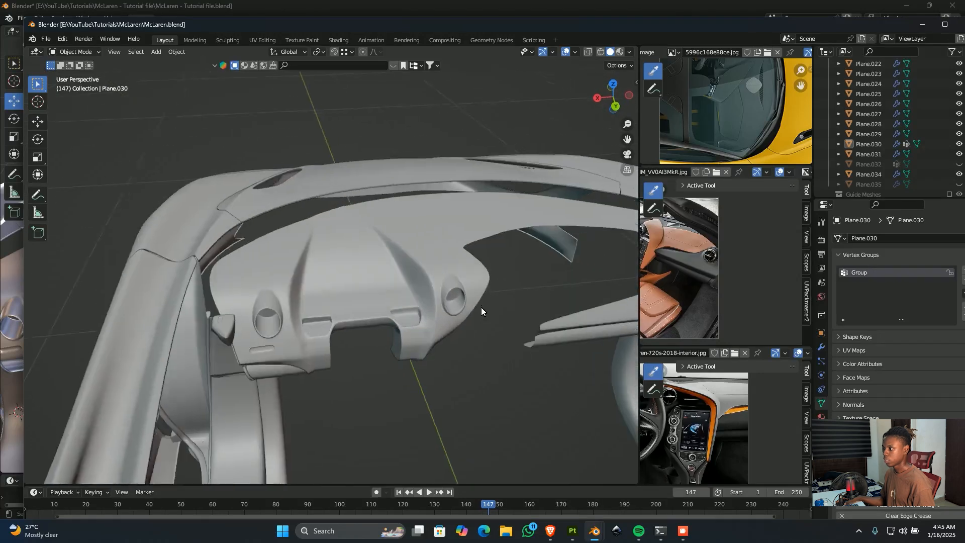
- Examine the finished dashboard in the McLaren.blend reference file from several angles, and move its window off the tutorial file
{"action": "scroll", "coordinate": [388, 319], "scroll_direction": "up", "scroll_amount": 2}
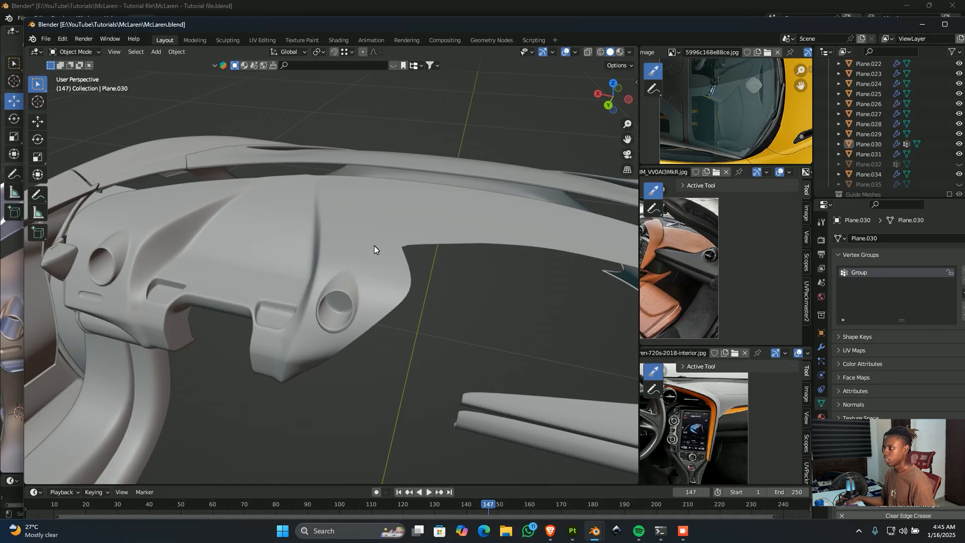
{"action": "scroll", "coordinate": [374, 245], "scroll_direction": "down", "scroll_amount": 3}
{"action": "middle_click_drag", "start_coordinate": [412, 267], "coordinate": [440, 291]}
{"action": "middle_click_drag", "start_coordinate": [560, 308], "coordinate": [300, 276]}
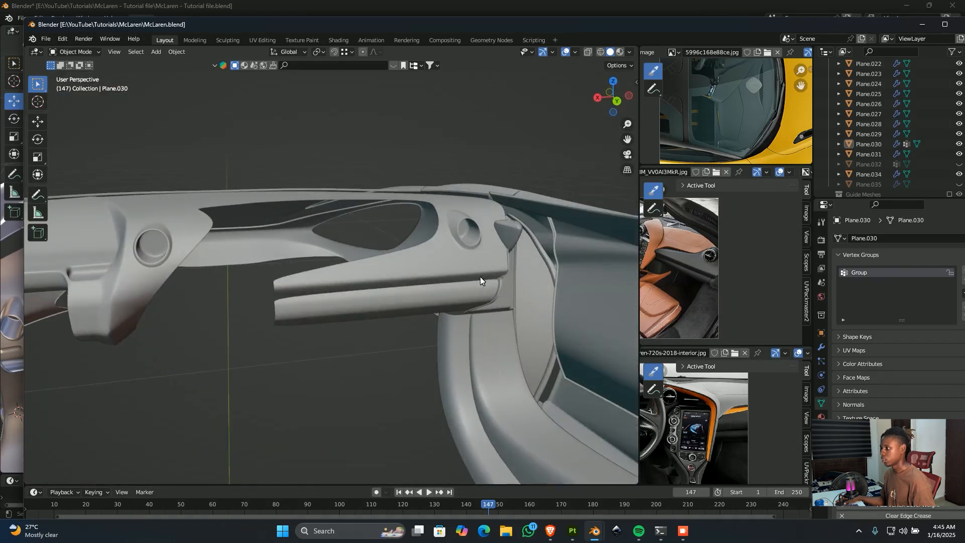
{"action": "middle_click_drag", "start_coordinate": [481, 276], "coordinate": [495, 228]}
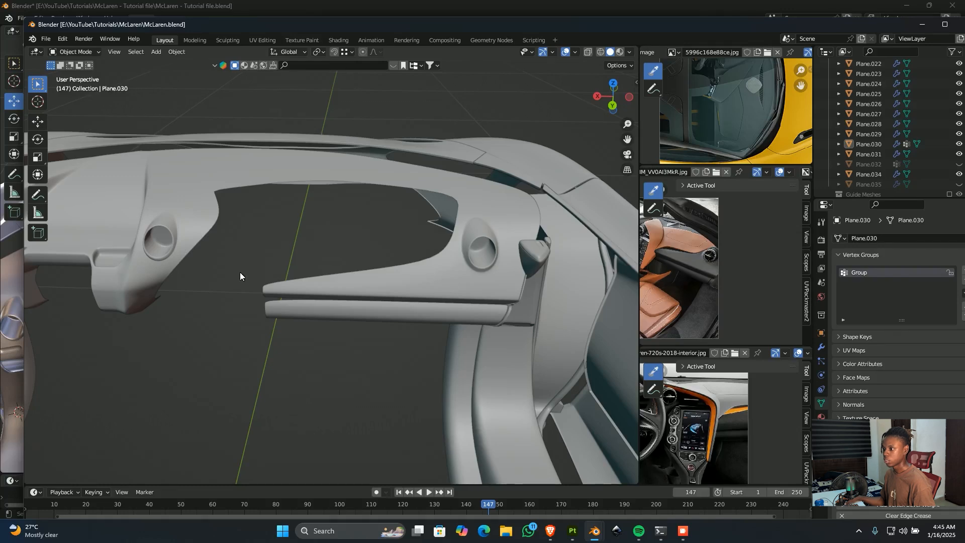
{"action": "middle_click_drag", "start_coordinate": [240, 275], "coordinate": [393, 209]}
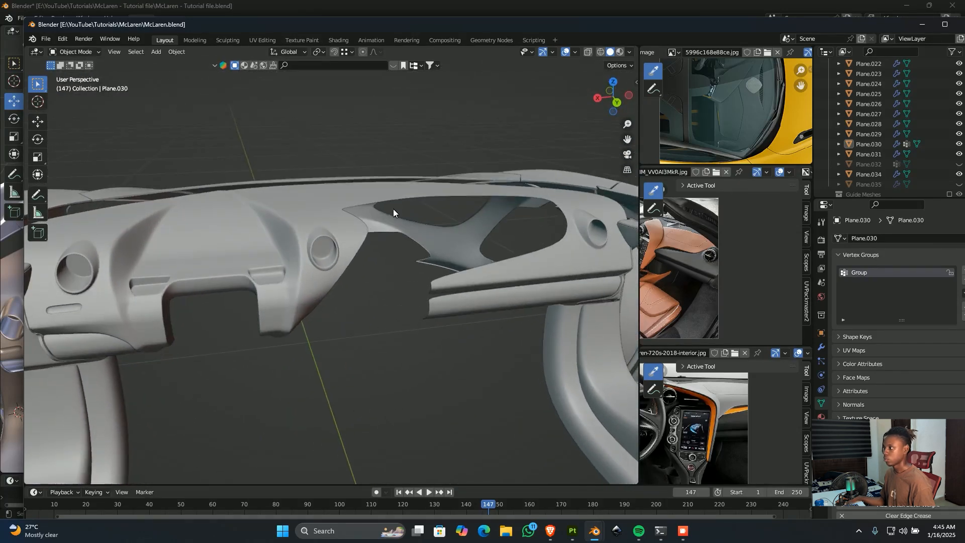
{"action": "left_click_drag", "start_coordinate": [484, 23], "coordinate": [964, 2]}
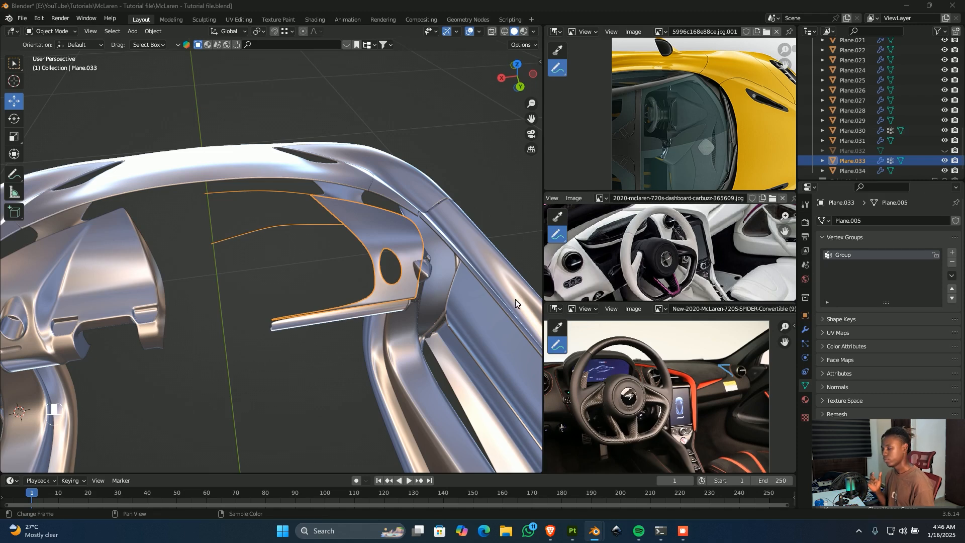
- Compare the passenger-side dash panel with the car's top-view reference image
{"action": "scroll", "coordinate": [412, 290], "scroll_direction": "down", "scroll_amount": 2}
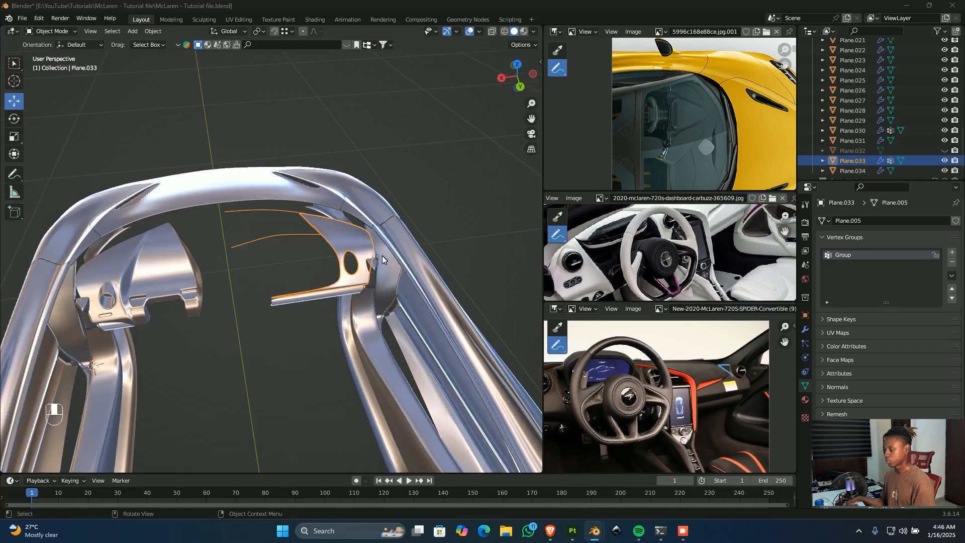
{"action": "middle_click_drag", "start_coordinate": [382, 255], "coordinate": [372, 272]}
{"action": "key", "text": "KP_7"}
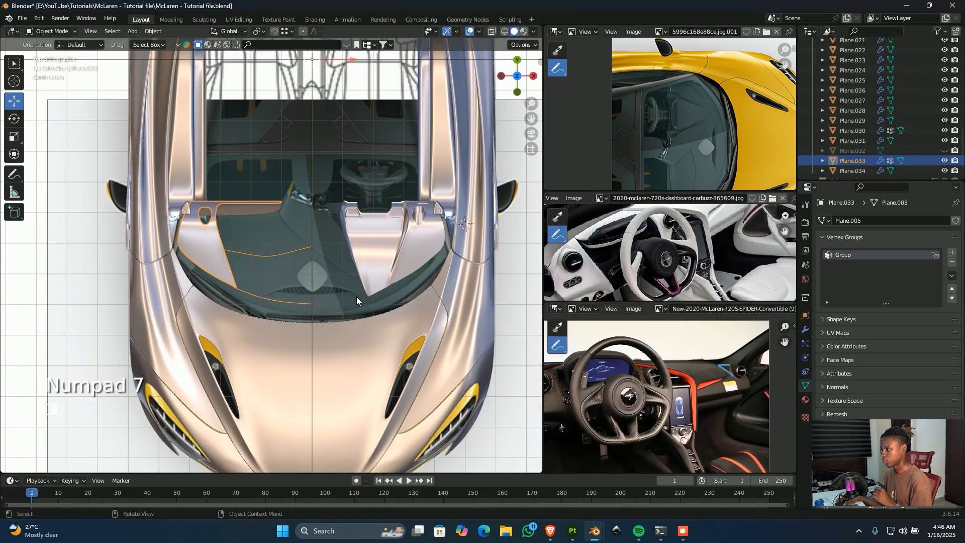
{"action": "scroll", "coordinate": [346, 311], "scroll_direction": "up", "scroll_amount": 2}
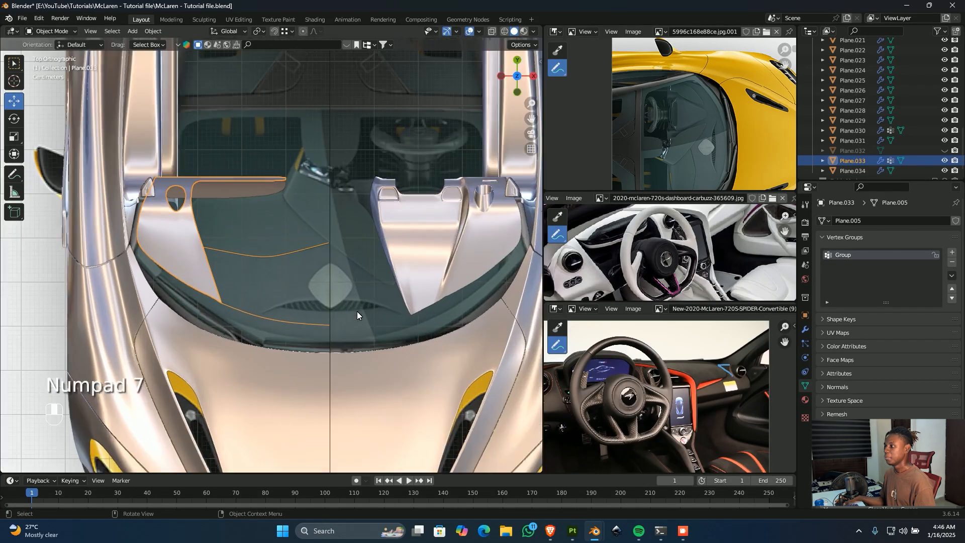
{"action": "middle_click_drag", "start_coordinate": [340, 302], "coordinate": [353, 322], "text": "shift"}
{"action": "scroll", "coordinate": [355, 322], "scroll_direction": "up", "scroll_amount": 1}
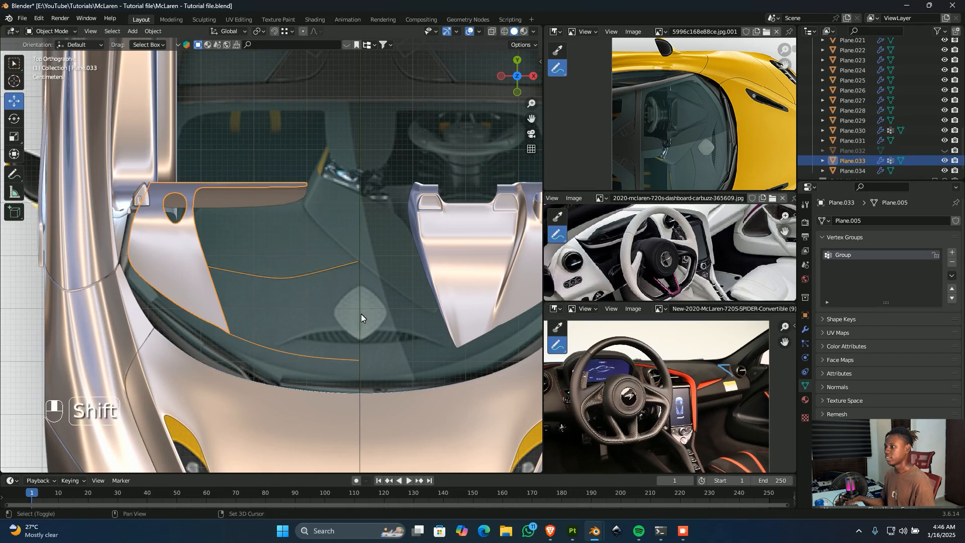
{"action": "middle_click_drag", "start_coordinate": [361, 313], "coordinate": [335, 306], "text": "shift"}
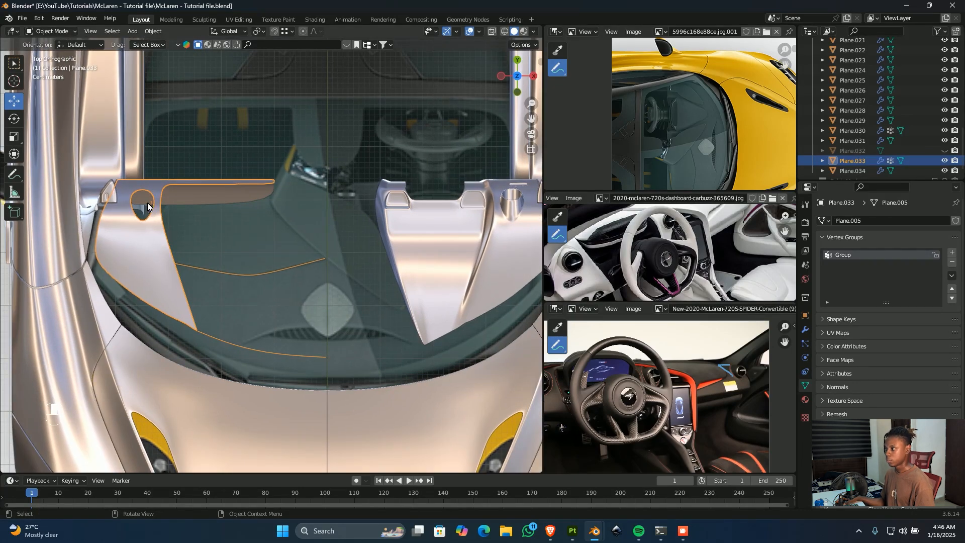
- Open the passenger-side dash panel's mesh for editing and select the edge loop around its round air-vent hole
{"action": "scroll", "coordinate": [151, 205], "scroll_direction": "up", "scroll_amount": 1}
{"action": "middle_click_drag", "start_coordinate": [182, 212], "coordinate": [70, 197], "text": "shift"}
{"action": "scroll", "coordinate": [372, 194], "scroll_direction": "up", "scroll_amount": 4}
{"action": "middle_click_drag", "start_coordinate": [376, 192], "coordinate": [342, 216], "text": "shift"}
{"action": "middle_click_drag", "start_coordinate": [343, 216], "coordinate": [321, 258]}
{"action": "key", "text": "Tab"}
{"action": "scroll", "coordinate": [305, 222], "scroll_direction": "up", "scroll_amount": 1}
{"action": "scroll", "coordinate": [301, 276], "scroll_direction": "up", "scroll_amount": 2}
{"action": "left_click", "coordinate": [14, 101]}
{"action": "scroll", "coordinate": [321, 259], "scroll_direction": "up", "scroll_amount": 2}
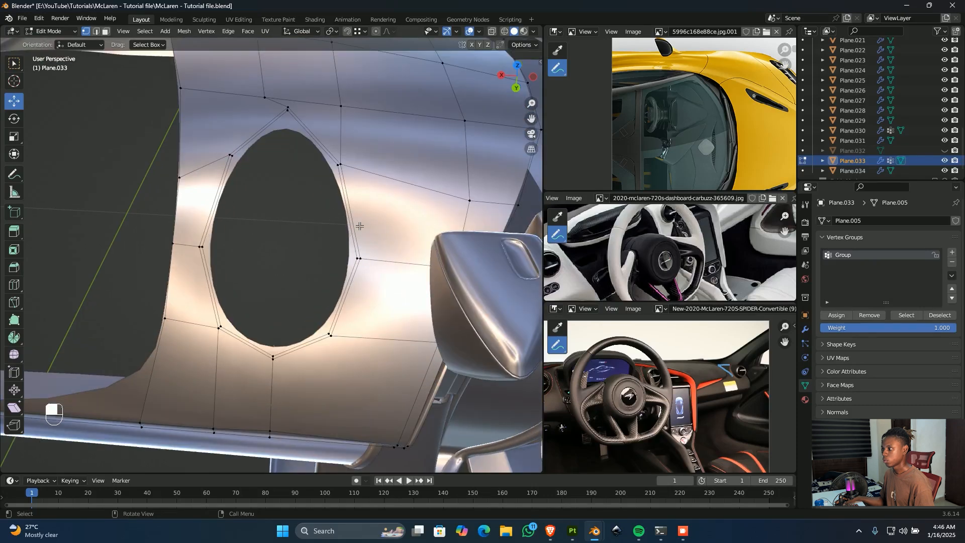
{"action": "middle_click_drag", "start_coordinate": [301, 150], "coordinate": [296, 264]}
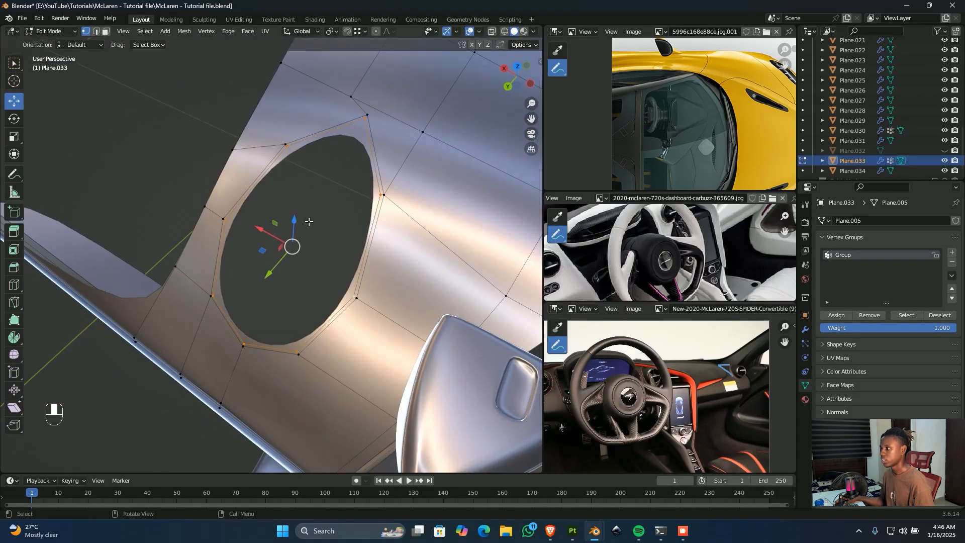
- Set the viewport's solid shading lighting to Studio
{"action": "middle_click_drag", "start_coordinate": [377, 208], "coordinate": [453, 100]}
{"action": "left_click", "coordinate": [532, 31]}
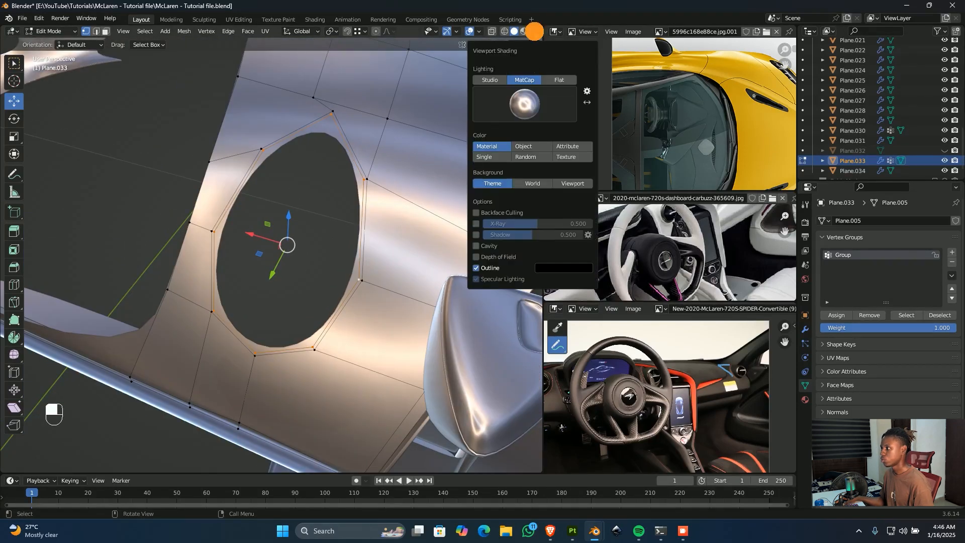
{"action": "left_click", "coordinate": [495, 75]}
{"action": "scroll", "coordinate": [331, 251], "scroll_direction": "down", "scroll_amount": 3}
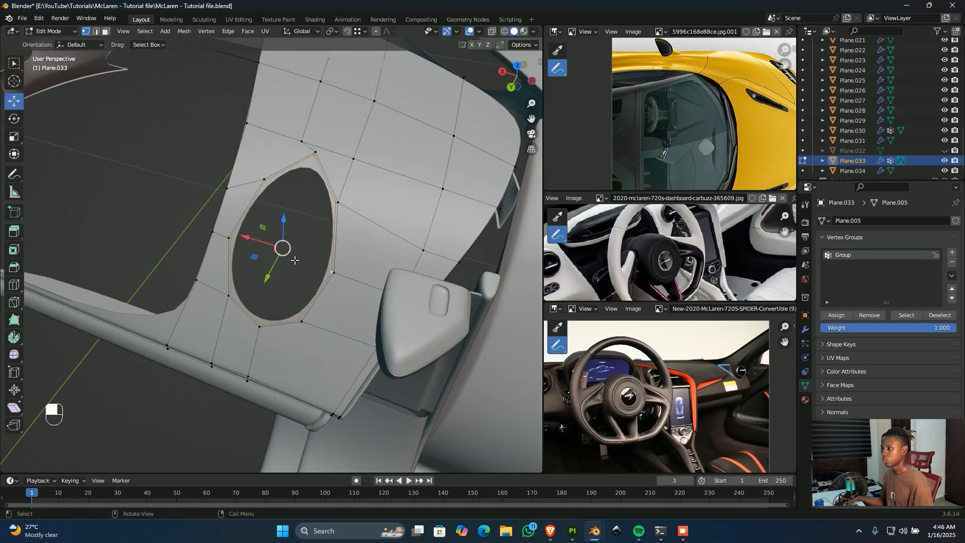
{"action": "middle_click_drag", "start_coordinate": [306, 253], "coordinate": [331, 227]}
{"action": "scroll", "coordinate": [330, 253], "scroll_direction": "up", "scroll_amount": 4}
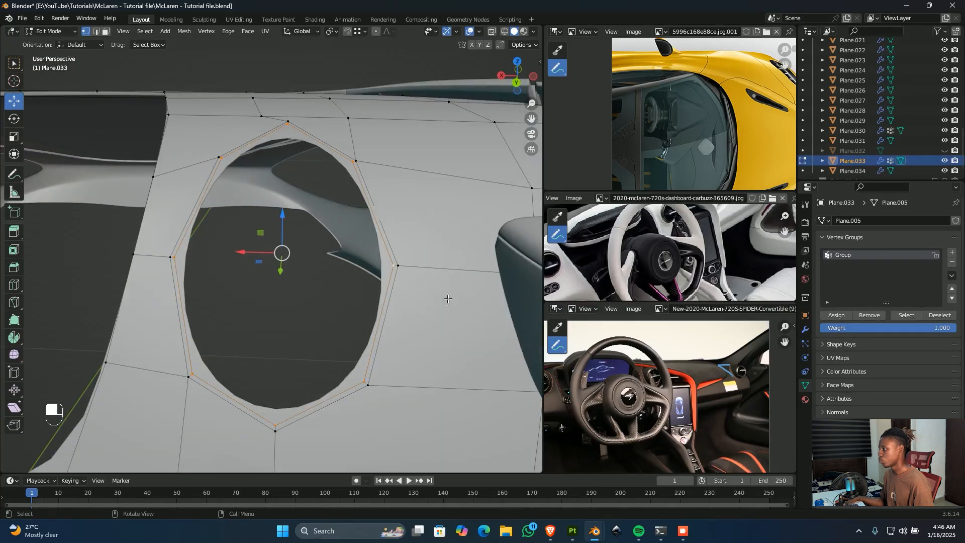
{"action": "left_click", "coordinate": [892, 536]}
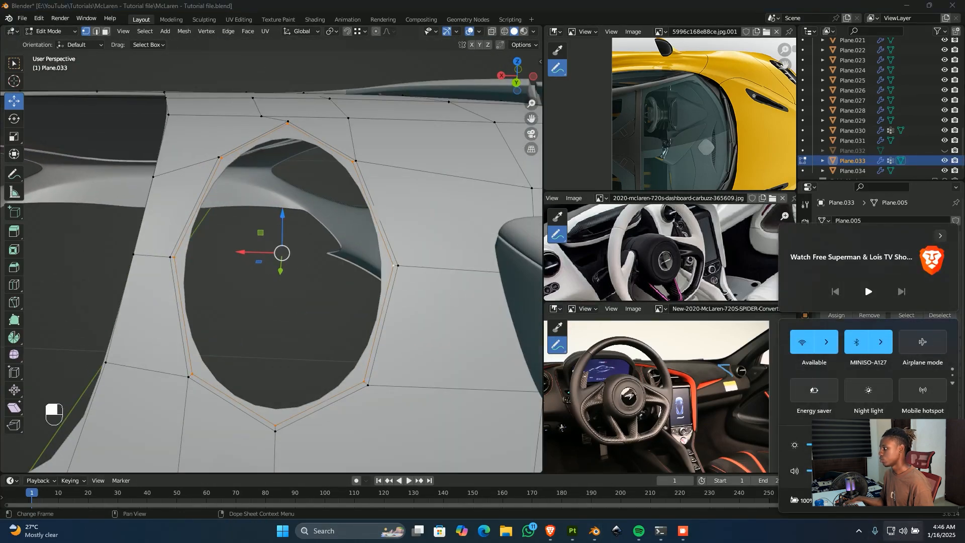
{"action": "left_click", "coordinate": [826, 534]}
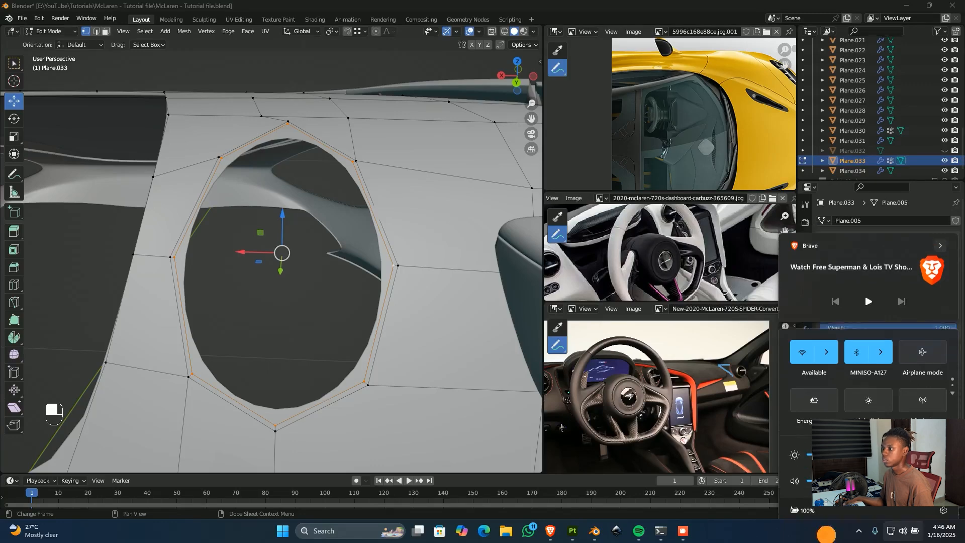
{"action": "scroll", "coordinate": [344, 243], "scroll_direction": "down", "scroll_amount": 2}
{"action": "middle_click_drag", "start_coordinate": [343, 243], "coordinate": [247, 291]}
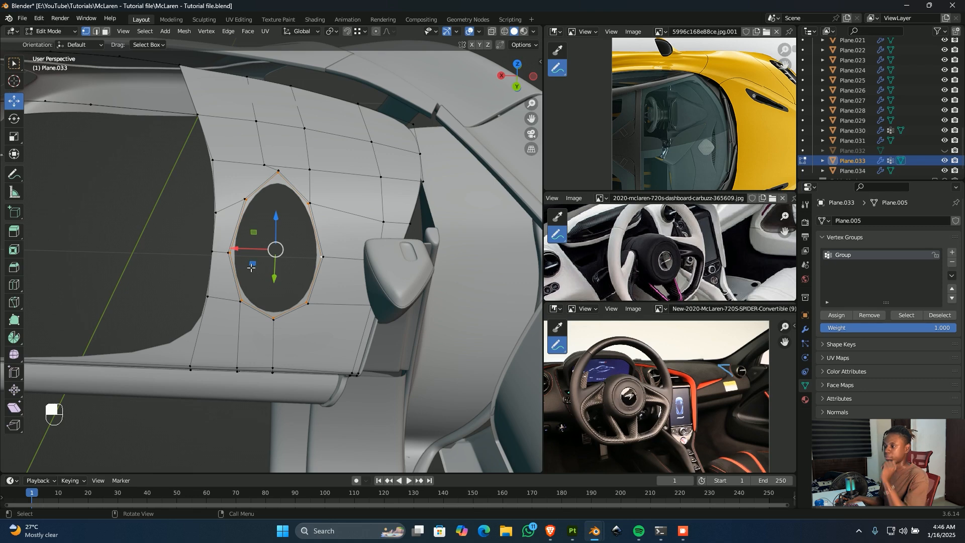
{"action": "scroll", "coordinate": [259, 271], "scroll_direction": "down", "scroll_amount": 3}
{"action": "middle_click_drag", "start_coordinate": [288, 258], "coordinate": [374, 285]}
{"action": "key", "text": "slash"}
{"action": "key", "text": "slash"}
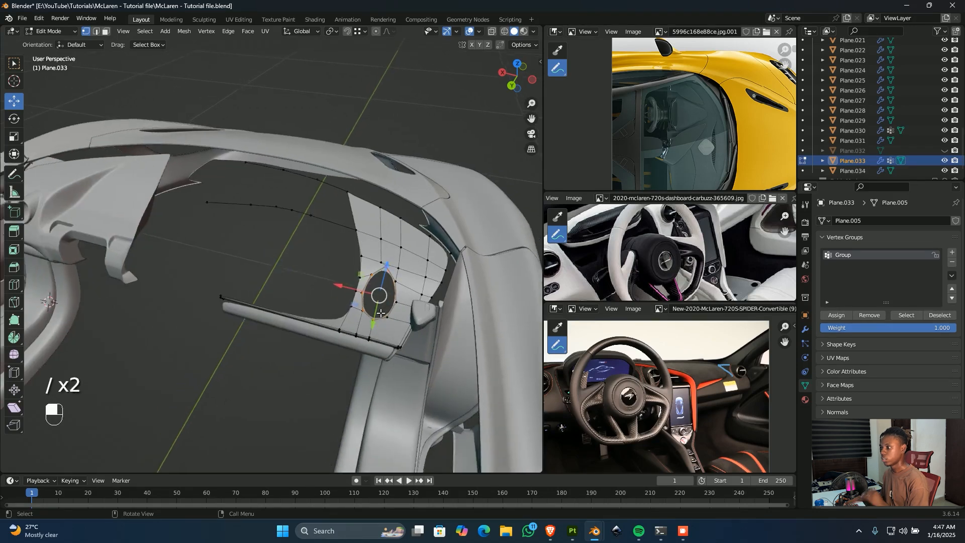
- Leave mesh editing and add the driver-side dash panel to the selection
{"action": "middle_click_drag", "start_coordinate": [209, 263], "coordinate": [311, 300], "text": "shift"}
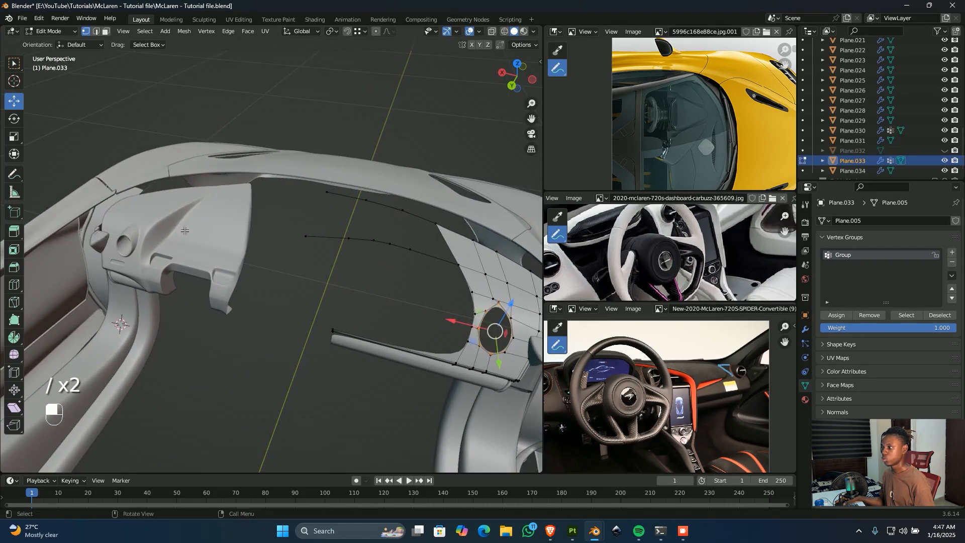
{"action": "key", "text": "Tab"}
{"action": "left_click", "coordinate": [227, 246], "text": "shift"}
{"action": "scroll", "coordinate": [362, 279], "scroll_direction": "down", "scroll_amount": 2}
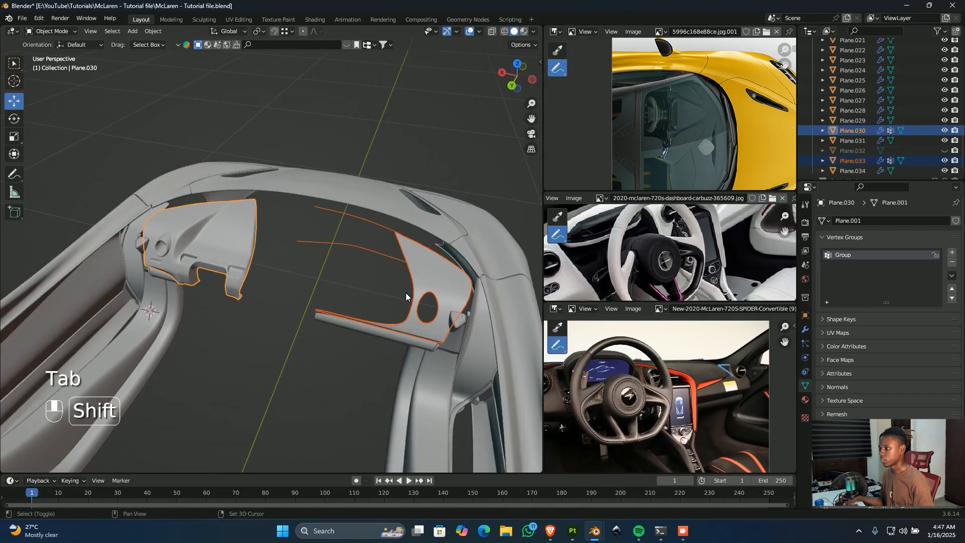
{"action": "middle_click_drag", "start_coordinate": [406, 292], "coordinate": [335, 273], "text": "shift"}
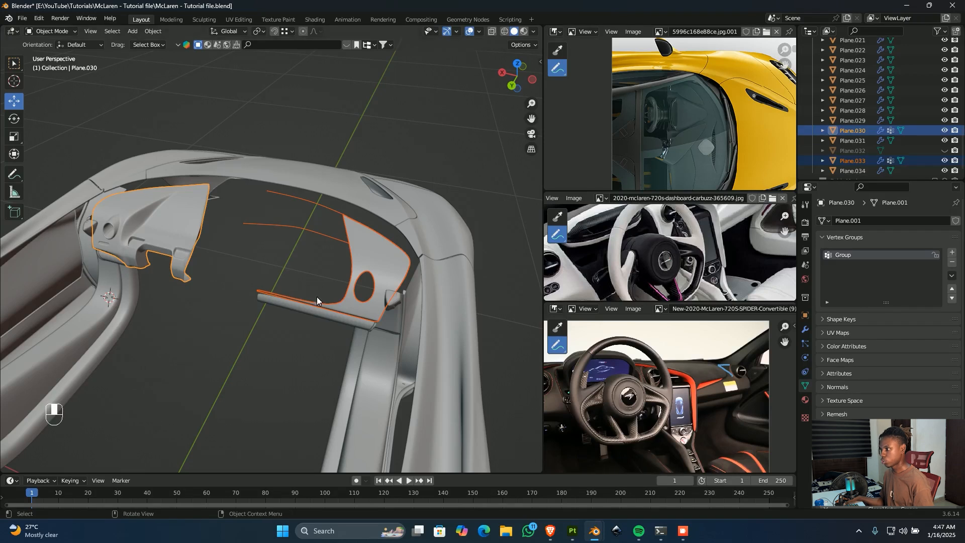
- Inspect the modifier stacks of the passenger-side and driver-side dash panels, one after the other
{"action": "left_click", "coordinate": [348, 263]}
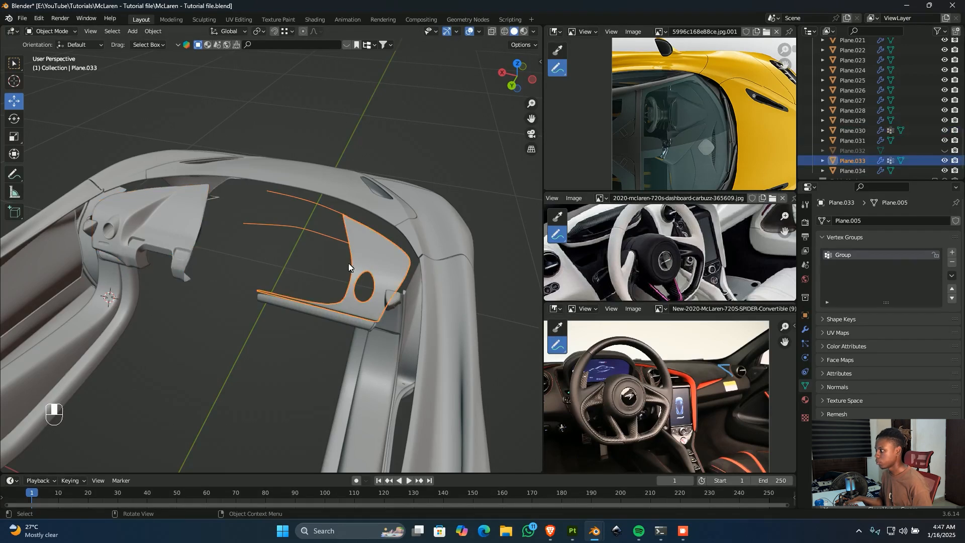
{"action": "left_click", "coordinate": [805, 330]}
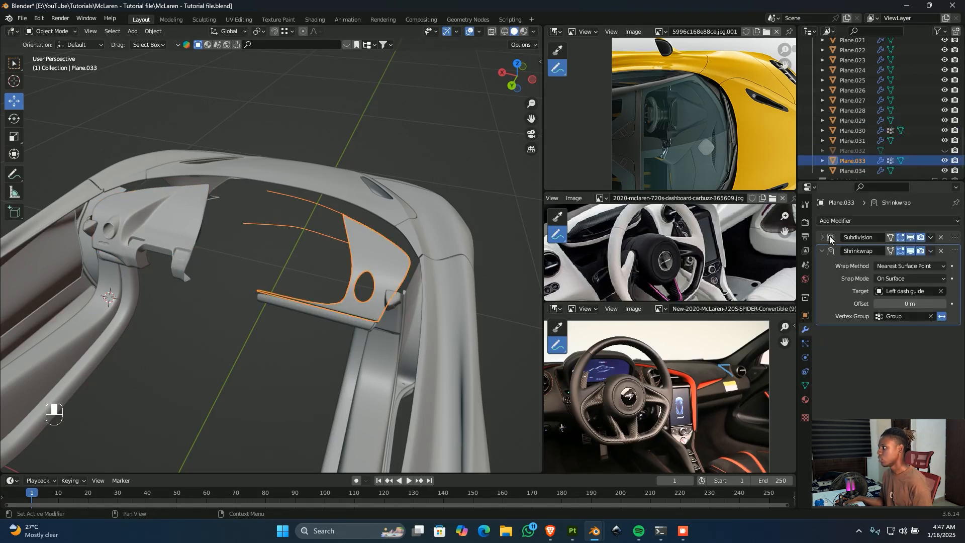
{"action": "left_click", "coordinate": [186, 253]}
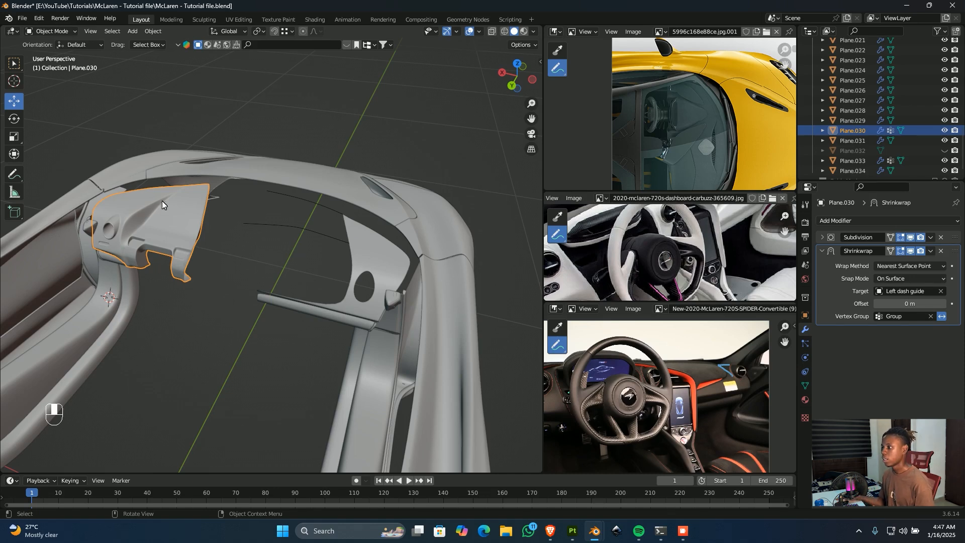
{"action": "middle_click_drag", "start_coordinate": [239, 232], "coordinate": [297, 226]}
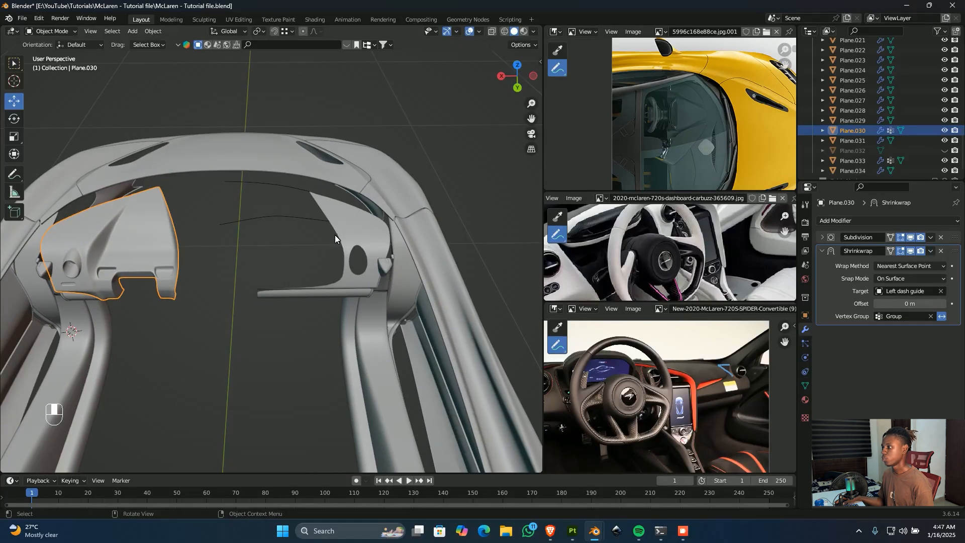
- Try moving the Left dash guide mesh while its Guide Meshes collection is temporarily enabled
{"action": "left_click", "coordinate": [351, 235]}
{"action": "scroll", "coordinate": [849, 143], "scroll_direction": "down", "scroll_amount": 1}
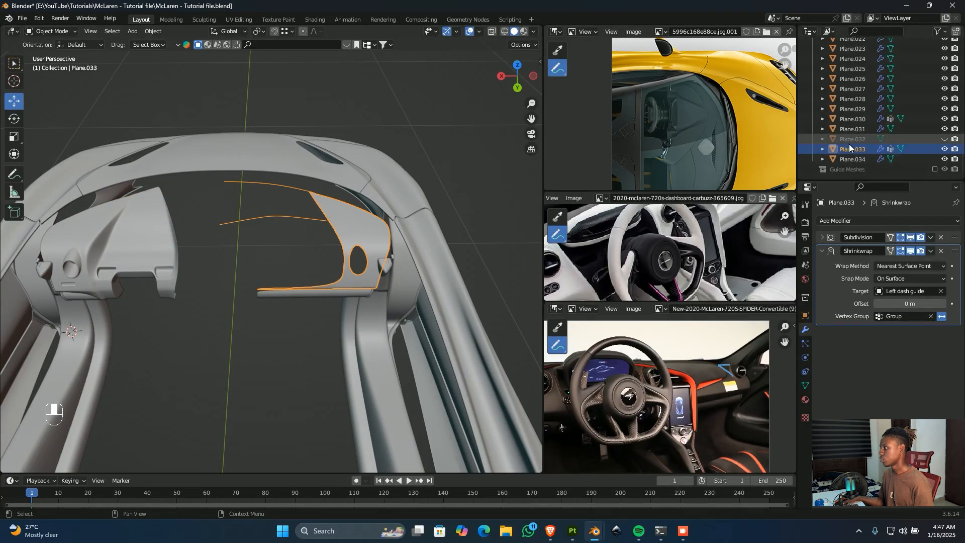
{"action": "left_click", "coordinate": [934, 169]}
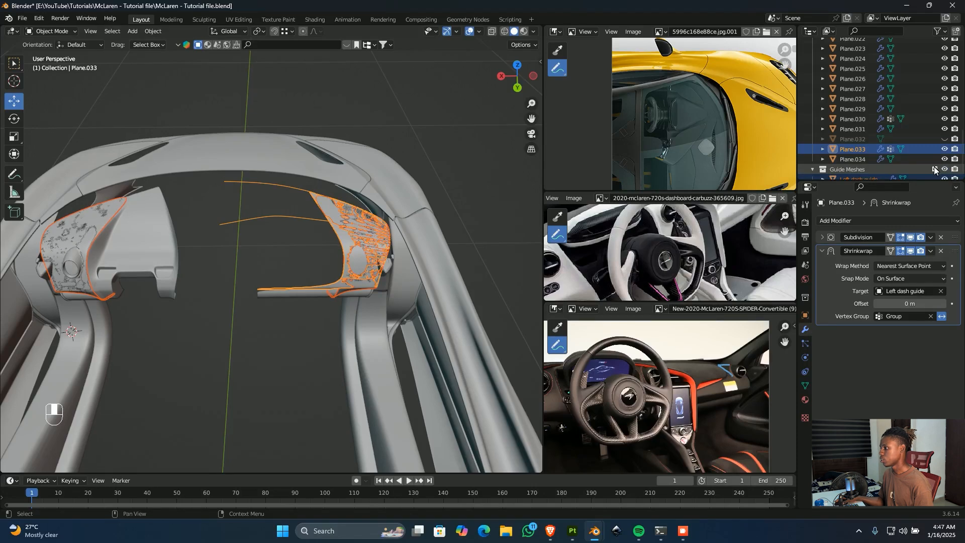
{"action": "scroll", "coordinate": [904, 146], "scroll_direction": "down", "scroll_amount": 1}
{"action": "left_click", "coordinate": [850, 168]}
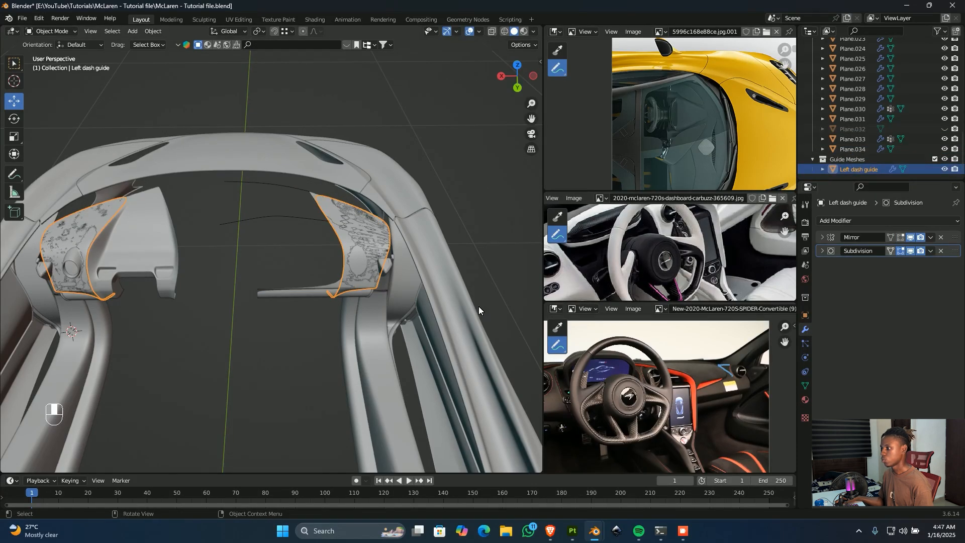
{"action": "key", "text": "g"}
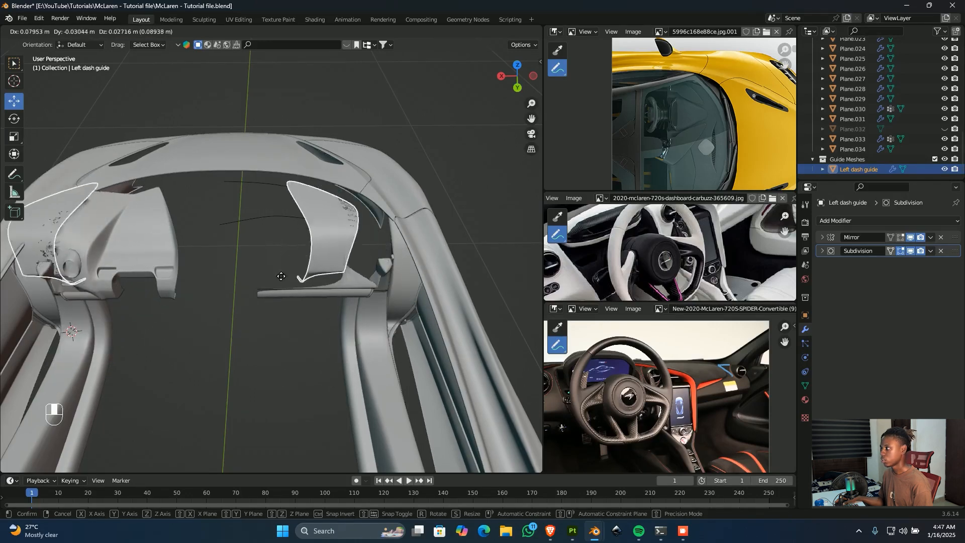
{"action": "left_click", "coordinate": [317, 247]}
{"action": "left_click", "coordinate": [934, 160]}
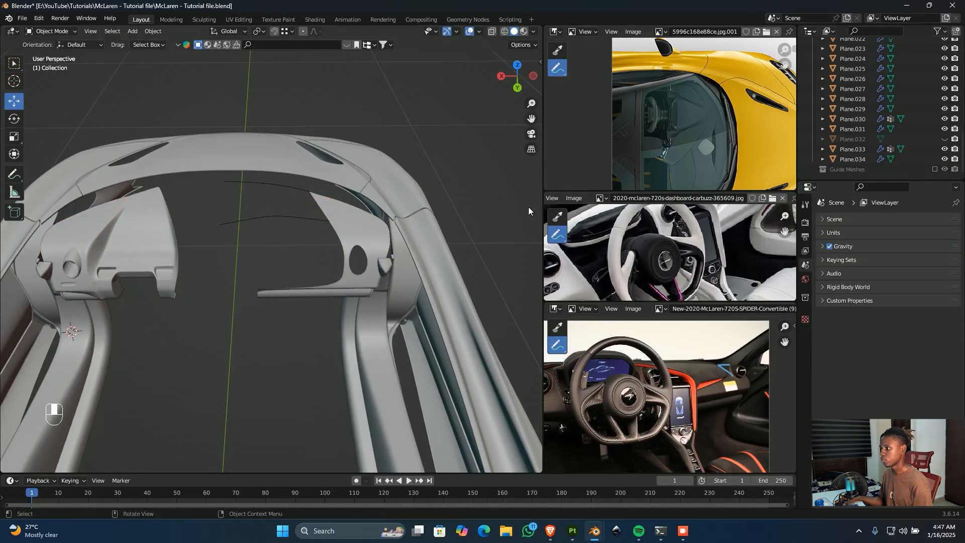
- Try moving the passenger-side dash panel with the guide collection hidden
{"action": "left_click", "coordinate": [380, 236]}
{"action": "key", "text": "g"}
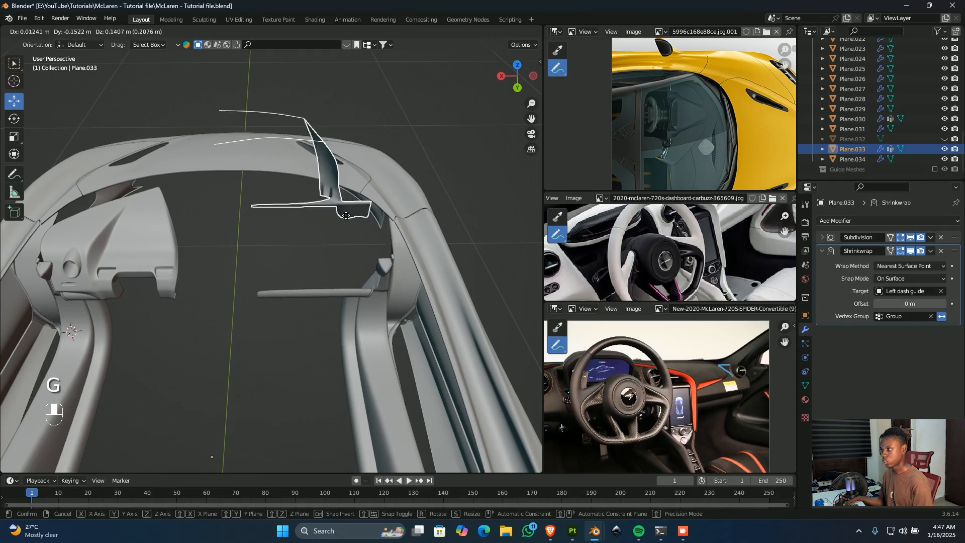
{"action": "right_click", "coordinate": [343, 283]}
- Try moving the driver-side dash panel, and join it into the passenger-side panel as one object
{"action": "left_click", "coordinate": [152, 222]}
{"action": "key", "text": "g"}
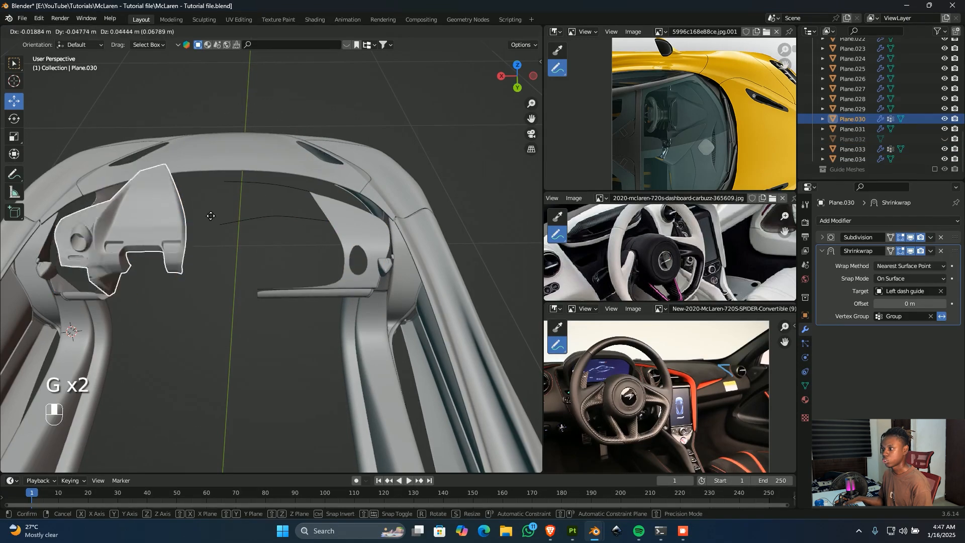
{"action": "right_click", "coordinate": [213, 220]}
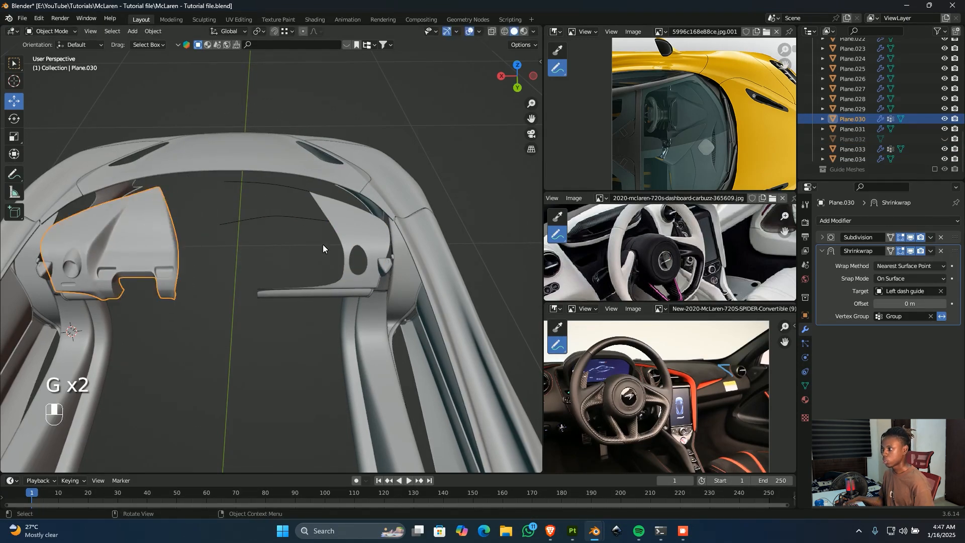
{"action": "left_click", "coordinate": [339, 224], "text": "shift"}
{"action": "key", "text": "ctrl+j"}
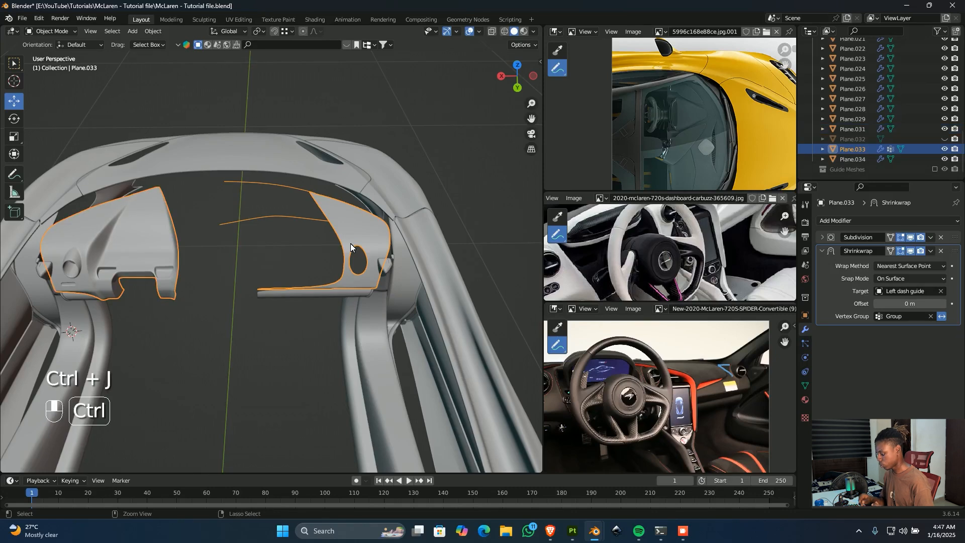
- Try moving the joined dash panels as a single object
{"action": "scroll", "coordinate": [240, 227], "scroll_direction": "up", "scroll_amount": 2}
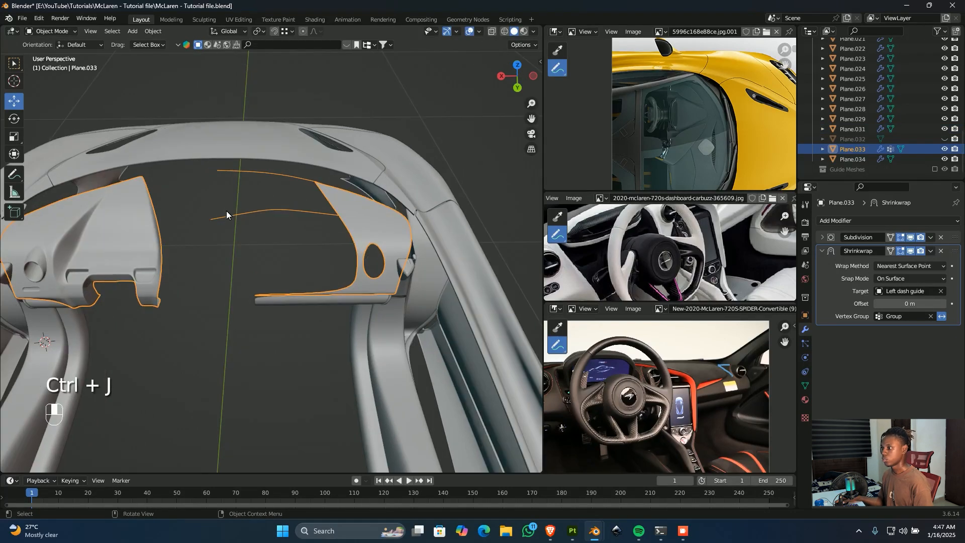
{"action": "middle_click_drag", "start_coordinate": [301, 219], "coordinate": [273, 300]}
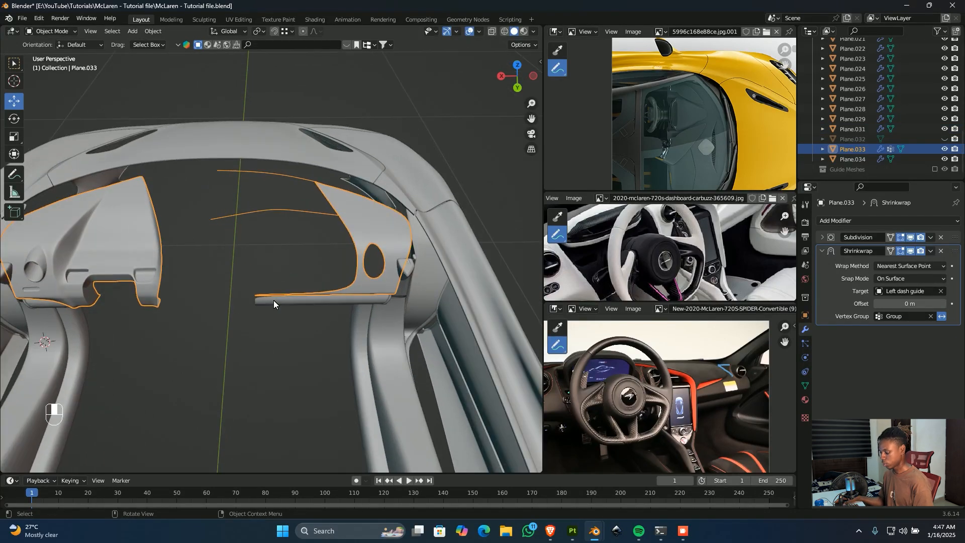
{"action": "left_click", "coordinate": [283, 270]}
{"action": "left_click", "coordinate": [351, 225]}
{"action": "key", "text": "g"}
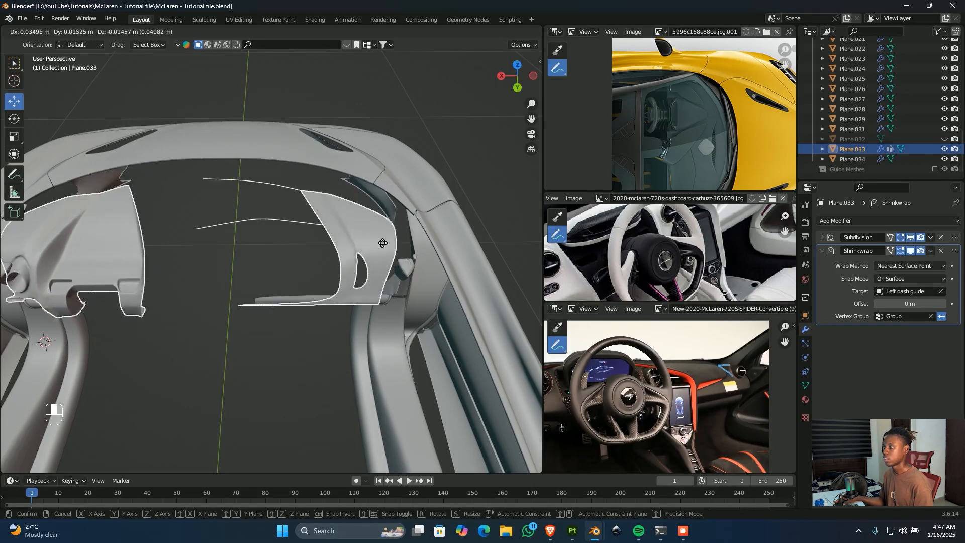
{"action": "left_click", "coordinate": [367, 222]}
- Isolate the joined dash in local view and, in Edit Mode, deselect the driver-side vertices, keeping only the passenger-side vent opening's edge loop selected
{"action": "middle_click_drag", "start_coordinate": [360, 222], "coordinate": [382, 233]}
{"action": "key", "text": "slash"}
{"action": "key", "text": "KP_3"}
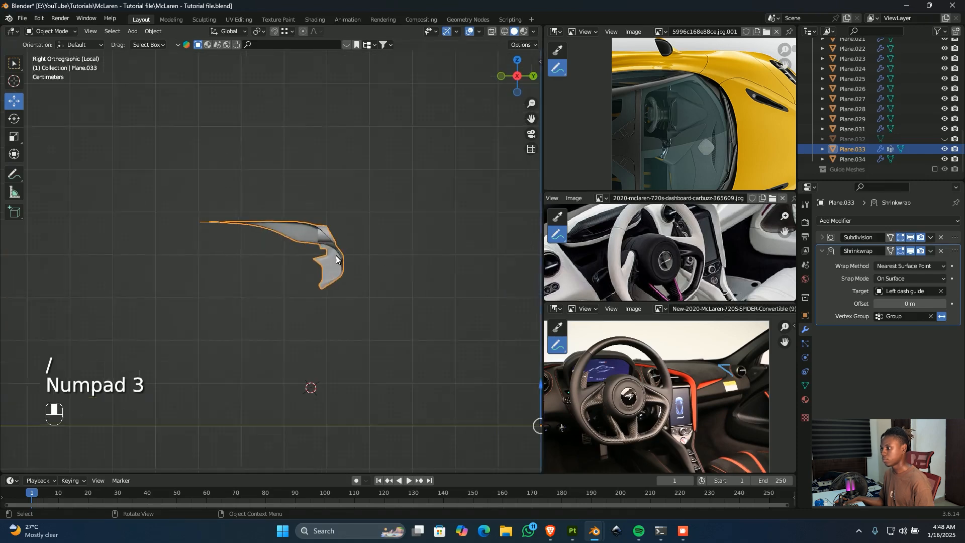
{"action": "scroll", "coordinate": [389, 244], "scroll_direction": "up", "scroll_amount": 3}
{"action": "middle_click_drag", "start_coordinate": [406, 264], "coordinate": [371, 271]}
{"action": "key", "text": "Tab"}
{"action": "middle_click_drag", "start_coordinate": [369, 271], "coordinate": [284, 303]}
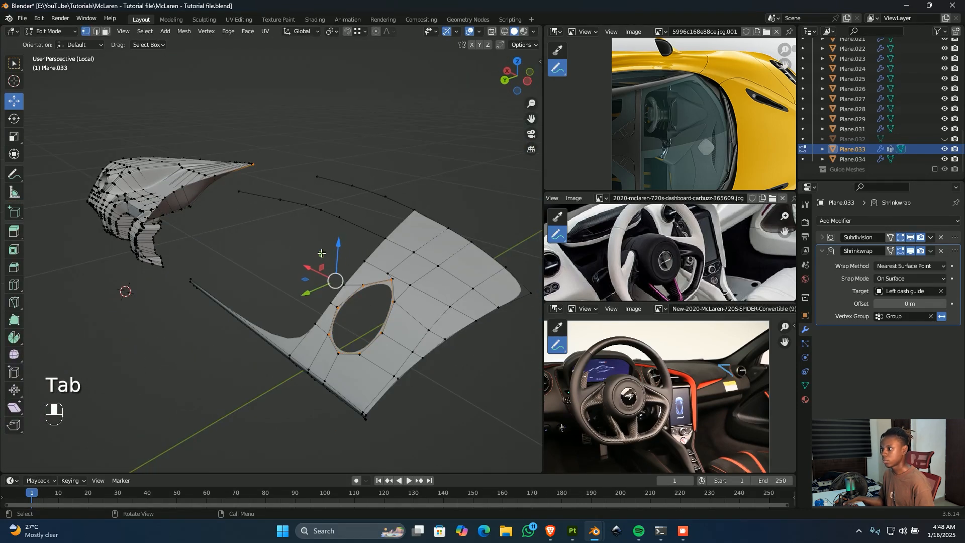
{"action": "key", "text": "shift+z"}
{"action": "left_click_drag", "start_coordinate": [250, 145], "coordinate": [201, 190], "text": "ctrl"}
{"action": "left_click_drag", "start_coordinate": [288, 127], "coordinate": [198, 201], "text": "ctrl"}
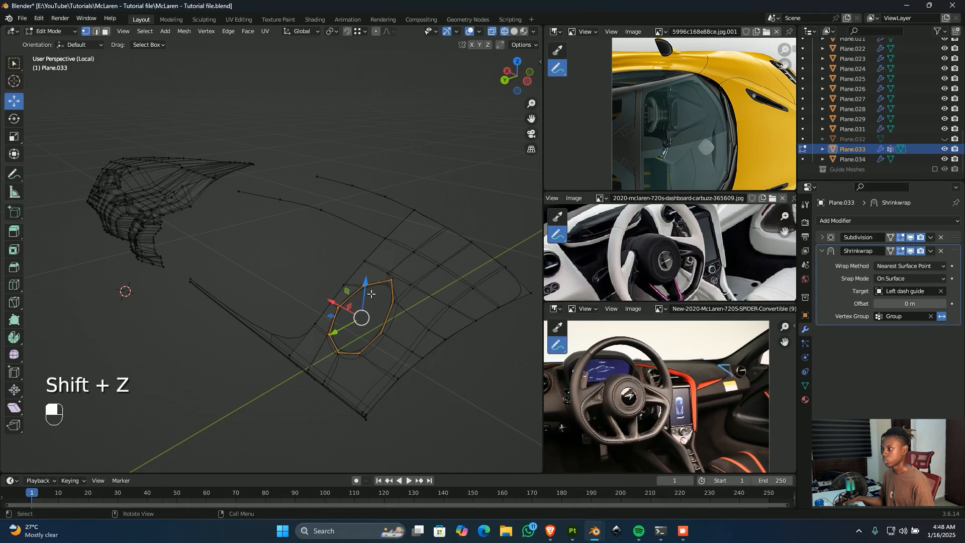
- Examine in side view how the driver-side air vent's profile compares with the passenger-side vent opening
{"action": "scroll", "coordinate": [385, 262], "scroll_direction": "down", "scroll_amount": 2}
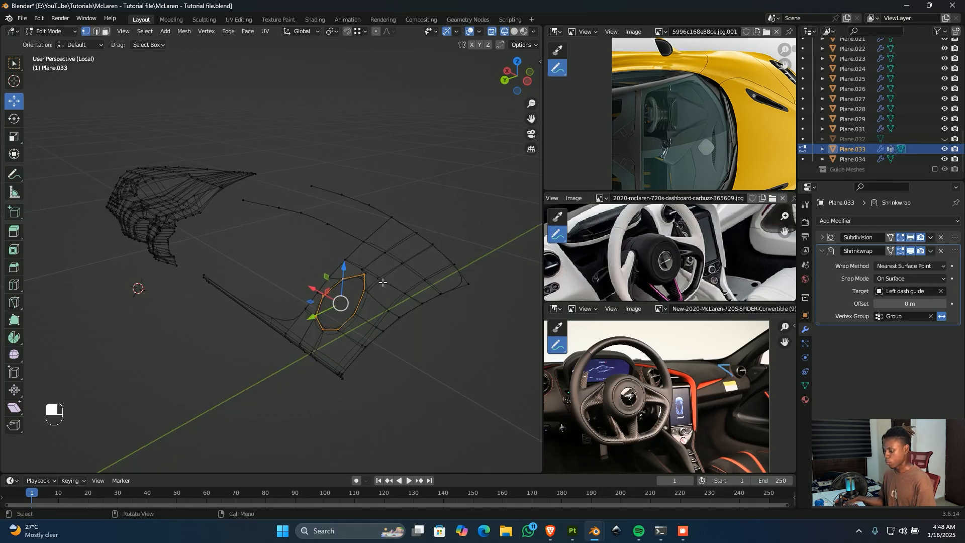
{"action": "mouse_move", "coordinate": [277, 321]}
{"action": "middle_mouse_down"}
{"action": "mouse_move", "coordinate": [338, 300]}
{"action": "mouse_move", "coordinate": [355, 306]}
{"action": "middle_mouse_up"}
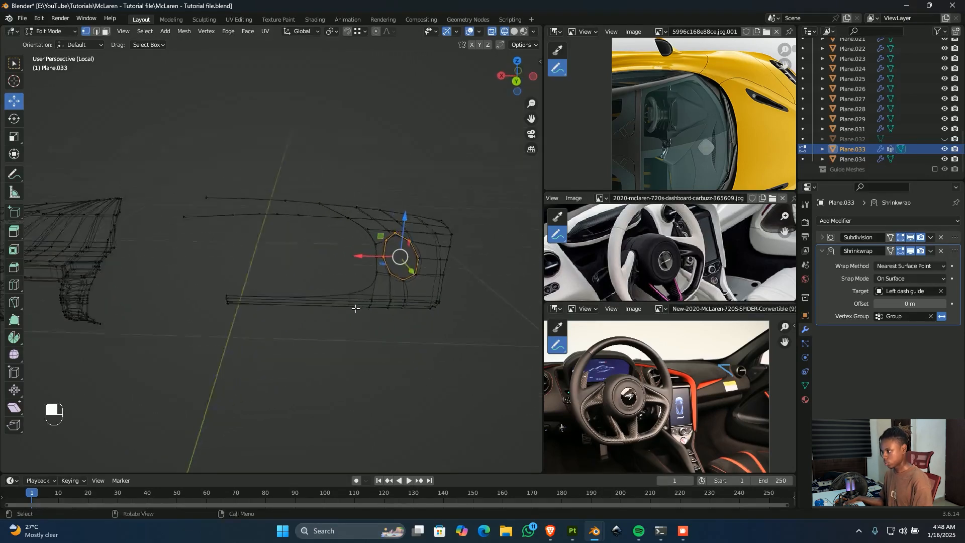
{"action": "key", "text": "KP_3"}
{"action": "key", "text": "shift+z"}
{"action": "middle_click_drag", "start_coordinate": [386, 253], "coordinate": [347, 284], "text": "shift"}
{"action": "scroll", "coordinate": [347, 283], "scroll_direction": "up", "scroll_amount": 4}
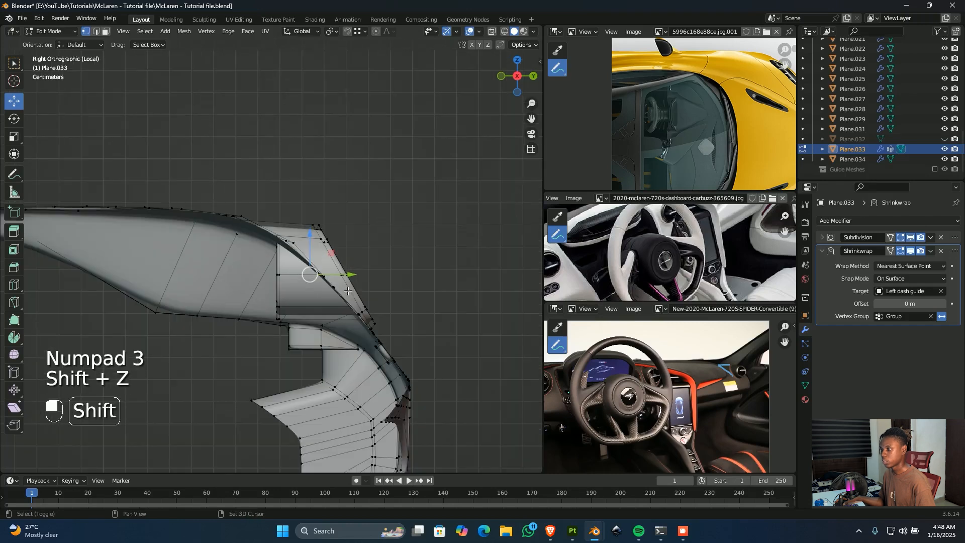
{"action": "key", "text": "shift+z"}
{"action": "middle_click_drag", "start_coordinate": [350, 319], "coordinate": [301, 258], "text": "shift"}
{"action": "scroll", "coordinate": [331, 252], "scroll_direction": "up", "scroll_amount": 2}
{"action": "middle_click_drag", "start_coordinate": [361, 231], "coordinate": [355, 312], "text": "shift"}
{"action": "scroll", "coordinate": [371, 305], "scroll_direction": "down", "scroll_amount": 2}
{"action": "scroll", "coordinate": [355, 312], "scroll_direction": "down", "scroll_amount": 3}
{"action": "key", "text": "shift+z"}
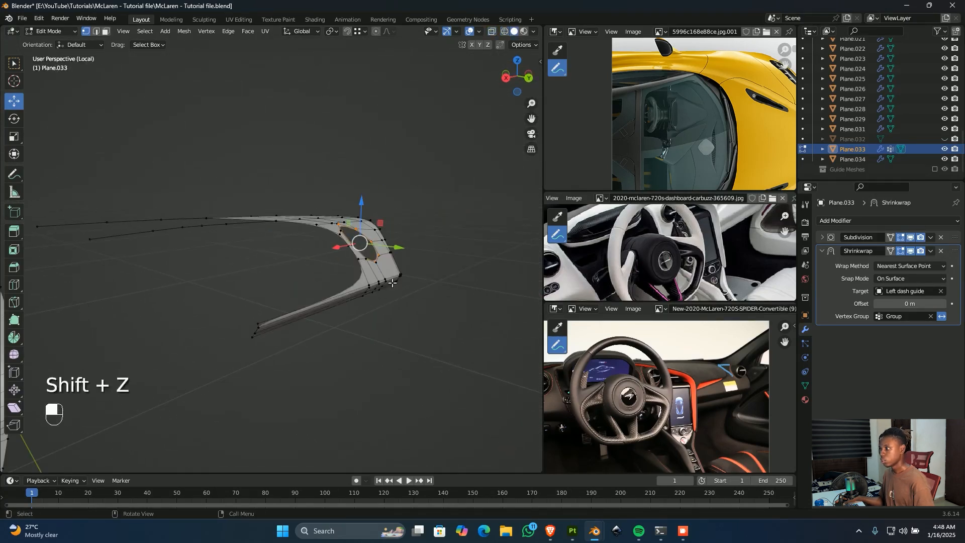
- Fill the passenger-side vent opening with a face and extrude it outward along the Y axis
{"action": "middle_click_drag", "start_coordinate": [390, 280], "coordinate": [314, 316]}
{"action": "scroll", "coordinate": [315, 317], "scroll_direction": "up", "scroll_amount": 4}
{"action": "middle_click_drag", "start_coordinate": [429, 324], "coordinate": [380, 279], "text": "shift"}
{"action": "key", "text": "f"}
{"action": "key", "text": "KP_3"}
{"action": "scroll", "coordinate": [351, 211], "scroll_direction": "up", "scroll_amount": 4}
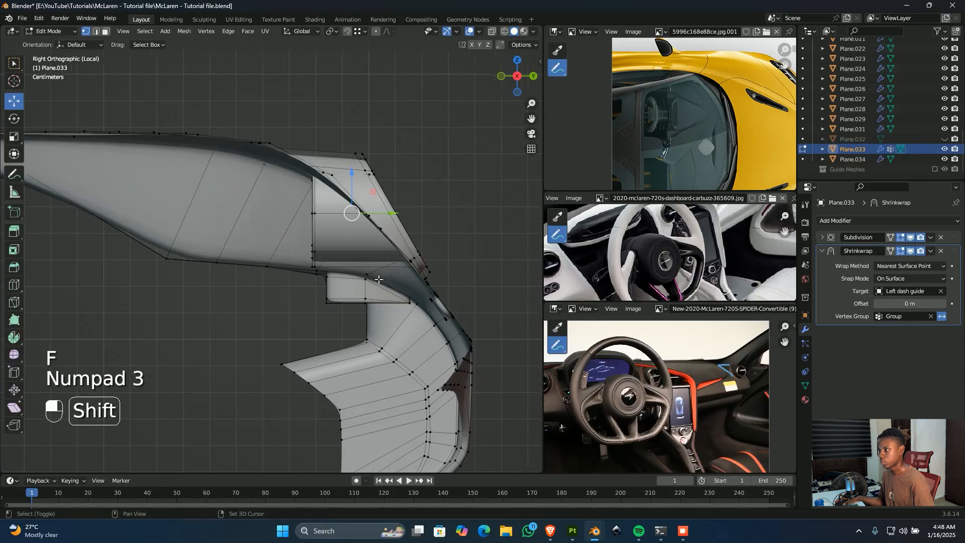
{"action": "key", "text": "shift+z"}
{"action": "middle_click_drag", "start_coordinate": [324, 272], "coordinate": [298, 267], "text": "shift"}
{"action": "key", "text": "e"}
{"action": "key", "text": "y"}
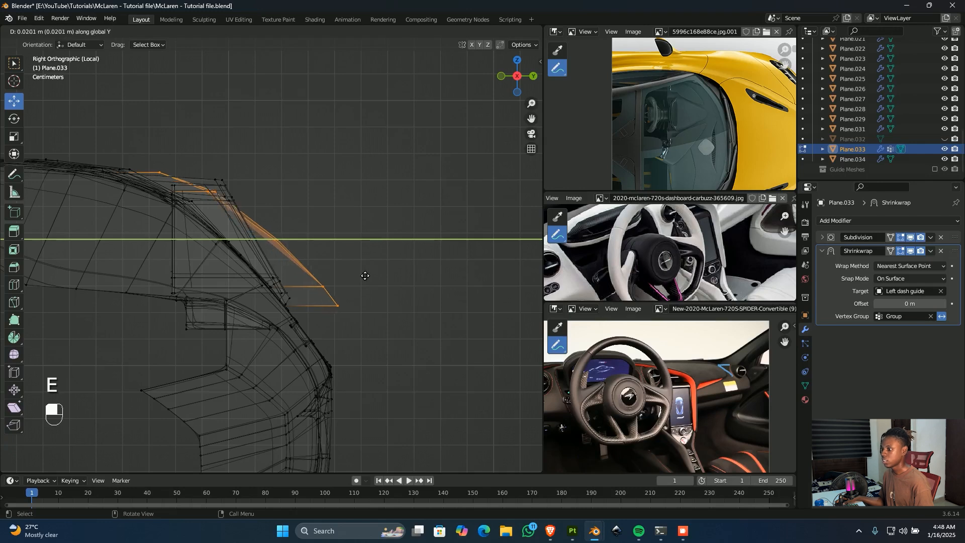
{"action": "left_click", "coordinate": [397, 284]}
- Flatten the extruded vent face by scaling it to 0 along Y, and move it back along Y towards the driver-side vent's front profile
{"action": "key", "text": "s"}
{"action": "key", "text": "y"}
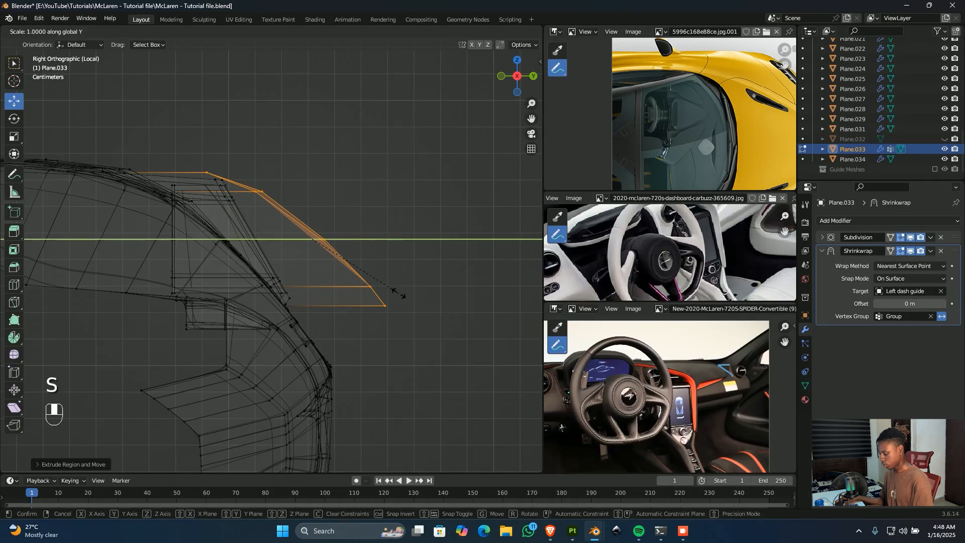
{"action": "key", "text": "0"}
{"action": "key", "text": "Return"}
{"action": "scroll", "coordinate": [399, 297], "scroll_direction": "up", "scroll_amount": 3}
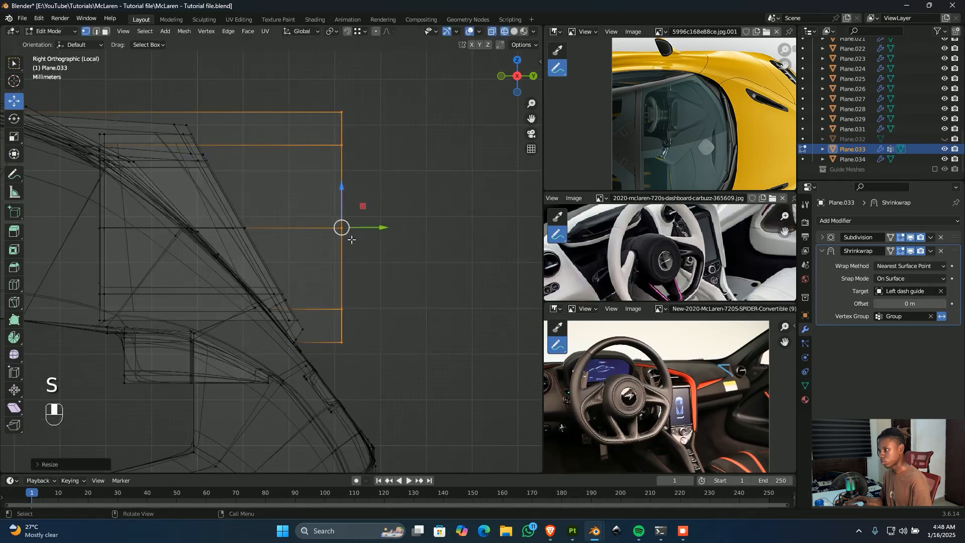
{"action": "left_click_drag", "start_coordinate": [385, 229], "coordinate": [153, 249]}
{"action": "scroll", "coordinate": [266, 228], "scroll_direction": "up", "scroll_amount": 2}
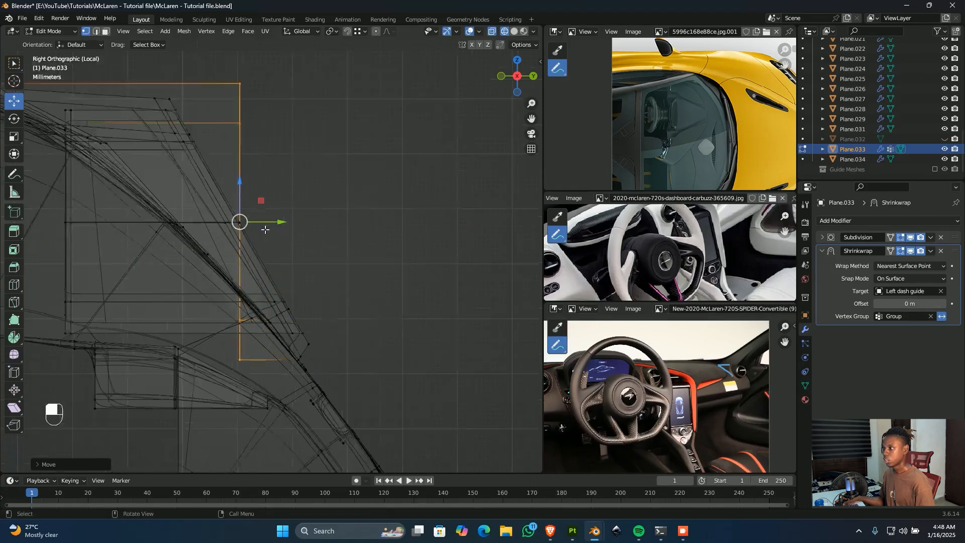
- Shear the flattened vent face by about 0.56 to follow the driver-side vent's slope, and scale it to about 0.88
{"action": "middle_click_drag", "start_coordinate": [361, 273], "coordinate": [407, 301], "text": "shift"}
{"action": "key", "text": "ctrl+shift+alt+s"}
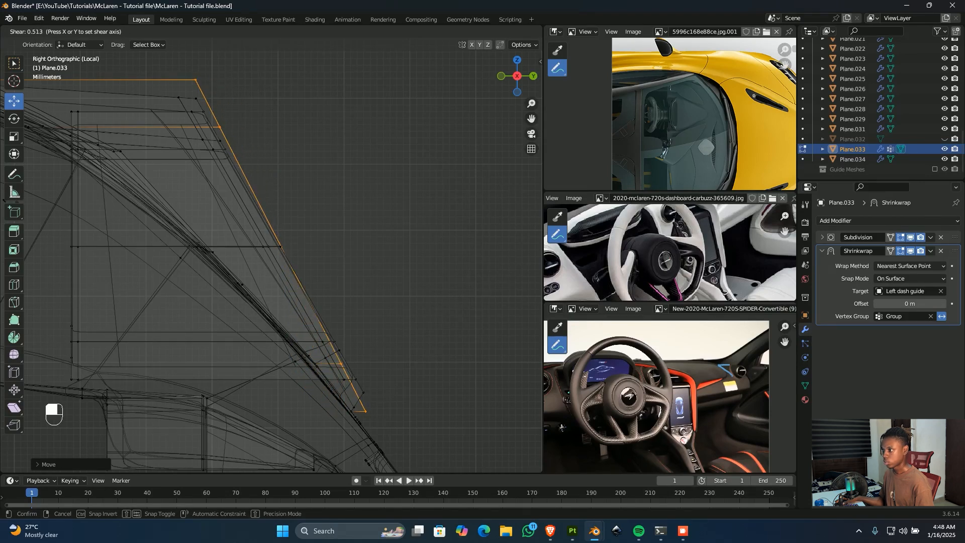
{"action": "key", "text": "shift"}
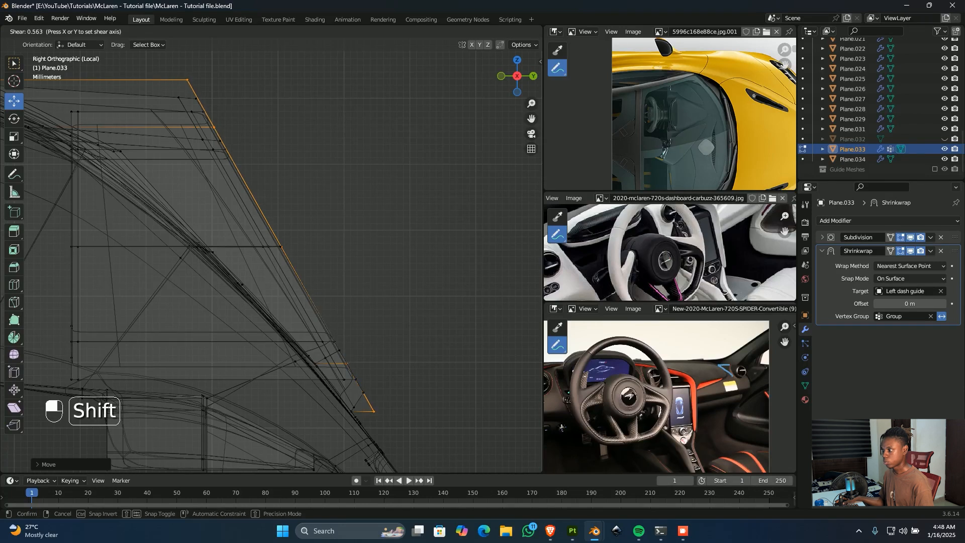
{"action": "left_click", "coordinate": [30, 220]}
{"action": "middle_click_drag", "start_coordinate": [339, 290], "coordinate": [344, 296], "text": "shift"}
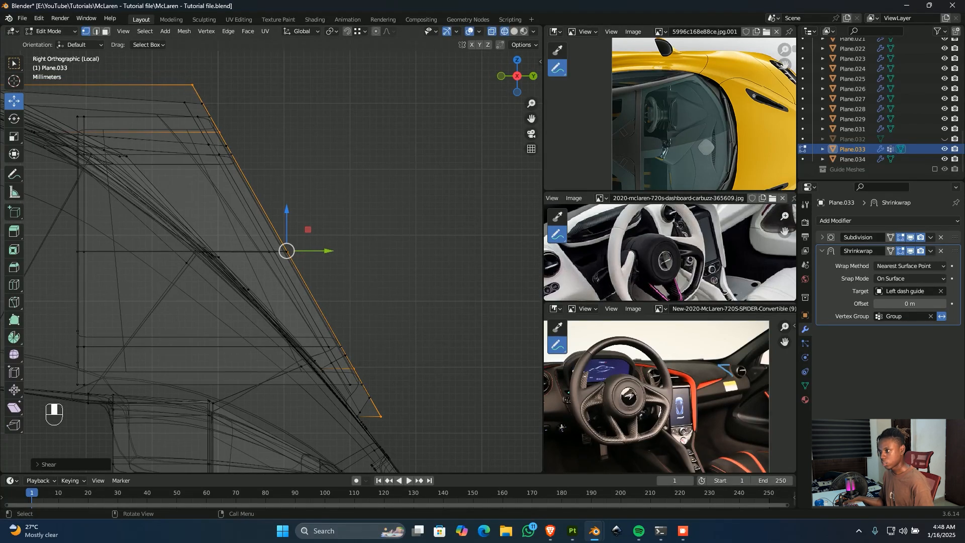
{"action": "key", "text": "s"}
{"action": "key", "text": "shift"}
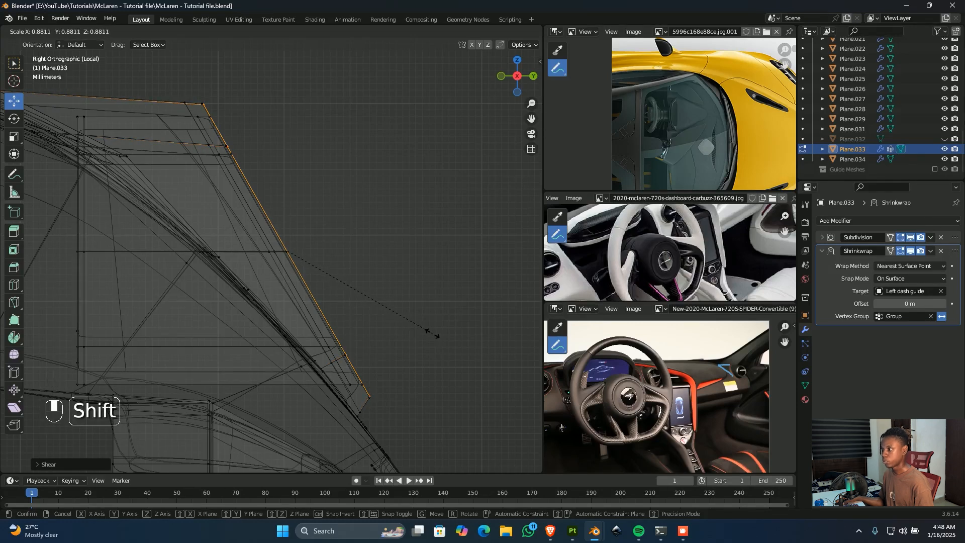
{"action": "left_click", "coordinate": [432, 333]}
- Assign the selected vent face's vertices to the existing vertex group "Group" at weight 1.000
{"action": "mouse_move", "coordinate": [432, 333]}
{"action": "middle_mouse_down"}
{"action": "mouse_move", "coordinate": [315, 322]}
{"action": "mouse_move", "coordinate": [338, 325]}
{"action": "mouse_move", "coordinate": [369, 250]}
{"action": "mouse_move", "coordinate": [317, 278]}
{"action": "middle_mouse_up"}
{"action": "key", "text": "shift+z"}
{"action": "scroll", "coordinate": [340, 324], "scroll_direction": "down", "scroll_amount": 3}
{"action": "scroll", "coordinate": [370, 251], "scroll_direction": "up", "scroll_amount": 3}
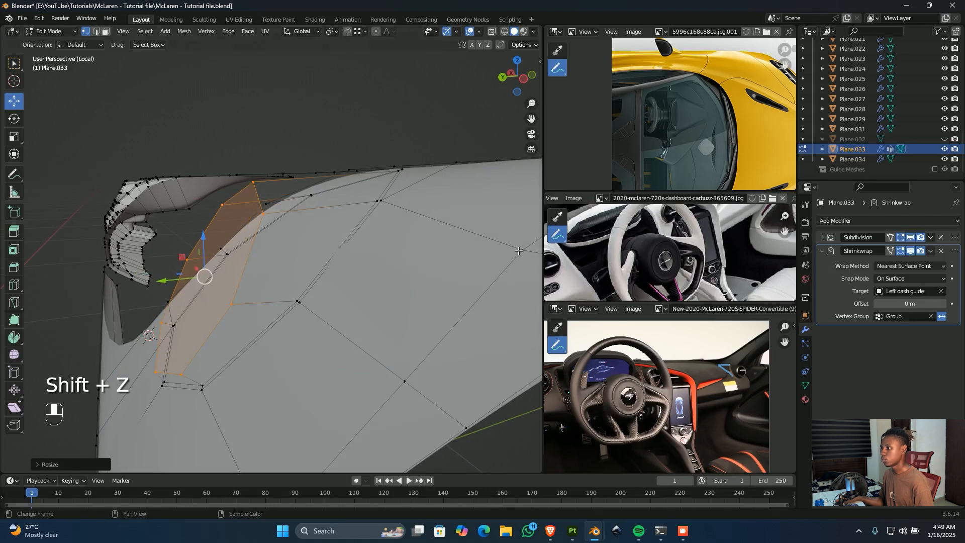
{"action": "left_click", "coordinate": [805, 385]}
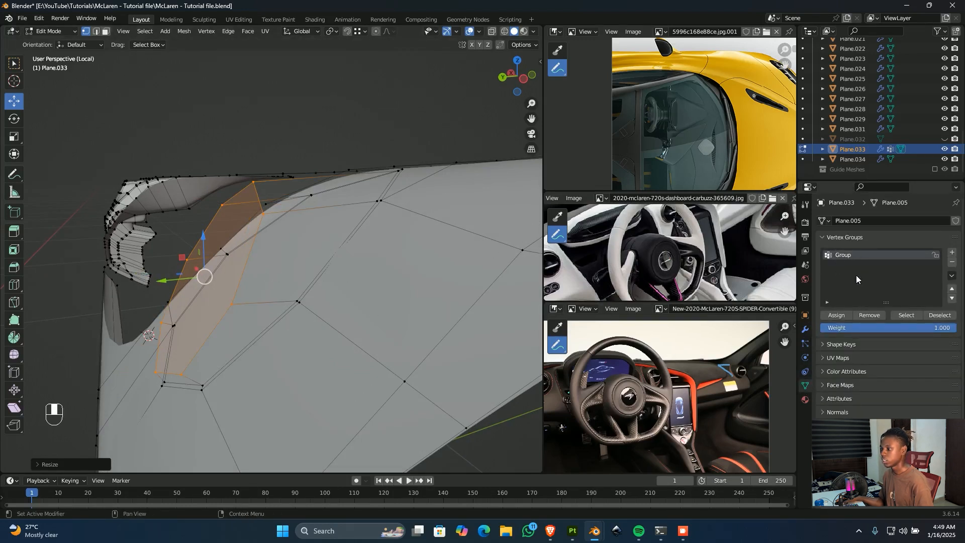
{"action": "left_click", "coordinate": [837, 316]}
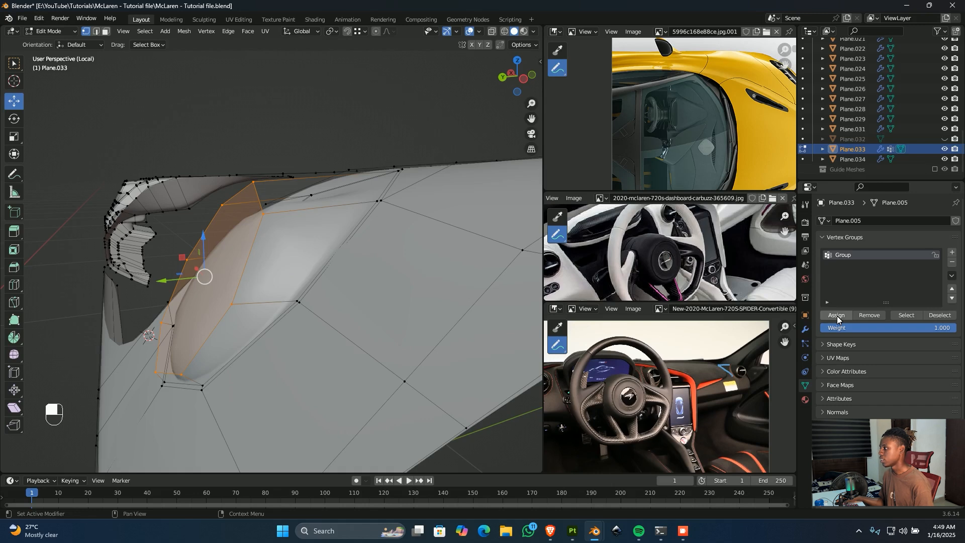
- Inset the passenger-side vent face slightly and extrude the inner face into the dash along the Y axis
{"action": "middle_click_drag", "start_coordinate": [249, 259], "coordinate": [363, 257]}
{"action": "middle_click_drag", "start_coordinate": [297, 249], "coordinate": [197, 246], "text": "shift"}
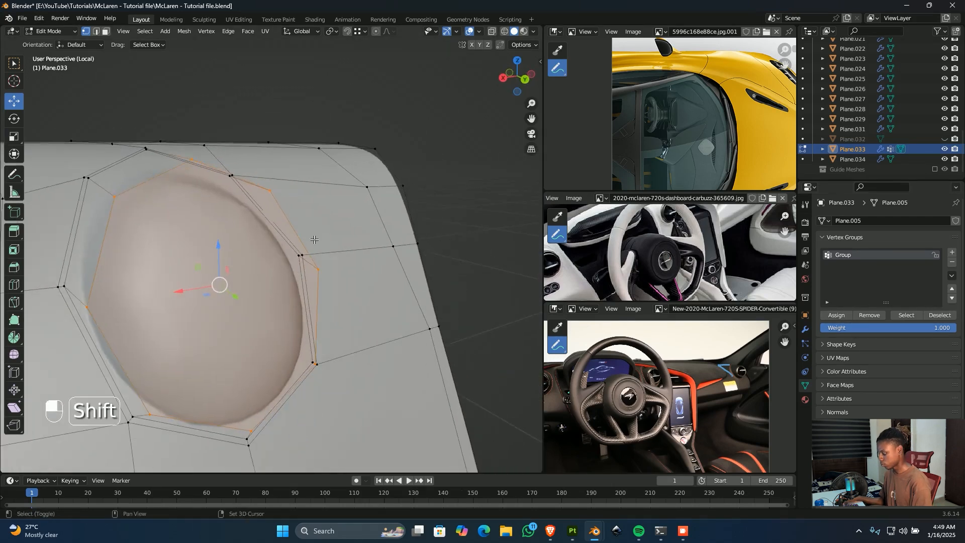
{"action": "scroll", "coordinate": [304, 251], "scroll_direction": "up", "scroll_amount": 1}
{"action": "key", "text": "i"}
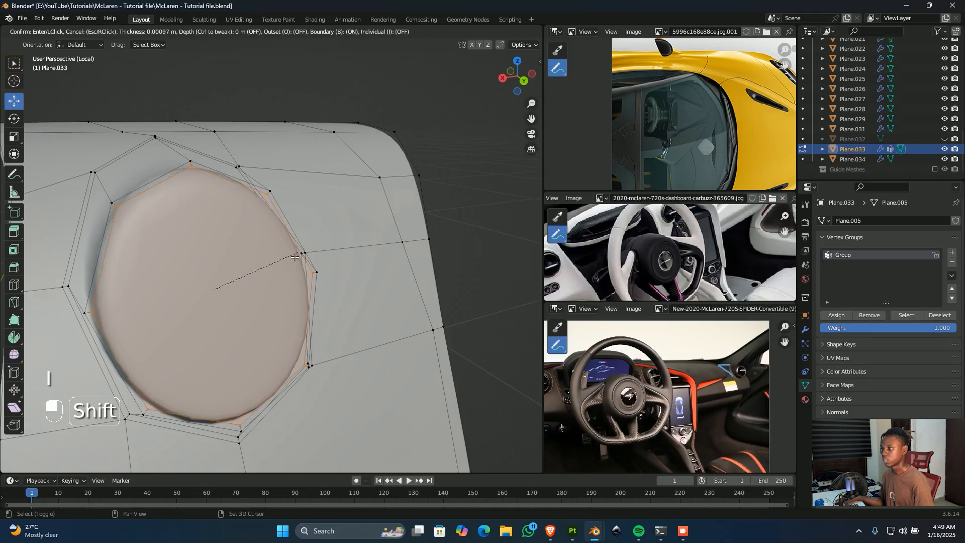
{"action": "left_click", "coordinate": [237, 283]}
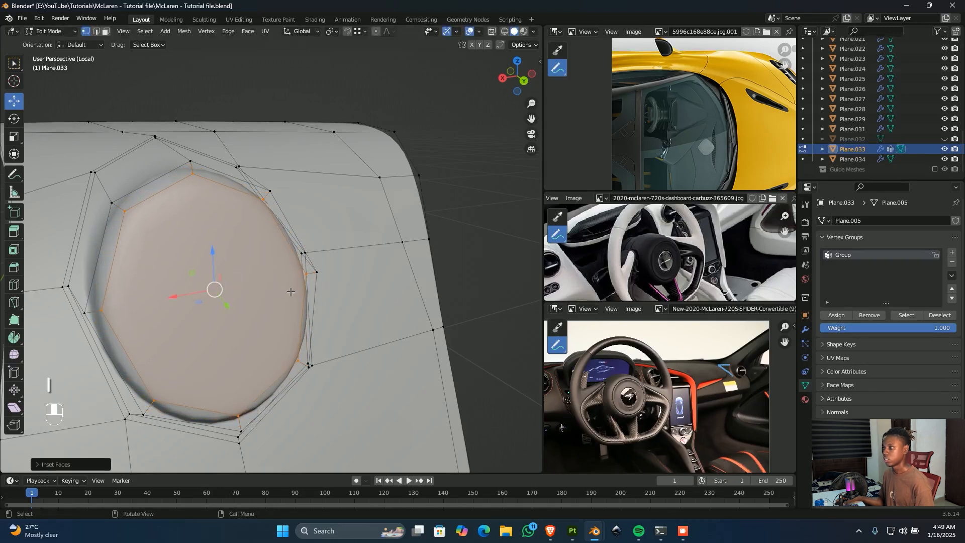
{"action": "middle_click_drag", "start_coordinate": [237, 283], "coordinate": [251, 252]}
{"action": "key", "text": "e"}
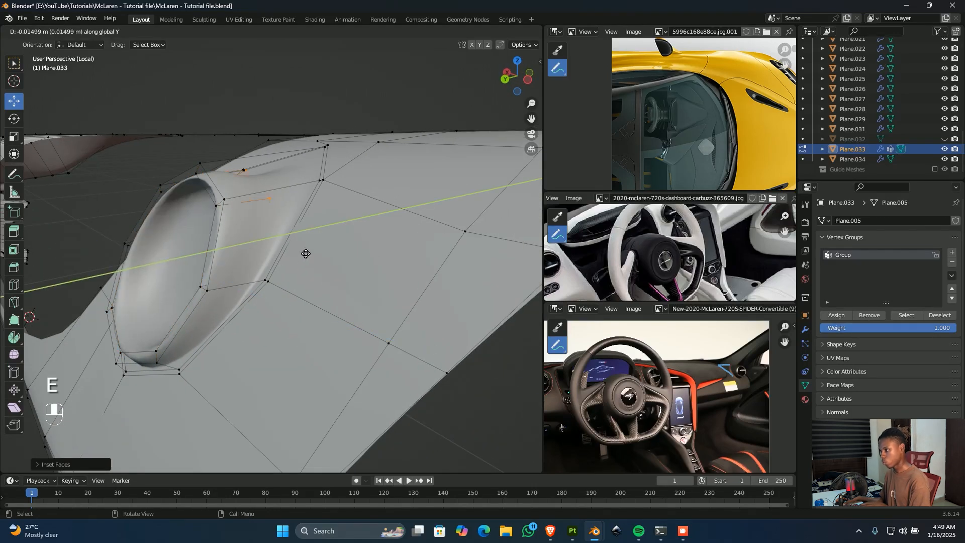
{"action": "left_click", "coordinate": [339, 249]}
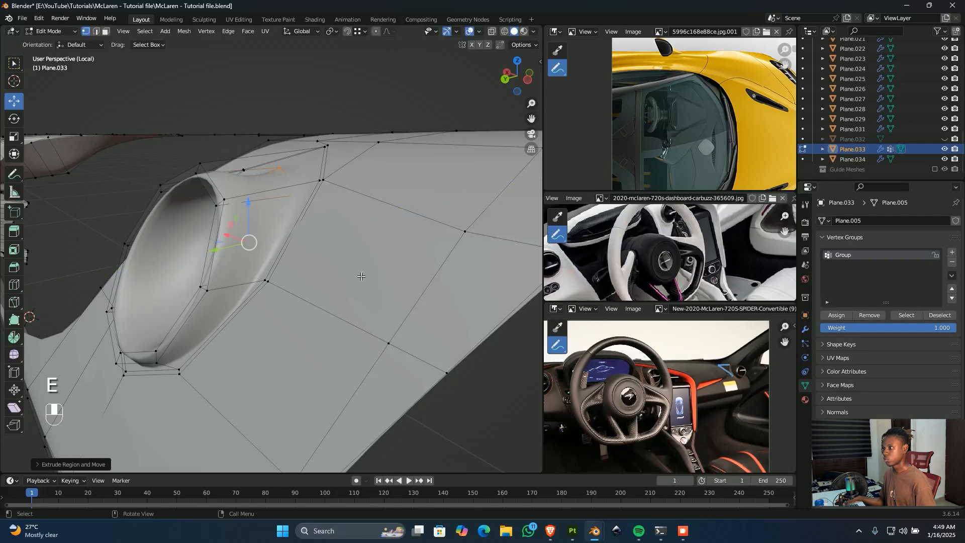
- Flatten the recessed vent face by scaling it to 0 along Y, and move it deeper into the dash along Y
{"action": "key", "text": "shift+z"}
{"action": "key", "text": "KP_3"}
{"action": "key", "text": "s"}
{"action": "key", "text": "y"}
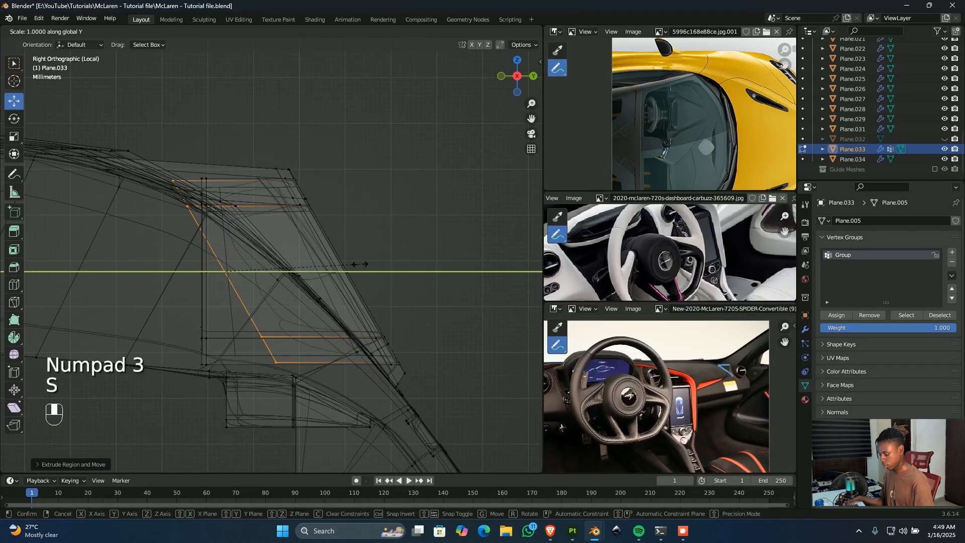
{"action": "key", "text": "0"}
{"action": "left_click", "coordinate": [359, 264]}
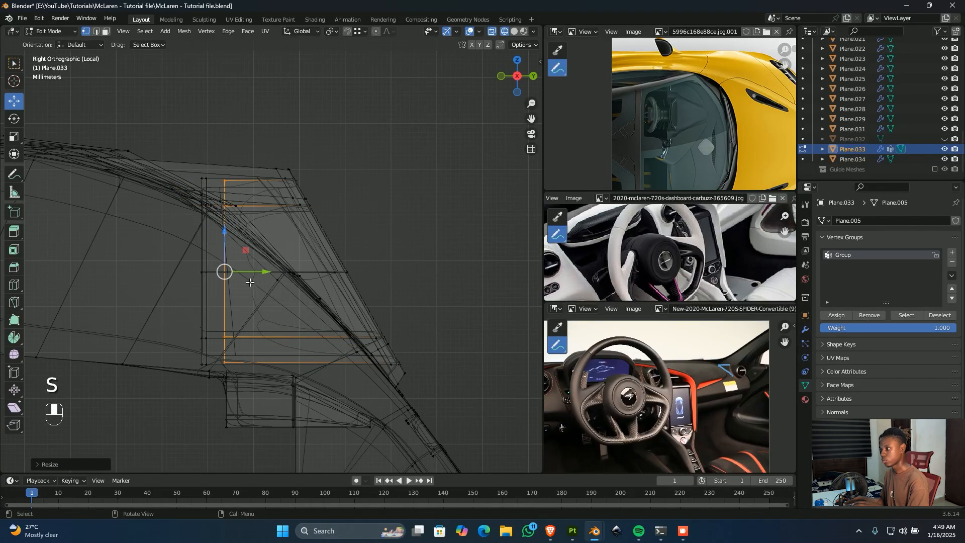
{"action": "left_click_drag", "start_coordinate": [254, 273], "coordinate": [191, 272]}
{"action": "scroll", "coordinate": [260, 246], "scroll_direction": "up", "scroll_amount": 1}
{"action": "scroll", "coordinate": [259, 246], "scroll_direction": "up", "scroll_amount": 2}
- Add a loop cut around the vent recess's inner wall with Even and Flipped on, slid to about -0.92 near the back face
{"action": "middle_click_drag", "start_coordinate": [349, 267], "coordinate": [352, 321]}
{"action": "scroll", "coordinate": [211, 288], "scroll_direction": "down", "scroll_amount": 4}
{"action": "scroll", "coordinate": [353, 337], "scroll_direction": "up", "scroll_amount": 3}
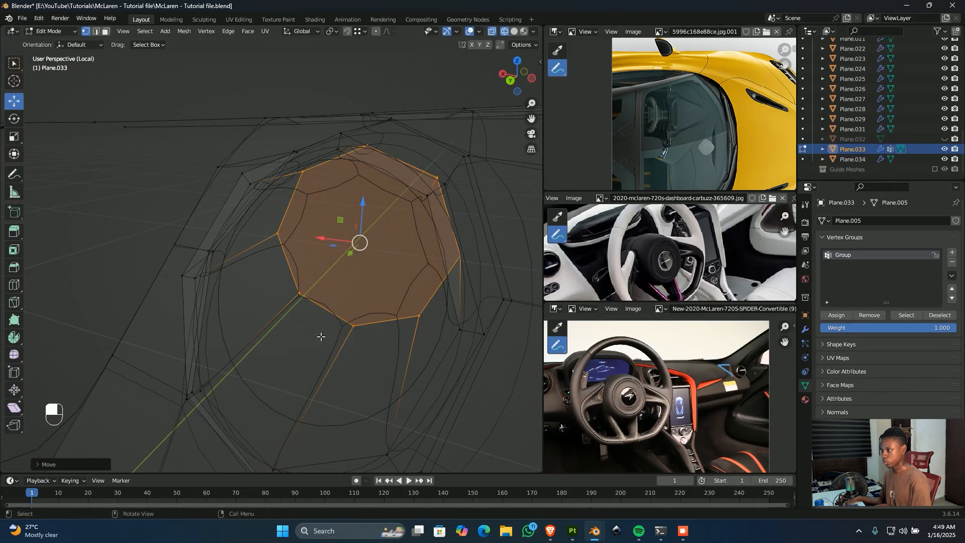
{"action": "key", "text": "ctrl+r"}
{"action": "left_click", "coordinate": [282, 322]}
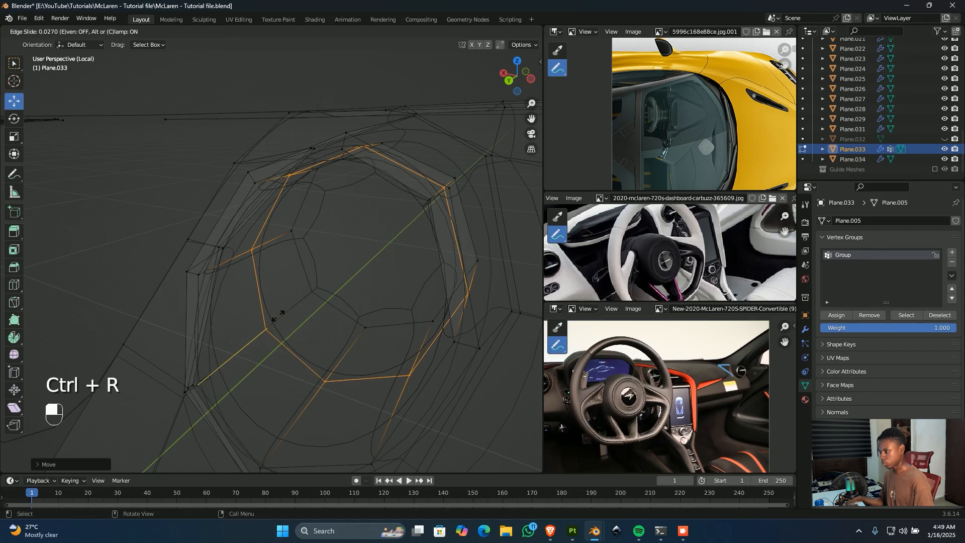
{"action": "left_click_drag", "start_coordinate": [278, 315], "coordinate": [282, 308]}
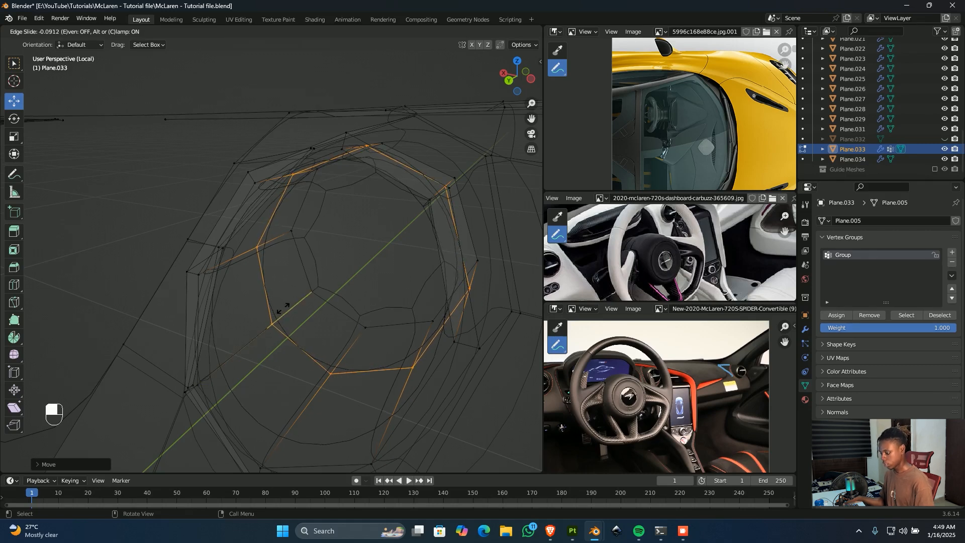
{"action": "key", "text": "e"}
{"action": "key", "text": "f"}
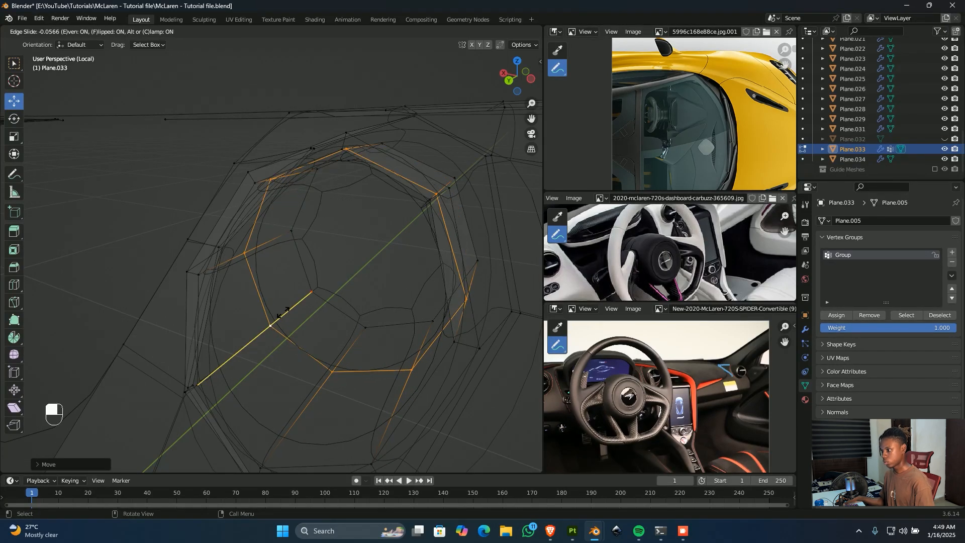
{"action": "left_click_drag", "start_coordinate": [285, 312], "coordinate": [438, 177]}
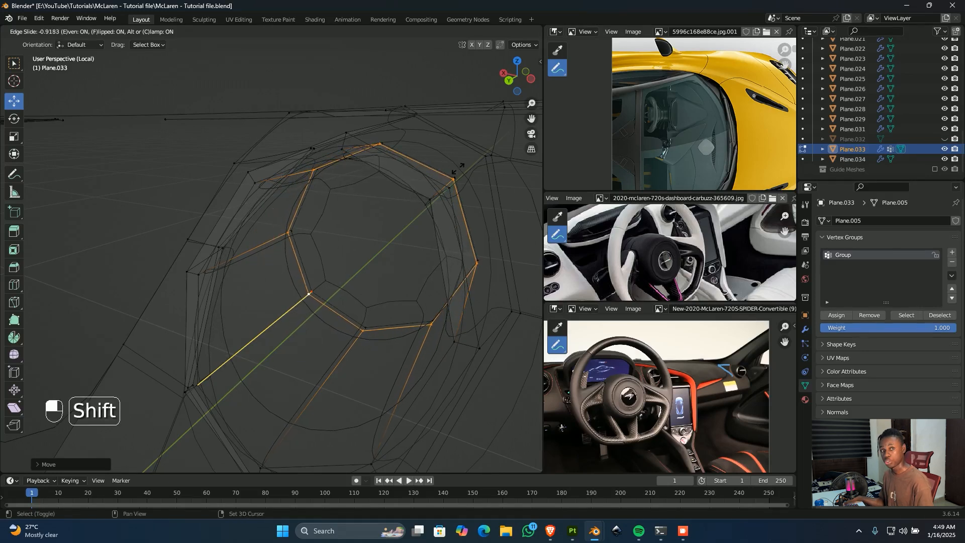
{"action": "left_click", "coordinate": [458, 169]}
{"action": "middle_click_drag", "start_coordinate": [417, 237], "coordinate": [372, 251]}
{"action": "middle_click_drag", "start_coordinate": [469, 289], "coordinate": [426, 202], "text": "shift"}
{"action": "middle_click_drag", "start_coordinate": [204, 312], "coordinate": [237, 290]}
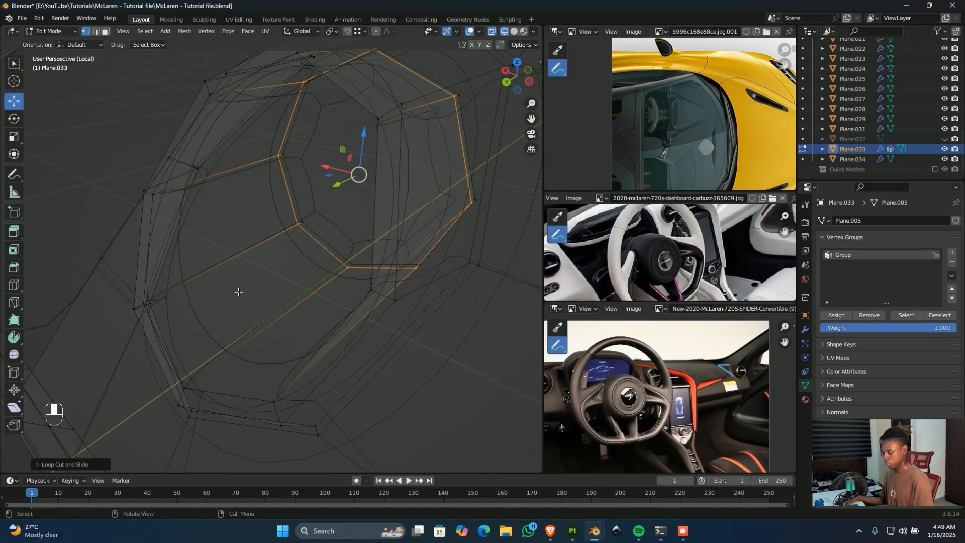
- Add a second loop cut around the vent recess's inner wall with Even on, slid toward the front opening
{"action": "key", "text": "ctrl+r"}
{"action": "left_click", "coordinate": [234, 284]}
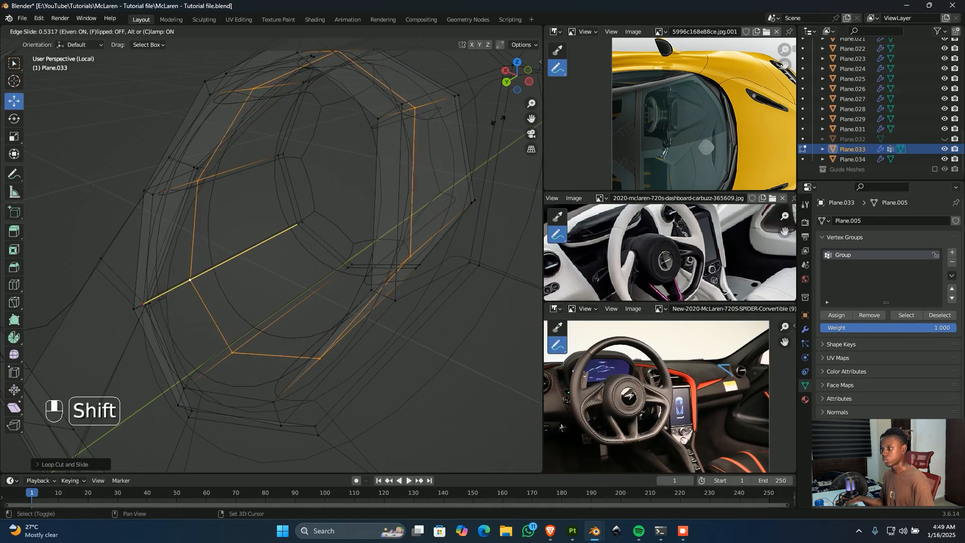
{"action": "left_click", "coordinate": [276, 348], "text": "shift"}
{"action": "key", "text": "shift+z"}
- Raise the vertex at the top back corner of the vent surround by about 0.0004 m along Z
{"action": "mouse_move", "coordinate": [463, 129]}
{"action": "middle_mouse_down"}
{"action": "mouse_move", "coordinate": [432, 134]}
{"action": "mouse_move", "coordinate": [443, 132]}
{"action": "mouse_move", "coordinate": [380, 184]}
{"action": "mouse_move", "coordinate": [360, 182]}
{"action": "mouse_move", "coordinate": [319, 233]}
{"action": "middle_mouse_up"}
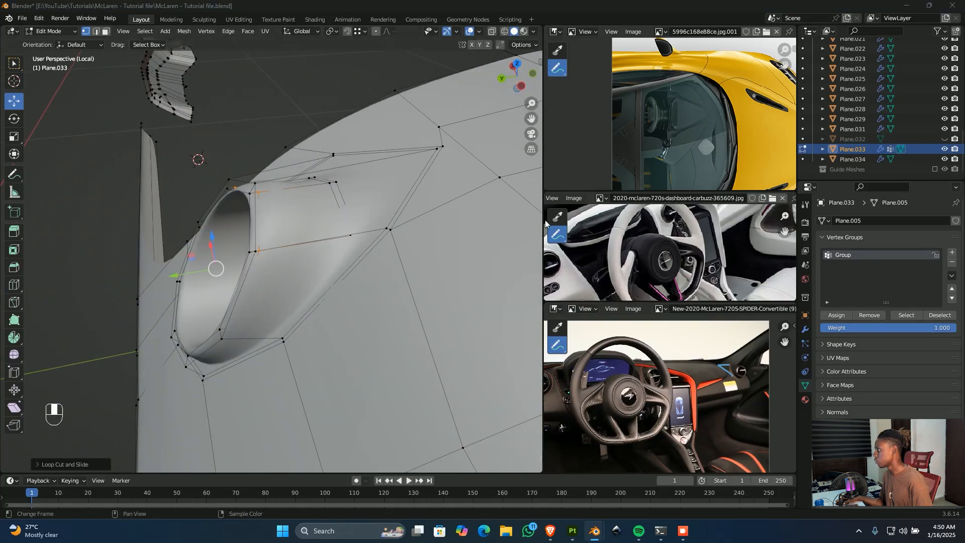
{"action": "middle_click_drag", "start_coordinate": [492, 223], "coordinate": [500, 181]}
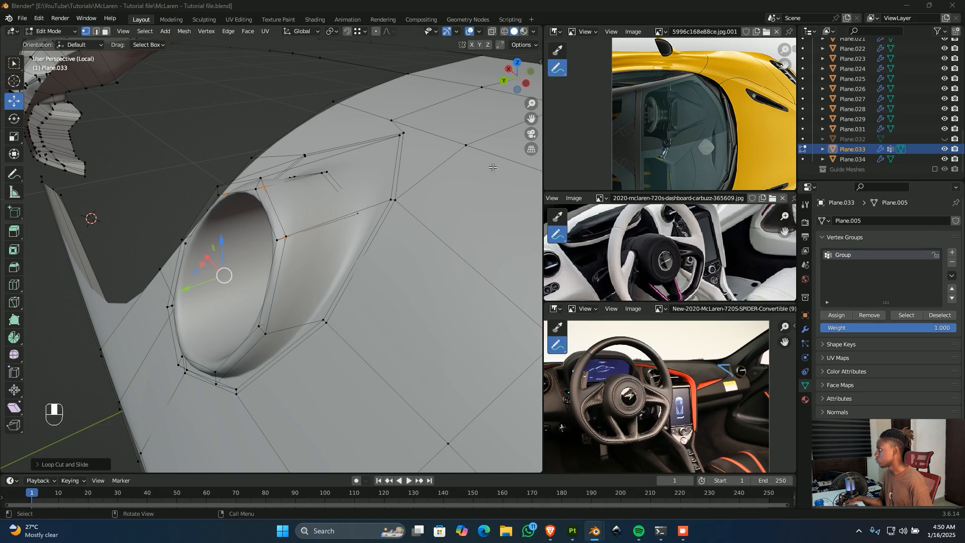
{"action": "middle_click_drag", "start_coordinate": [511, 217], "coordinate": [521, 259], "text": "shift"}
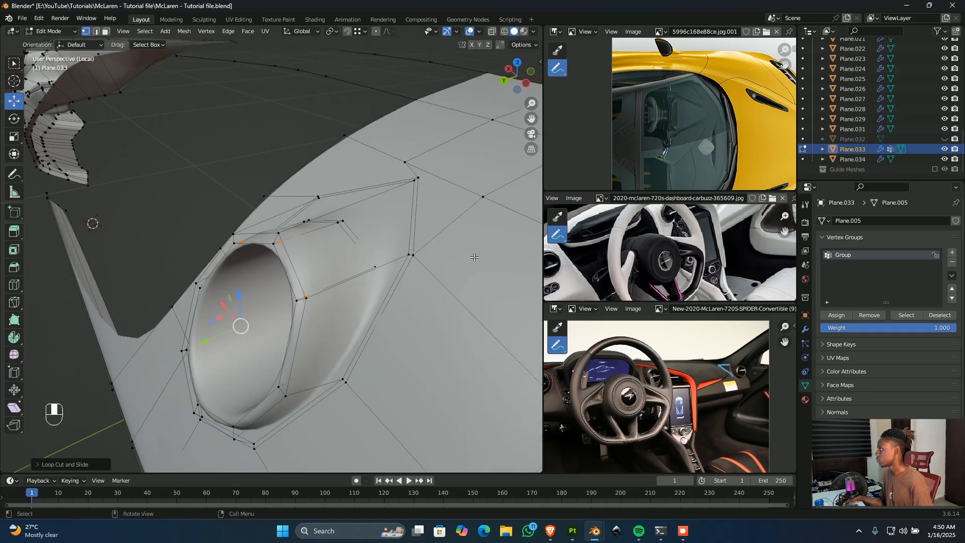
{"action": "middle_click_drag", "start_coordinate": [462, 247], "coordinate": [422, 196]}
{"action": "key", "text": "g"}
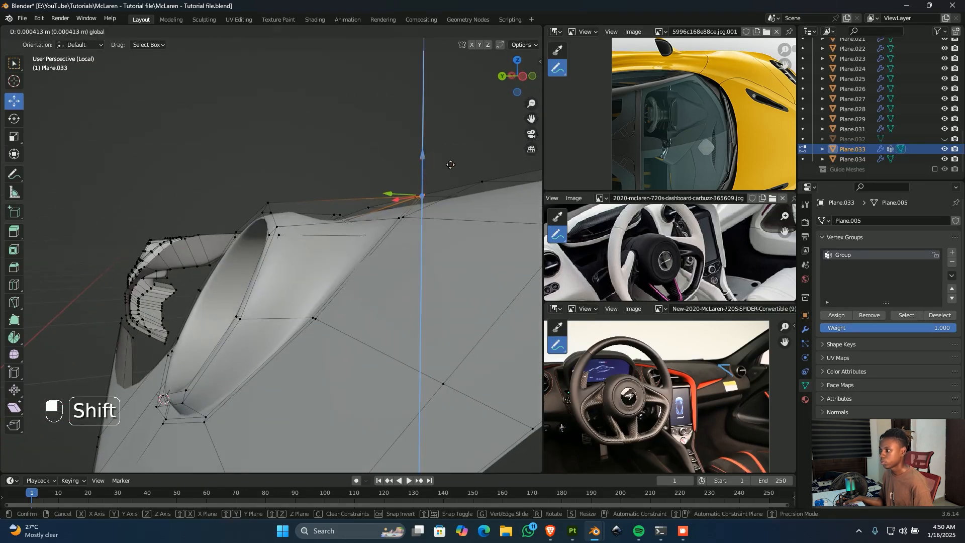
{"action": "left_click", "coordinate": [450, 164]}
- Add a loop cut around the vent's front rim, between its inner and outer edges
{"action": "middle_click_drag", "start_coordinate": [450, 165], "coordinate": [381, 259]}
{"action": "middle_click_drag", "start_coordinate": [351, 296], "coordinate": [360, 262]}
{"action": "key", "text": "ctrl+r"}
{"action": "left_click", "coordinate": [443, 275]}
{"action": "left_click", "coordinate": [443, 274]}
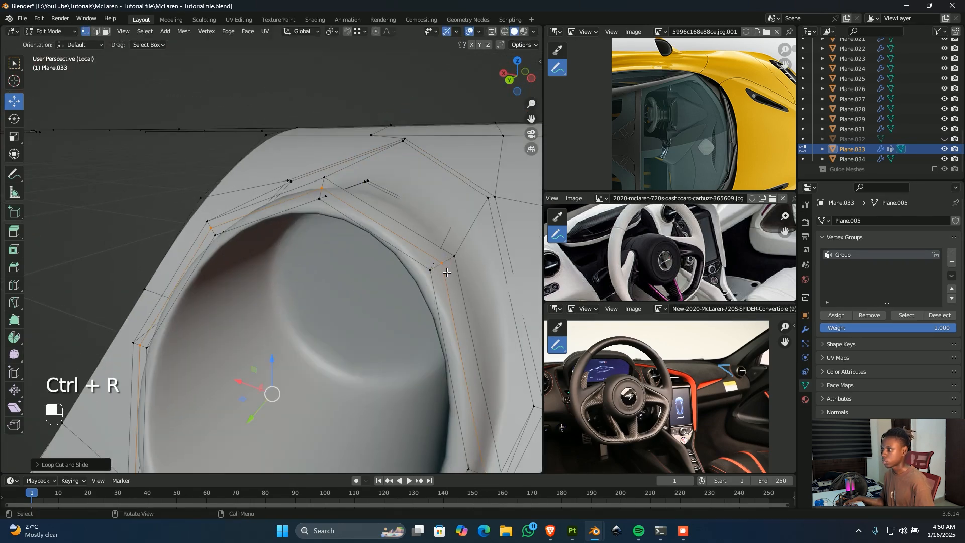
{"action": "middle_click_drag", "start_coordinate": [456, 264], "coordinate": [402, 221]}
{"action": "key", "text": "shift+z"}
{"action": "double_click", "coordinate": [464, 203]}
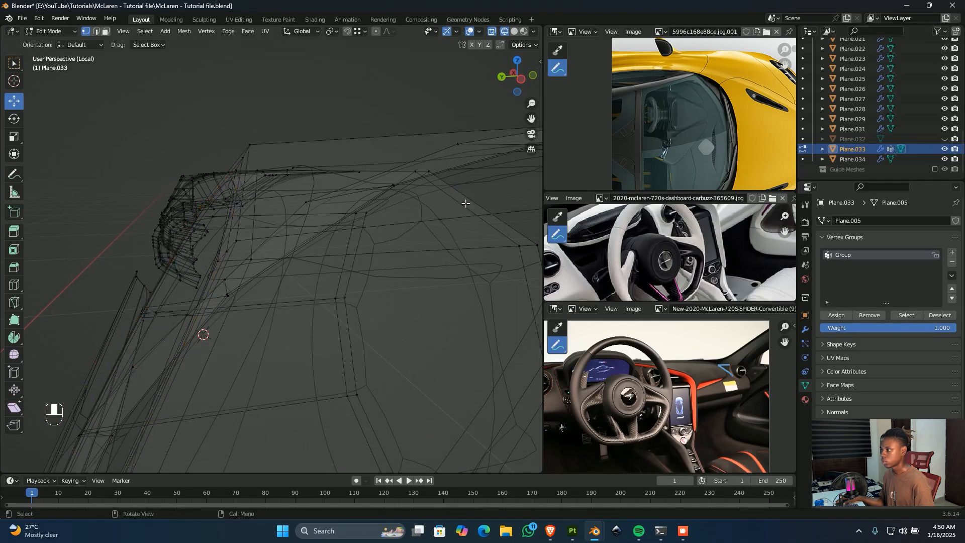
{"action": "double_click", "coordinate": [483, 209], "text": "shift"}
{"action": "scroll", "coordinate": [467, 215], "scroll_direction": "down", "scroll_amount": 1}
{"action": "key", "text": "shift+z"}
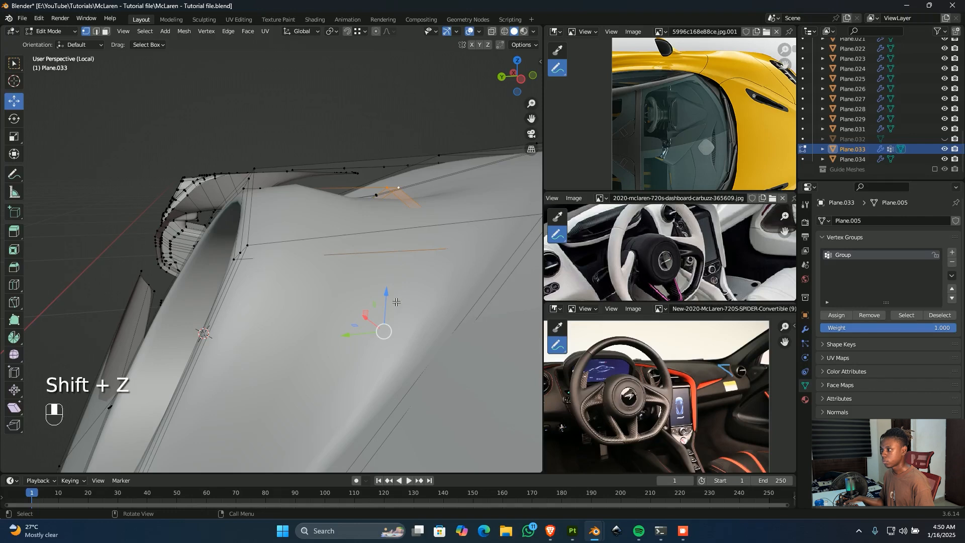
{"action": "left_click_drag", "start_coordinate": [396, 301], "coordinate": [403, 222]}
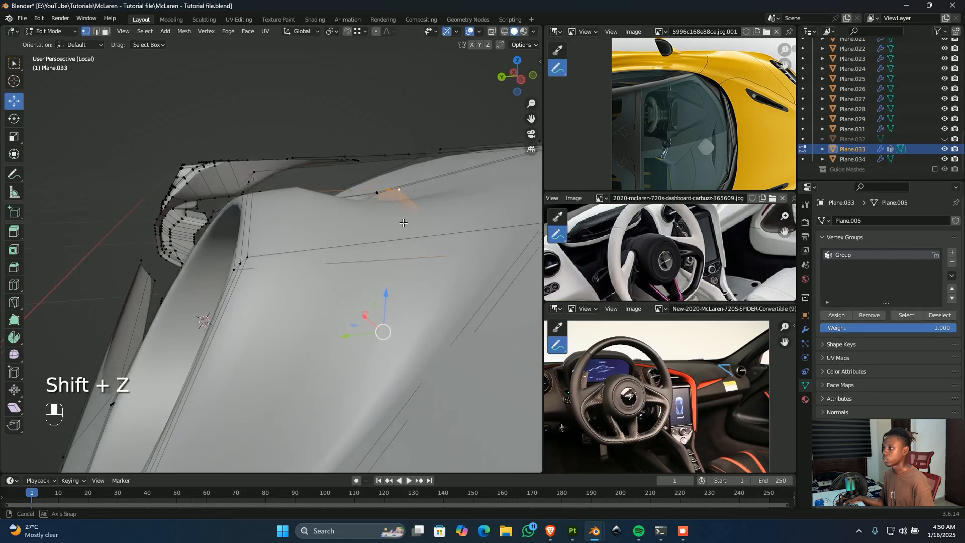
- Add a loop cut around the vent's outer surround, between the front rim and the base on the dash
{"action": "middle_click_drag", "start_coordinate": [403, 223], "coordinate": [347, 217]}
{"action": "key", "text": "ctrl+r"}
{"action": "left_click", "coordinate": [324, 215]}
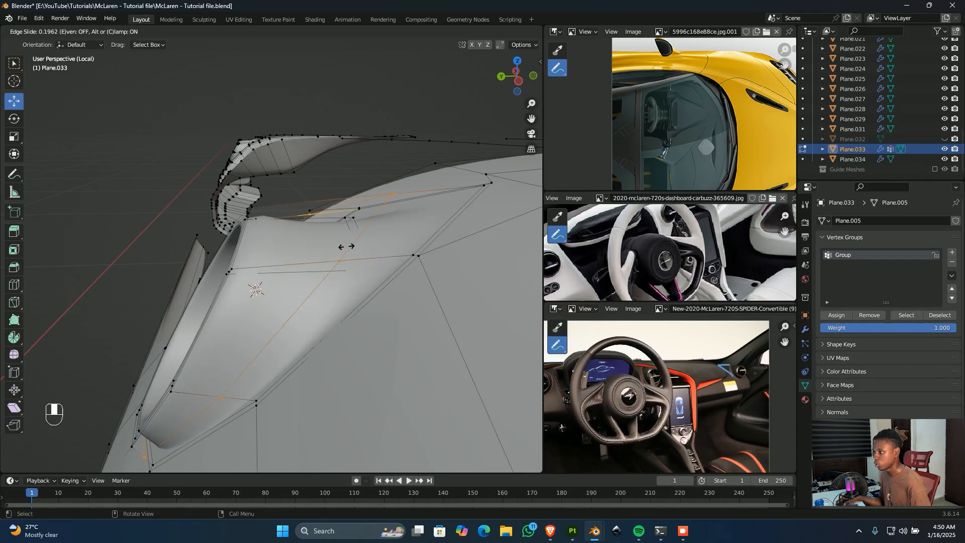
{"action": "left_click", "coordinate": [416, 250]}
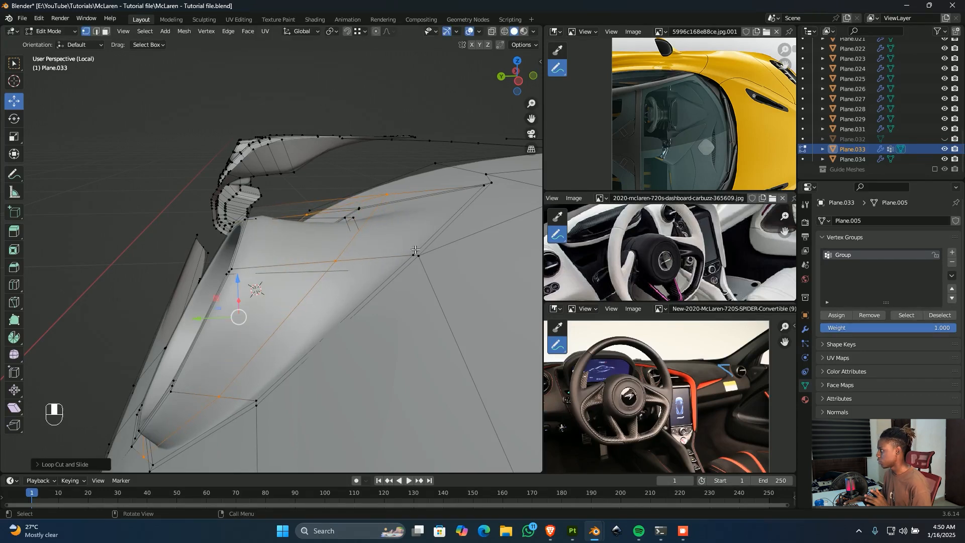
- Assign the surround's new loop to the existing vertex group "Group" at weight 1.000
{"action": "middle_click_drag", "start_coordinate": [395, 236], "coordinate": [376, 211]}
{"action": "scroll", "coordinate": [396, 249], "scroll_direction": "up", "scroll_amount": 4}
{"action": "scroll", "coordinate": [375, 211], "scroll_direction": "down", "scroll_amount": 1}
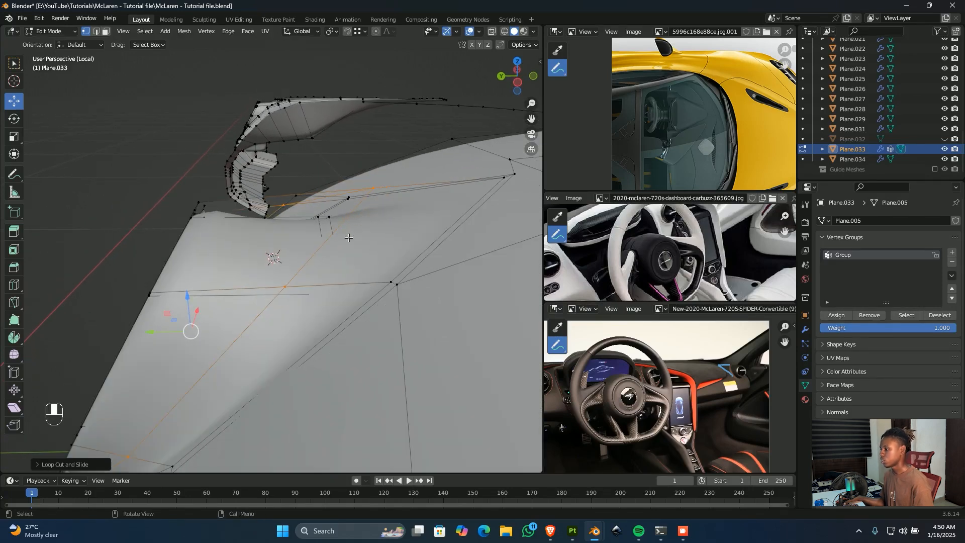
{"action": "left_click", "coordinate": [836, 318]}
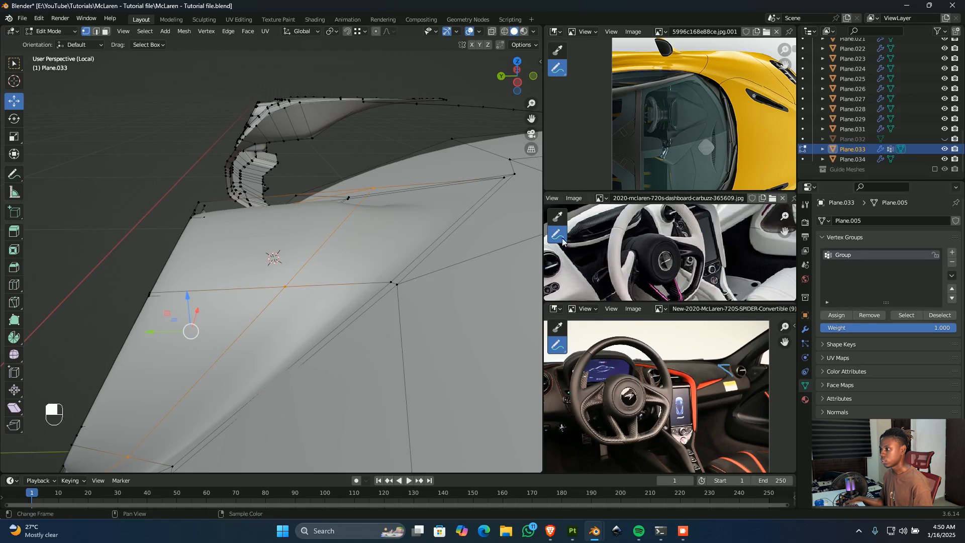
- Edge-slide the surround's loop closer to the vent's base on the dash
{"action": "scroll", "coordinate": [363, 239], "scroll_direction": "down", "scroll_amount": 2}
{"action": "middle_click_drag", "start_coordinate": [362, 239], "coordinate": [318, 250]}
{"action": "scroll", "coordinate": [382, 199], "scroll_direction": "up", "scroll_amount": 2}
{"action": "key", "text": "g"}
{"action": "key", "text": "g"}
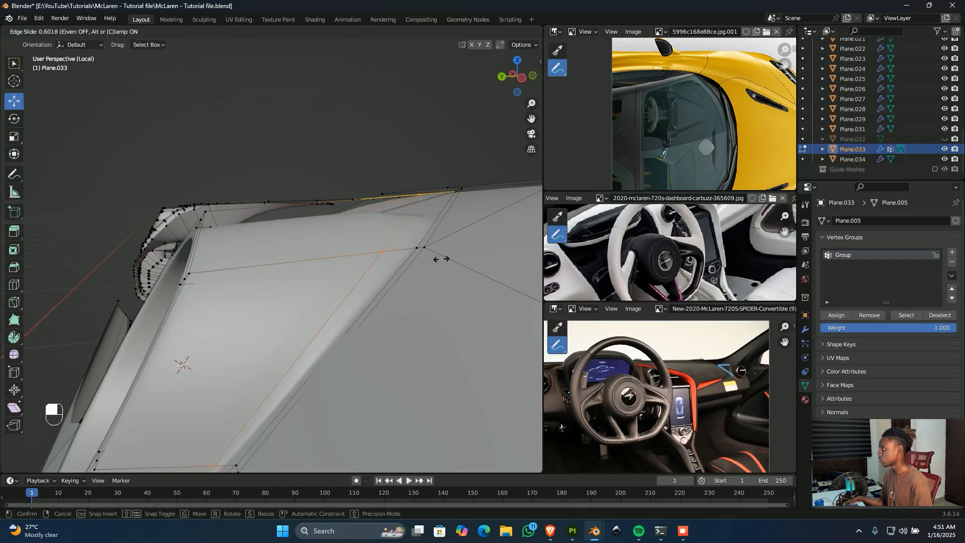
{"action": "left_click", "coordinate": [429, 275]}
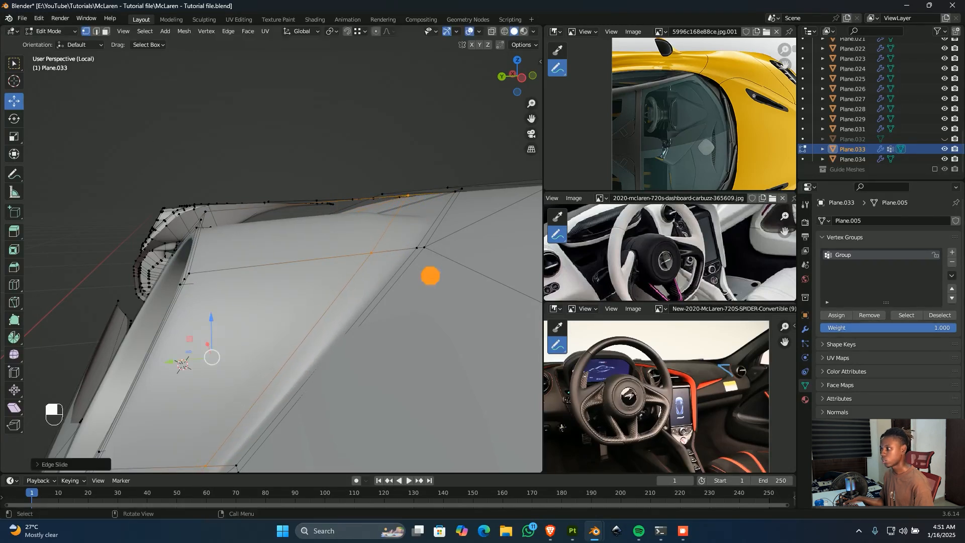
- Lower the top vertex of the surround's loop slightly to smooth the vent's upper contour
{"action": "left_click", "coordinate": [408, 195]}
{"action": "left_click_drag", "start_coordinate": [416, 156], "coordinate": [490, 285], "text": "shift"}
{"action": "left_click_drag", "start_coordinate": [511, 323], "coordinate": [513, 335], "text": "shift"}
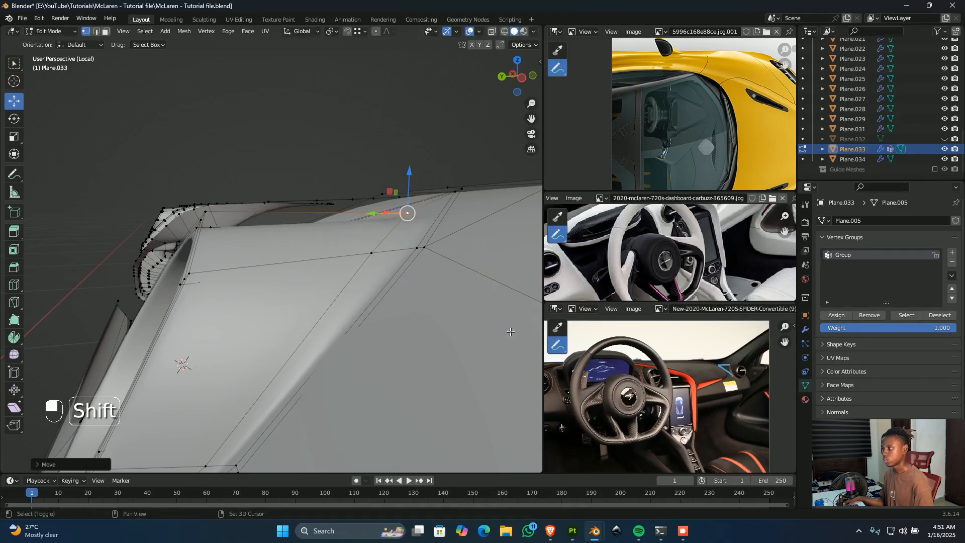
{"action": "scroll", "coordinate": [456, 286], "scroll_direction": "down", "scroll_amount": 3}
{"action": "key", "text": "Tab"}
{"action": "middle_click_drag", "start_coordinate": [406, 282], "coordinate": [310, 338]}
- Add a loop cut around the vent surround with Even and Flipped on, slid close behind the front rim
{"action": "key", "text": "Tab"}
{"action": "key", "text": "ctrl+r"}
{"action": "left_click", "coordinate": [310, 338]}
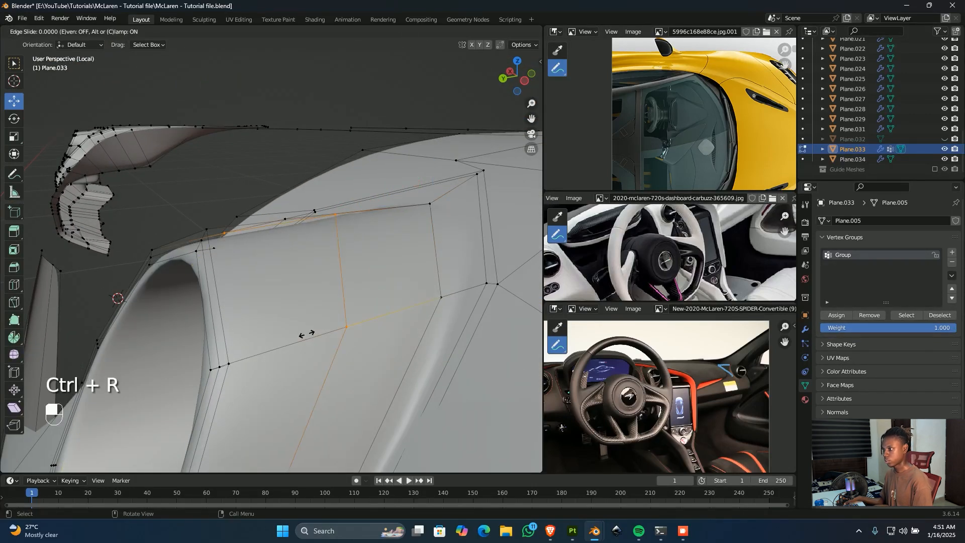
{"action": "key", "text": "f"}
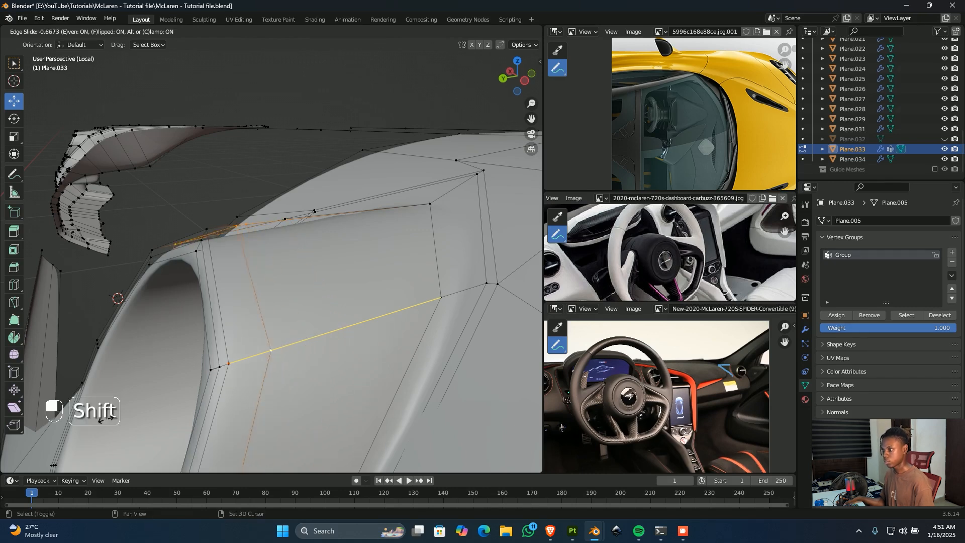
{"action": "left_click", "coordinate": [460, 50], "text": "shift"}
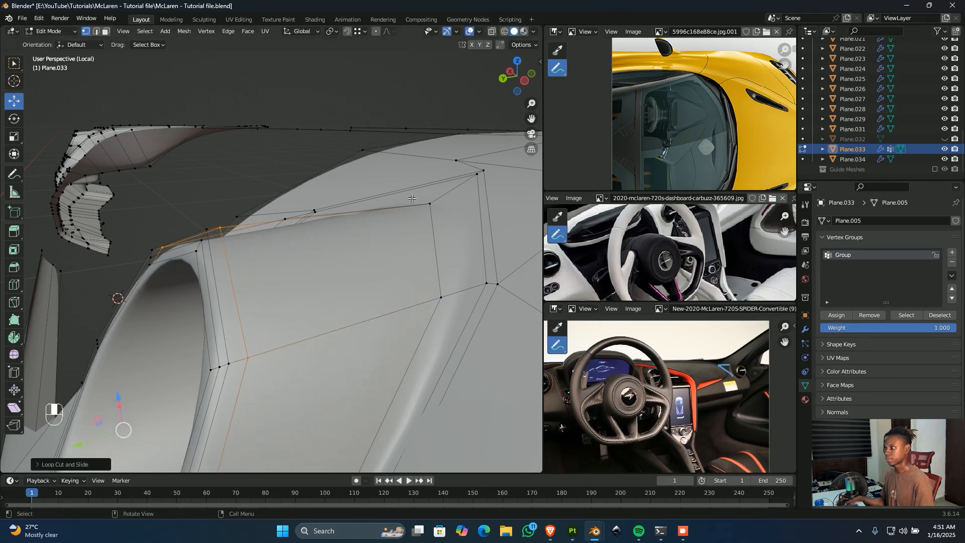
{"action": "scroll", "coordinate": [401, 220], "scroll_direction": "down", "scroll_amount": 5}
{"action": "key", "text": "Tab"}
{"action": "scroll", "coordinate": [339, 255], "scroll_direction": "down", "scroll_amount": 2}
{"action": "middle_click_drag", "start_coordinate": [340, 254], "coordinate": [383, 213]}
{"action": "key", "text": "Tab"}
- Edge-slide the front loop on the vent recess's inner wall deeper into the recess
{"action": "scroll", "coordinate": [366, 252], "scroll_direction": "up", "scroll_amount": 5}
{"action": "scroll", "coordinate": [428, 247], "scroll_direction": "up", "scroll_amount": 2}
{"action": "key", "text": "g"}
{"action": "key", "text": "g"}
{"action": "left_click", "coordinate": [393, 262]}
{"action": "middle_click_drag", "start_coordinate": [475, 245], "coordinate": [450, 269]}
{"action": "key", "text": "shift+z"}
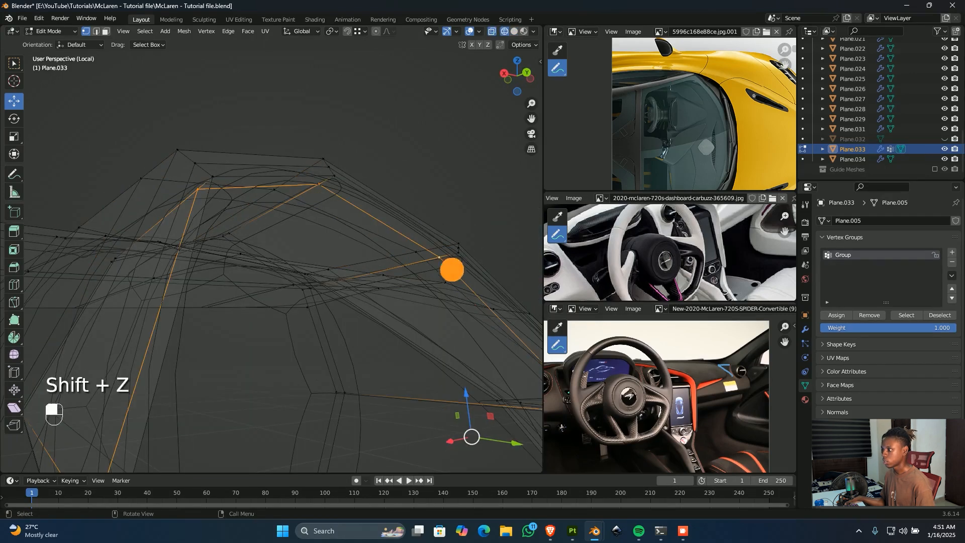
{"action": "key", "text": "shift+z"}
{"action": "key", "text": "g"}
{"action": "key", "text": "g"}
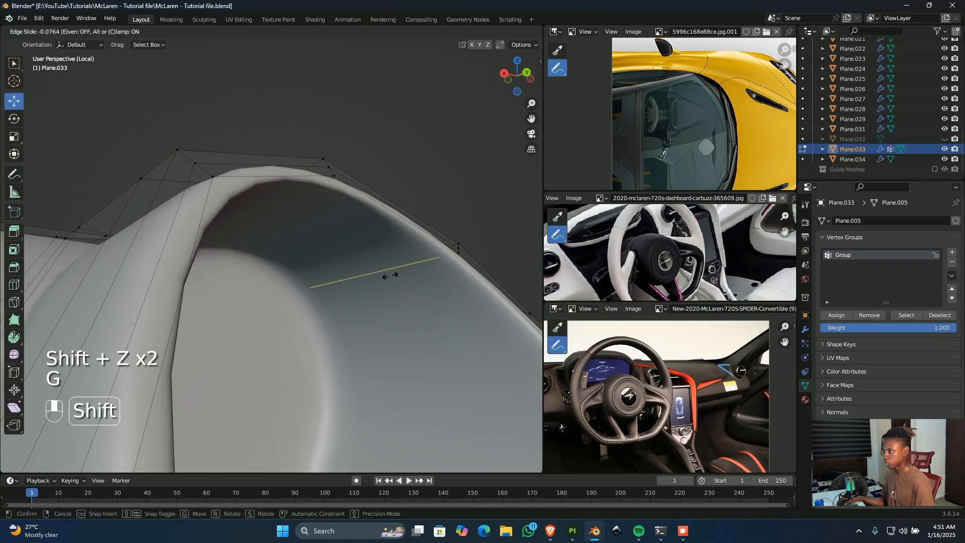
{"action": "left_click", "coordinate": [339, 317]}
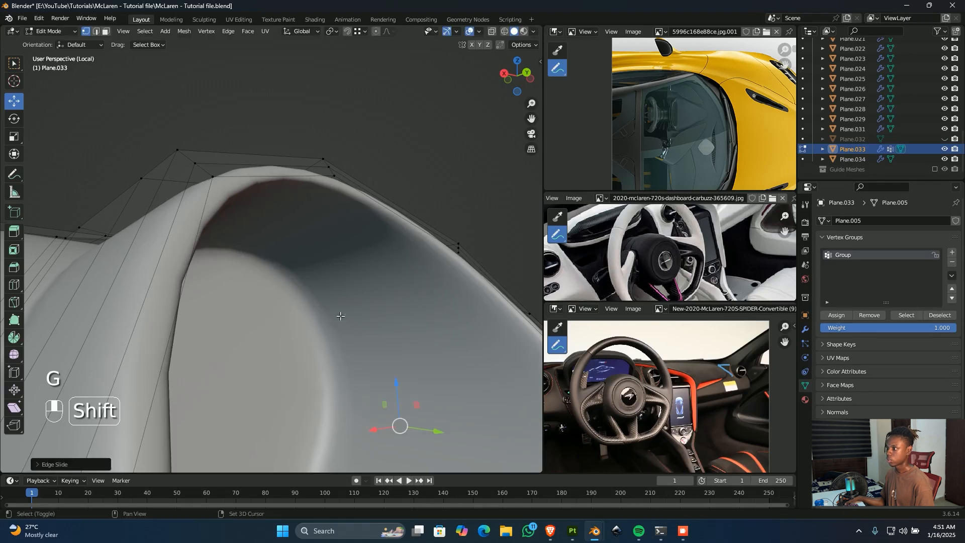
- Examine the passenger-side vent and the gap between the two dash panels in Object Mode
{"action": "middle_click_drag", "start_coordinate": [338, 317], "coordinate": [335, 337]}
{"action": "key", "text": "Tab"}
{"action": "scroll", "coordinate": [296, 294], "scroll_direction": "down", "scroll_amount": 5}
{"action": "middle_click_drag", "start_coordinate": [297, 294], "coordinate": [343, 286]}
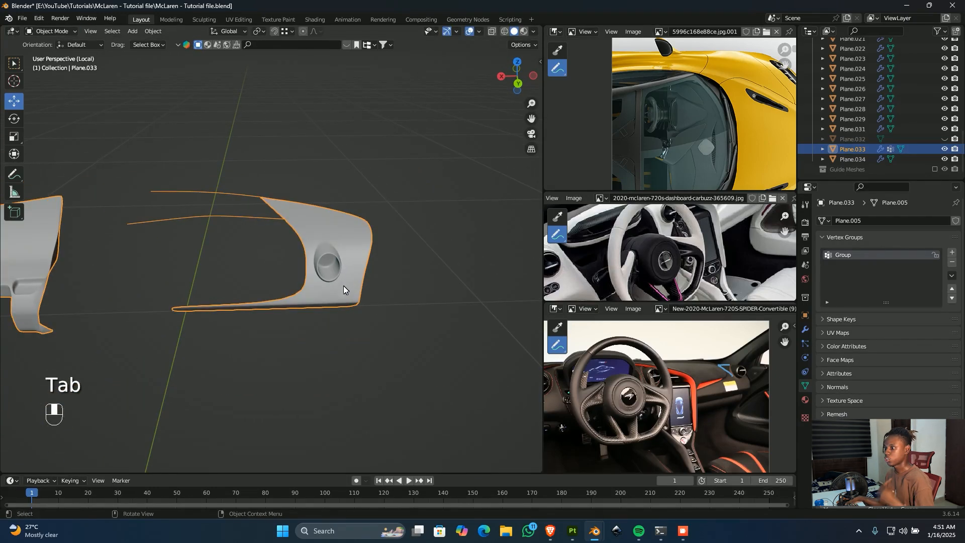
{"action": "middle_click_drag", "start_coordinate": [138, 285], "coordinate": [293, 253]}
{"action": "scroll", "coordinate": [222, 269], "scroll_direction": "up", "scroll_amount": 2}
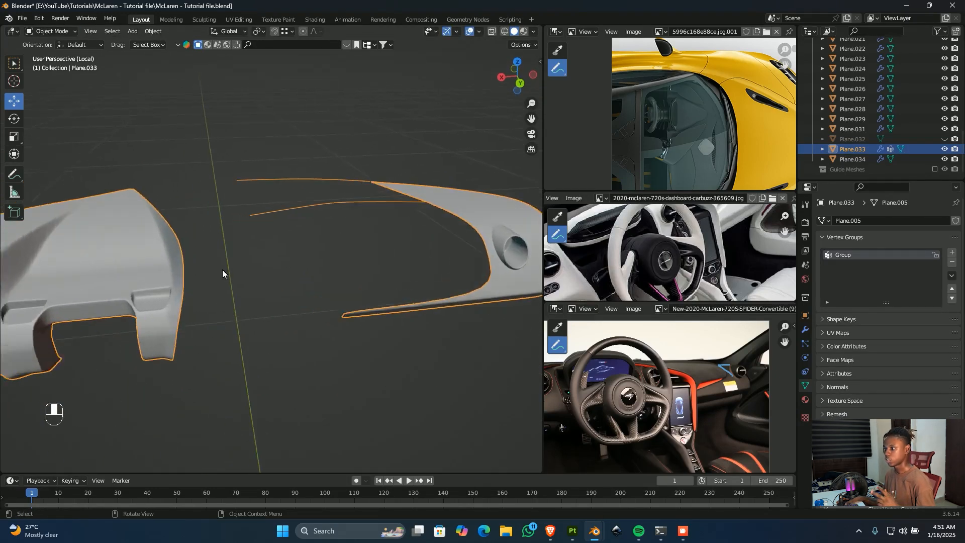
{"action": "middle_click_drag", "start_coordinate": [135, 275], "coordinate": [175, 284]}
{"action": "middle_click_drag", "start_coordinate": [204, 248], "coordinate": [342, 299], "text": "shift"}
- Leave Local View and show the dash mesh in Edit Mode as a top-view wireframe over the car reference
{"action": "key", "text": "KP_7"}
{"action": "key", "text": "shift+z"}
{"action": "key", "text": "Tab"}
{"action": "key", "text": "KP_Divide"}
{"action": "key", "text": "KP_7"}
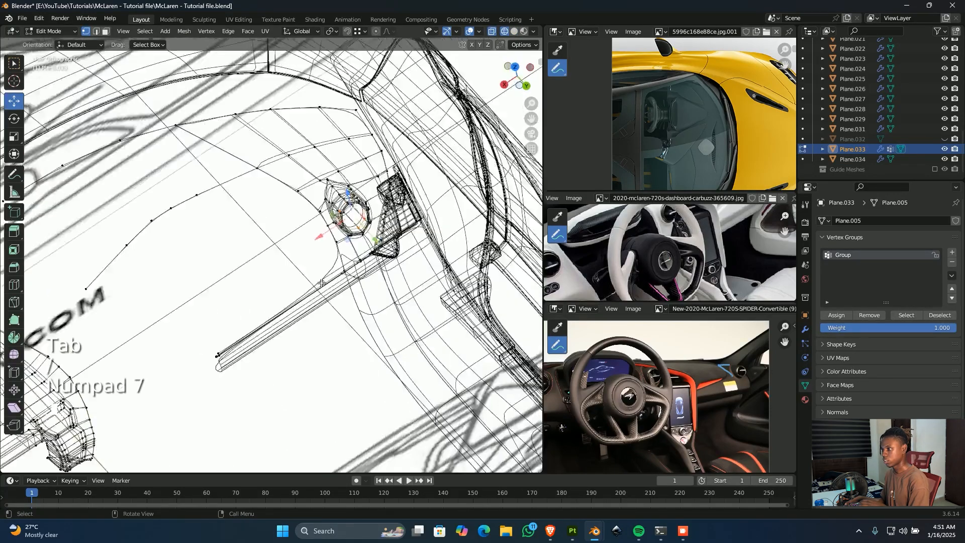
- Slide the vertex on the driver-side panel's inner edge along that edge toward the windshield
{"action": "scroll", "coordinate": [322, 282], "scroll_direction": "up", "scroll_amount": 1}
{"action": "middle_click_drag", "start_coordinate": [329, 342], "coordinate": [306, 236], "text": "shift"}
{"action": "scroll", "coordinate": [306, 237], "scroll_direction": "up", "scroll_amount": 1}
{"action": "middle_click_drag", "start_coordinate": [413, 252], "coordinate": [297, 215], "text": "shift"}
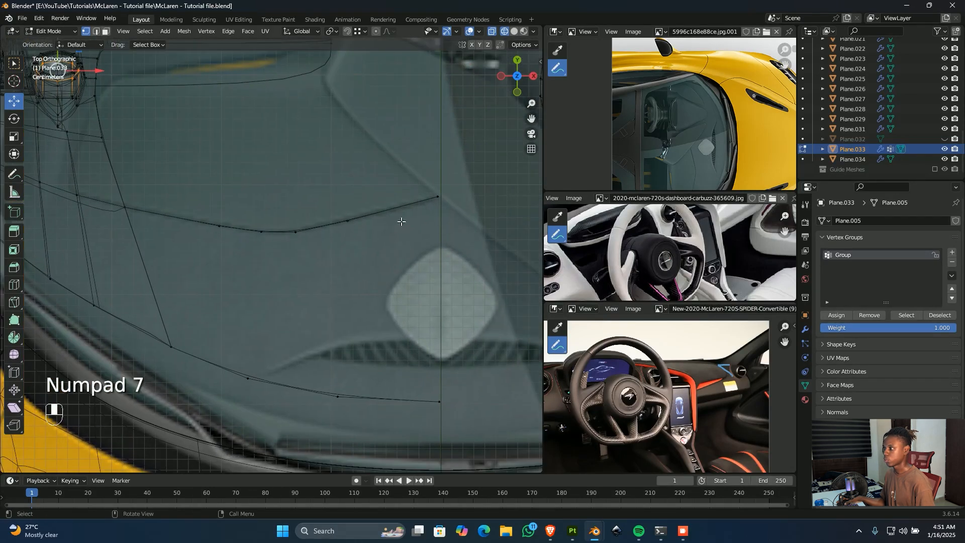
{"action": "scroll", "coordinate": [401, 222], "scroll_direction": "down", "scroll_amount": 3}
{"action": "middle_click_drag", "start_coordinate": [401, 221], "coordinate": [321, 256], "text": "shift"}
{"action": "scroll", "coordinate": [347, 236], "scroll_direction": "up", "scroll_amount": 3}
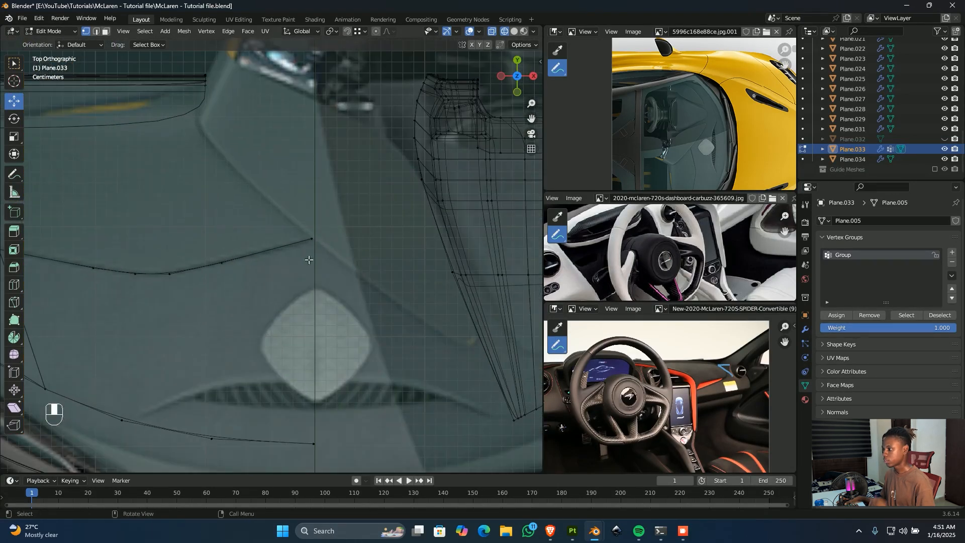
{"action": "middle_click_drag", "start_coordinate": [388, 216], "coordinate": [304, 262], "text": "shift"}
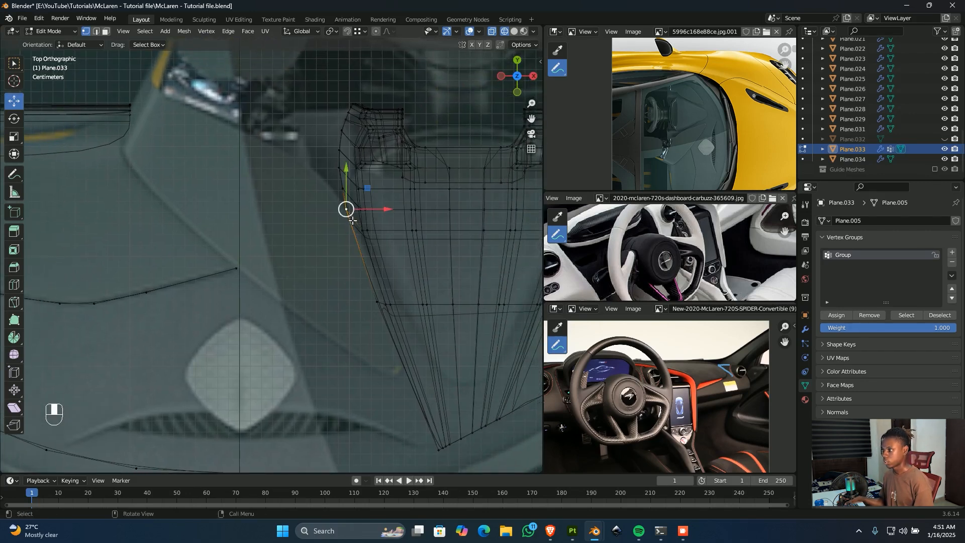
{"action": "scroll", "coordinate": [352, 220], "scroll_direction": "up", "scroll_amount": 3}
{"action": "key", "text": "g"}
{"action": "key", "text": "g"}
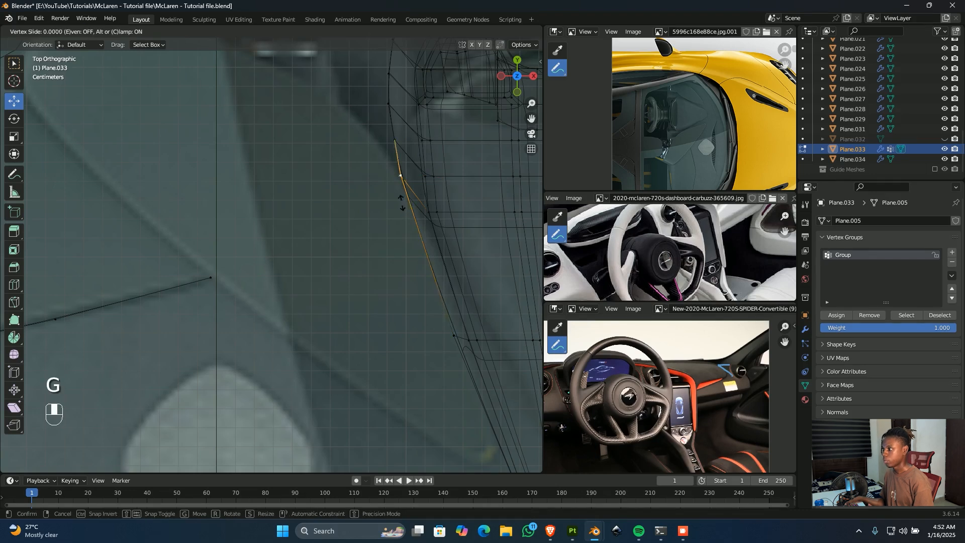
{"action": "left_click", "coordinate": [377, 309], "text": "shift"}
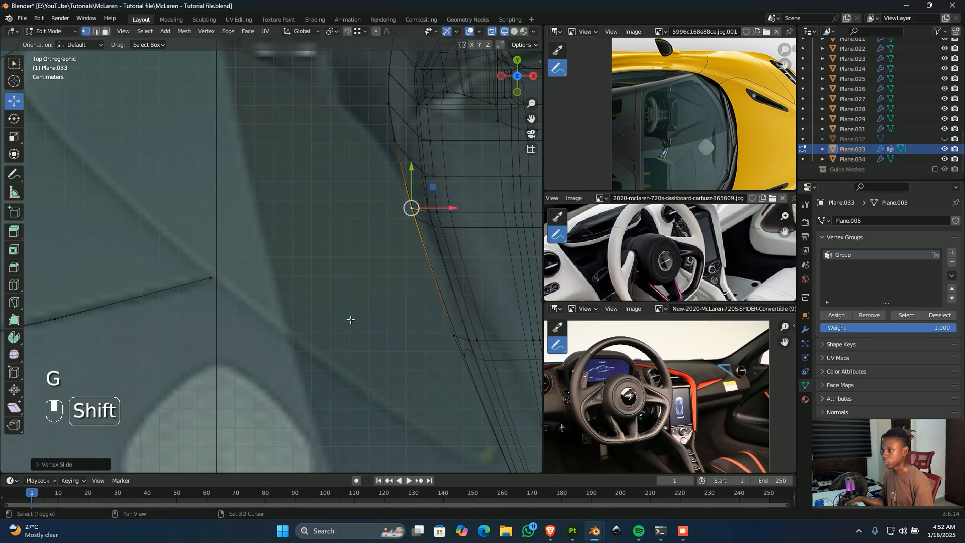
- Connect the passenger dash's rear line end to the driver panel vertex with an edge, and slide that vertex slightly farther toward the windshield
{"action": "left_click", "coordinate": [244, 277], "text": "shift"}
{"action": "key", "text": "f"}
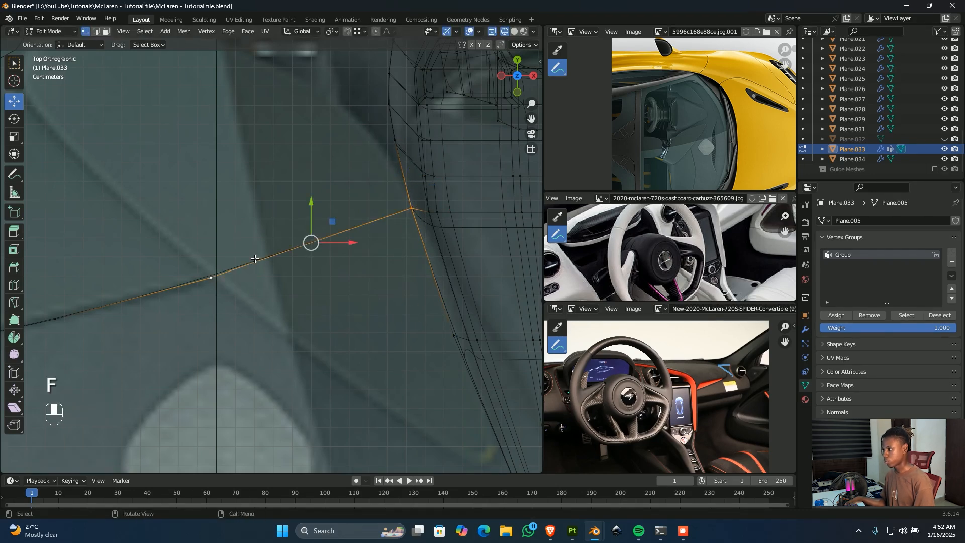
{"action": "left_click", "coordinate": [410, 209]}
{"action": "key", "text": "g"}
{"action": "key", "text": "g"}
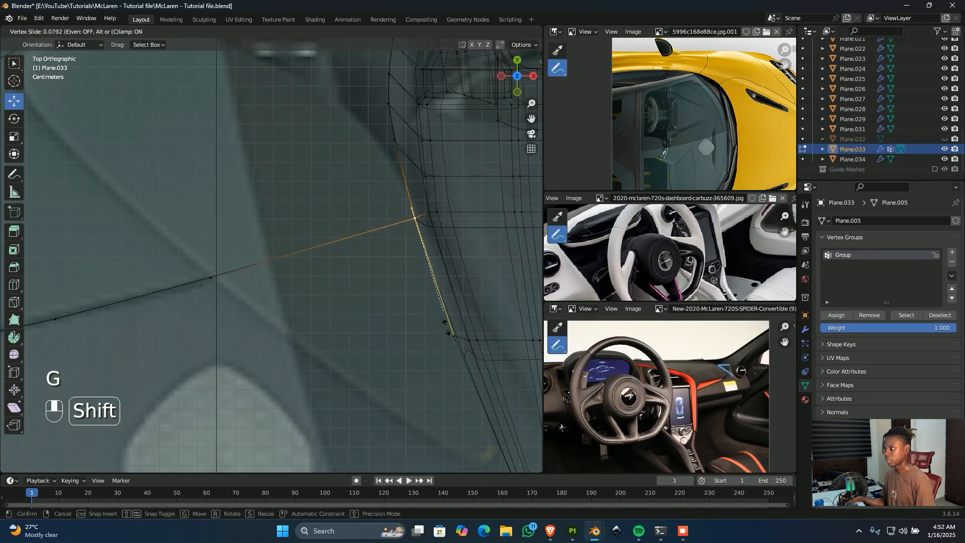
{"action": "left_click", "coordinate": [458, 289], "text": "shift"}
{"action": "left_click", "coordinate": [402, 322]}
- Connect the passenger dash's front line end to the driver panel's windshield-side tip with an edge, and split it midway with a loop cut
{"action": "scroll", "coordinate": [392, 336], "scroll_direction": "down", "scroll_amount": 2}
{"action": "middle_click_drag", "start_coordinate": [380, 349], "coordinate": [424, 265], "text": "shift"}
{"action": "scroll", "coordinate": [386, 328], "scroll_direction": "down", "scroll_amount": 2}
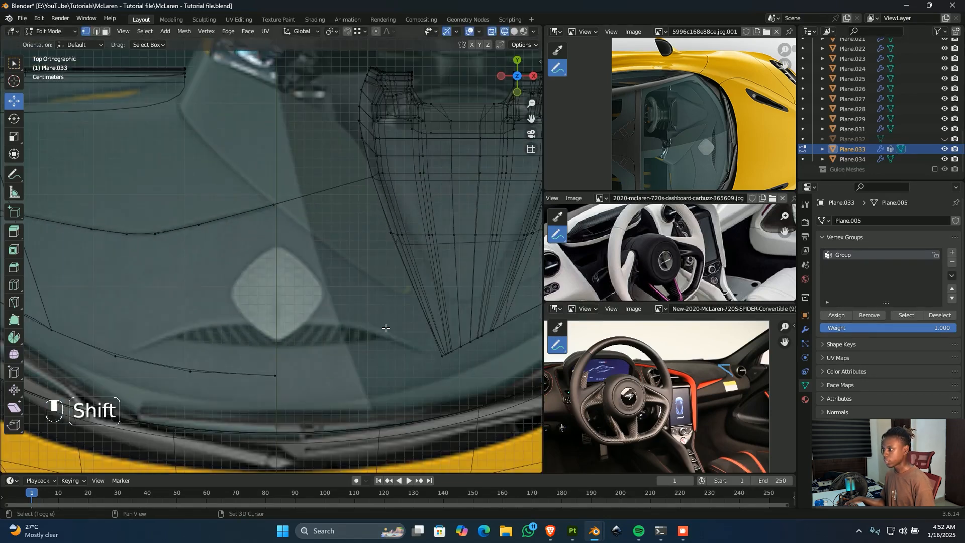
{"action": "middle_click_drag", "start_coordinate": [386, 327], "coordinate": [441, 287], "text": "shift"}
{"action": "left_click", "coordinate": [291, 304], "text": "shift"}
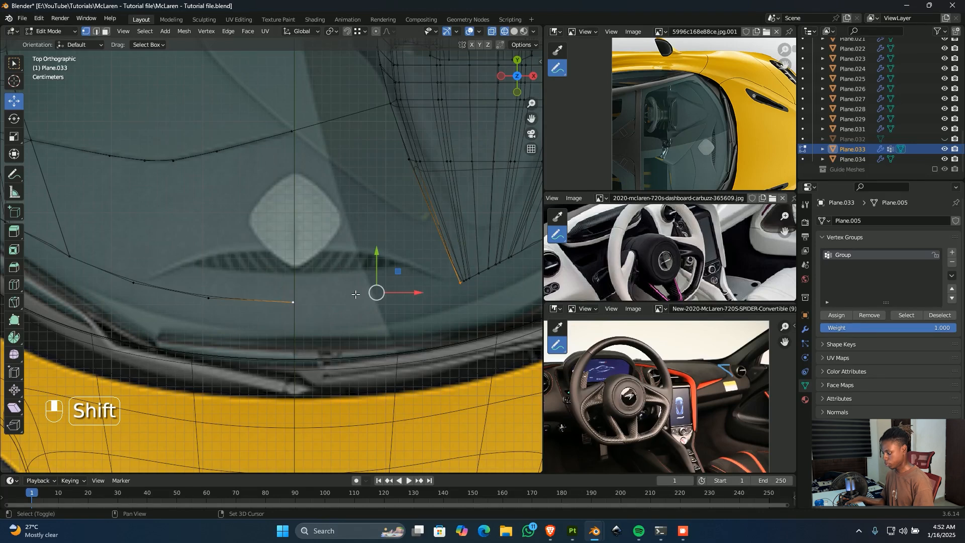
{"action": "key", "text": "f"}
{"action": "key", "text": "ctrl+r"}
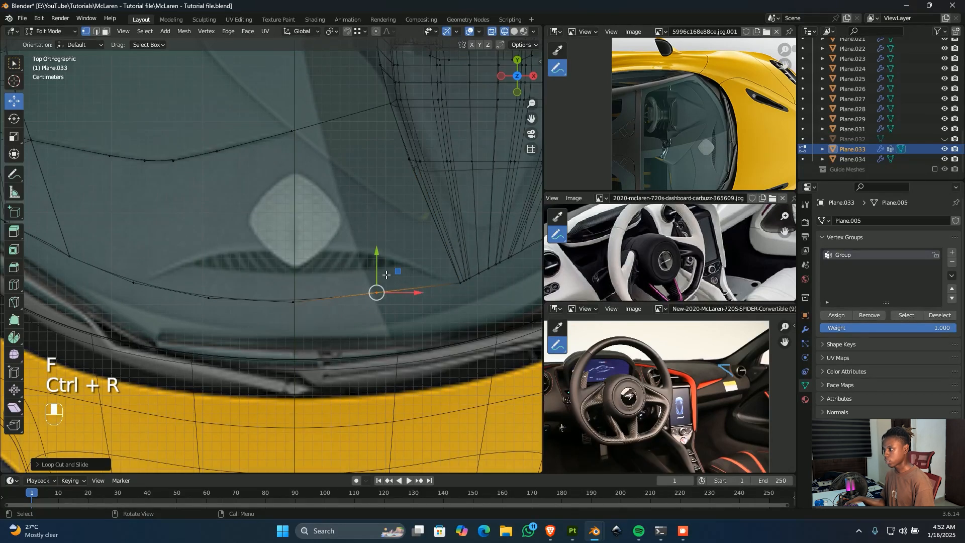
- Move the new midpoint vertex on the front connecting edge slightly toward the windshield
{"action": "left_click_drag", "start_coordinate": [386, 274], "coordinate": [422, 293]}
{"action": "middle_click_drag", "start_coordinate": [315, 142], "coordinate": [381, 154], "text": "shift"}
{"action": "left_click", "coordinate": [364, 150]}
{"action": "left_click", "coordinate": [278, 169]}
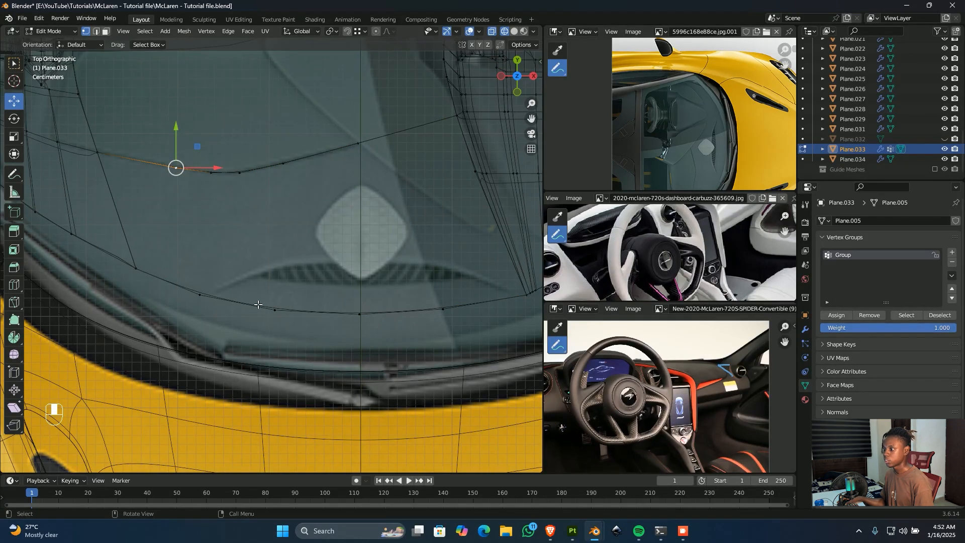
{"action": "left_click", "coordinate": [209, 299]}
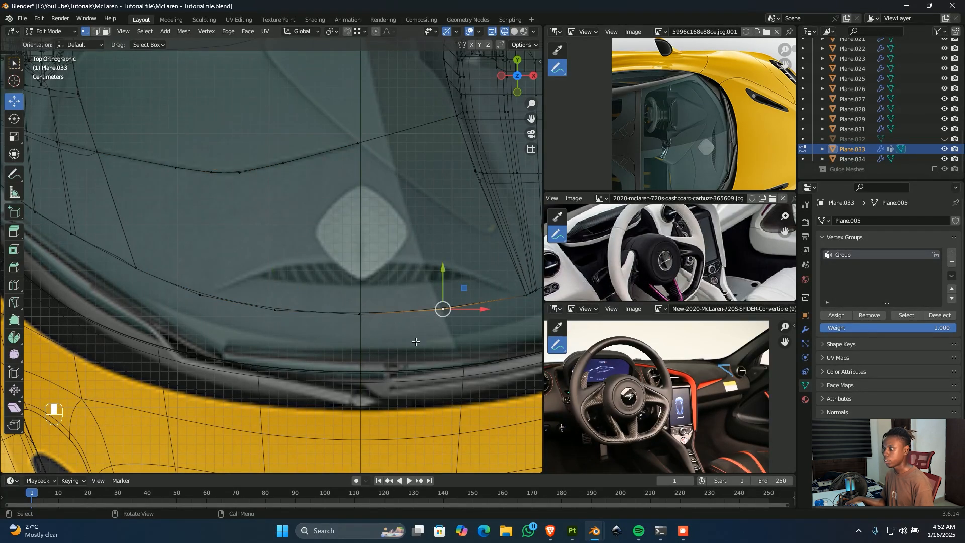
{"action": "left_click", "coordinate": [288, 312]}
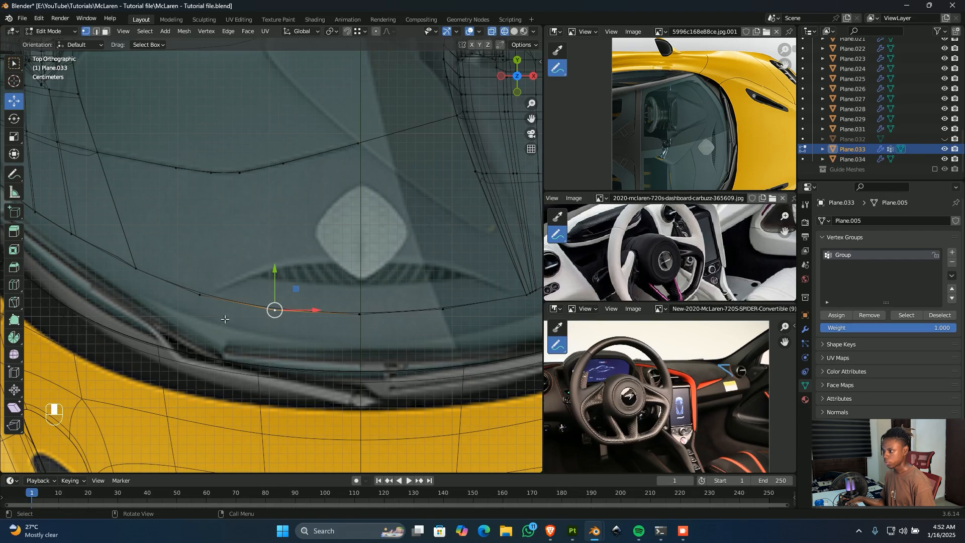
- Slide one front-line vertex slightly toward the passenger side and the vertex near the car's centerline slightly toward the driver side
{"action": "left_click", "coordinate": [213, 306]}
{"action": "key", "text": "g"}
{"action": "key", "text": "g"}
{"action": "left_click", "coordinate": [192, 301]}
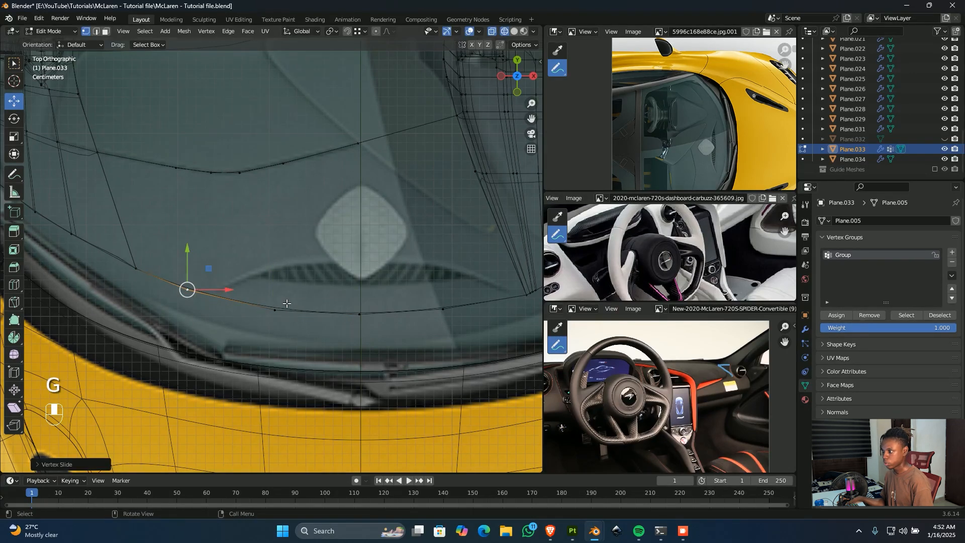
{"action": "left_click", "coordinate": [342, 327]}
{"action": "key", "text": "g"}
{"action": "key", "text": "g"}
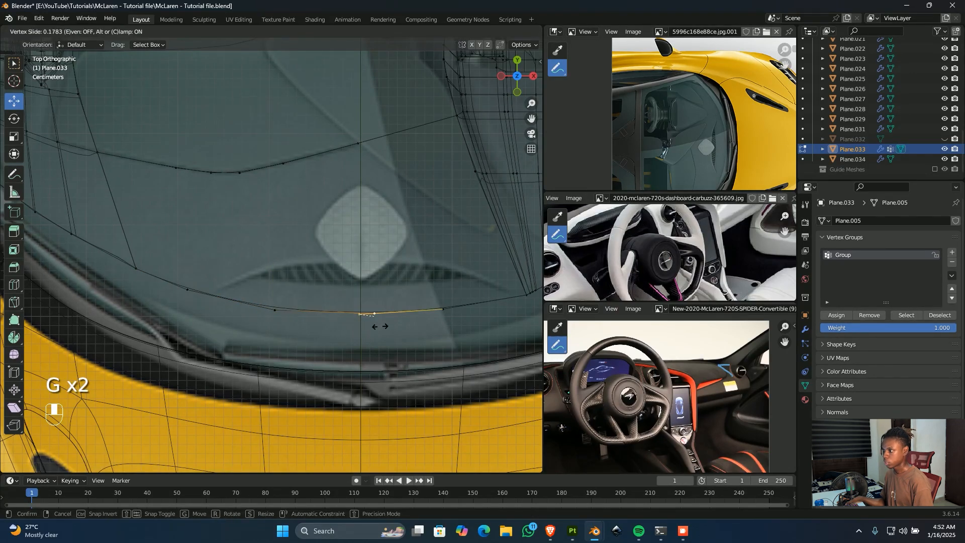
- Bevel the front-line vertex between the two slid vertices into two evenly spaced vertices
{"action": "left_click", "coordinate": [311, 330], "text": "shift"}
{"action": "key", "text": "shift+ctrl+b"}
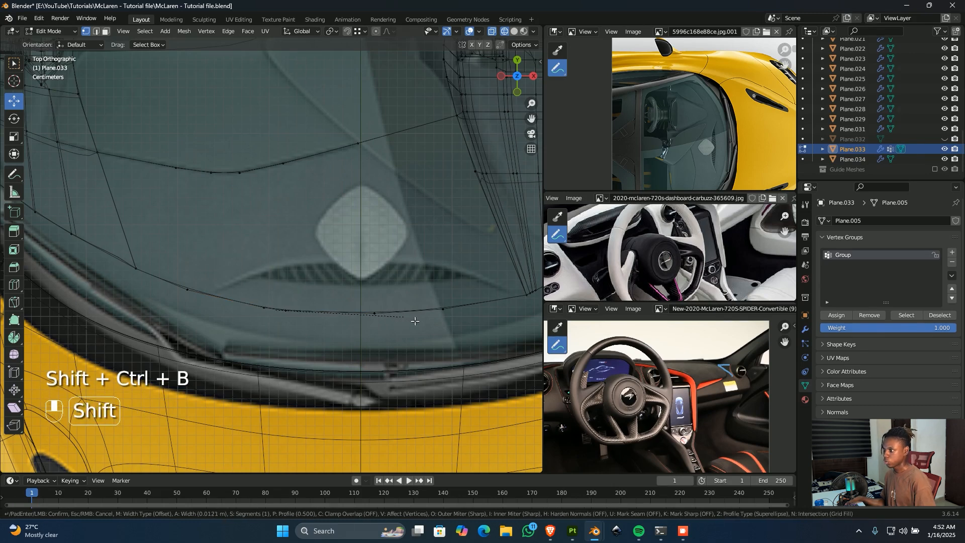
{"action": "left_click", "coordinate": [452, 332]}
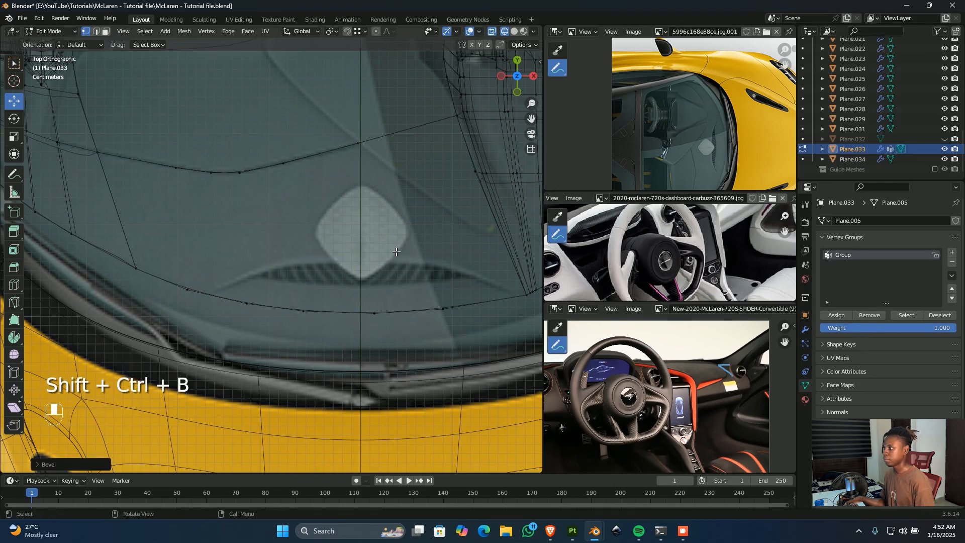
- Fill the gap between the dash's rear and front lines with faces from the driver panel to the passenger dash, and return to solid shading
{"action": "left_click", "coordinate": [358, 144], "text": "ctrl"}
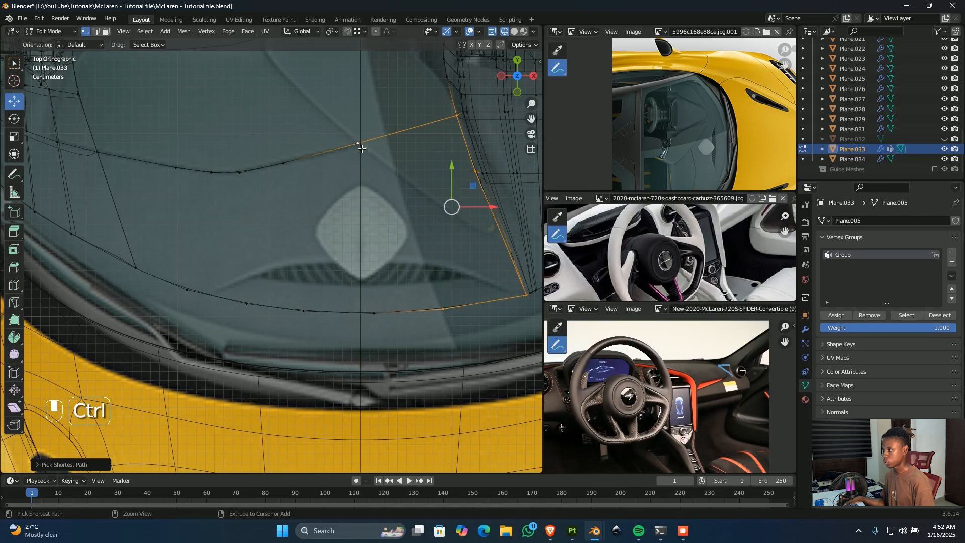
{"action": "key", "text": "f"}
{"action": "left_click_drag", "start_coordinate": [483, 97], "coordinate": [435, 151], "text": "ctrl"}
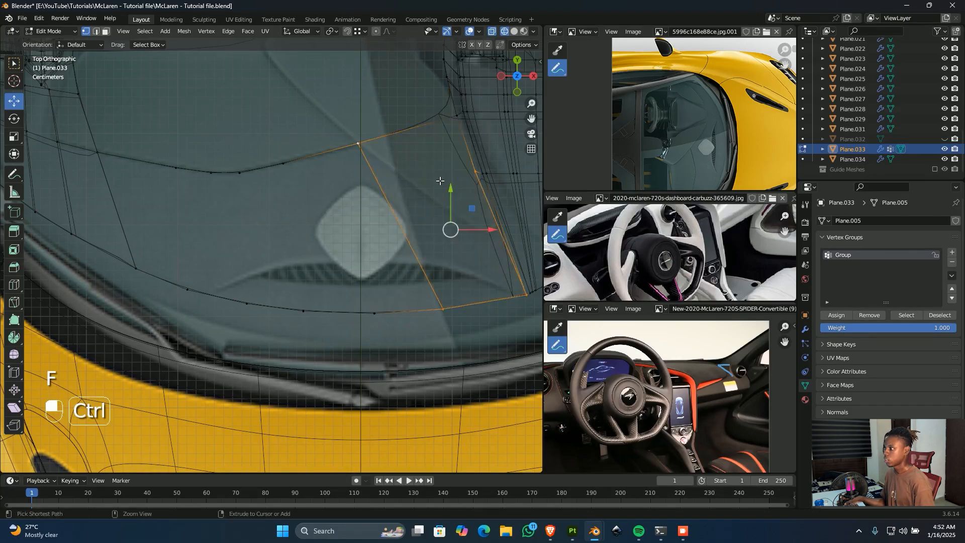
{"action": "left_click_drag", "start_coordinate": [500, 143], "coordinate": [432, 229], "text": "ctrl"}
{"action": "left_click_drag", "start_coordinate": [544, 257], "coordinate": [497, 304], "text": "ctrl"}
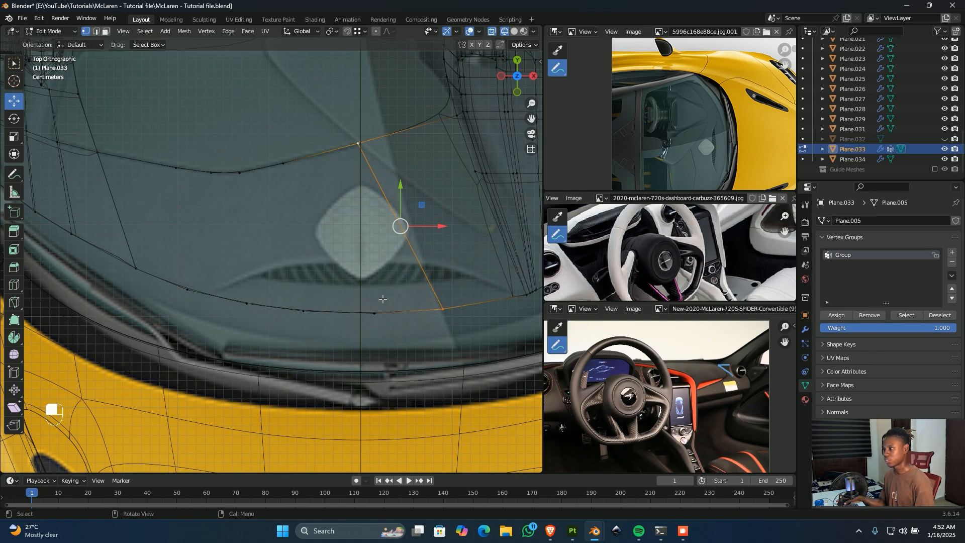
{"action": "key", "text": "f"}
{"action": "key", "text": "f"}
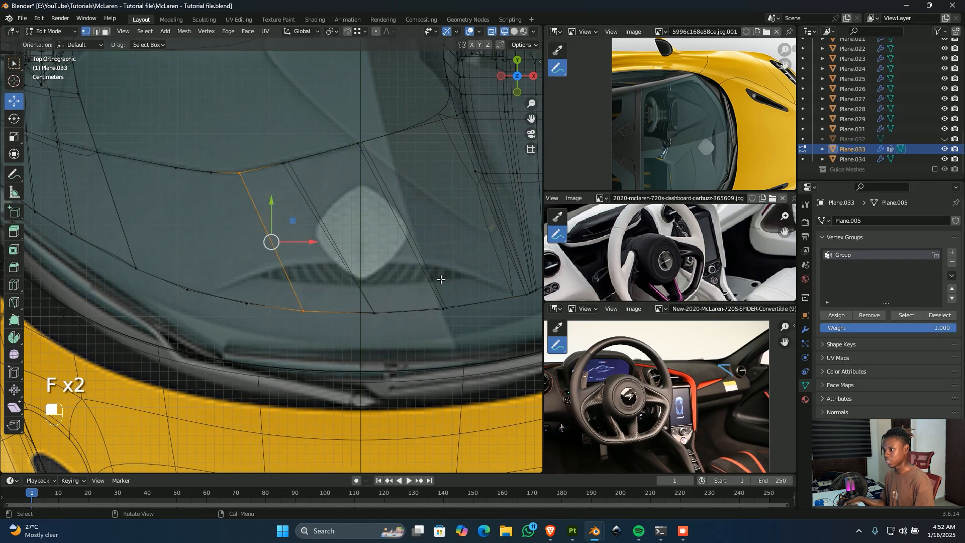
{"action": "key", "text": "f"}
{"action": "key", "text": "f"}
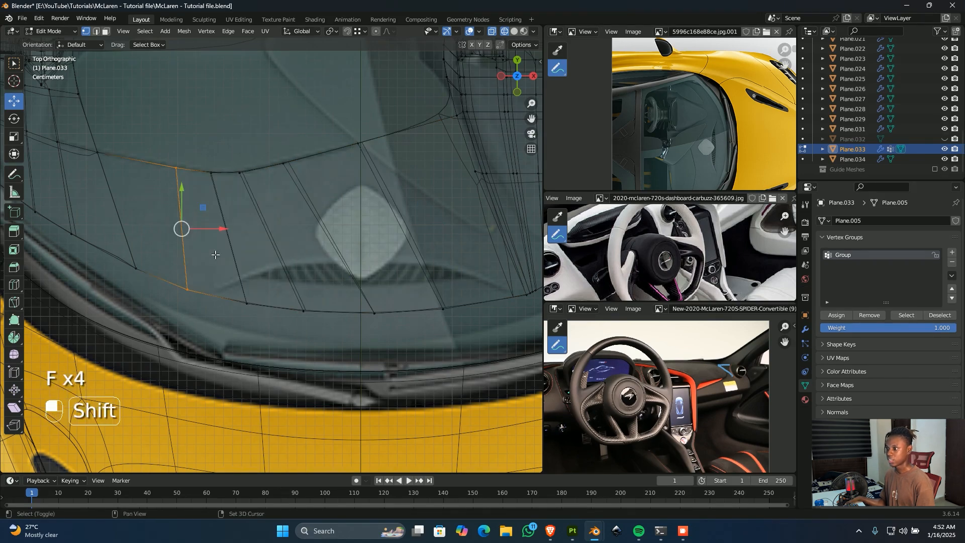
{"action": "mouse_move", "coordinate": [212, 246]}
{"action": "middle_mouse_down", "text": "shift"}
{"action": "mouse_move", "coordinate": [317, 253]}
{"action": "mouse_move", "coordinate": [269, 236]}
{"action": "middle_mouse_up", "text": "shift"}
{"action": "key", "text": "f"}
{"action": "key", "text": "shift+z"}
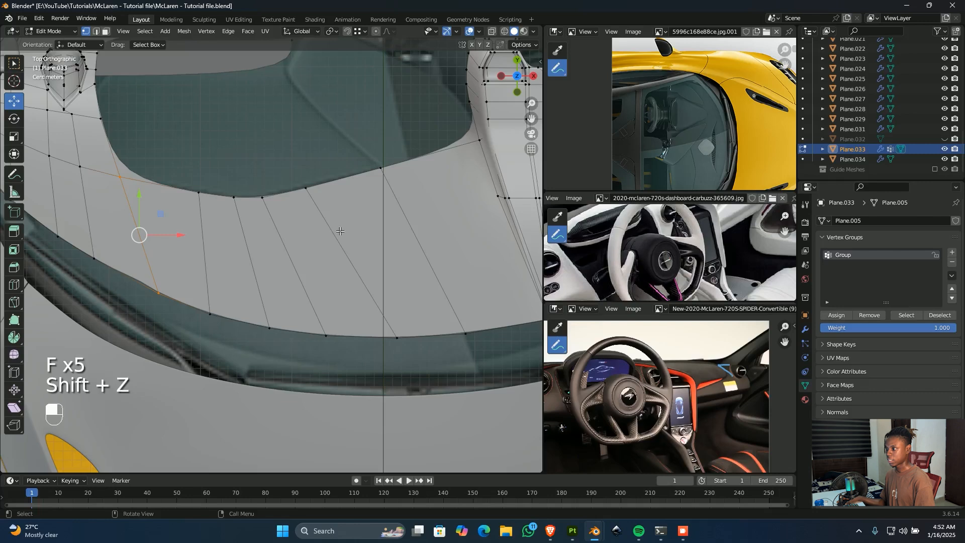
{"action": "key", "text": "ctrl+r"}
{"action": "left_click", "coordinate": [286, 269]}
{"action": "left_click", "coordinate": [384, 255]}
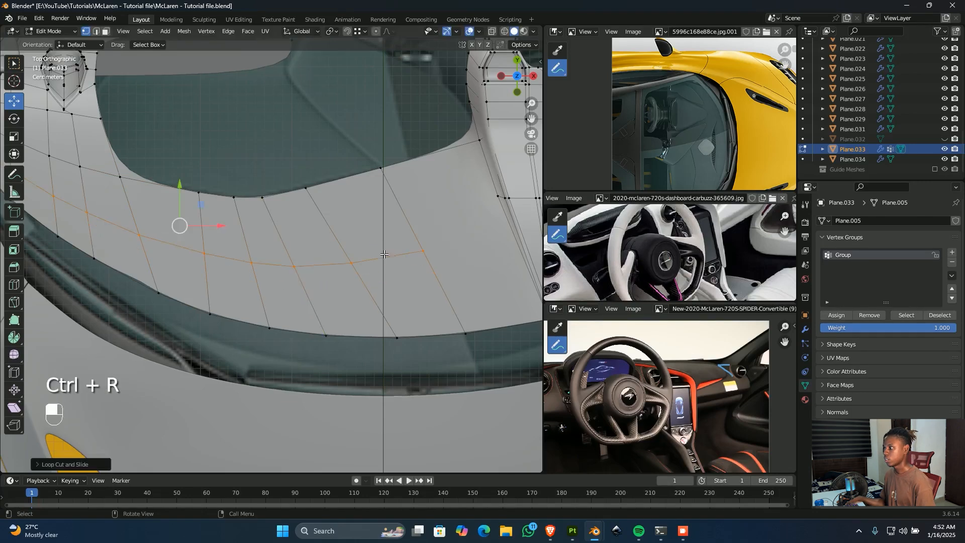
{"action": "middle_click_drag", "start_coordinate": [481, 240], "coordinate": [370, 243], "text": "shift"}
{"action": "scroll", "coordinate": [360, 255], "scroll_direction": "up", "scroll_amount": 2}
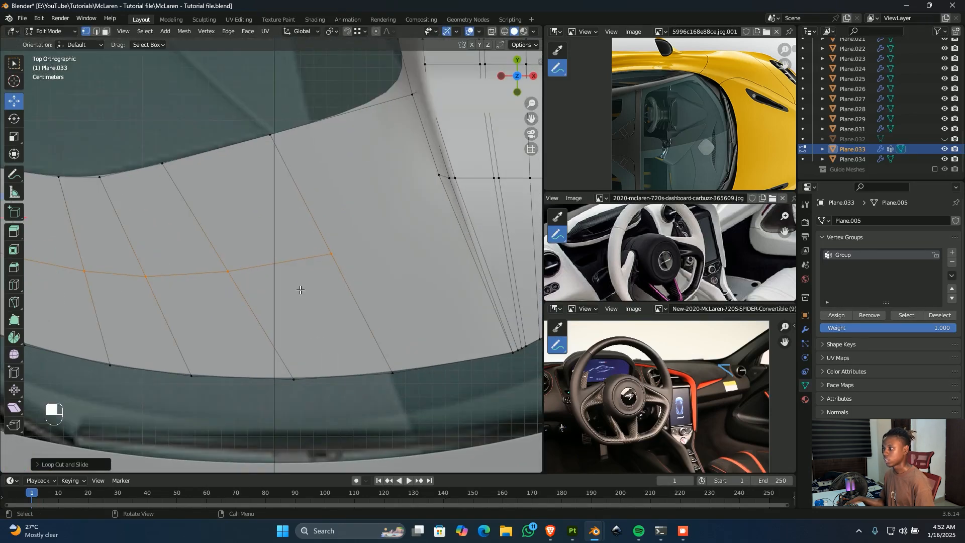
{"action": "scroll", "coordinate": [315, 271], "scroll_direction": "down", "scroll_amount": 3}
{"action": "key", "text": "ctrl+z"}
- Add a centered lengthwise loop cut through the new dash faces, midway between the rear and front lines
{"action": "key", "text": "ctrl+r"}
{"action": "left_click", "coordinate": [260, 266]}
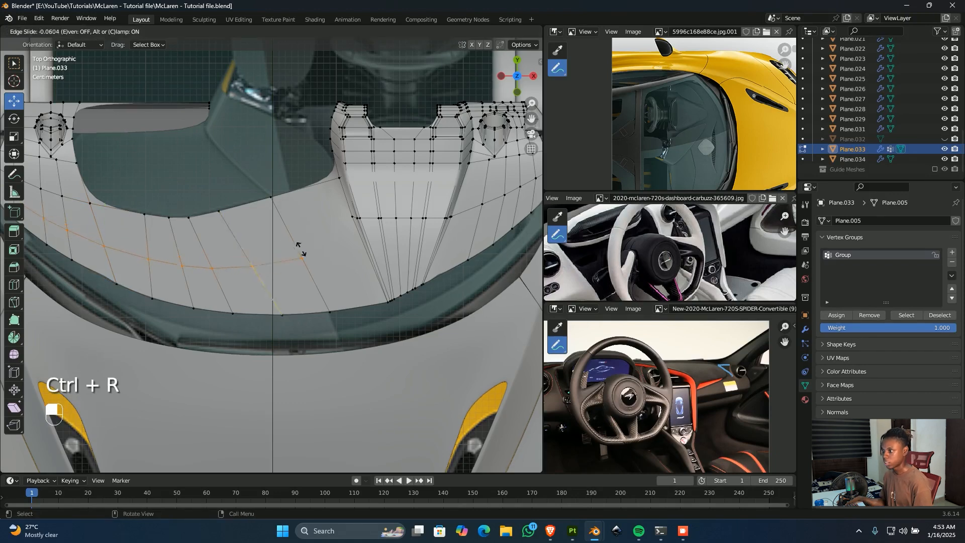
{"action": "right_click", "coordinate": [323, 283]}
- Connect the loop cut's driver-side end vertex to the middle vertex on the driver panel's inner edge, splitting the large face
{"action": "scroll", "coordinate": [324, 263], "scroll_direction": "up", "scroll_amount": 3}
{"action": "mouse_move", "coordinate": [416, 216]}
{"action": "middle_mouse_down", "text": "shift"}
{"action": "mouse_move", "coordinate": [365, 208]}
{"action": "mouse_move", "coordinate": [352, 238]}
{"action": "mouse_move", "coordinate": [424, 158]}
{"action": "middle_mouse_up", "text": "shift"}
{"action": "scroll", "coordinate": [371, 214], "scroll_direction": "down", "scroll_amount": 1}
{"action": "key", "text": "shift+z"}
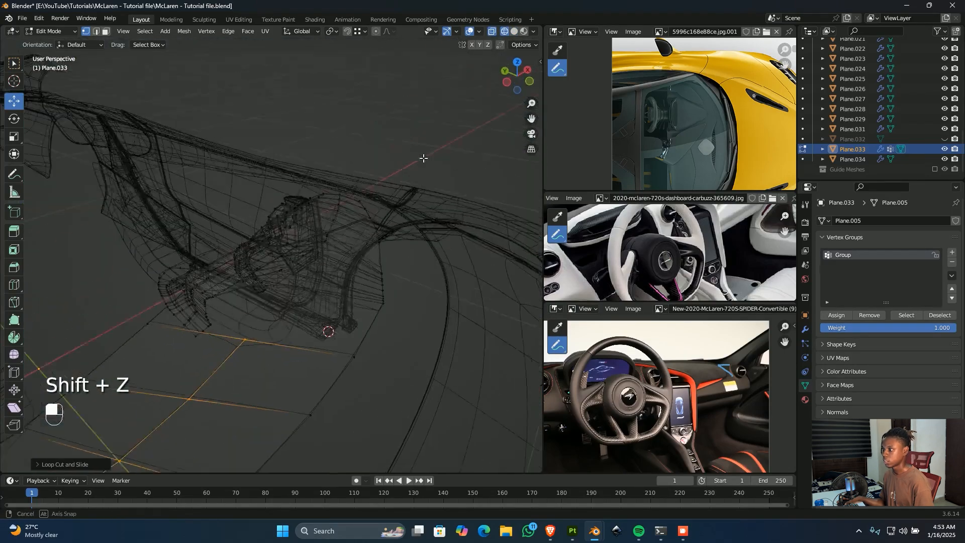
{"action": "key", "text": "shift+z"}
{"action": "mouse_move", "coordinate": [356, 300]}
{"action": "middle_mouse_down"}
{"action": "mouse_move", "coordinate": [347, 276]}
{"action": "mouse_move", "coordinate": [339, 311]}
{"action": "middle_mouse_up"}
{"action": "middle_click_drag", "start_coordinate": [214, 341], "coordinate": [244, 319]}
{"action": "key", "text": "KP_7"}
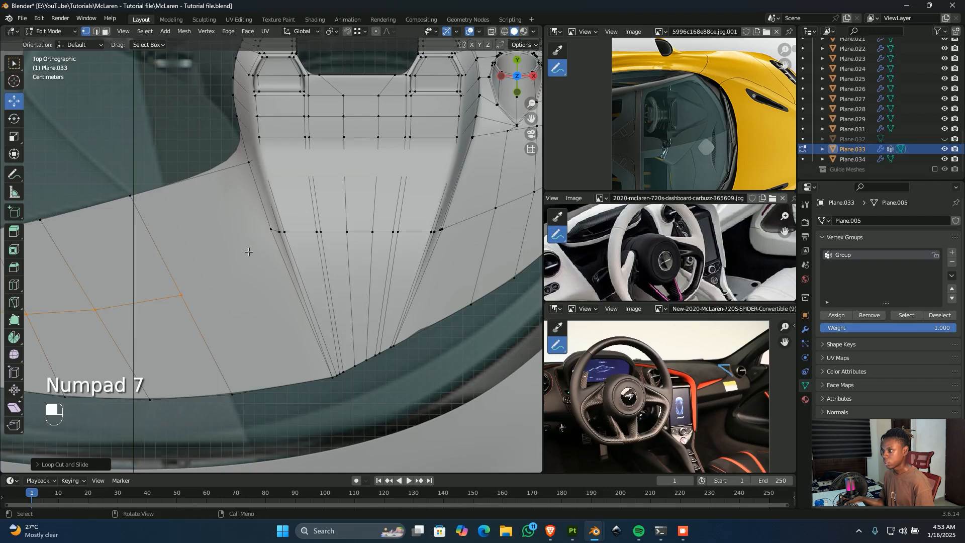
{"action": "left_click", "coordinate": [269, 230]}
{"action": "left_click", "coordinate": [217, 302], "text": "shift"}
{"action": "key", "text": "j"}
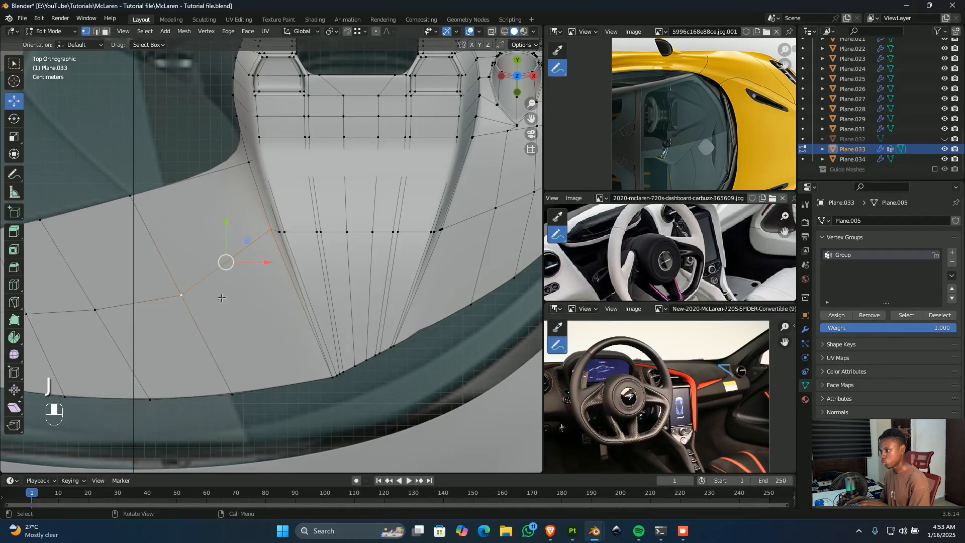
- Select the driver panel's open inner edge from just below the dash joint down to its lower end
{"action": "scroll", "coordinate": [221, 298], "scroll_direction": "down", "scroll_amount": 5}
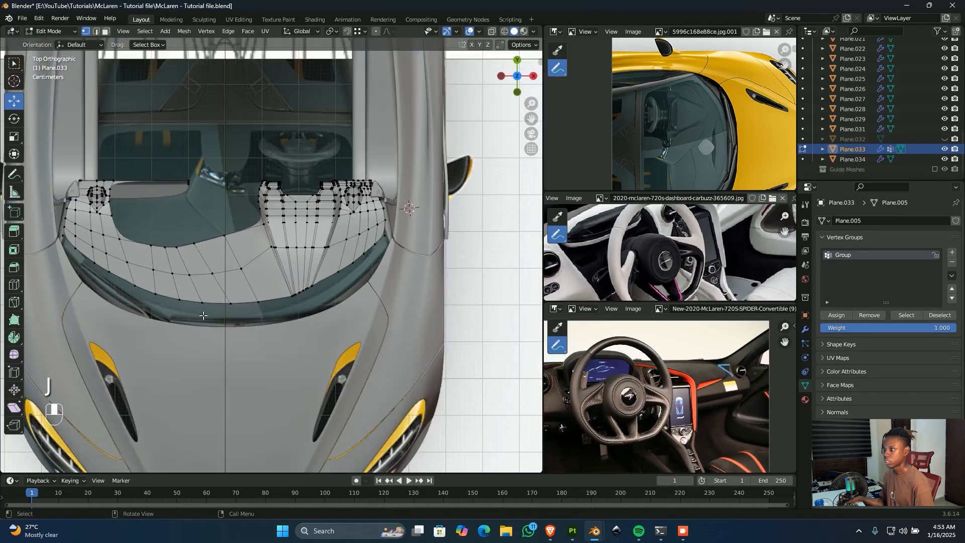
{"action": "middle_click_drag", "start_coordinate": [222, 298], "coordinate": [478, 246]}
{"action": "middle_click_drag", "start_coordinate": [402, 283], "coordinate": [374, 256], "text": "shift"}
{"action": "scroll", "coordinate": [327, 297], "scroll_direction": "up", "scroll_amount": 3}
{"action": "scroll", "coordinate": [301, 291], "scroll_direction": "up", "scroll_amount": 2}
{"action": "middle_click_drag", "start_coordinate": [271, 296], "coordinate": [303, 306]}
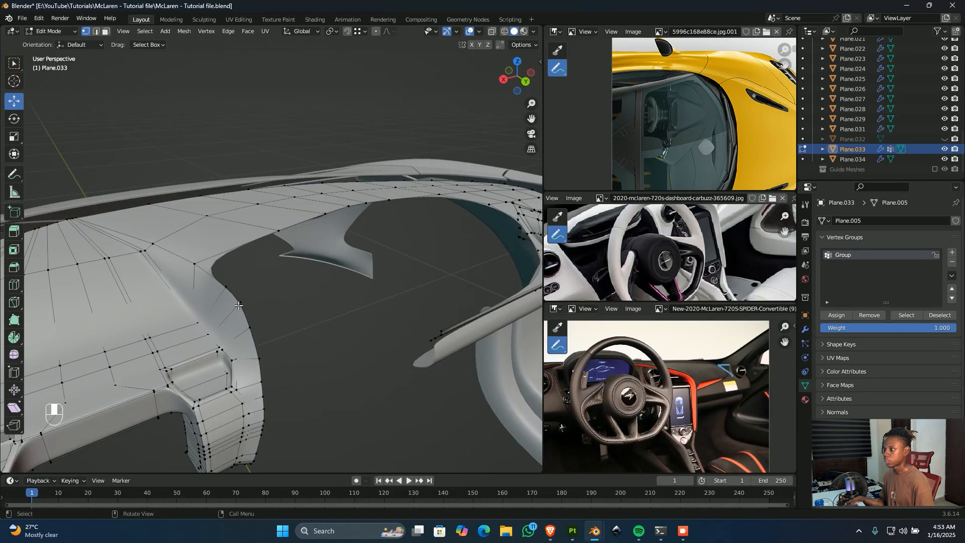
{"action": "left_click", "coordinate": [238, 304]}
{"action": "middle_click_drag", "start_coordinate": [284, 345], "coordinate": [259, 284]}
{"action": "left_click", "coordinate": [118, 364], "text": "ctrl"}
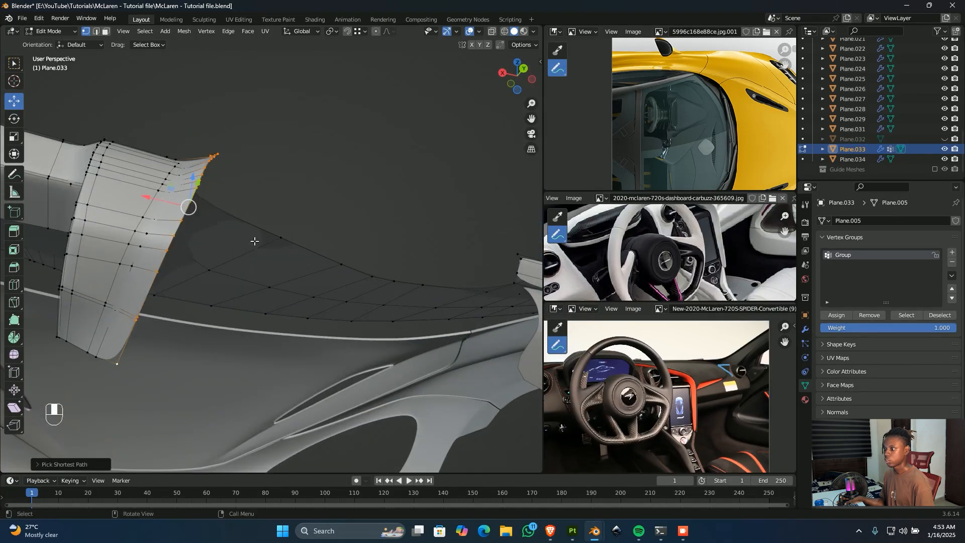
{"action": "middle_click_drag", "start_coordinate": [255, 241], "coordinate": [233, 309]}
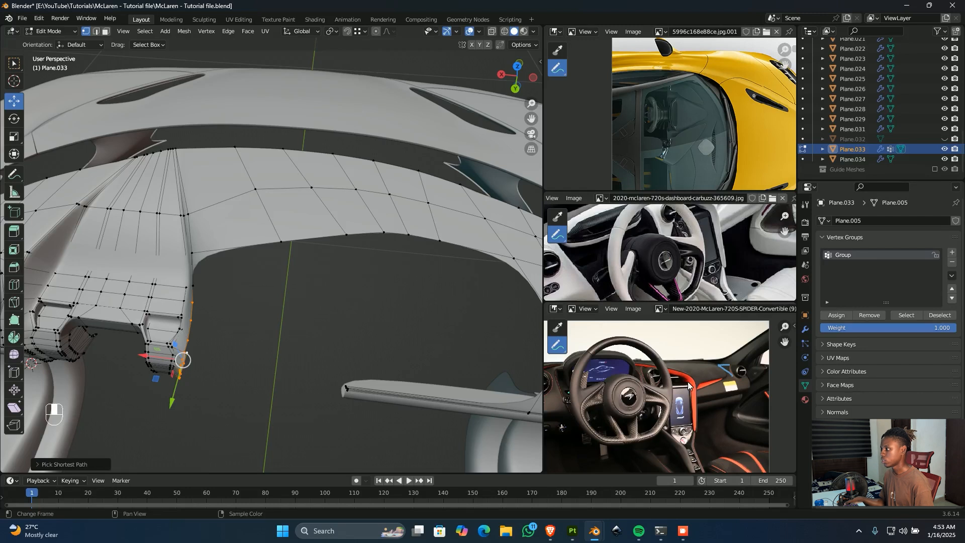
- Enlarge the middle reference image area and open DALHM_VV0AI3MkR.jpg in it
{"action": "left_click_drag", "start_coordinate": [676, 307], "coordinate": [676, 356]}
{"action": "left_click_drag", "start_coordinate": [691, 193], "coordinate": [694, 144]}
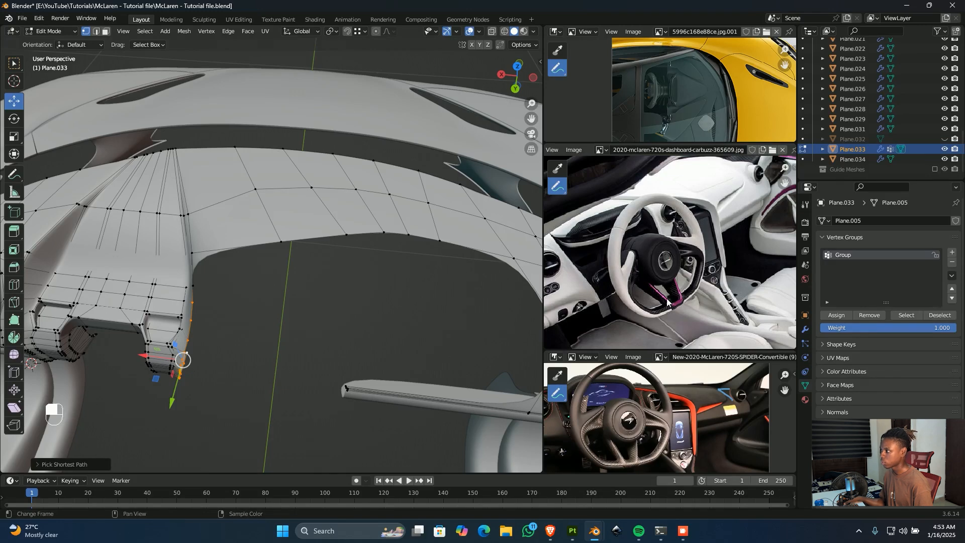
{"action": "left_click", "coordinate": [772, 150]}
{"action": "scroll", "coordinate": [597, 252], "scroll_direction": "down", "scroll_amount": 6}
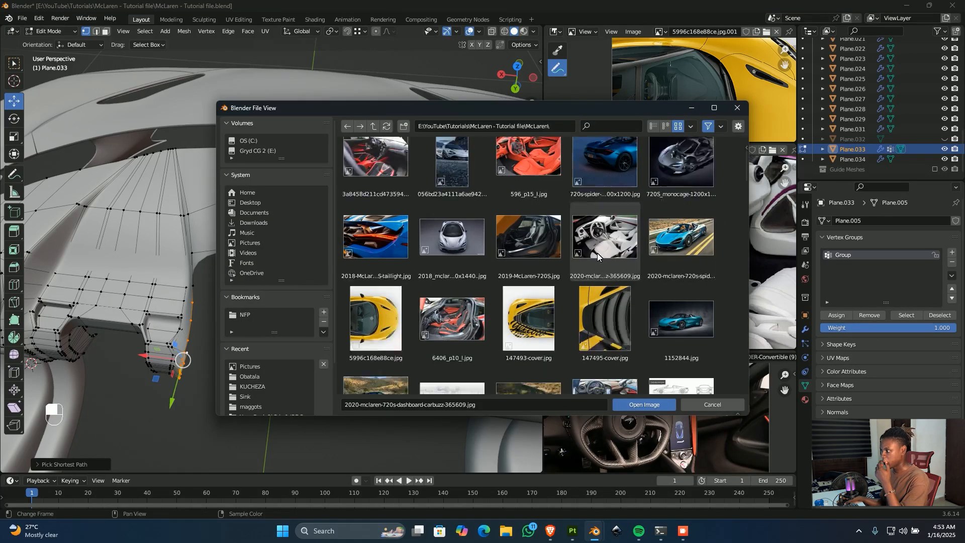
{"action": "scroll", "coordinate": [597, 257], "scroll_direction": "down", "scroll_amount": 2}
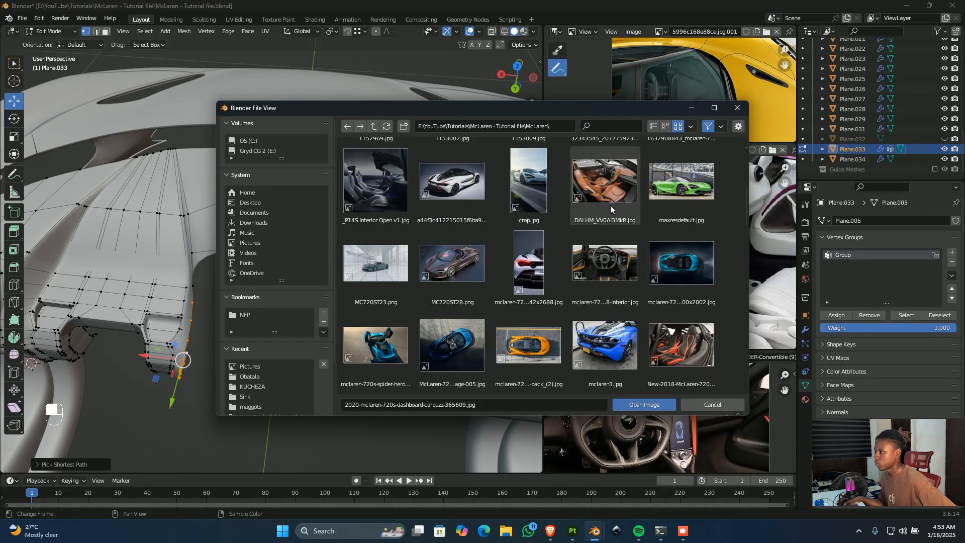
{"action": "key", "text": "Return"}
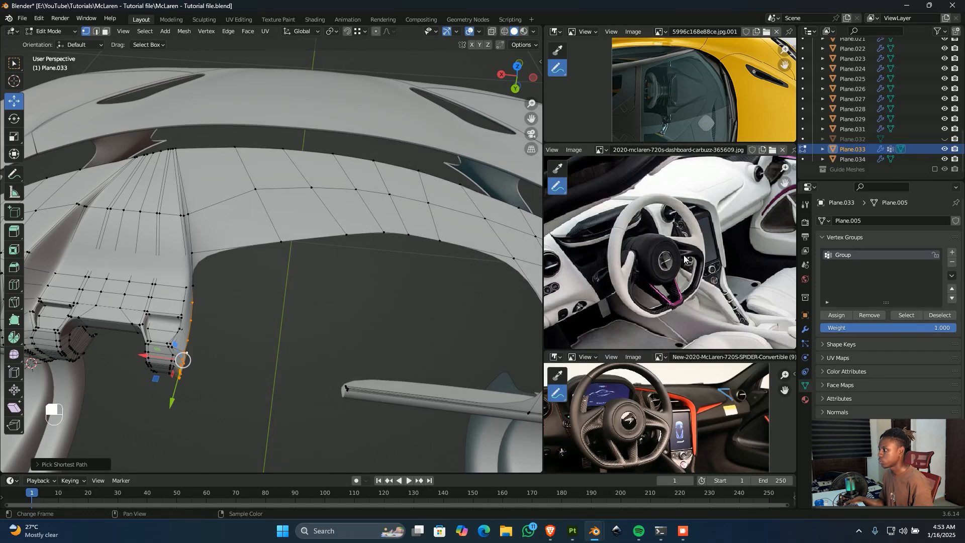
- Examine the center air vent and the panel around it in the tan-leather interior reference photo
{"action": "scroll", "coordinate": [671, 237], "scroll_direction": "down", "scroll_amount": 2}
{"action": "middle_click_drag", "start_coordinate": [749, 256], "coordinate": [636, 255]}
{"action": "scroll", "coordinate": [680, 225], "scroll_direction": "up", "scroll_amount": 2}
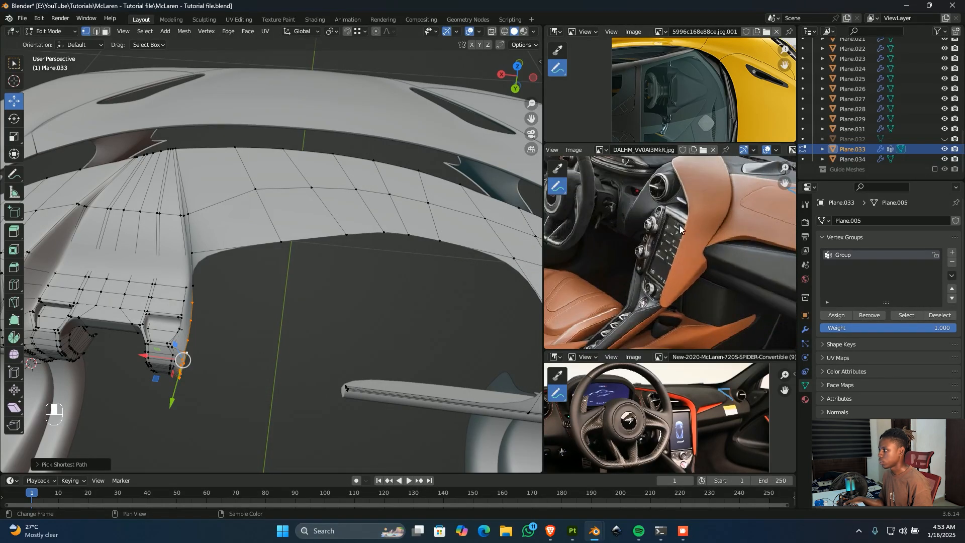
{"action": "scroll", "coordinate": [680, 230], "scroll_direction": "down", "scroll_amount": 2}
{"action": "middle_click_drag", "start_coordinate": [680, 229], "coordinate": [701, 261]}
{"action": "scroll", "coordinate": [703, 236], "scroll_direction": "up", "scroll_amount": 4}
{"action": "middle_click_drag", "start_coordinate": [703, 222], "coordinate": [647, 230]}
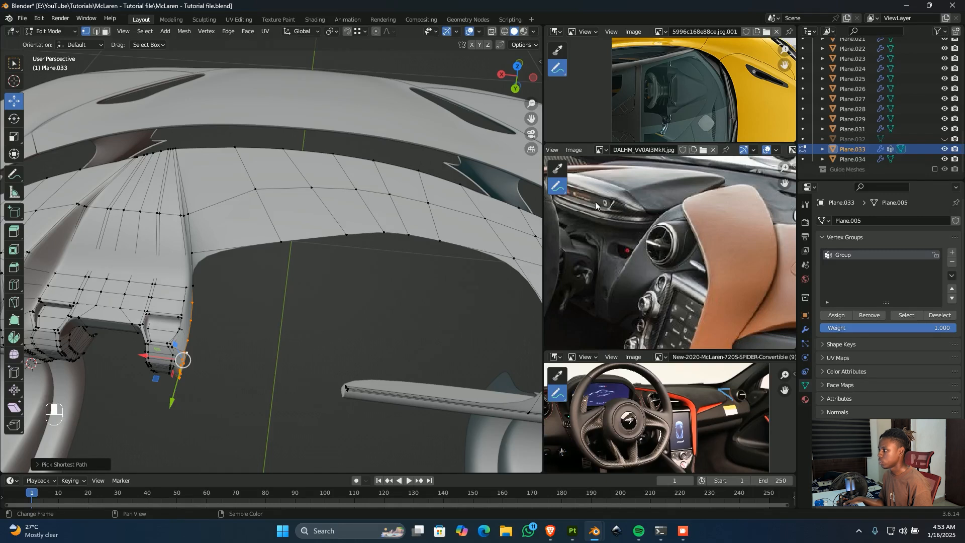
- Trace the outer and lower outlines of the center vent housing on the reference photo with annotation strokes, and erase them
{"action": "left_click", "coordinate": [558, 169]}
{"action": "left_click", "coordinate": [558, 186]}
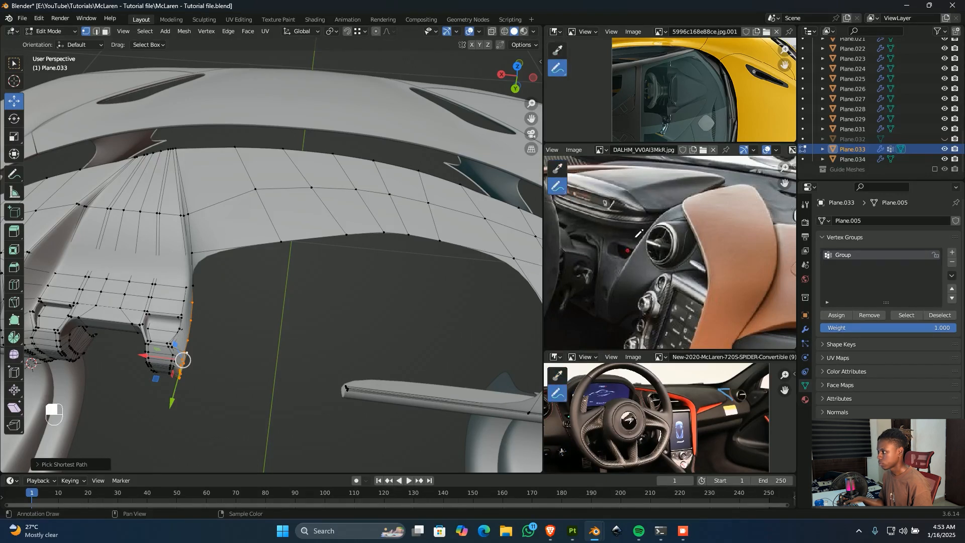
{"action": "mouse_move", "coordinate": [614, 319]}
{"action": "left_mouse_down"}
{"action": "mouse_move", "coordinate": [609, 286]}
{"action": "mouse_move", "coordinate": [646, 228]}
{"action": "mouse_move", "coordinate": [684, 208]}
{"action": "left_mouse_up"}
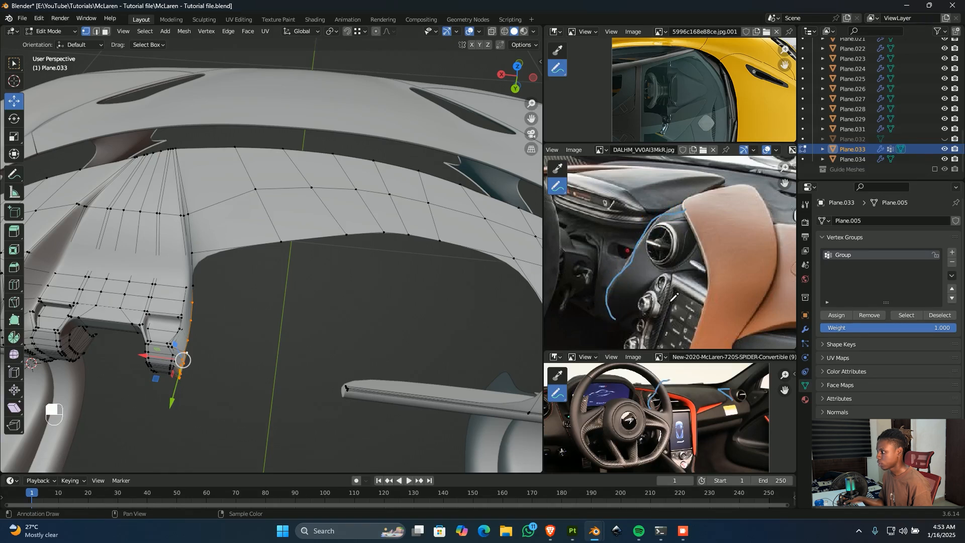
{"action": "mouse_move", "coordinate": [641, 322]}
{"action": "left_mouse_down"}
{"action": "mouse_move", "coordinate": [642, 280]}
{"action": "mouse_move", "coordinate": [710, 261]}
{"action": "left_mouse_up"}
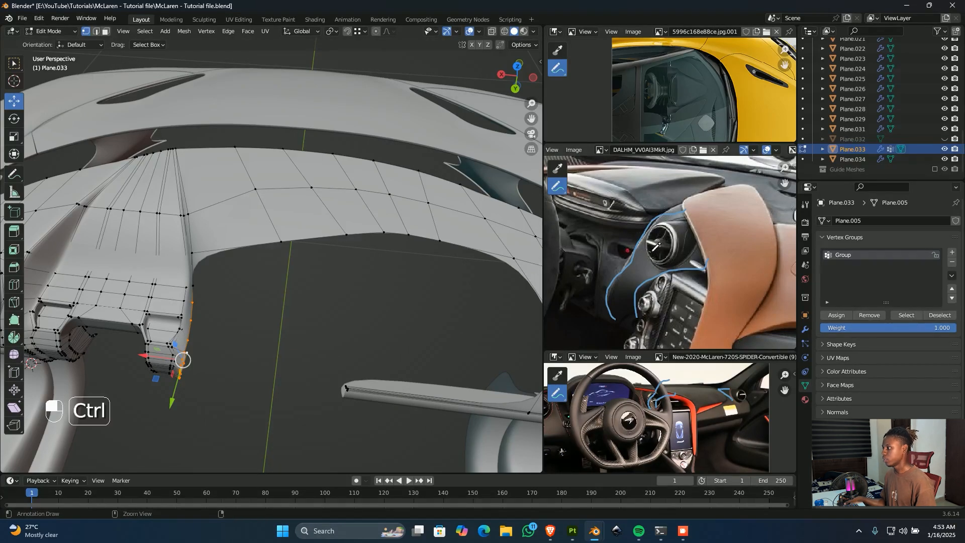
{"action": "mouse_move", "coordinate": [648, 255]}
{"action": "left_mouse_down", "text": "ctrl"}
{"action": "mouse_move", "coordinate": [632, 235]}
{"action": "mouse_move", "coordinate": [617, 318]}
{"action": "mouse_move", "coordinate": [693, 265]}
{"action": "mouse_move", "coordinate": [676, 216]}
{"action": "mouse_move", "coordinate": [636, 241]}
{"action": "left_mouse_up", "text": "ctrl"}
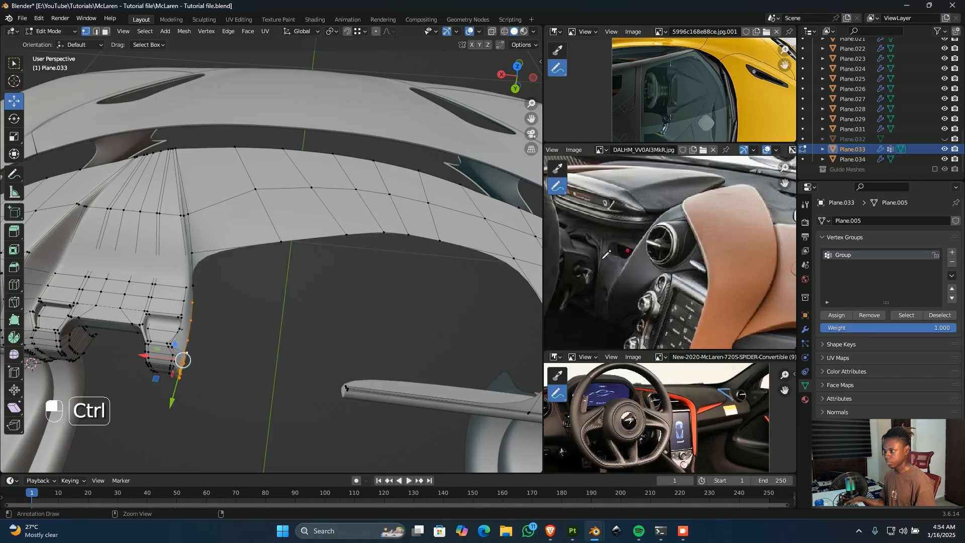
- Isolate the dash mesh in Local View and show the driver panel's selected inner edge in back orthographic view
{"action": "mouse_move", "coordinate": [322, 354]}
{"action": "middle_mouse_down"}
{"action": "mouse_move", "coordinate": [337, 303]}
{"action": "mouse_move", "coordinate": [328, 304]}
{"action": "middle_mouse_up"}
{"action": "key", "text": "slash"}
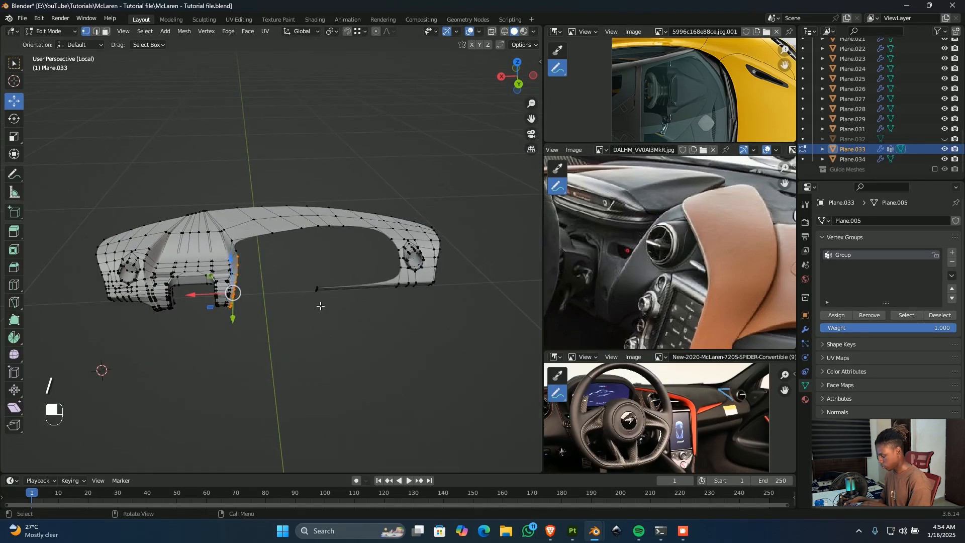
{"action": "scroll", "coordinate": [325, 304], "scroll_direction": "up", "scroll_amount": 5}
{"action": "key", "text": "ctrl+KP_1"}
{"action": "scroll", "coordinate": [297, 287], "scroll_direction": "up", "scroll_amount": 3}
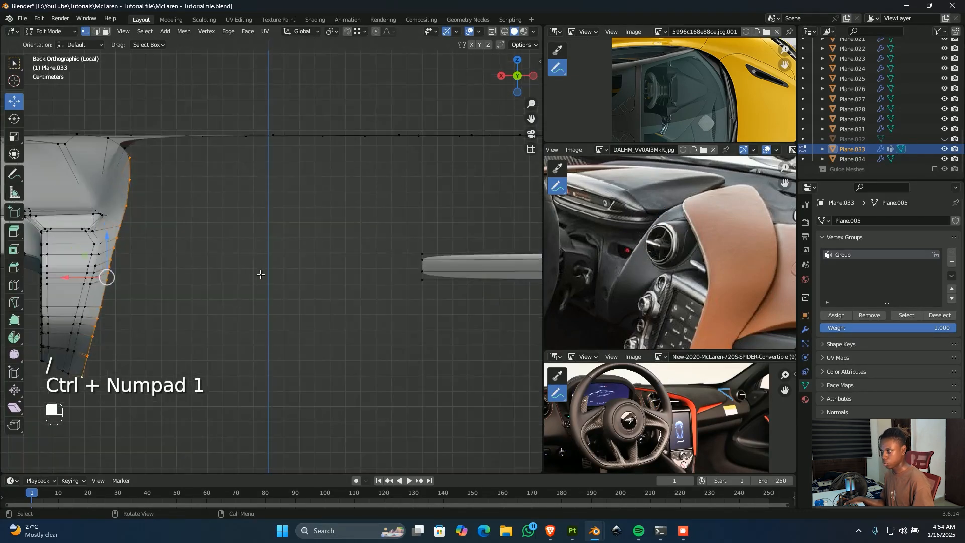
- Extrude the driver panel's selected inner edge along X toward the car's centre to start the vent housing surface
{"action": "middle_click_drag", "start_coordinate": [167, 245], "coordinate": [283, 261], "text": "shift"}
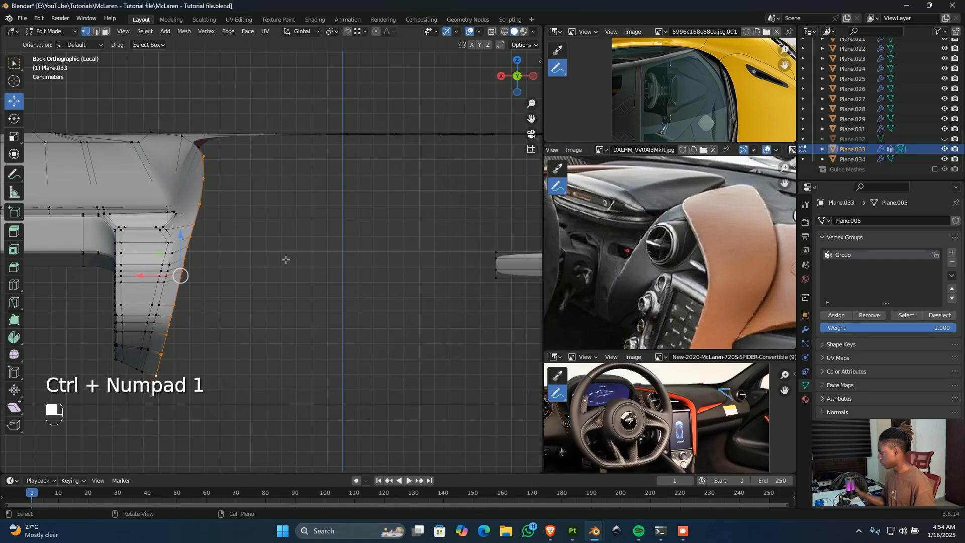
{"action": "key", "text": "e"}
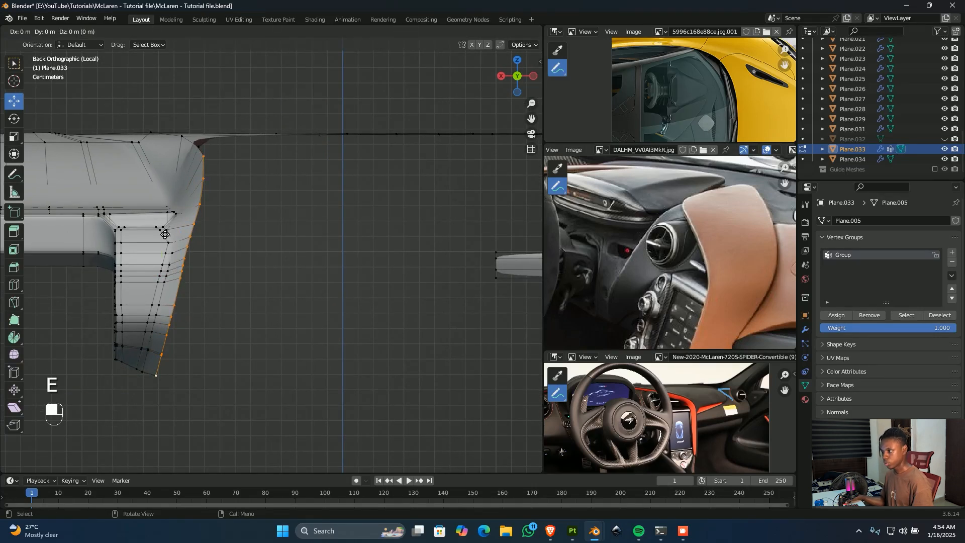
{"action": "key", "text": "x"}
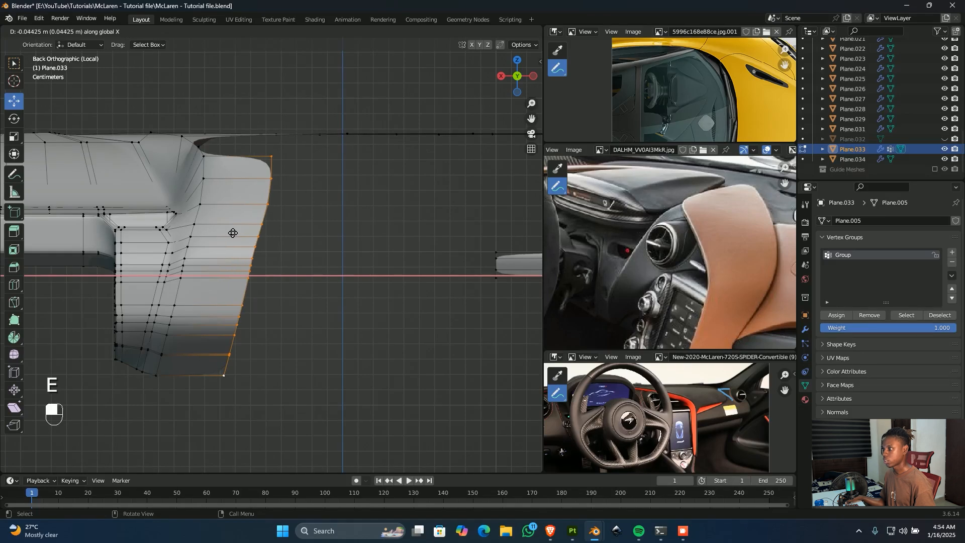
{"action": "left_click", "coordinate": [258, 251]}
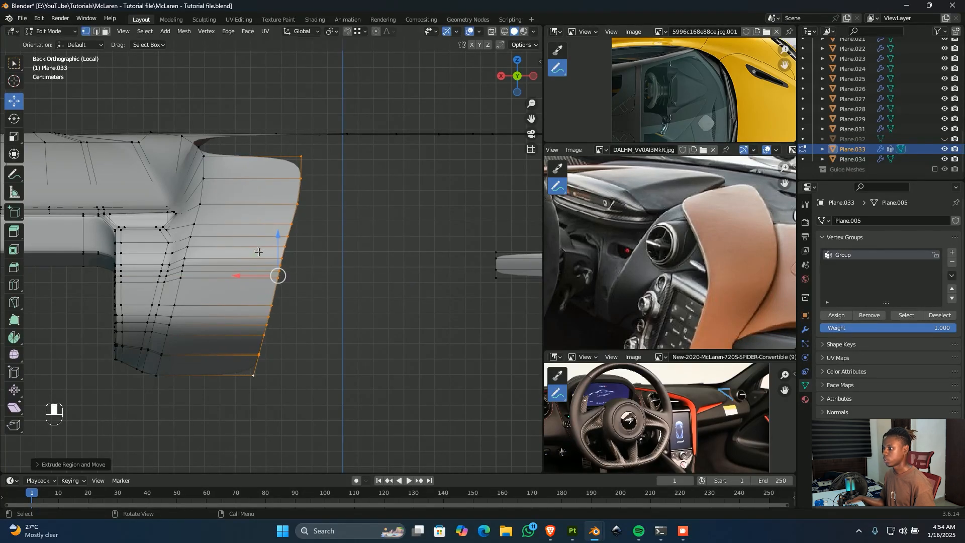
- Dissolve the redundant edge loop running along the underside and inner face of the driver panel, and check the shading in Object Mode
{"action": "scroll", "coordinate": [258, 251], "scroll_direction": "up", "scroll_amount": 3}
{"action": "middle_click_drag", "start_coordinate": [308, 325], "coordinate": [394, 176], "text": "shift"}
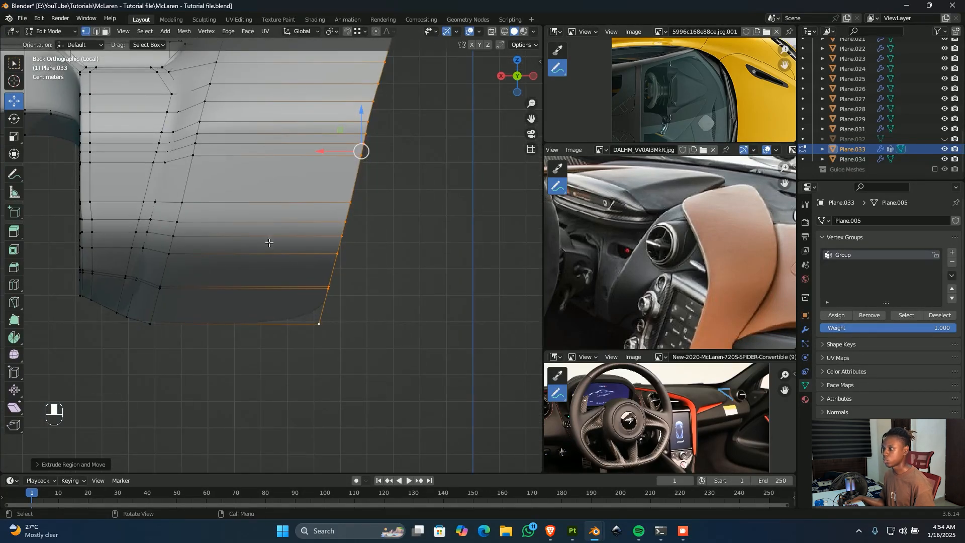
{"action": "middle_click_drag", "start_coordinate": [269, 243], "coordinate": [300, 199]}
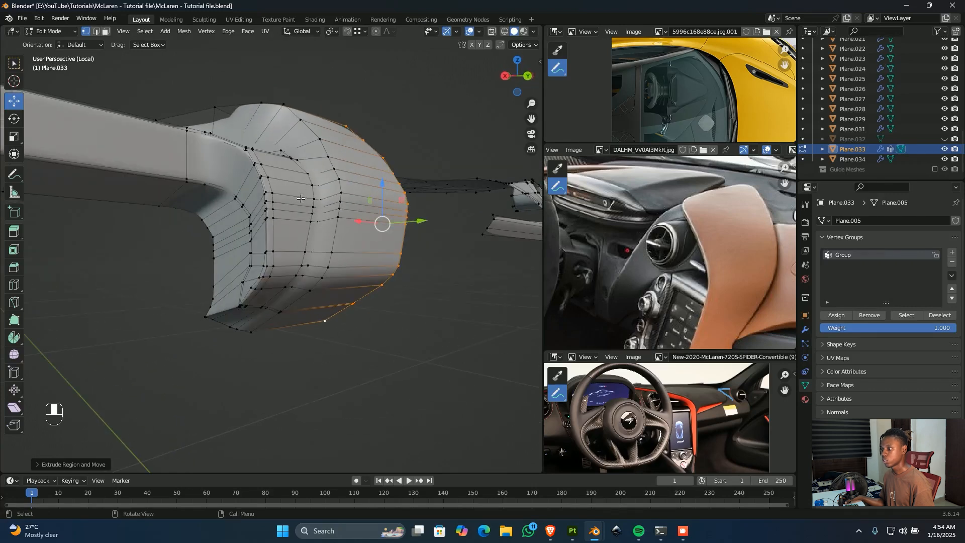
{"action": "scroll", "coordinate": [300, 198], "scroll_direction": "up", "scroll_amount": 3}
{"action": "middle_click_drag", "start_coordinate": [302, 327], "coordinate": [303, 283], "text": "shift"}
{"action": "middle_click_drag", "start_coordinate": [302, 283], "coordinate": [325, 274]}
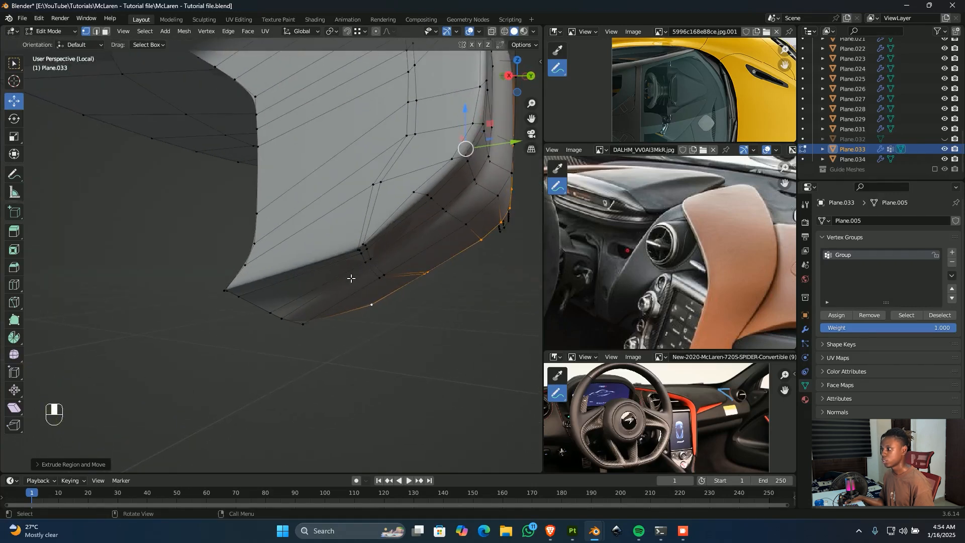
{"action": "left_click", "coordinate": [366, 215], "text": "alt"}
{"action": "scroll", "coordinate": [380, 185], "scroll_direction": "down", "scroll_amount": 6}
{"action": "middle_click_drag", "start_coordinate": [380, 161], "coordinate": [394, 212], "text": "shift"}
{"action": "scroll", "coordinate": [336, 280], "scroll_direction": "up", "scroll_amount": 2}
{"action": "middle_click_drag", "start_coordinate": [329, 279], "coordinate": [302, 227]}
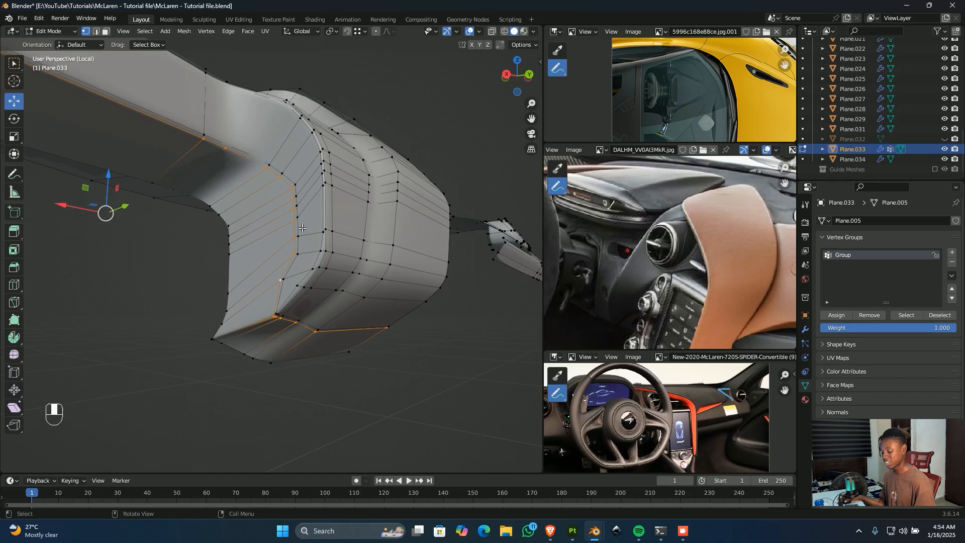
{"action": "key", "text": "x"}
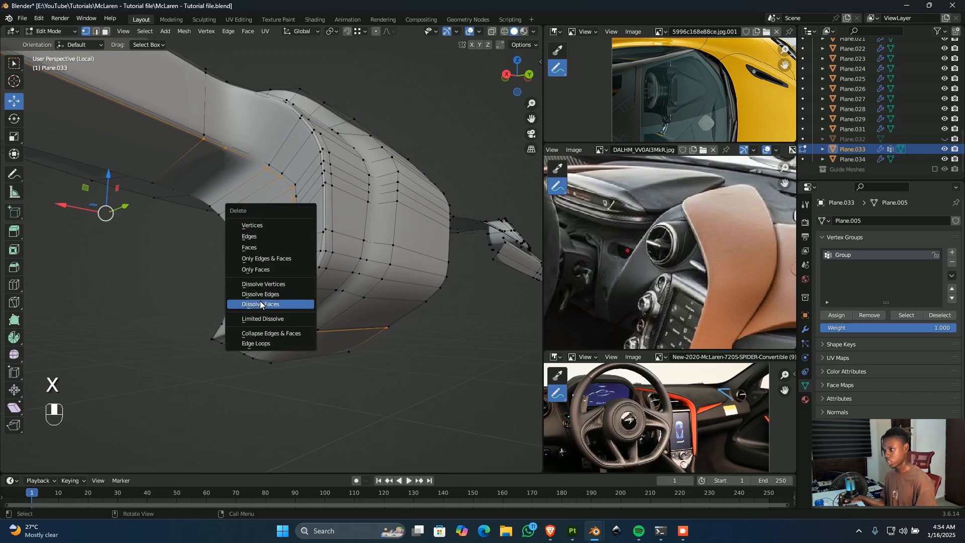
{"action": "left_click", "coordinate": [260, 294]}
{"action": "scroll", "coordinate": [301, 241], "scroll_direction": "down", "scroll_amount": 2}
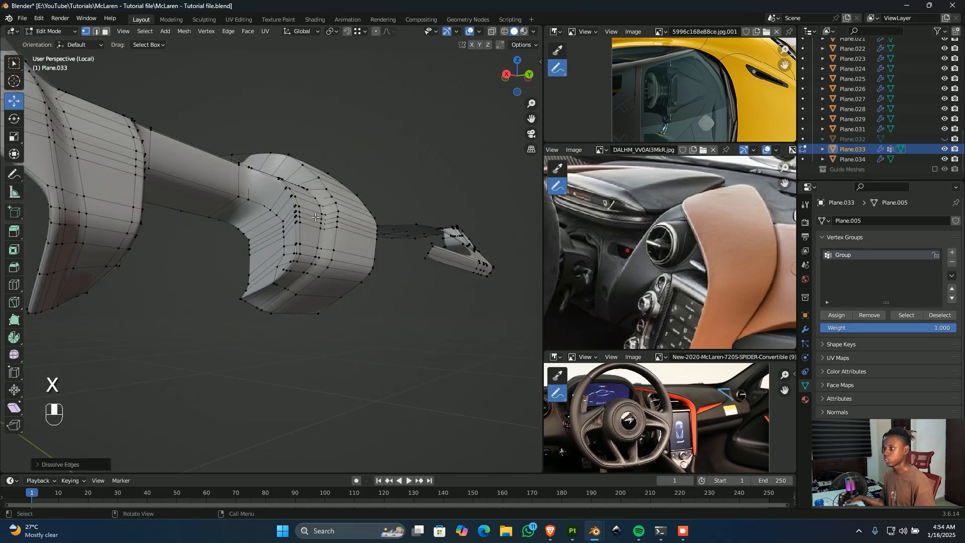
{"action": "middle_click_drag", "start_coordinate": [315, 218], "coordinate": [373, 271]}
{"action": "key", "text": "Tab"}
{"action": "scroll", "coordinate": [200, 239], "scroll_direction": "up", "scroll_amount": 1}
{"action": "key", "text": "Tab"}
- Isolate the extruded housing edge in back orthographic view by hiding all the other dash geometry
{"action": "left_click", "coordinate": [265, 270], "text": "alt"}
{"action": "key", "text": "ctrl+KP_1"}
{"action": "scroll", "coordinate": [264, 303], "scroll_direction": "up", "scroll_amount": 2}
{"action": "scroll", "coordinate": [264, 303], "scroll_direction": "up", "scroll_amount": 1}
{"action": "scroll", "coordinate": [345, 320], "scroll_direction": "down", "scroll_amount": 3}
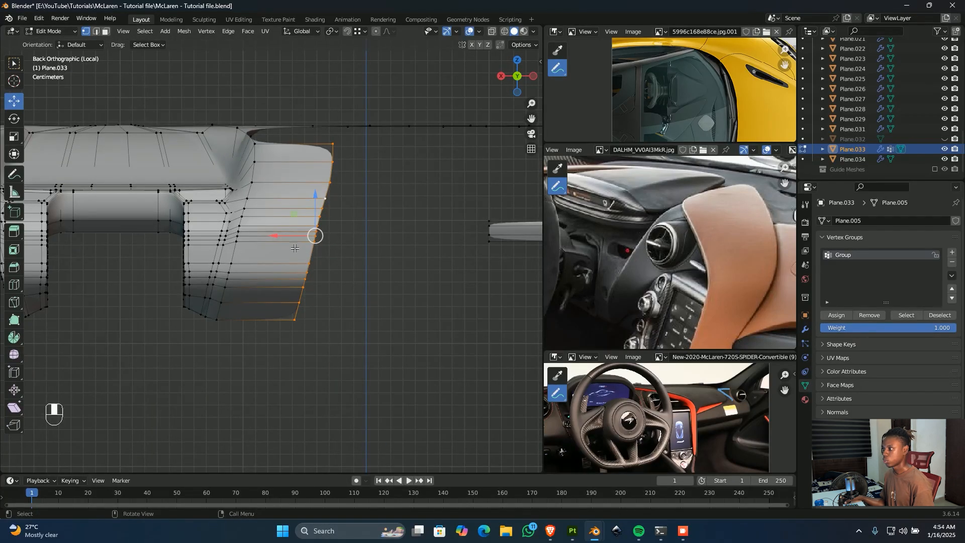
{"action": "scroll", "coordinate": [275, 245], "scroll_direction": "down", "scroll_amount": 1}
{"action": "key", "text": "ctrl+i"}
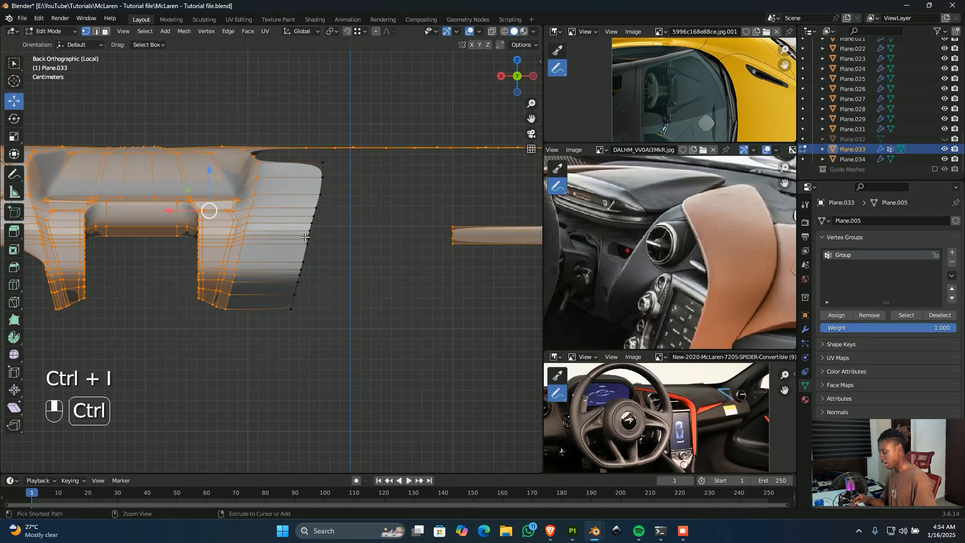
{"action": "key", "text": "h"}
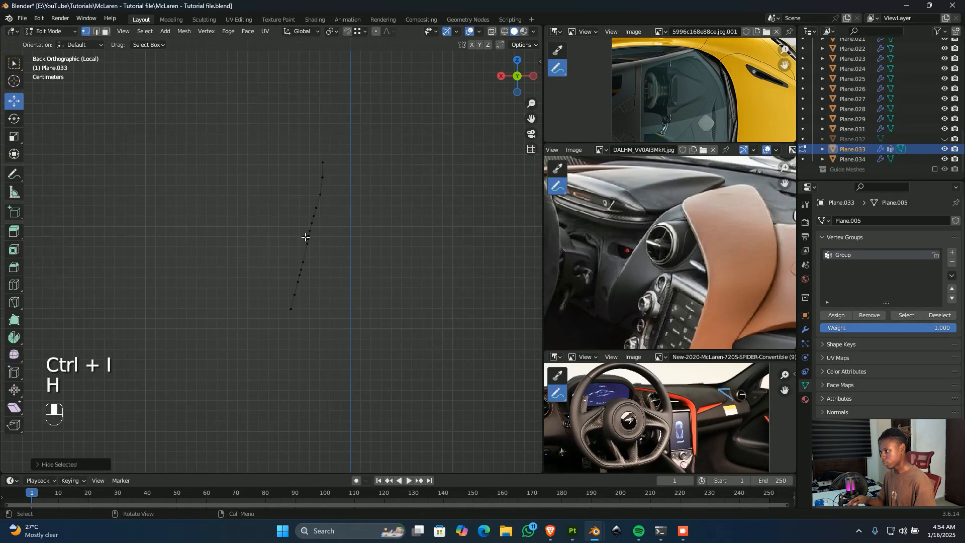
- Move a vertex near the edge's lower end about 0.012 m along X, using smooth proportional editing with about 0.09 m of influence
{"action": "left_click", "coordinate": [298, 282]}
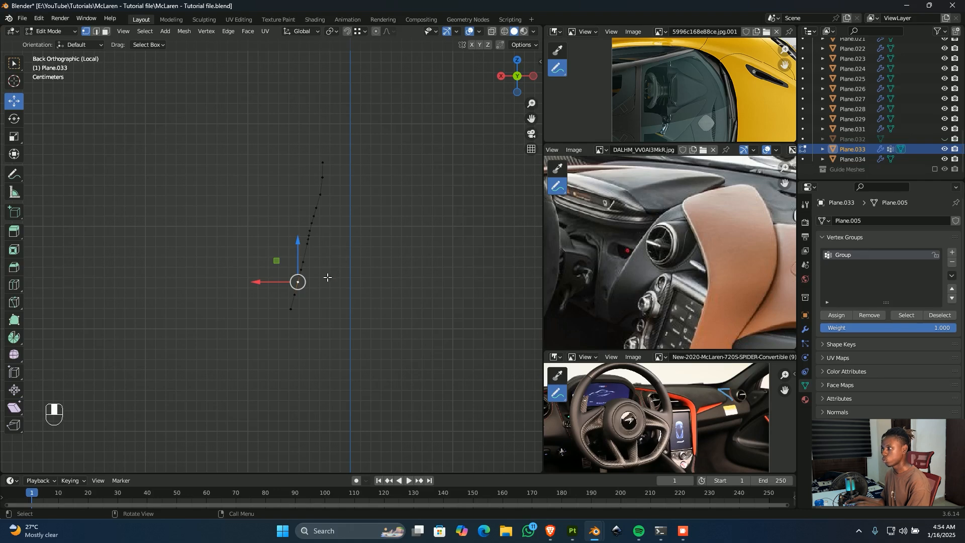
{"action": "key", "text": "o"}
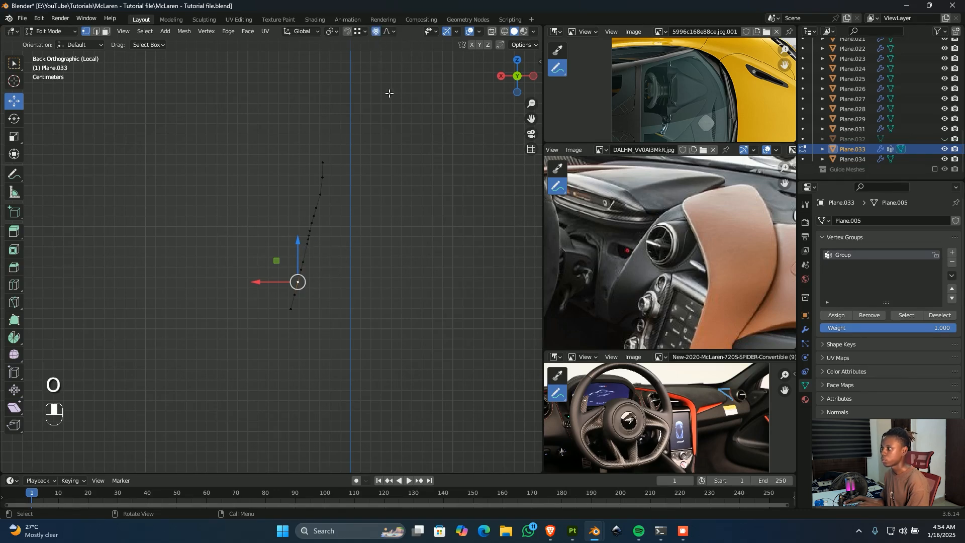
{"action": "key", "text": "o"}
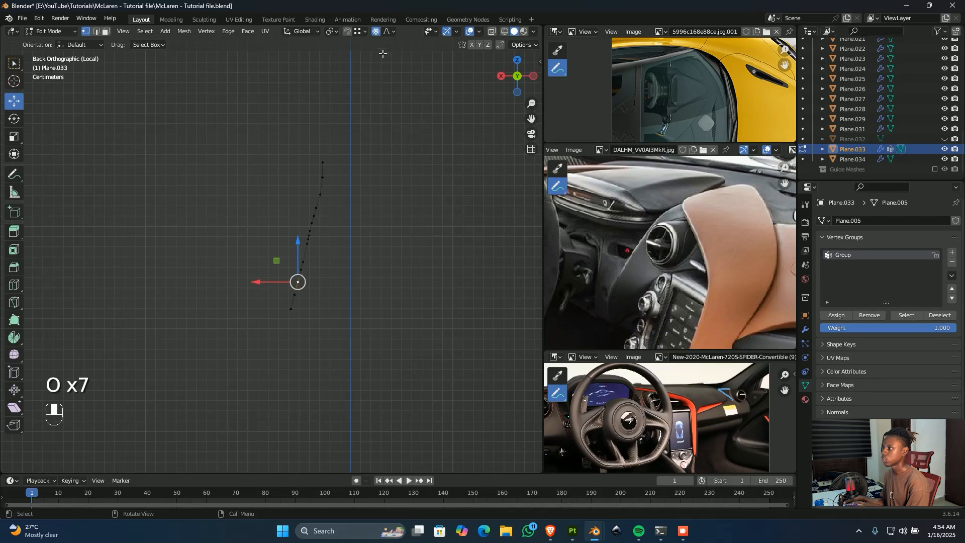
{"action": "key", "text": "o"}
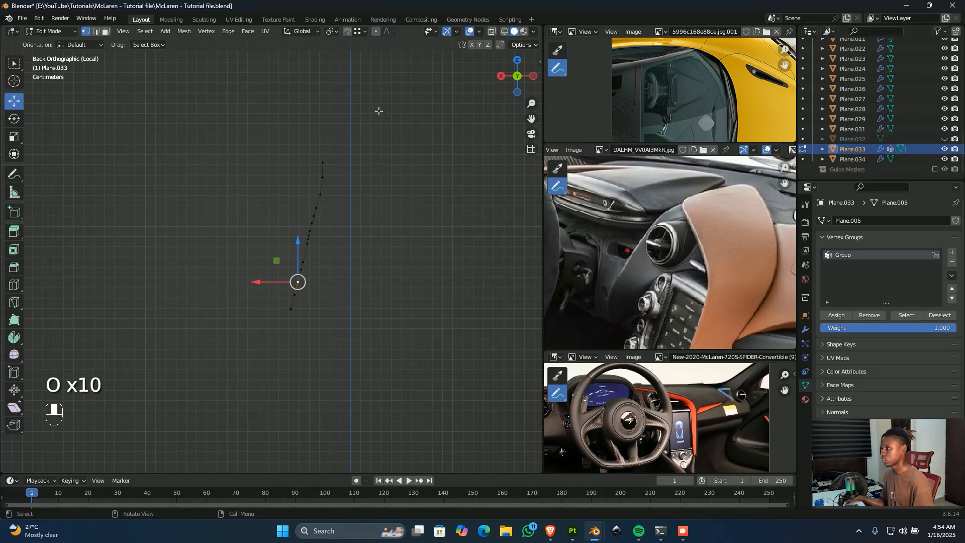
{"action": "key", "text": "o"}
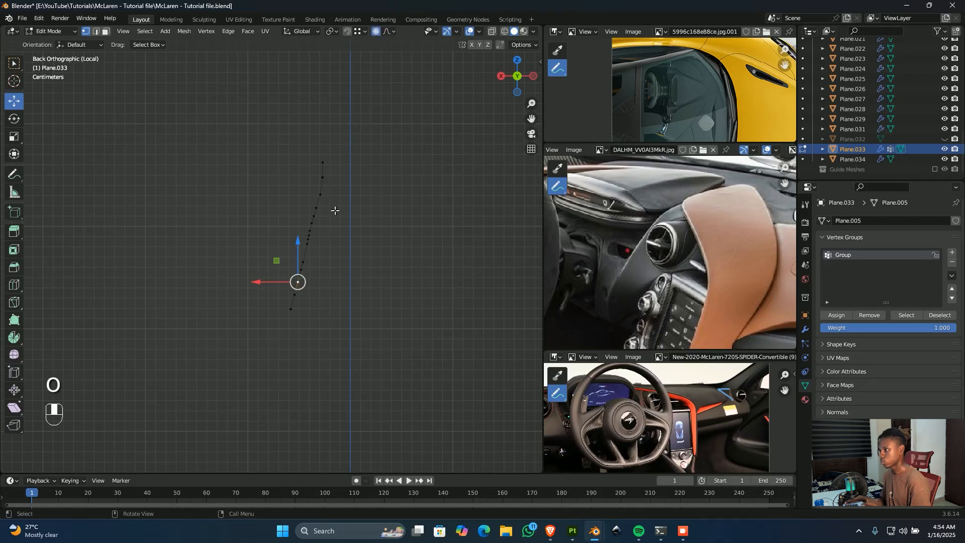
{"action": "scroll", "coordinate": [334, 254], "scroll_direction": "up", "scroll_amount": 2}
{"action": "key", "text": "g"}
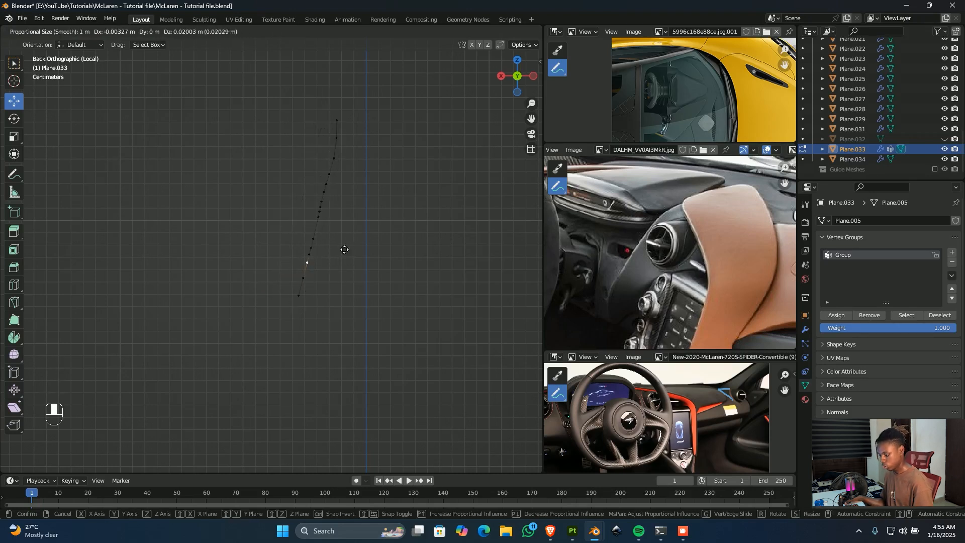
{"action": "key", "text": "x"}
{"action": "scroll", "coordinate": [344, 251], "scroll_direction": "up", "scroll_amount": 20}
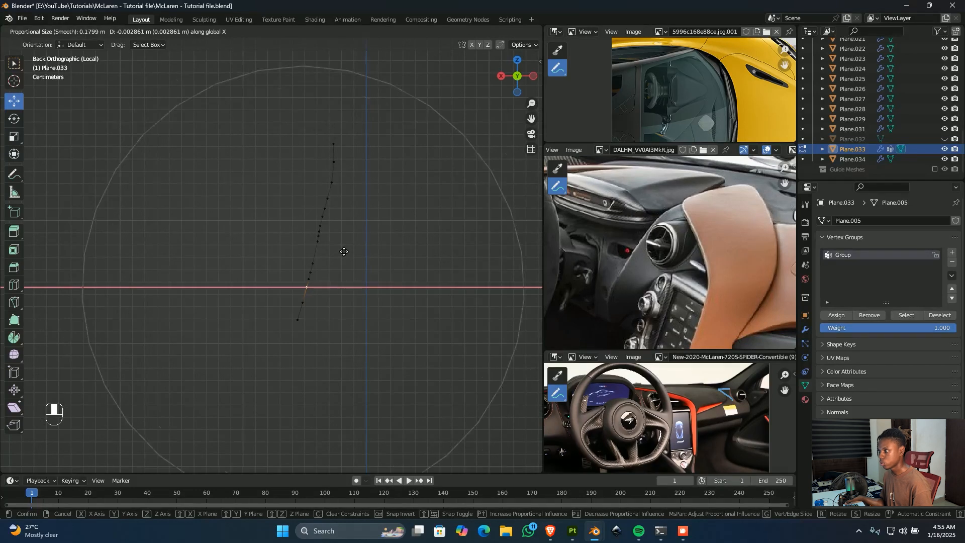
{"action": "scroll", "coordinate": [344, 251], "scroll_direction": "up", "scroll_amount": 3}
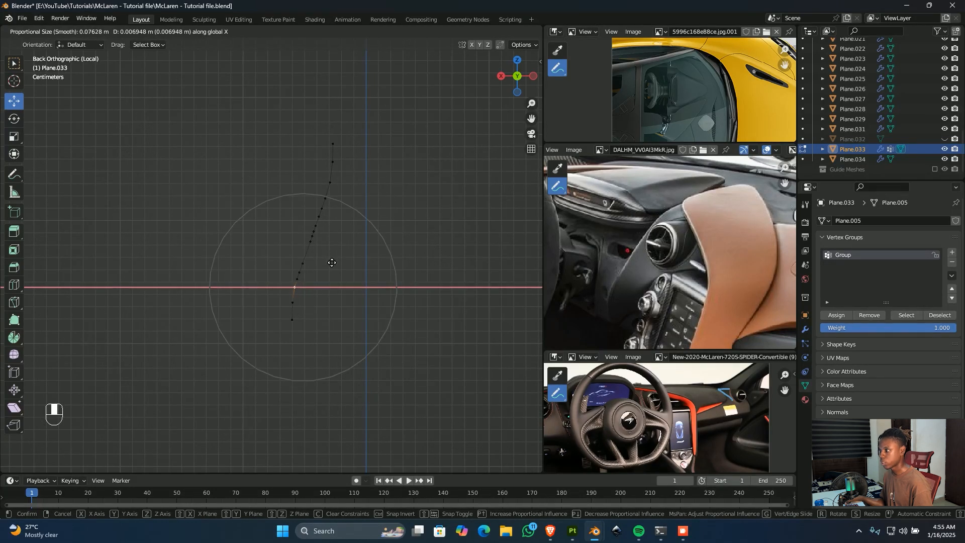
{"action": "scroll", "coordinate": [332, 268], "scroll_direction": "down", "scroll_amount": 1}
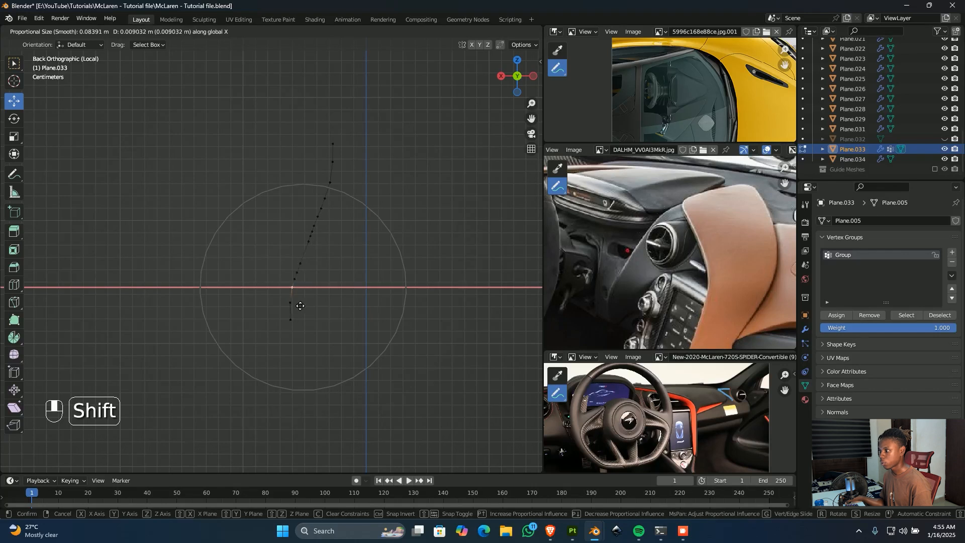
{"action": "scroll", "coordinate": [300, 305], "scroll_direction": "down", "scroll_amount": 2, "text": "shift"}
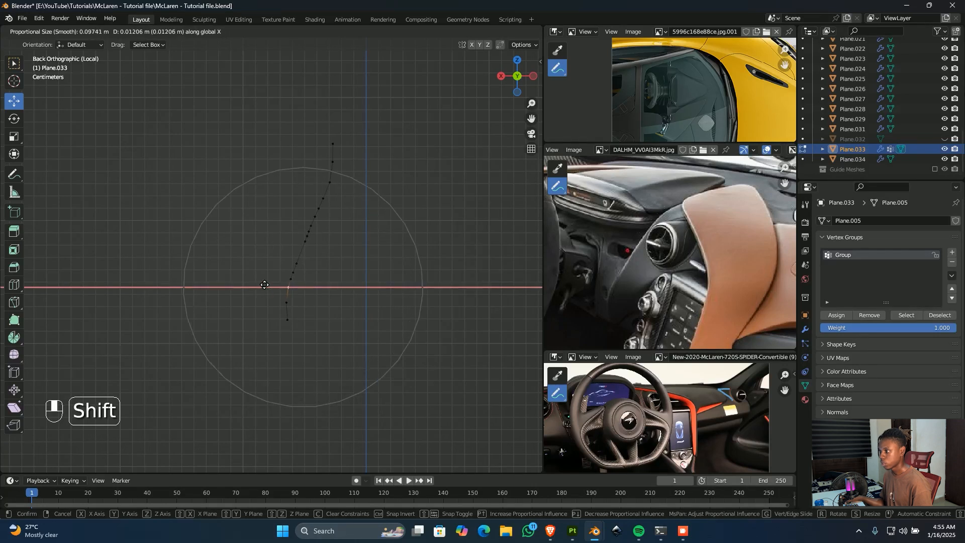
{"action": "left_click", "coordinate": [264, 284]}
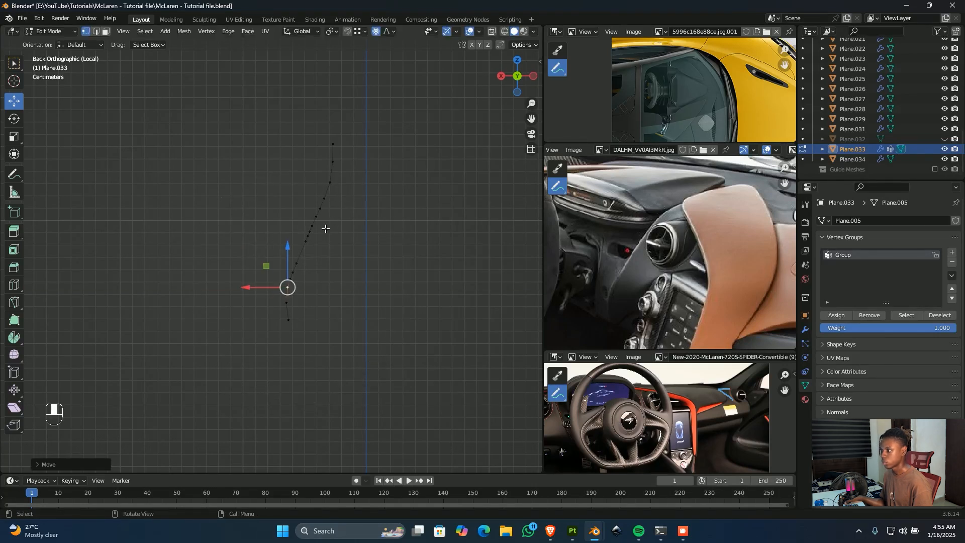
- Shift the lower section of the isolated edge along X toward the car's centre
{"action": "left_click_drag", "start_coordinate": [322, 239], "coordinate": [267, 334]}
{"action": "key", "text": "g"}
{"action": "key", "text": "x"}
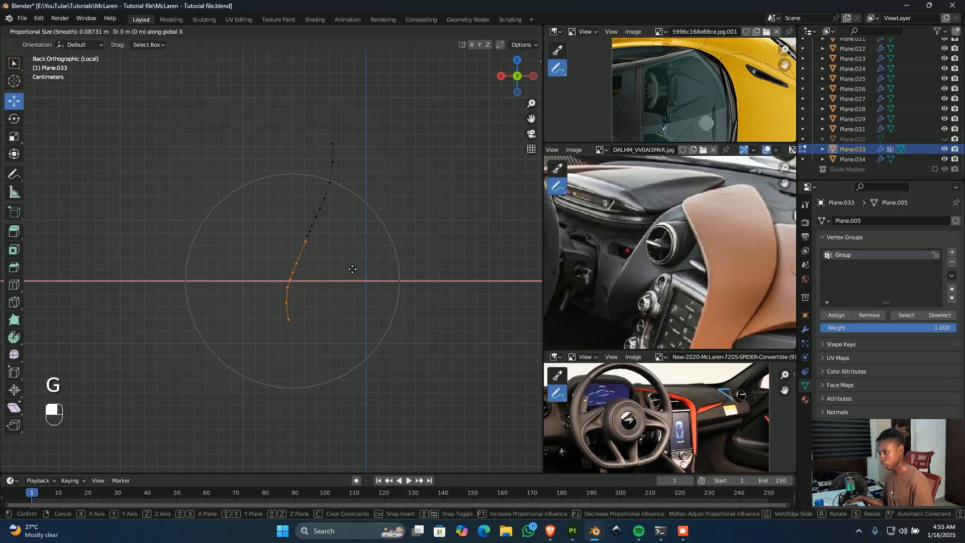
{"action": "left_click", "coordinate": [419, 263]}
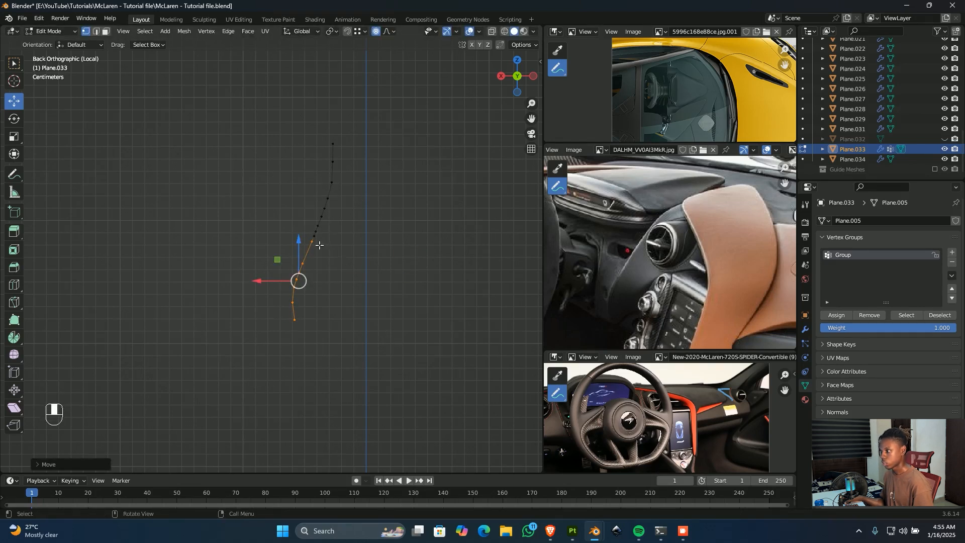
- Bulge the edge's middle vertex along X toward the car's centre with a proportional influence of about 0.056 m
{"action": "left_click", "coordinate": [312, 242]}
{"action": "key", "text": "g"}
{"action": "scroll", "coordinate": [328, 248], "scroll_direction": "up", "scroll_amount": 6}
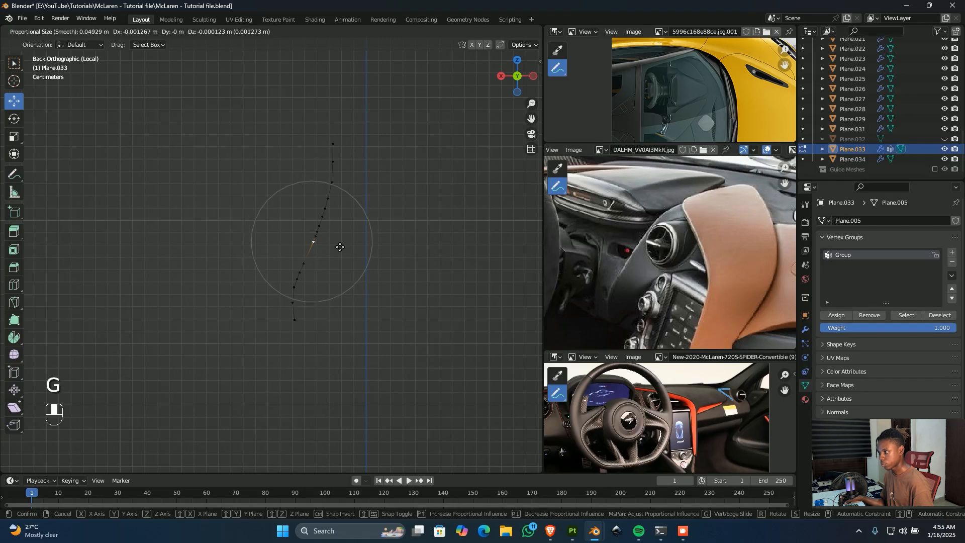
{"action": "key", "text": "x"}
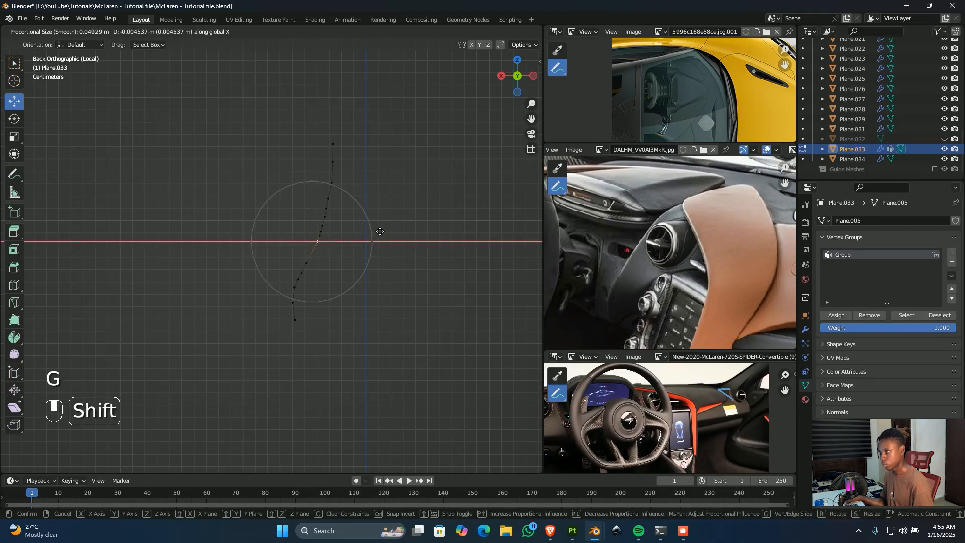
{"action": "scroll", "coordinate": [364, 226], "scroll_direction": "down", "scroll_amount": 2}
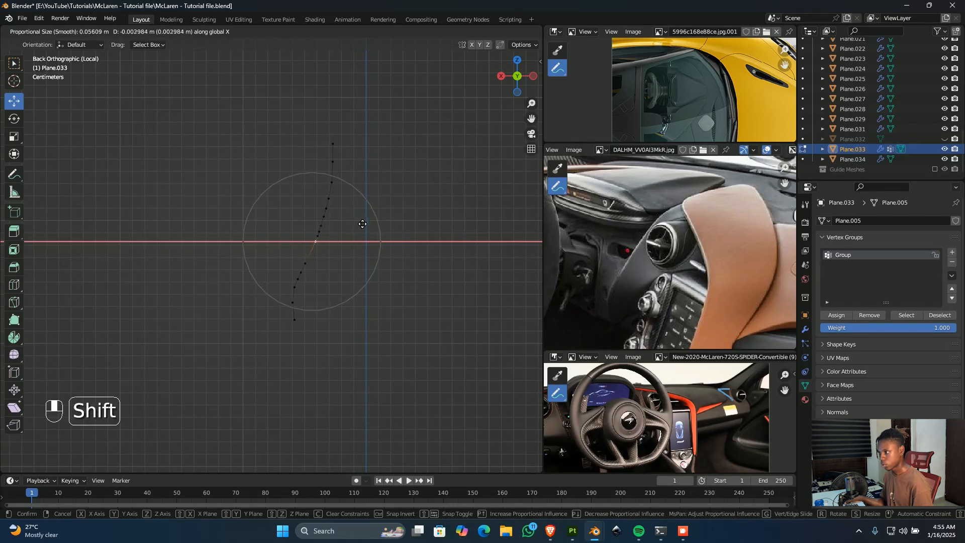
{"action": "left_click", "coordinate": [375, 227]}
- Move the edge's bottommost vertex about 0.008 m along X away from the car's centre with proportional editing
{"action": "left_click", "coordinate": [295, 320]}
{"action": "key", "text": "g"}
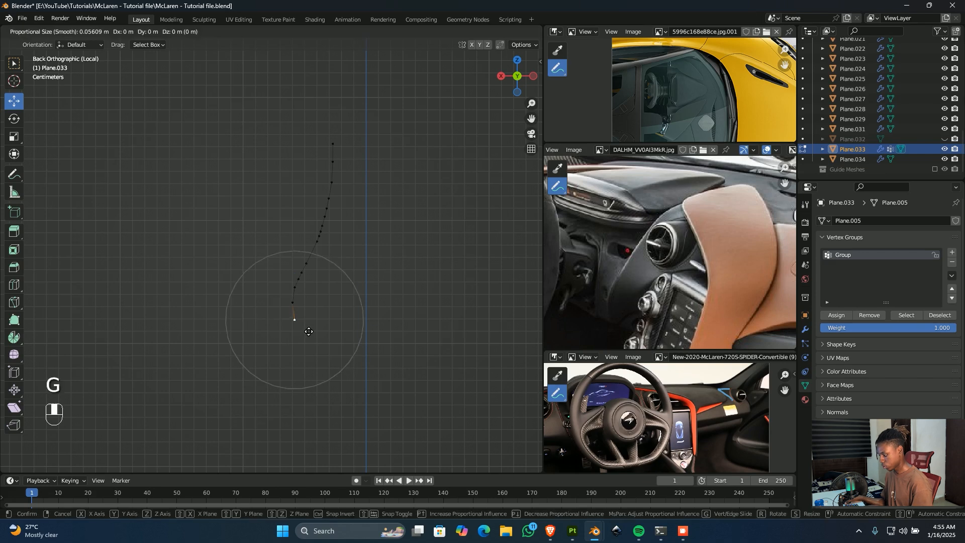
{"action": "key", "text": "x"}
{"action": "key", "text": "shift"}
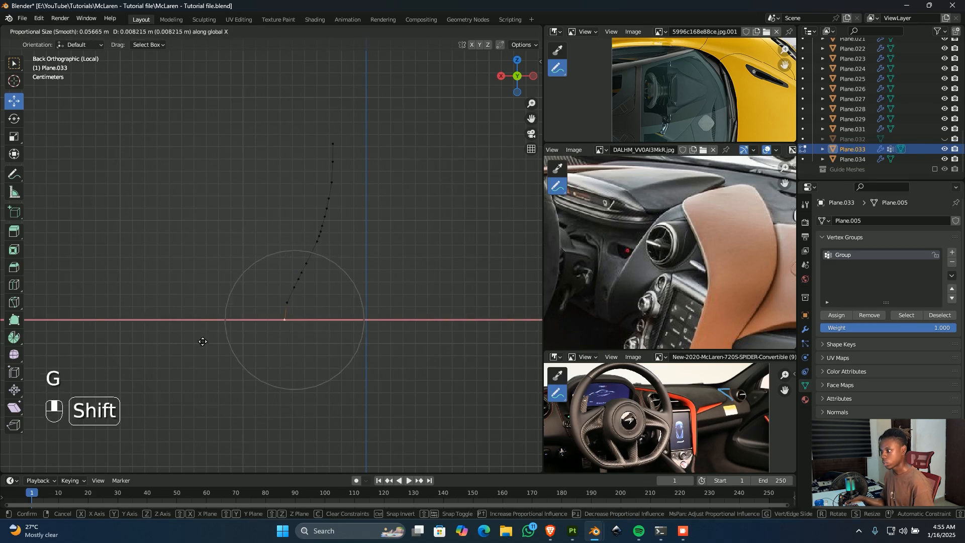
{"action": "left_click", "coordinate": [213, 364]}
- Reveal the hidden dash geometry and select the reshaped housing edge loop in back orthographic view
{"action": "mouse_move", "coordinate": [369, 285]}
{"action": "middle_mouse_down"}
{"action": "mouse_move", "coordinate": [381, 303]}
{"action": "mouse_move", "coordinate": [360, 302]}
{"action": "mouse_move", "coordinate": [335, 255]}
{"action": "middle_mouse_up"}
{"action": "key", "text": "shift+z"}
{"action": "key", "text": "shift+z"}
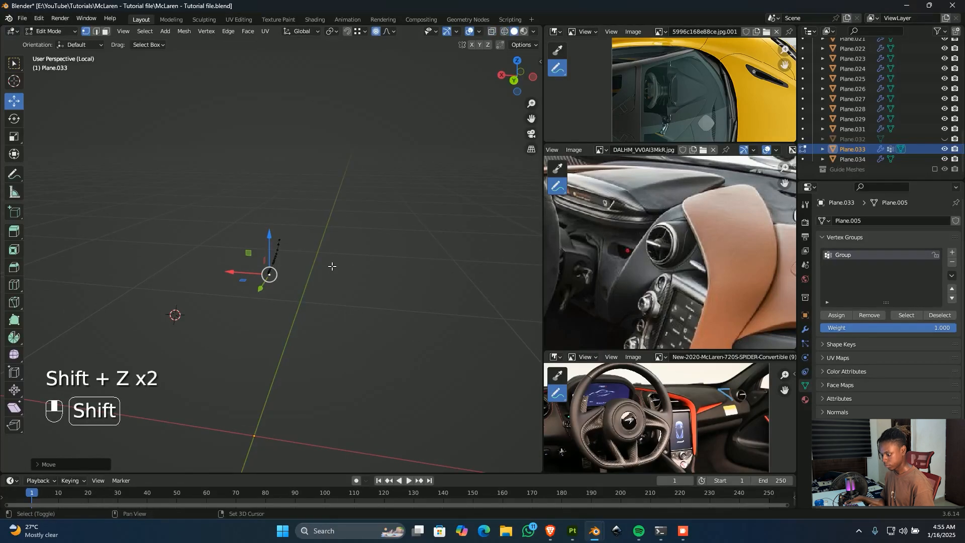
{"action": "key", "text": "alt+h"}
{"action": "left_click", "coordinate": [315, 321]}
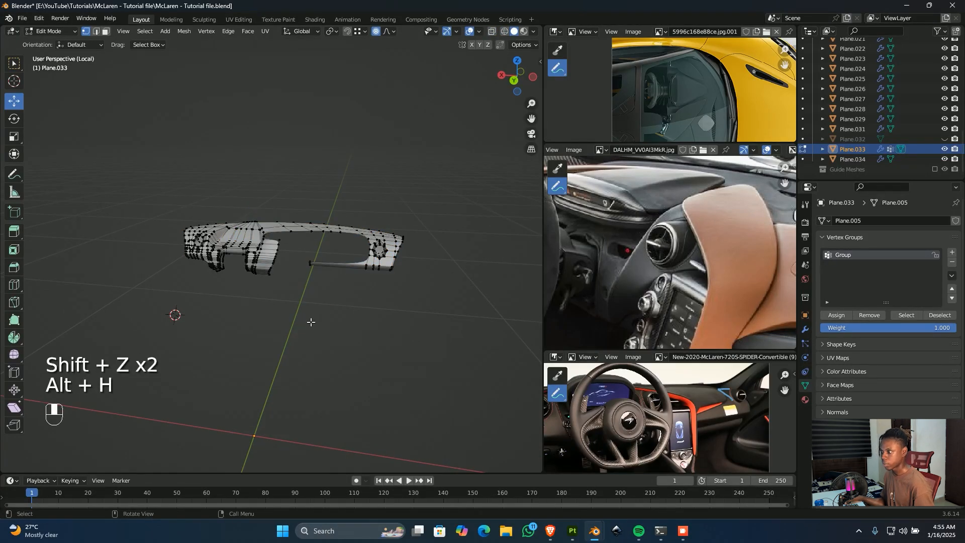
{"action": "scroll", "coordinate": [311, 321], "scroll_direction": "up", "scroll_amount": 5}
{"action": "middle_click_drag", "start_coordinate": [316, 297], "coordinate": [343, 256]}
{"action": "left_click", "coordinate": [340, 257], "text": "alt"}
{"action": "key", "text": "ctrl+KP_1"}
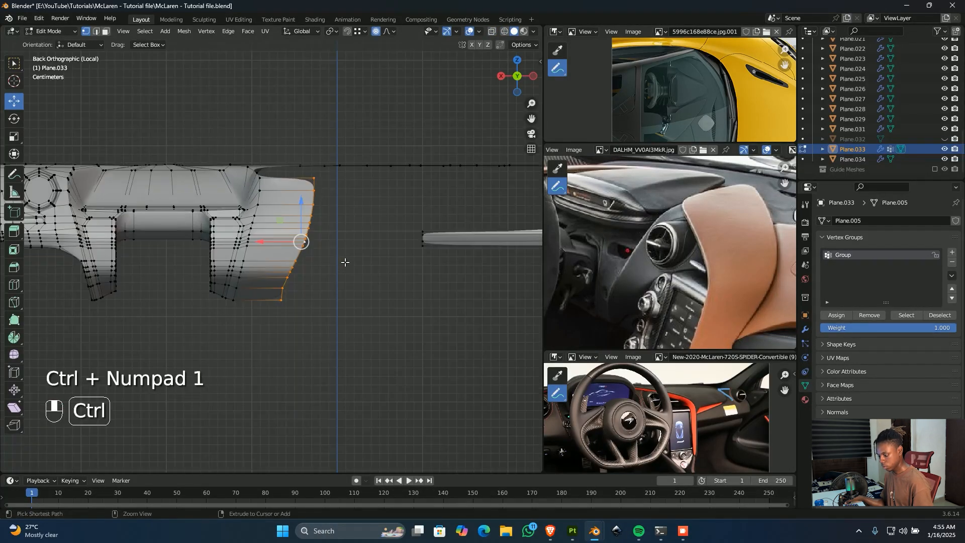
{"action": "scroll", "coordinate": [332, 262], "scroll_direction": "up", "scroll_amount": 2}
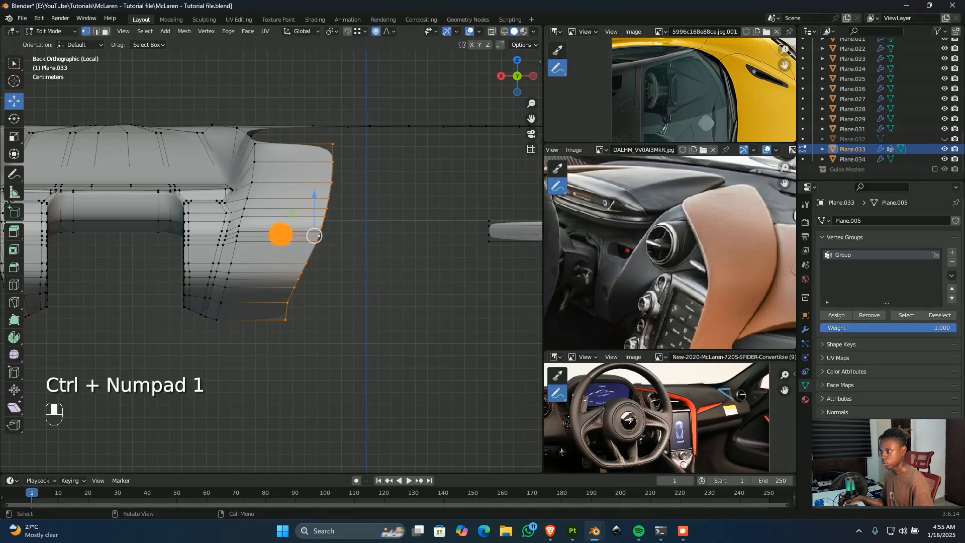
- Turn off proportional editing and shear the selected housing edge loop so its lower end leans away from the car's centre
{"action": "left_click_drag", "start_coordinate": [281, 235], "coordinate": [262, 241]}
{"action": "right_click", "coordinate": [266, 242]}
{"action": "key", "text": "o"}
{"action": "key", "text": "shift+ctrl+alt+s"}
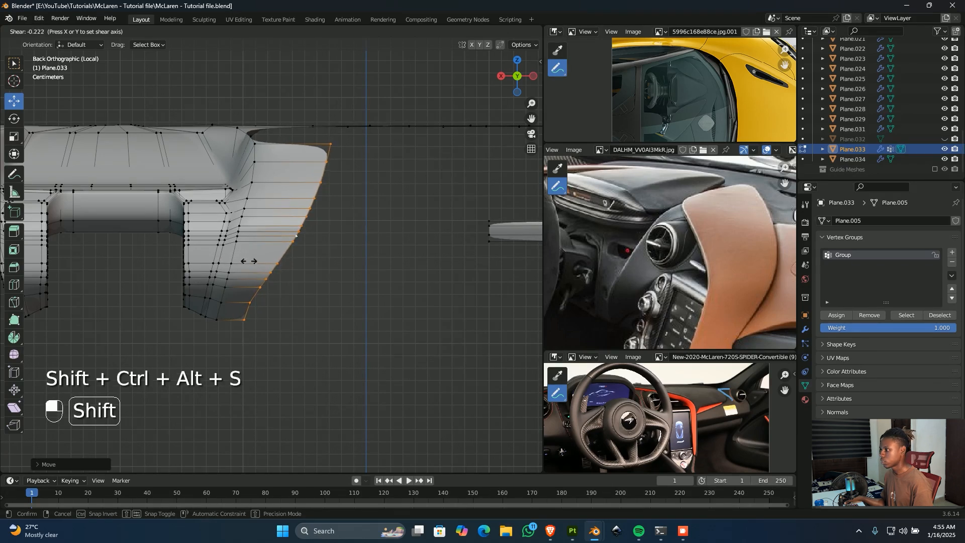
{"action": "left_click", "coordinate": [258, 252], "text": "shift"}
- Shift the sheared edge slightly along X away from the car's centre and shear it a little further in the same direction
{"action": "mouse_move", "coordinate": [258, 235]}
{"action": "left_mouse_down"}
{"action": "mouse_move", "coordinate": [274, 235]}
{"action": "mouse_move", "coordinate": [245, 243]}
{"action": "left_mouse_up"}
{"action": "scroll", "coordinate": [261, 241], "scroll_direction": "up", "scroll_amount": 3}
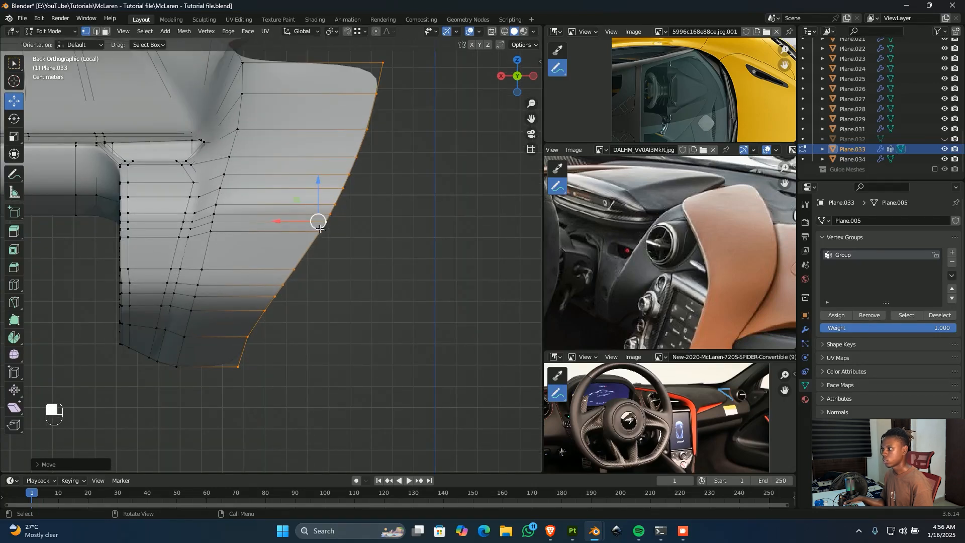
{"action": "key", "text": "shift+ctrl+alt+s"}
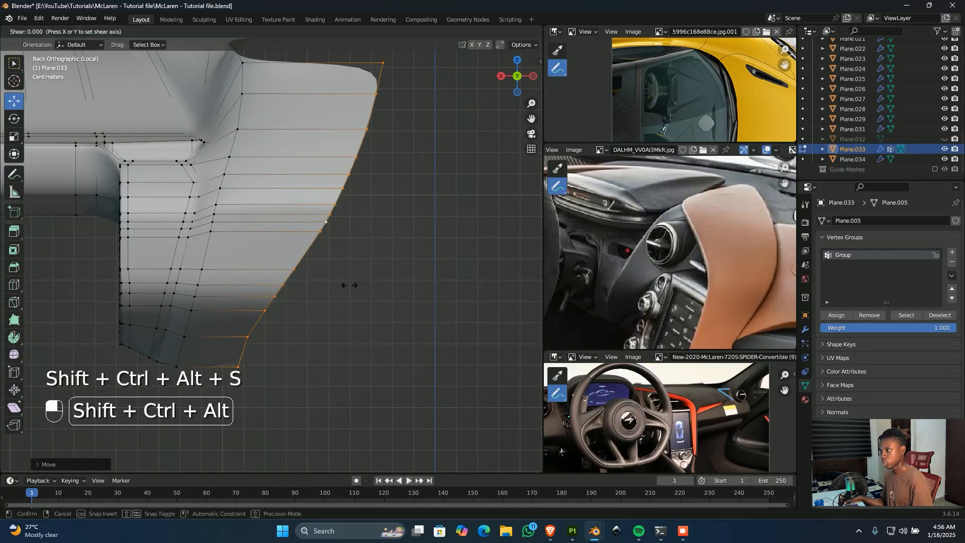
{"action": "left_click", "coordinate": [299, 236], "text": "shift"}
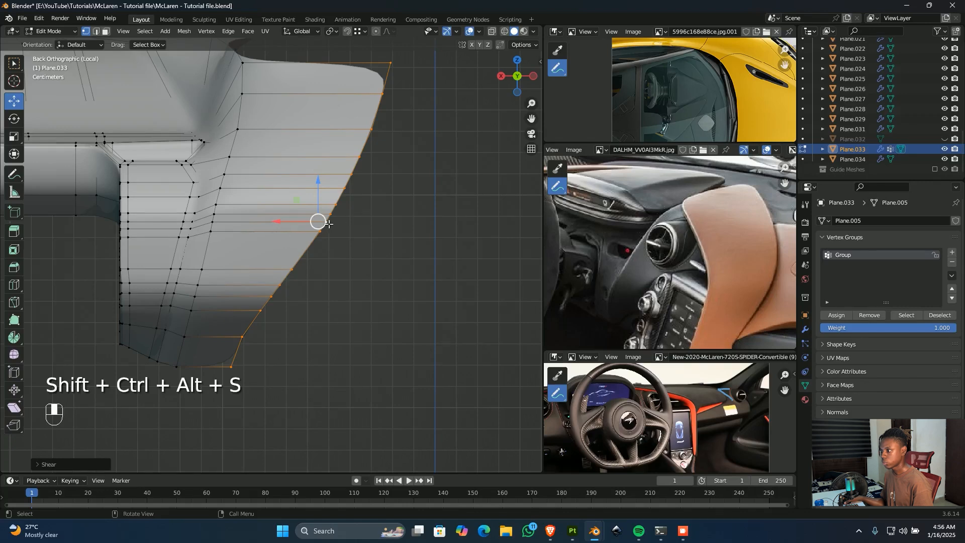
- Move the edge's eleventh vertex from the top along X away from the car's centre, and slide the twelfth inward to match
{"action": "left_click", "coordinate": [293, 272]}
{"action": "left_click_drag", "start_coordinate": [274, 272], "coordinate": [168, 279], "text": "shift"}
{"action": "left_click", "coordinate": [292, 288]}
{"action": "scroll", "coordinate": [292, 288], "scroll_direction": "up", "scroll_amount": 4}
{"action": "middle_click_drag", "start_coordinate": [366, 319], "coordinate": [423, 206], "text": "shift"}
{"action": "key", "text": "g"}
{"action": "key", "text": "g"}
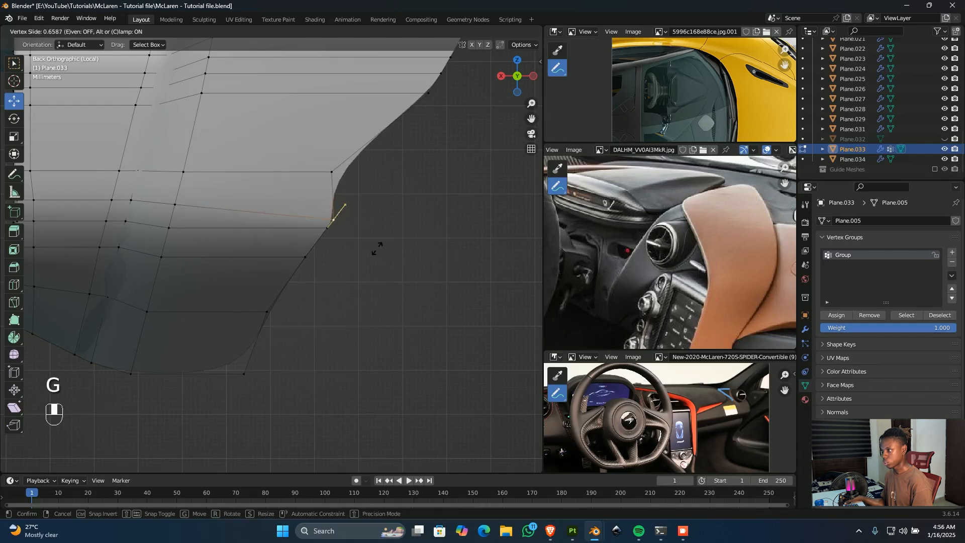
{"action": "left_click", "coordinate": [159, 181]}
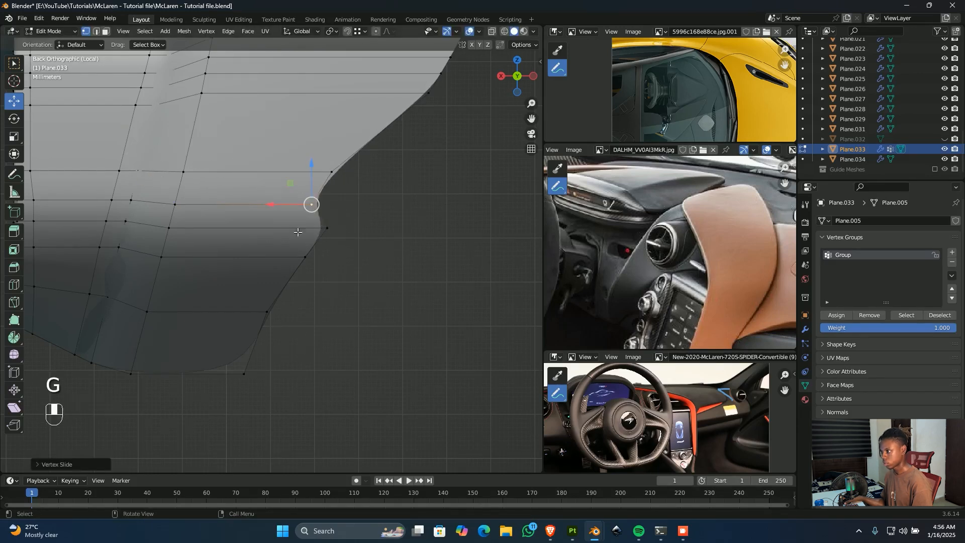
- Slide the thirteenth and fourteenth edge vertices inward along their horizontal edges to smooth the lower curve
{"action": "left_click", "coordinate": [332, 229]}
{"action": "key", "text": "g"}
{"action": "key", "text": "g"}
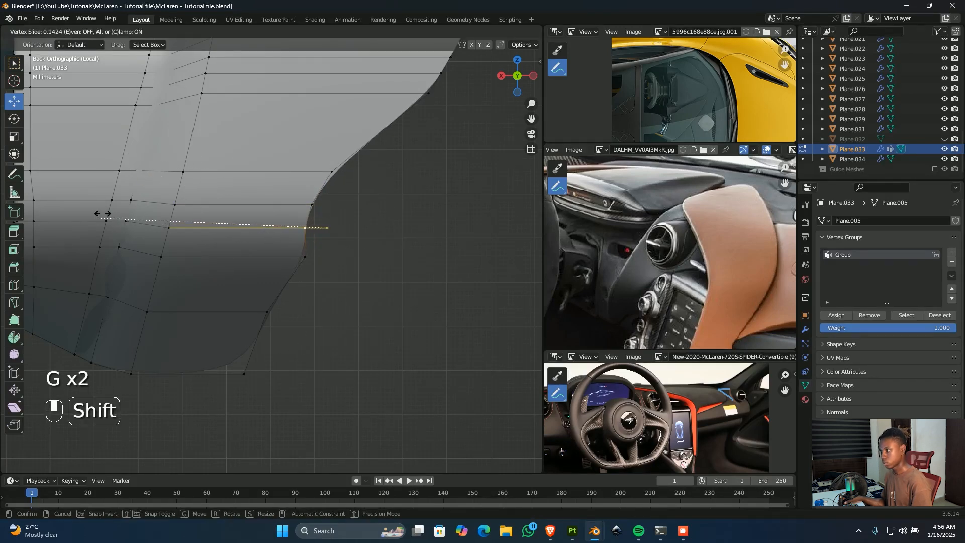
{"action": "left_click", "coordinate": [55, 212]}
{"action": "left_click", "coordinate": [304, 256]}
{"action": "key", "text": "g"}
{"action": "key", "text": "g"}
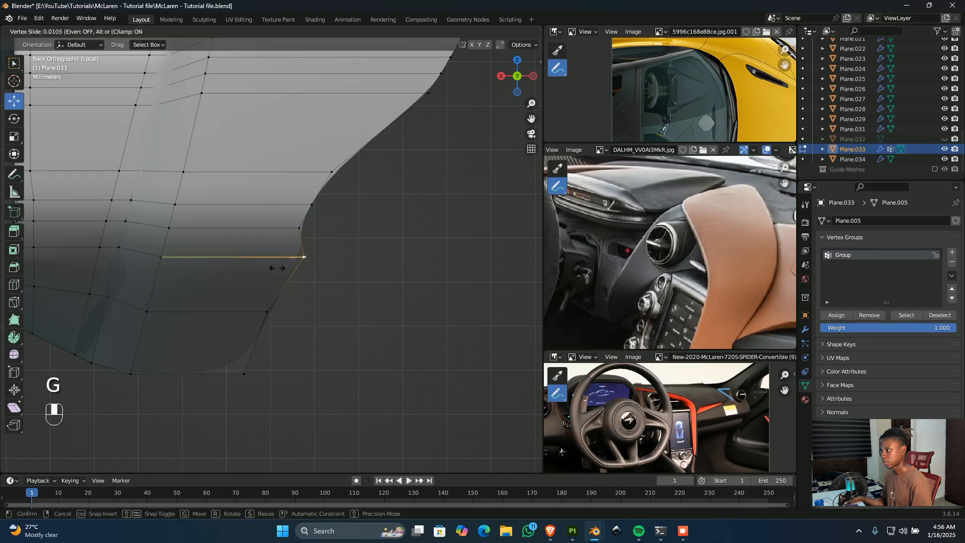
{"action": "left_click", "coordinate": [108, 253]}
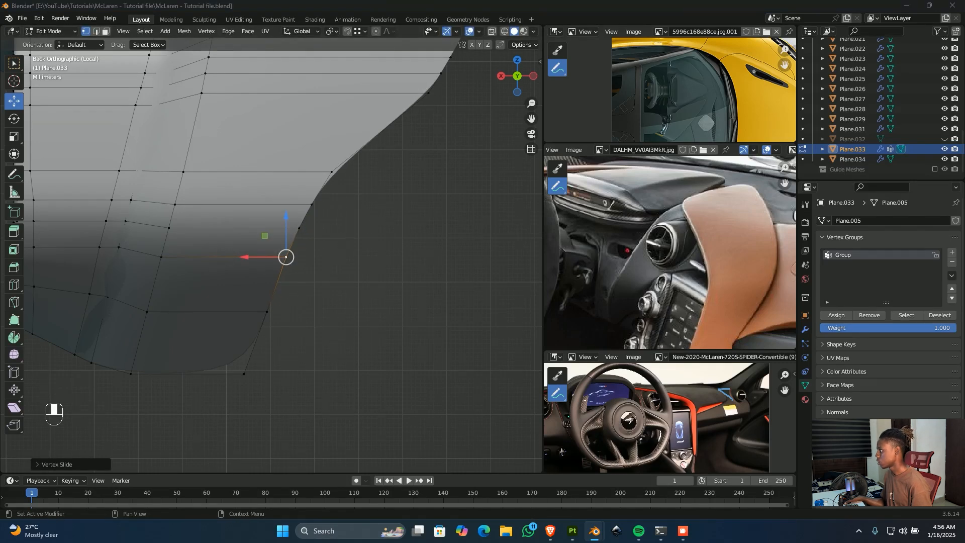
{"action": "scroll", "coordinate": [229, 195], "scroll_direction": "down", "scroll_amount": 2}
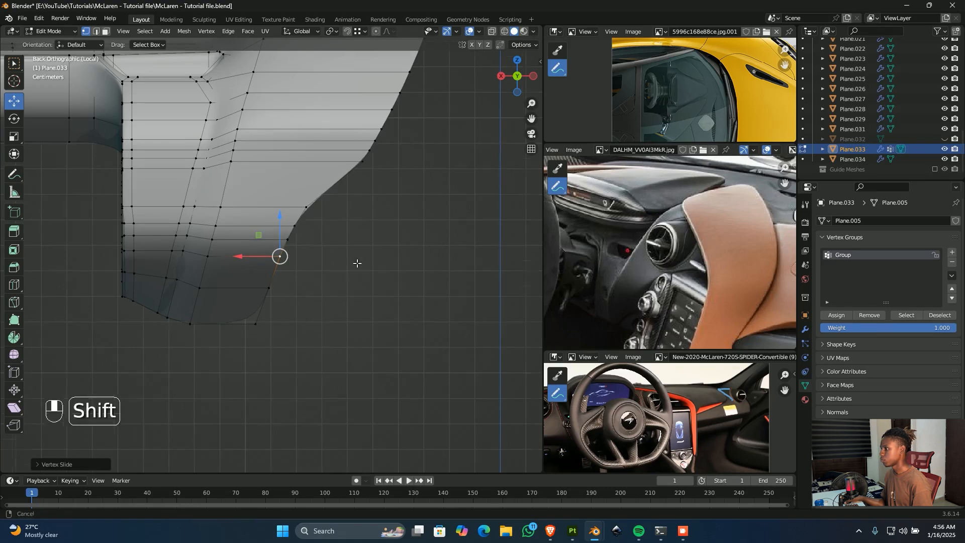
- Slide the edge's tenth vertex from the top inward along its horizontal edge, away from the car's centre
{"action": "middle_click_drag", "start_coordinate": [365, 214], "coordinate": [336, 336], "text": "shift"}
{"action": "scroll", "coordinate": [336, 322], "scroll_direction": "up", "scroll_amount": 3}
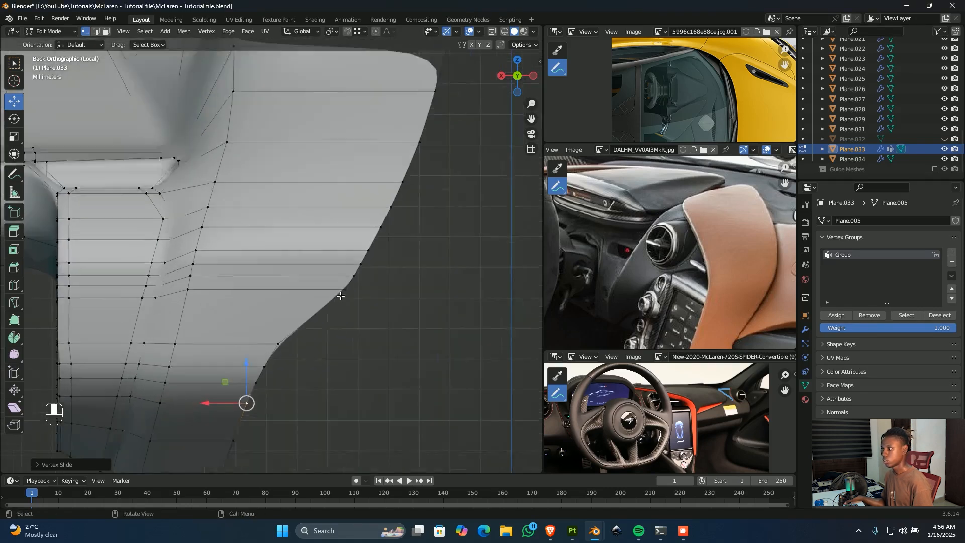
{"action": "scroll", "coordinate": [372, 301], "scroll_direction": "down", "scroll_amount": 2}
{"action": "key", "text": "g"}
{"action": "key", "text": "g"}
{"action": "key", "text": "shift"}
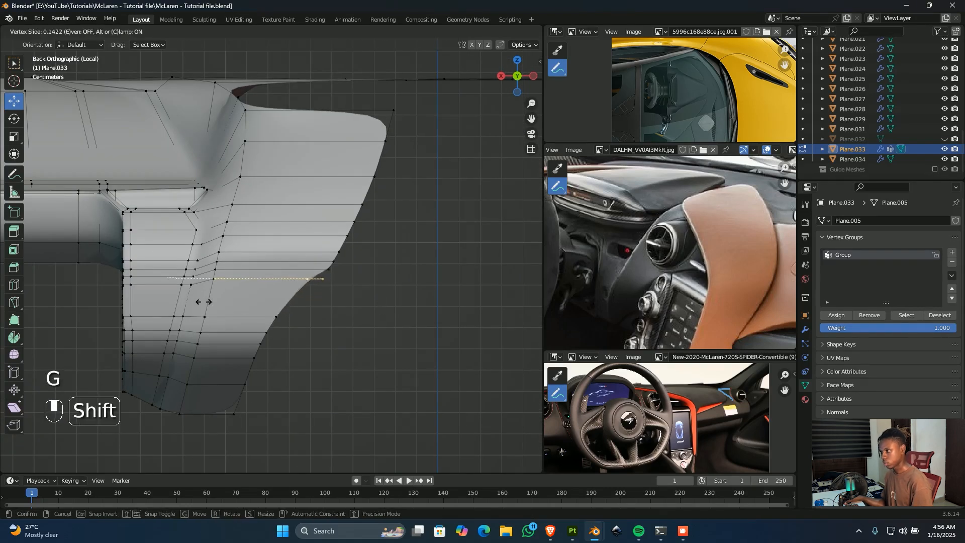
{"action": "left_click", "coordinate": [146, 305]}
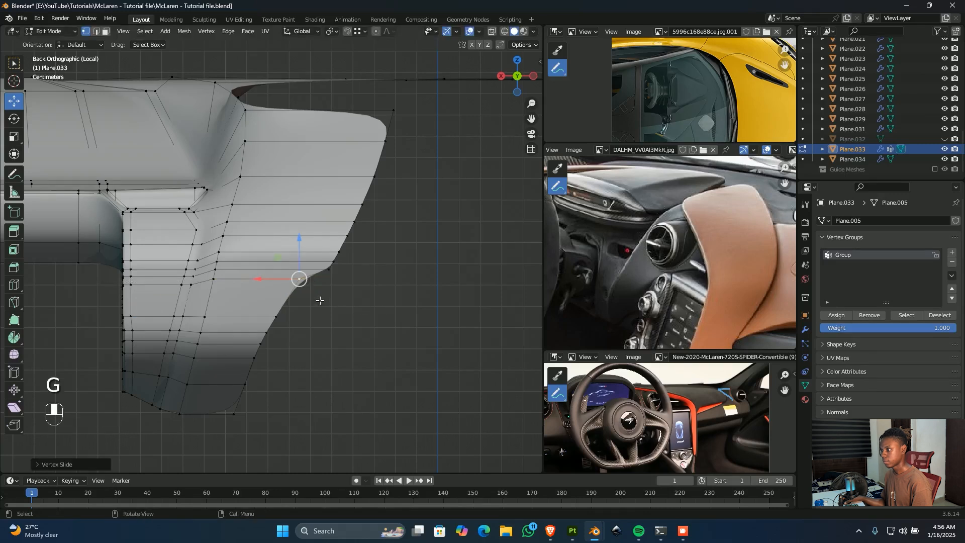
- Slide the ninth edge vertex inward along its horizontal edge, in line with the vertex below it
{"action": "left_click", "coordinate": [329, 286]}
{"action": "key", "text": "g"}
{"action": "key", "text": "g"}
{"action": "key", "text": "shift"}
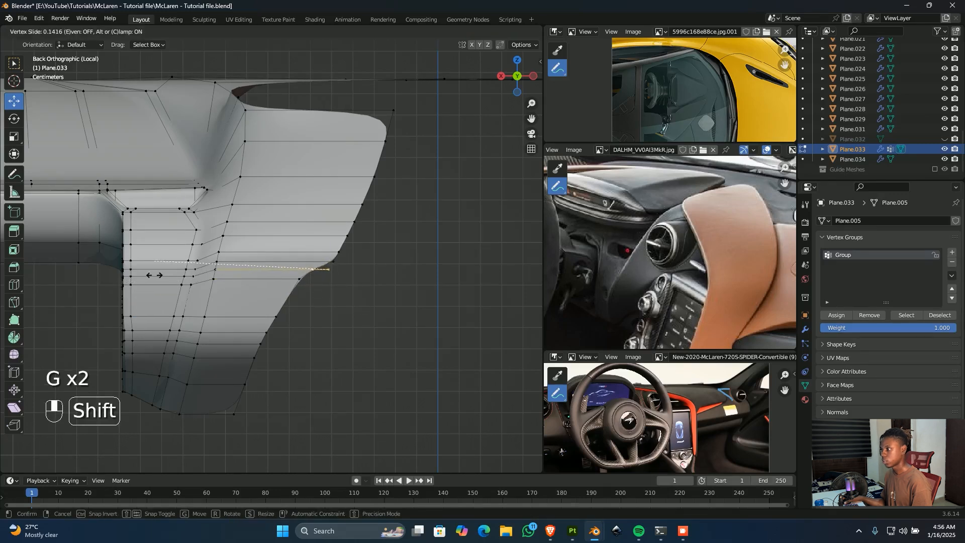
{"action": "left_click", "coordinate": [155, 275]}
- Edge-slide the top two vertices of the housing edge toward the car's centre with clamping off
{"action": "left_click_drag", "start_coordinate": [407, 108], "coordinate": [372, 152]}
{"action": "key", "text": "g"}
{"action": "key", "text": "g"}
{"action": "key", "text": "shift"}
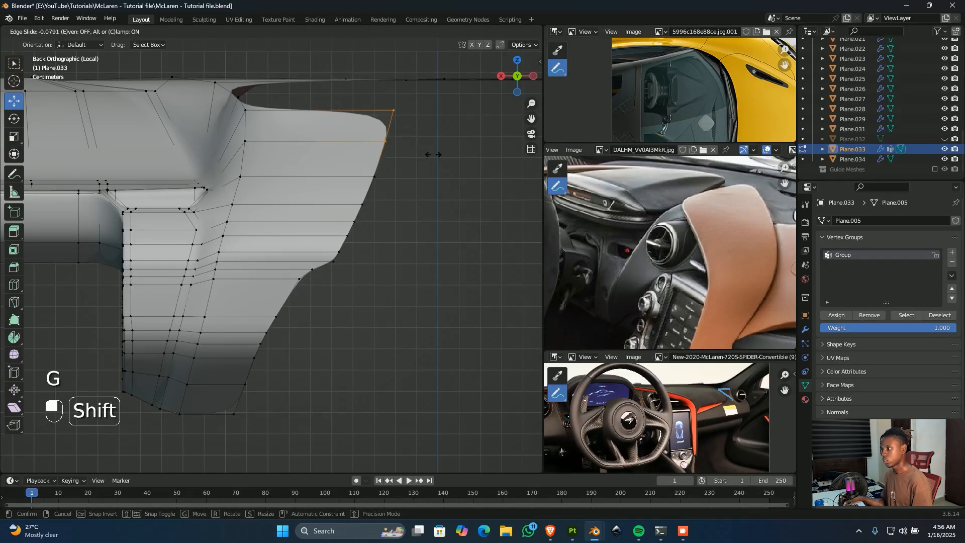
{"action": "key", "text": "c"}
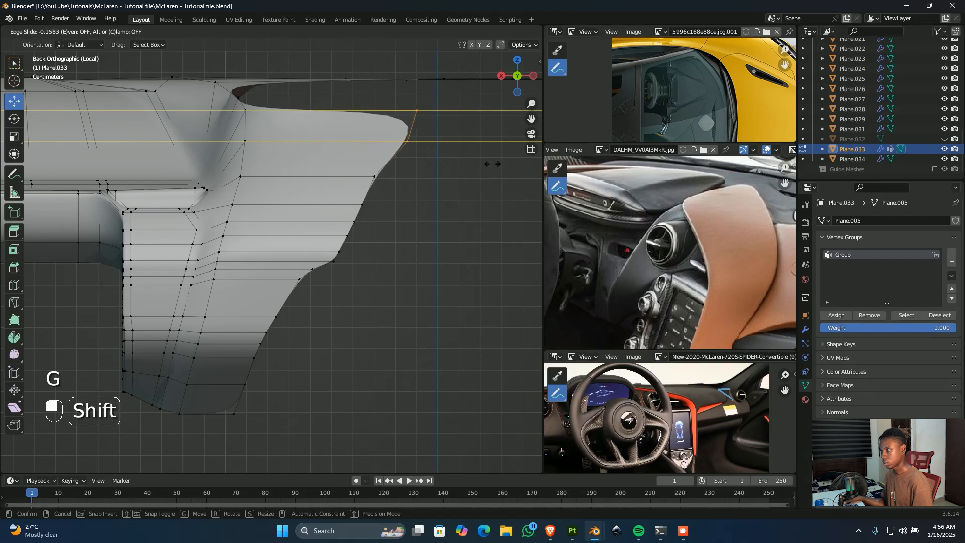
{"action": "left_click", "coordinate": [424, 125]}
- Slide the third vertex from the top slightly toward the car's centre with clamping off
{"action": "left_click", "coordinate": [374, 177]}
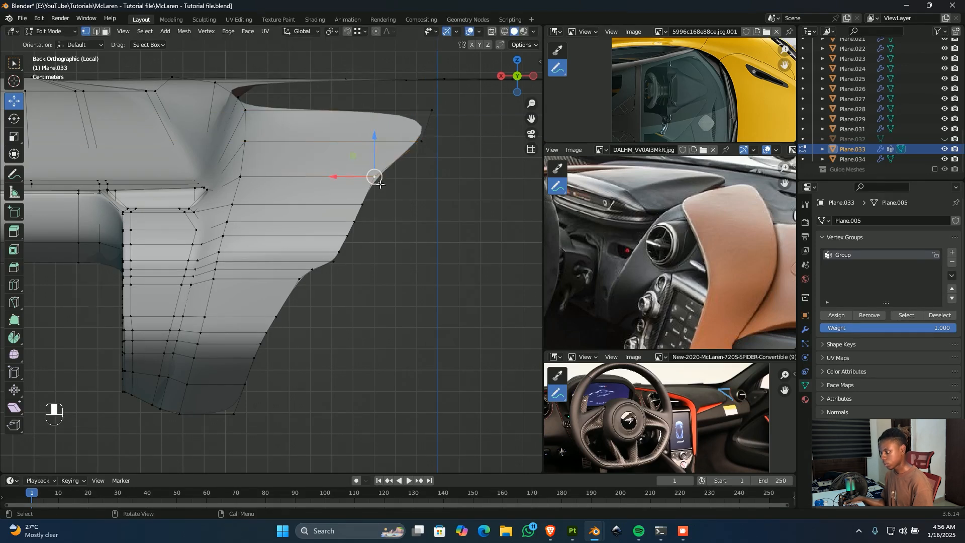
{"action": "key", "text": "g"}
{"action": "key", "text": "g"}
{"action": "key", "text": "shift"}
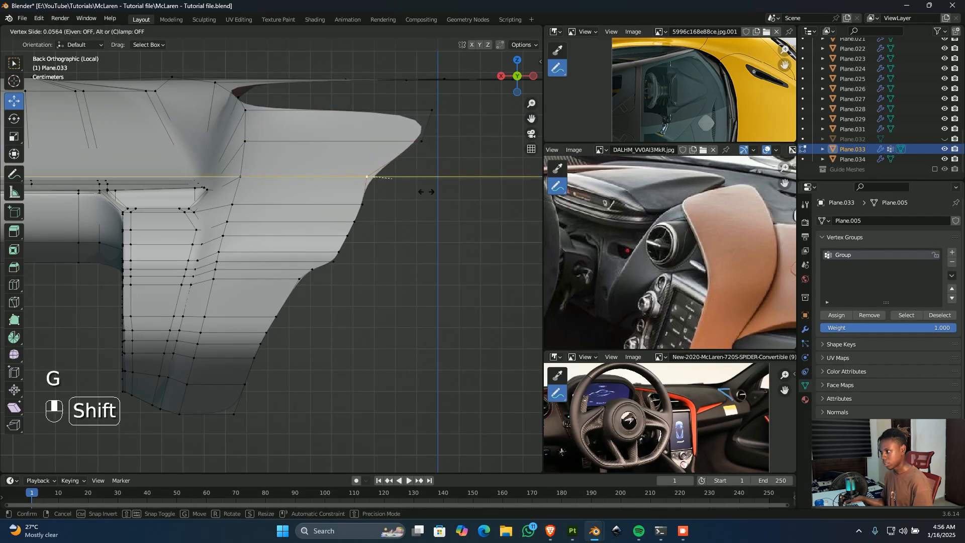
{"action": "key", "text": "c"}
{"action": "left_click", "coordinate": [59, 166]}
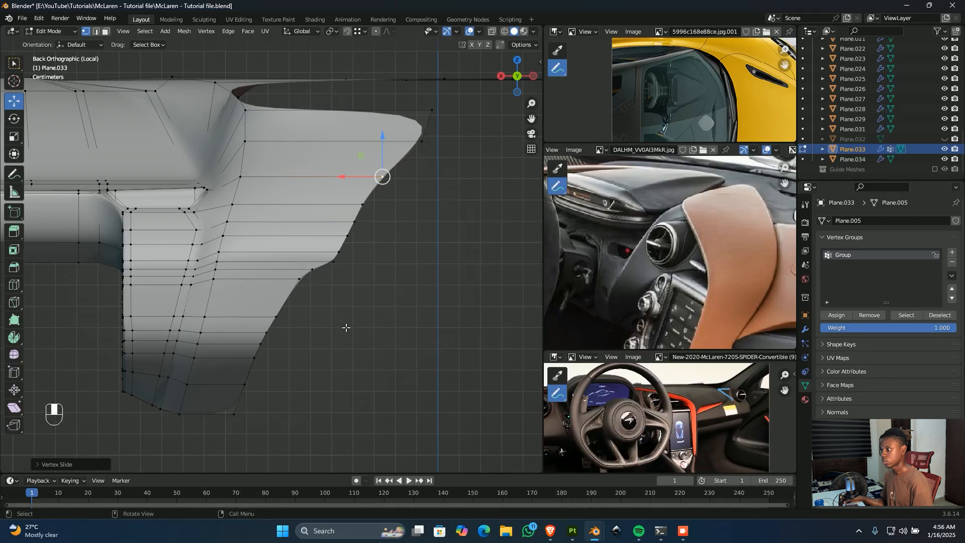
- Slide the eighth edge vertex from the top inward along its horizontal edge to soften the step in the outline
{"action": "scroll", "coordinate": [377, 302], "scroll_direction": "up", "scroll_amount": 2}
{"action": "left_click", "coordinate": [347, 274]}
{"action": "key", "text": "g"}
{"action": "key", "text": "g"}
{"action": "key", "text": "shift"}
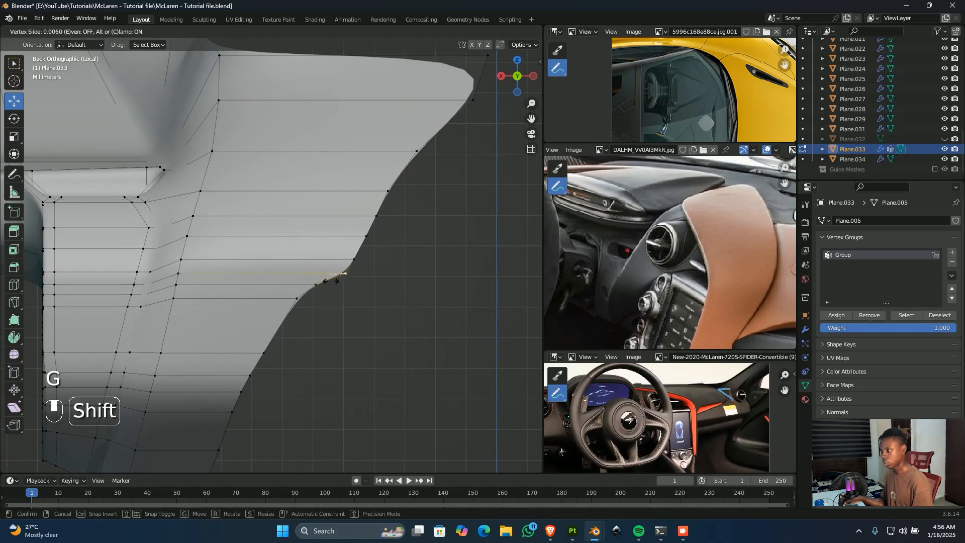
{"action": "left_click", "coordinate": [50, 251]}
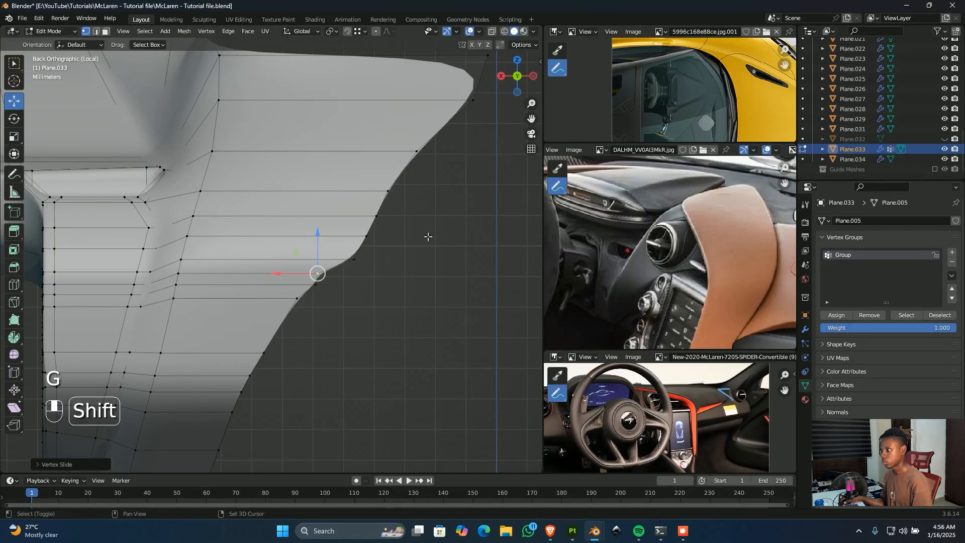
- Slide the seventh edge vertex inward along its horizontal edge to continue the outline above the eighth vertex
{"action": "left_click", "coordinate": [363, 264]}
{"action": "key", "text": "g"}
{"action": "key", "text": "g"}
{"action": "key", "text": "shift"}
{"action": "left_click", "coordinate": [223, 232]}
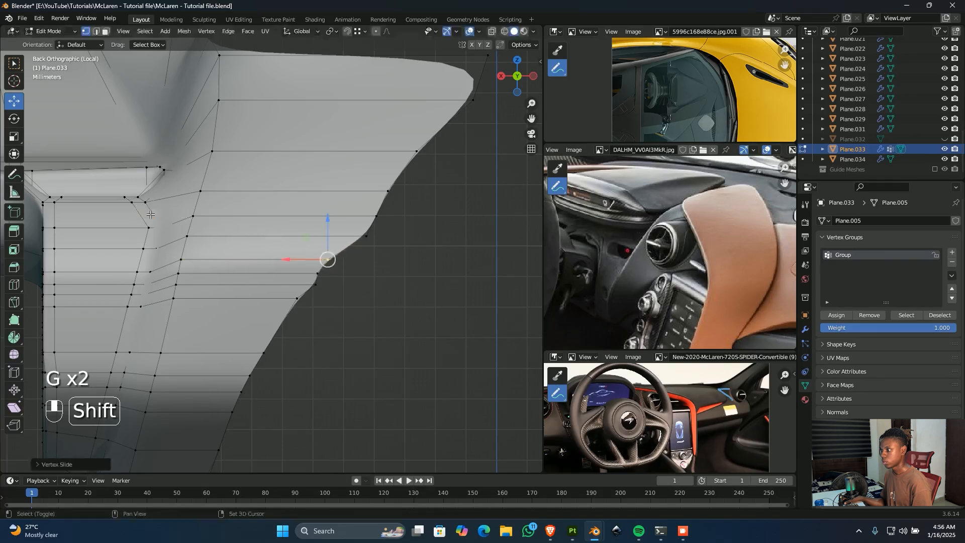
- Slide the ninth edge vertex slightly further inward to even out the curve between its neighbours
{"action": "left_click", "coordinate": [315, 284]}
{"action": "key", "text": "g"}
{"action": "key", "text": "g"}
{"action": "key", "text": "shift"}
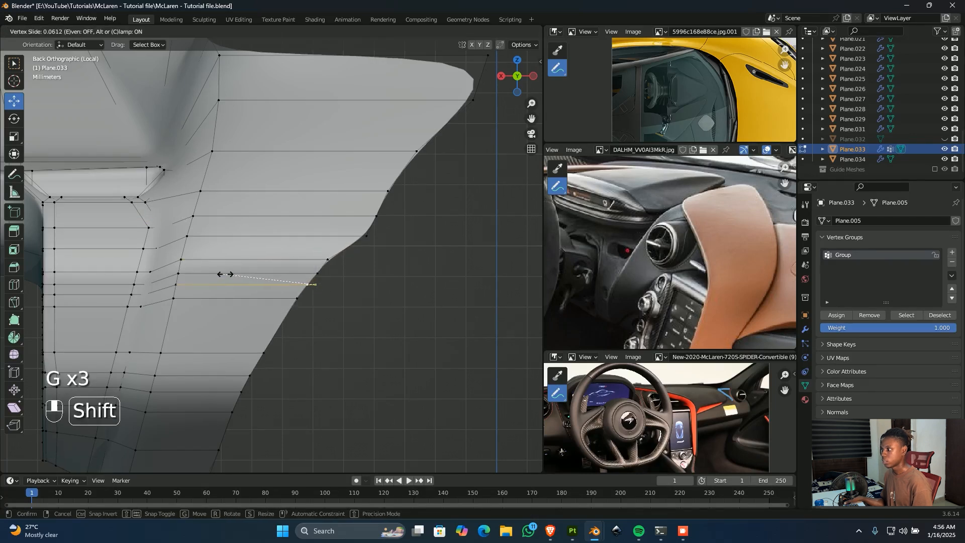
{"action": "left_click", "coordinate": [225, 274]}
- Slide the sixth edge vertex from the top inward along its horizontal edge, away from the car's centre
{"action": "left_click", "coordinate": [367, 236]}
{"action": "key", "text": "g"}
{"action": "key", "text": "g"}
{"action": "key", "text": "shift"}
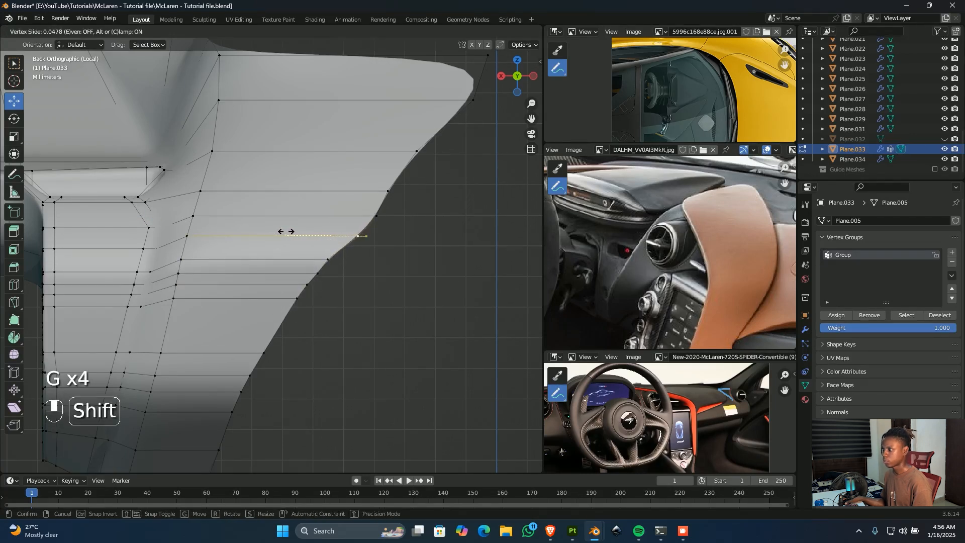
{"action": "left_click", "coordinate": [171, 232]}
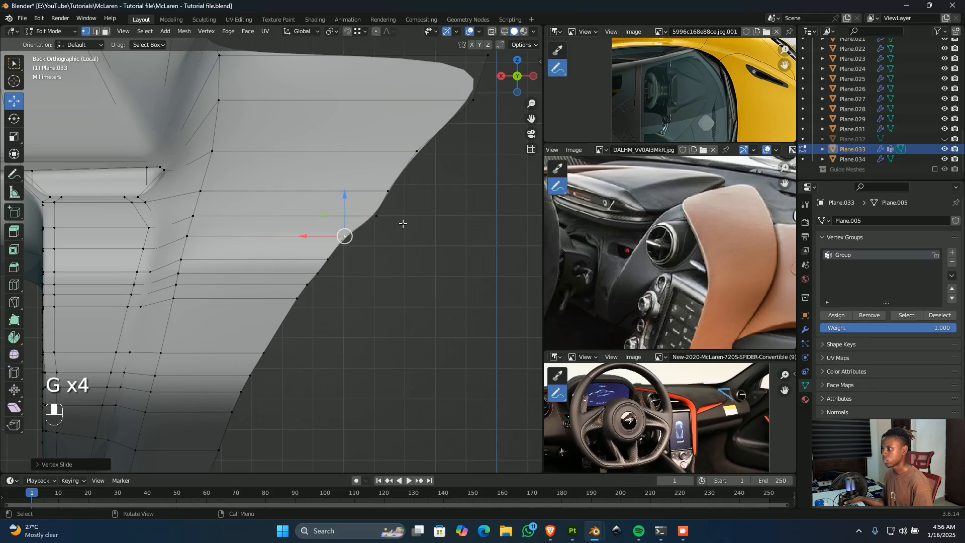
- Slide the fourth edge vertex from the top toward the car's centre with clamping off
{"action": "left_click", "coordinate": [385, 192]}
{"action": "key", "text": "g"}
{"action": "key", "text": "g"}
{"action": "key", "text": "shift"}
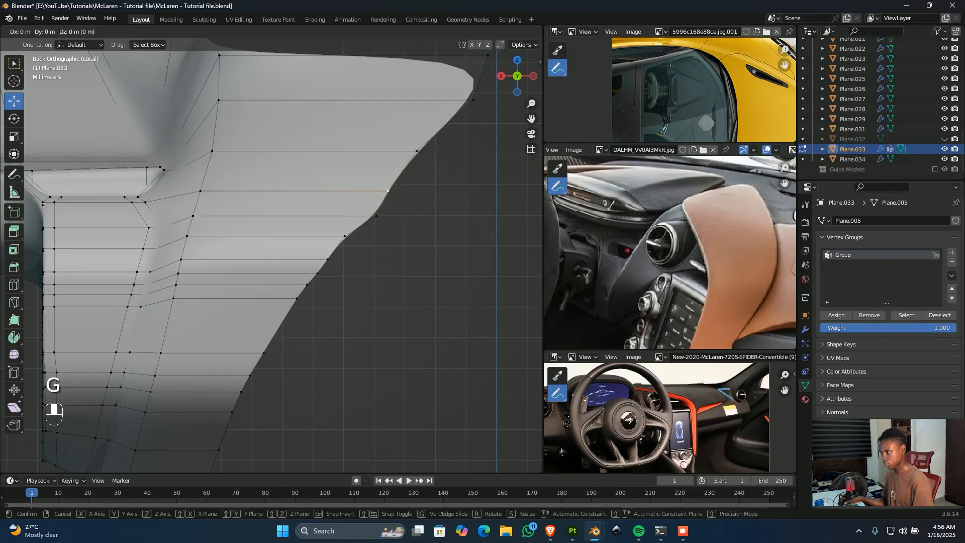
{"action": "key", "text": "shift"}
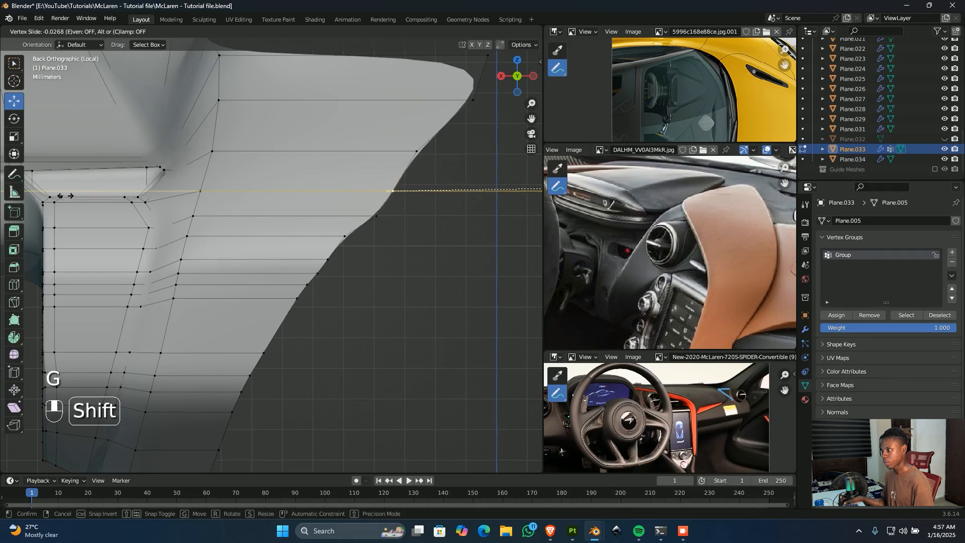
{"action": "left_click", "coordinate": [143, 198], "text": "shift"}
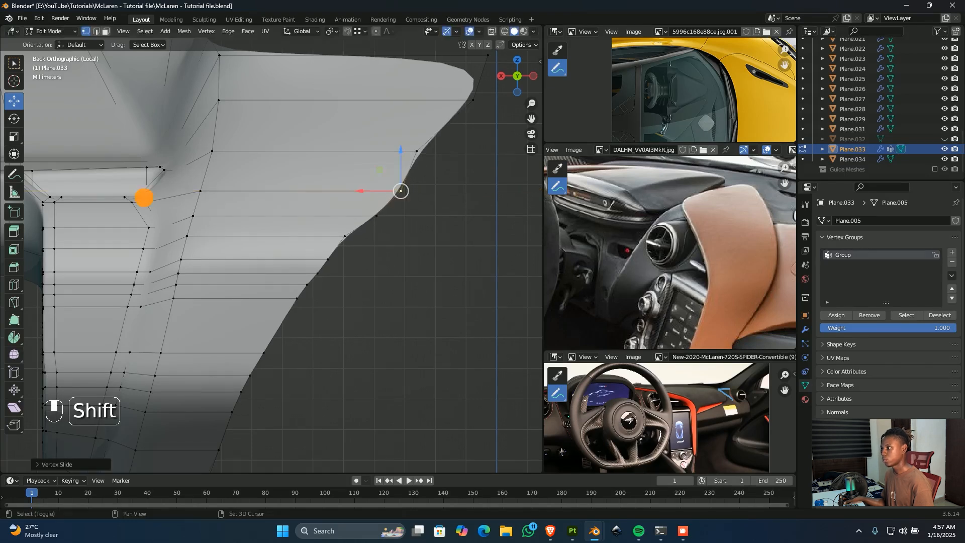
- Slide the third edge vertex further toward the car's centre with clamping off to round the upper outline
{"action": "left_click", "coordinate": [425, 153]}
{"action": "key", "text": "g"}
{"action": "key", "text": "g"}
{"action": "key", "text": "shift"}
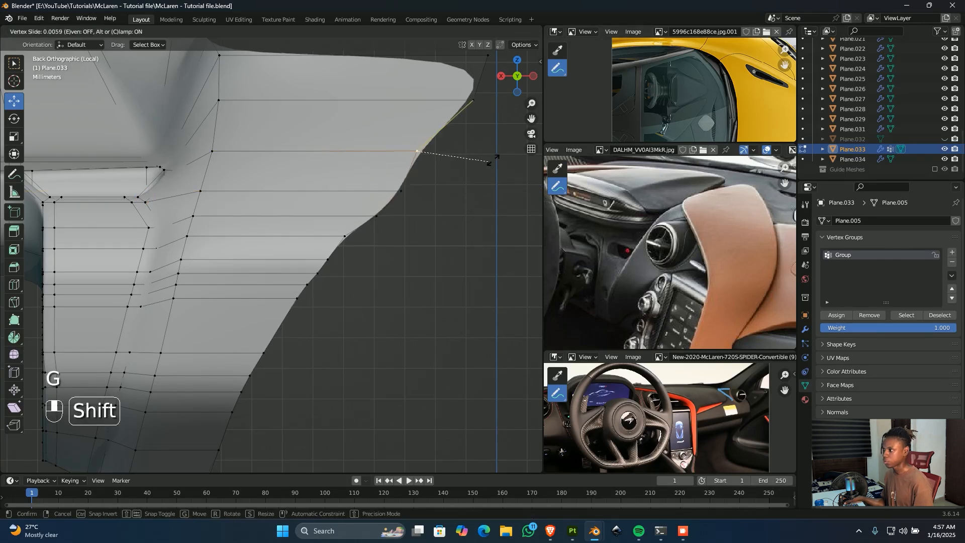
{"action": "key", "text": "shift"}
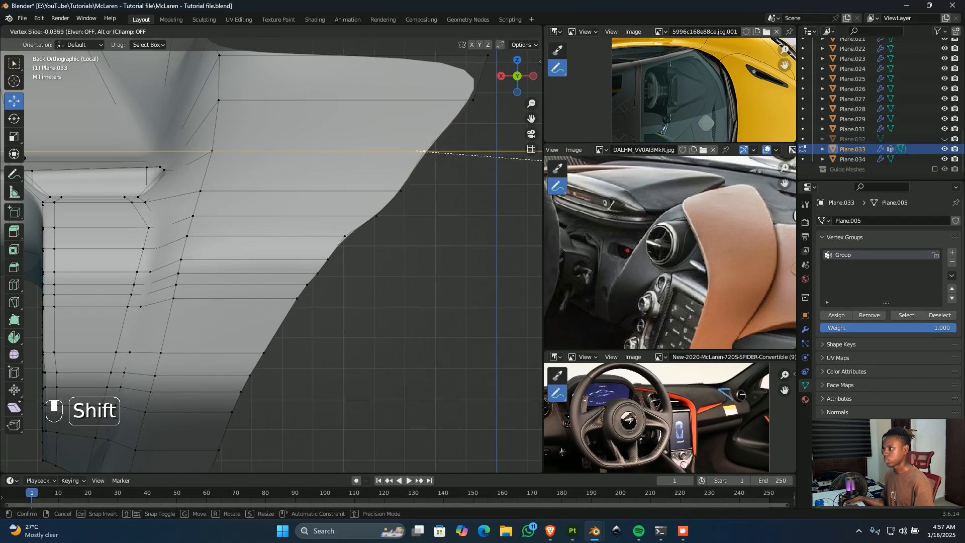
{"action": "left_click", "coordinate": [206, 165]}
- Slide the sixth edge vertex slightly back toward the car's centre with clamping off to remove the dent
{"action": "left_click", "coordinate": [362, 243]}
{"action": "key", "text": "g"}
{"action": "key", "text": "g"}
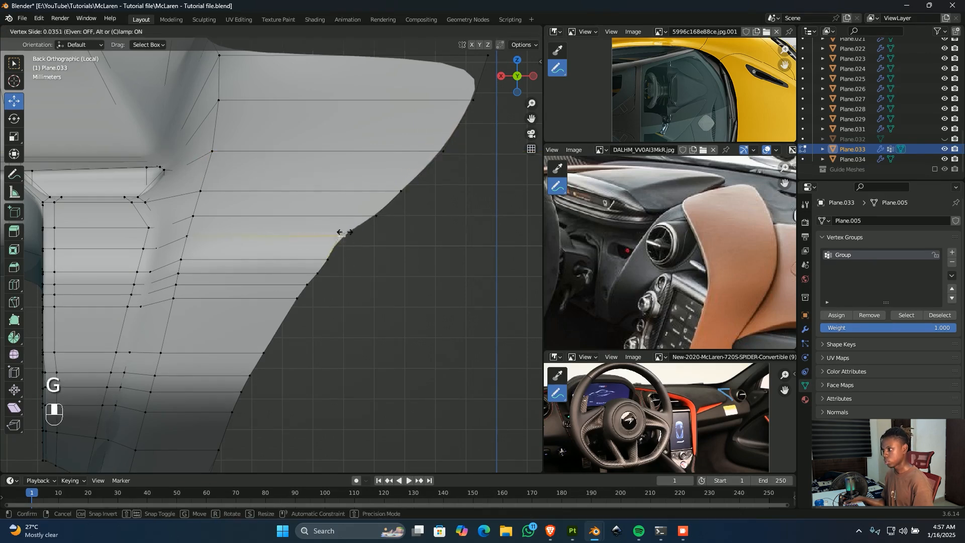
{"action": "key", "text": "shift"}
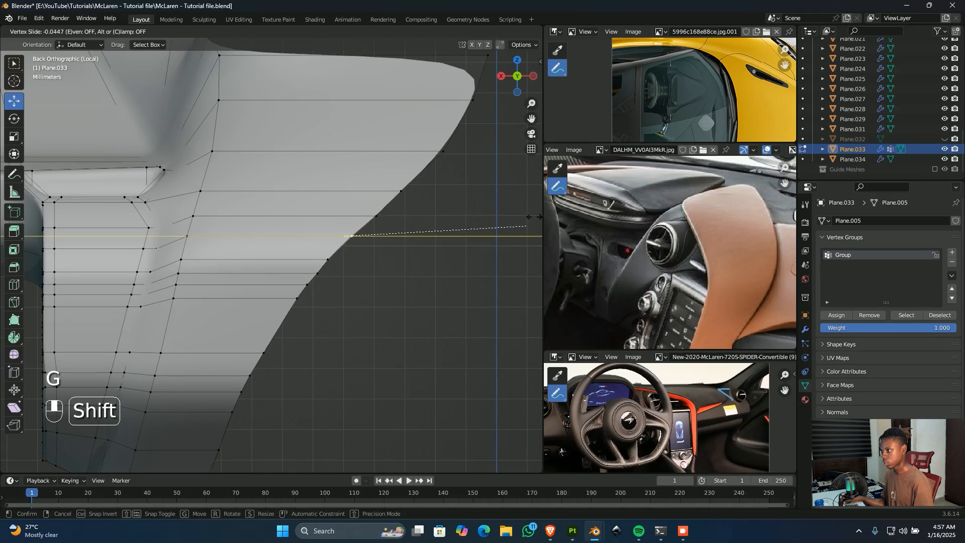
{"action": "left_click", "coordinate": [12, 216]}
{"action": "scroll", "coordinate": [277, 242], "scroll_direction": "down", "scroll_amount": 6}
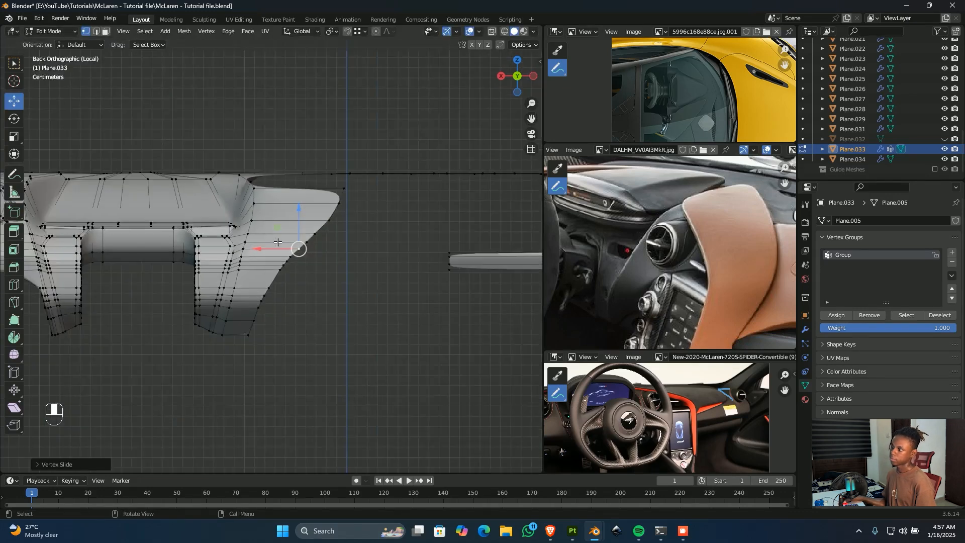
{"action": "scroll", "coordinate": [376, 268], "scroll_direction": "up", "scroll_amount": 8}
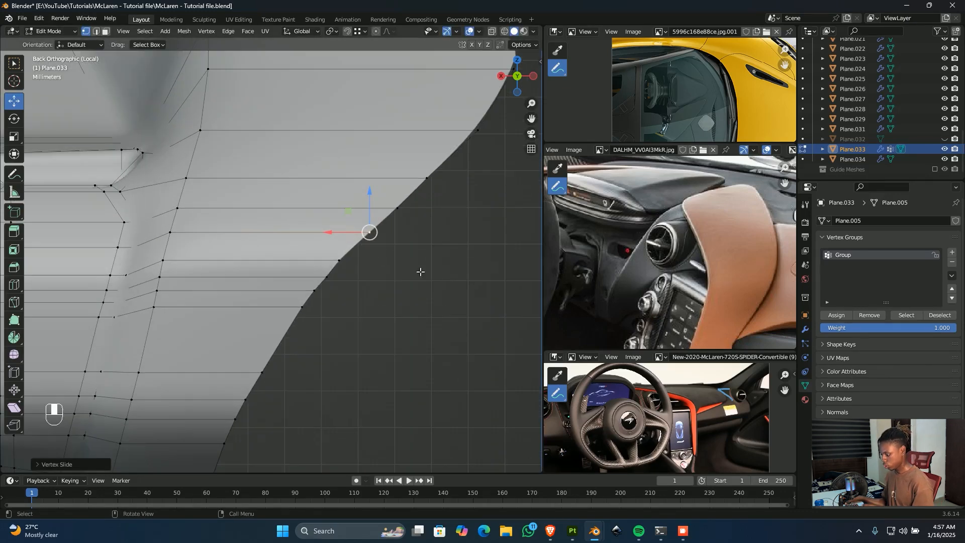
{"action": "key", "text": "g"}
{"action": "key", "text": "g"}
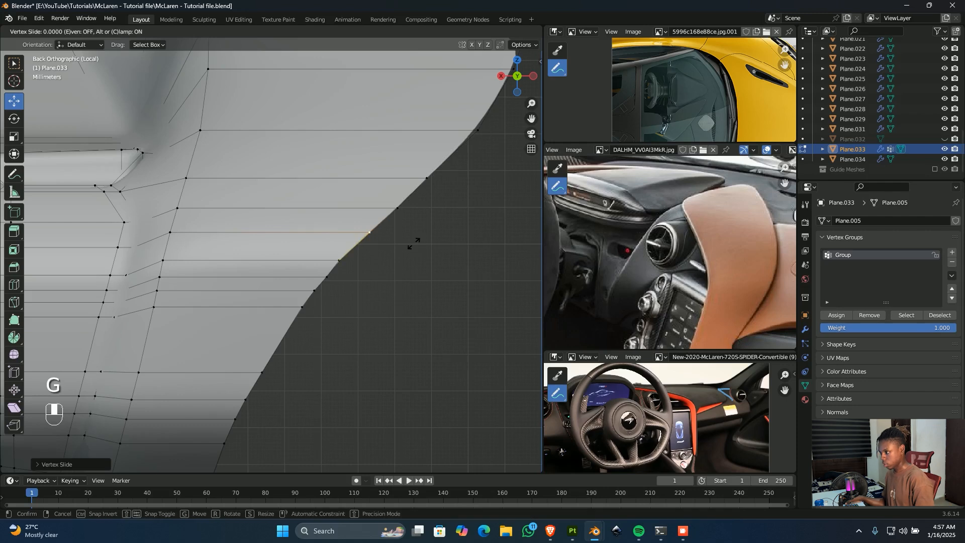
{"action": "key", "text": "shift"}
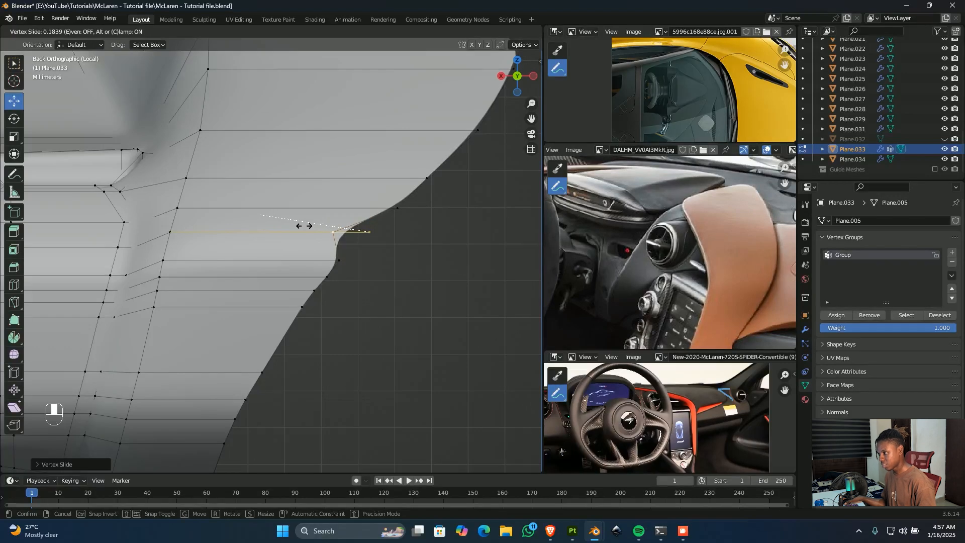
{"action": "key", "text": "shift"}
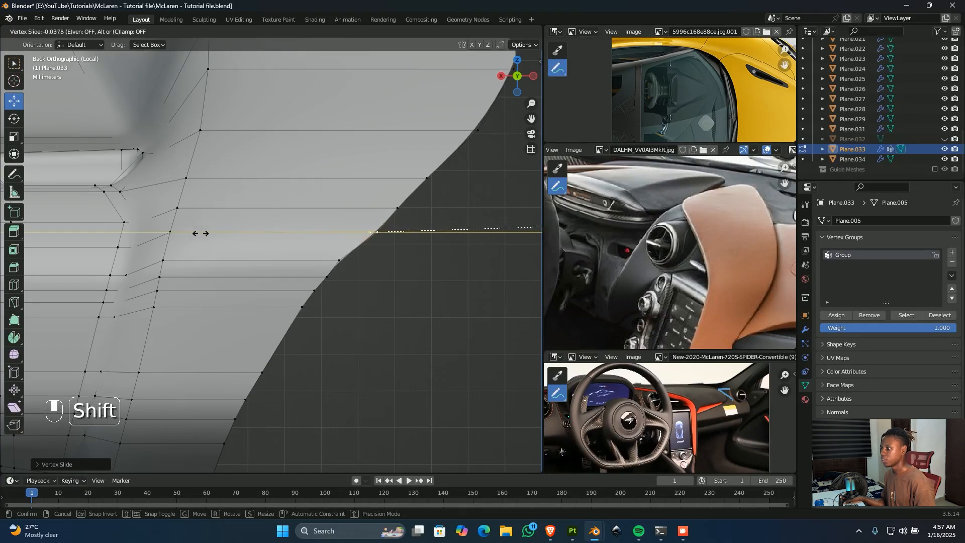
{"action": "right_click", "coordinate": [138, 258]}
{"action": "scroll", "coordinate": [300, 232], "scroll_direction": "down", "scroll_amount": 2}
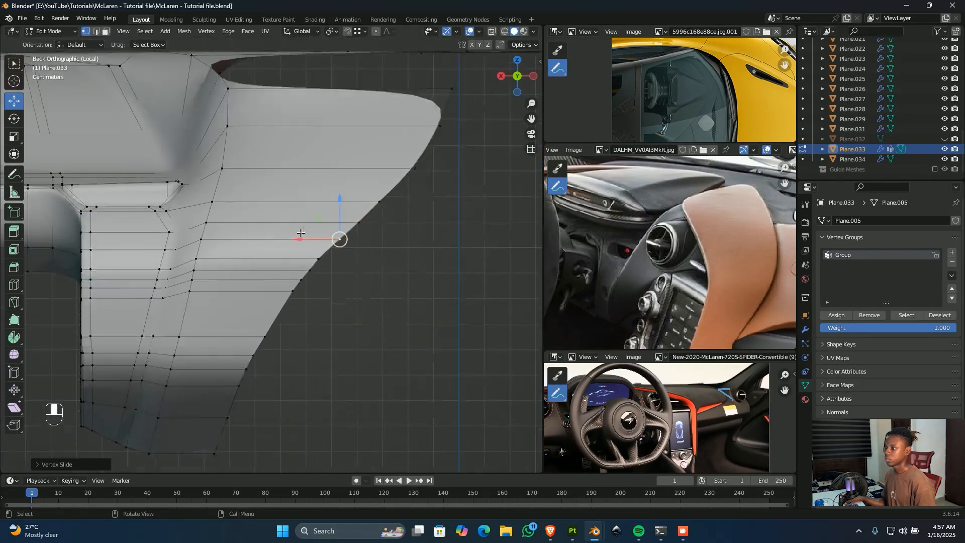
- Select the vent housing's whole side edge loop and shear it slightly in the back view, by about -0.12
{"action": "scroll", "coordinate": [301, 233], "scroll_direction": "down", "scroll_amount": 1}
{"action": "middle_click_drag", "start_coordinate": [315, 345], "coordinate": [362, 276], "text": "shift"}
{"action": "left_click", "coordinate": [325, 199], "text": "alt"}
{"action": "key", "text": "shift+ctrl+alt+s"}
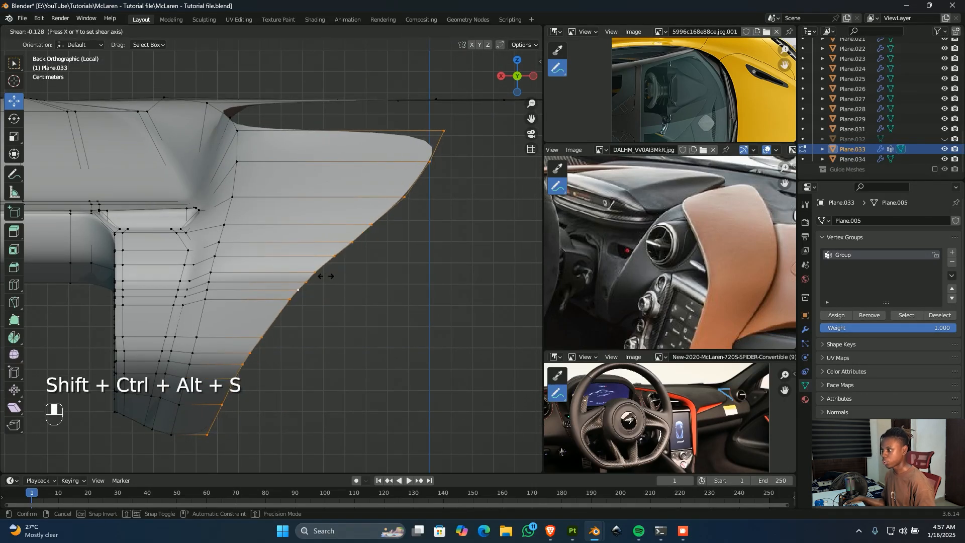
{"action": "key", "text": "shift"}
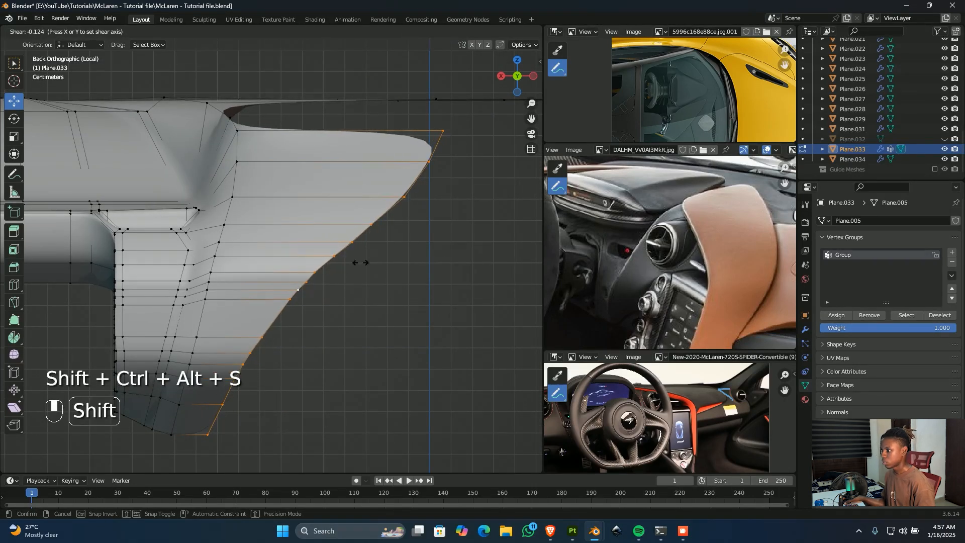
{"action": "left_click", "coordinate": [298, 290]}
{"action": "scroll", "coordinate": [448, 216], "scroll_direction": "down", "scroll_amount": 2}
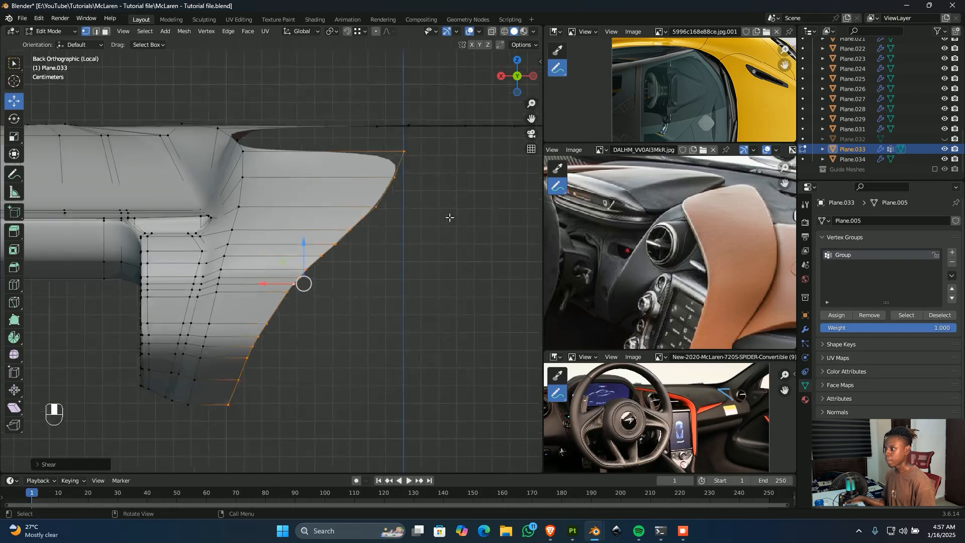
- Examine the vent housing's side edge from several angles in the other Blender window with the finished McLaren.blend model
{"action": "left_click_drag", "start_coordinate": [964, 30], "coordinate": [549, 39]}
{"action": "scroll", "coordinate": [415, 215], "scroll_direction": "up", "scroll_amount": 2}
{"action": "scroll", "coordinate": [349, 301], "scroll_direction": "down", "scroll_amount": 1}
{"action": "middle_click_drag", "start_coordinate": [349, 302], "coordinate": [359, 337]}
{"action": "middle_click_drag", "start_coordinate": [443, 317], "coordinate": [497, 227]}
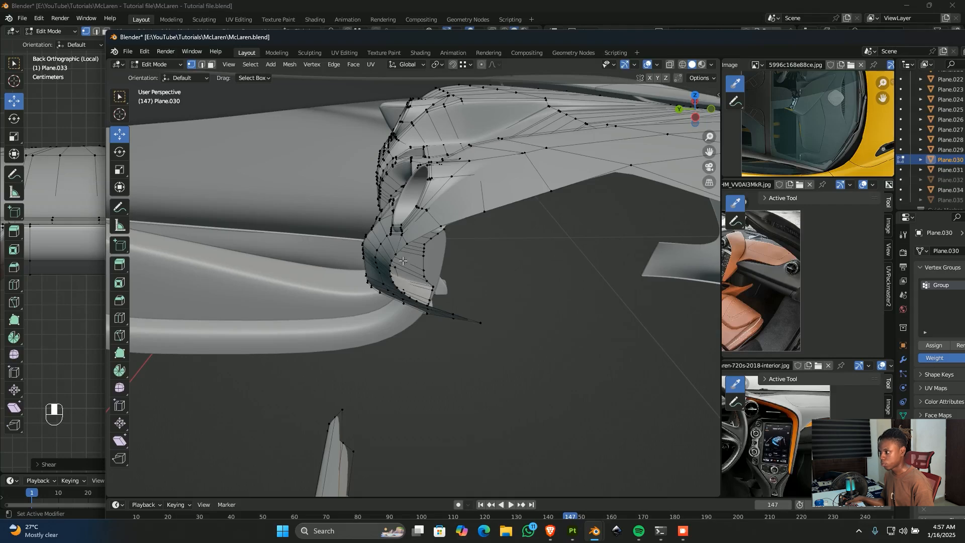
{"action": "middle_click_drag", "start_coordinate": [475, 316], "coordinate": [451, 182]}
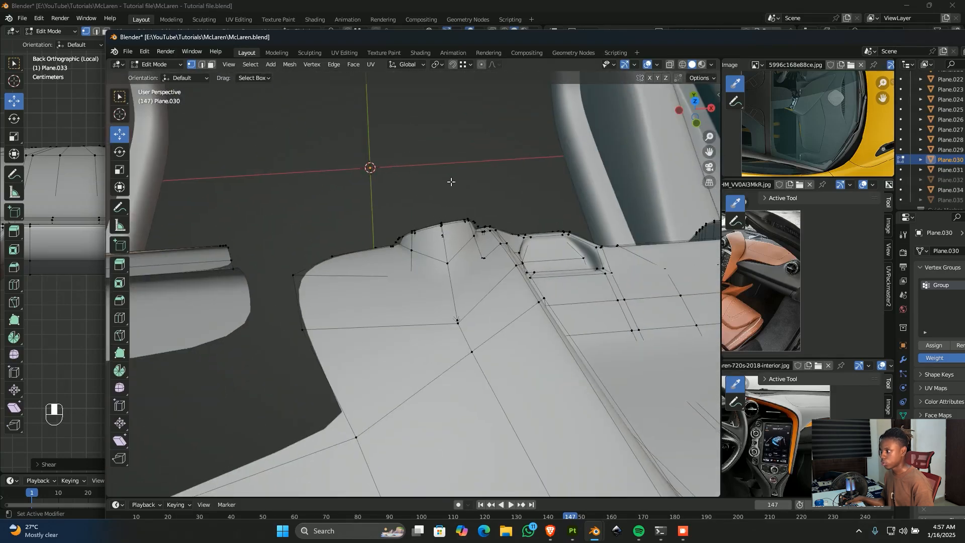
{"action": "mouse_move", "coordinate": [434, 245]}
{"action": "middle_mouse_down"}
{"action": "mouse_move", "coordinate": [453, 251]}
{"action": "mouse_move", "coordinate": [467, 232]}
{"action": "mouse_move", "coordinate": [452, 261]}
{"action": "mouse_move", "coordinate": [434, 249]}
{"action": "middle_mouse_up"}
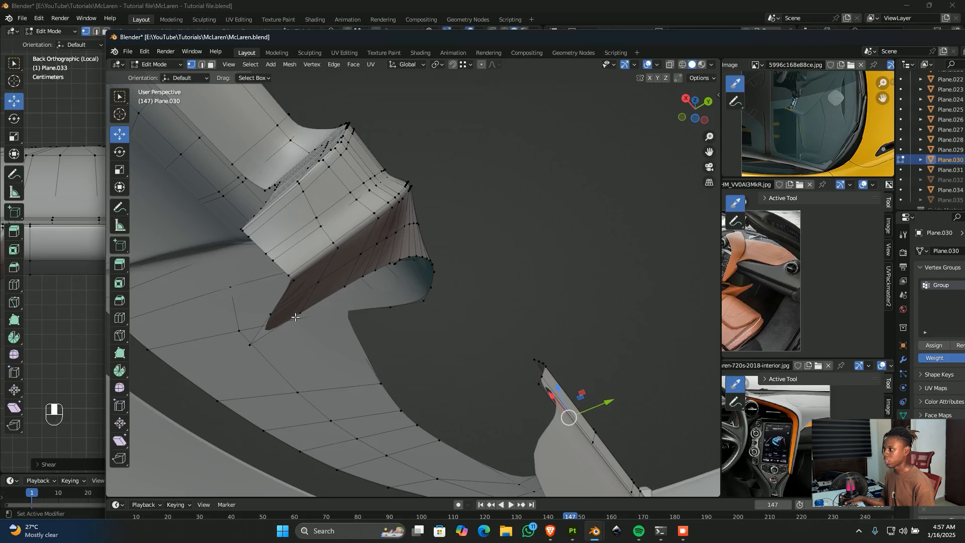
{"action": "middle_click_drag", "start_coordinate": [295, 316], "coordinate": [526, 13]}
{"action": "left_click_drag", "start_coordinate": [583, 37], "coordinate": [964, 116]}
- Move the vent housing's side edge loop along the Y axis toward the windshield
{"action": "middle_click_drag", "start_coordinate": [379, 220], "coordinate": [206, 316]}
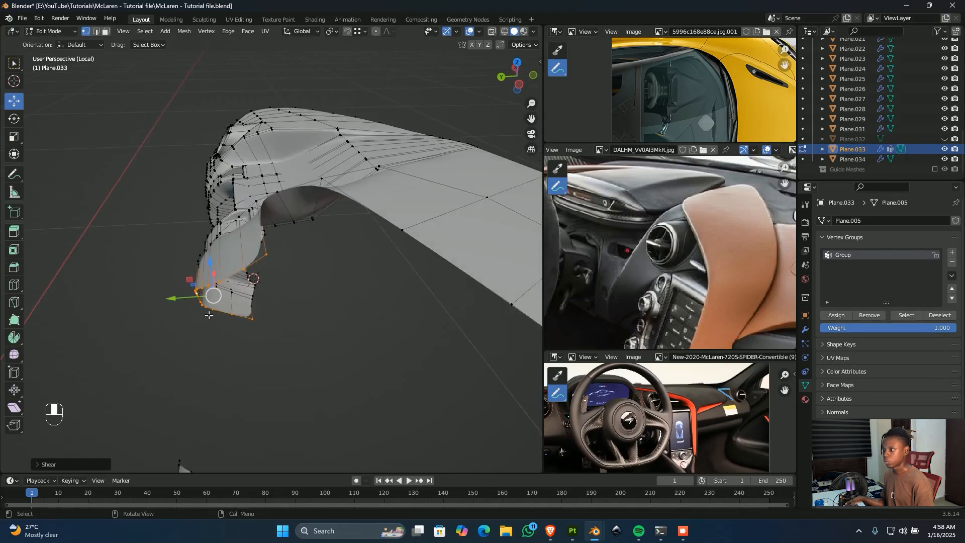
{"action": "scroll", "coordinate": [209, 314], "scroll_direction": "up", "scroll_amount": 2}
{"action": "left_click_drag", "start_coordinate": [140, 326], "coordinate": [201, 327], "text": "shift"}
{"action": "middle_click_drag", "start_coordinate": [201, 327], "coordinate": [291, 281]}
- Shear the side edge loop in a right-side wireframe view so its lower end leans toward the windshield
{"action": "key", "text": "KP_3"}
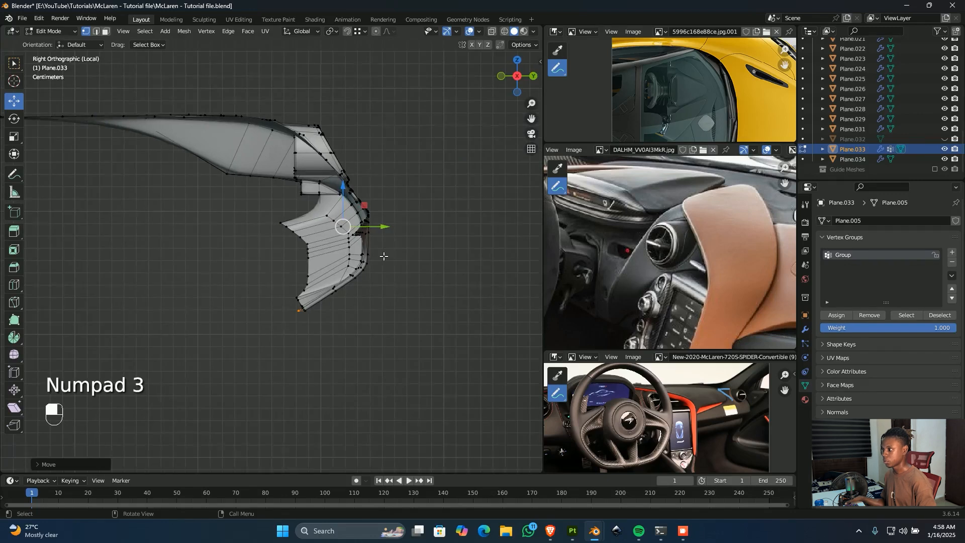
{"action": "scroll", "coordinate": [384, 256], "scroll_direction": "up", "scroll_amount": 2}
{"action": "key", "text": "shift+z"}
{"action": "middle_click_drag", "start_coordinate": [465, 211], "coordinate": [325, 255], "text": "shift"}
{"action": "key", "text": "ctrl+alt+shift+s"}
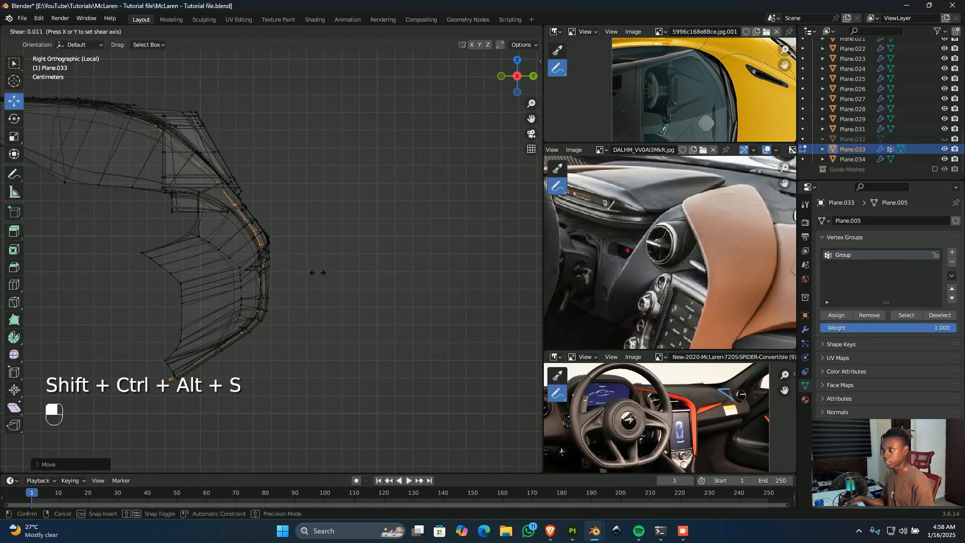
{"action": "left_click", "coordinate": [265, 236]}
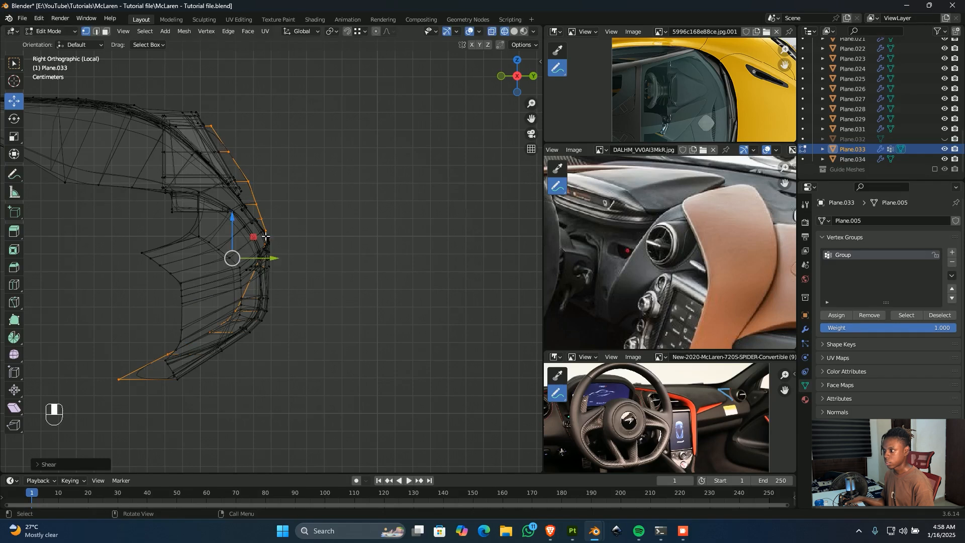
- Move the sheared edge loop further along Y toward the windshield and correct its tilt with a shear of about 0.056
{"action": "left_click_drag", "start_coordinate": [268, 259], "coordinate": [69, 267], "text": "shift"}
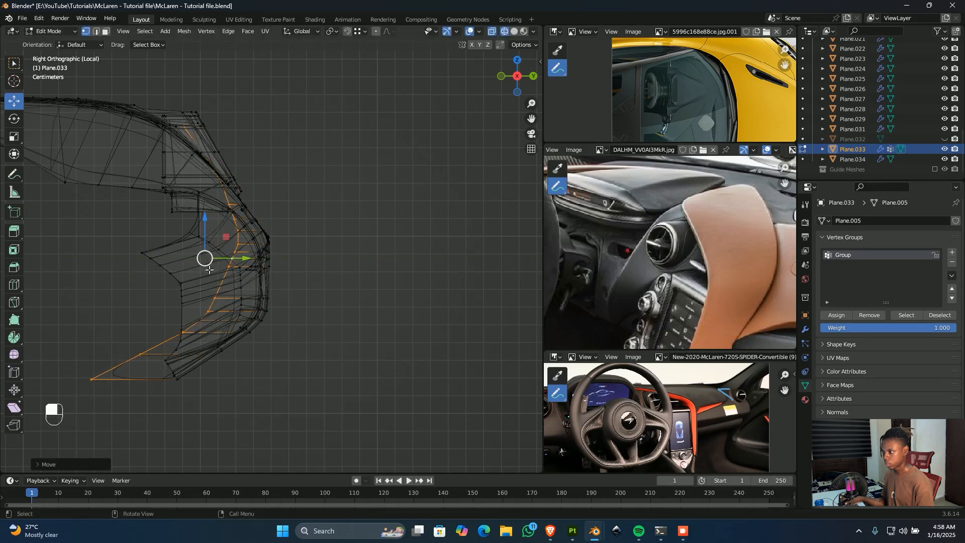
{"action": "key", "text": "shift+ctrl+alt+s"}
{"action": "left_click", "coordinate": [222, 262]}
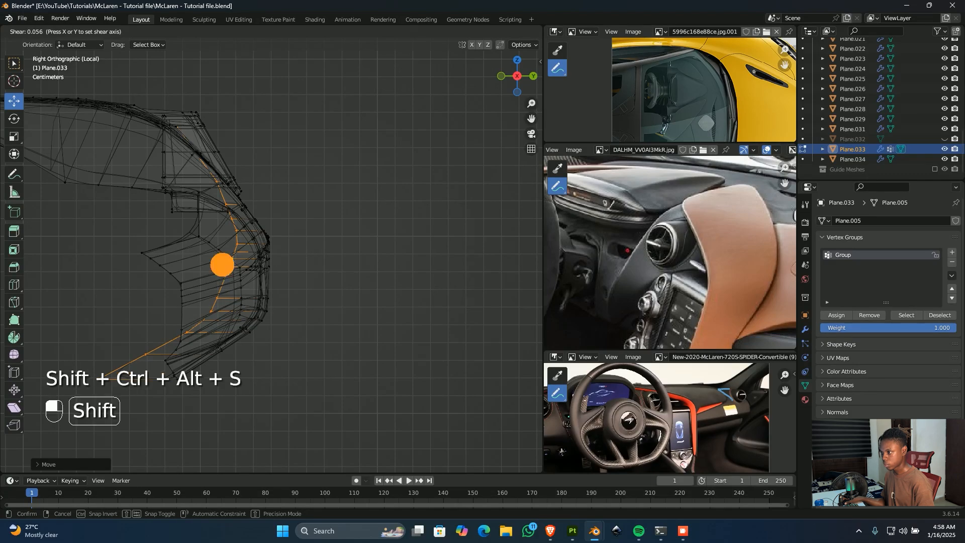
{"action": "mouse_move", "coordinate": [205, 256]}
{"action": "middle_mouse_down"}
{"action": "mouse_move", "coordinate": [215, 224]}
{"action": "mouse_move", "coordinate": [224, 274]}
{"action": "mouse_move", "coordinate": [281, 262]}
{"action": "mouse_move", "coordinate": [198, 270]}
{"action": "mouse_move", "coordinate": [342, 225]}
{"action": "mouse_move", "coordinate": [303, 241]}
{"action": "mouse_move", "coordinate": [425, 303]}
{"action": "mouse_move", "coordinate": [357, 334]}
{"action": "mouse_move", "coordinate": [301, 322]}
{"action": "mouse_move", "coordinate": [236, 329]}
{"action": "middle_mouse_up"}
{"action": "key", "text": "shift+z"}
{"action": "scroll", "coordinate": [341, 225], "scroll_direction": "up", "scroll_amount": 2}
{"action": "middle_click_drag", "start_coordinate": [351, 309], "coordinate": [407, 320]}
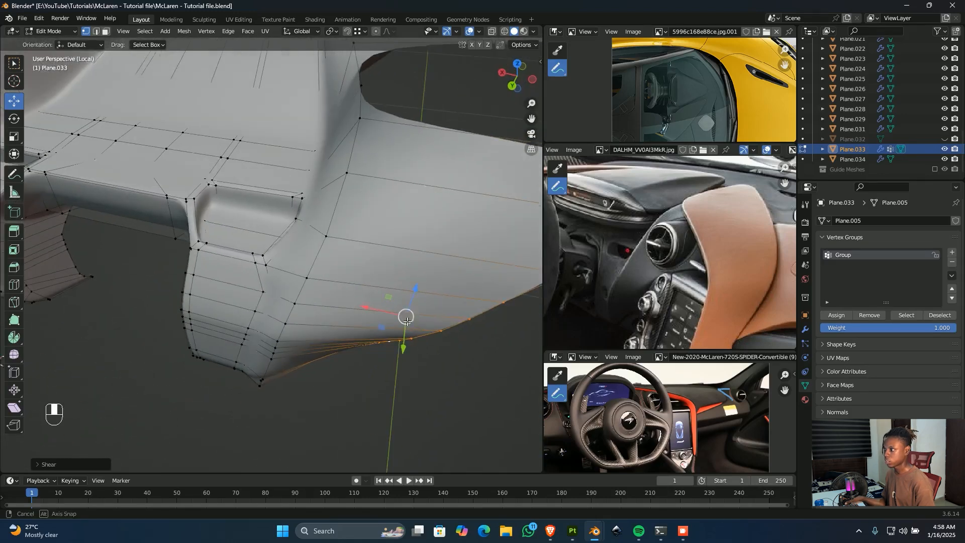
{"action": "middle_click_drag", "start_coordinate": [365, 211], "coordinate": [372, 267]}
- Leave local view and compare the side edge loop with the top-view interior image and the vent photo in wireframe
{"action": "key", "text": "KP_7"}
{"action": "key", "text": "slash"}
{"action": "key", "text": "KP_7"}
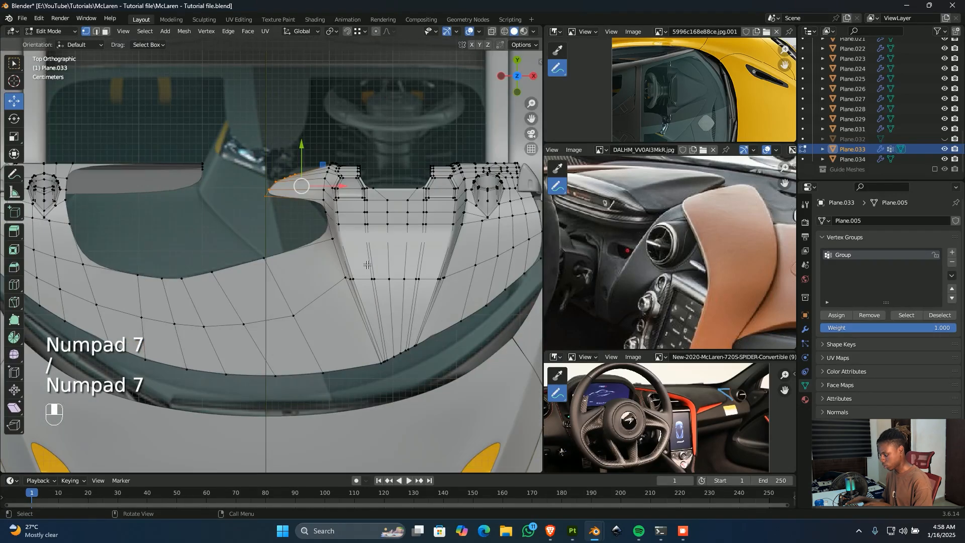
{"action": "scroll", "coordinate": [366, 260], "scroll_direction": "up", "scroll_amount": 3}
{"action": "key", "text": "shift+z"}
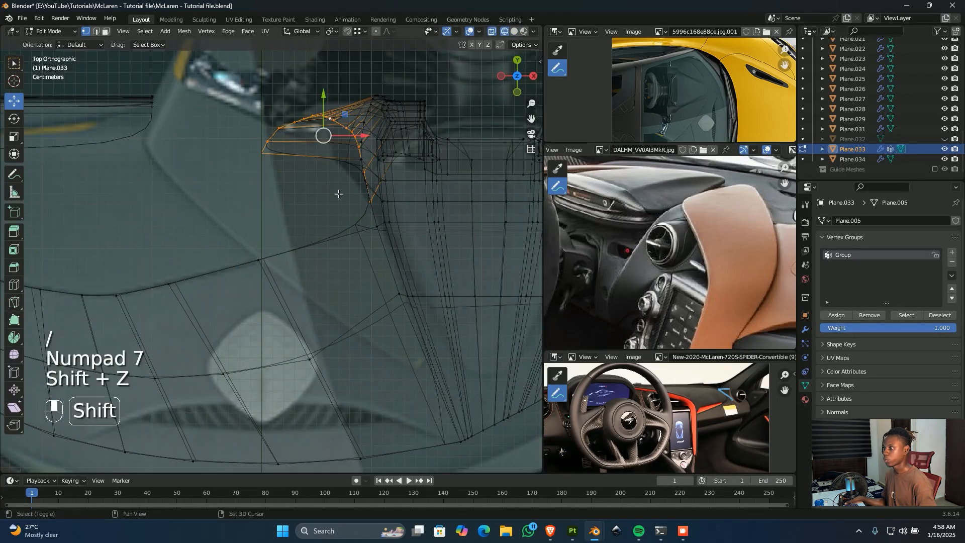
{"action": "middle_click_drag", "start_coordinate": [339, 194], "coordinate": [359, 309], "text": "shift"}
{"action": "scroll", "coordinate": [373, 256], "scroll_direction": "up", "scroll_amount": 3}
{"action": "middle_click_drag", "start_coordinate": [371, 251], "coordinate": [363, 257], "text": "shift"}
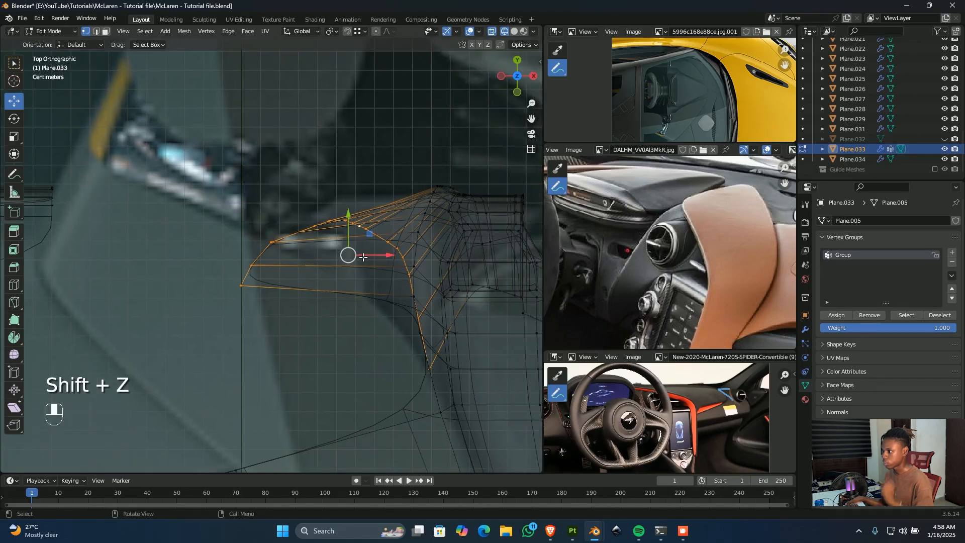
{"action": "scroll", "coordinate": [309, 231], "scroll_direction": "up", "scroll_amount": 3}
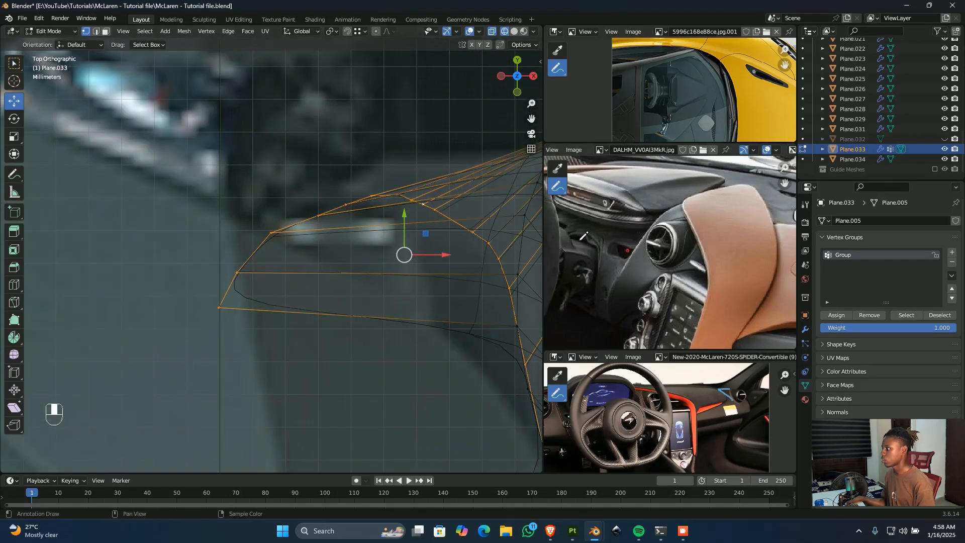
{"action": "scroll", "coordinate": [652, 238], "scroll_direction": "up", "scroll_amount": 2}
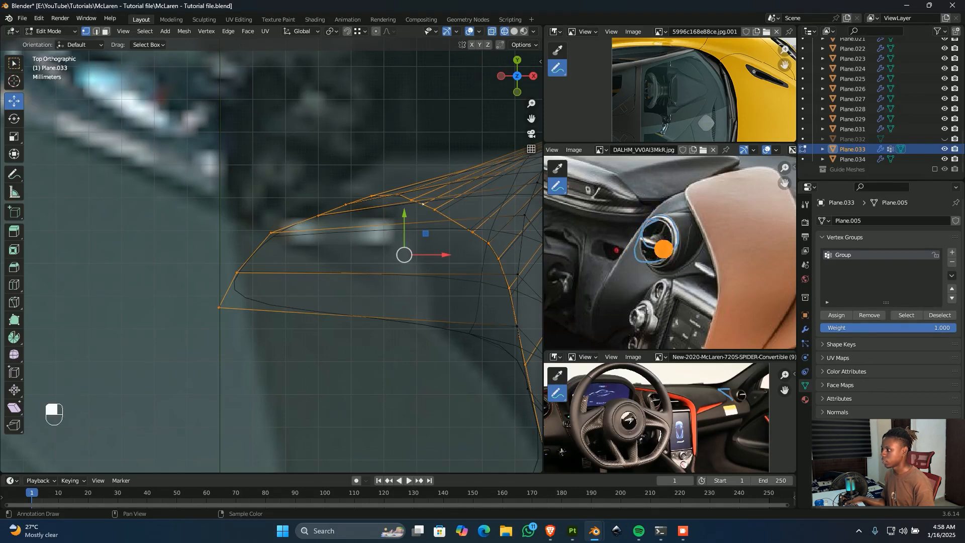
- Circle the round air vent in the reference photo with an annotation stroke and undo it
{"action": "mouse_move", "coordinate": [663, 249]}
{"action": "left_mouse_down"}
{"action": "mouse_move", "coordinate": [653, 268]}
{"action": "mouse_move", "coordinate": [653, 215]}
{"action": "mouse_move", "coordinate": [657, 239]}
{"action": "left_mouse_up"}
{"action": "key", "text": "ctrl+z"}
{"action": "key", "text": "ctrl+shift+z"}
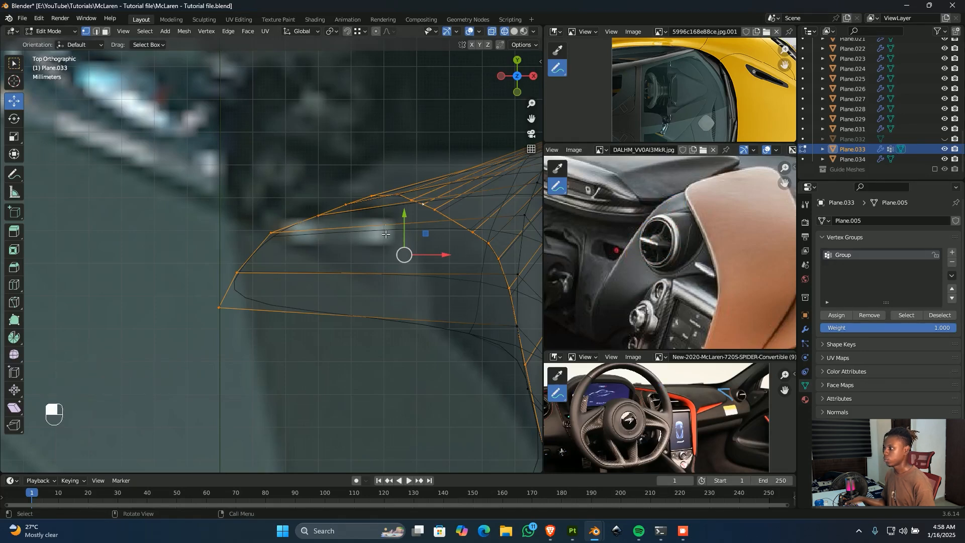
- Shift the side edge loop slightly toward the cabin in the top wireframe view, using the interior reference image
{"action": "mouse_move", "coordinate": [385, 290]}
{"action": "middle_mouse_down"}
{"action": "mouse_move", "coordinate": [242, 274]}
{"action": "mouse_move", "coordinate": [321, 327]}
{"action": "mouse_move", "coordinate": [224, 343]}
{"action": "middle_mouse_up"}
{"action": "key", "text": "shift+z"}
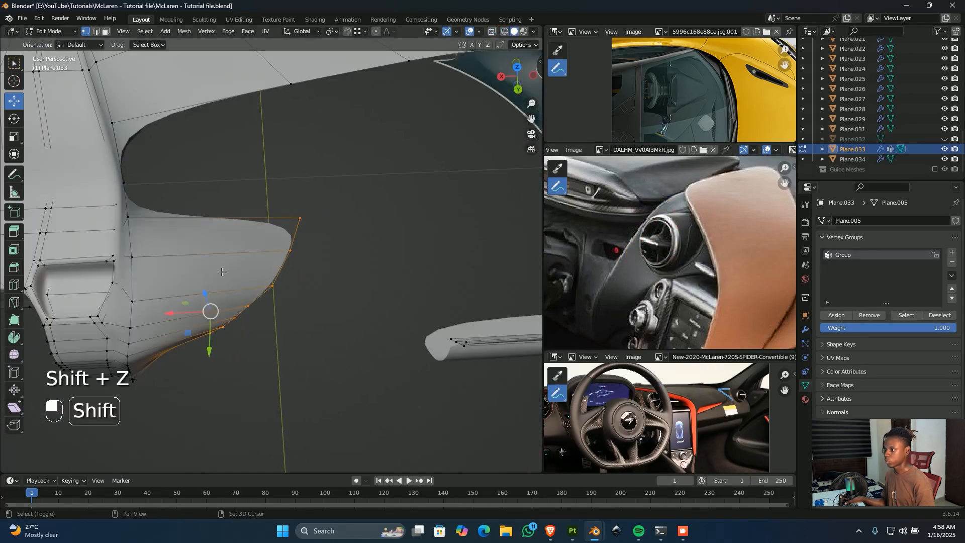
{"action": "key", "text": "KP_7"}
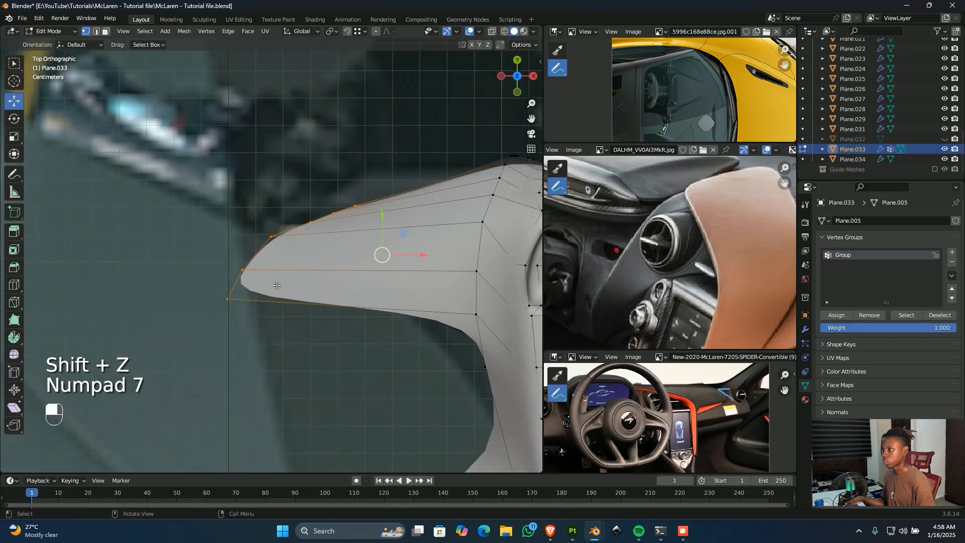
{"action": "key", "text": "shift+z"}
{"action": "mouse_move", "coordinate": [382, 255]}
{"action": "left_mouse_down"}
{"action": "mouse_move", "coordinate": [366, 257]}
{"action": "mouse_move", "coordinate": [378, 258]}
{"action": "left_mouse_up"}
{"action": "left_click_drag", "start_coordinate": [368, 221], "coordinate": [395, 165]}
- Isolate the dash panel in local view and frame its side edge loop in a right-side wireframe view
{"action": "scroll", "coordinate": [445, 281], "scroll_direction": "down", "scroll_amount": 4}
{"action": "key", "text": "shift+z"}
{"action": "mouse_move", "coordinate": [451, 290]}
{"action": "middle_mouse_down"}
{"action": "mouse_move", "coordinate": [281, 332]}
{"action": "mouse_move", "coordinate": [217, 248]}
{"action": "mouse_move", "coordinate": [264, 242]}
{"action": "mouse_move", "coordinate": [230, 275]}
{"action": "mouse_move", "coordinate": [322, 290]}
{"action": "middle_mouse_up"}
{"action": "scroll", "coordinate": [266, 283], "scroll_direction": "up", "scroll_amount": 1}
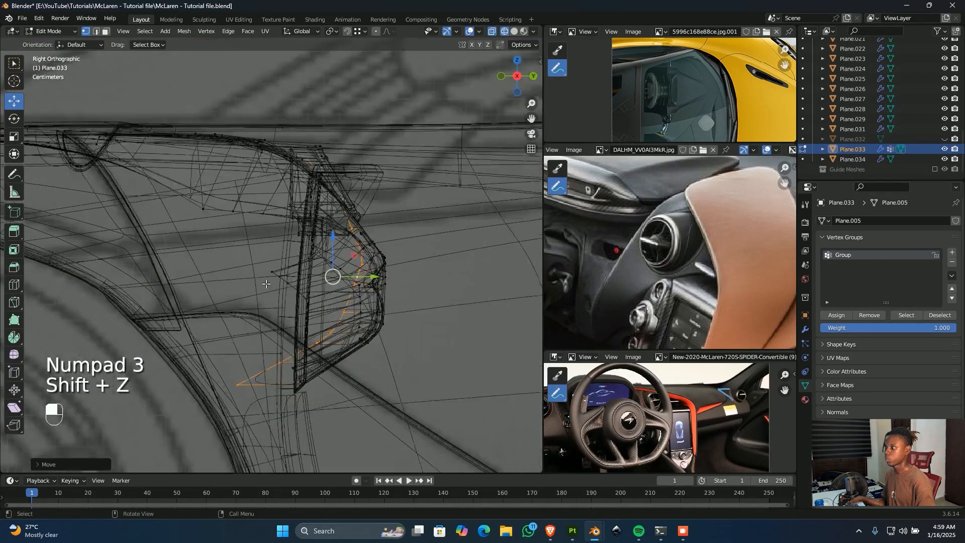
{"action": "middle_click_drag", "start_coordinate": [353, 265], "coordinate": [271, 222], "text": "shift"}
{"action": "scroll", "coordinate": [271, 236], "scroll_direction": "up", "scroll_amount": 2}
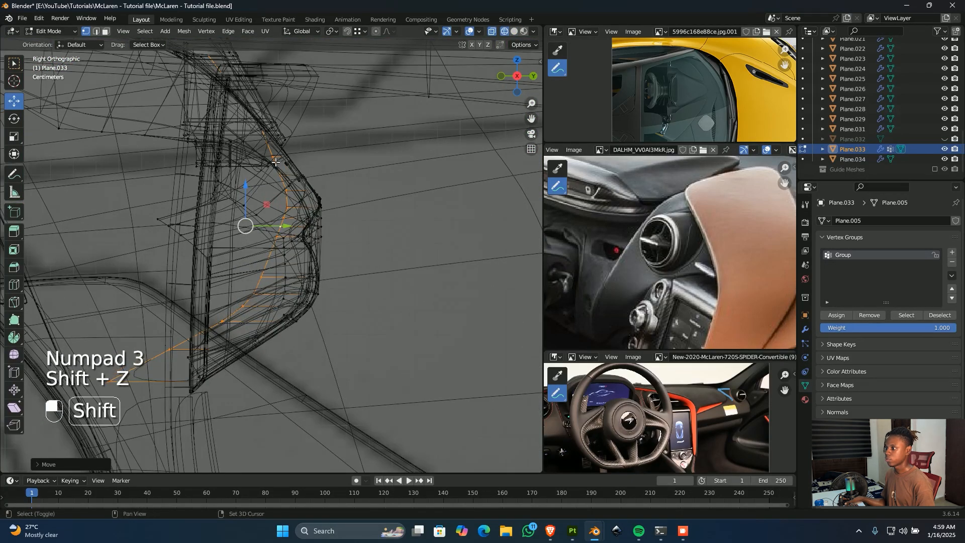
{"action": "middle_click_drag", "start_coordinate": [302, 138], "coordinate": [336, 170], "text": "shift"}
{"action": "key", "text": "slash"}
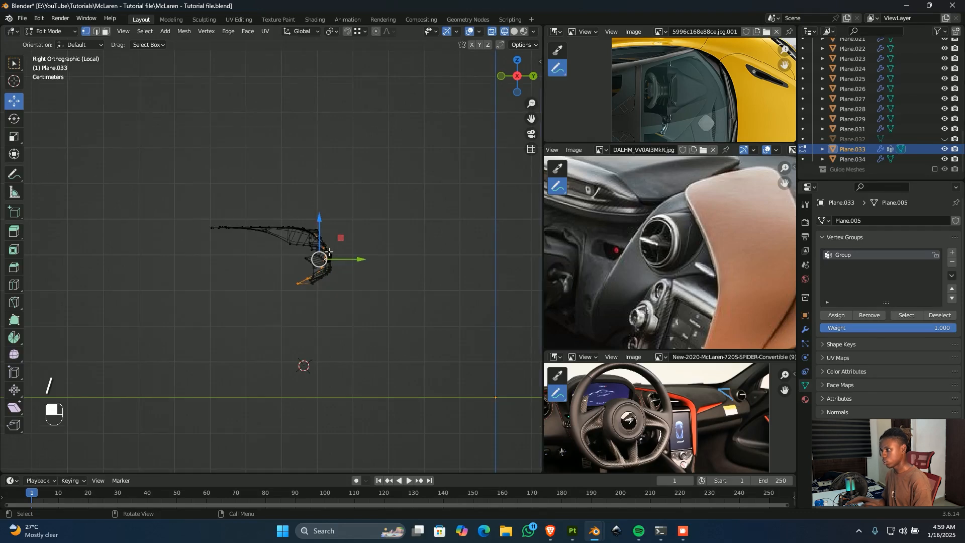
{"action": "scroll", "coordinate": [332, 254], "scroll_direction": "up", "scroll_amount": 3}
{"action": "scroll", "coordinate": [230, 136], "scroll_direction": "up", "scroll_amount": 2}
{"action": "middle_click_drag", "start_coordinate": [472, 185], "coordinate": [304, 175], "text": "shift"}
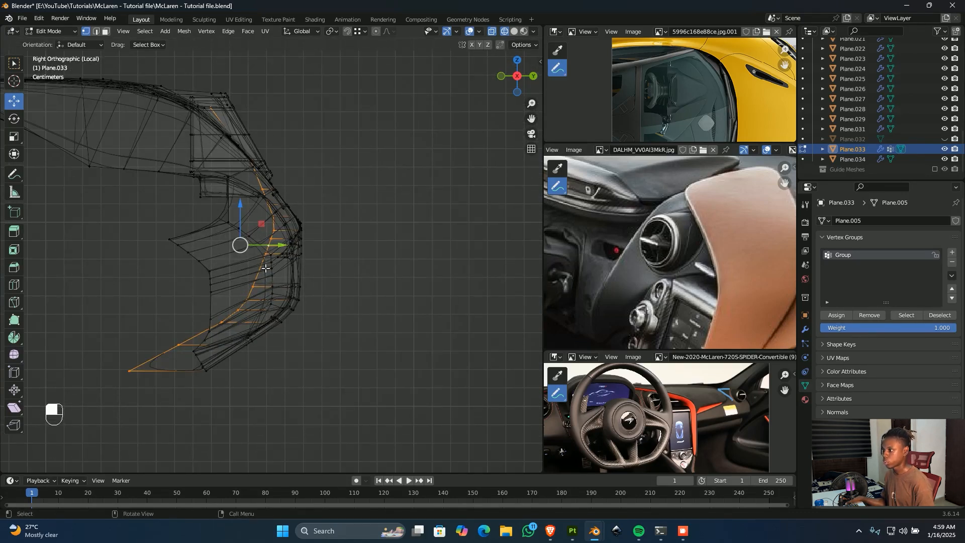
- Hide all of the panel's geometry except the selected side edge loop and frame the loop from the right
{"action": "scroll", "coordinate": [282, 278], "scroll_direction": "up", "scroll_amount": 2}
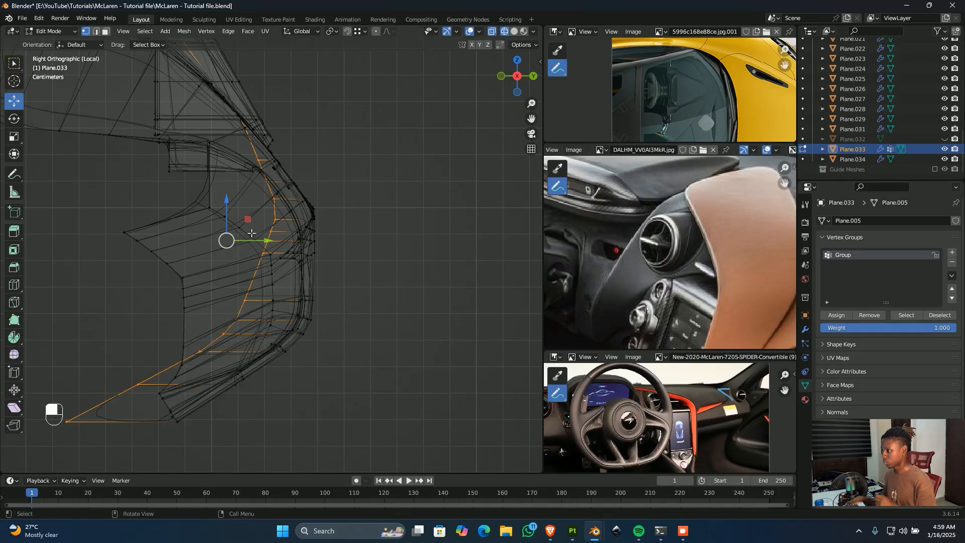
{"action": "scroll", "coordinate": [252, 233], "scroll_direction": "up", "scroll_amount": 3}
{"action": "middle_click_drag", "start_coordinate": [262, 348], "coordinate": [332, 264], "text": "shift"}
{"action": "scroll", "coordinate": [332, 264], "scroll_direction": "up", "scroll_amount": 2}
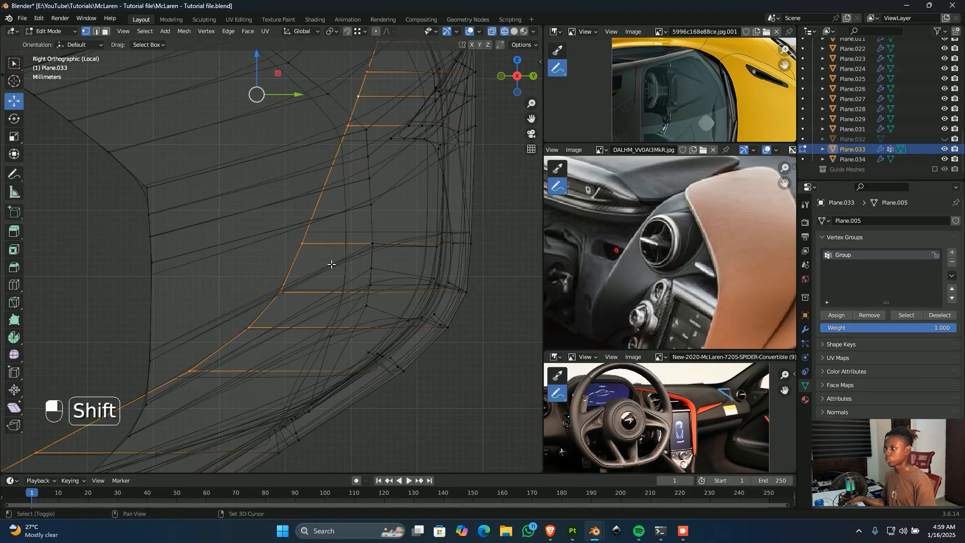
{"action": "scroll", "coordinate": [331, 264], "scroll_direction": "down", "scroll_amount": 2}
{"action": "middle_click_drag", "start_coordinate": [421, 284], "coordinate": [419, 322]}
{"action": "key", "text": "ctrl+i"}
{"action": "key", "text": "h"}
{"action": "key", "text": "KP_3"}
{"action": "scroll", "coordinate": [419, 322], "scroll_direction": "up", "scroll_amount": 2}
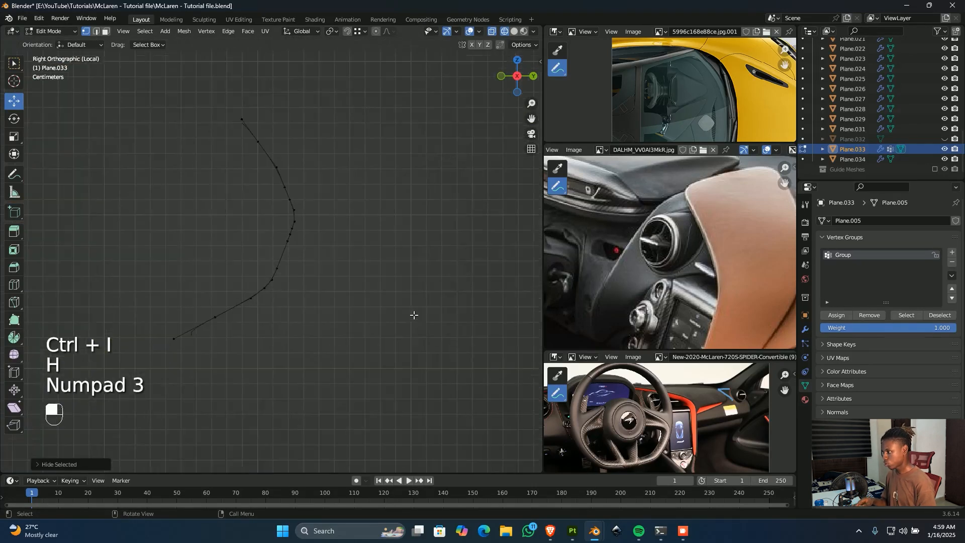
{"action": "middle_click_drag", "start_coordinate": [327, 318], "coordinate": [387, 297], "text": "shift"}
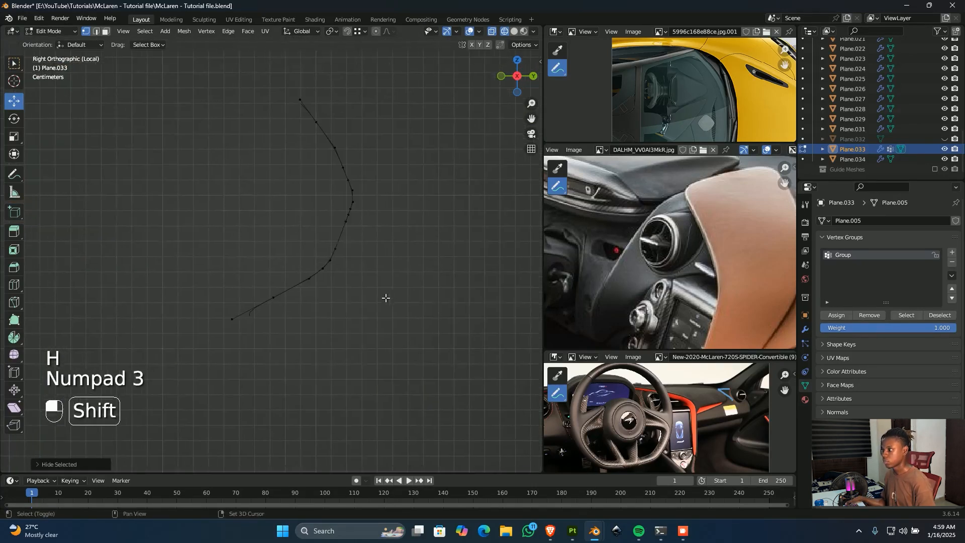
- Move the two vertices at the widest point of the side edge loop slightly toward -Y to flatten the sharp bend
{"action": "scroll", "coordinate": [392, 265], "scroll_direction": "up", "scroll_amount": 3}
{"action": "middle_click_drag", "start_coordinate": [434, 183], "coordinate": [404, 215], "text": "shift"}
{"action": "scroll", "coordinate": [362, 211], "scroll_direction": "up", "scroll_amount": 2}
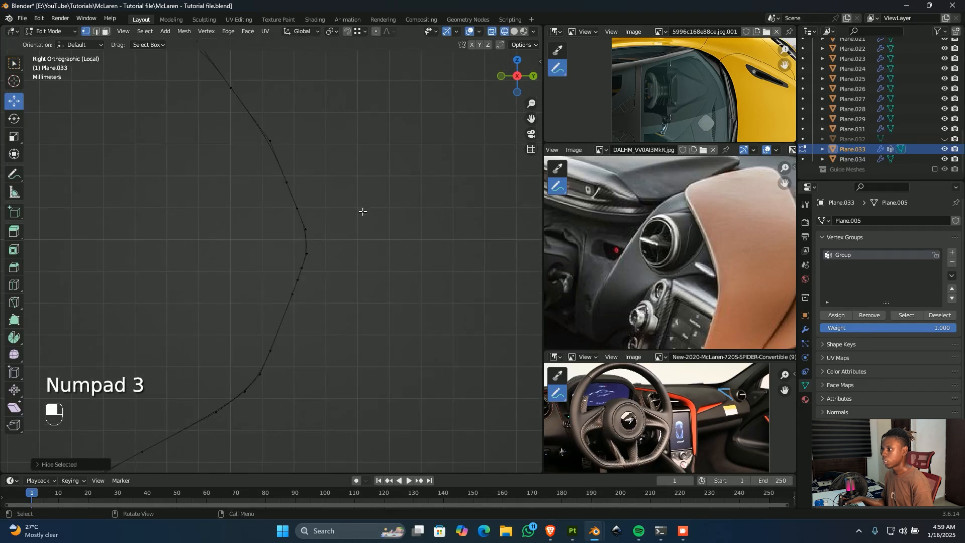
{"action": "left_click_drag", "start_coordinate": [362, 210], "coordinate": [299, 248]}
{"action": "scroll", "coordinate": [319, 255], "scroll_direction": "up", "scroll_amount": 4}
{"action": "middle_click_drag", "start_coordinate": [352, 264], "coordinate": [352, 279], "text": "shift"}
{"action": "scroll", "coordinate": [396, 288], "scroll_direction": "down", "scroll_amount": 3}
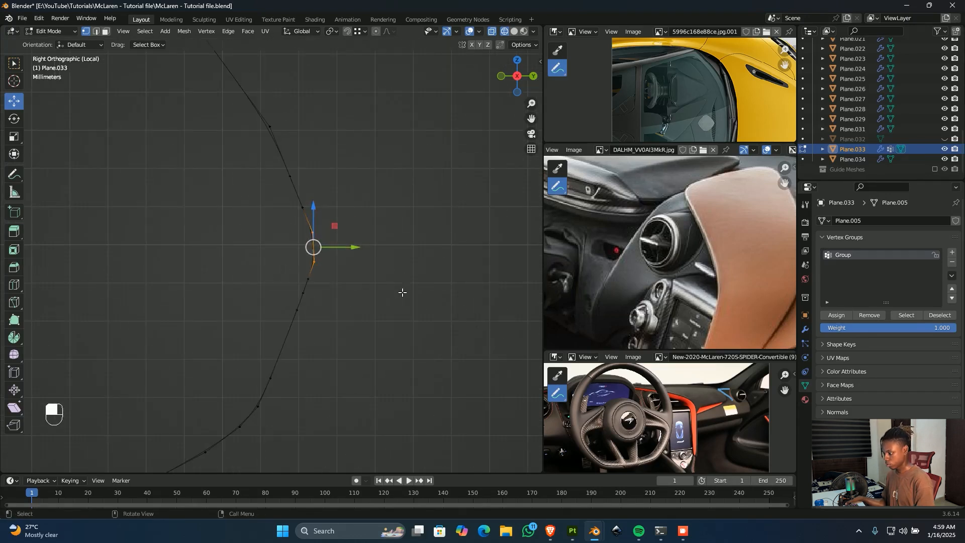
{"action": "key", "text": "g"}
{"action": "left_click", "coordinate": [296, 266]}
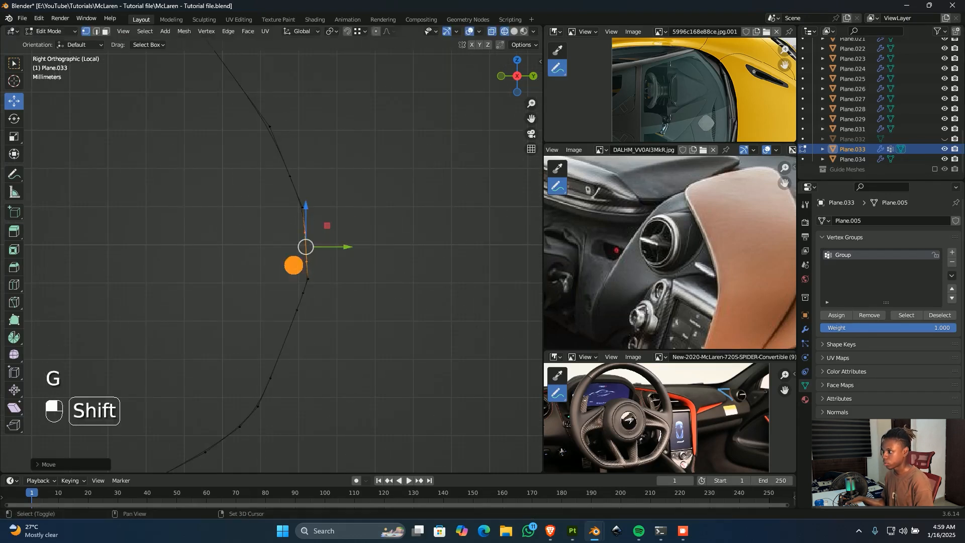
- Rotate the two vertices just below the loop's widest point and nudge the upper one slightly toward -Y
{"action": "left_click", "coordinate": [301, 296]}
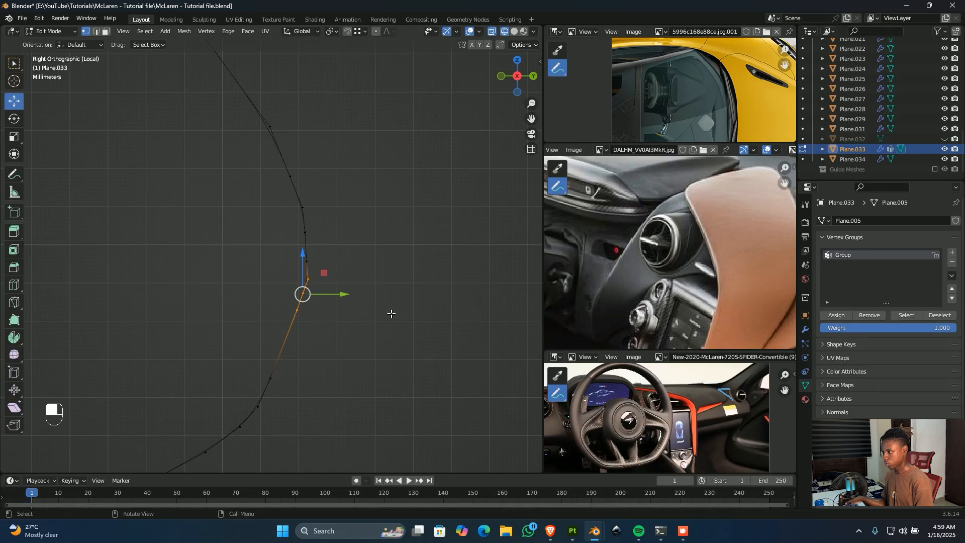
{"action": "key", "text": "r"}
{"action": "left_click", "coordinate": [289, 130]}
{"action": "scroll", "coordinate": [323, 288], "scroll_direction": "up", "scroll_amount": 3}
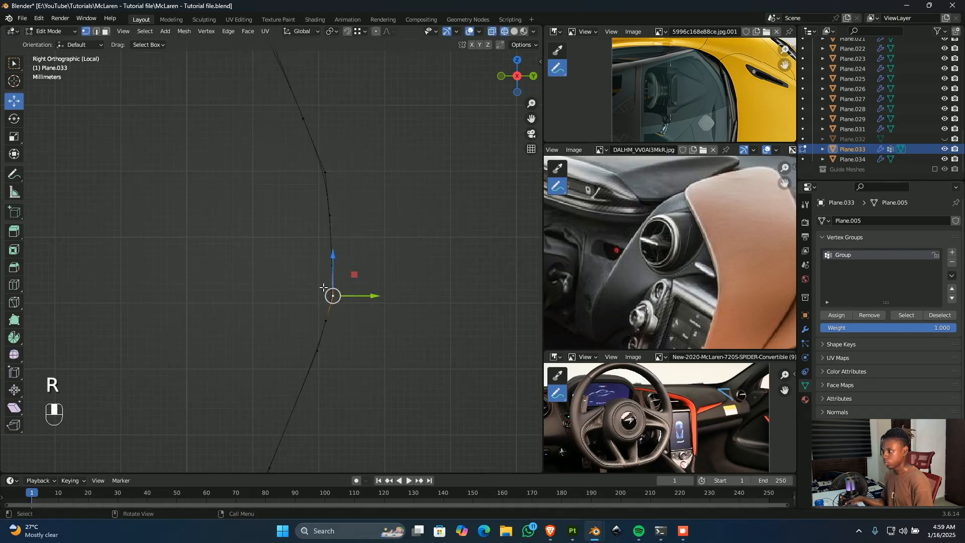
{"action": "left_click_drag", "start_coordinate": [377, 296], "coordinate": [374, 296]}
- Move the vertex at the start of the lower bend toward +Y and slide the vertex above it down the loop
{"action": "middle_click_drag", "start_coordinate": [375, 353], "coordinate": [382, 204], "text": "shift"}
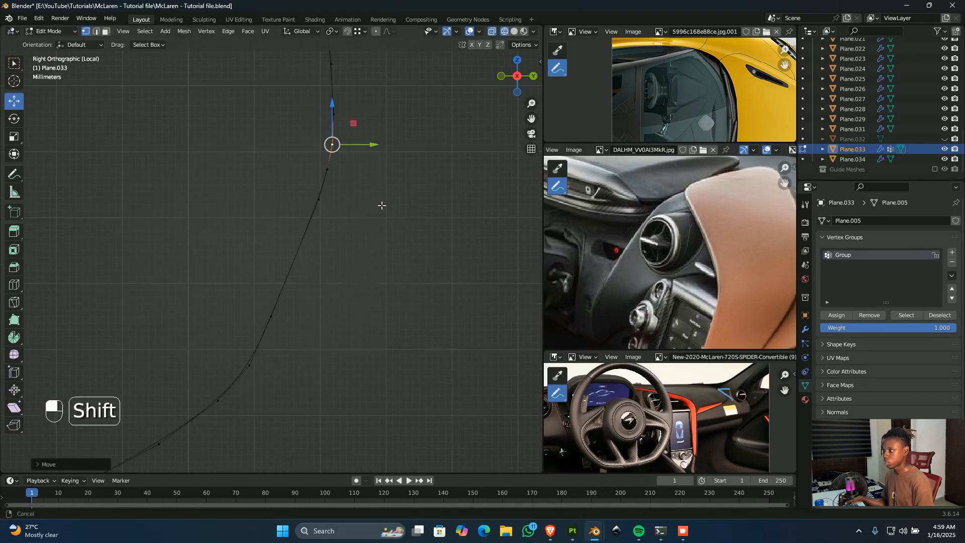
{"action": "scroll", "coordinate": [347, 241], "scroll_direction": "down", "scroll_amount": 2}
{"action": "left_click_drag", "start_coordinate": [320, 279], "coordinate": [386, 285]}
{"action": "left_click", "coordinate": [305, 212]}
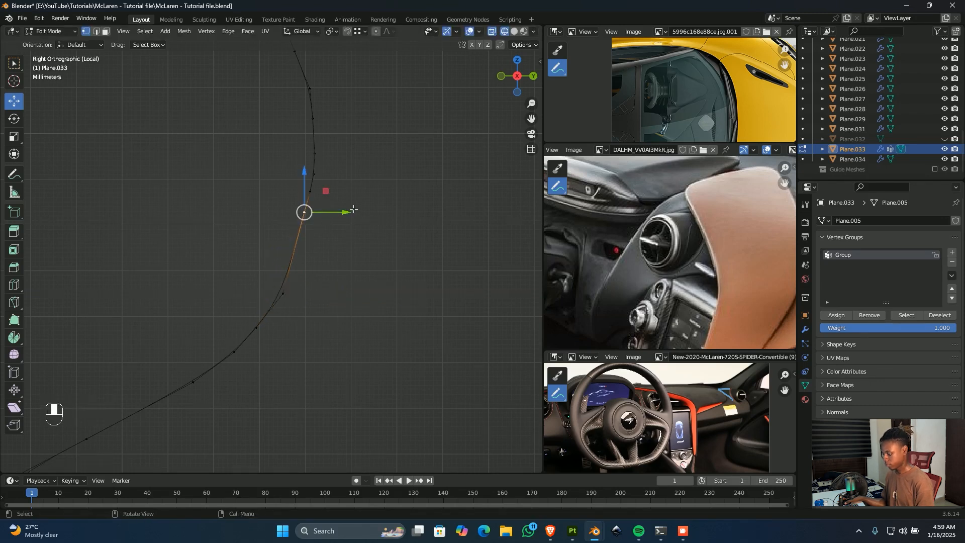
{"action": "key", "text": "g"}
{"action": "key", "text": "g"}
{"action": "left_click", "coordinate": [327, 415]}
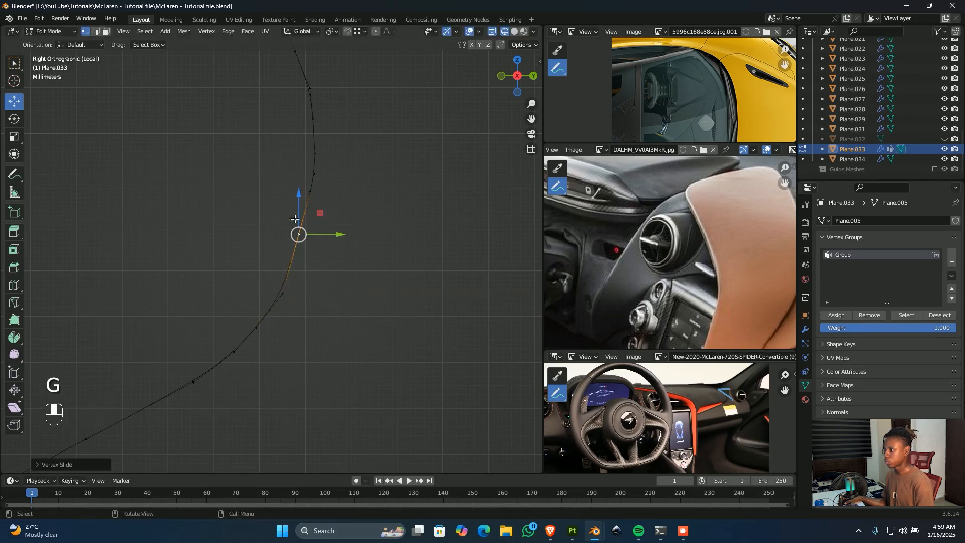
- Slide the next higher vertex down the loop, then shift it and its lower neighbour slightly toward +Y
{"action": "key", "text": "g"}
{"action": "key", "text": "g"}
{"action": "left_click", "coordinate": [317, 326]}
{"action": "left_click", "coordinate": [316, 235], "text": "shift"}
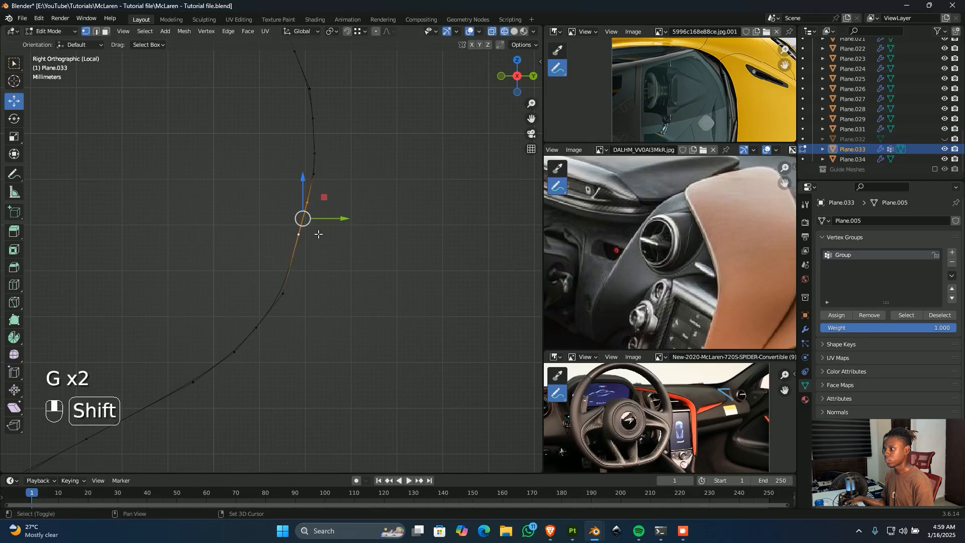
{"action": "left_click_drag", "start_coordinate": [345, 218], "coordinate": [372, 216], "text": "shift"}
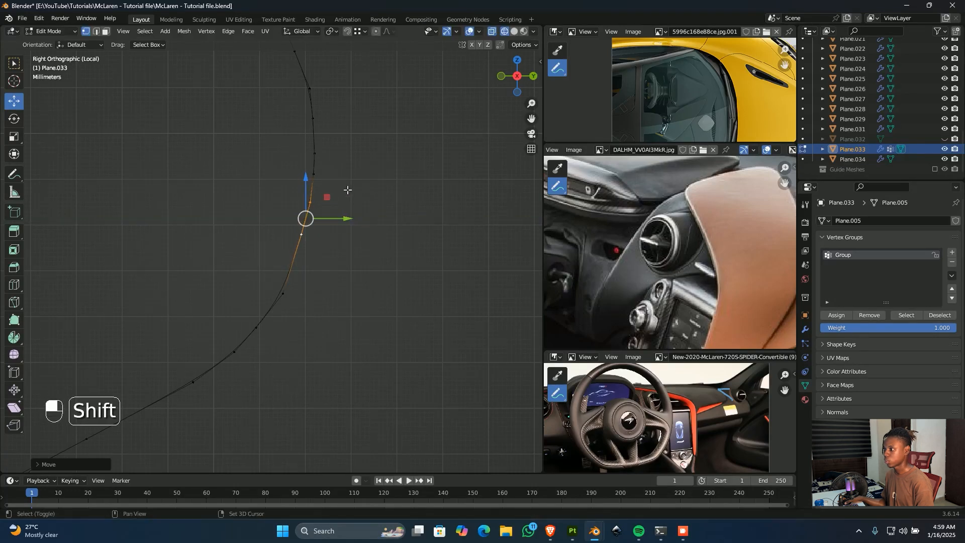
- Slide the vertex above the loop's widest point slightly upward along its edge and nudge it toward -Y
{"action": "left_click", "coordinate": [310, 89]}
{"action": "key", "text": "g"}
{"action": "key", "text": "g"}
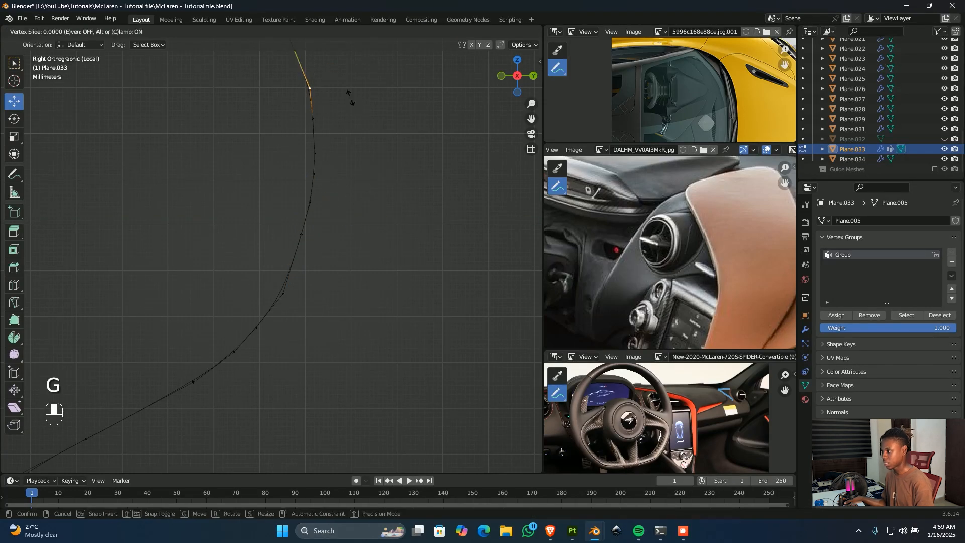
{"action": "key", "text": "shift"}
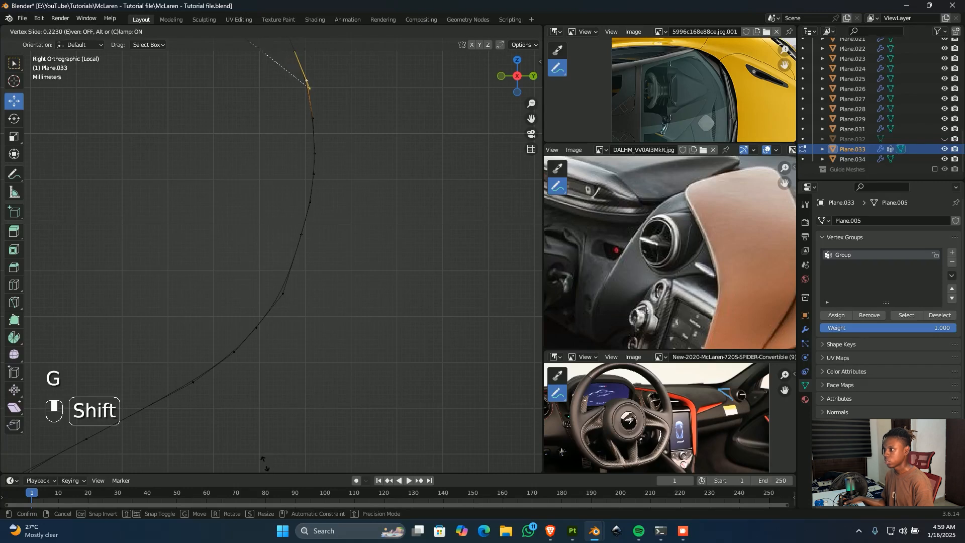
{"action": "left_click", "coordinate": [265, 463]}
{"action": "left_click_drag", "start_coordinate": [346, 84], "coordinate": [325, 84], "text": "shift"}
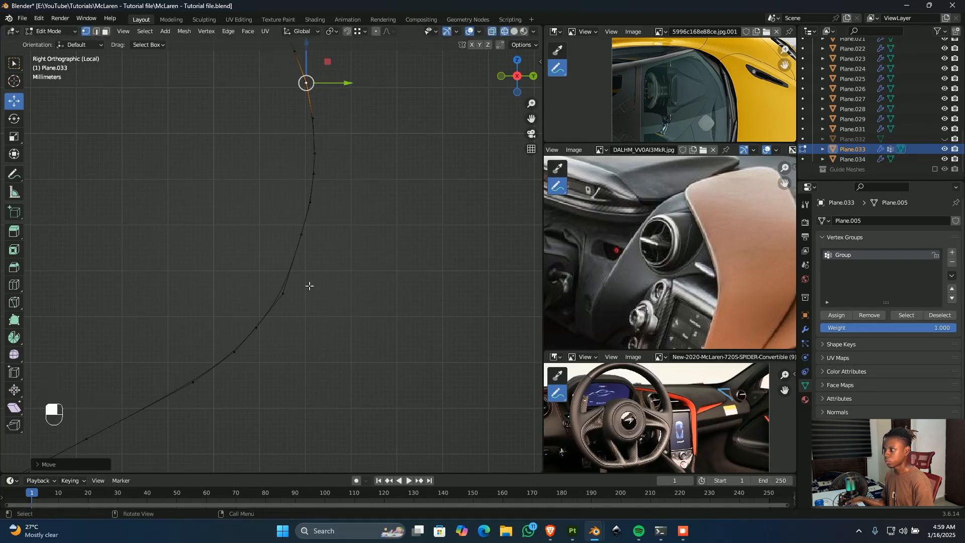
- Nudge the vertices on and just below the loop's widest point slightly toward +Y to round the bulge
{"action": "left_click", "coordinate": [302, 234]}
{"action": "left_click_drag", "start_coordinate": [346, 234], "coordinate": [373, 203]}
{"action": "left_click", "coordinate": [310, 202]}
{"action": "left_click", "coordinate": [314, 167]}
{"action": "left_click_drag", "start_coordinate": [351, 162], "coordinate": [363, 161]}
- Nudge the vertex on the loop's upper straight stretch slightly toward -Y to even out the curve
{"action": "scroll", "coordinate": [360, 243], "scroll_direction": "down", "scroll_amount": 6}
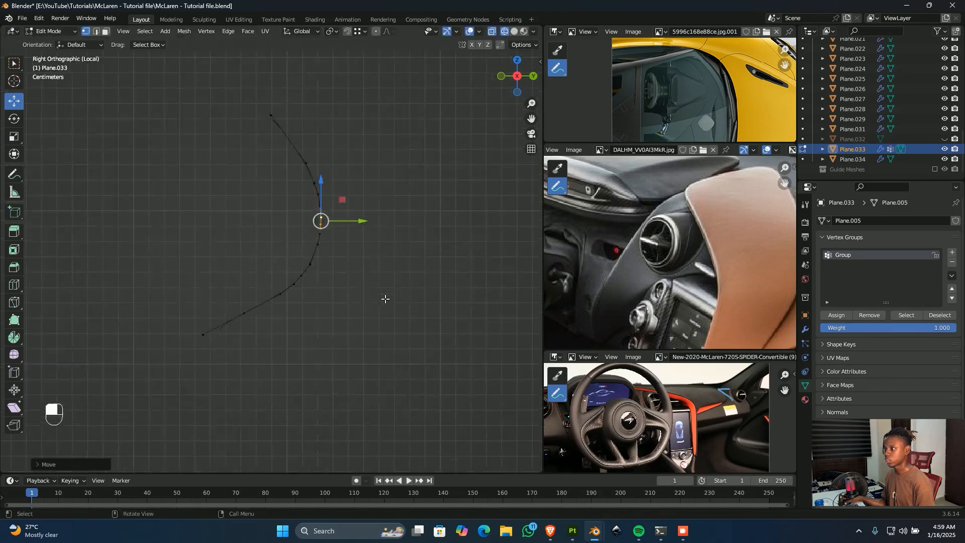
{"action": "left_click", "coordinate": [377, 233]}
{"action": "scroll", "coordinate": [295, 148], "scroll_direction": "up", "scroll_amount": 3}
{"action": "left_click", "coordinate": [344, 130]}
{"action": "left_click", "coordinate": [330, 95]}
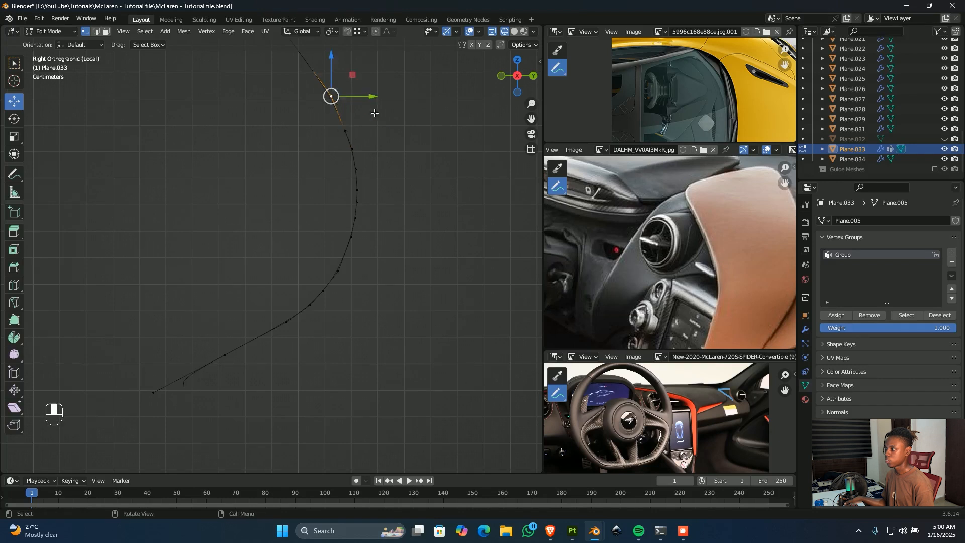
{"action": "left_click_drag", "start_coordinate": [365, 96], "coordinate": [359, 95], "text": "shift"}
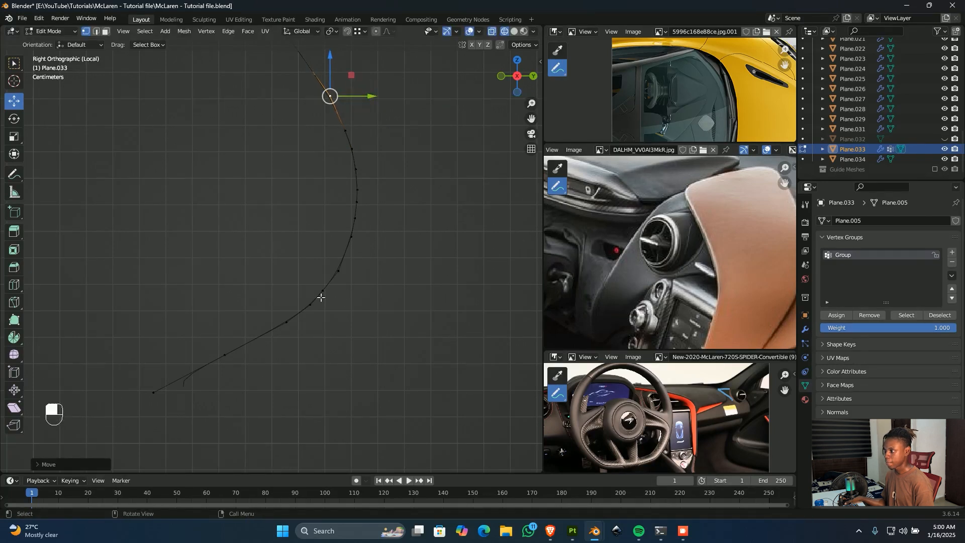
- Slide the upper vertex of the loop's lower bend slightly upward along its edge
{"action": "left_click", "coordinate": [337, 269]}
{"action": "key", "text": "g"}
{"action": "key", "text": "g"}
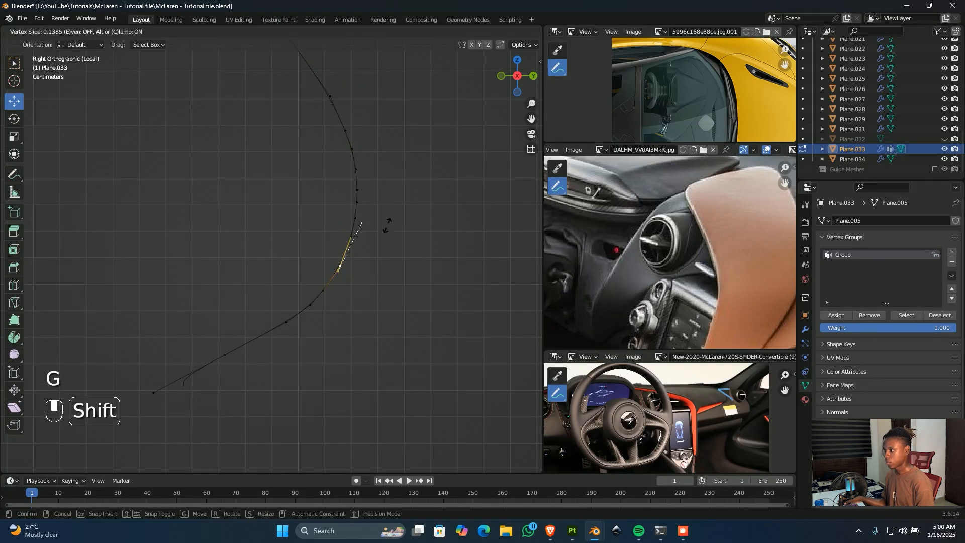
{"action": "left_click", "coordinate": [388, 221]}
- Move the next lower bend vertex slightly toward +Y and slide it up the loop to round the bend
{"action": "left_click", "coordinate": [319, 307]}
{"action": "left_click", "coordinate": [331, 296]}
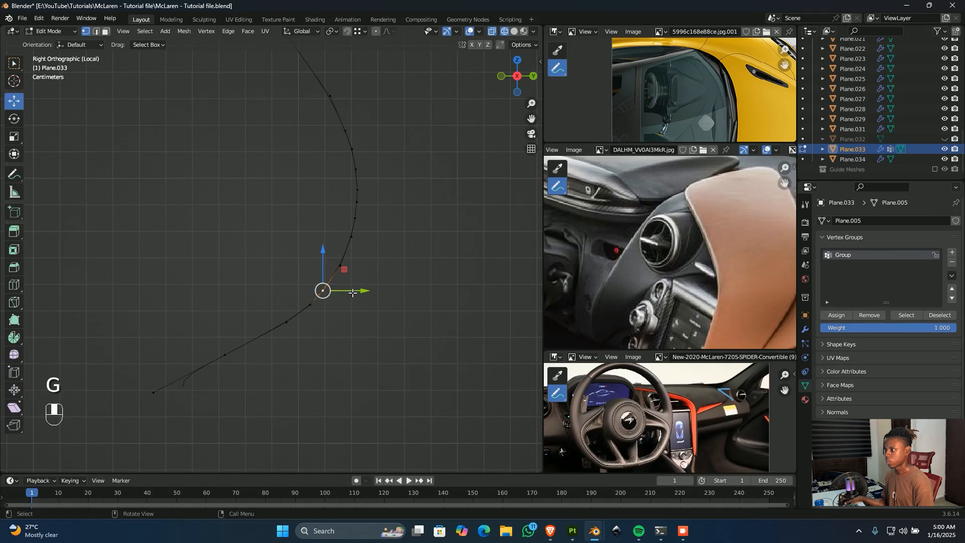
{"action": "left_click_drag", "start_coordinate": [361, 290], "coordinate": [362, 286], "text": "shift"}
{"action": "key", "text": "g"}
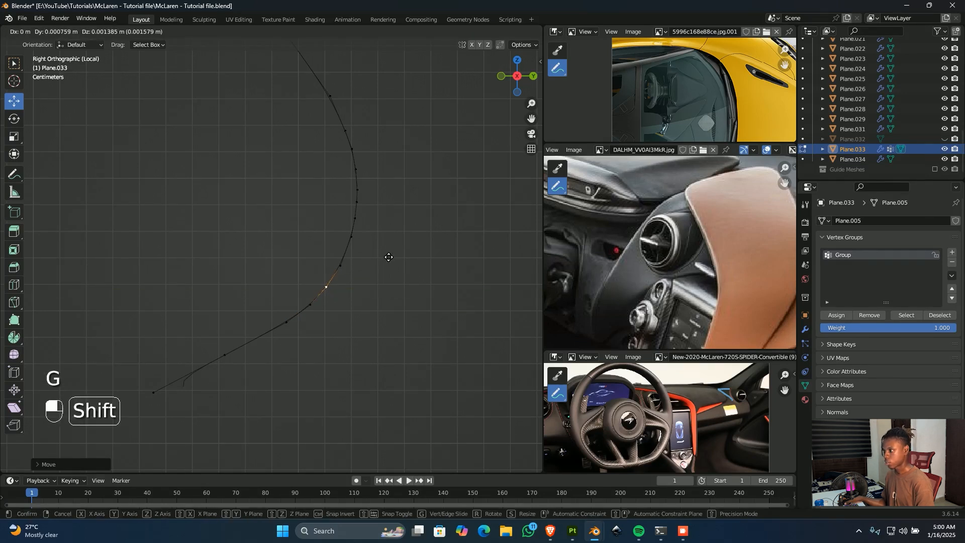
{"action": "key", "text": "g"}
{"action": "left_click", "coordinate": [390, 294]}
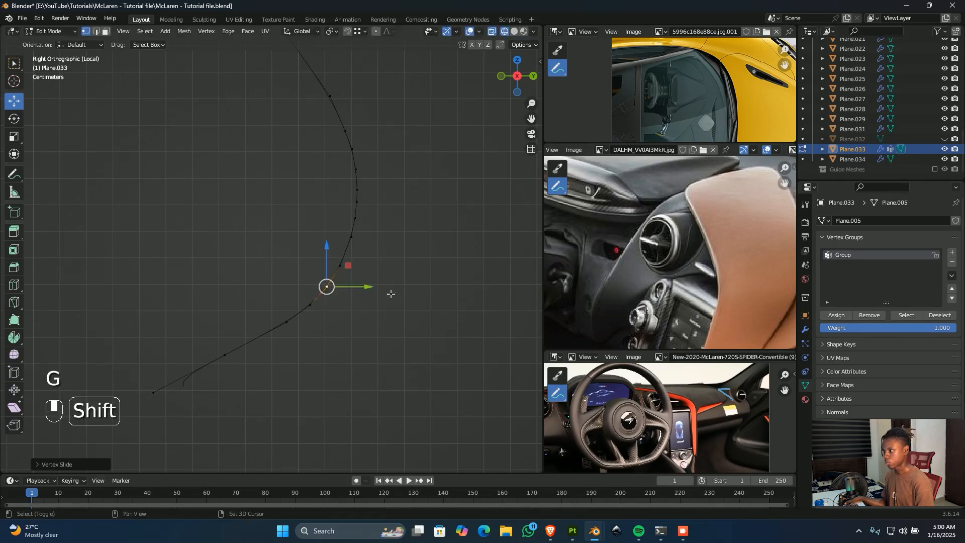
{"action": "left_click_drag", "start_coordinate": [363, 289], "coordinate": [363, 289]}
{"action": "left_click", "coordinate": [378, 297]}
- Nudge the third vertex from the loop's upper end slightly toward -Y
{"action": "scroll", "coordinate": [387, 294], "scroll_direction": "down", "scroll_amount": 4}
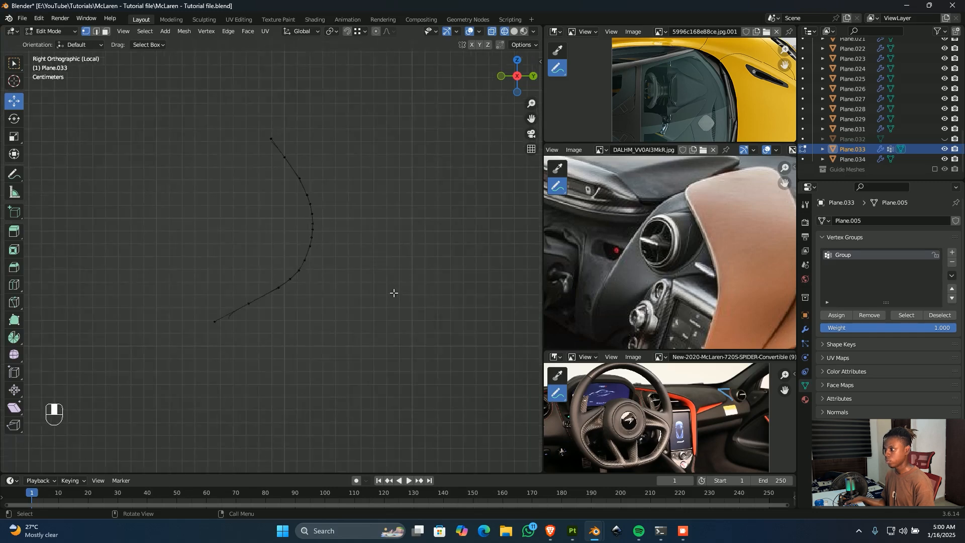
{"action": "middle_click_drag", "start_coordinate": [332, 278], "coordinate": [346, 312], "text": "shift"}
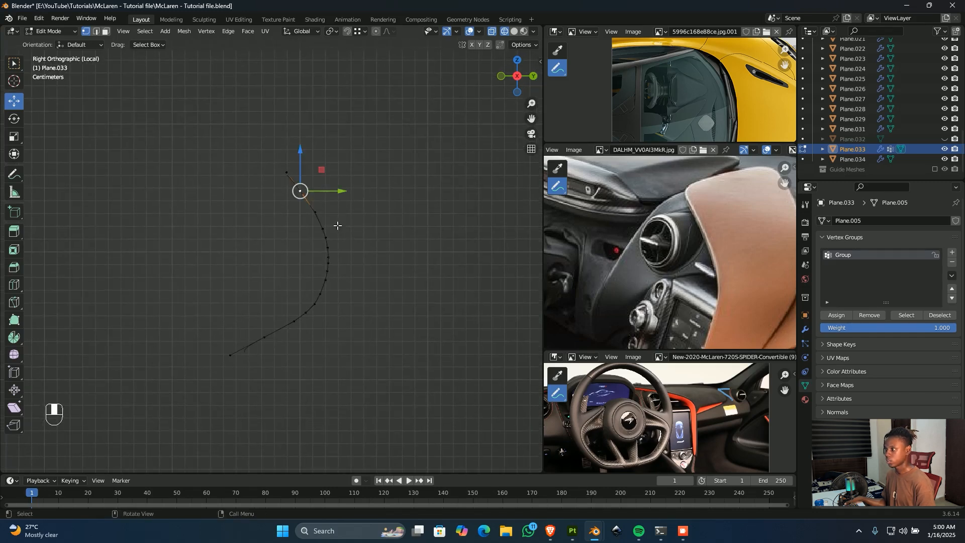
{"action": "left_click", "coordinate": [321, 214]}
{"action": "left_click_drag", "start_coordinate": [349, 213], "coordinate": [338, 215], "text": "shift"}
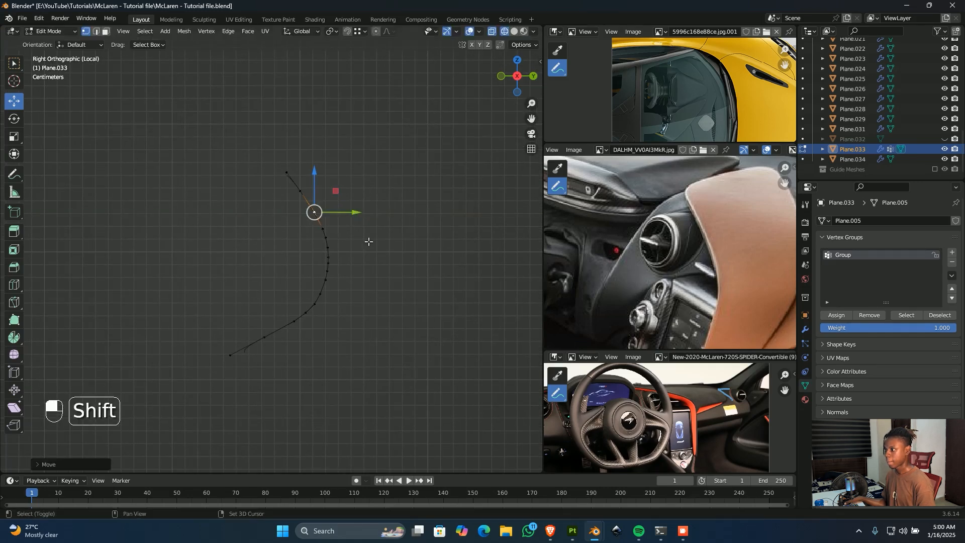
- Reveal the panel's hidden geometry, switch from wireframe to solid shading, and view the panel from the back
{"action": "mouse_move", "coordinate": [394, 269]}
{"action": "middle_mouse_down"}
{"action": "mouse_move", "coordinate": [348, 327]}
{"action": "mouse_move", "coordinate": [400, 258]}
{"action": "mouse_move", "coordinate": [350, 282]}
{"action": "mouse_move", "coordinate": [353, 293]}
{"action": "mouse_move", "coordinate": [299, 299]}
{"action": "mouse_move", "coordinate": [308, 338]}
{"action": "mouse_move", "coordinate": [261, 338]}
{"action": "mouse_move", "coordinate": [272, 308]}
{"action": "mouse_move", "coordinate": [282, 375]}
{"action": "mouse_move", "coordinate": [340, 349]}
{"action": "mouse_move", "coordinate": [392, 385]}
{"action": "middle_mouse_up"}
{"action": "key", "text": "alt+h"}
{"action": "left_click", "coordinate": [329, 307]}
{"action": "key", "text": "shift+z"}
{"action": "scroll", "coordinate": [392, 384], "scroll_direction": "up", "scroll_amount": 3}
{"action": "middle_click_drag", "start_coordinate": [392, 385], "coordinate": [362, 213]}
{"action": "key", "text": "KP_1"}
{"action": "key", "text": "ctrl+KP_1"}
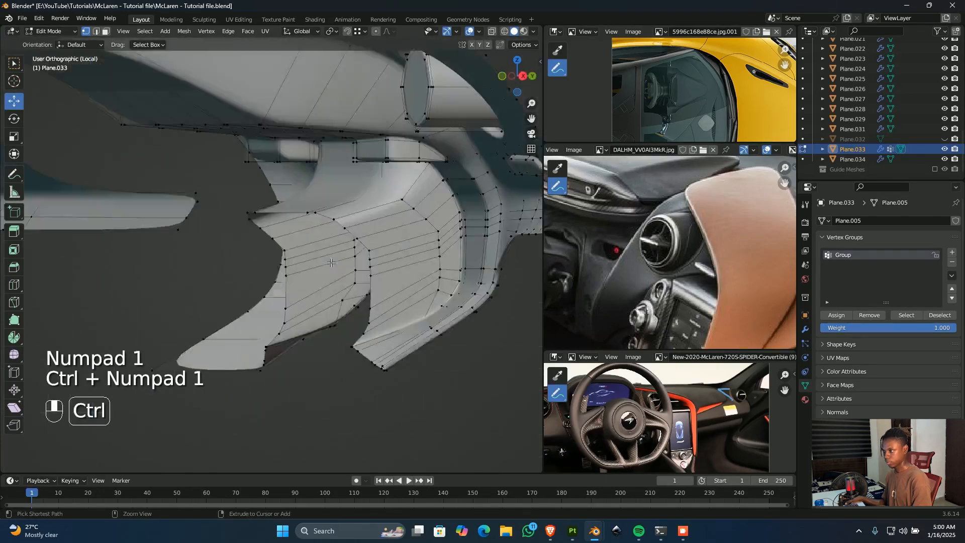
- Select the lower run of the panel's side edge down to its bottom corner and edge-slide it inward over the panel
{"action": "scroll", "coordinate": [329, 262], "scroll_direction": "up", "scroll_amount": 2}
{"action": "middle_click_drag", "start_coordinate": [319, 275], "coordinate": [371, 308], "text": "shift"}
{"action": "scroll", "coordinate": [370, 308], "scroll_direction": "down", "scroll_amount": 3}
{"action": "scroll", "coordinate": [353, 274], "scroll_direction": "up", "scroll_amount": 1}
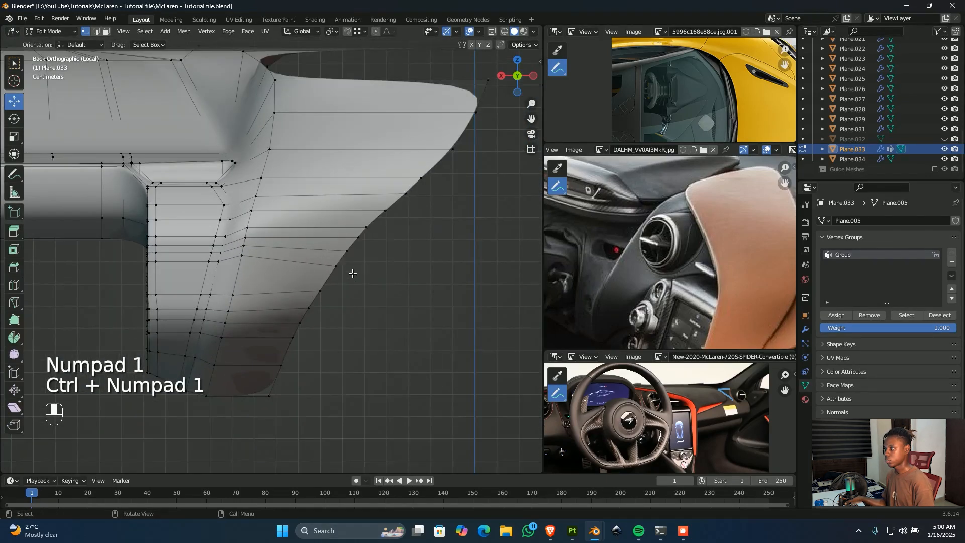
{"action": "left_click", "coordinate": [346, 250]}
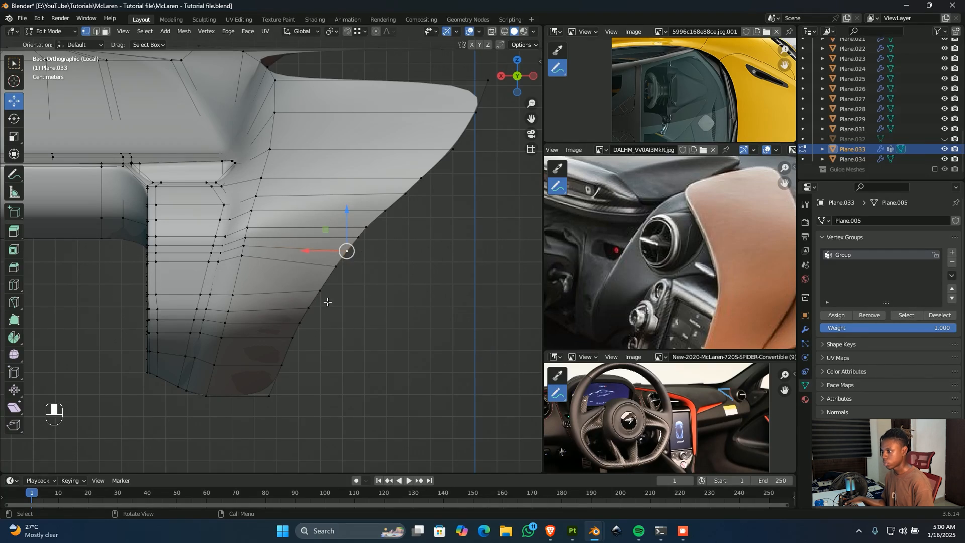
{"action": "left_click", "coordinate": [316, 290]}
{"action": "left_click", "coordinate": [266, 396], "text": "ctrl"}
{"action": "key", "text": "g"}
{"action": "key", "text": "g"}
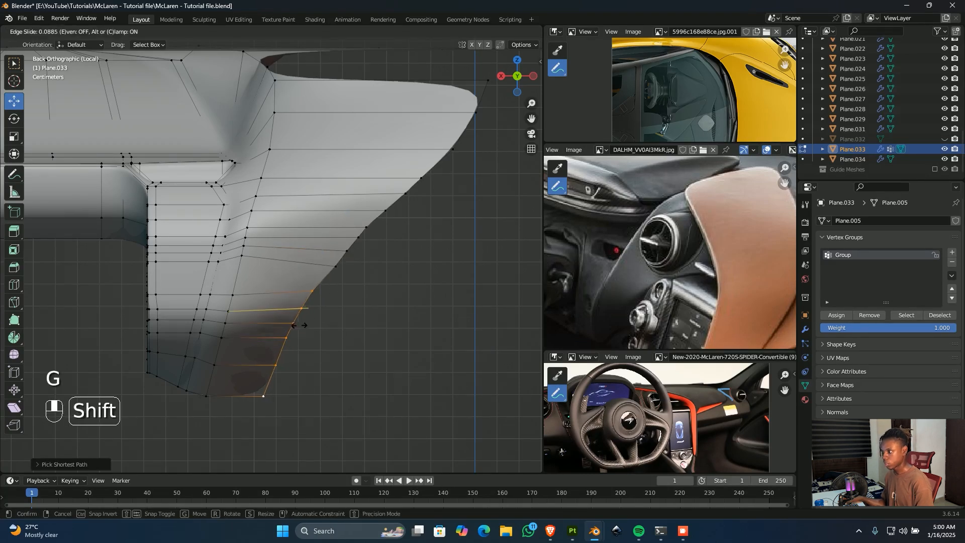
{"action": "left_click", "coordinate": [261, 329]}
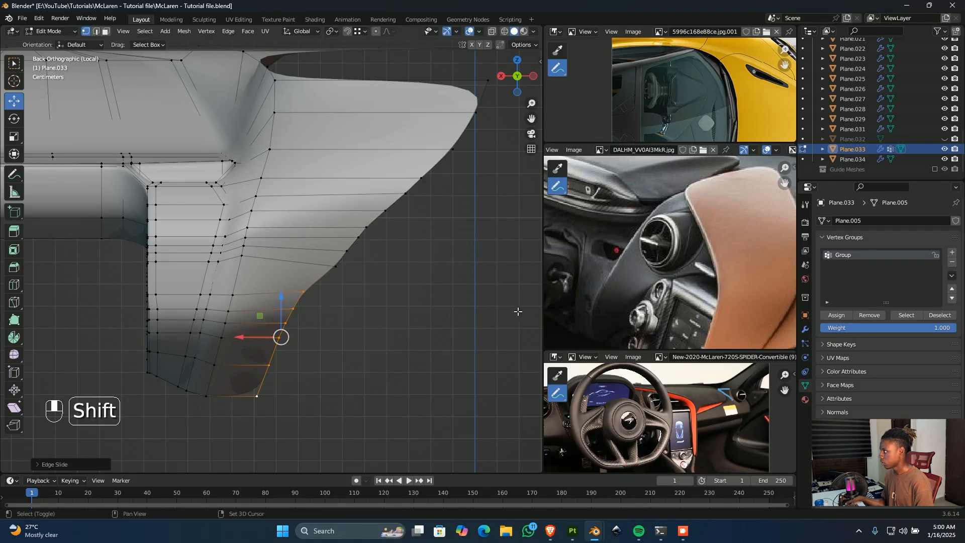
- Edge-slide the lower side-edge run further inward and shear it slightly, using the air vent reference photo
{"action": "middle_click_drag", "start_coordinate": [650, 290], "coordinate": [678, 256]}
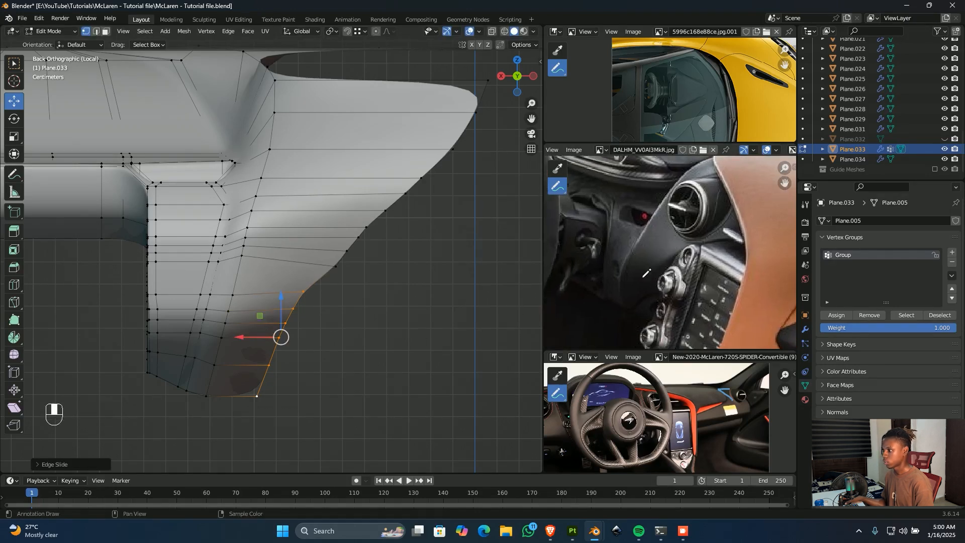
{"action": "key", "text": "g"}
{"action": "key", "text": "g"}
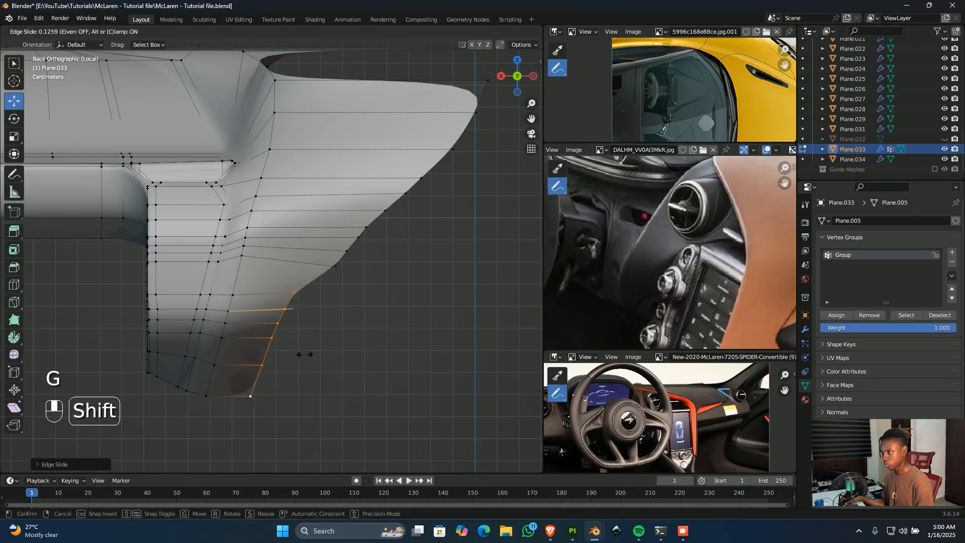
{"action": "left_click", "coordinate": [303, 355]}
{"action": "key", "text": "shift+ctrl+alt+s"}
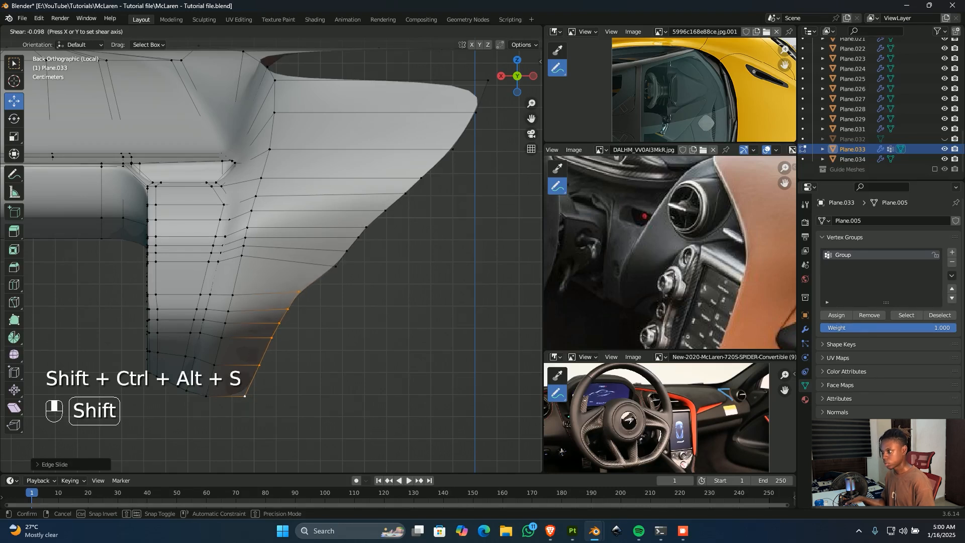
{"action": "left_click", "coordinate": [288, 332]}
- Slide the side-edge vertex just above the adjusted run inward along its horizontal edge
{"action": "left_click", "coordinate": [343, 274]}
{"action": "middle_click_drag", "start_coordinate": [385, 249], "coordinate": [367, 272], "text": "shift"}
{"action": "scroll", "coordinate": [376, 282], "scroll_direction": "up", "scroll_amount": 1}
{"action": "key", "text": "g"}
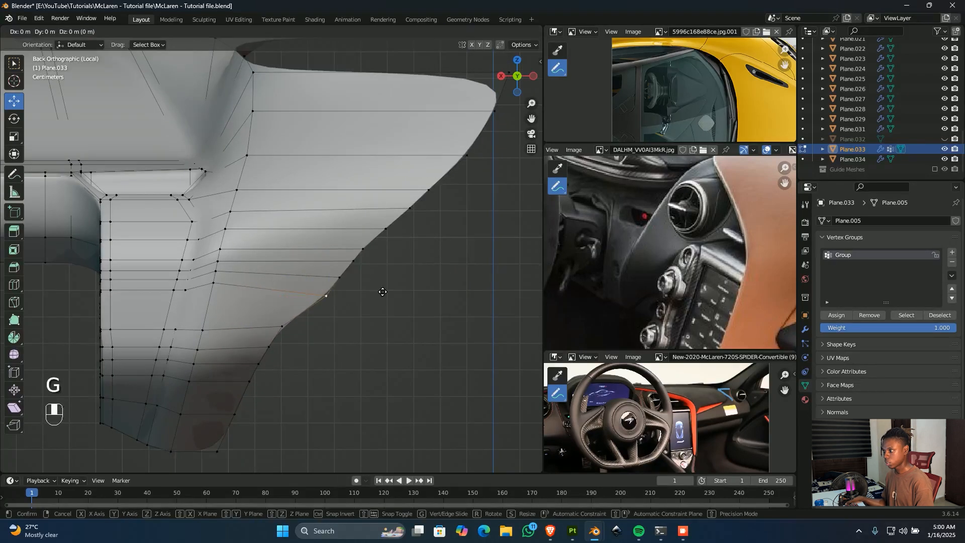
{"action": "key", "text": "g"}
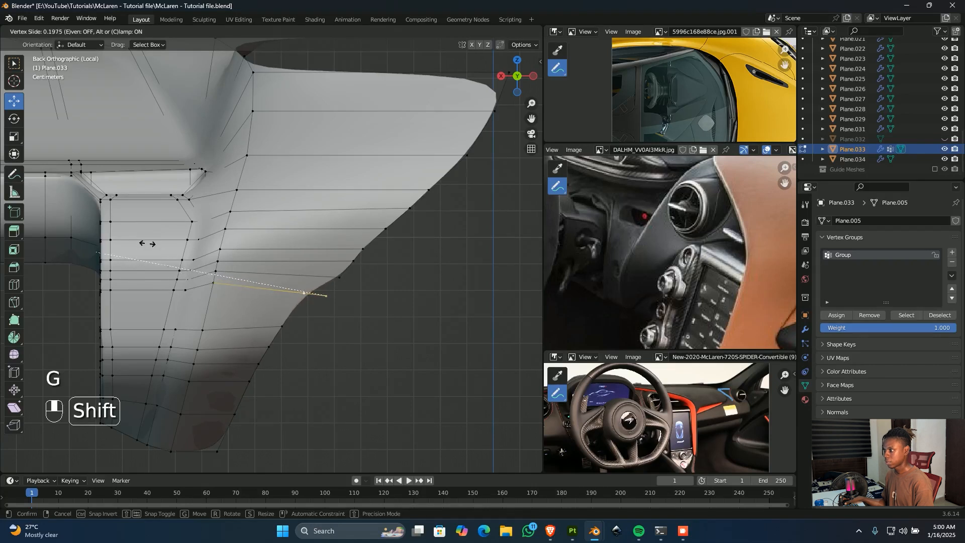
{"action": "left_click", "coordinate": [145, 242]}
- Vertex-slide the next three vertices up the panel's side edge inward along their horizontal edges to smooth the curve
{"action": "left_click", "coordinate": [346, 285]}
{"action": "key", "text": "g"}
{"action": "key", "text": "g"}
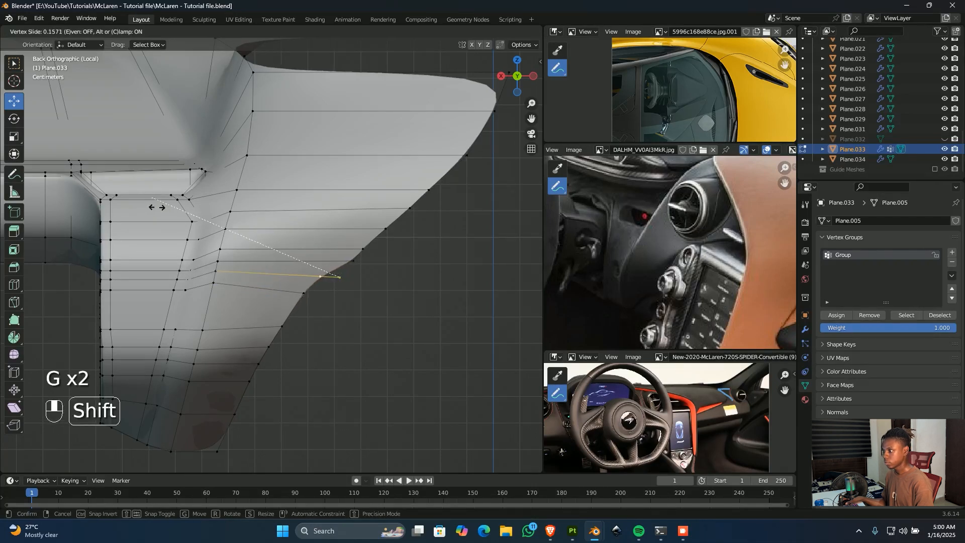
{"action": "left_click", "coordinate": [146, 204]}
{"action": "left_click", "coordinate": [354, 261]}
{"action": "key", "text": "g"}
{"action": "key", "text": "g"}
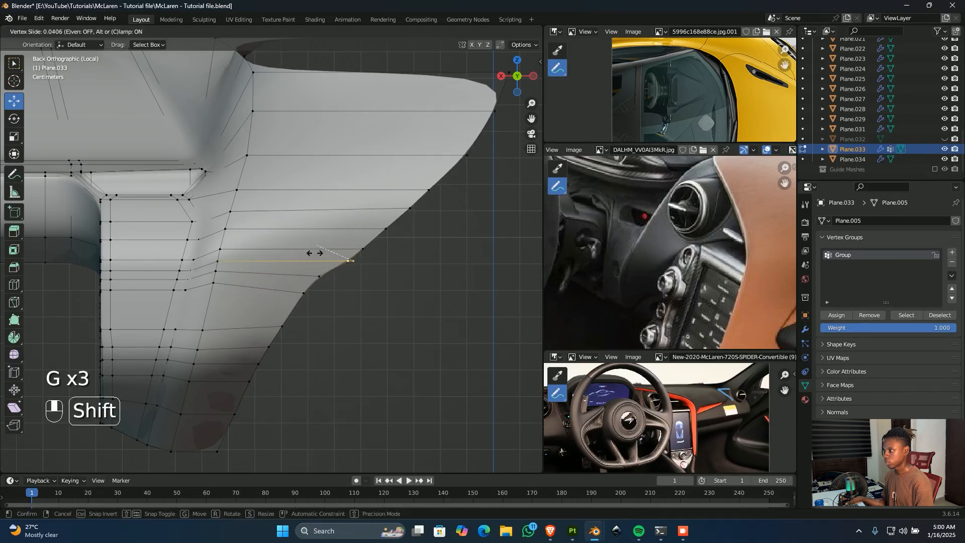
{"action": "left_click", "coordinate": [211, 193]}
{"action": "left_click", "coordinate": [362, 248]}
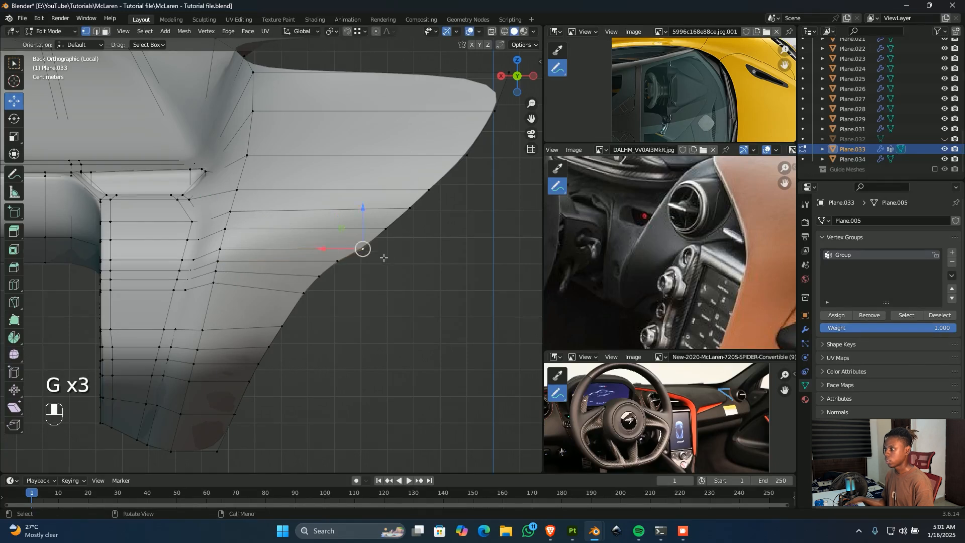
{"action": "key", "text": "g"}
{"action": "key", "text": "g"}
{"action": "left_click", "coordinate": [332, 211]}
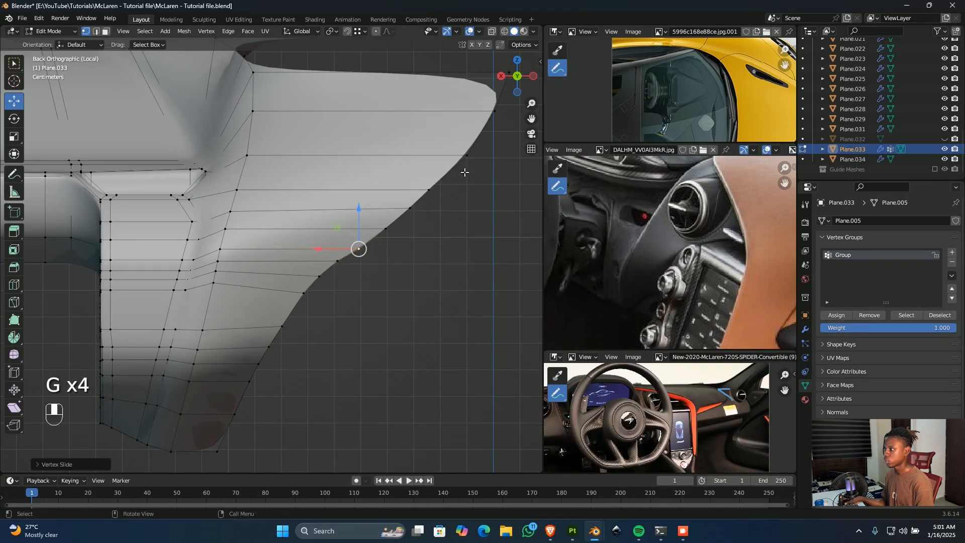
- Vertex-slide the upper side-edge vertex slightly outward beyond the panel's edge with clamping turned off
{"action": "left_click", "coordinate": [428, 189]}
{"action": "key", "text": "g"}
{"action": "key", "text": "g"}
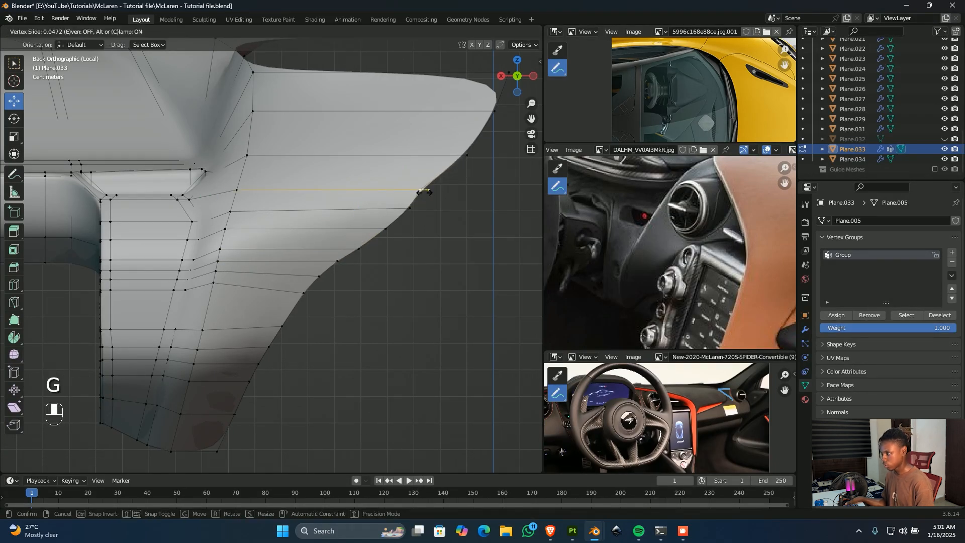
{"action": "key", "text": "c"}
{"action": "key", "text": "shift"}
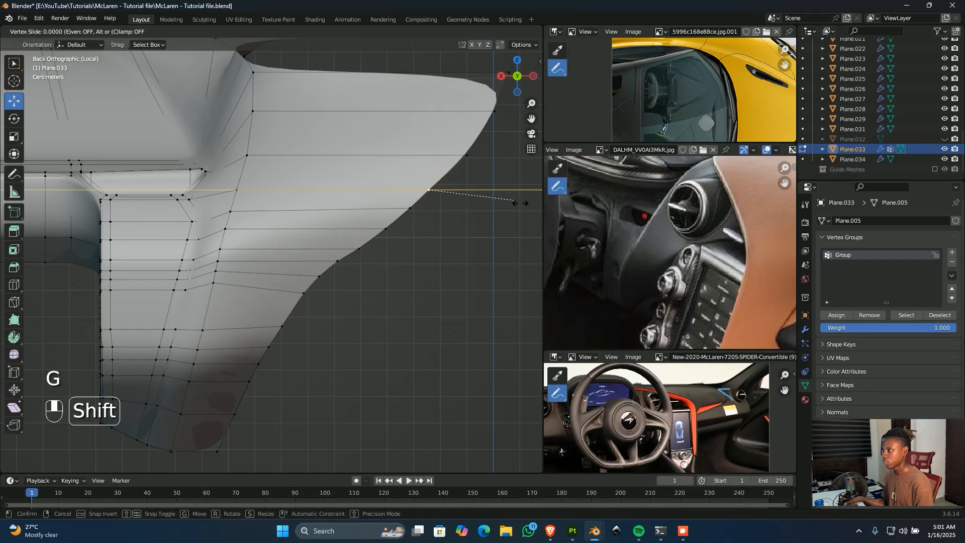
{"action": "left_click", "coordinate": [520, 203]}
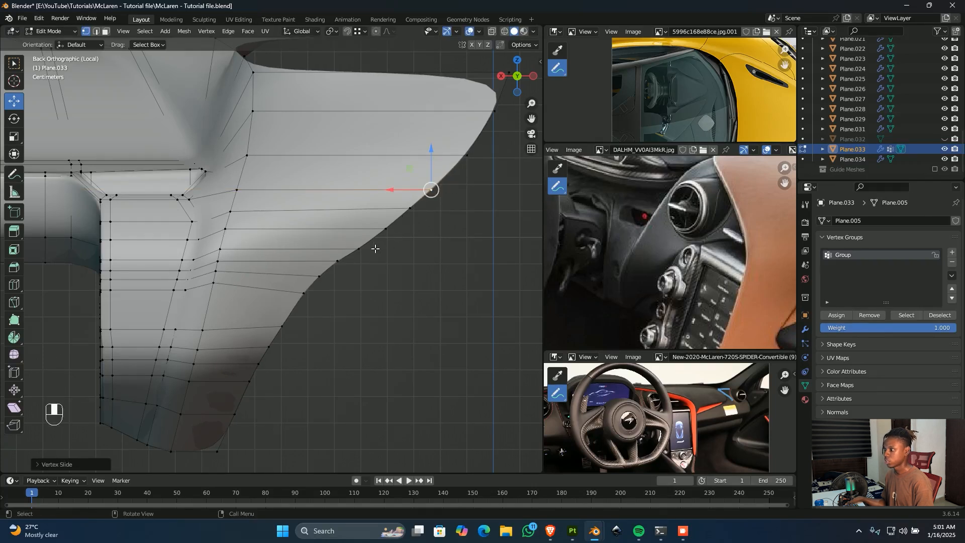
- Examine the curvature around the middle vertices of the panel's side edge from the back and at an angle
{"action": "left_click", "coordinate": [340, 264]}
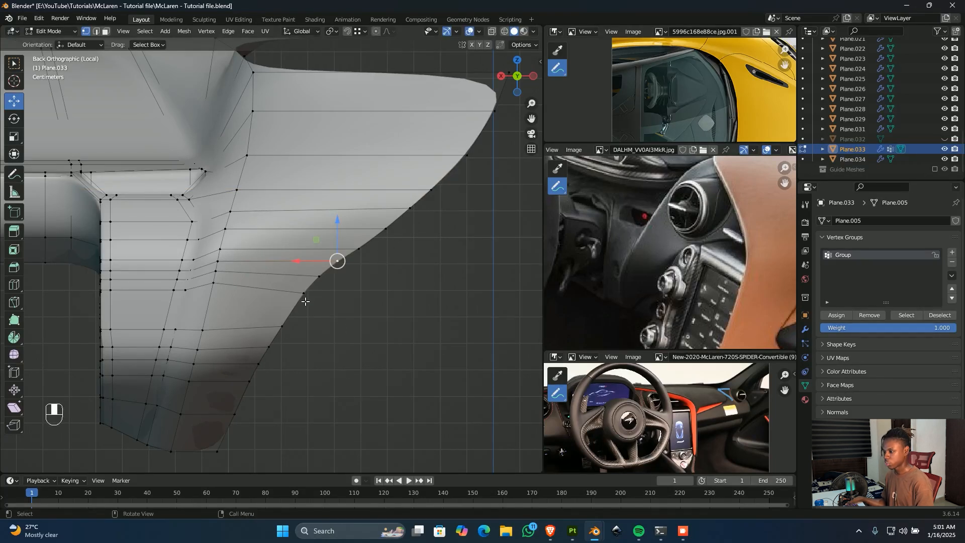
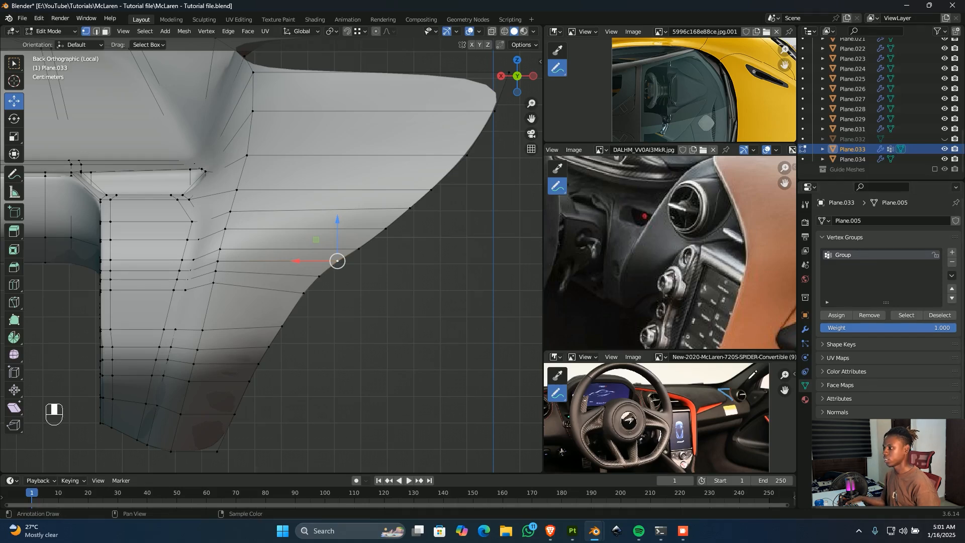
{"action": "scroll", "coordinate": [352, 264], "scroll_direction": "up", "scroll_amount": 1}
{"action": "scroll", "coordinate": [361, 260], "scroll_direction": "down", "scroll_amount": 2}
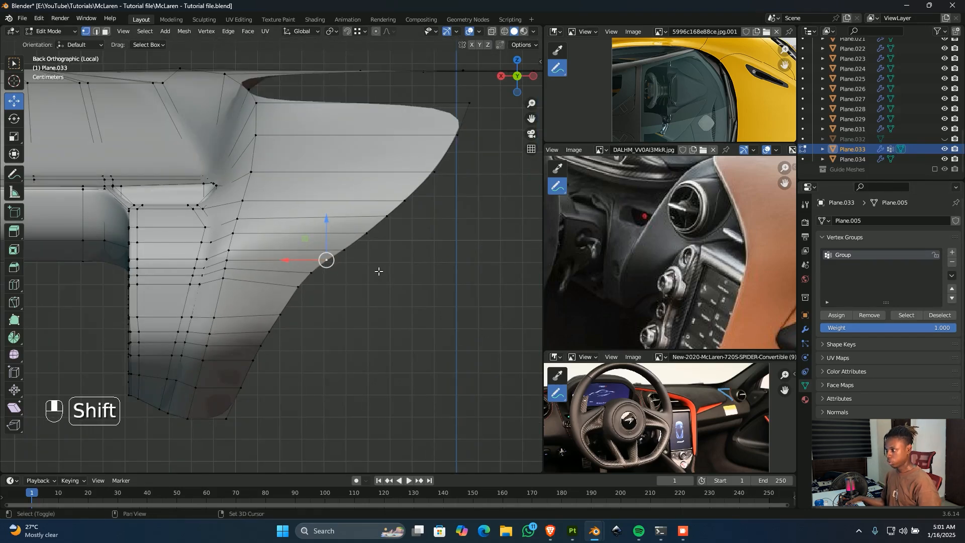
{"action": "middle_click_drag", "start_coordinate": [361, 260], "coordinate": [316, 295], "text": "shift"}
{"action": "scroll", "coordinate": [303, 295], "scroll_direction": "up", "scroll_amount": 2}
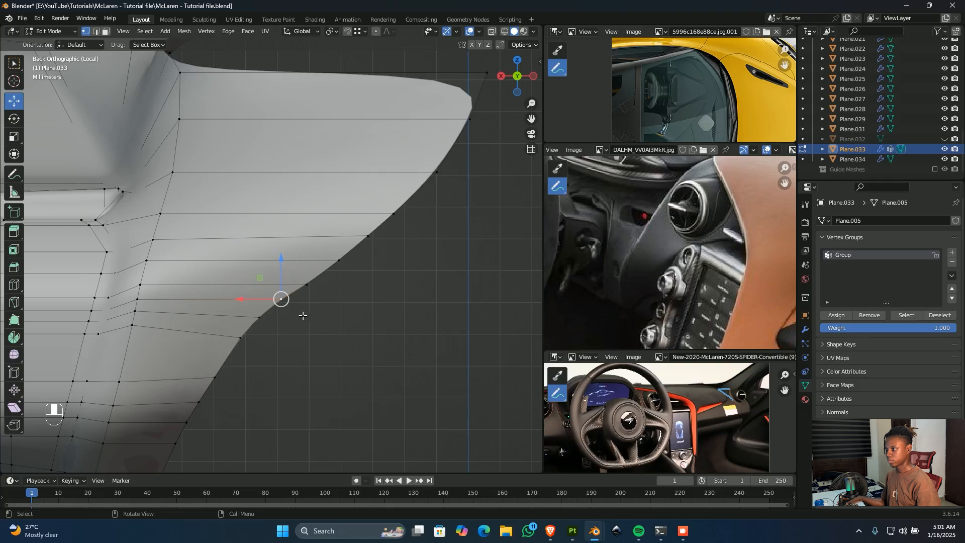
{"action": "left_click", "coordinate": [266, 325], "text": "ctrl"}
{"action": "scroll", "coordinate": [319, 319], "scroll_direction": "down", "scroll_amount": 3}
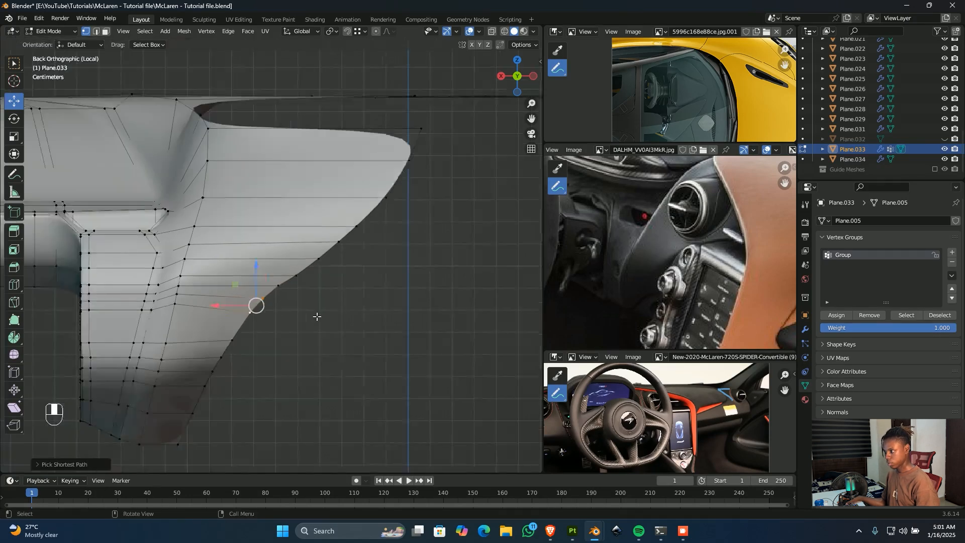
{"action": "mouse_move", "coordinate": [318, 323]}
{"action": "middle_mouse_down"}
{"action": "mouse_move", "coordinate": [259, 338]}
{"action": "mouse_move", "coordinate": [301, 314]}
{"action": "middle_mouse_up"}
{"action": "key", "text": "ctrl+KP_1"}
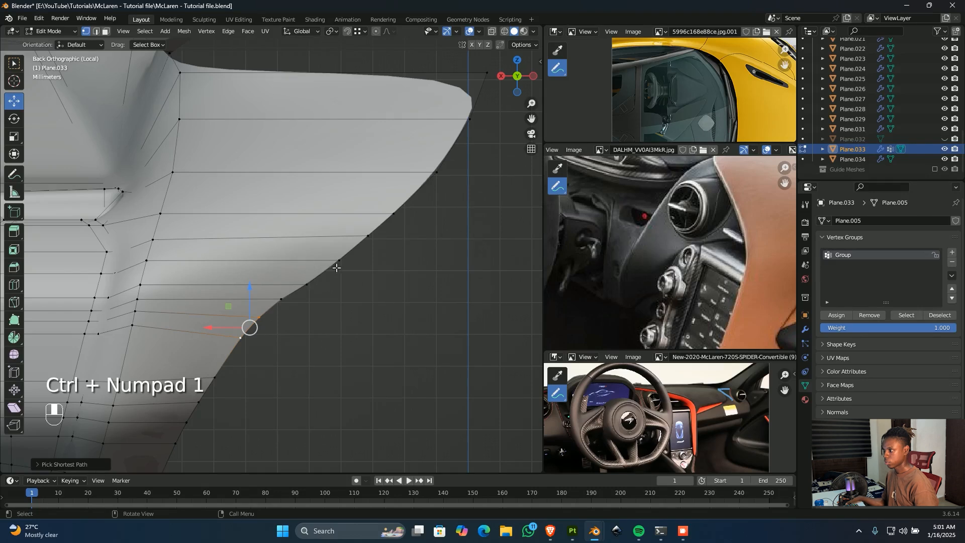
- Edge-slide two neighbouring mid side-edge vertices slightly inward and fine-tune the lower one with a vertex slide
{"action": "left_click", "coordinate": [338, 263]}
{"action": "left_click", "coordinate": [304, 284], "text": "shift"}
{"action": "key", "text": "g"}
{"action": "key", "text": "g"}
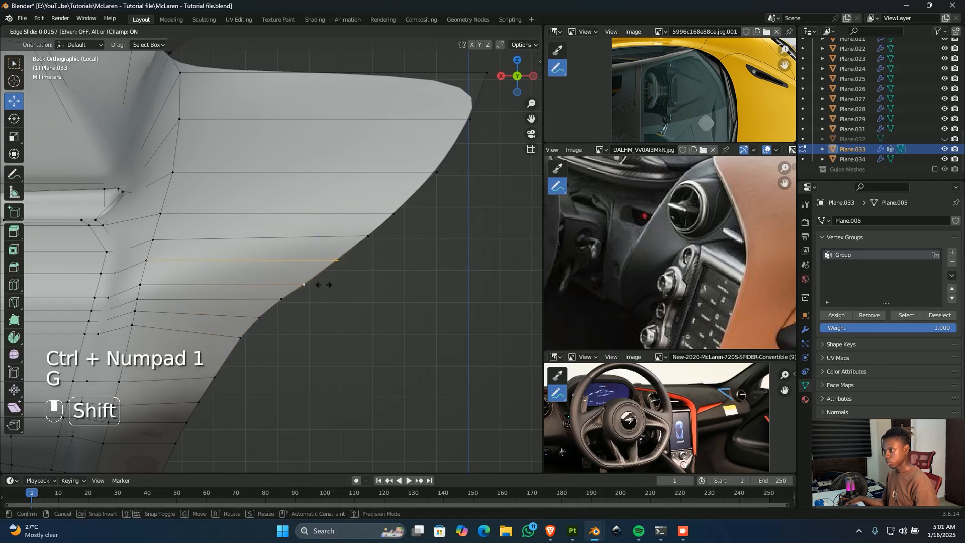
{"action": "key", "text": "g"}
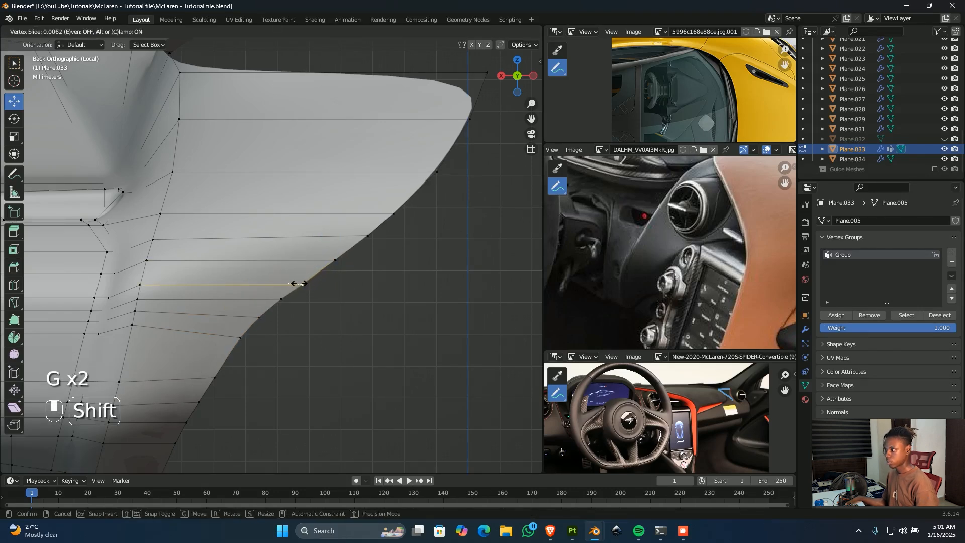
{"action": "left_click", "coordinate": [272, 269]}
- Extrude the vertex at the inner notch between the wing and the dash outward to the wing's tip in top view
{"action": "scroll", "coordinate": [321, 273], "scroll_direction": "down", "scroll_amount": 6}
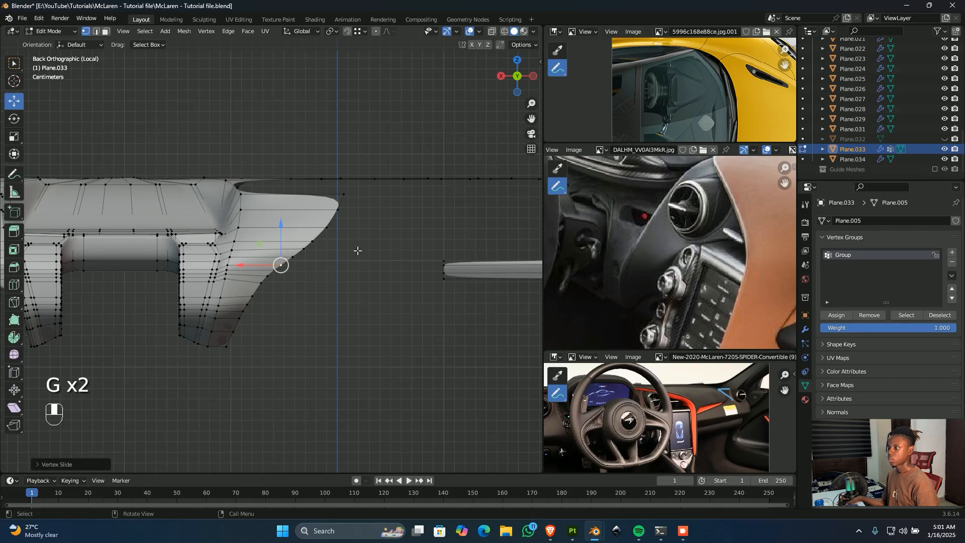
{"action": "middle_click_drag", "start_coordinate": [357, 251], "coordinate": [394, 277]}
{"action": "middle_click_drag", "start_coordinate": [394, 276], "coordinate": [303, 250]}
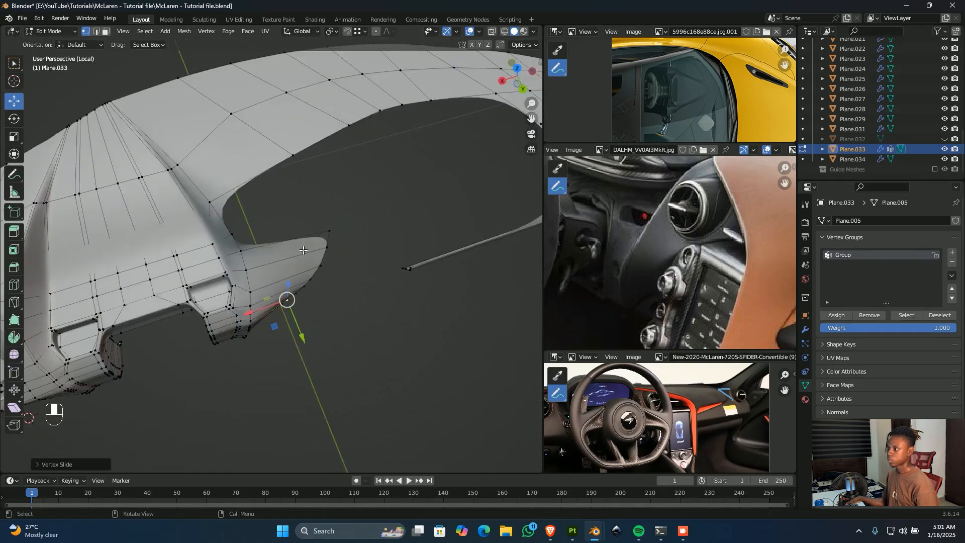
{"action": "left_click", "coordinate": [235, 235]}
{"action": "scroll", "coordinate": [231, 234], "scroll_direction": "up", "scroll_amount": 4}
{"action": "middle_click_drag", "start_coordinate": [160, 238], "coordinate": [190, 239]}
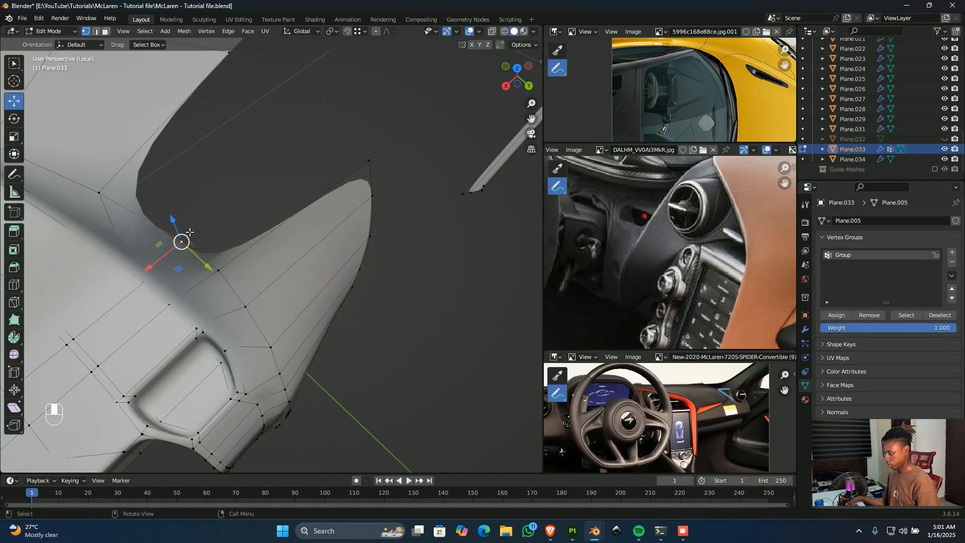
{"action": "key", "text": "KP_7"}
{"action": "key", "text": "e"}
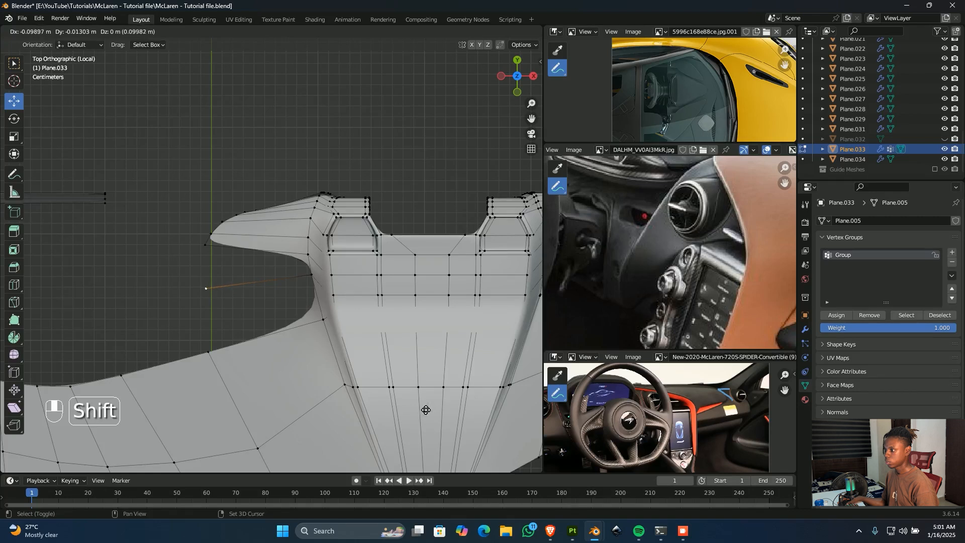
{"action": "left_click", "coordinate": [355, 457]}
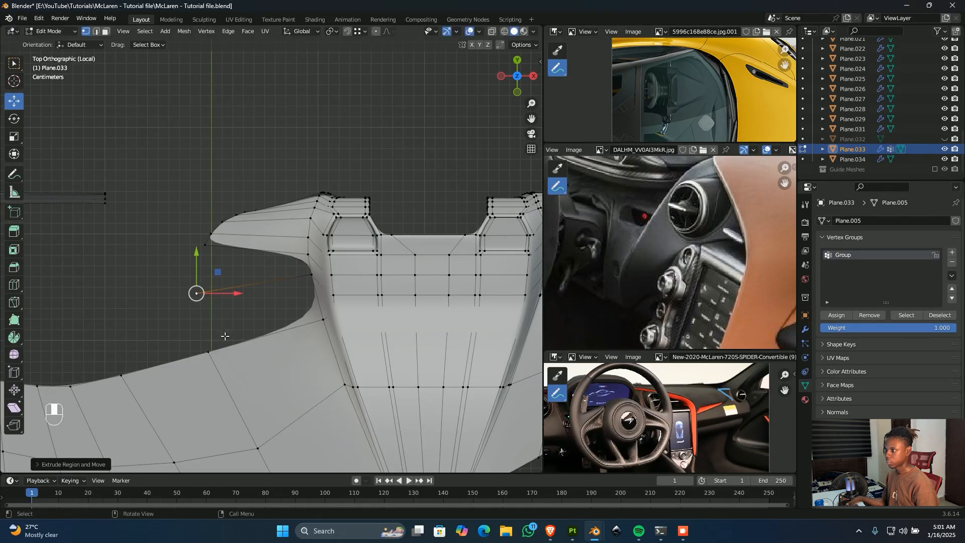
- Fill the gap between the wing and the main dash surface with two faces that share the extruded edge
{"action": "left_click", "coordinate": [210, 257], "text": "ctrl"}
{"action": "key", "text": "f"}
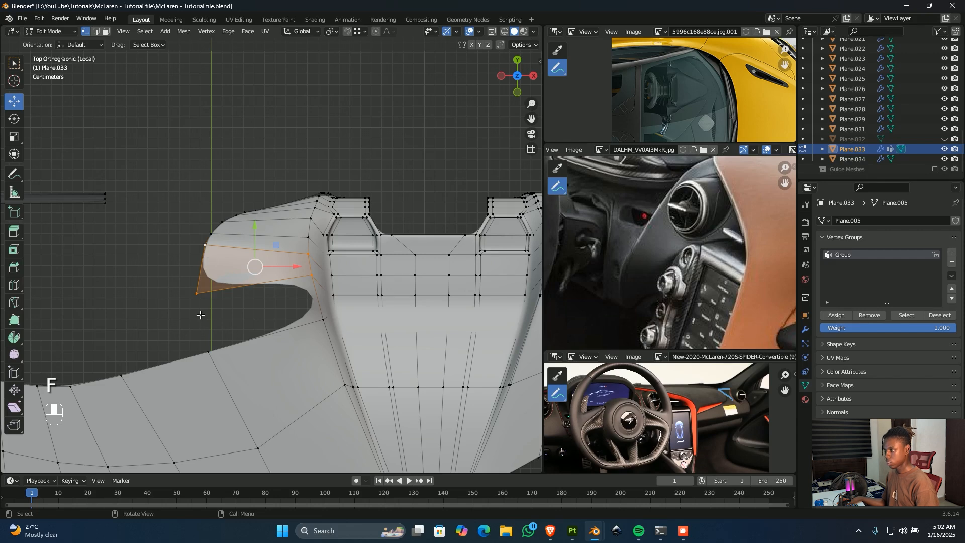
{"action": "left_click", "coordinate": [202, 341], "text": "ctrl"}
{"action": "key", "text": "f"}
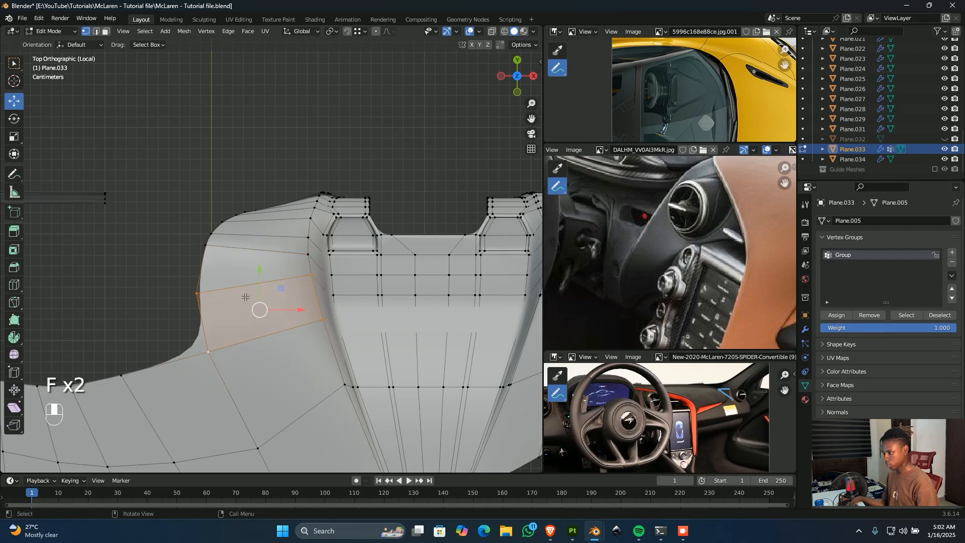
- Vertex-slide the outer vertex shared by the two new faces outward along its edge with clamping turned off
{"action": "left_click", "coordinate": [197, 293]}
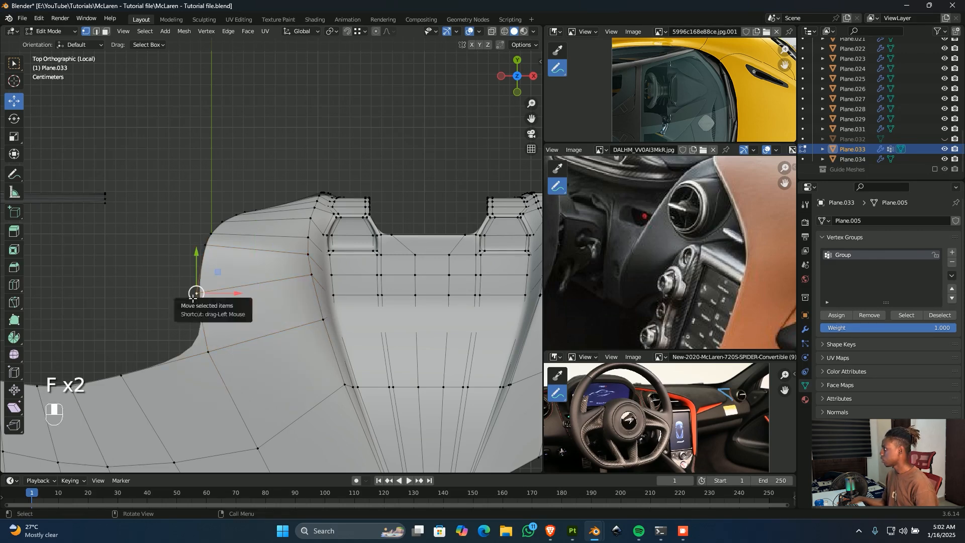
{"action": "key", "text": "g"}
{"action": "key", "text": "g"}
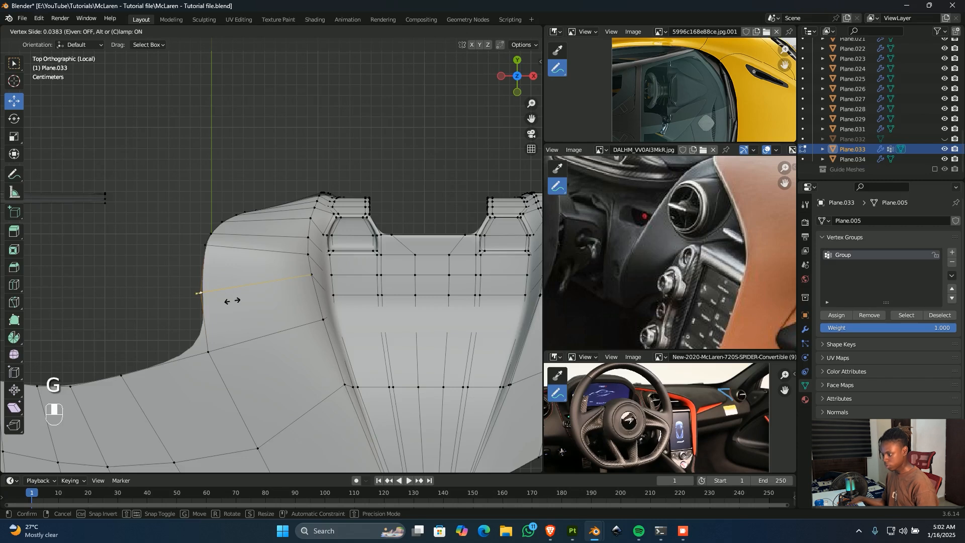
{"action": "key", "text": "c"}
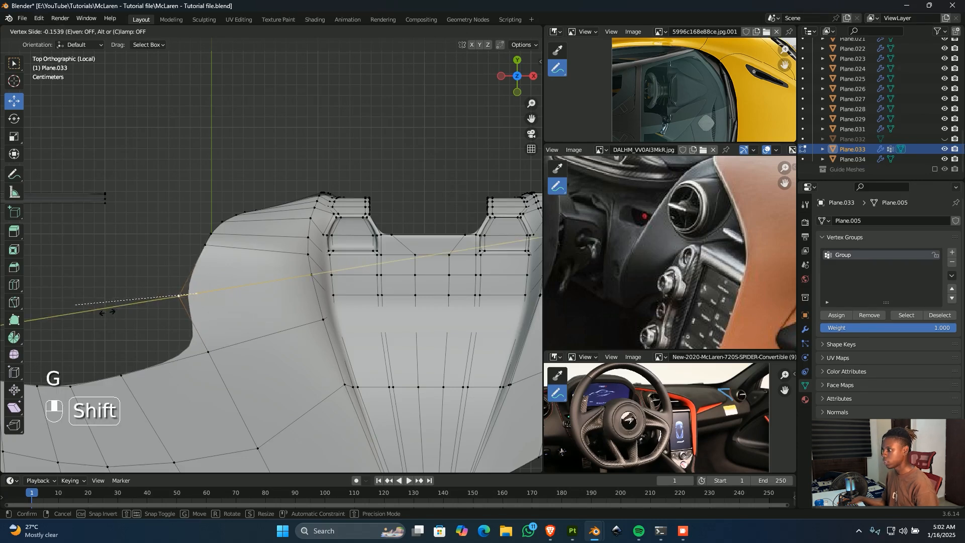
{"action": "left_click", "coordinate": [99, 310]}
- Vertex-slide the former wing-tip vertex slightly inward and select the adjacent side-edge vertex
{"action": "left_click", "coordinate": [206, 248]}
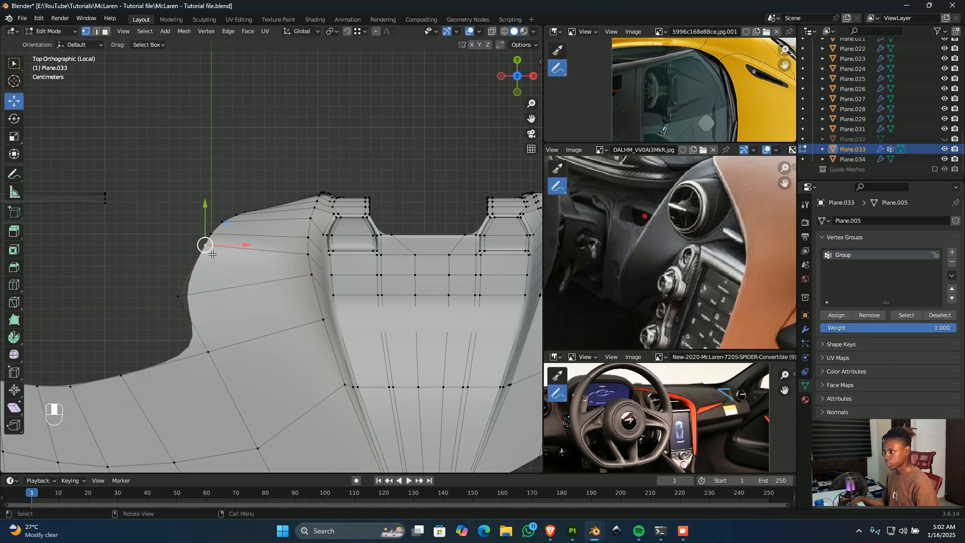
{"action": "key", "text": "g"}
{"action": "key", "text": "g"}
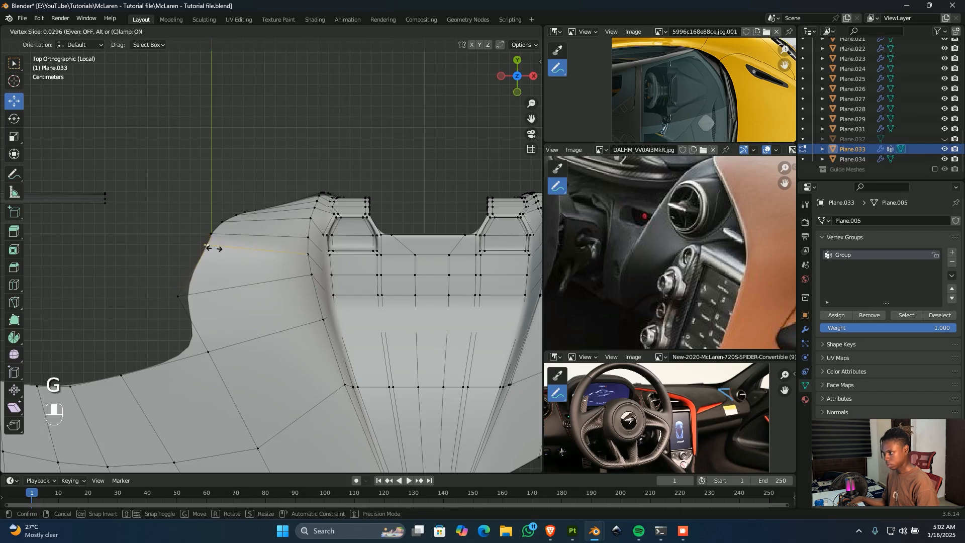
{"action": "left_click", "coordinate": [211, 249]}
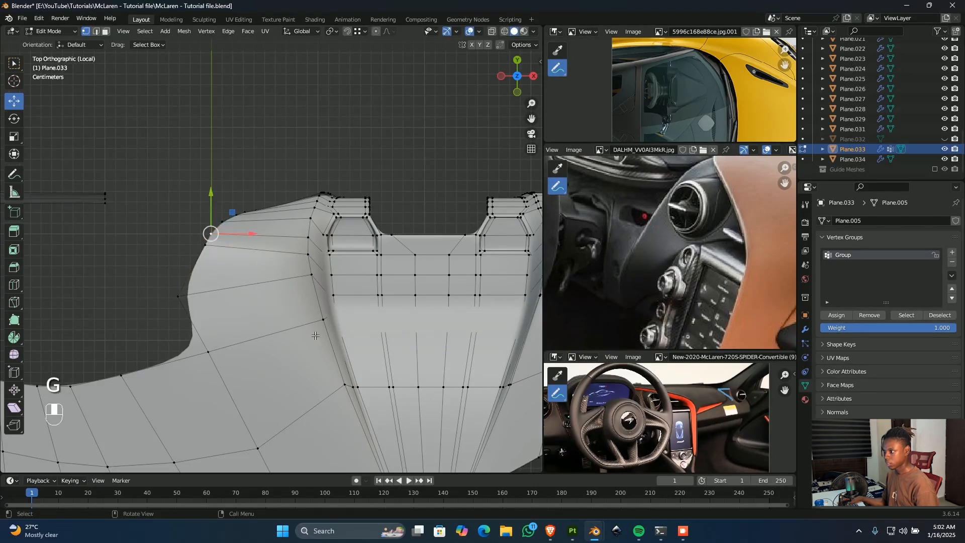
- Select the side-edge run down to the panel's bottom corner and edge-slide it slightly inward
{"action": "mouse_move", "coordinate": [211, 230]}
{"action": "middle_mouse_down"}
{"action": "mouse_move", "coordinate": [60, 147]}
{"action": "mouse_move", "coordinate": [201, 235]}
{"action": "middle_mouse_up"}
{"action": "left_click", "coordinate": [217, 351], "text": "ctrl"}
{"action": "middle_click_drag", "start_coordinate": [218, 350], "coordinate": [379, 329]}
{"action": "key", "text": "g"}
{"action": "key", "text": "g"}
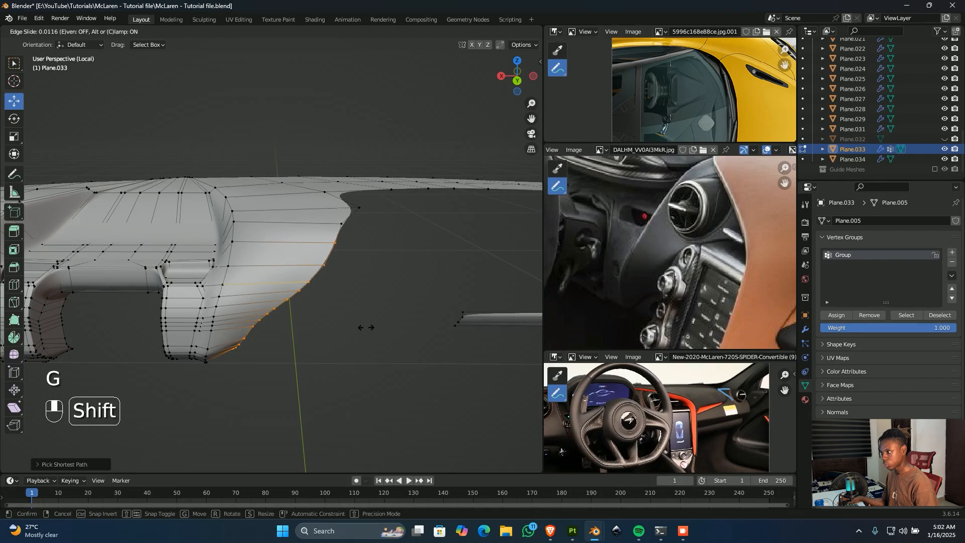
{"action": "left_click", "coordinate": [358, 327]}
- Show the panel in wireframe outside the isolated view and compare its side edge with the top-view reference image
{"action": "middle_click_drag", "start_coordinate": [360, 318], "coordinate": [391, 320]}
{"action": "key", "text": "KP_7"}
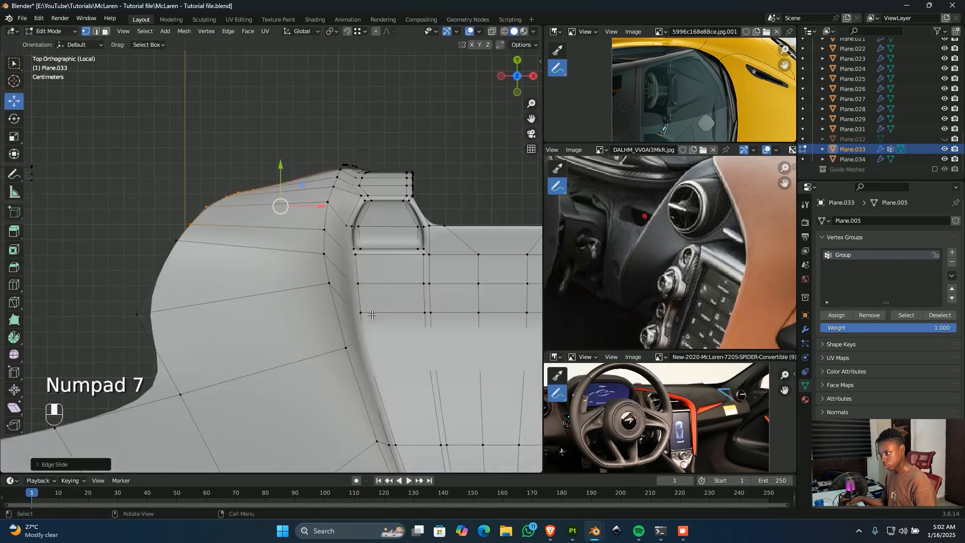
{"action": "key", "text": "shift+z"}
{"action": "key", "text": "slash"}
{"action": "key", "text": "KP_7"}
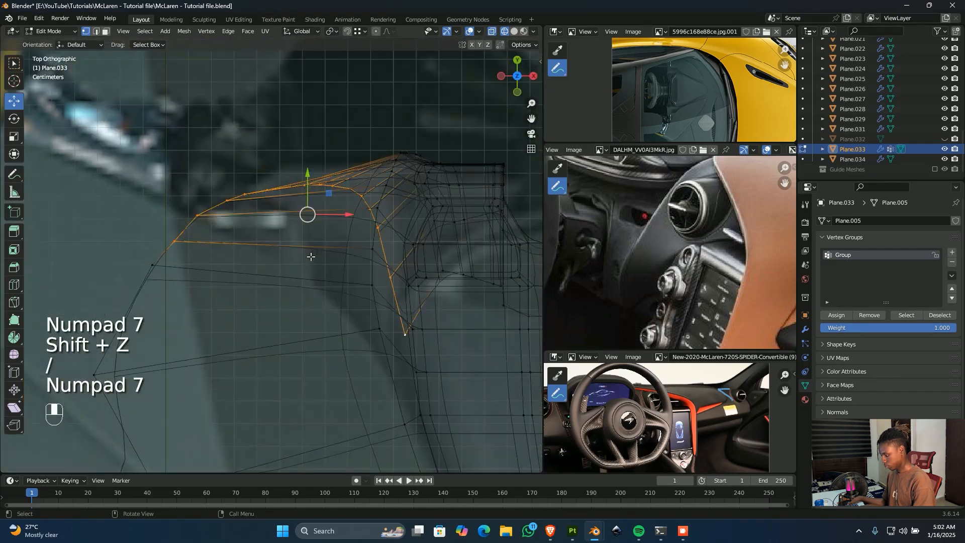
{"action": "scroll", "coordinate": [316, 267], "scroll_direction": "up", "scroll_amount": 2}
{"action": "middle_click_drag", "start_coordinate": [330, 286], "coordinate": [351, 308], "text": "shift"}
{"action": "scroll", "coordinate": [379, 292], "scroll_direction": "down", "scroll_amount": 3}
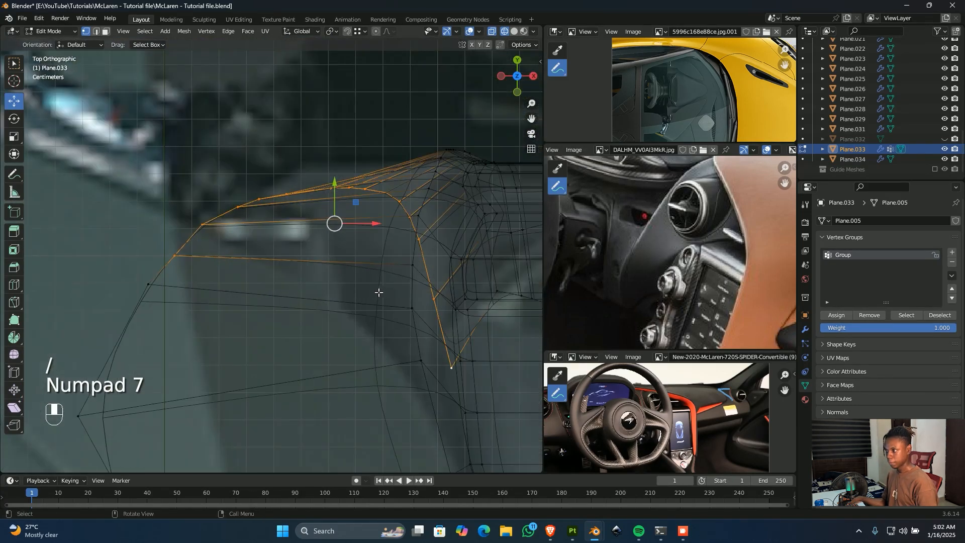
{"action": "scroll", "coordinate": [322, 281], "scroll_direction": "down", "scroll_amount": 1}
{"action": "scroll", "coordinate": [305, 271], "scroll_direction": "down", "scroll_amount": 1}
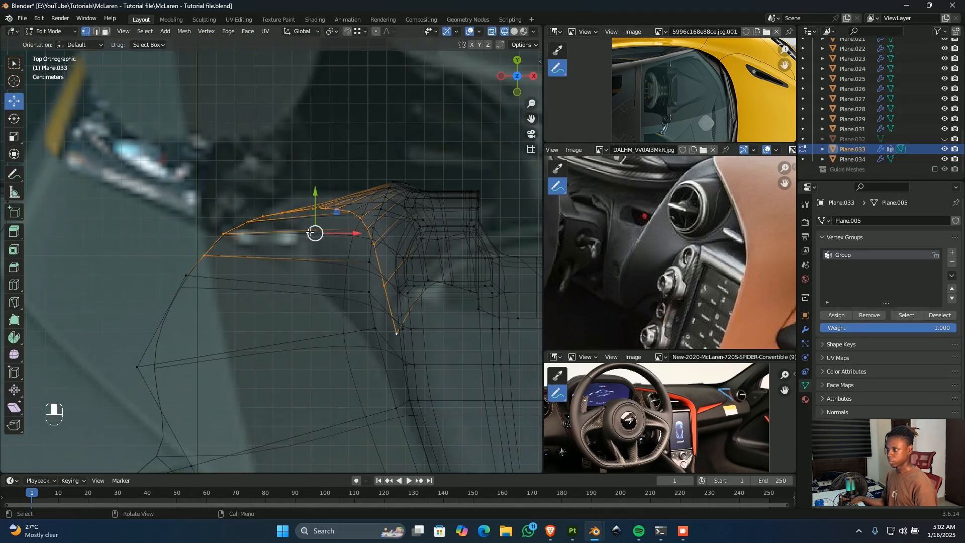
- Move the upper side-edge vertex slightly along the Y axis in top view and restore solid shading
{"action": "left_click", "coordinate": [212, 250]}
{"action": "left_click_drag", "start_coordinate": [209, 220], "coordinate": [215, 212], "text": "shift"}
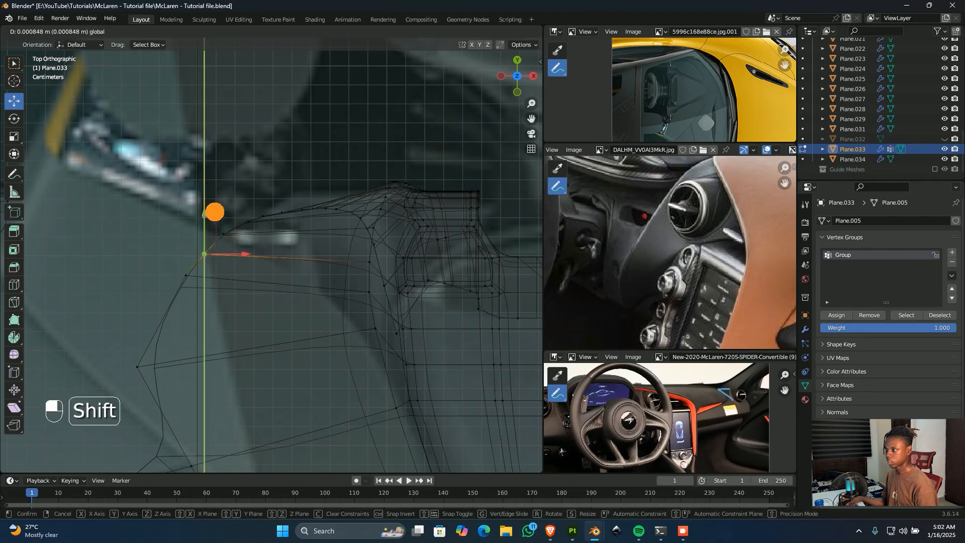
{"action": "left_click_drag", "start_coordinate": [250, 164], "coordinate": [276, 207], "text": "shift"}
{"action": "middle_click_drag", "start_coordinate": [276, 207], "coordinate": [270, 276]}
{"action": "key", "text": "shift+z"}
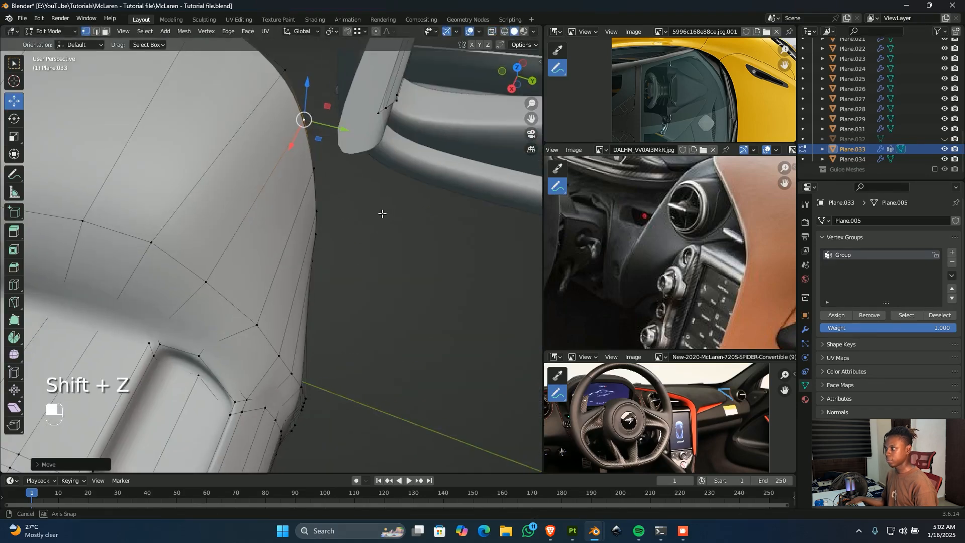
- Compare the last vertex move by undoing and redoing it, and move the next lower side-edge vertex slightly along the Y axis
{"action": "middle_click_drag", "start_coordinate": [325, 155], "coordinate": [265, 309]}
{"action": "key", "text": "ctrl+z"}
{"action": "key", "text": "ctrl+shift+z"}
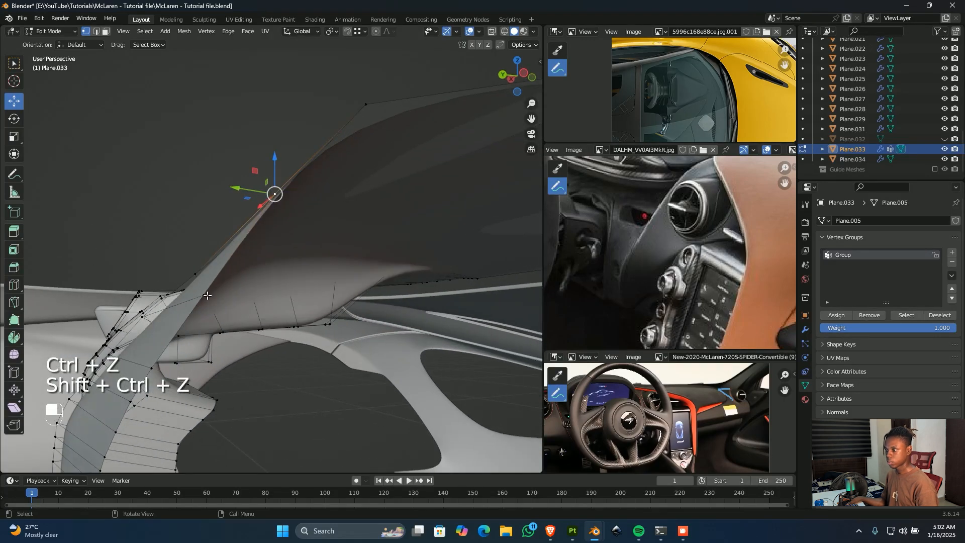
{"action": "left_click_drag", "start_coordinate": [170, 293], "coordinate": [148, 290]}
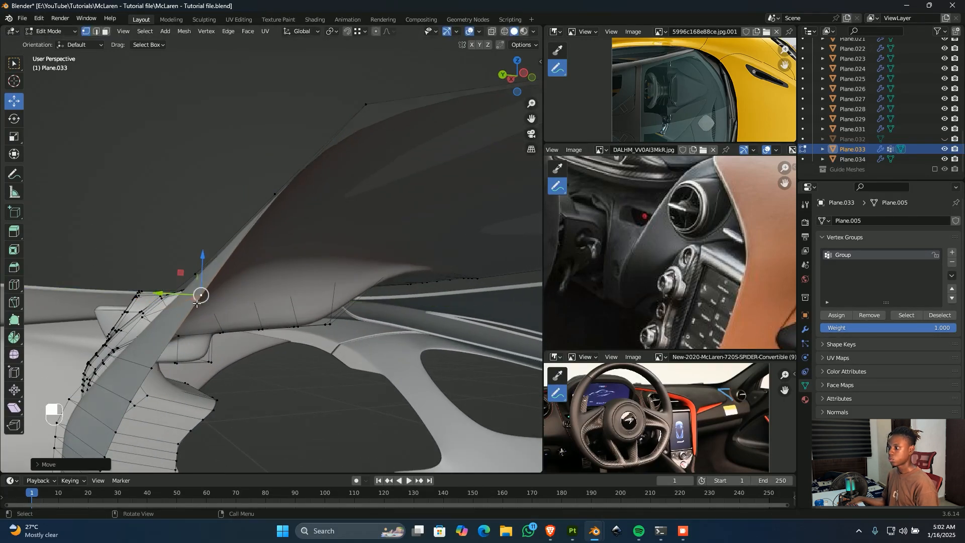
- Cut a new edge loop down the panel section between the crease beside the vent opening and the side edge
{"action": "middle_click_drag", "start_coordinate": [314, 283], "coordinate": [362, 340]}
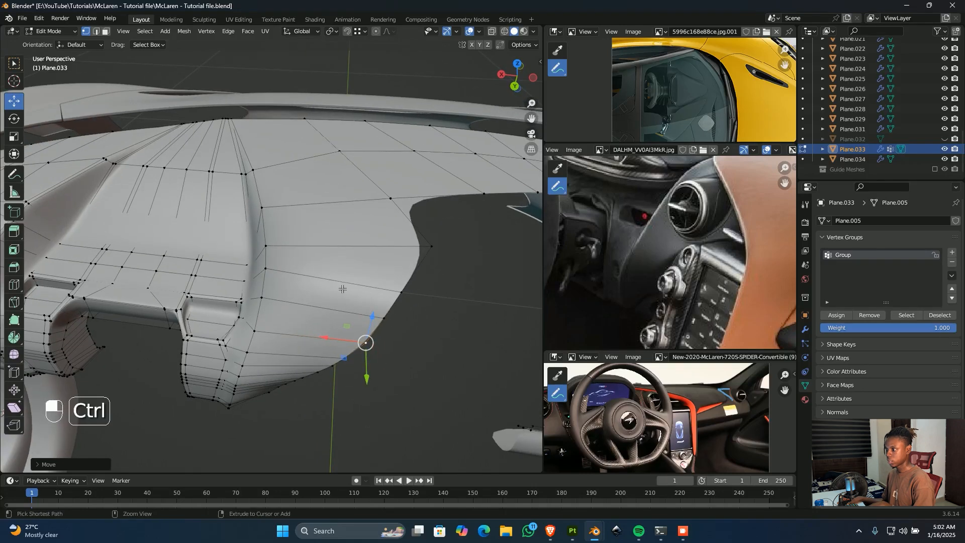
{"action": "key", "text": "ctrl+r"}
{"action": "left_click", "coordinate": [314, 289]}
{"action": "left_click", "coordinate": [308, 285]}
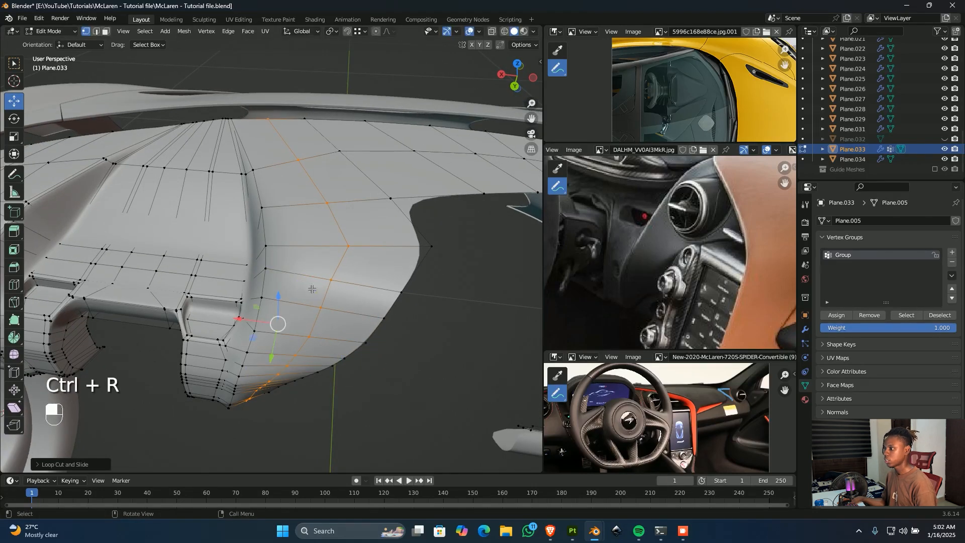
{"action": "left_click", "coordinate": [327, 193], "text": "ctrl"}
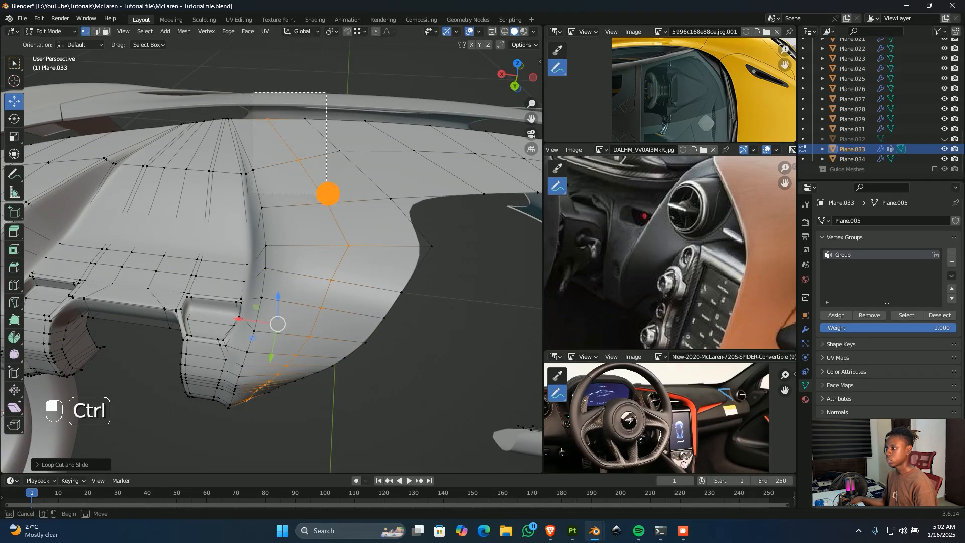
{"action": "key", "text": "g"}
{"action": "key", "text": "g"}
{"action": "key", "text": "shift"}
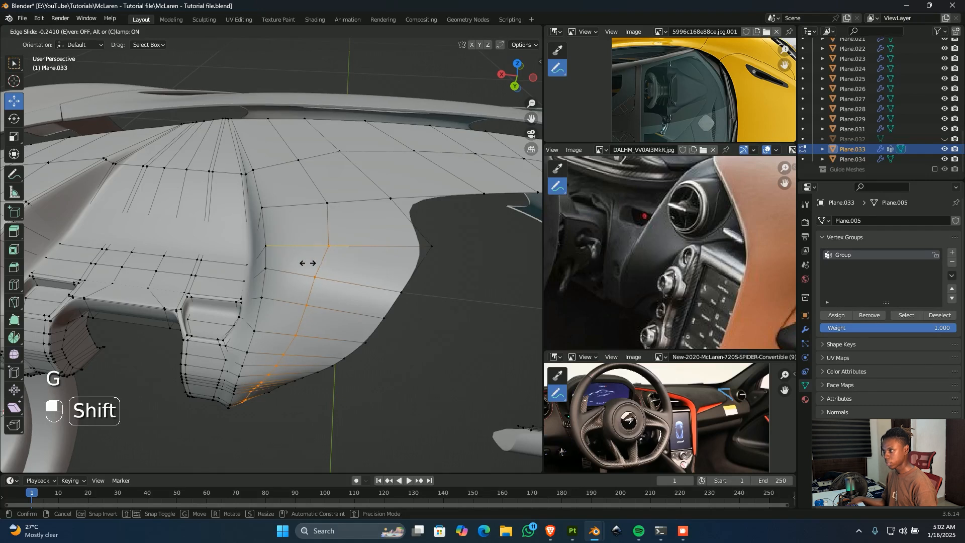
- Select the whole new loop and edge-slide it with Even and Flipped on until it sits close beside the crease
{"action": "left_click", "coordinate": [341, 236]}
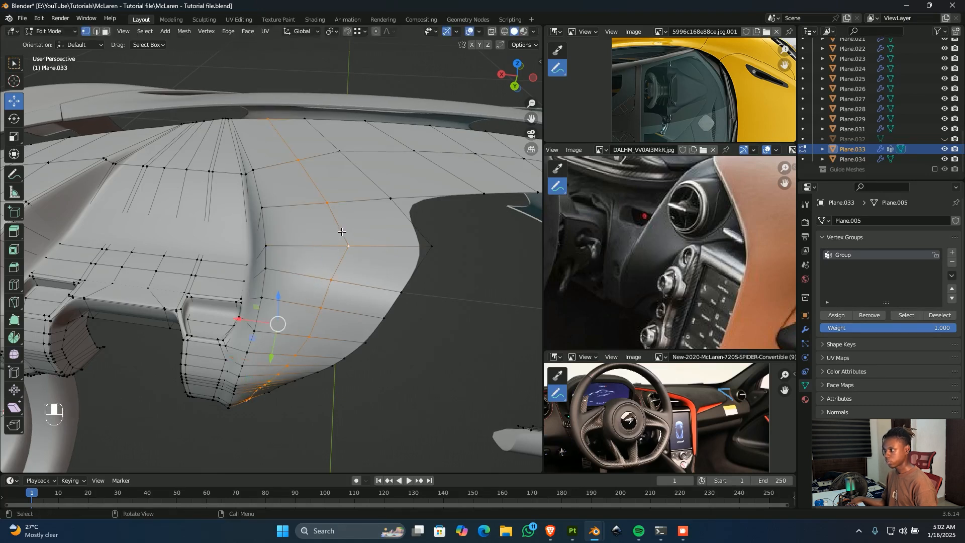
{"action": "key", "text": "g"}
{"action": "key", "text": "g"}
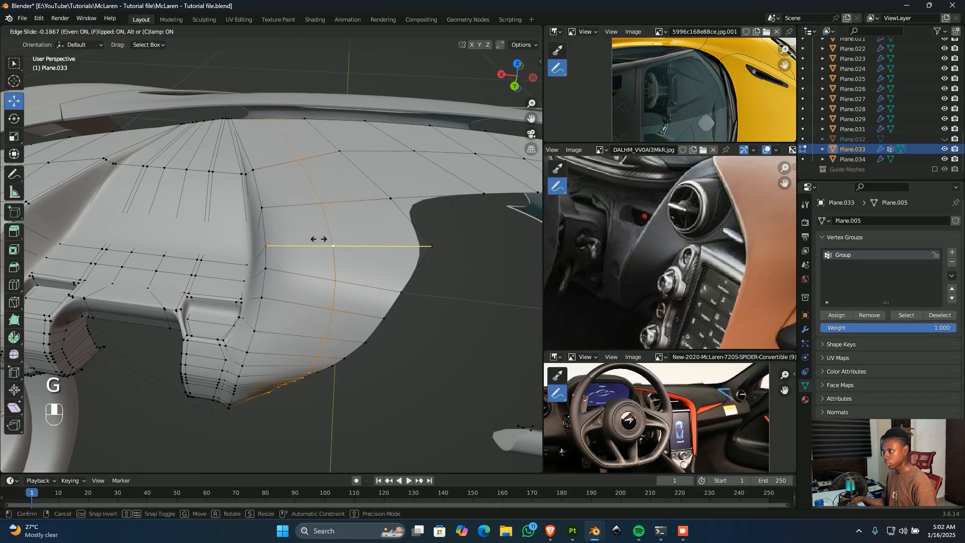
{"action": "key", "text": "shift"}
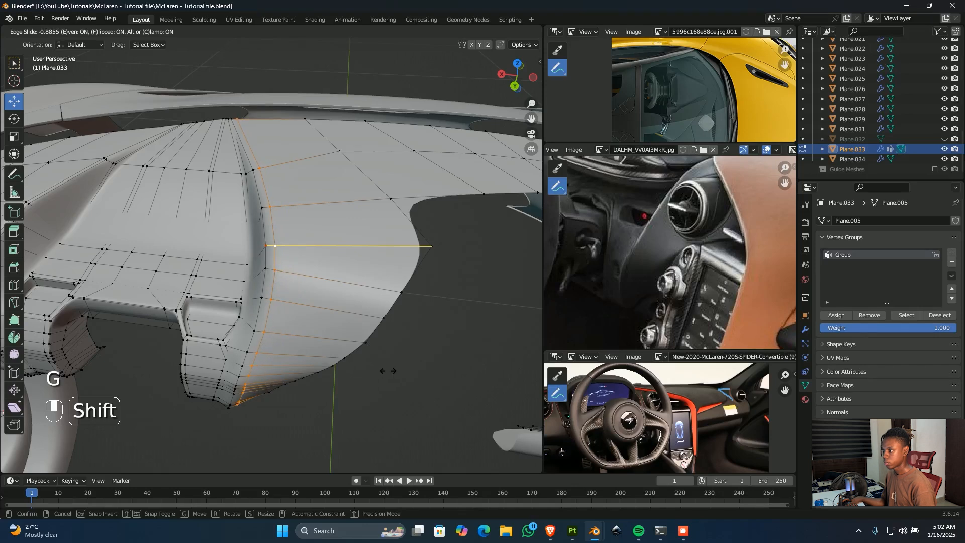
{"action": "left_click", "coordinate": [328, 382]}
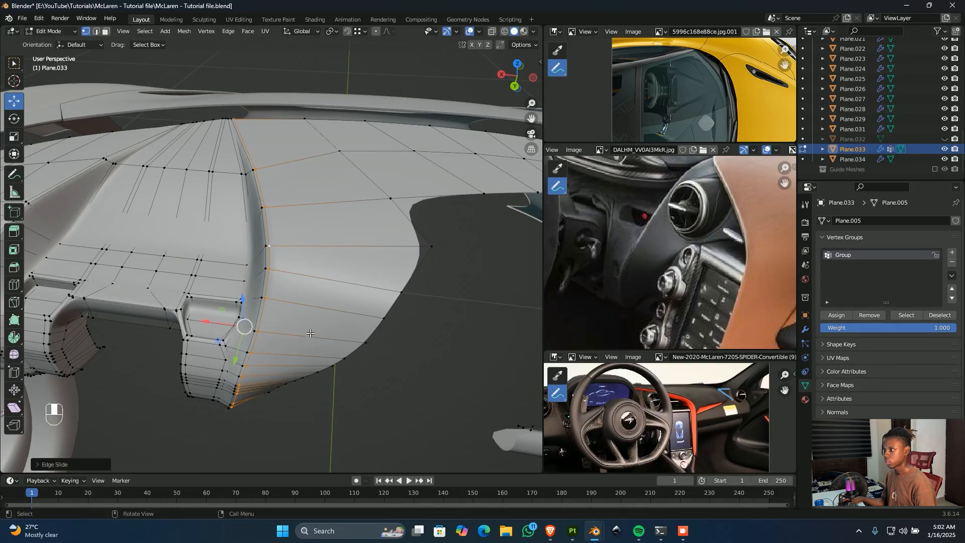
- Deselect the lower part of the new loop in wireframe and edge-slide its upper vertices slightly away from the crease
{"action": "key", "text": "shift+z"}
{"action": "left_click_drag", "start_coordinate": [318, 233], "coordinate": [171, 465], "text": "ctrl"}
{"action": "key", "text": "shift+z"}
{"action": "scroll", "coordinate": [261, 211], "scroll_direction": "up", "scroll_amount": 6}
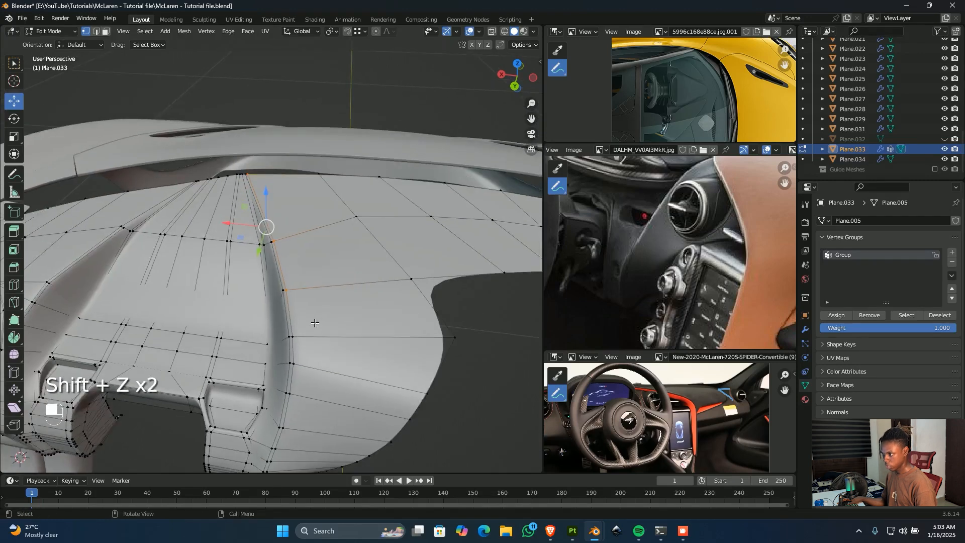
{"action": "key", "text": "g"}
{"action": "key", "text": "g"}
{"action": "key", "text": "shift"}
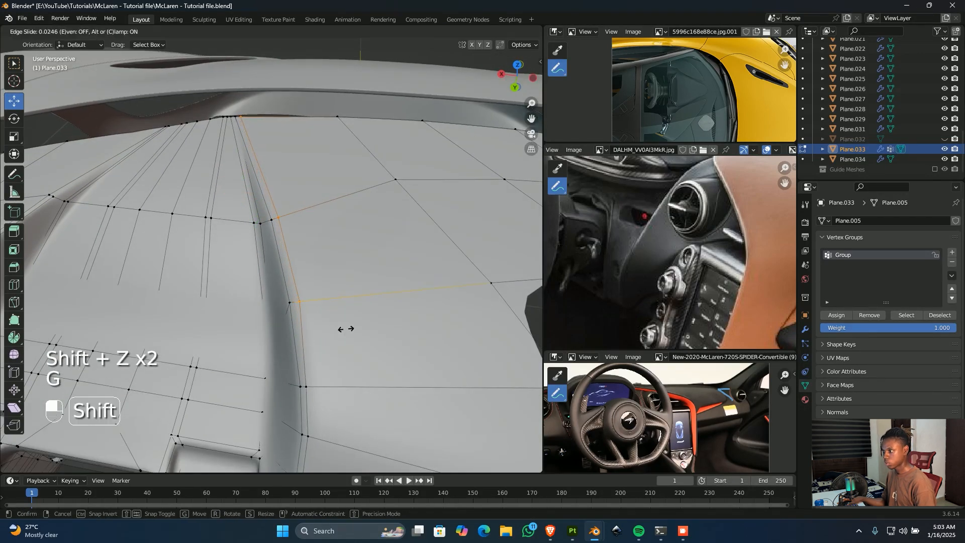
{"action": "left_click", "coordinate": [345, 329]}
- Deselect the lowest of the selected vertices and edge-slide the top two slightly farther from the crease
{"action": "left_click_drag", "start_coordinate": [289, 285], "coordinate": [303, 333], "text": "ctrl"}
{"action": "key", "text": "g"}
{"action": "key", "text": "g"}
{"action": "key", "text": "shift"}
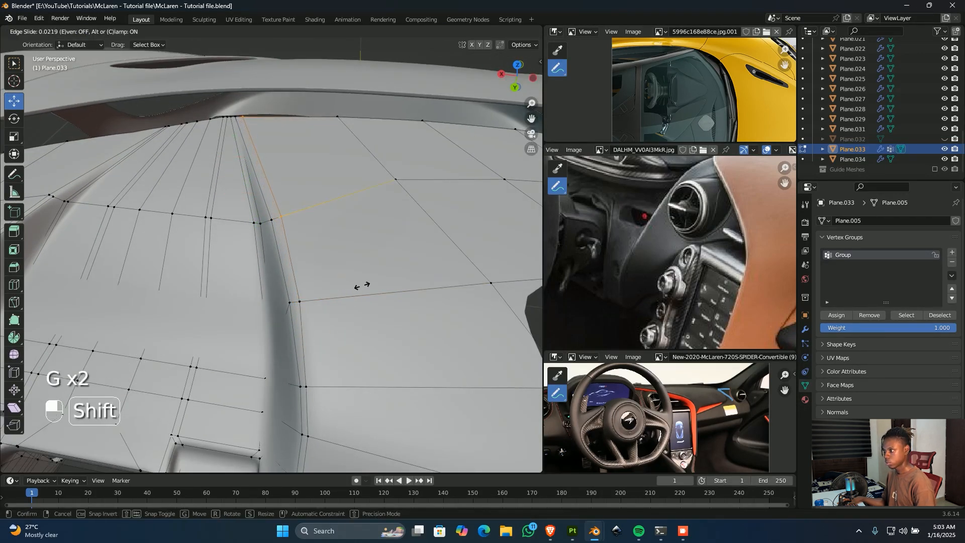
{"action": "left_click", "coordinate": [386, 283]}
{"action": "left_click_drag", "start_coordinate": [328, 200], "coordinate": [274, 234], "text": "ctrl"}
{"action": "key", "text": "g"}
{"action": "key", "text": "g"}
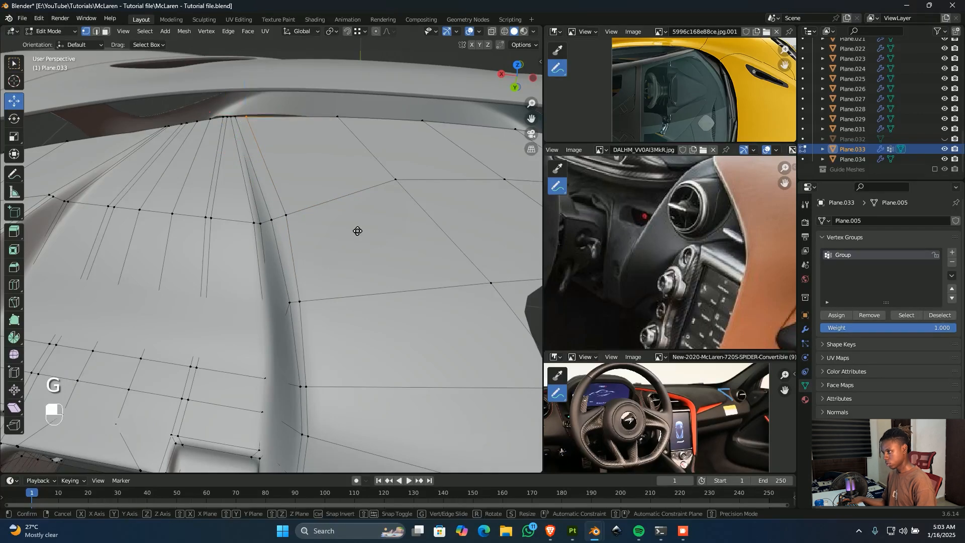
{"action": "key", "text": "shift"}
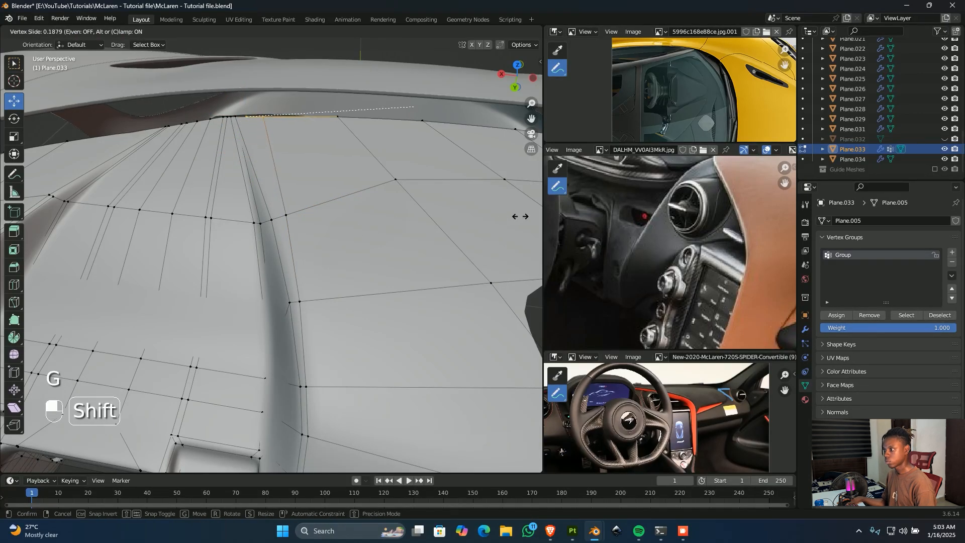
{"action": "key", "text": "Escape"}
- Check the panel's shading in Object Mode and move a vertex on the crease beside the small recess slightly along the X axis
{"action": "key", "text": "Tab"}
{"action": "middle_click_drag", "start_coordinate": [403, 238], "coordinate": [400, 305]}
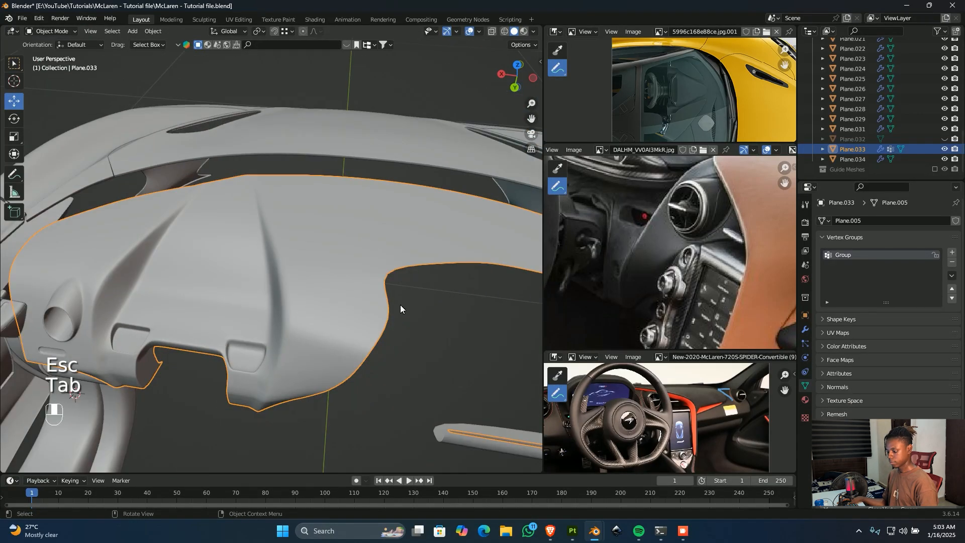
{"action": "left_click", "coordinate": [413, 351]}
{"action": "middle_click_drag", "start_coordinate": [413, 352], "coordinate": [320, 291]}
{"action": "key", "text": "Tab"}
{"action": "scroll", "coordinate": [352, 254], "scroll_direction": "up", "scroll_amount": 3}
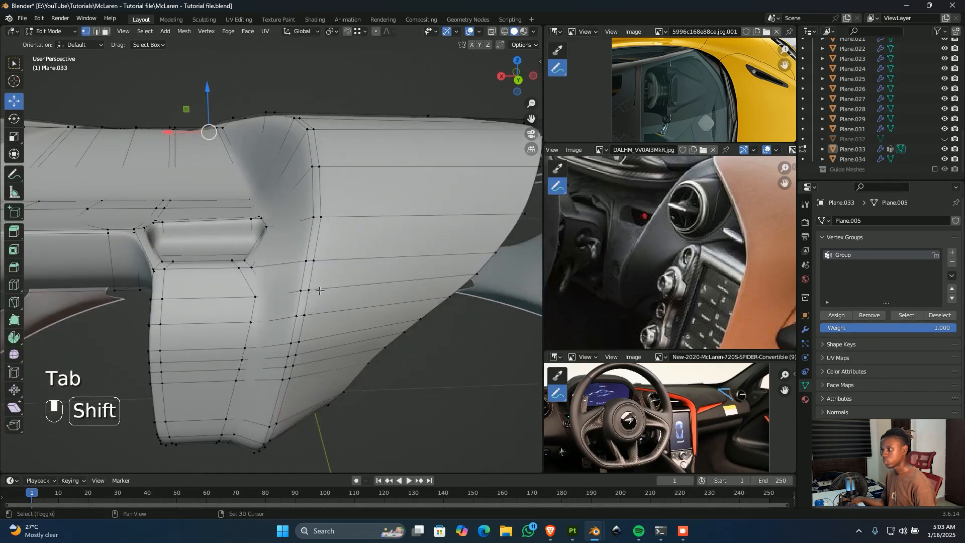
{"action": "scroll", "coordinate": [322, 286], "scroll_direction": "up", "scroll_amount": 3}
{"action": "middle_click_drag", "start_coordinate": [327, 211], "coordinate": [303, 260], "text": "shift"}
{"action": "left_click", "coordinate": [240, 280]}
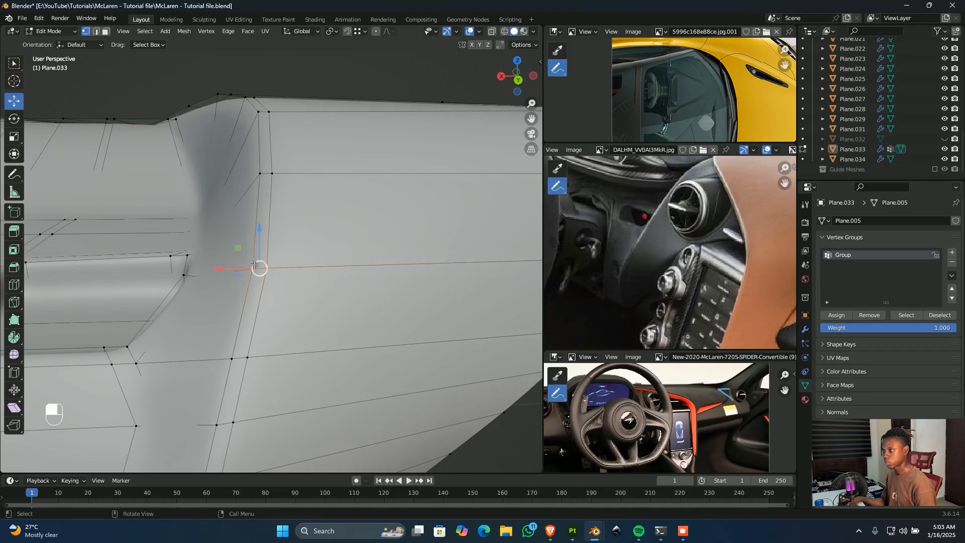
{"action": "key", "text": "g"}
{"action": "left_click_drag", "start_coordinate": [207, 274], "coordinate": [206, 274]}
- Examine the reshaped panel and the full dashboard in Object Mode from several angles
{"action": "scroll", "coordinate": [221, 273], "scroll_direction": "down", "scroll_amount": 6}
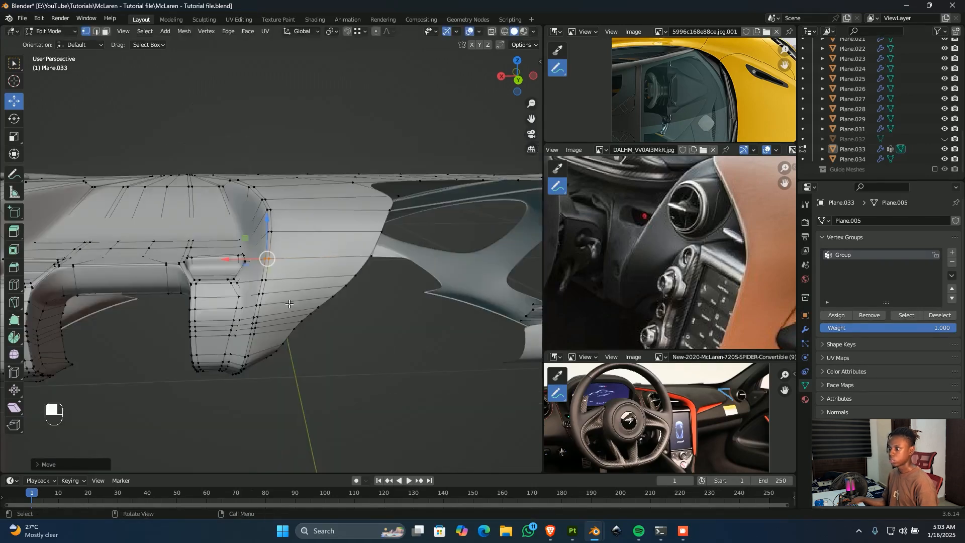
{"action": "key", "text": "Tab"}
{"action": "middle_click_drag", "start_coordinate": [325, 316], "coordinate": [348, 352]}
{"action": "scroll", "coordinate": [352, 342], "scroll_direction": "down", "scroll_amount": 5}
{"action": "scroll", "coordinate": [363, 303], "scroll_direction": "up", "scroll_amount": 2}
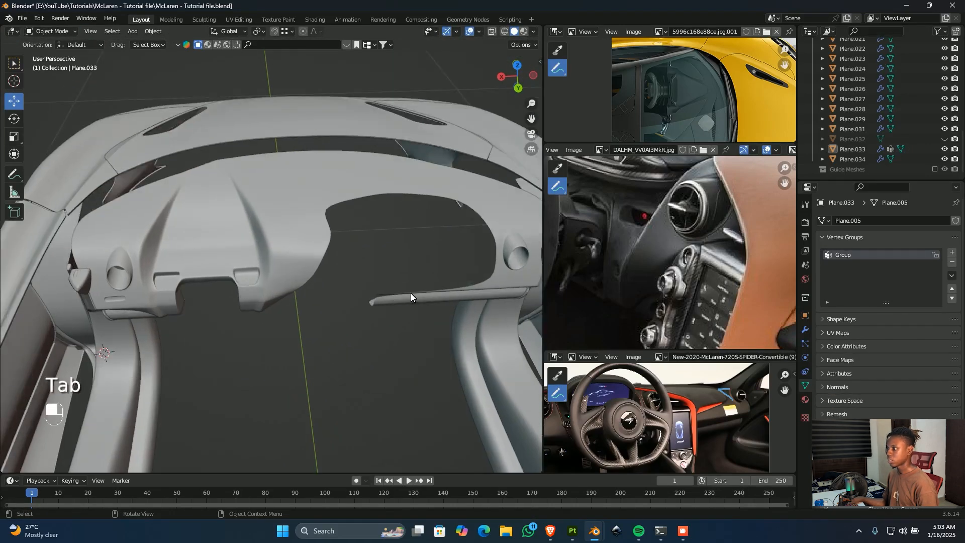
{"action": "middle_click_drag", "start_coordinate": [411, 294], "coordinate": [313, 293], "text": "shift"}
{"action": "scroll", "coordinate": [246, 300], "scroll_direction": "down", "scroll_amount": 2}
{"action": "scroll", "coordinate": [246, 299], "scroll_direction": "down", "scroll_amount": 2}
{"action": "middle_click_drag", "start_coordinate": [246, 299], "coordinate": [243, 245]}
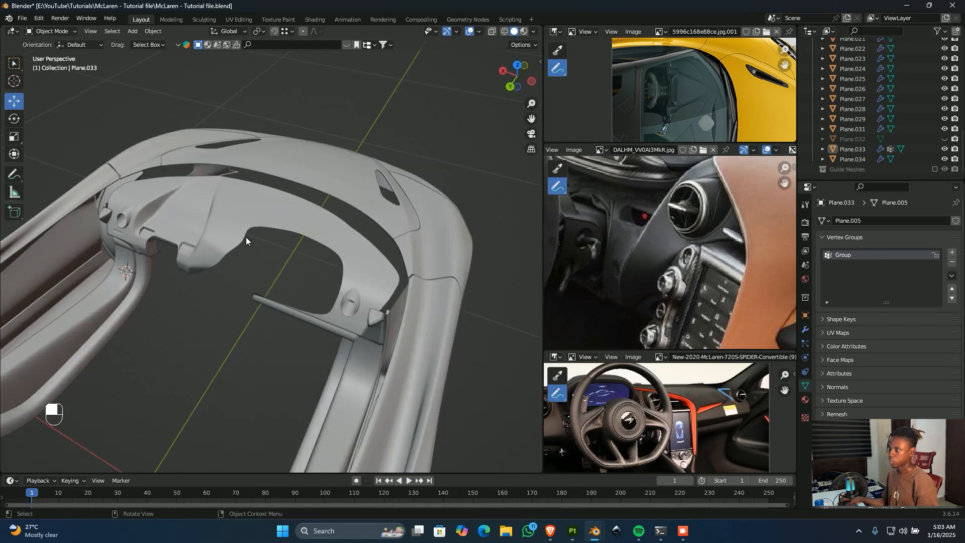
{"action": "scroll", "coordinate": [246, 237], "scroll_direction": "up", "scroll_amount": 4}
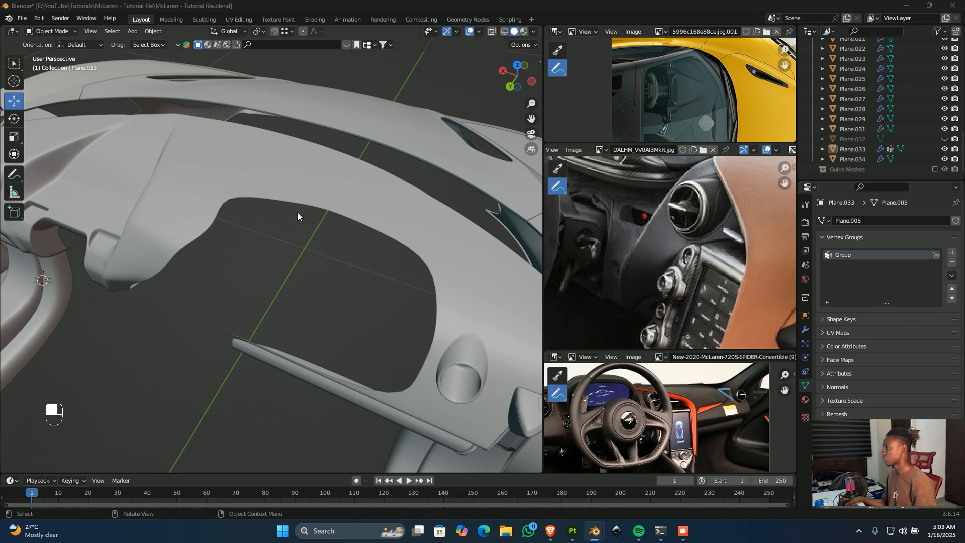
- Show the dashboard in wireframe in back orthographic view and edit the dash panel's mesh
{"action": "key", "text": "ctrl+KP_1"}
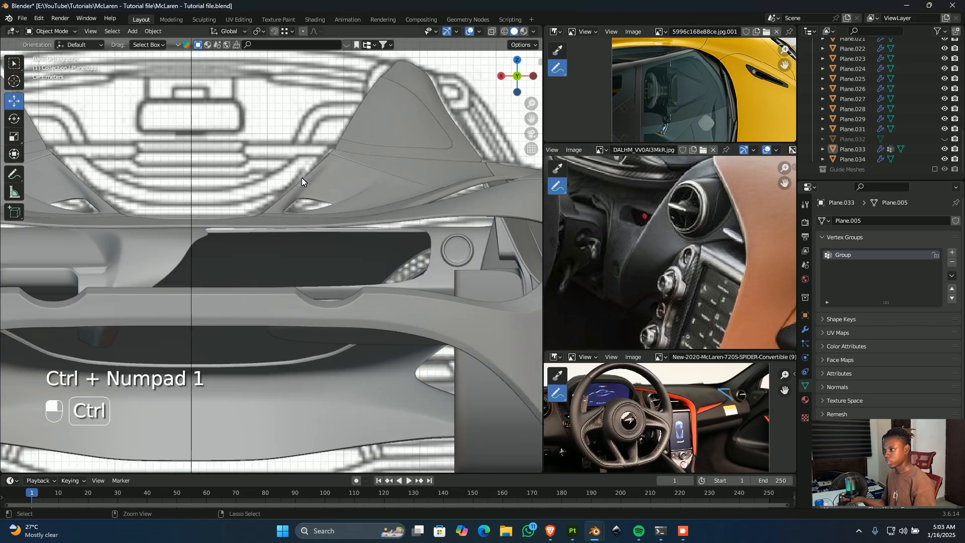
{"action": "scroll", "coordinate": [264, 232], "scroll_direction": "up", "scroll_amount": 3}
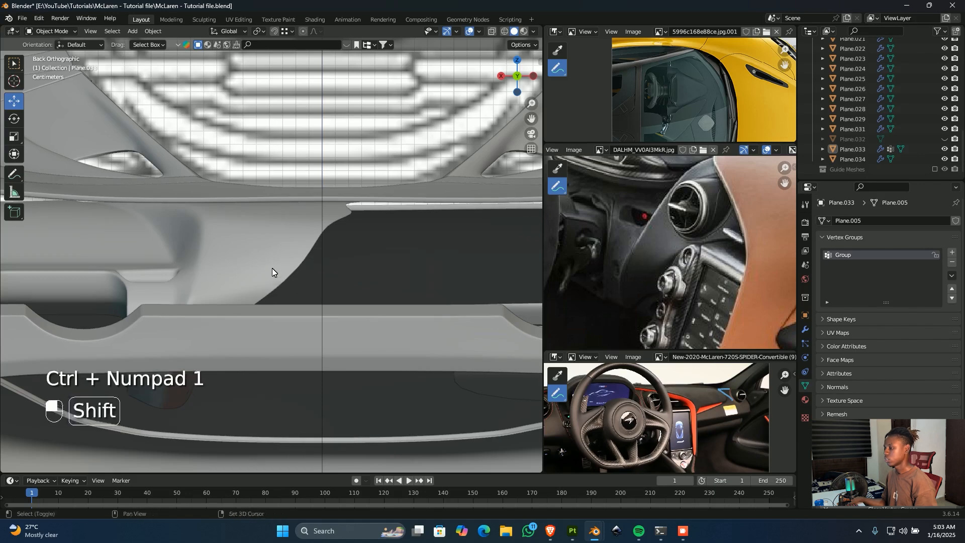
{"action": "key", "text": "shift+z"}
{"action": "left_click", "coordinate": [318, 257]}
{"action": "key", "text": "Tab"}
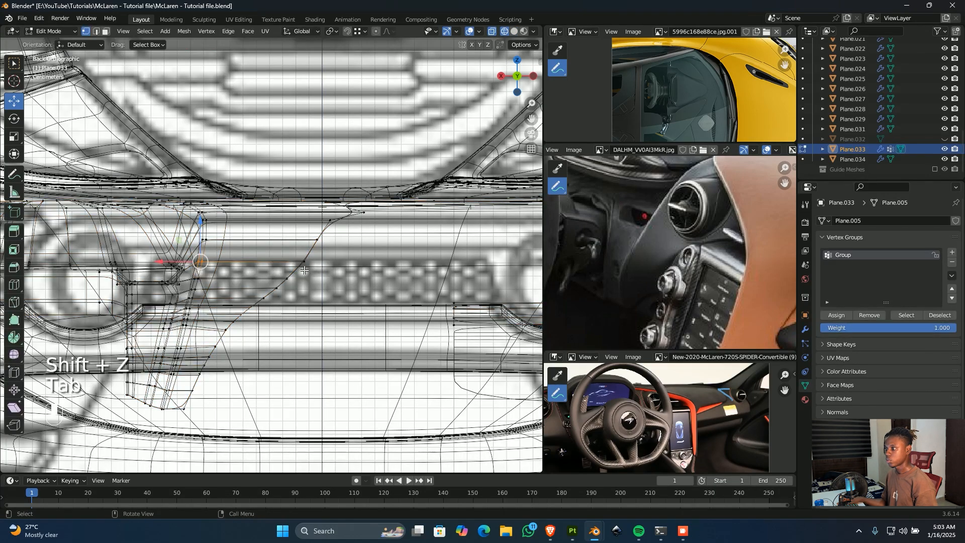
- Select the lower side-edge vertices down to the bottom corner, shear them, move them outward along the X axis, and shear them again
{"action": "scroll", "coordinate": [319, 260], "scroll_direction": "up", "scroll_amount": 2}
{"action": "left_click_drag", "start_coordinate": [240, 329], "coordinate": [325, 319]}
{"action": "left_click_drag", "start_coordinate": [239, 351], "coordinate": [206, 398]}
{"action": "left_click_drag", "start_coordinate": [170, 428], "coordinate": [161, 433]}
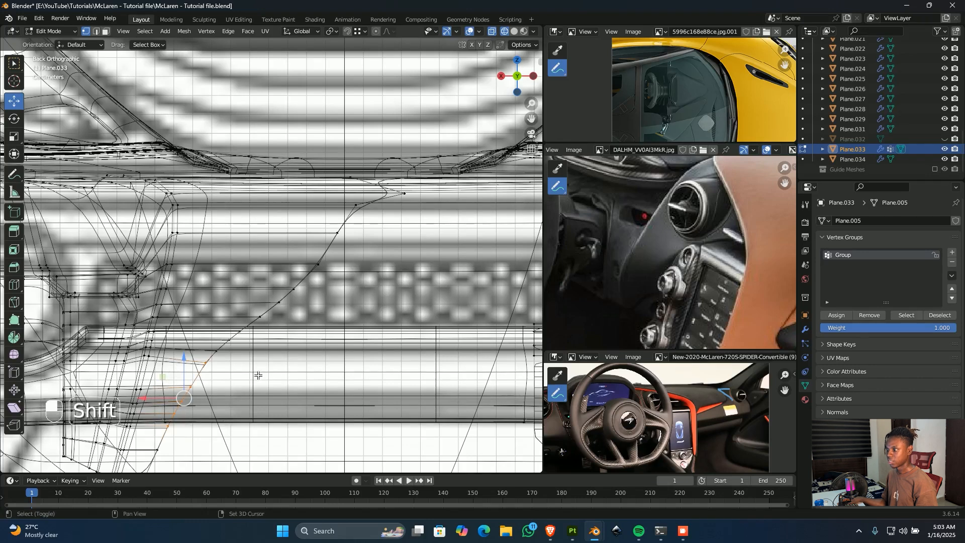
{"action": "middle_click_drag", "start_coordinate": [258, 375], "coordinate": [321, 310], "text": "shift"}
{"action": "left_click_drag", "start_coordinate": [249, 363], "coordinate": [195, 442], "text": "shift"}
{"action": "key", "text": "shift+ctrl+alt+s"}
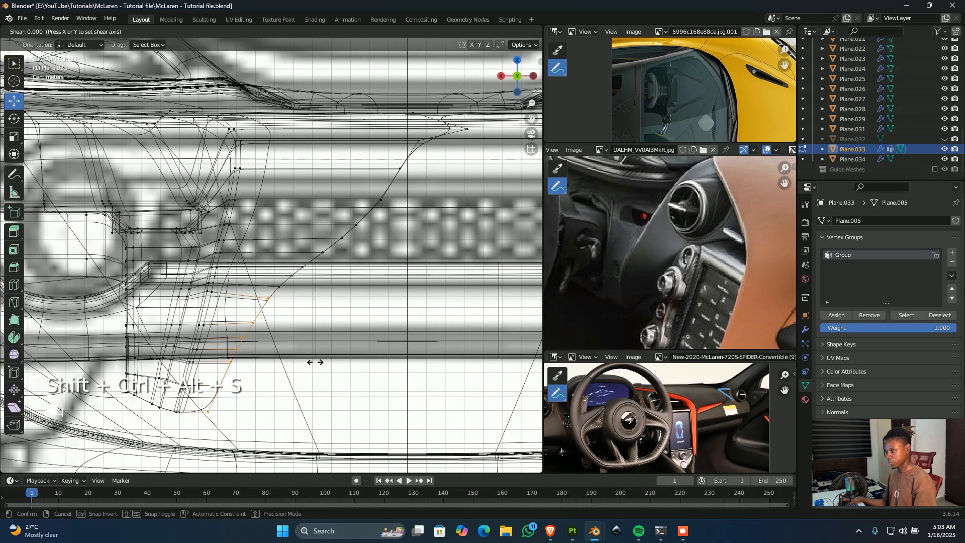
{"action": "left_click", "coordinate": [266, 391]}
{"action": "left_click_drag", "start_coordinate": [198, 354], "coordinate": [207, 353]}
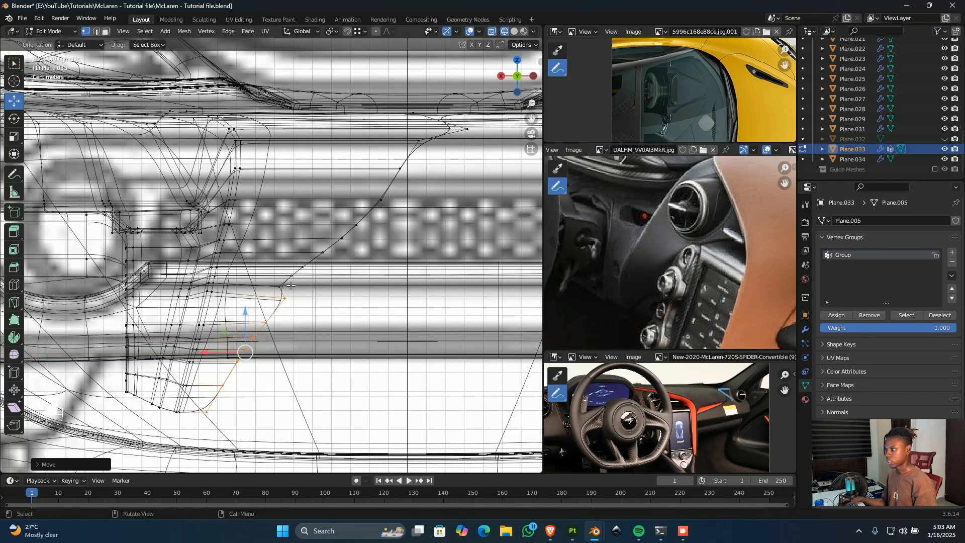
{"action": "key", "text": "shift+ctrl+alt+s"}
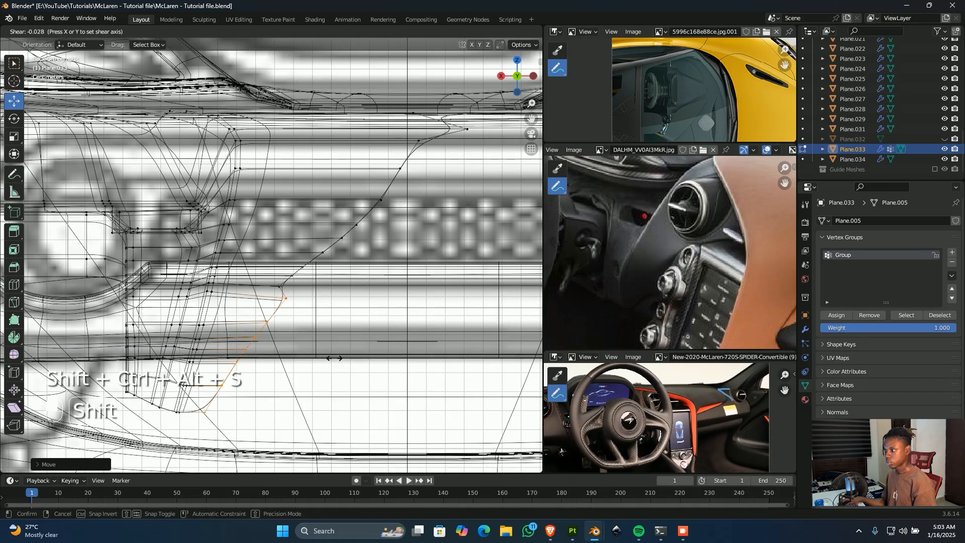
{"action": "left_click", "coordinate": [171, 320]}
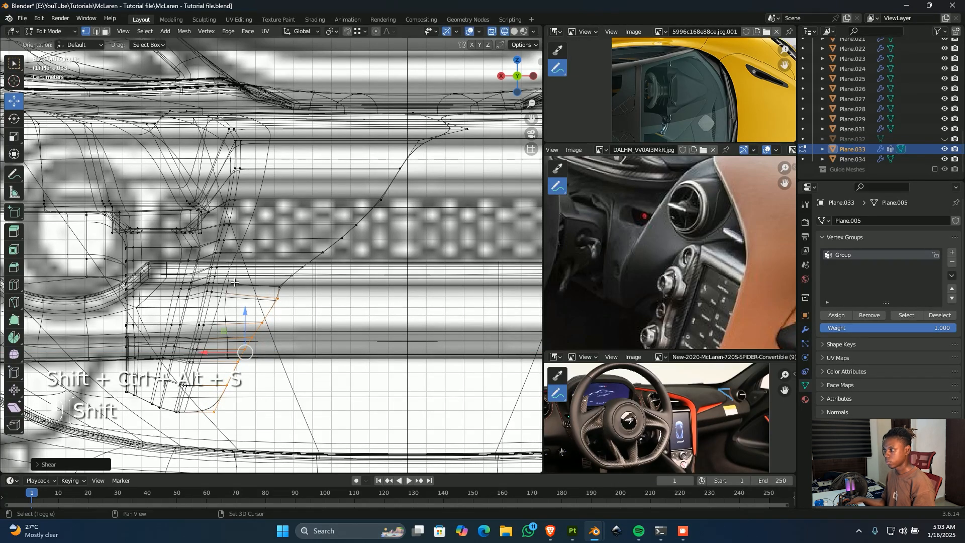
- Vertex-slide the side-edge vertex just above the sheared run to even out the edge curve
{"action": "left_click", "coordinate": [278, 286]}
{"action": "key", "text": "g"}
{"action": "key", "text": "g"}
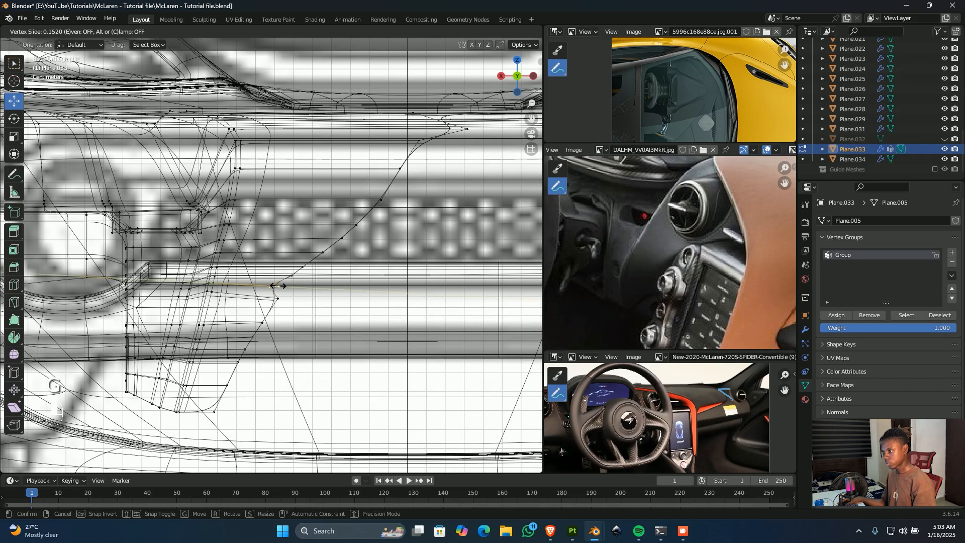
- Slide the dashboard panel's diagonal-edge vertex just below the patterned strip sideways along its horizontal edge to follow the curve
{"action": "left_click", "coordinate": [478, 316]}
{"action": "left_click", "coordinate": [294, 275]}
{"action": "key", "text": "g"}
{"action": "key", "text": "g"}
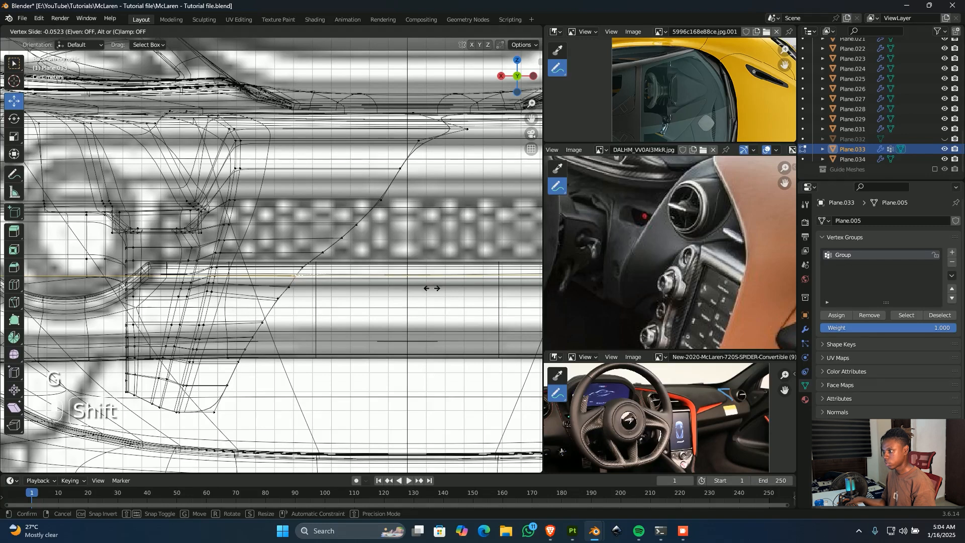
{"action": "left_click", "coordinate": [448, 289]}
- Slide the next two vertices down the panel's diagonal edge slightly sideways to smooth the outline
{"action": "left_click", "coordinate": [293, 288], "text": "shift"}
{"action": "scroll", "coordinate": [311, 284], "scroll_direction": "up", "scroll_amount": 2}
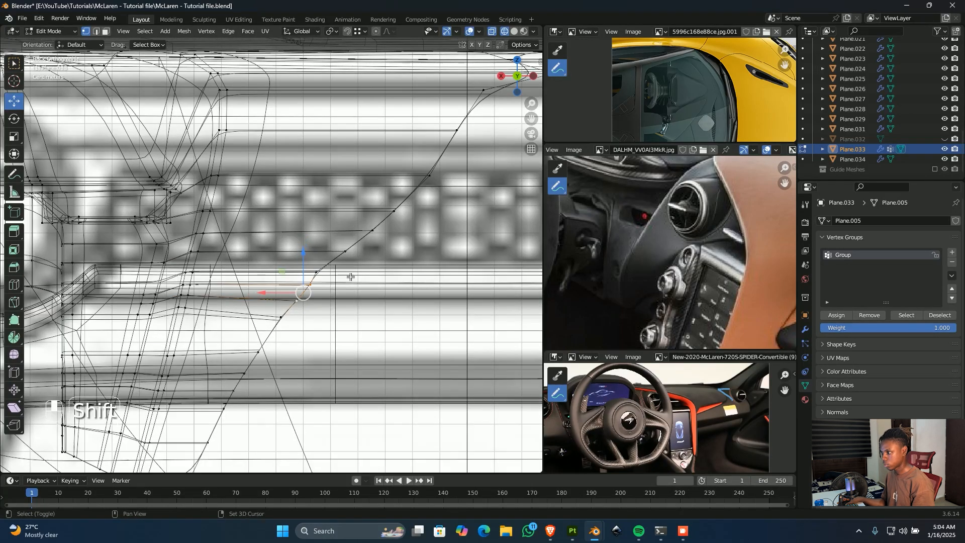
{"action": "key", "text": "g"}
{"action": "key", "text": "g"}
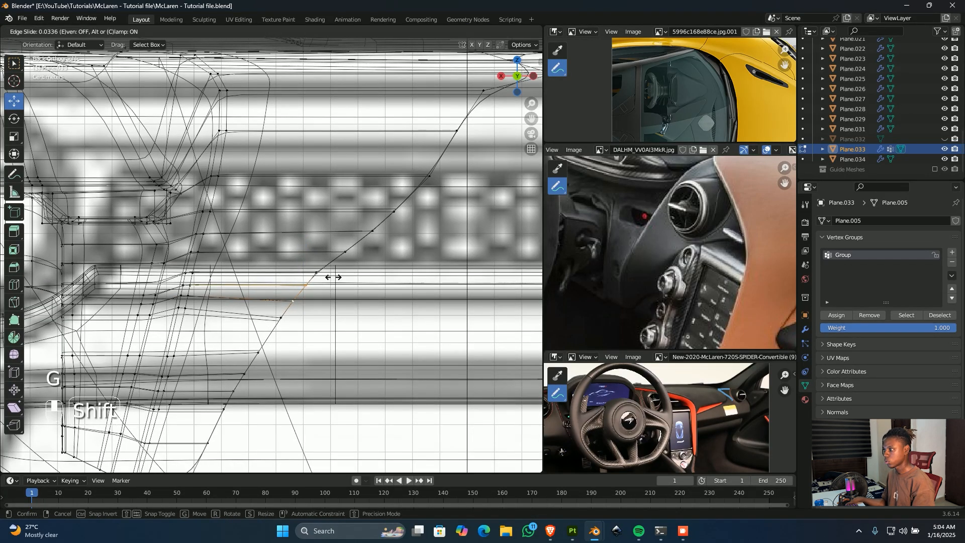
{"action": "left_click", "coordinate": [333, 277]}
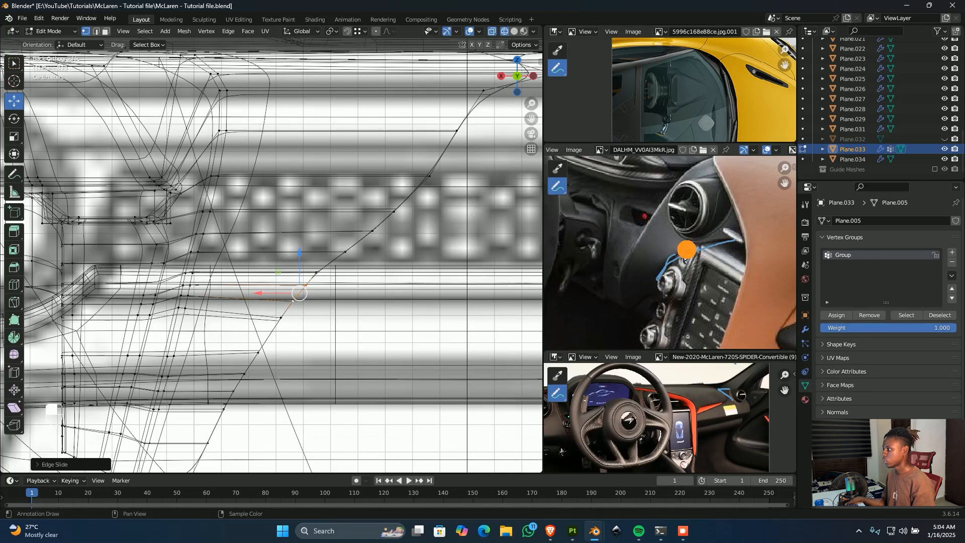
{"action": "mouse_move", "coordinate": [659, 270]}
{"action": "left_mouse_down"}
{"action": "mouse_move", "coordinate": [710, 262]}
{"action": "mouse_move", "coordinate": [668, 277]}
{"action": "left_mouse_up"}
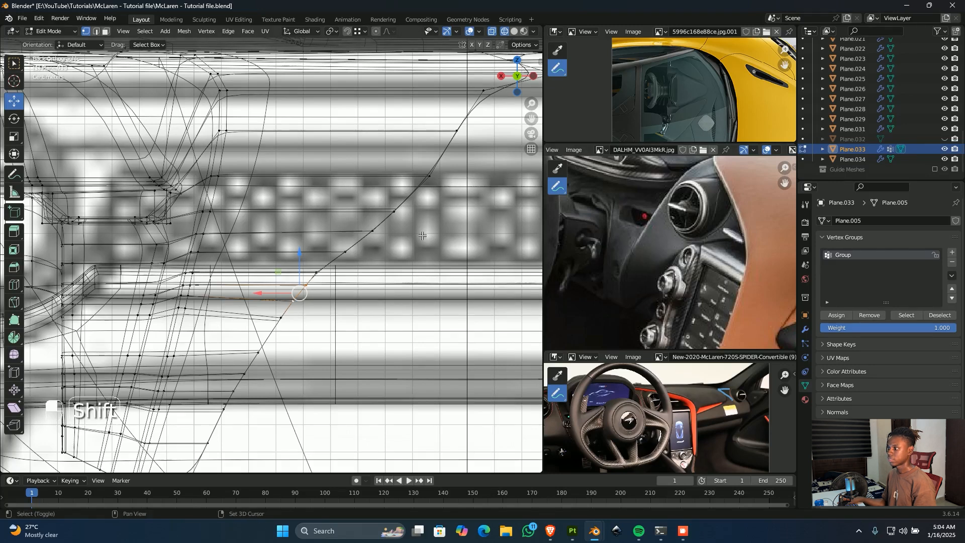
- Slide the chain of diagonal-edge vertices across the patterned strip inward, including a finer adjustment of its middle vertices
{"action": "middle_click_drag", "start_coordinate": [422, 236], "coordinate": [335, 240], "text": "shift"}
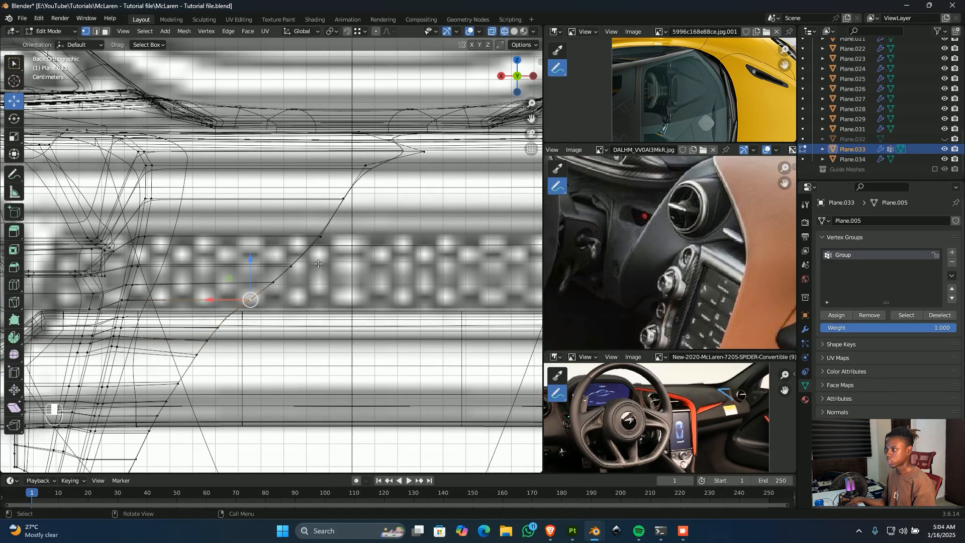
{"action": "left_click", "coordinate": [320, 236], "text": "ctrl"}
{"action": "key", "text": "g"}
{"action": "key", "text": "g"}
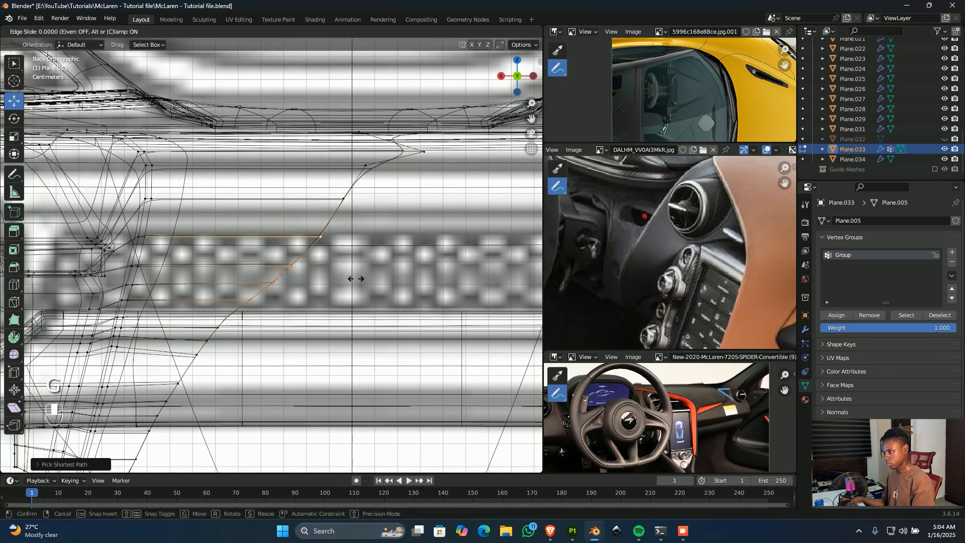
{"action": "left_click", "coordinate": [252, 300]}
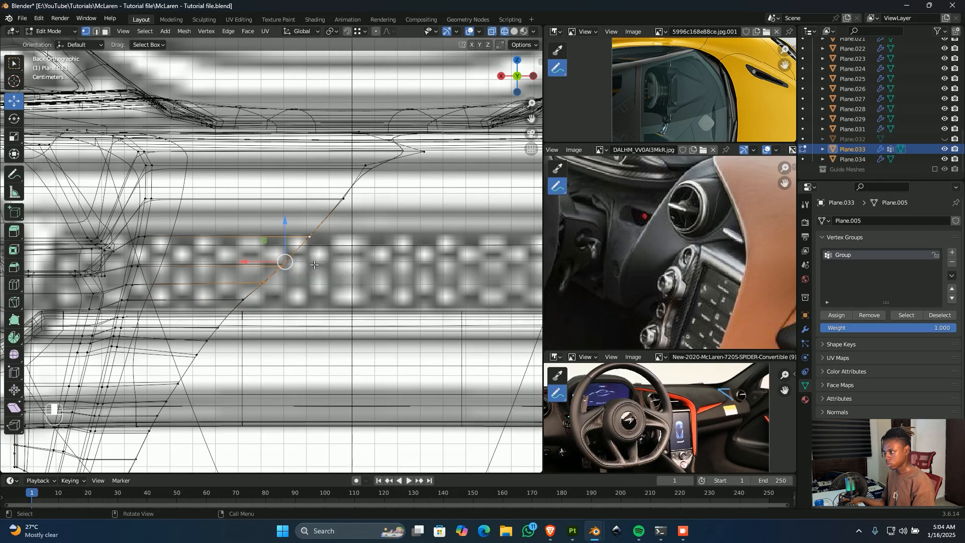
{"action": "left_click_drag", "start_coordinate": [277, 284], "coordinate": [259, 292]}
{"action": "key", "text": "g"}
{"action": "key", "text": "g"}
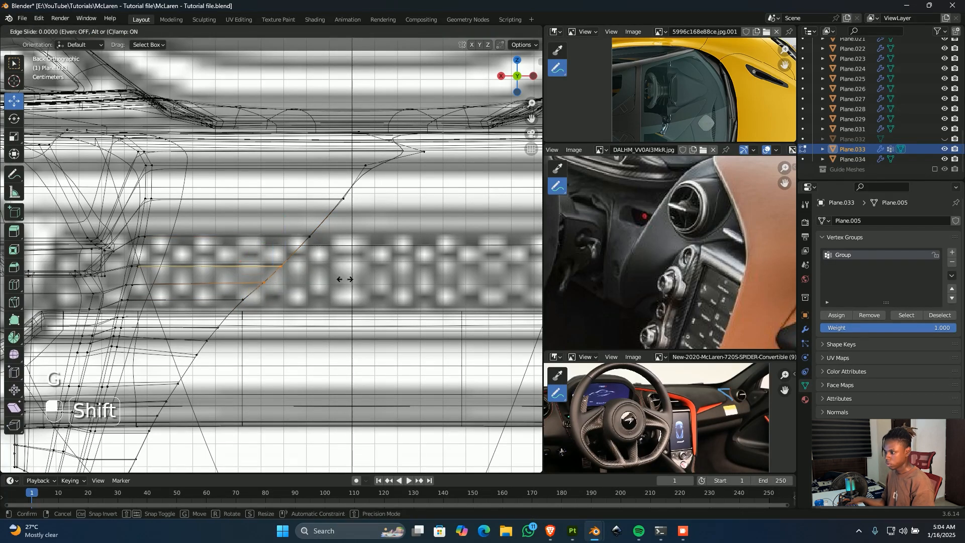
{"action": "left_click", "coordinate": [322, 276], "text": "shift"}
- Finely slide the diagonal-edge vertex at the upper border of the patterned strip along its horizontal edge
{"action": "left_click", "coordinate": [316, 242]}
{"action": "key", "text": "g"}
{"action": "key", "text": "g"}
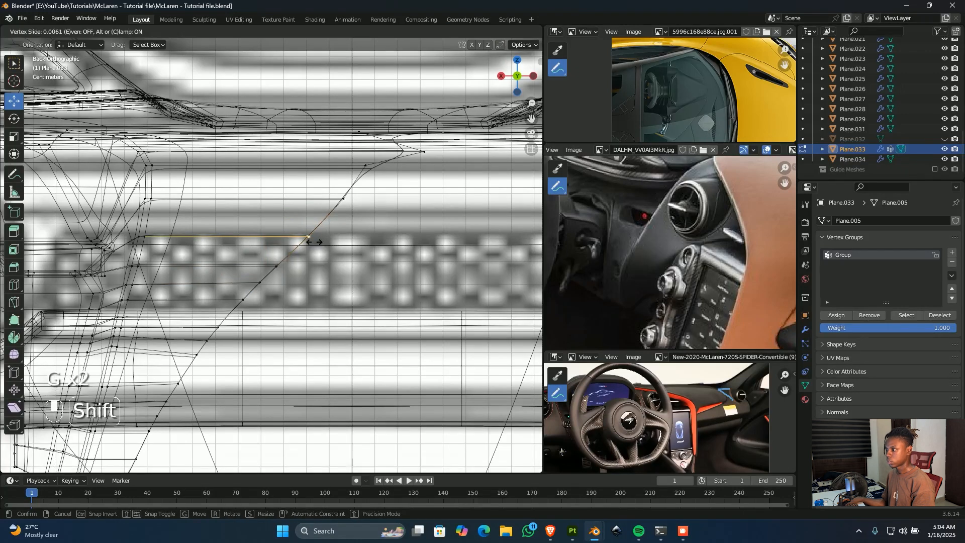
{"action": "left_click", "coordinate": [310, 242], "text": "shift"}
- Slide the two upper diagonal-edge vertices below the pointed tip along their edges with clamping off
{"action": "left_click", "coordinate": [369, 171]}
{"action": "key", "text": "g"}
{"action": "key", "text": "g"}
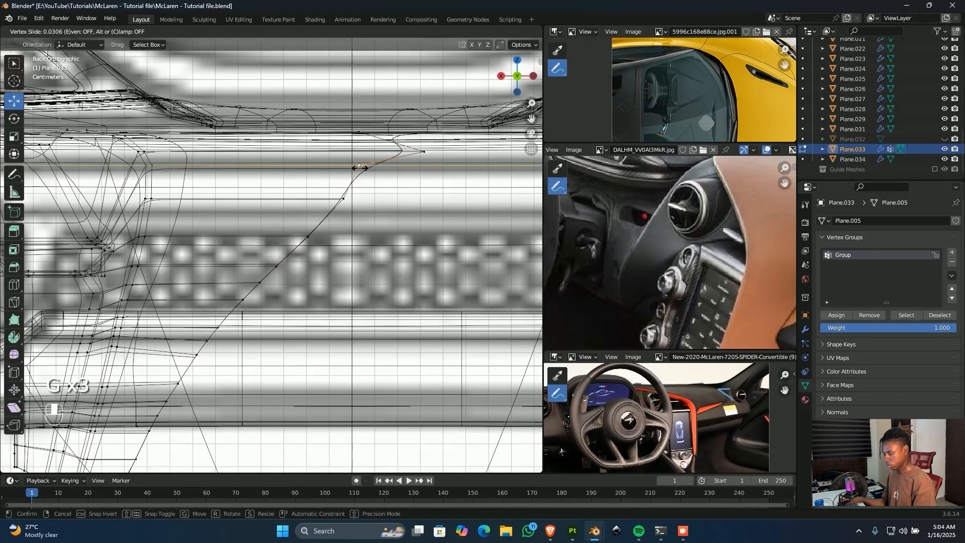
{"action": "key", "text": "shift"}
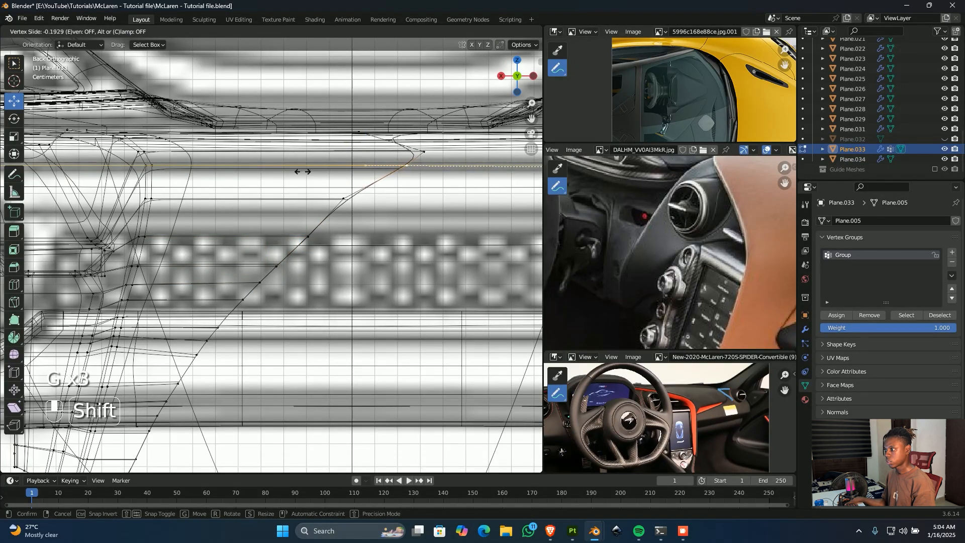
{"action": "key", "text": "c"}
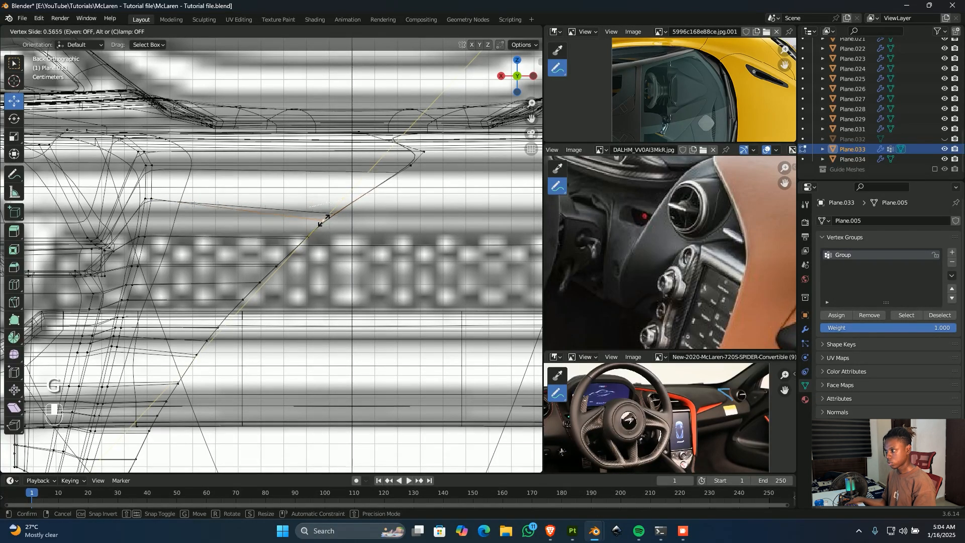
{"action": "key", "text": "g"}
{"action": "key", "text": "g"}
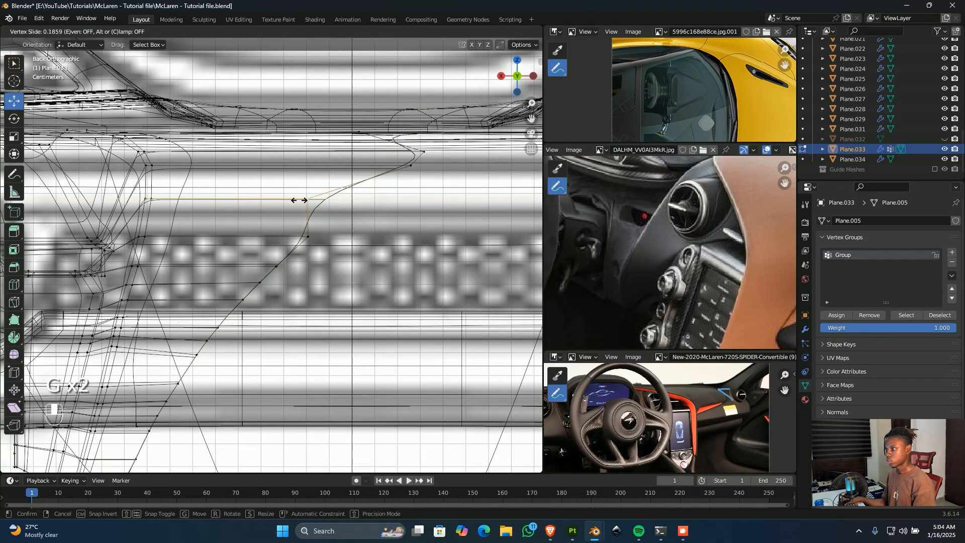
{"action": "key", "text": "shift"}
{"action": "left_click", "coordinate": [443, 191]}
- Slide the outermost vertex beneath the panel's rounded inner corner along its edge in the top-view wireframe
{"action": "scroll", "coordinate": [447, 224], "scroll_direction": "down", "scroll_amount": 5}
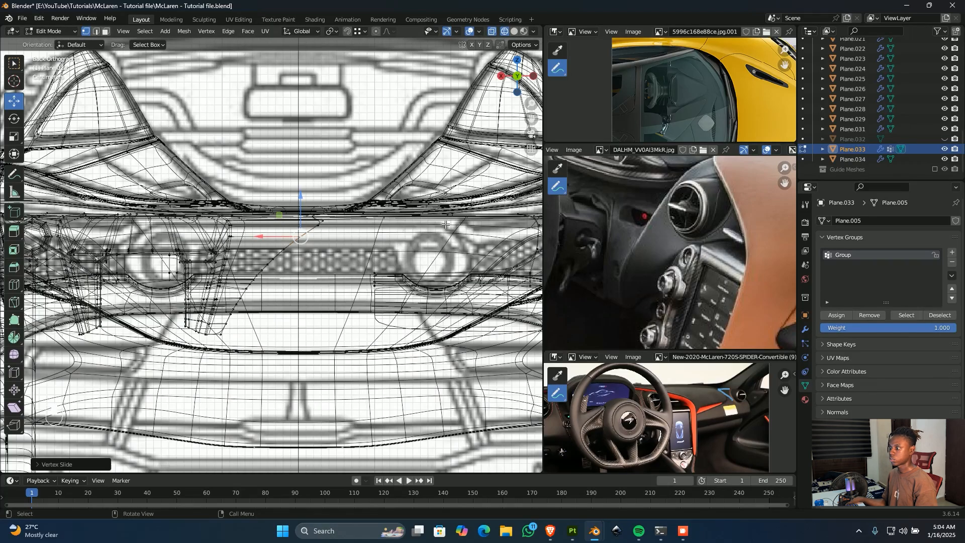
{"action": "scroll", "coordinate": [368, 237], "scroll_direction": "down", "scroll_amount": 4}
{"action": "mouse_move", "coordinate": [361, 236]}
{"action": "middle_mouse_down"}
{"action": "mouse_move", "coordinate": [342, 299]}
{"action": "mouse_move", "coordinate": [325, 272]}
{"action": "mouse_move", "coordinate": [302, 324]}
{"action": "mouse_move", "coordinate": [385, 240]}
{"action": "mouse_move", "coordinate": [349, 238]}
{"action": "mouse_move", "coordinate": [280, 270]}
{"action": "mouse_move", "coordinate": [282, 327]}
{"action": "mouse_move", "coordinate": [201, 318]}
{"action": "mouse_move", "coordinate": [189, 298]}
{"action": "mouse_move", "coordinate": [262, 251]}
{"action": "middle_mouse_up"}
{"action": "scroll", "coordinate": [324, 272], "scroll_direction": "up", "scroll_amount": 3}
{"action": "key", "text": "shift+z"}
{"action": "key", "text": "Tab"}
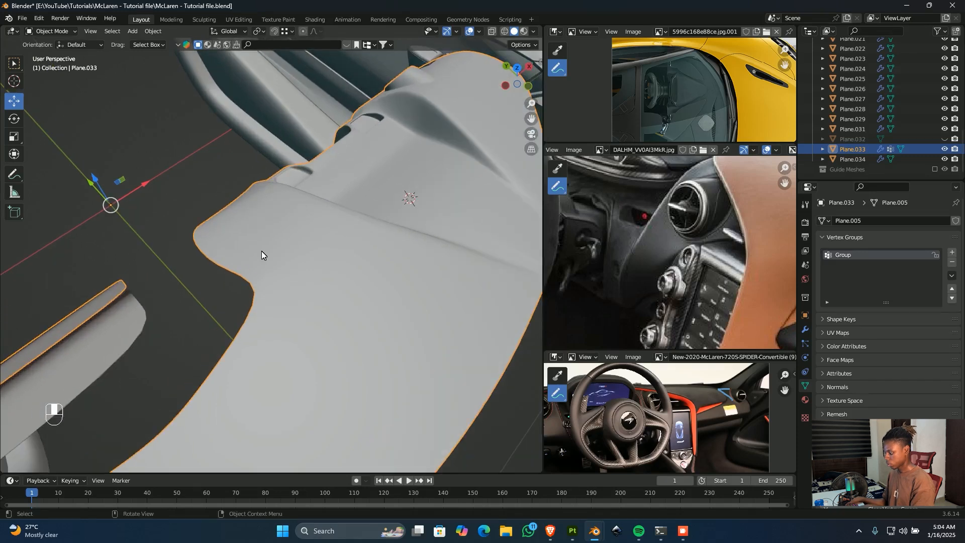
{"action": "key", "text": "KP_7"}
{"action": "key", "text": "Tab"}
{"action": "key", "text": "shift+z"}
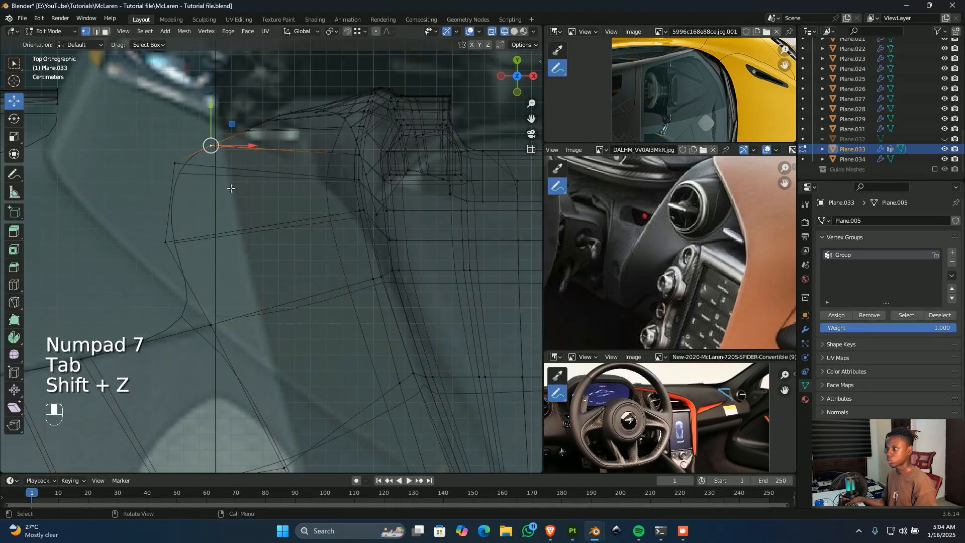
{"action": "left_click", "coordinate": [177, 164]}
{"action": "key", "text": "g"}
{"action": "key", "text": "g"}
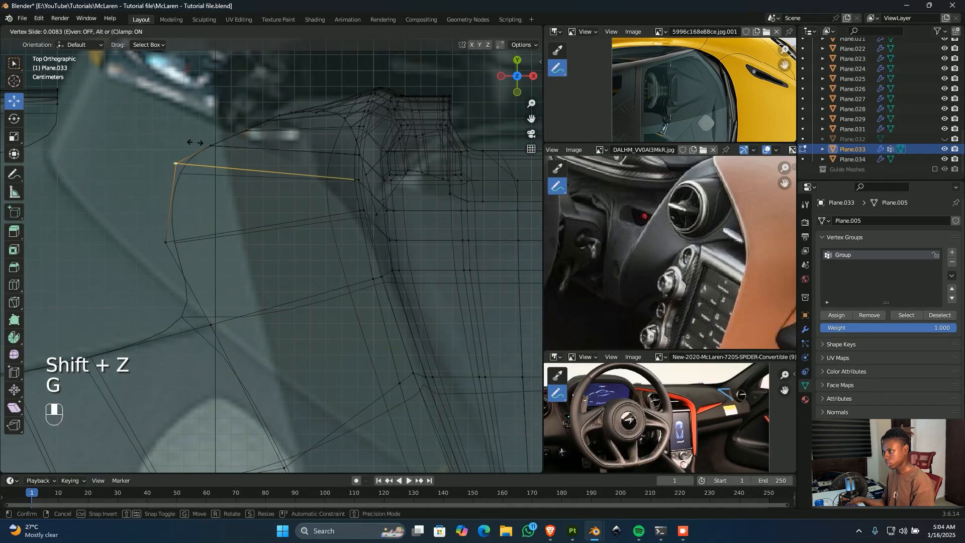
{"action": "left_click", "coordinate": [195, 211]}
- Move the rounded corner's boundary vertices along the Y axis to even out the panel's outline
{"action": "left_click_drag", "start_coordinate": [174, 138], "coordinate": [237, 221]}
{"action": "left_click", "coordinate": [216, 144]}
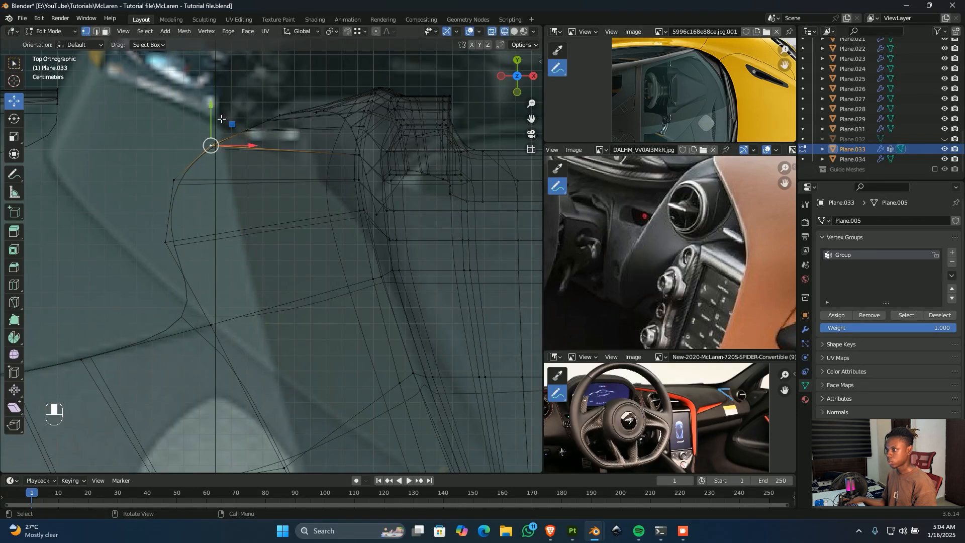
{"action": "left_click_drag", "start_coordinate": [222, 119], "coordinate": [257, 200]}
{"action": "left_click", "coordinate": [178, 181], "text": "shift"}
{"action": "left_click", "coordinate": [247, 129]}
{"action": "left_click_drag", "start_coordinate": [252, 115], "coordinate": [286, 141], "text": "shift"}
{"action": "mouse_move", "coordinate": [185, 203]}
{"action": "middle_mouse_down"}
{"action": "mouse_move", "coordinate": [301, 221]}
{"action": "mouse_move", "coordinate": [334, 216]}
{"action": "mouse_move", "coordinate": [307, 179]}
{"action": "mouse_move", "coordinate": [211, 200]}
{"action": "mouse_move", "coordinate": [197, 207]}
{"action": "mouse_move", "coordinate": [208, 258]}
{"action": "middle_mouse_up"}
{"action": "key", "text": "shift+z"}
{"action": "left_click_drag", "start_coordinate": [180, 264], "coordinate": [207, 260], "text": "shift"}
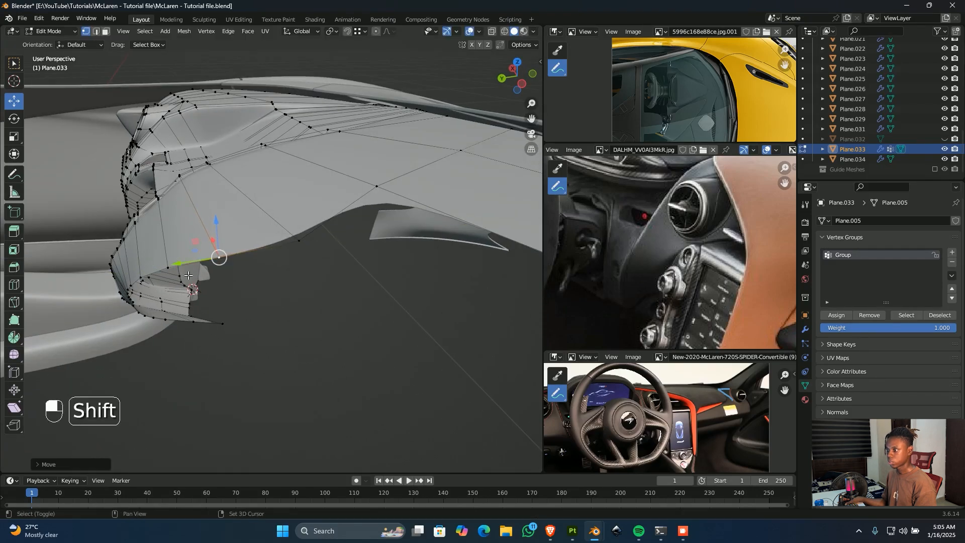
- Shift the vertex chain on the panel's inner curved edge along Y and slide its middle vertex down the edge
{"action": "middle_click_drag", "start_coordinate": [207, 260], "coordinate": [435, 261]}
{"action": "left_click", "coordinate": [350, 155]}
{"action": "left_click", "coordinate": [405, 251], "text": "ctrl"}
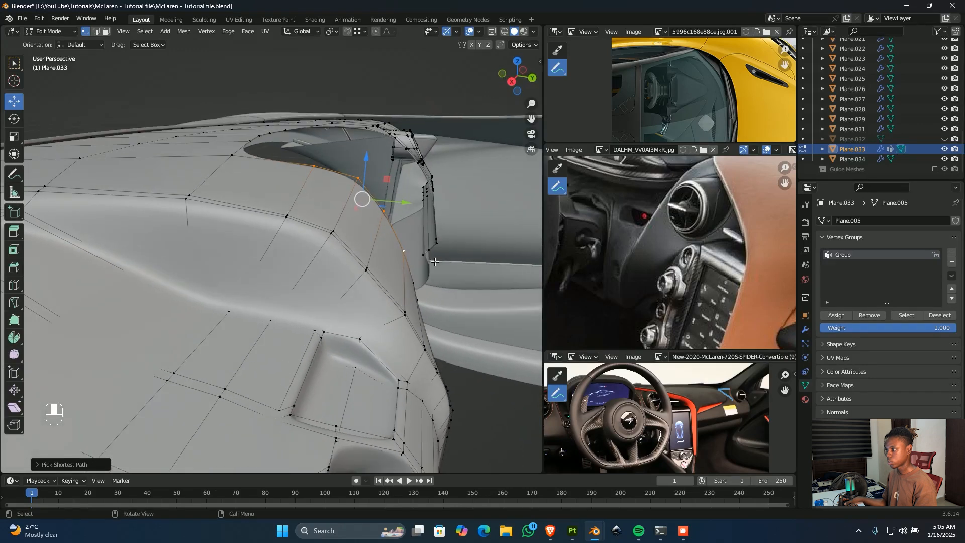
{"action": "left_click_drag", "start_coordinate": [412, 207], "coordinate": [487, 262]}
{"action": "key", "text": "g"}
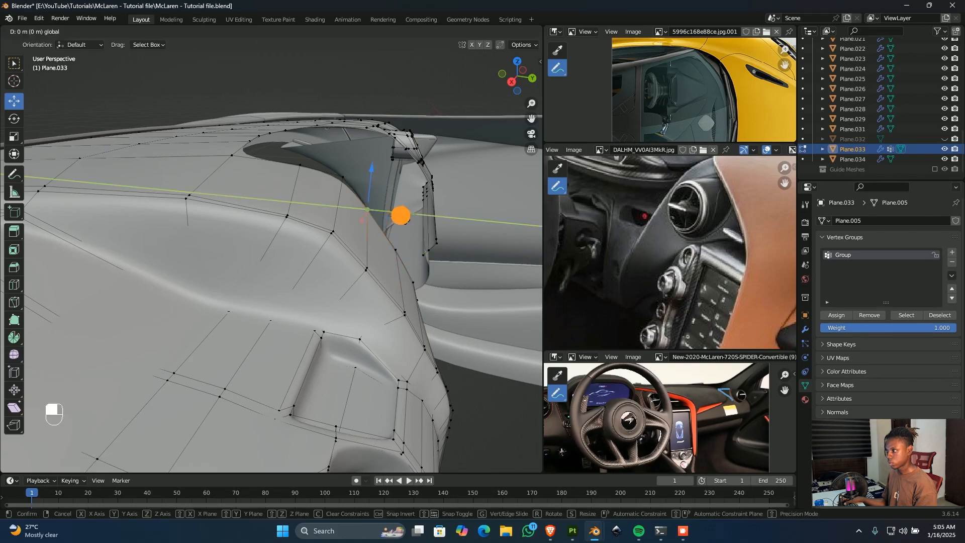
{"action": "key", "text": "g"}
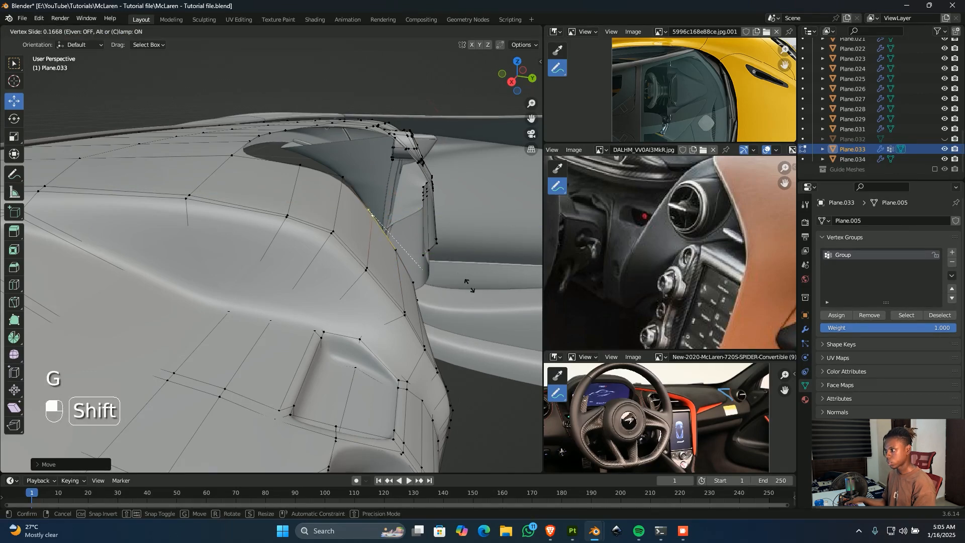
{"action": "left_click", "coordinate": [469, 286]}
- Move the curved-edge vertex and its neighbour on the panel's ridge slightly along the Y axis
{"action": "middle_click_drag", "start_coordinate": [467, 286], "coordinate": [75, 330]}
{"action": "key", "text": "Tab"}
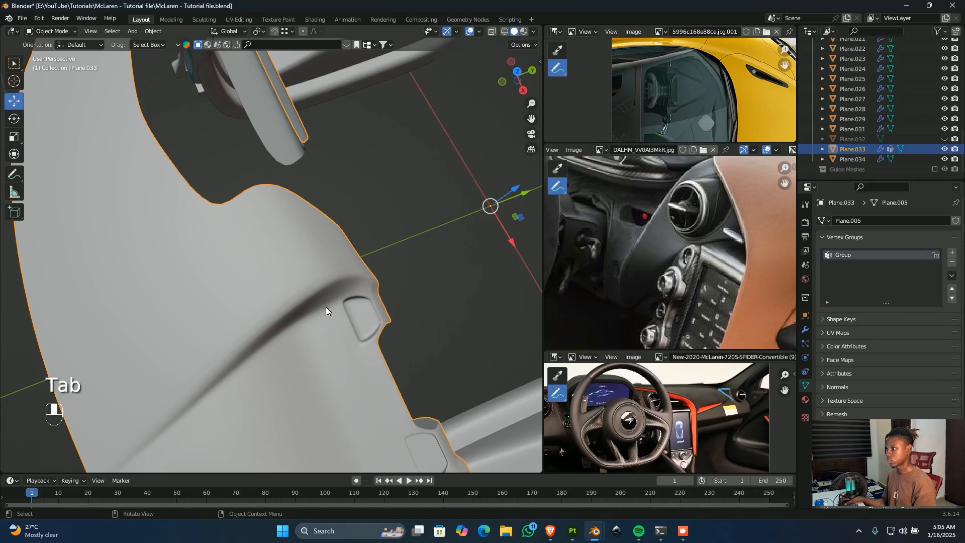
{"action": "key", "text": "Tab"}
{"action": "middle_click_drag", "start_coordinate": [326, 306], "coordinate": [286, 226]}
{"action": "middle_click_drag", "start_coordinate": [322, 272], "coordinate": [325, 320], "text": "shift"}
{"action": "scroll", "coordinate": [325, 320], "scroll_direction": "up", "scroll_amount": 2}
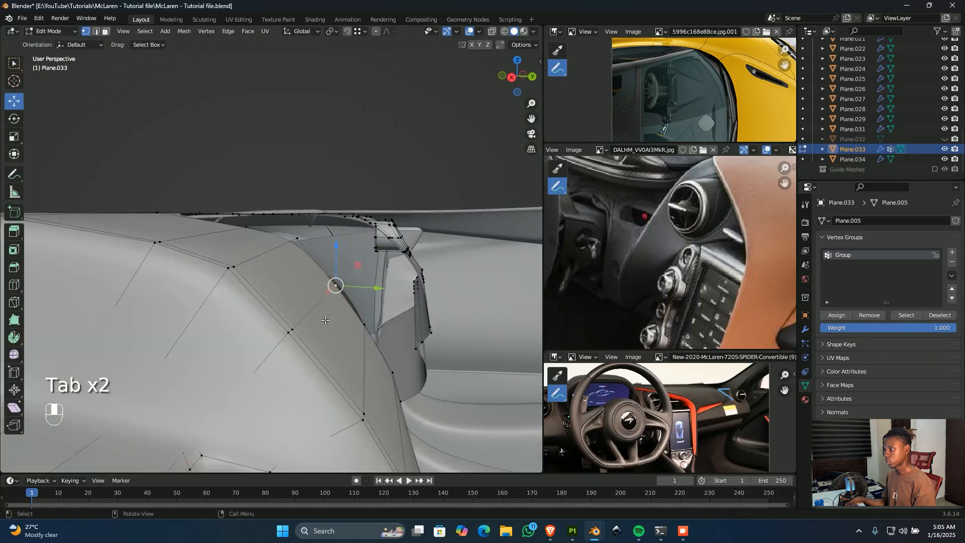
{"action": "left_click", "coordinate": [314, 340]}
{"action": "left_click", "coordinate": [335, 289], "text": "shift"}
{"action": "key", "text": "g"}
{"action": "key", "text": "y"}
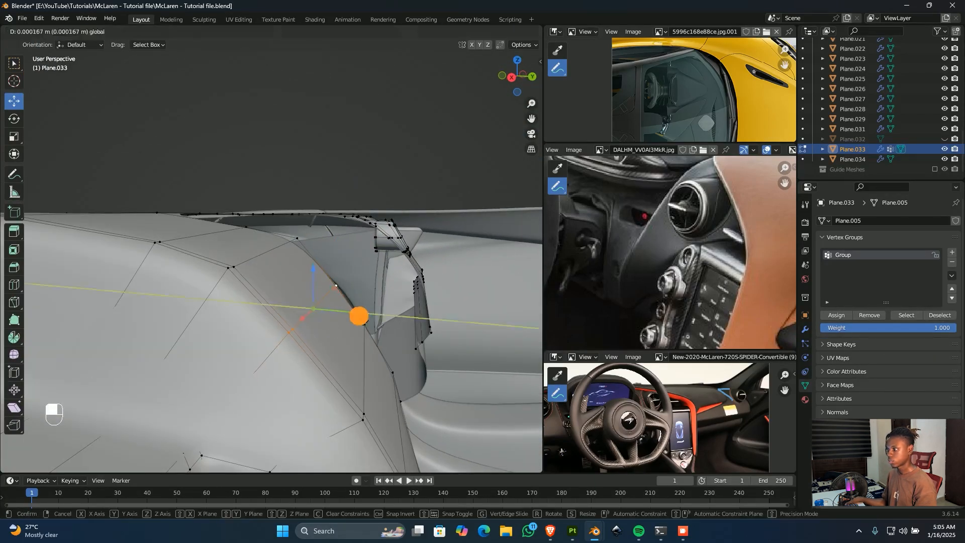
{"action": "left_click", "coordinate": [377, 312]}
- Select the vertex chain along the panel's inner diagonal edge, invert the selection and hide the rest of the mesh
{"action": "middle_click_drag", "start_coordinate": [377, 313], "coordinate": [446, 342]}
{"action": "key", "text": "Tab"}
{"action": "key", "text": "ctrl+KP_1"}
{"action": "key", "text": "Tab"}
{"action": "middle_click_drag", "start_coordinate": [416, 287], "coordinate": [282, 330], "text": "shift"}
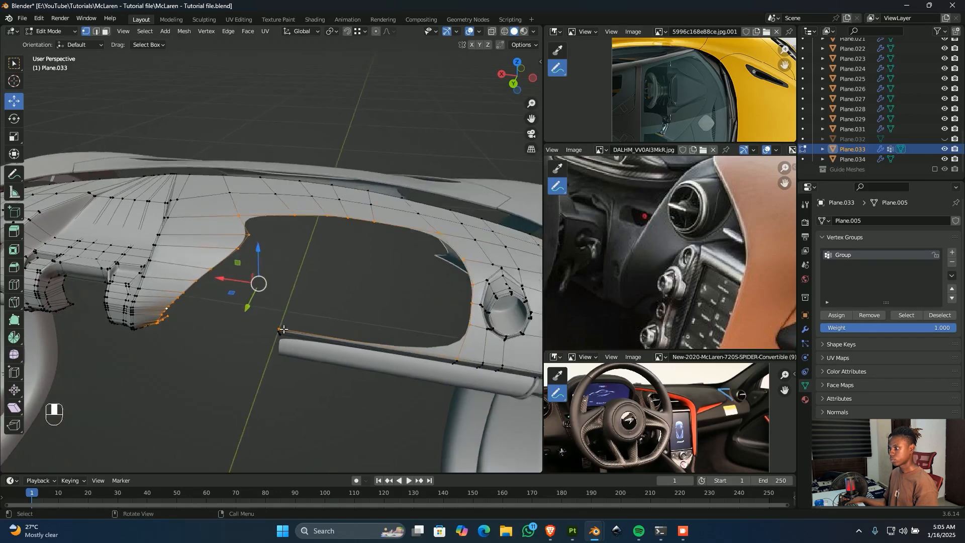
{"action": "scroll", "coordinate": [296, 319], "scroll_direction": "down", "scroll_amount": 4}
{"action": "left_click_drag", "start_coordinate": [388, 253], "coordinate": [280, 328], "text": "ctrl"}
{"action": "scroll", "coordinate": [280, 328], "scroll_direction": "up", "scroll_amount": 3}
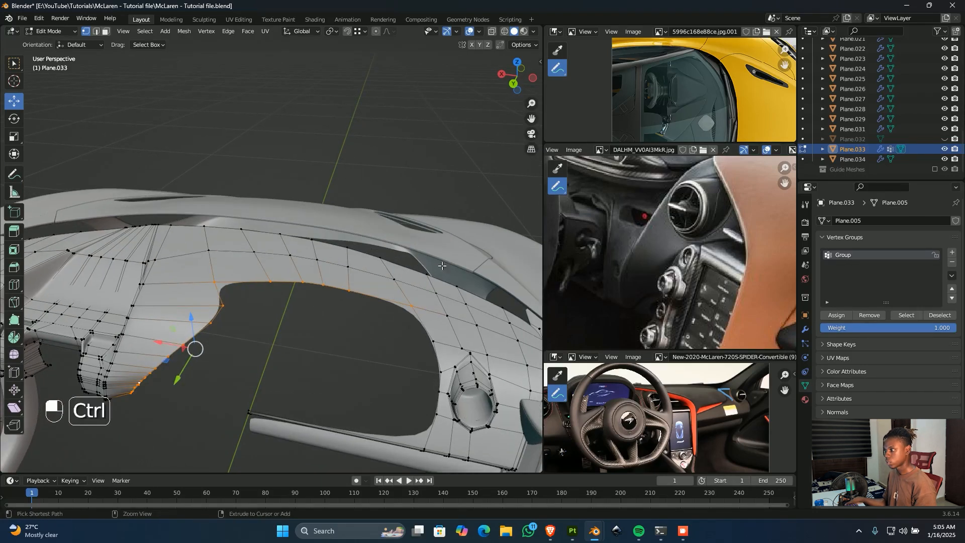
{"action": "left_click_drag", "start_coordinate": [321, 247], "coordinate": [247, 303], "text": "ctrl"}
{"action": "key", "text": "ctrl+i"}
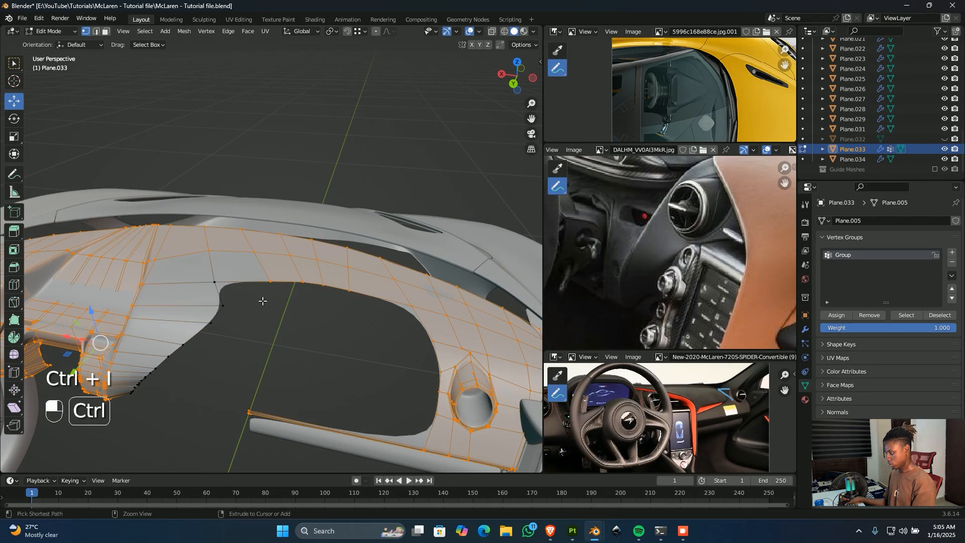
{"action": "key", "text": "h"}
- Isolate the panel in local view and display its remaining edge chain as an orthographic wireframe from the right side
{"action": "key", "text": "KP_5"}
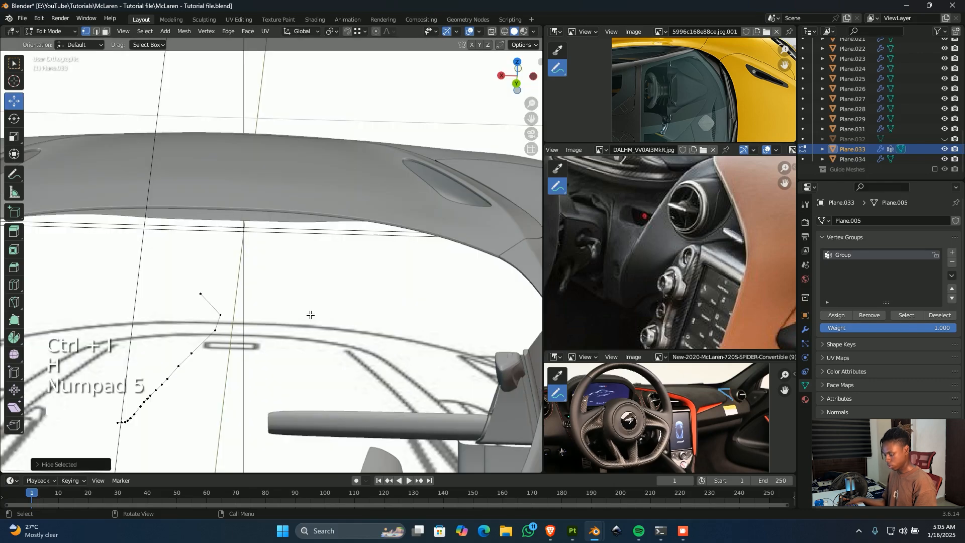
{"action": "key", "text": "KP_3"}
{"action": "scroll", "coordinate": [349, 280], "scroll_direction": "down", "scroll_amount": 2}
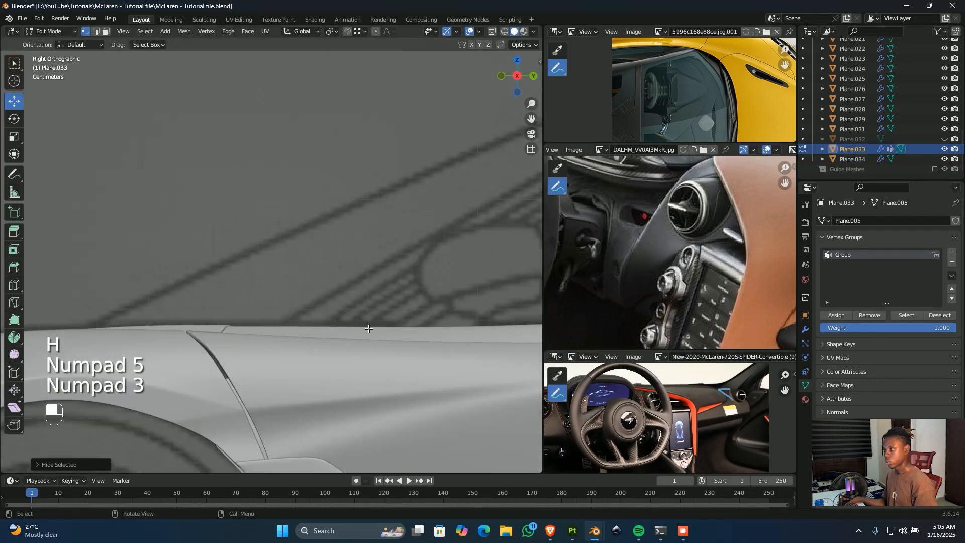
{"action": "key", "text": "shift+z"}
{"action": "key", "text": "KP_Divide"}
{"action": "key", "text": "KP_3"}
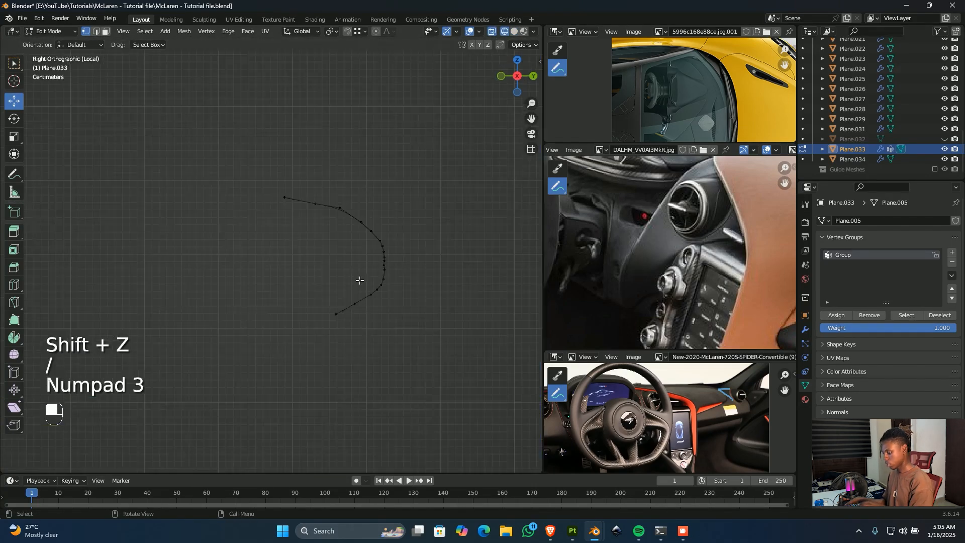
{"action": "scroll", "coordinate": [367, 314], "scroll_direction": "up", "scroll_amount": 5}
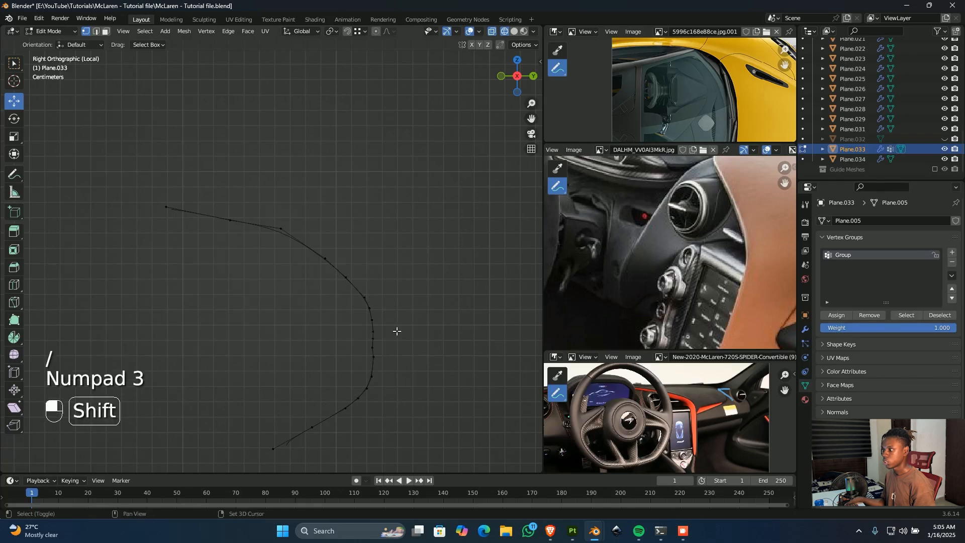
{"action": "middle_click_drag", "start_coordinate": [365, 146], "coordinate": [328, 180], "text": "shift"}
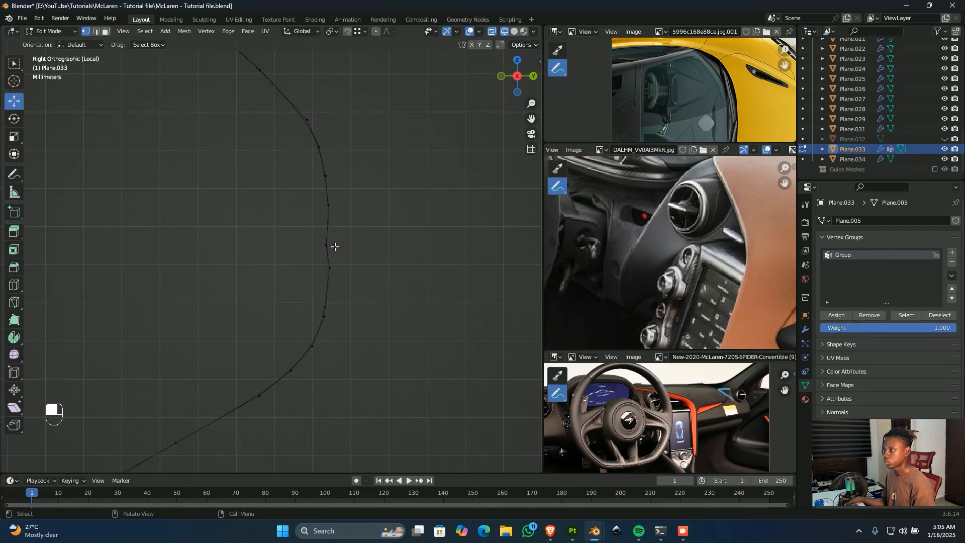
- Shift the four vertices in the upper middle of the panel's curved edge slightly outward along the Y axis
{"action": "left_click_drag", "start_coordinate": [362, 246], "coordinate": [415, 247], "text": "shift"}
{"action": "left_click", "coordinate": [333, 226]}
{"action": "left_click_drag", "start_coordinate": [361, 222], "coordinate": [381, 174]}
{"action": "left_click", "coordinate": [338, 203]}
{"action": "left_click", "coordinate": [348, 173]}
- Slide the vertex just below the curve's middle slightly down its edge and shift it outward along the Y axis
{"action": "left_click", "coordinate": [350, 273]}
{"action": "key", "text": "g"}
{"action": "key", "text": "g"}
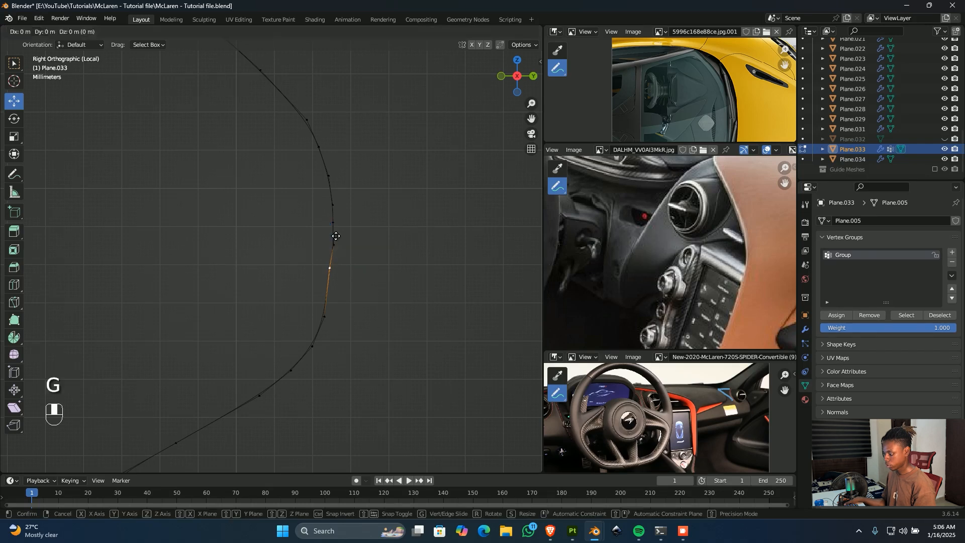
{"action": "left_click", "coordinate": [341, 302]}
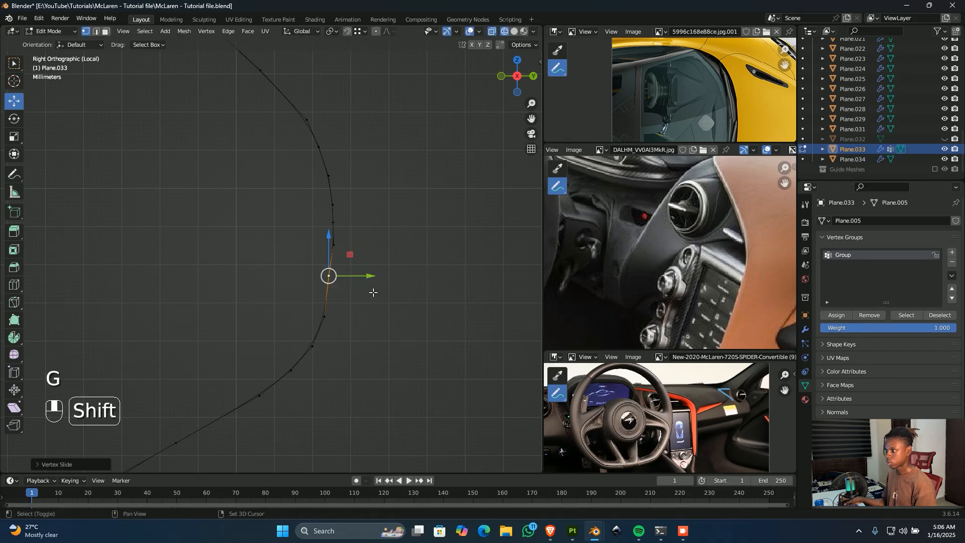
{"action": "left_click_drag", "start_coordinate": [373, 276], "coordinate": [401, 277], "text": "shift"}
- Nudge the vertices around the outermost part of the curve along the Y axis to even out the bulge
{"action": "left_click", "coordinate": [339, 238]}
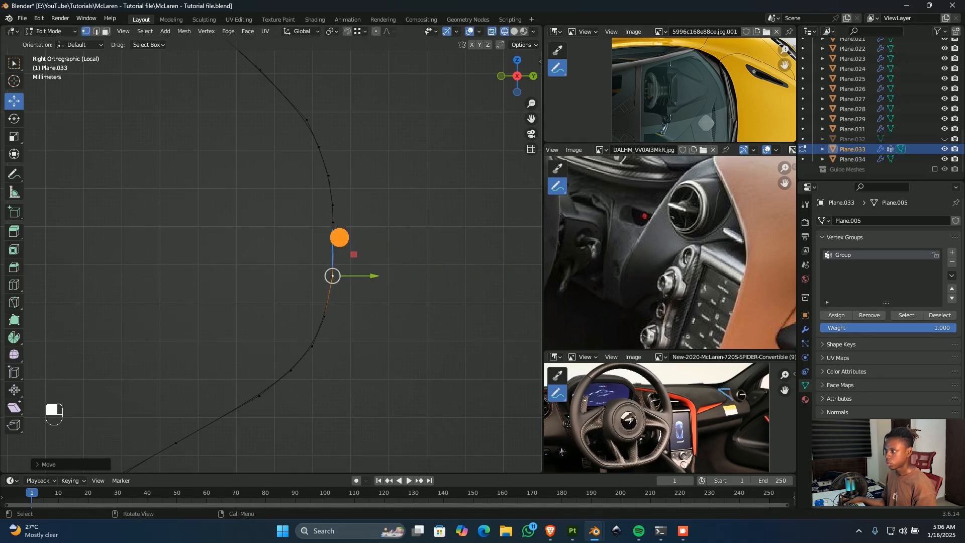
{"action": "left_click_drag", "start_coordinate": [363, 241], "coordinate": [411, 200], "text": "shift"}
{"action": "left_click", "coordinate": [338, 217]}
{"action": "scroll", "coordinate": [348, 260], "scroll_direction": "up", "scroll_amount": 2}
{"action": "left_click", "coordinate": [367, 184]}
{"action": "left_click", "coordinate": [393, 207], "text": "shift"}
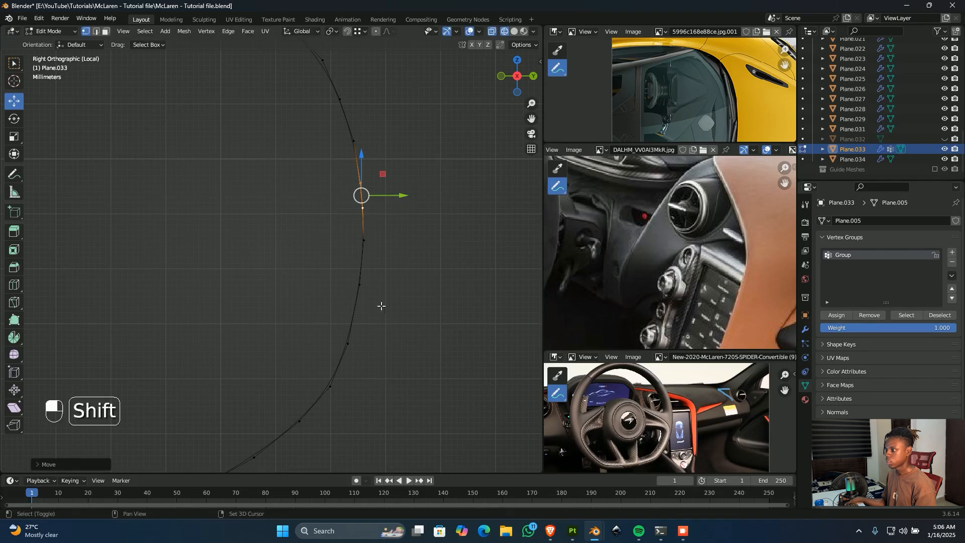
{"action": "scroll", "coordinate": [377, 322], "scroll_direction": "down", "scroll_amount": 3}
{"action": "middle_click_drag", "start_coordinate": [364, 372], "coordinate": [419, 282], "text": "shift"}
{"action": "left_click", "coordinate": [445, 285]}
- Slide the upper vertex of the curve, at the start of the diagonal stretch, up along its edge for even spacing
{"action": "scroll", "coordinate": [447, 285], "scroll_direction": "down", "scroll_amount": 3}
{"action": "middle_click_drag", "start_coordinate": [431, 245], "coordinate": [455, 374], "text": "shift"}
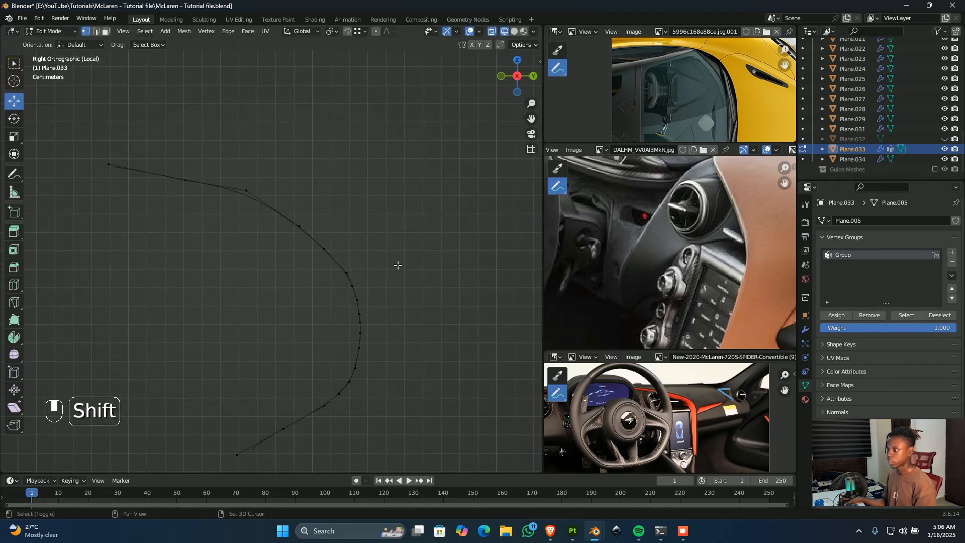
{"action": "scroll", "coordinate": [373, 274], "scroll_direction": "up", "scroll_amount": 2}
{"action": "left_click", "coordinate": [377, 278]}
{"action": "key", "text": "g"}
{"action": "key", "text": "g"}
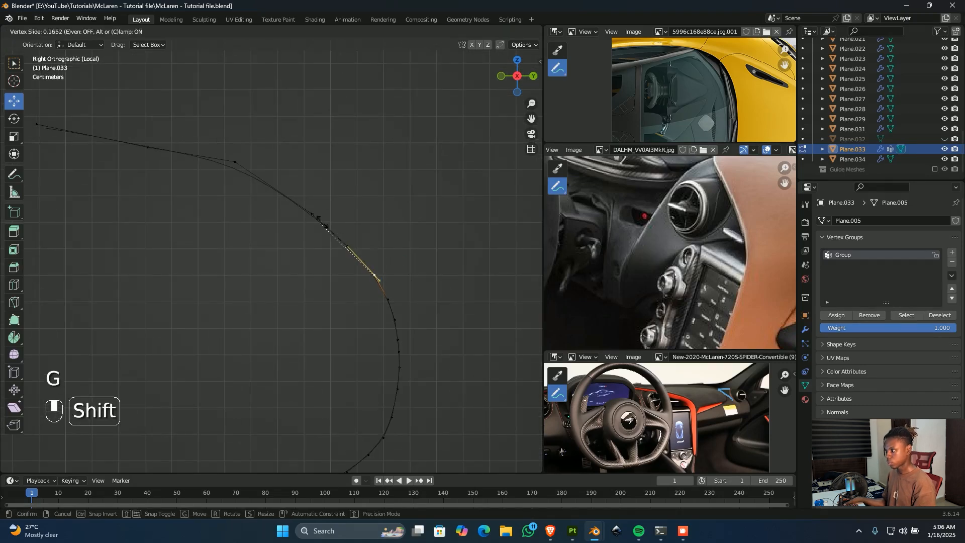
{"action": "left_click", "coordinate": [307, 207]}
{"action": "scroll", "coordinate": [432, 302], "scroll_direction": "down", "scroll_amount": 2}
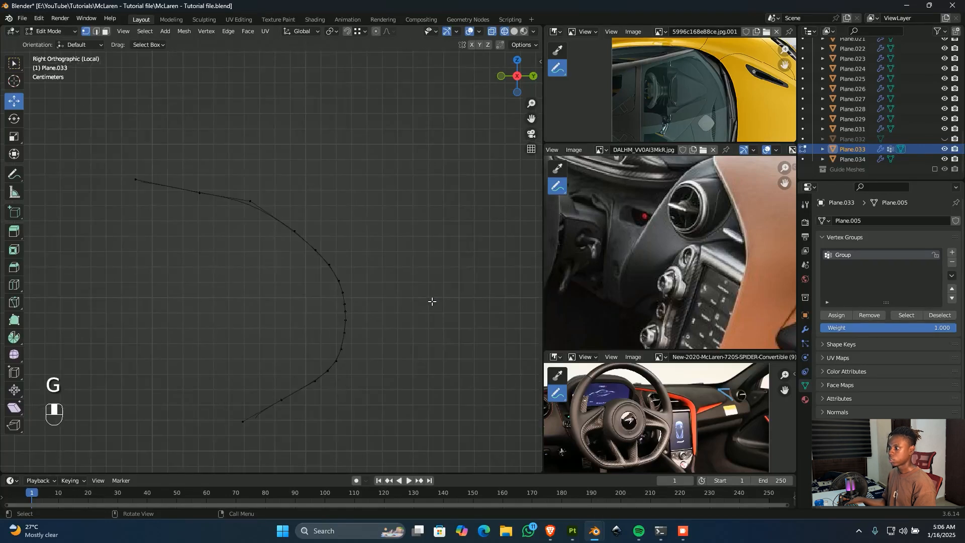
- Leave local view, return to solid shading and reveal the hidden part of the panel mesh
{"action": "middle_click_drag", "start_coordinate": [379, 310], "coordinate": [281, 252], "text": "shift"}
{"action": "key", "text": "/"}
{"action": "key", "text": "shift+z"}
{"action": "key", "text": "alt+h"}
{"action": "left_click", "coordinate": [292, 326]}
- Inspect the smoothed inner edge of the dashboard panel and its boundary loop from several angles
{"action": "scroll", "coordinate": [228, 288], "scroll_direction": "up", "scroll_amount": 3}
{"action": "middle_click_drag", "start_coordinate": [281, 251], "coordinate": [374, 289]}
{"action": "middle_click_drag", "start_coordinate": [374, 289], "coordinate": [283, 292], "text": "shift"}
{"action": "scroll", "coordinate": [372, 260], "scroll_direction": "up", "scroll_amount": 1}
{"action": "left_click", "coordinate": [330, 258], "text": "alt"}
{"action": "scroll", "coordinate": [292, 281], "scroll_direction": "down", "scroll_amount": 2}
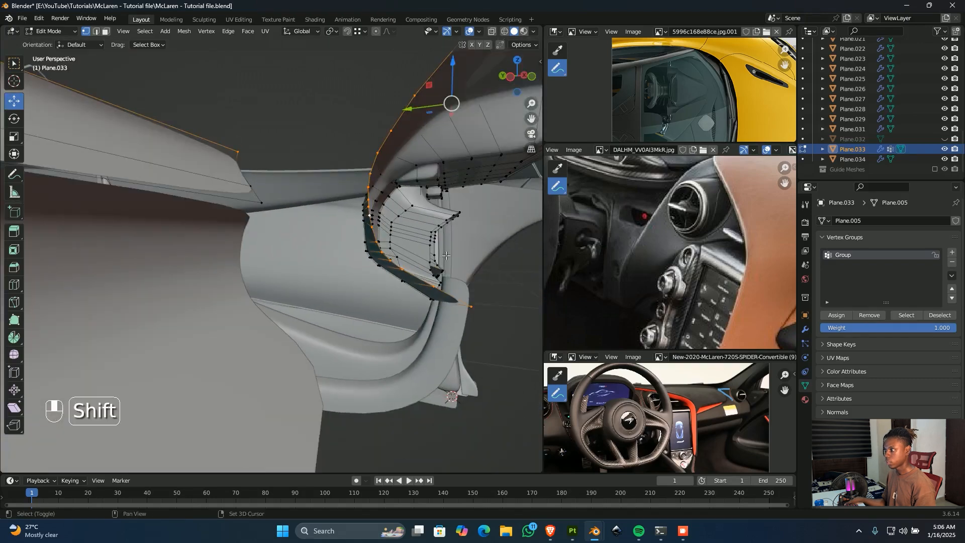
{"action": "middle_click_drag", "start_coordinate": [322, 261], "coordinate": [236, 292], "text": "shift"}
{"action": "left_click", "coordinate": [437, 282]}
{"action": "middle_click_drag", "start_coordinate": [440, 282], "coordinate": [495, 306]}
{"action": "middle_click_drag", "start_coordinate": [439, 208], "coordinate": [374, 287], "text": "shift"}
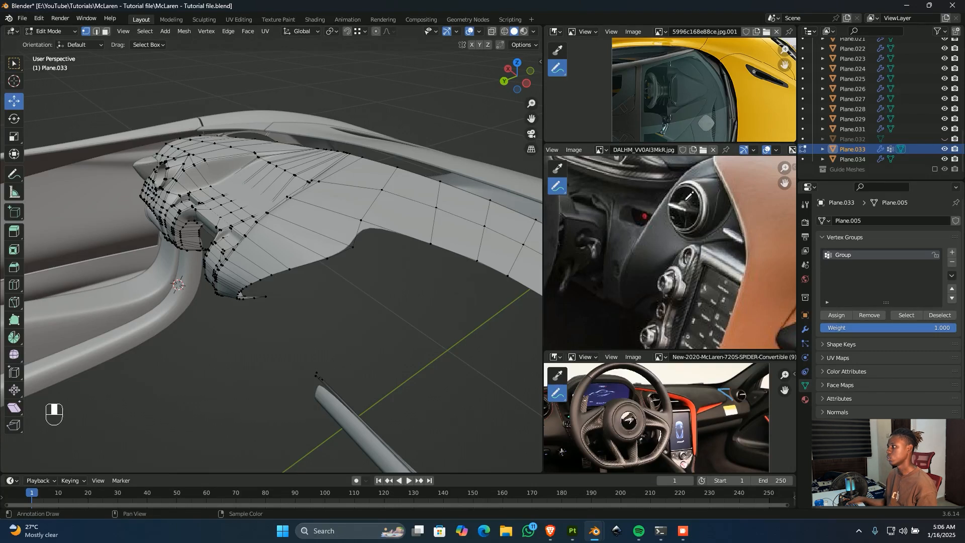
{"action": "mouse_move", "coordinate": [688, 195]}
{"action": "left_mouse_down"}
{"action": "mouse_move", "coordinate": [700, 173]}
{"action": "mouse_move", "coordinate": [672, 223]}
{"action": "left_mouse_up"}
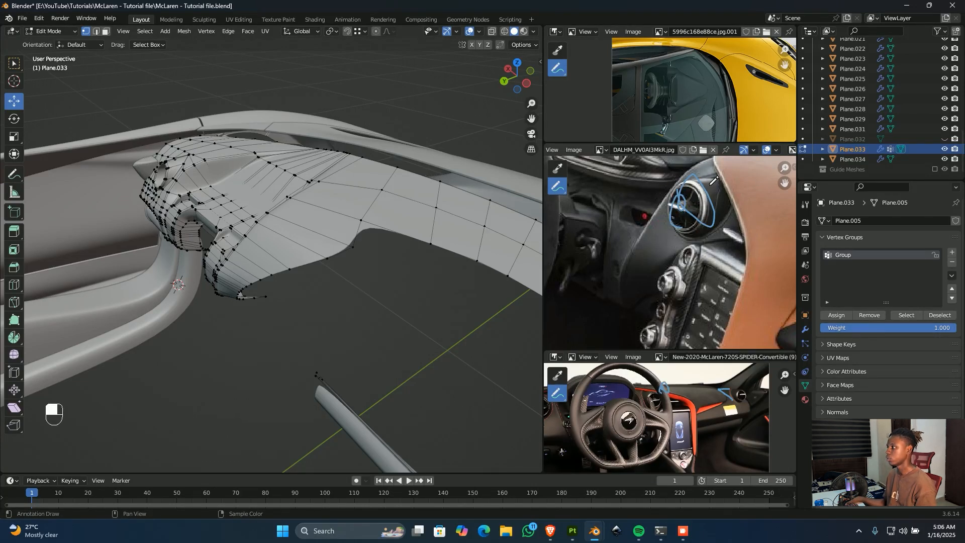
{"action": "mouse_move", "coordinate": [731, 175]}
{"action": "left_mouse_down"}
{"action": "mouse_move", "coordinate": [716, 232]}
{"action": "mouse_move", "coordinate": [680, 230]}
{"action": "mouse_move", "coordinate": [683, 187]}
{"action": "mouse_move", "coordinate": [677, 216]}
{"action": "mouse_move", "coordinate": [693, 224]}
{"action": "mouse_move", "coordinate": [676, 249]}
{"action": "left_mouse_up"}
{"action": "key", "text": "ctrl+z"}
- Duplicate the edge loop around the dashboard's round vent opening and place the copy along the Y axis, clear of the panel
{"action": "scroll", "coordinate": [239, 231], "scroll_direction": "up", "scroll_amount": 2}
{"action": "middle_click_drag", "start_coordinate": [240, 231], "coordinate": [310, 246]}
{"action": "middle_click_drag", "start_coordinate": [218, 213], "coordinate": [337, 285], "text": "shift"}
{"action": "scroll", "coordinate": [307, 219], "scroll_direction": "up", "scroll_amount": 3}
{"action": "scroll", "coordinate": [352, 209], "scroll_direction": "up", "scroll_amount": 5}
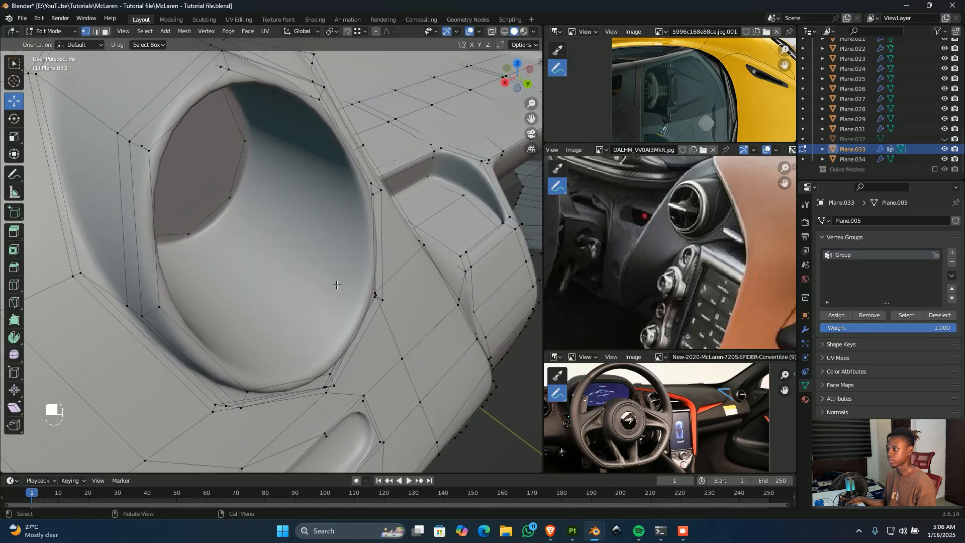
{"action": "left_click", "coordinate": [365, 330], "text": "alt"}
{"action": "scroll", "coordinate": [397, 309], "scroll_direction": "down", "scroll_amount": 4}
{"action": "scroll", "coordinate": [412, 305], "scroll_direction": "down", "scroll_amount": 3}
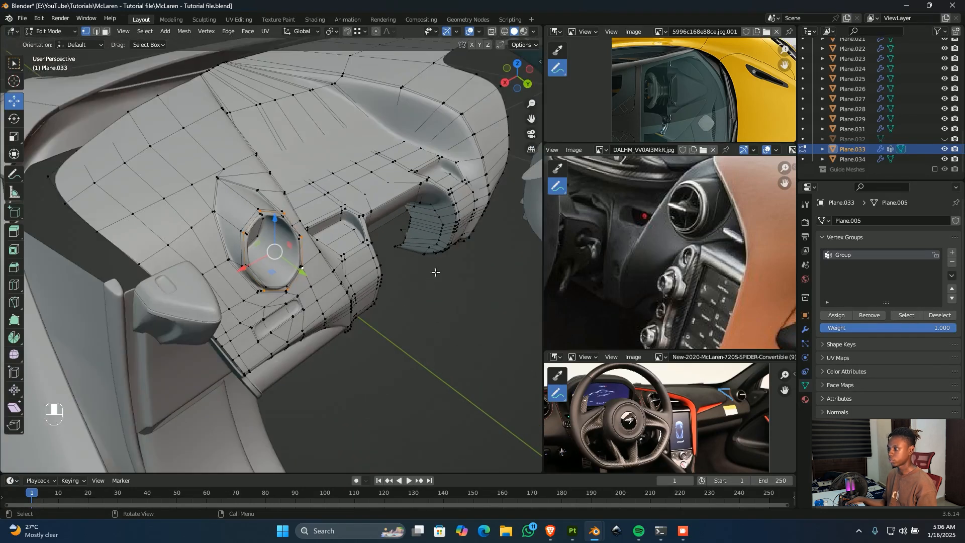
{"action": "middle_click_drag", "start_coordinate": [421, 272], "coordinate": [363, 275], "text": "shift"}
{"action": "key", "text": "shift+d"}
{"action": "key", "text": "y"}
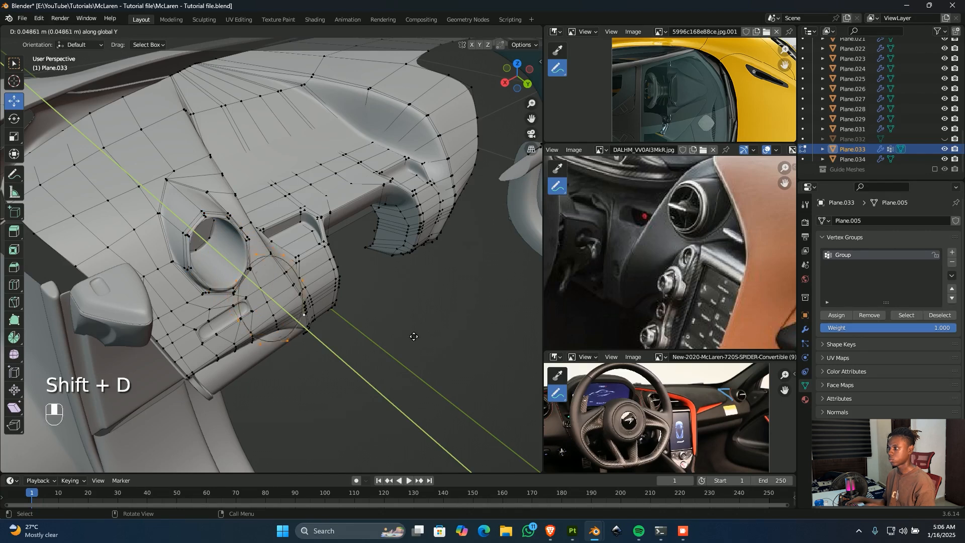
{"action": "left_click", "coordinate": [442, 360]}
- Scale the duplicated vent ring down slightly
{"action": "scroll", "coordinate": [422, 357], "scroll_direction": "down", "scroll_amount": 3}
{"action": "mouse_move", "coordinate": [422, 357]}
{"action": "middle_mouse_down", "text": "shift"}
{"action": "mouse_move", "coordinate": [394, 354]}
{"action": "mouse_move", "coordinate": [416, 340]}
{"action": "middle_mouse_up", "text": "shift"}
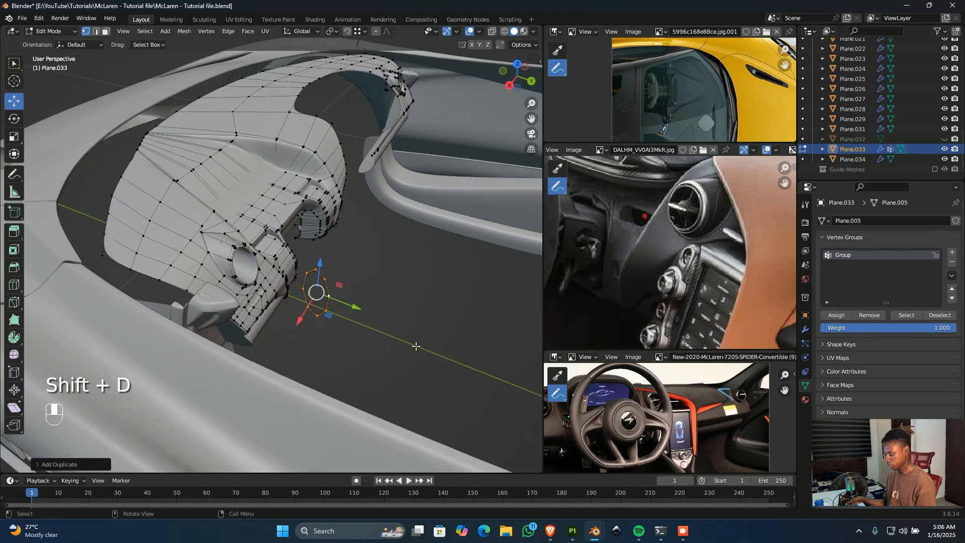
{"action": "key", "text": "s"}
{"action": "left_click", "coordinate": [402, 332]}
- Move the duplicated ring along the X axis to the other side of the instrument hood, checking its position from the back view
{"action": "middle_click_drag", "start_coordinate": [357, 321], "coordinate": [302, 323]}
{"action": "scroll", "coordinate": [349, 322], "scroll_direction": "down", "scroll_amount": 3}
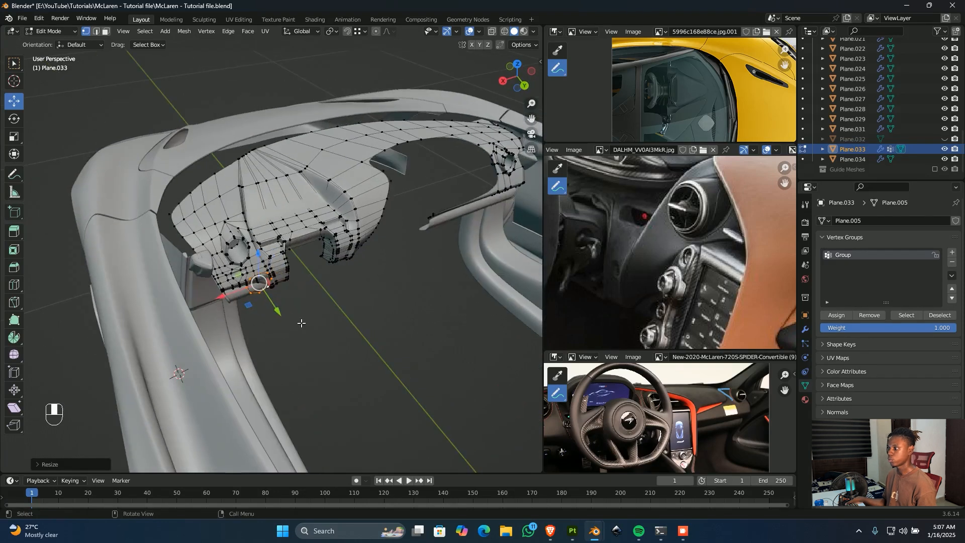
{"action": "left_click_drag", "start_coordinate": [233, 298], "coordinate": [395, 280]}
{"action": "key", "text": "ctrl+KP_1"}
{"action": "scroll", "coordinate": [418, 255], "scroll_direction": "up", "scroll_amount": 5}
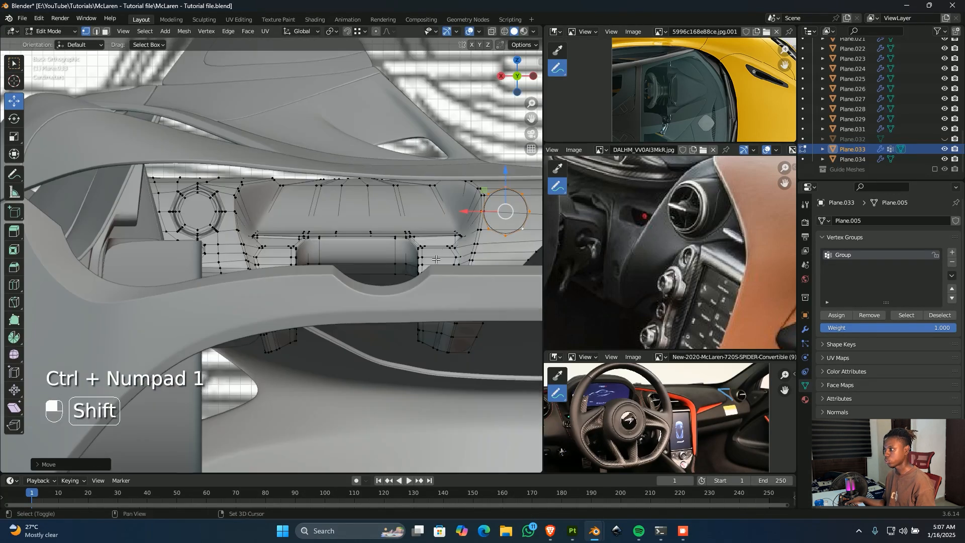
{"action": "middle_click_drag", "start_coordinate": [417, 255], "coordinate": [217, 313], "text": "shift"}
{"action": "scroll", "coordinate": [244, 295], "scroll_direction": "up", "scroll_amount": 2}
{"action": "left_click_drag", "start_coordinate": [203, 268], "coordinate": [219, 266], "text": "shift"}
- Compare the vent's position in the interior reference photos and shift the ring along X, farther from the instrument hood
{"action": "scroll", "coordinate": [757, 223], "scroll_direction": "up", "scroll_amount": 1}
{"action": "middle_click_drag", "start_coordinate": [760, 218], "coordinate": [725, 236]}
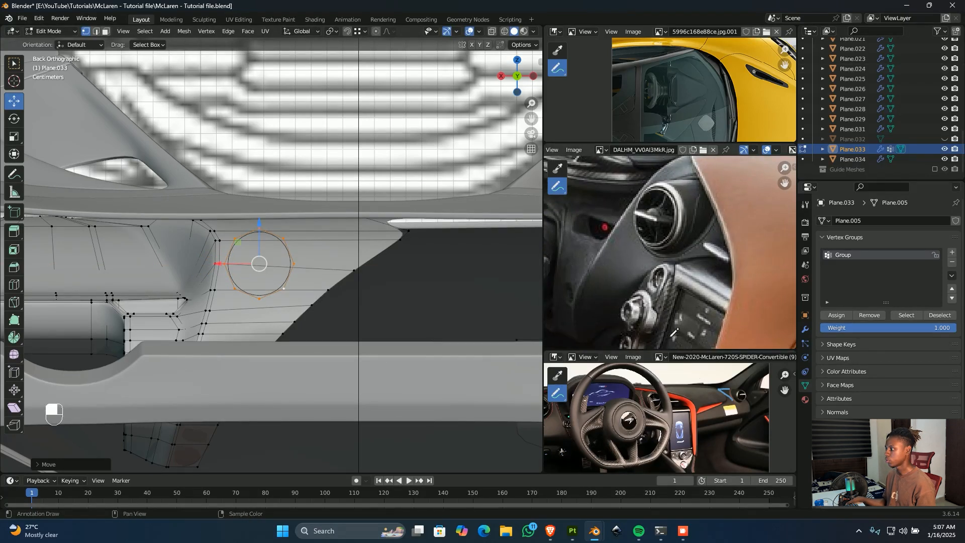
{"action": "scroll", "coordinate": [680, 421], "scroll_direction": "up", "scroll_amount": 4}
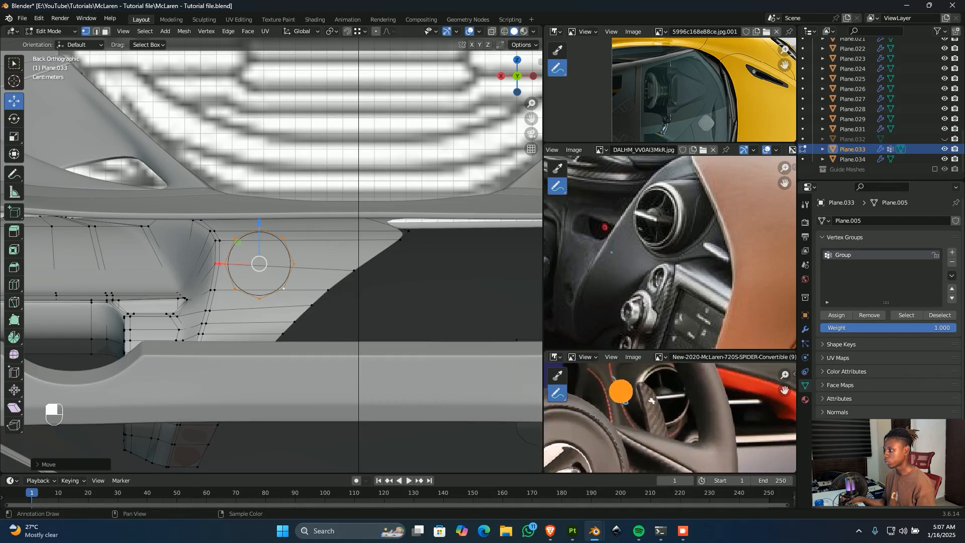
{"action": "left_click_drag", "start_coordinate": [623, 400], "coordinate": [632, 411]}
{"action": "middle_click_drag", "start_coordinate": [617, 323], "coordinate": [673, 323]}
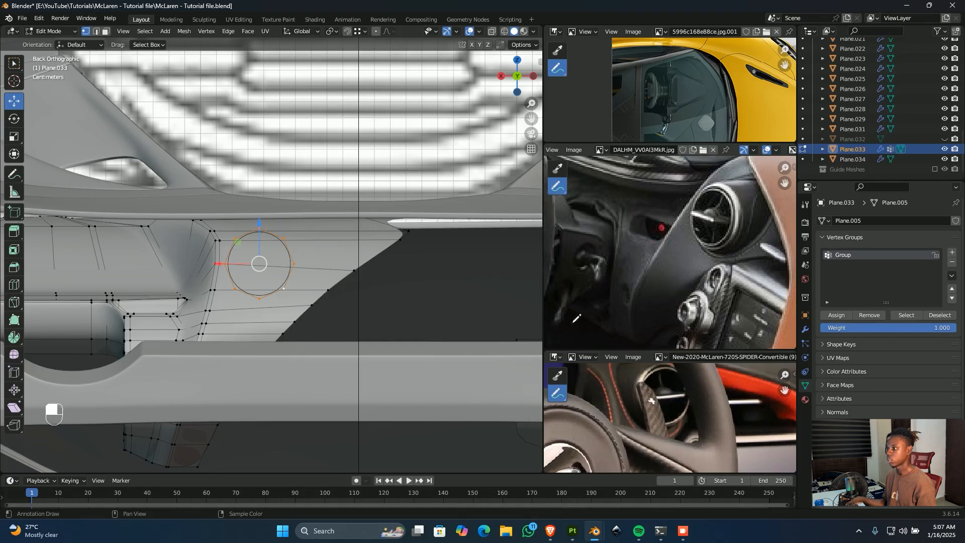
{"action": "left_click_drag", "start_coordinate": [232, 267], "coordinate": [397, 261], "text": "shift"}
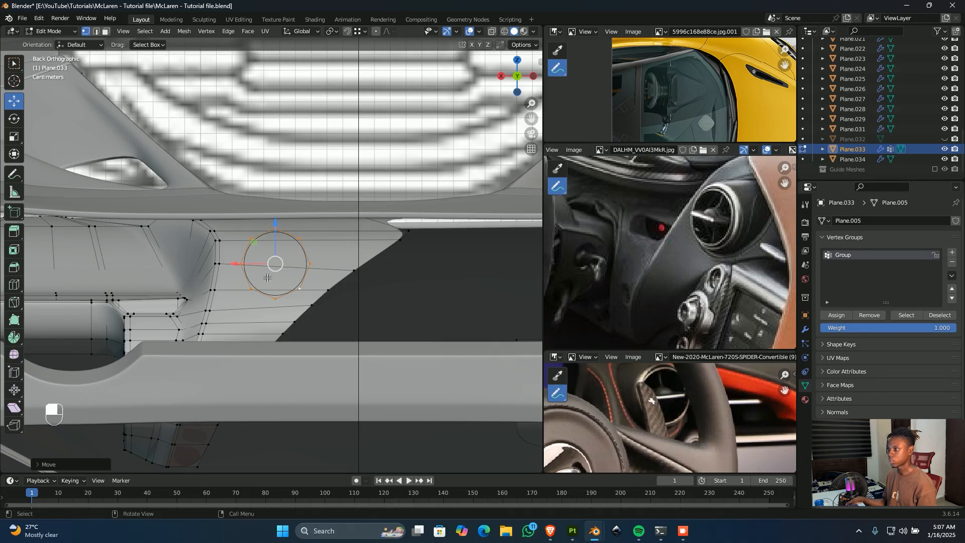
{"action": "scroll", "coordinate": [267, 278], "scroll_direction": "down", "scroll_amount": 3}
{"action": "scroll", "coordinate": [351, 274], "scroll_direction": "up", "scroll_amount": 1}
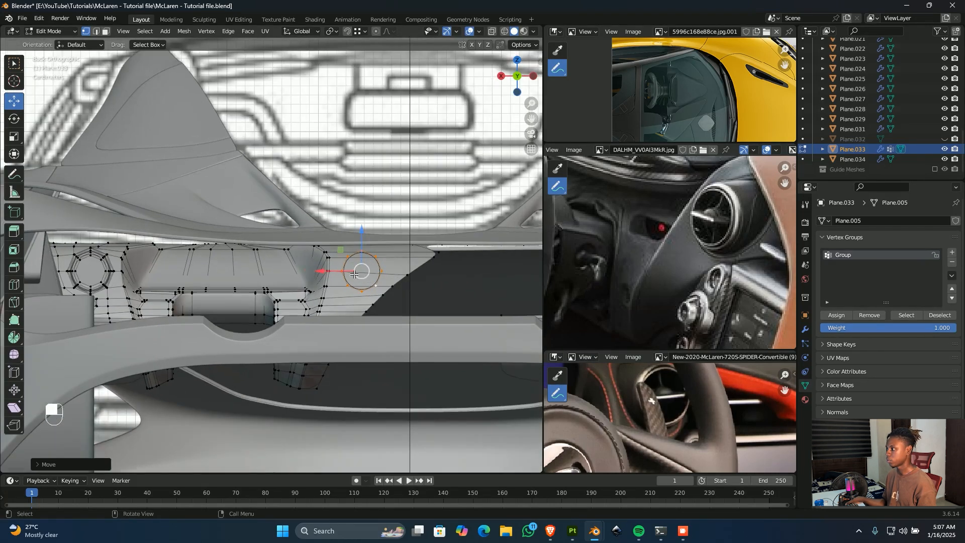
{"action": "middle_click_drag", "start_coordinate": [382, 338], "coordinate": [331, 326], "text": "shift"}
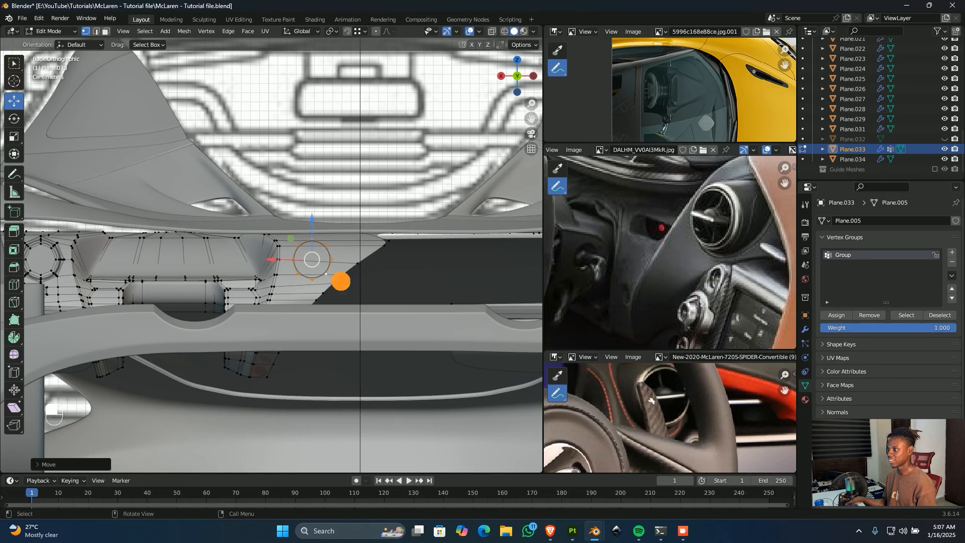
- Select the panel's boundary loop and, in wireframe back view, deselect its far-side portion so only the diagonal inner edge remains
{"action": "left_click", "coordinate": [341, 280], "text": "alt"}
{"action": "middle_click_drag", "start_coordinate": [341, 280], "coordinate": [213, 281], "text": "shift"}
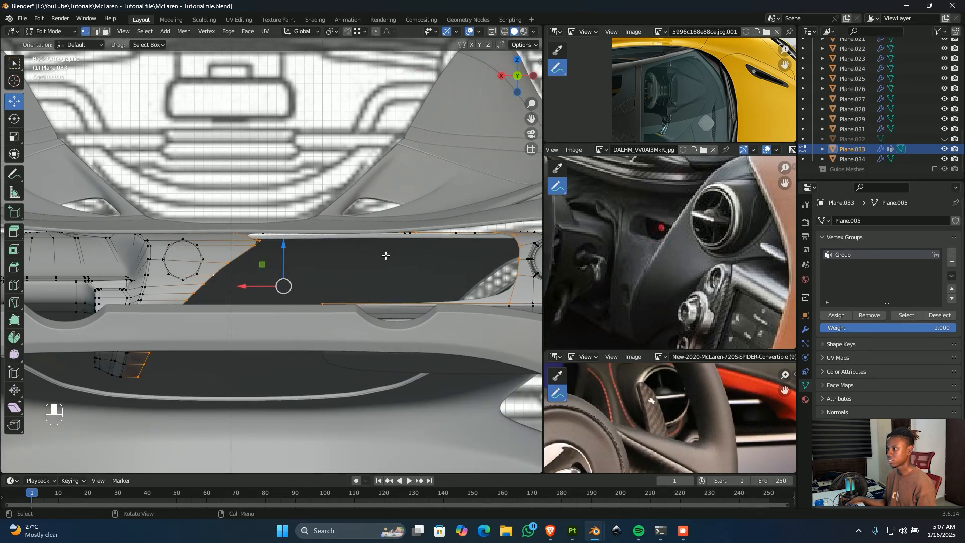
{"action": "middle_click_drag", "start_coordinate": [378, 252], "coordinate": [427, 253]}
{"action": "key", "text": "ctrl+KP_1"}
{"action": "key", "text": "shift+z"}
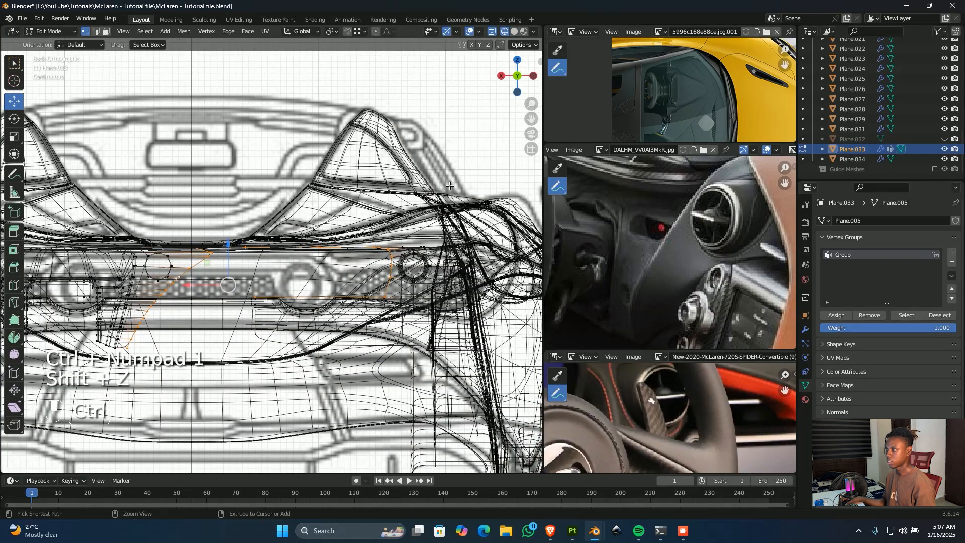
{"action": "left_click_drag", "start_coordinate": [446, 192], "coordinate": [250, 324], "text": "ctrl"}
{"action": "middle_click_drag", "start_coordinate": [241, 261], "coordinate": [244, 216]}
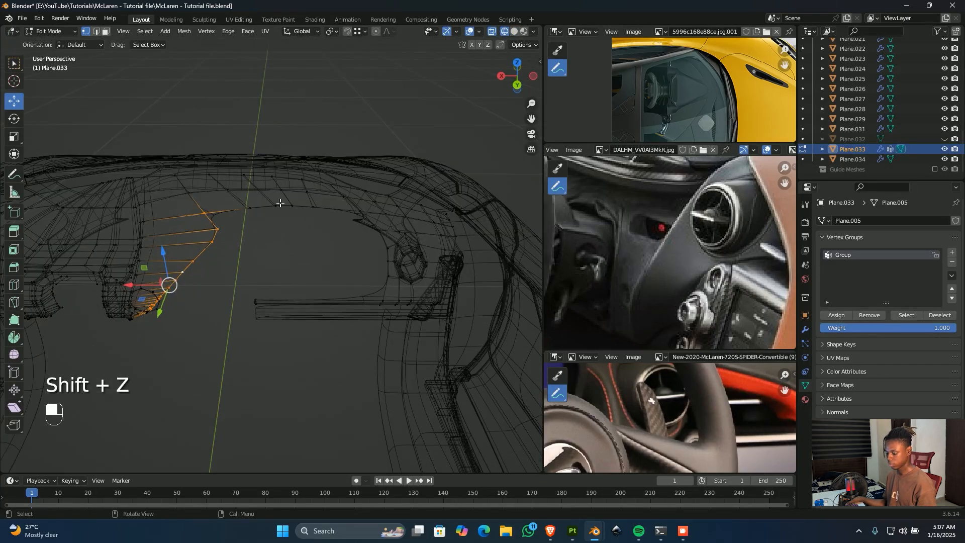
- Move the selected diagonal inner edge of the panel slightly along the X axis in back view
{"action": "key", "text": "ctrl+KP_1"}
{"action": "scroll", "coordinate": [278, 219], "scroll_direction": "up", "scroll_amount": 3}
{"action": "middle_click_drag", "start_coordinate": [220, 273], "coordinate": [364, 235], "text": "shift"}
{"action": "left_click_drag", "start_coordinate": [184, 296], "coordinate": [143, 310]}
{"action": "key", "text": "Tab"}
{"action": "key", "text": "Tab"}
{"action": "scroll", "coordinate": [244, 235], "scroll_direction": "up", "scroll_amount": 1}
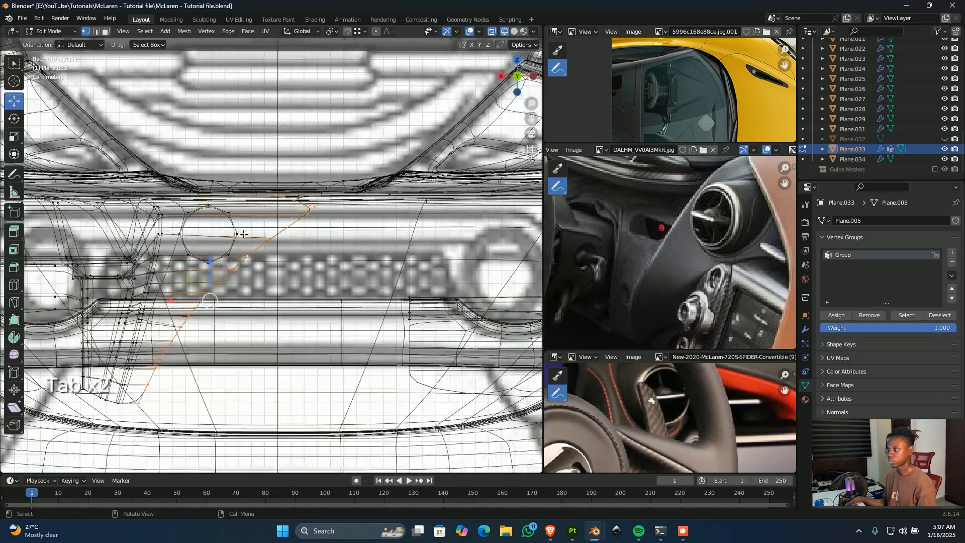
- Select the duplicated vent ring and nudge it slightly along the X axis in back view
{"action": "scroll", "coordinate": [244, 234], "scroll_direction": "up", "scroll_amount": 2}
{"action": "left_click", "coordinate": [222, 218], "text": "alt"}
{"action": "middle_click_drag", "start_coordinate": [243, 217], "coordinate": [321, 250], "text": "shift"}
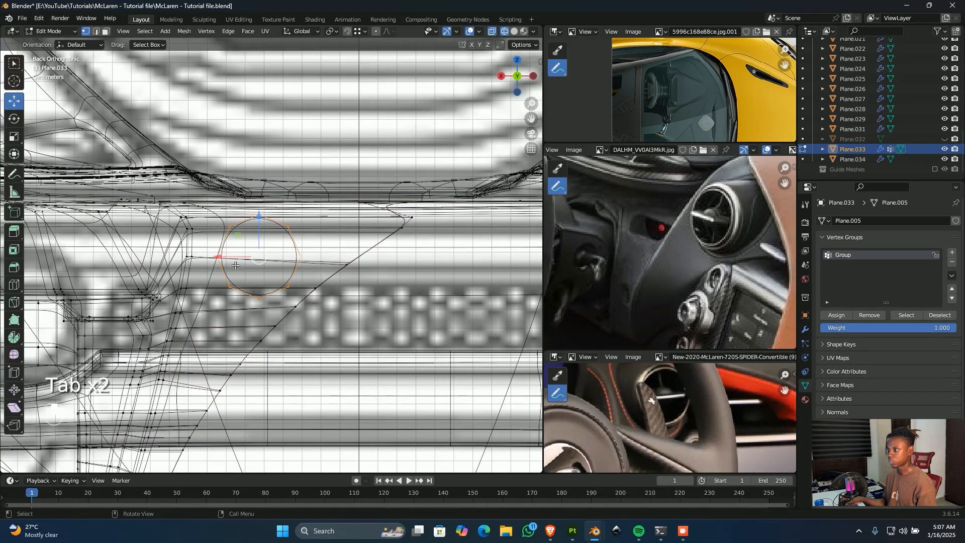
{"action": "mouse_move", "coordinate": [211, 255]}
{"action": "left_mouse_down"}
{"action": "mouse_move", "coordinate": [192, 262]}
{"action": "mouse_move", "coordinate": [205, 264]}
{"action": "left_mouse_up"}
- Return to solid shading and separate the selected vent ring from the dashboard mesh into its own object
{"action": "scroll", "coordinate": [271, 261], "scroll_direction": "down", "scroll_amount": 4}
{"action": "key", "text": "shift+z"}
{"action": "middle_click_drag", "start_coordinate": [272, 261], "coordinate": [231, 301]}
{"action": "mouse_move", "coordinate": [232, 301]}
{"action": "middle_mouse_down", "text": "shift"}
{"action": "mouse_move", "coordinate": [241, 302]}
{"action": "mouse_move", "coordinate": [222, 292]}
{"action": "mouse_move", "coordinate": [291, 264]}
{"action": "mouse_move", "coordinate": [275, 267]}
{"action": "middle_mouse_up", "text": "shift"}
{"action": "key", "text": "p"}
{"action": "left_click", "coordinate": [276, 267]}
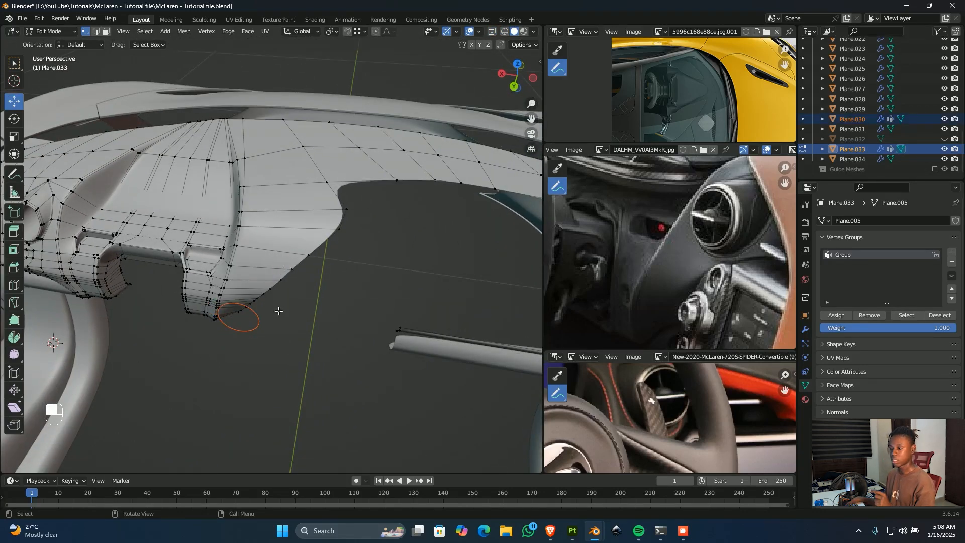
- Switch to Object Mode, select only the separated ring and remove its Subdivision and Shrinkwrap modifiers
{"action": "key", "text": "Tab"}
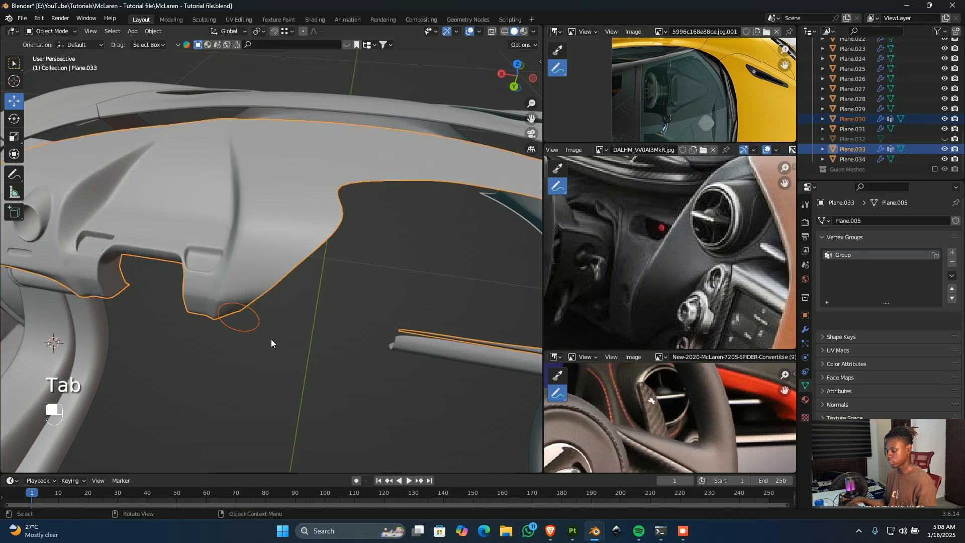
{"action": "left_click", "coordinate": [252, 331]}
{"action": "left_click", "coordinate": [281, 247]}
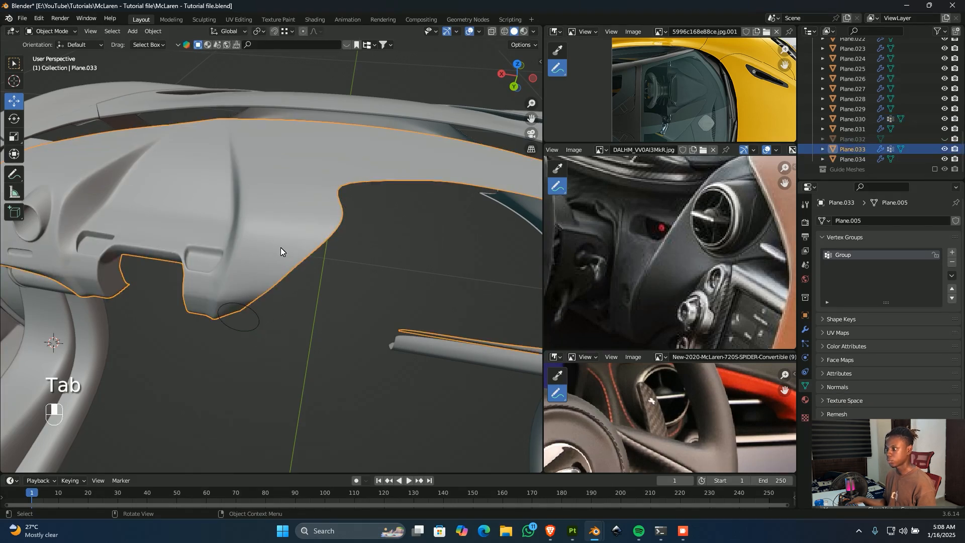
{"action": "middle_click_drag", "start_coordinate": [280, 248], "coordinate": [309, 269]}
{"action": "key", "text": "ctrl+z"}
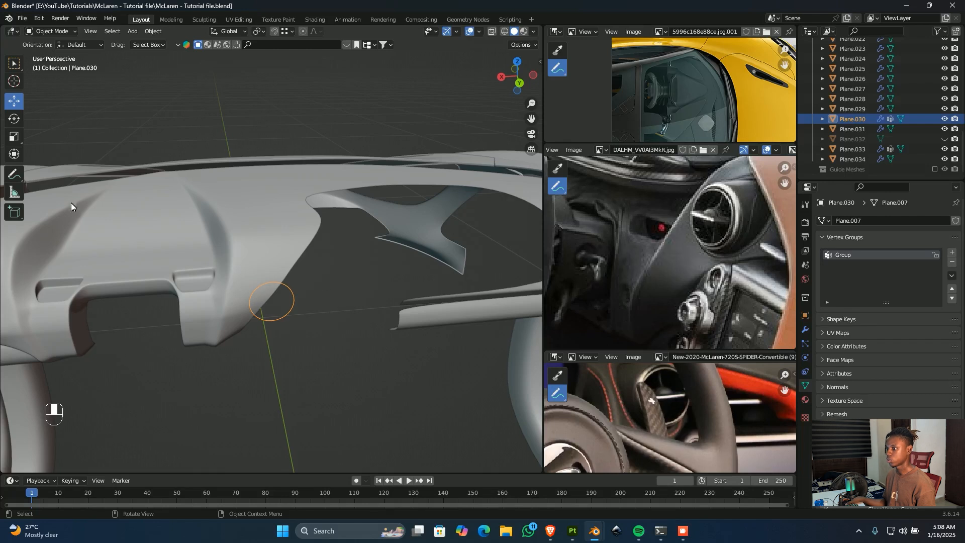
{"action": "left_click", "coordinate": [806, 329]}
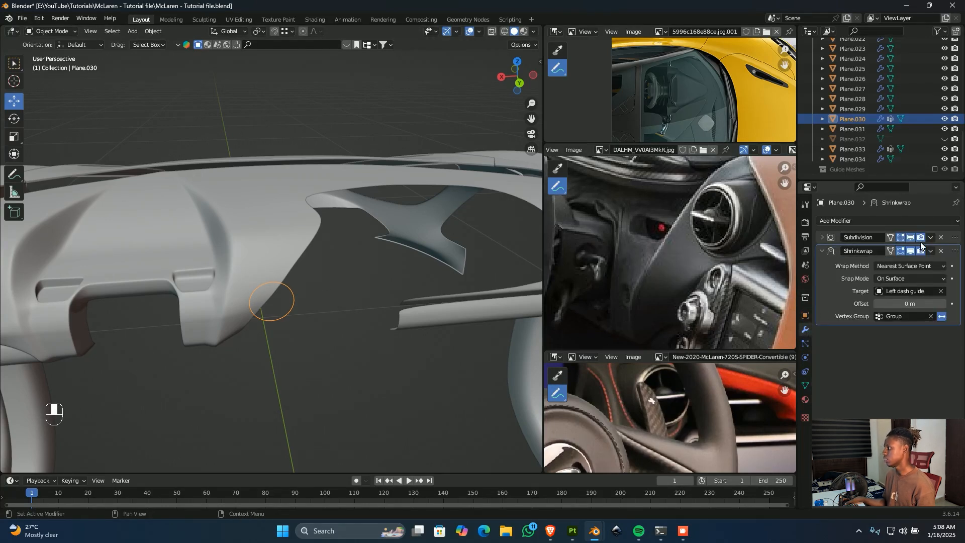
{"action": "left_click", "coordinate": [942, 237]}
{"action": "left_click", "coordinate": [940, 238]}
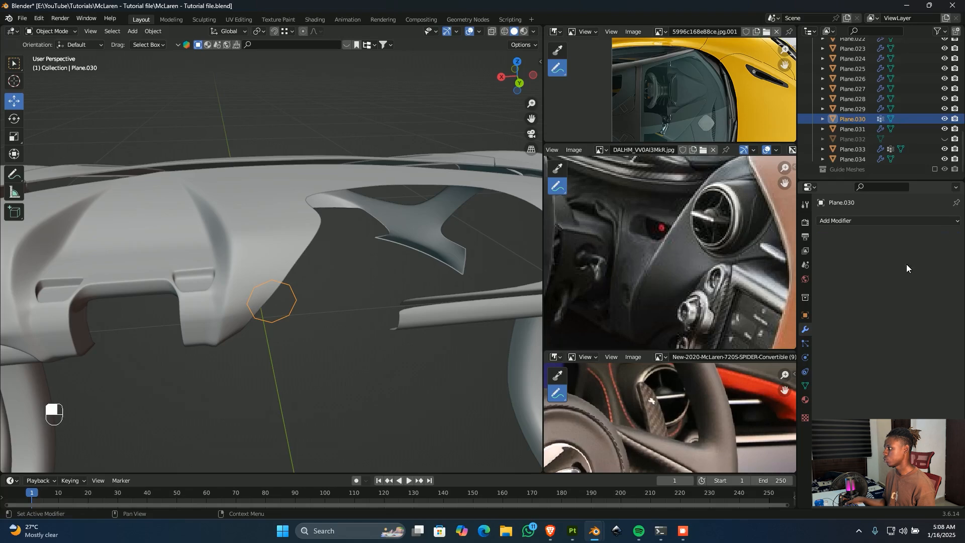
- In the dashboard mesh, select the region of faces between the centre ridge and the panel's diagonal inner edge
{"action": "left_click", "coordinate": [254, 225]}
{"action": "middle_click_drag", "start_coordinate": [257, 229], "coordinate": [359, 250]}
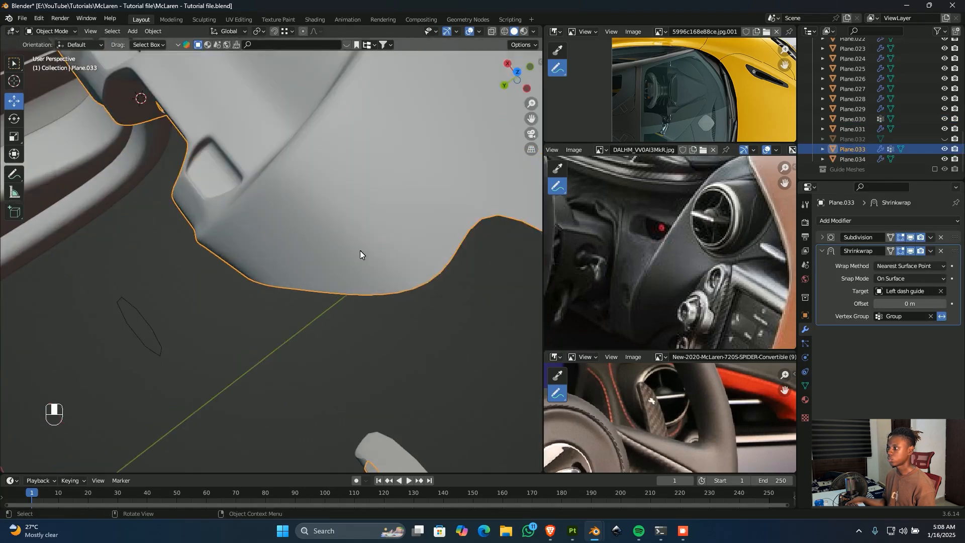
{"action": "key", "text": "Tab"}
{"action": "middle_click_drag", "start_coordinate": [407, 215], "coordinate": [312, 351], "text": "shift"}
{"action": "scroll", "coordinate": [313, 342], "scroll_direction": "down", "scroll_amount": 2}
{"action": "left_click", "coordinate": [305, 193]}
{"action": "middle_click_drag", "start_coordinate": [339, 312], "coordinate": [375, 216]}
{"action": "middle_click_drag", "start_coordinate": [322, 430], "coordinate": [293, 169]}
{"action": "middle_click_drag", "start_coordinate": [279, 384], "coordinate": [324, 219], "text": "shift"}
{"action": "middle_click_drag", "start_coordinate": [320, 285], "coordinate": [321, 201]}
{"action": "left_click", "coordinate": [284, 294], "text": "ctrl+shift"}
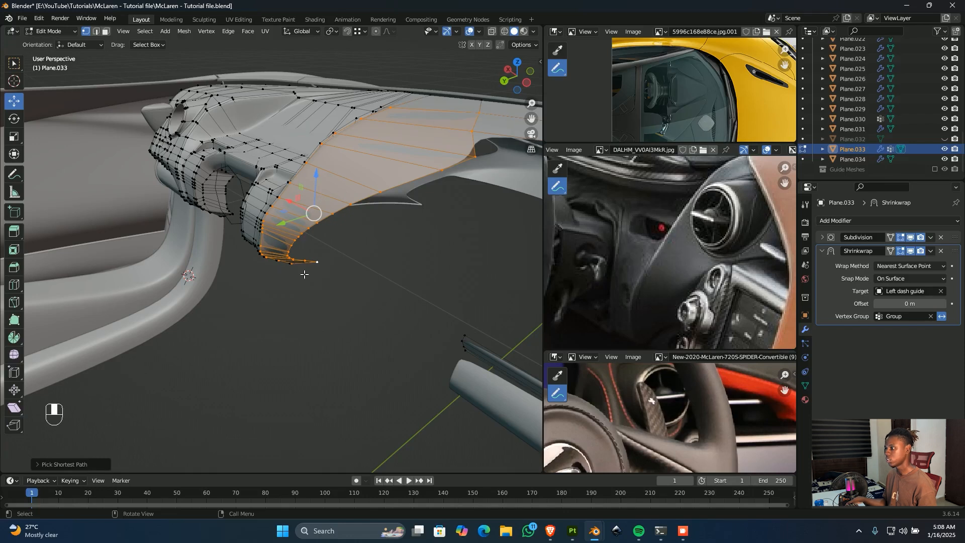
- Duplicate the selected faces in place, separate them into their own object, and select only that patch in Object Mode
{"action": "middle_click_drag", "start_coordinate": [372, 116], "coordinate": [362, 215]}
{"action": "key", "text": "shift+d"}
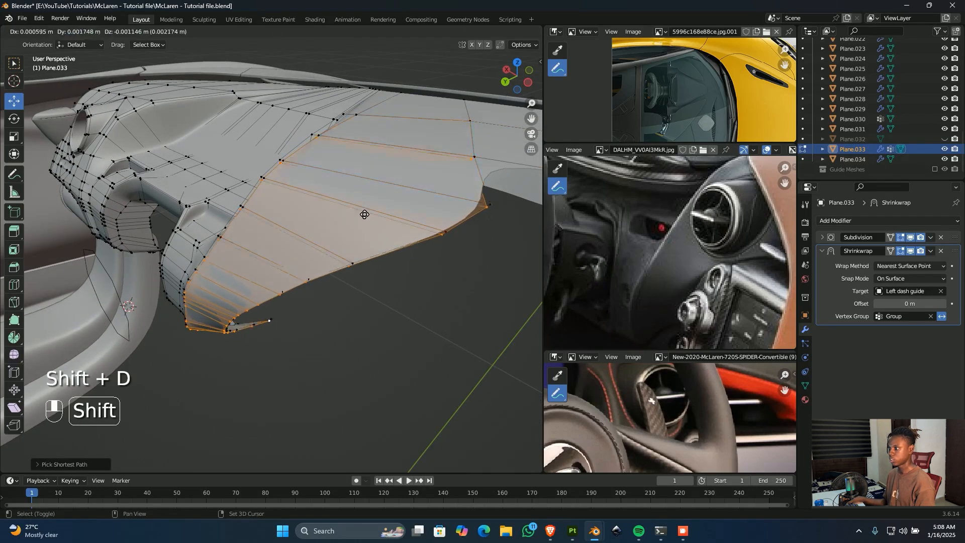
{"action": "left_click", "coordinate": [338, 161]}
{"action": "key", "text": "p"}
{"action": "left_click", "coordinate": [342, 165]}
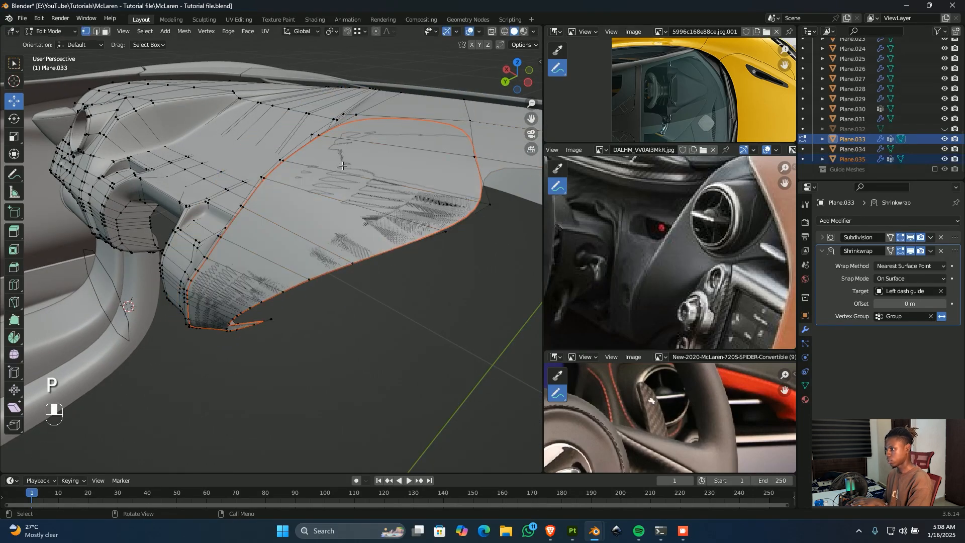
{"action": "scroll", "coordinate": [347, 186], "scroll_direction": "down", "scroll_amount": 2}
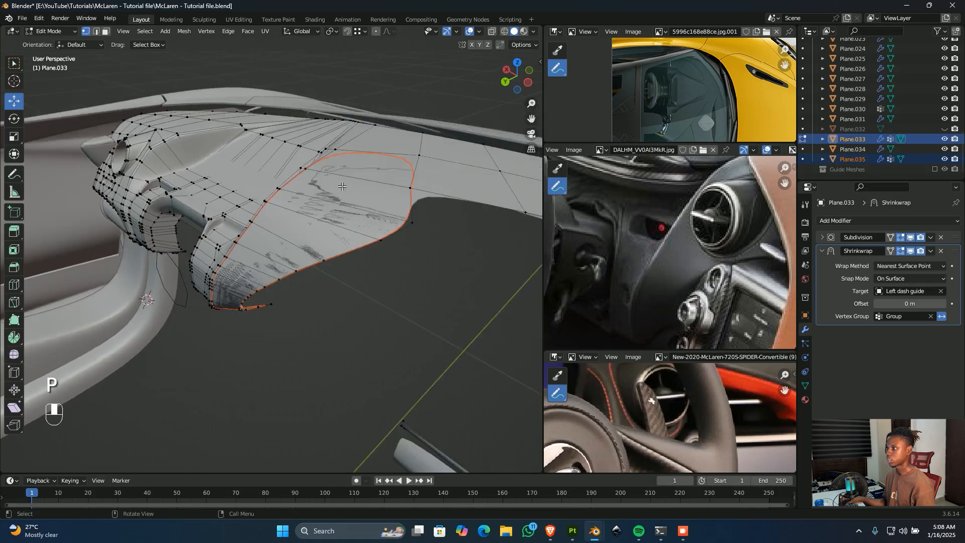
{"action": "middle_click_drag", "start_coordinate": [340, 186], "coordinate": [374, 216]}
{"action": "key", "text": "Tab"}
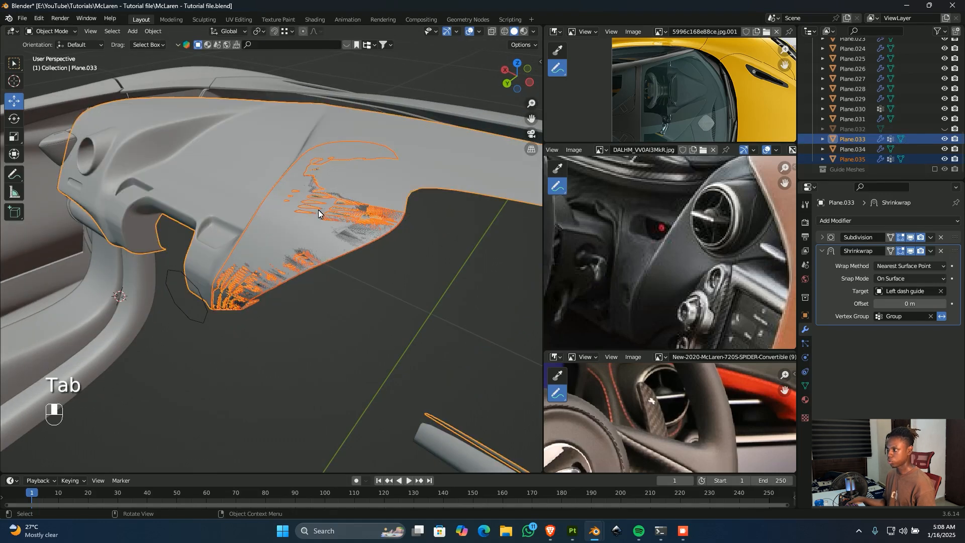
{"action": "left_click", "coordinate": [261, 209]}
{"action": "middle_click_drag", "start_coordinate": [261, 209], "coordinate": [352, 241]}
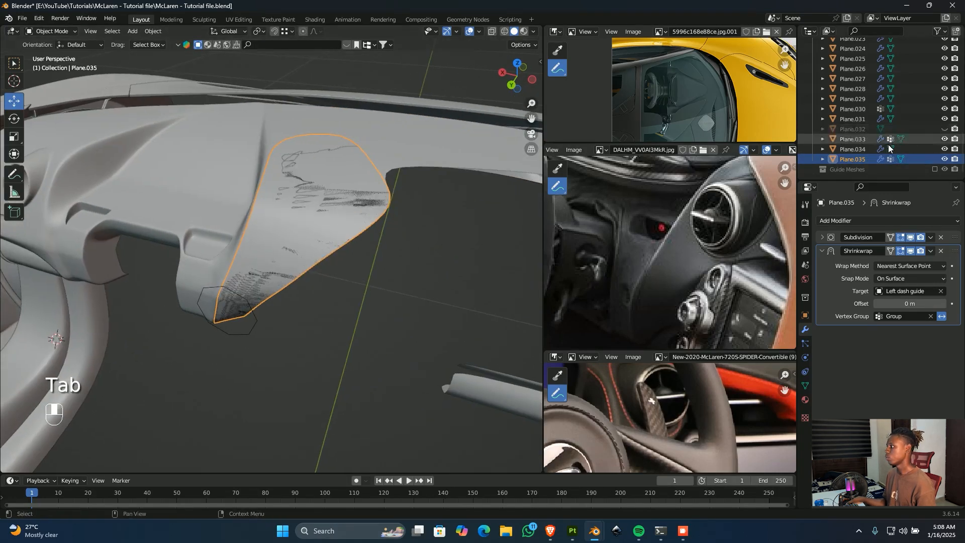
- Enable the Guide Meshes collection and hide the main dashboard object
{"action": "left_click", "coordinate": [935, 169]}
{"action": "middle_click_drag", "start_coordinate": [492, 206], "coordinate": [351, 159]}
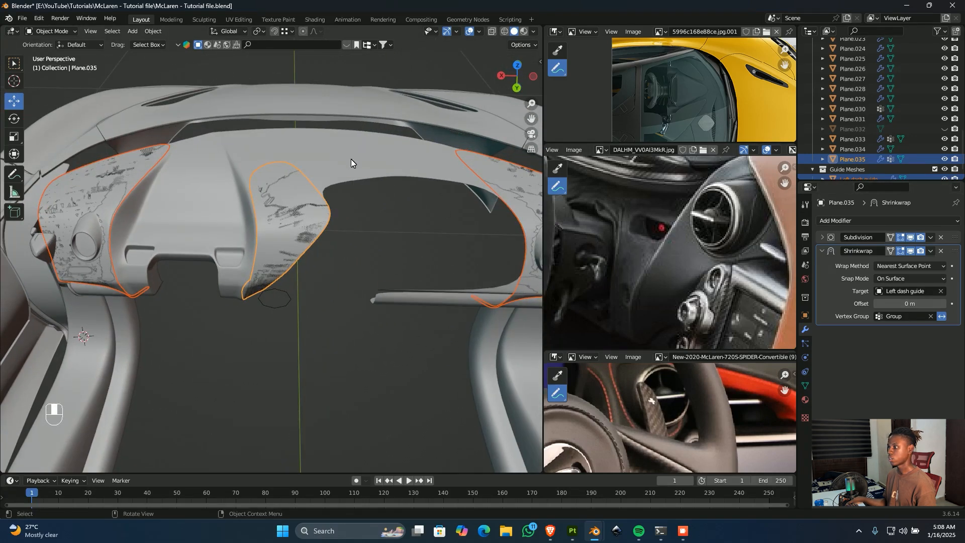
{"action": "left_click", "coordinate": [350, 158]}
{"action": "key", "text": "h"}
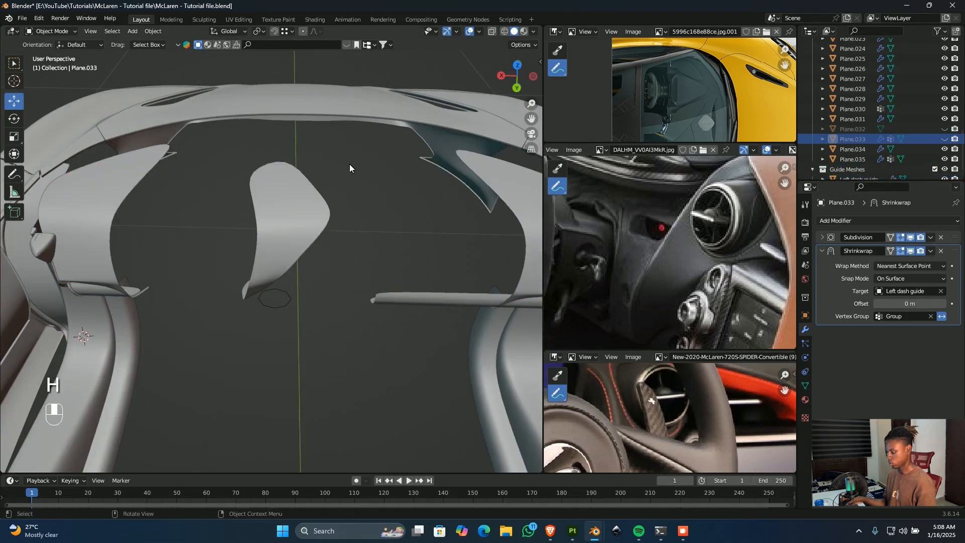
- Try to join the separated patch into the Left dash guide mesh, then undo the join
{"action": "left_click", "coordinate": [306, 220]}
{"action": "left_click", "coordinate": [124, 189], "text": "shift"}
{"action": "key", "text": "ctrl+j"}
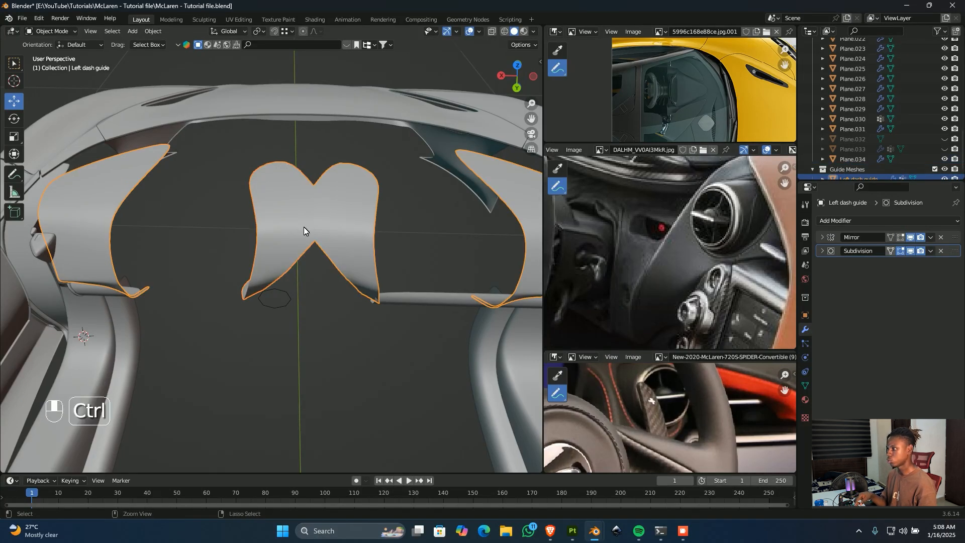
{"action": "key", "text": "ctrl+z"}
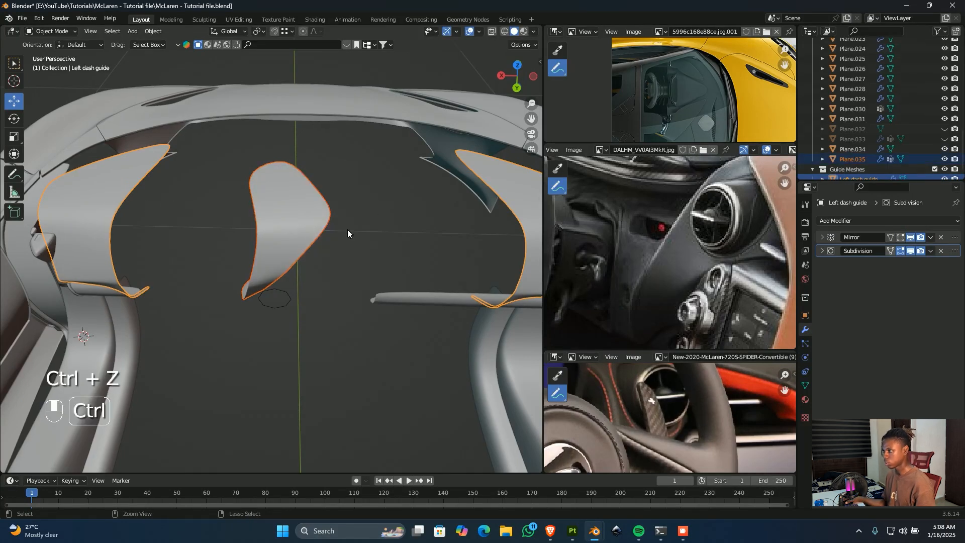
- Remove the Shrinkwrap modifier from the separated patch, keeping its Subdivision modifier
{"action": "left_click", "coordinate": [309, 210]}
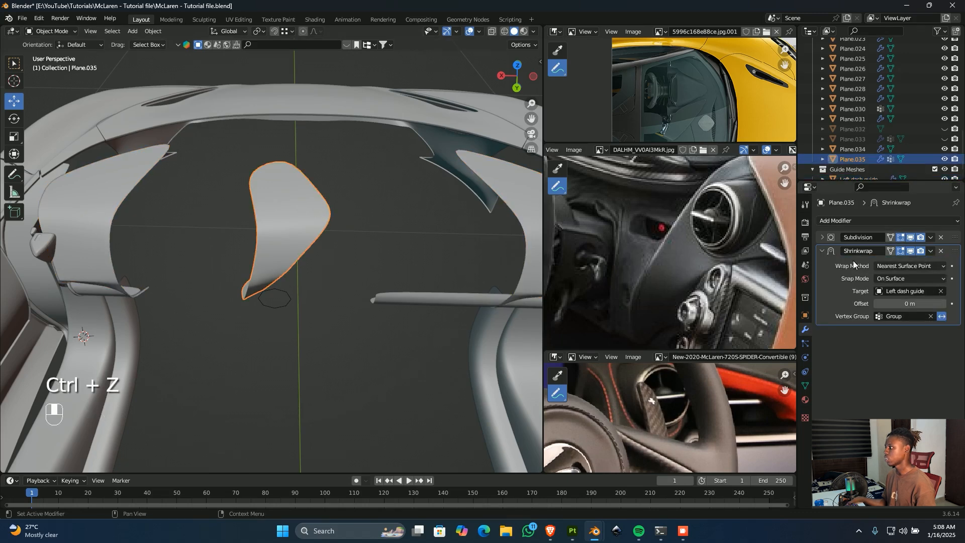
{"action": "left_click", "coordinate": [529, 211]}
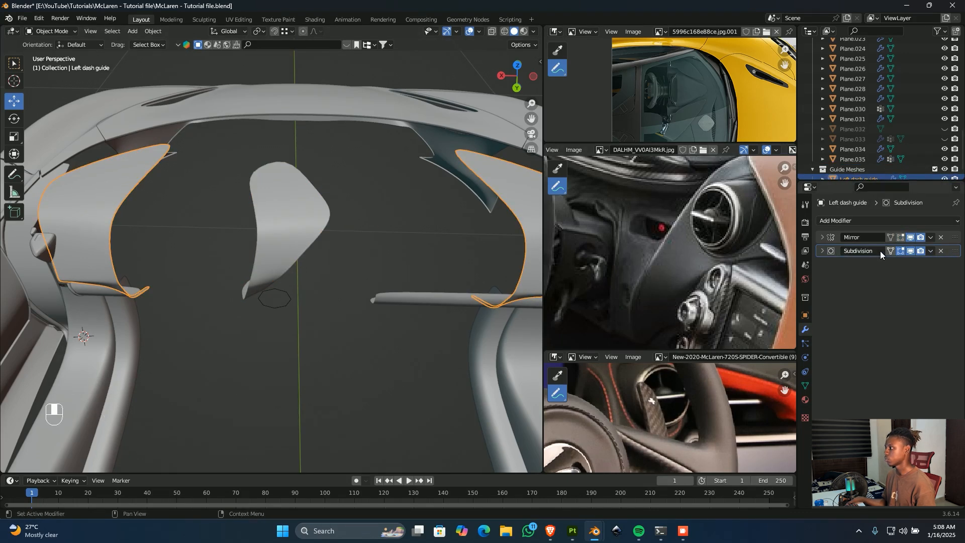
{"action": "left_click", "coordinate": [291, 233]}
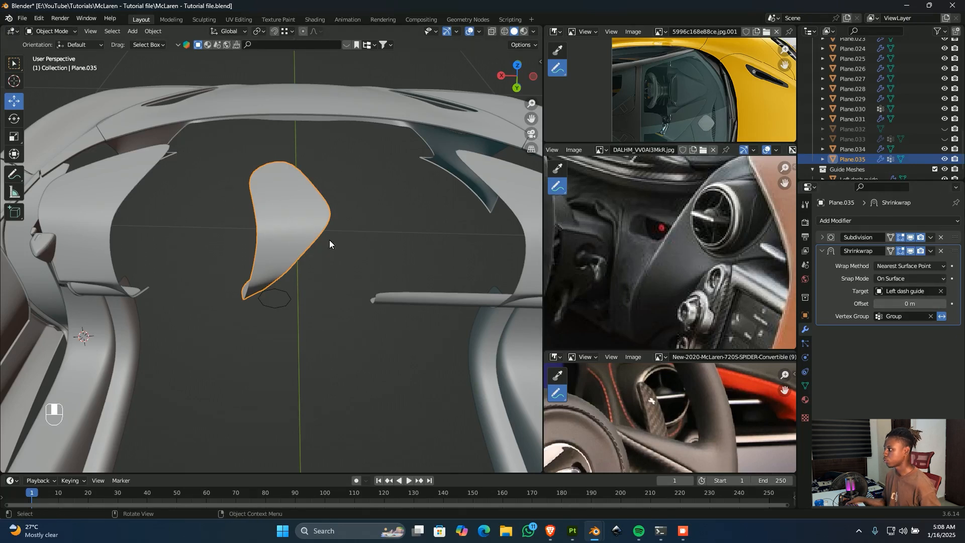
{"action": "left_click", "coordinate": [942, 250]}
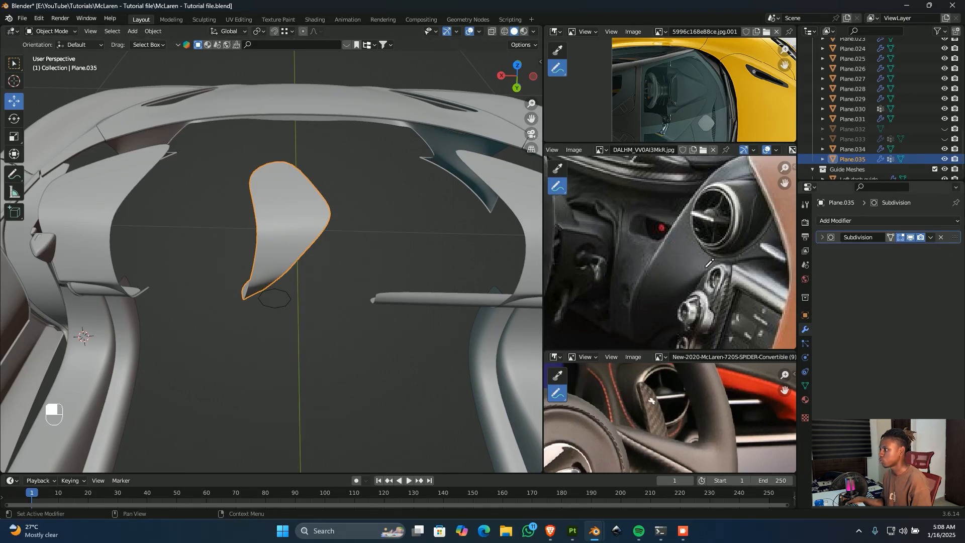
- Apply the Mirror modifier on the Left dash guide mesh
{"action": "left_click", "coordinate": [522, 224]}
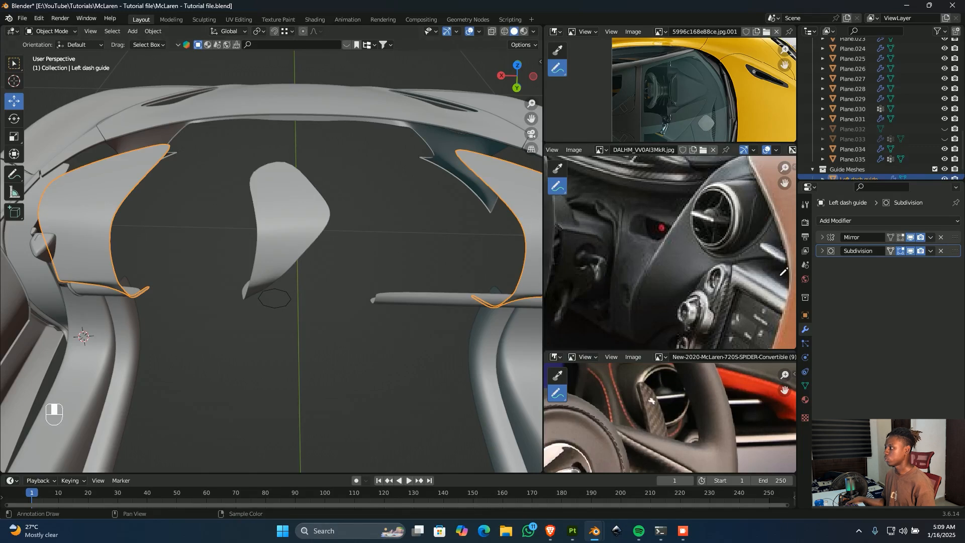
{"action": "left_click", "coordinate": [936, 238]}
{"action": "key", "text": "ctrl+z"}
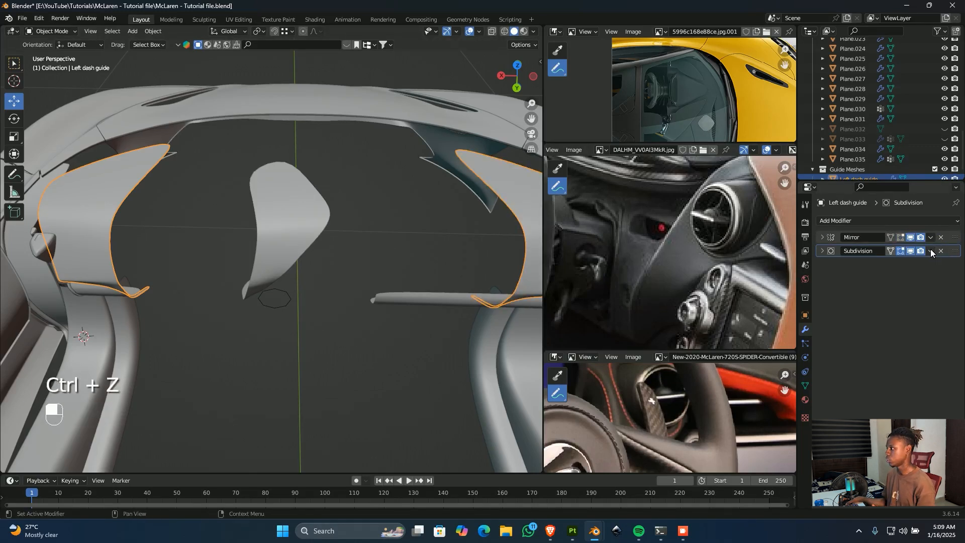
{"action": "left_click", "coordinate": [930, 238]}
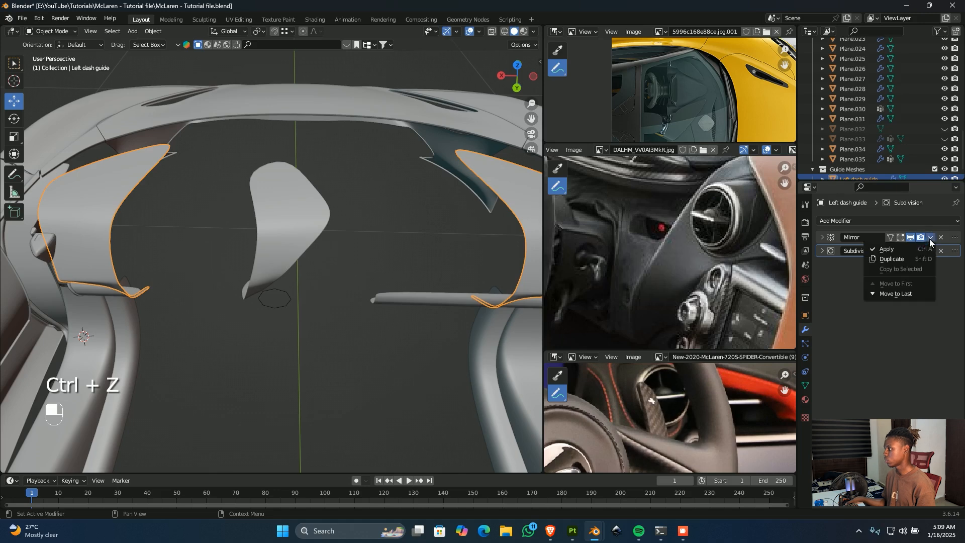
{"action": "left_click", "coordinate": [900, 247]}
- Select the separated patch together with the Left dash guide as active and join them into one guide mesh
{"action": "scroll", "coordinate": [346, 239], "scroll_direction": "down", "scroll_amount": 4}
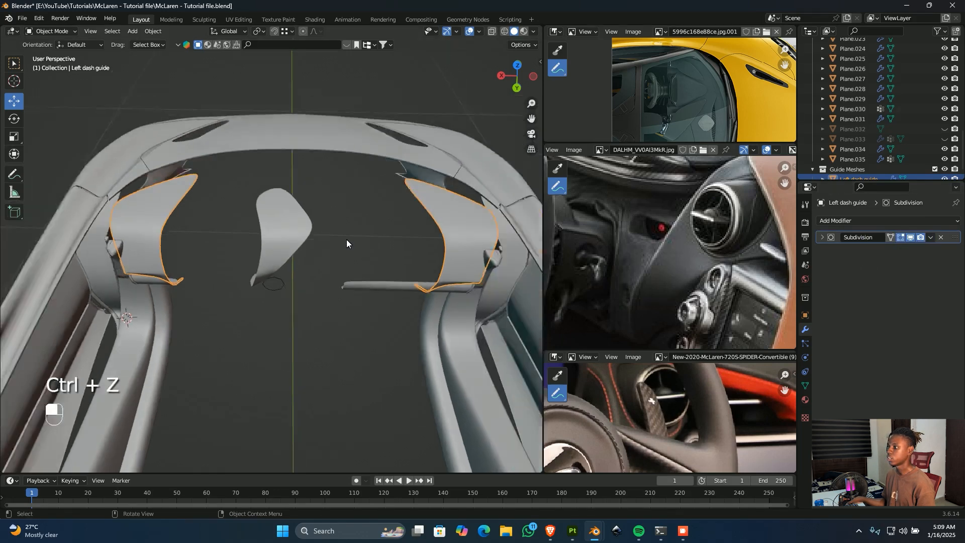
{"action": "left_click", "coordinate": [276, 231]}
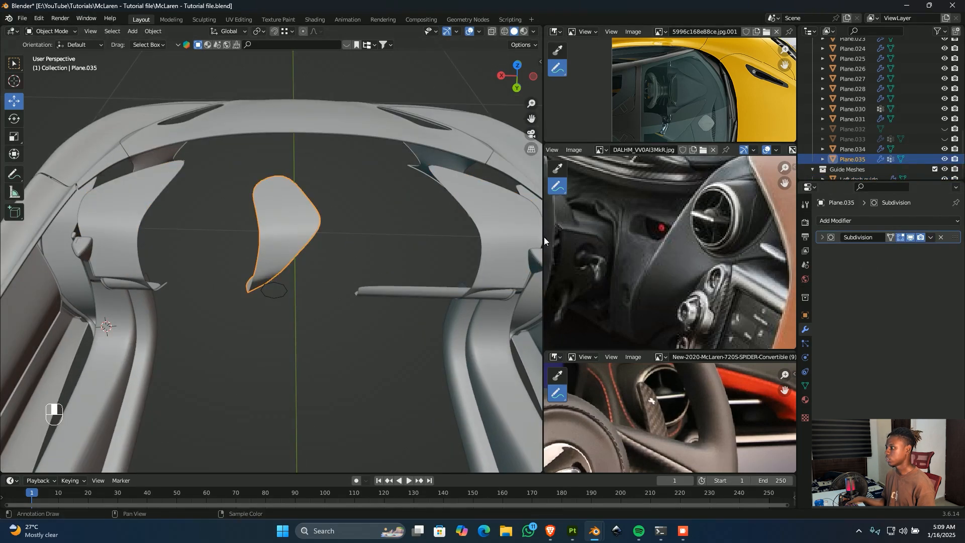
{"action": "left_click", "coordinate": [509, 236]}
{"action": "left_click", "coordinate": [303, 232]}
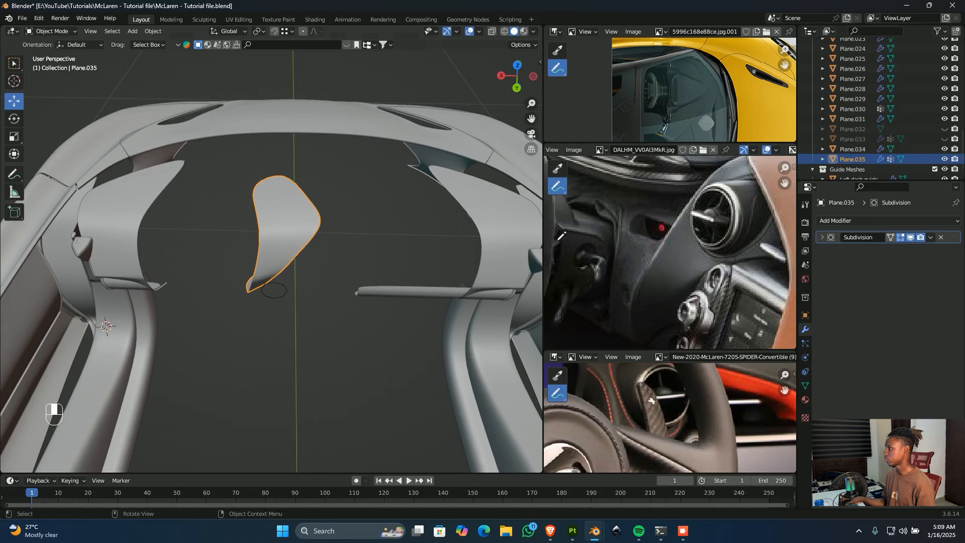
{"action": "left_click", "coordinate": [486, 211], "text": "shift"}
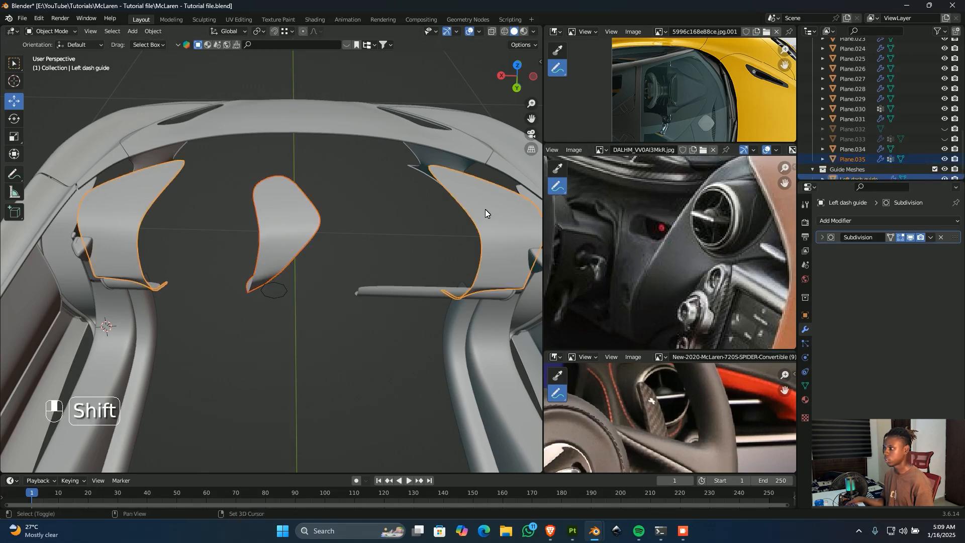
{"action": "key", "text": "ctrl+j"}
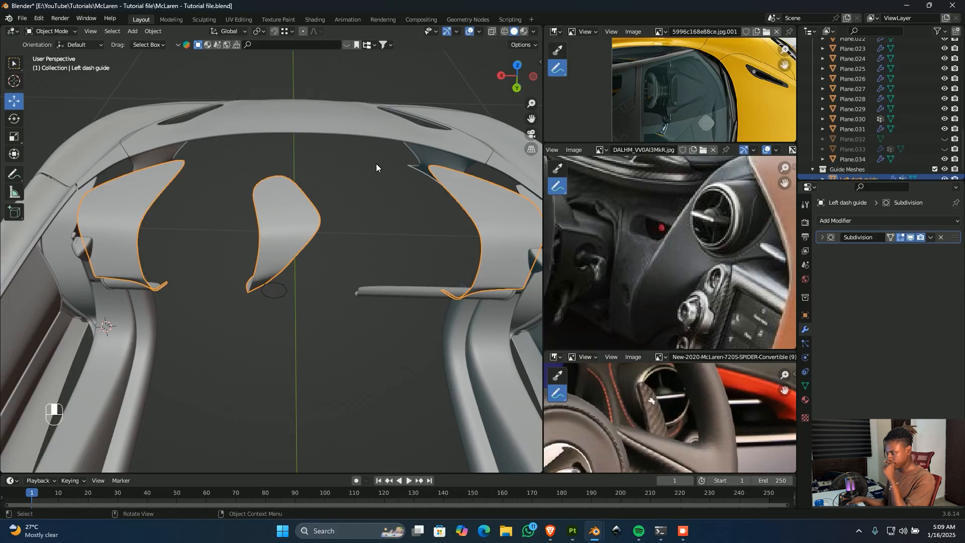
- Disable the Guide Meshes collection and unhide all hidden objects, including the dashboard
{"action": "scroll", "coordinate": [229, 258], "scroll_direction": "up", "scroll_amount": 1}
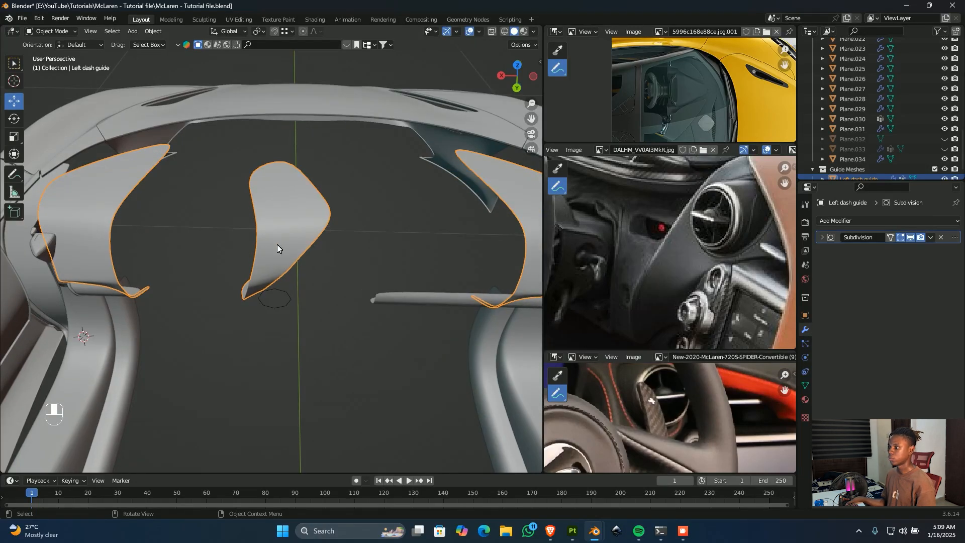
{"action": "middle_click_drag", "start_coordinate": [524, 188], "coordinate": [382, 211]}
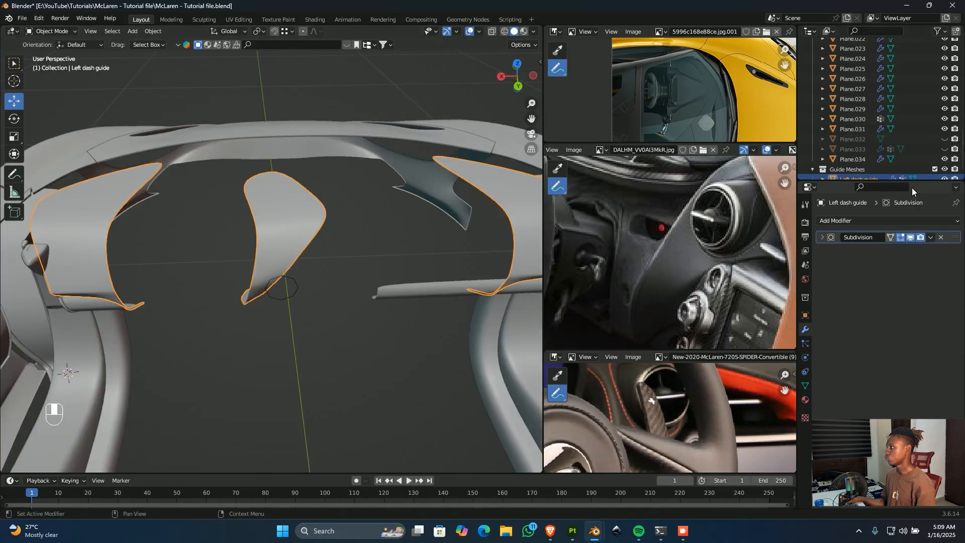
{"action": "scroll", "coordinate": [921, 149], "scroll_direction": "down", "scroll_amount": 1}
{"action": "left_click", "coordinate": [935, 159]}
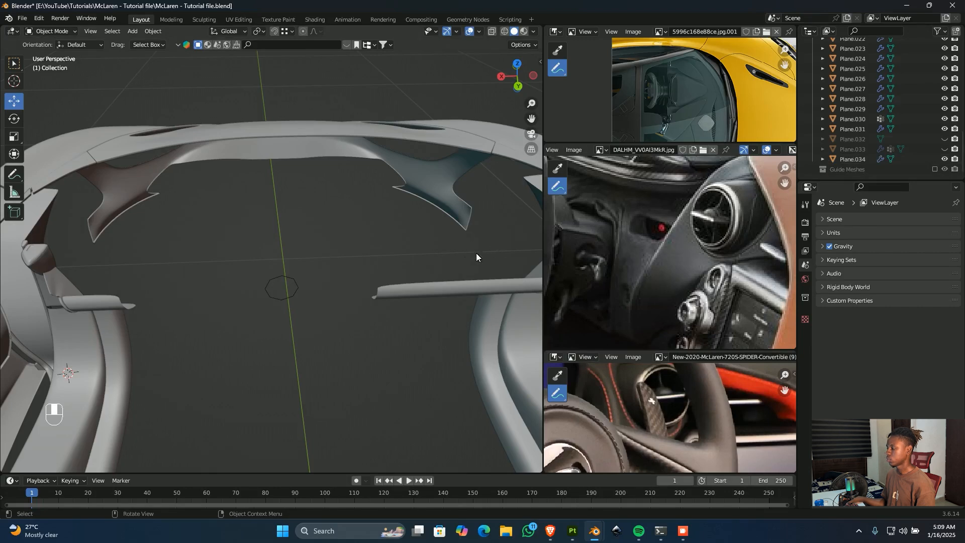
{"action": "key", "text": "alt+h"}
{"action": "scroll", "coordinate": [231, 330], "scroll_direction": "down", "scroll_amount": 4}
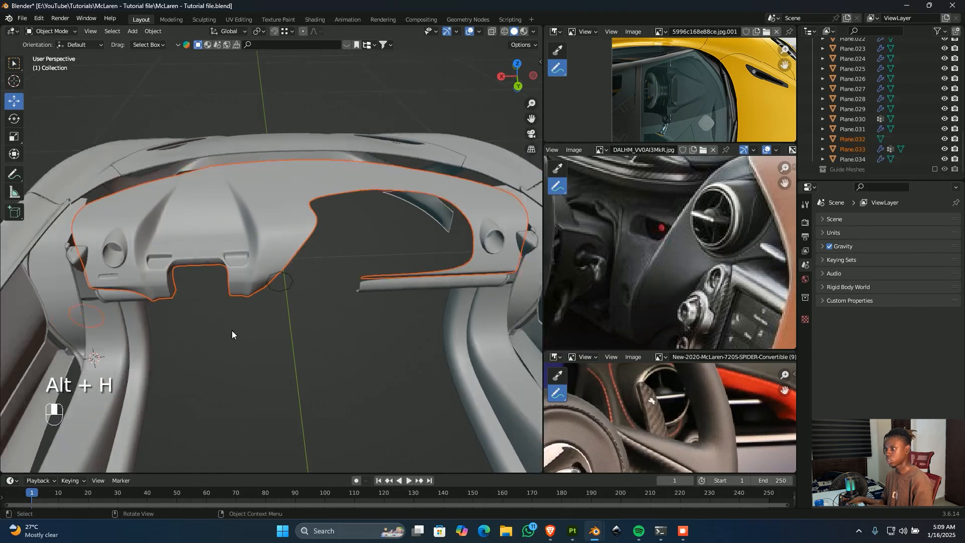
- Select the separated vent ring beside the panel's diagonal inner edge and delete it
{"action": "scroll", "coordinate": [176, 293], "scroll_direction": "up", "scroll_amount": 3}
{"action": "middle_click_drag", "start_coordinate": [176, 292], "coordinate": [212, 262], "text": "shift"}
{"action": "left_click", "coordinate": [204, 268]}
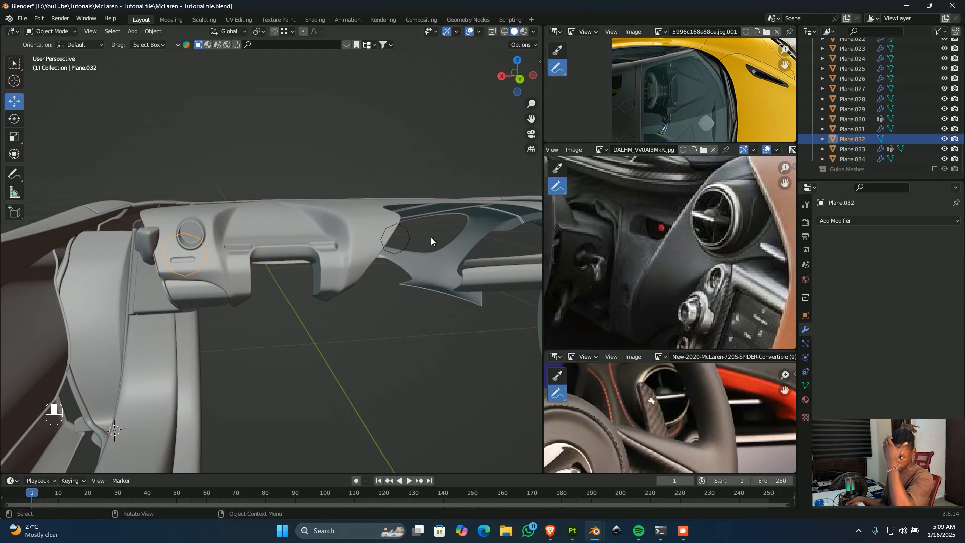
{"action": "middle_click_drag", "start_coordinate": [408, 243], "coordinate": [394, 276]}
{"action": "scroll", "coordinate": [395, 274], "scroll_direction": "up", "scroll_amount": 2}
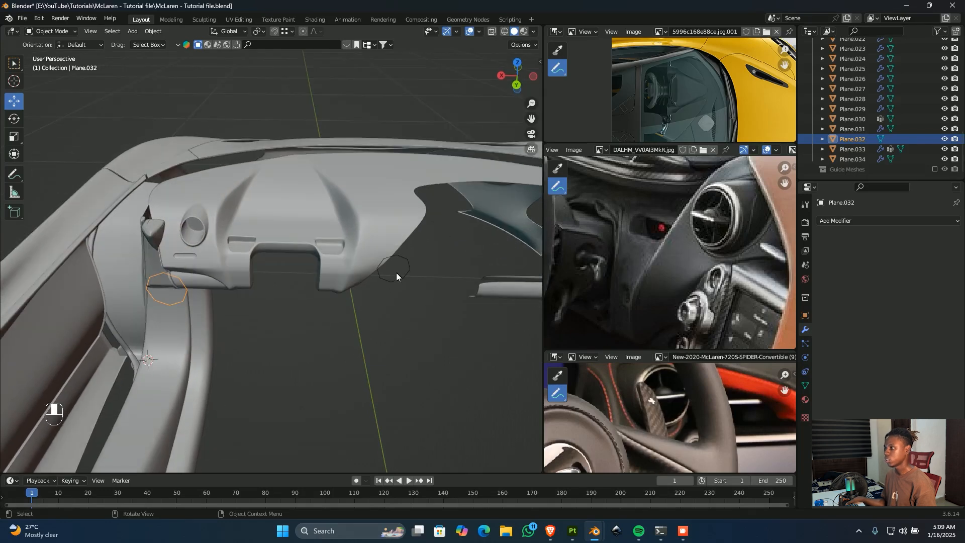
{"action": "left_click", "coordinate": [404, 277]}
{"action": "key", "text": "x"}
{"action": "key", "text": "x"}
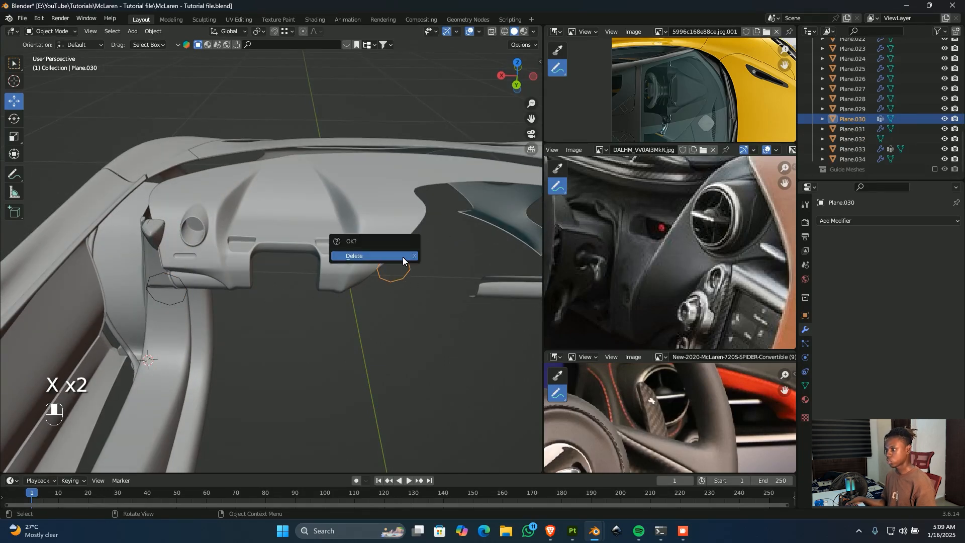
{"action": "left_click", "coordinate": [352, 261]}
- Select the remaining vent ring near the outer vent and move it along X to the panel's inner end
{"action": "left_click", "coordinate": [184, 303]}
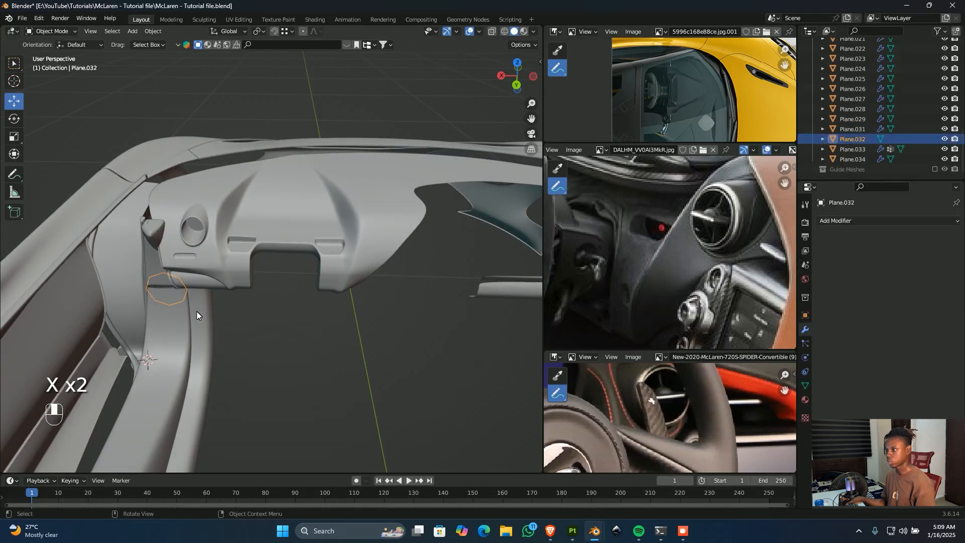
{"action": "scroll", "coordinate": [211, 289], "scroll_direction": "down", "scroll_amount": 3}
{"action": "scroll", "coordinate": [262, 292], "scroll_direction": "up", "scroll_amount": 2}
{"action": "scroll", "coordinate": [280, 291], "scroll_direction": "down", "scroll_amount": 1}
{"action": "key", "text": "g"}
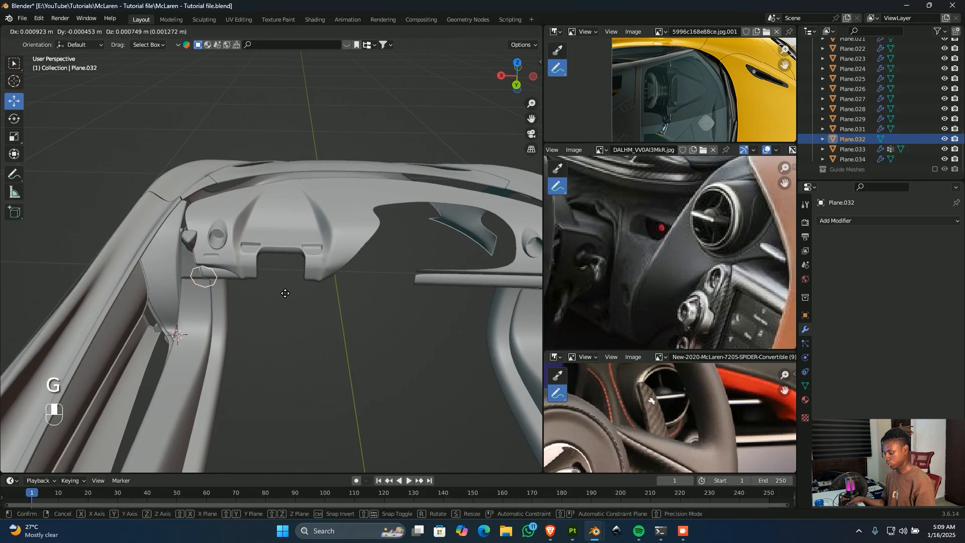
{"action": "key", "text": "x"}
{"action": "left_click", "coordinate": [442, 304]}
- In back view, nudge the vent ring along X to sit between the ridge and the panel's diagonal inner edge
{"action": "key", "text": "ctrl+KP_1"}
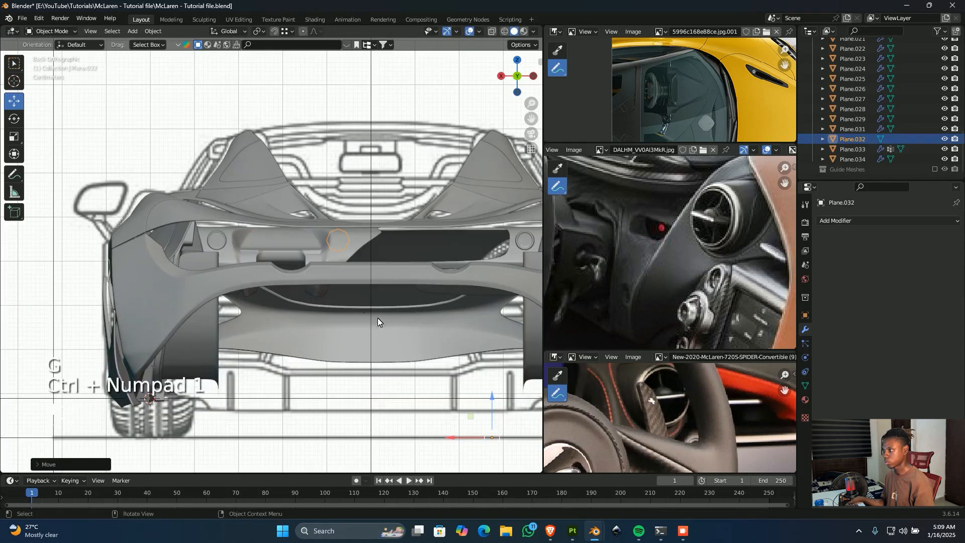
{"action": "scroll", "coordinate": [379, 316], "scroll_direction": "up", "scroll_amount": 3}
{"action": "middle_click_drag", "start_coordinate": [388, 278], "coordinate": [276, 293], "text": "shift"}
{"action": "scroll", "coordinate": [278, 293], "scroll_direction": "up", "scroll_amount": 4}
{"action": "middle_click_drag", "start_coordinate": [360, 290], "coordinate": [339, 199], "text": "shift"}
{"action": "key", "text": "g"}
{"action": "key", "text": "x"}
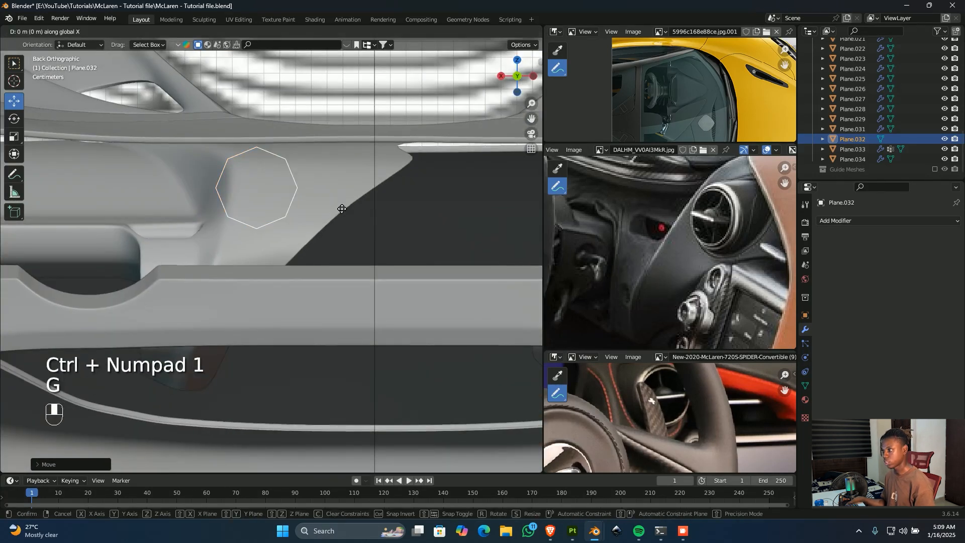
{"action": "left_click", "coordinate": [112, 200]}
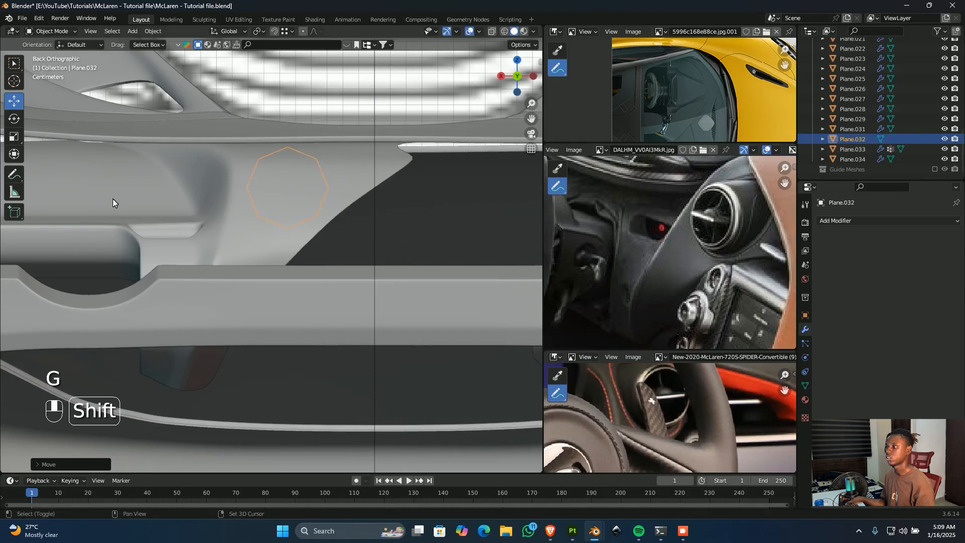
- Select the vertices along the dashboard panel's diagonal inner edge in Edit Mode and shift them inward along X
{"action": "left_click", "coordinate": [382, 176]}
{"action": "key", "text": "Tab"}
{"action": "left_click", "coordinate": [419, 156]}
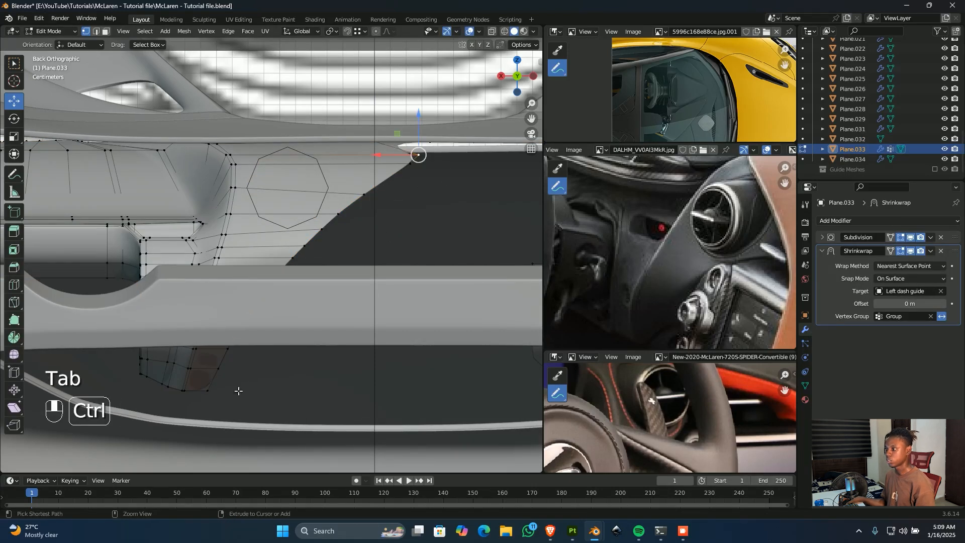
{"action": "left_click", "coordinate": [207, 391], "text": "ctrl"}
{"action": "key", "text": "KP_7"}
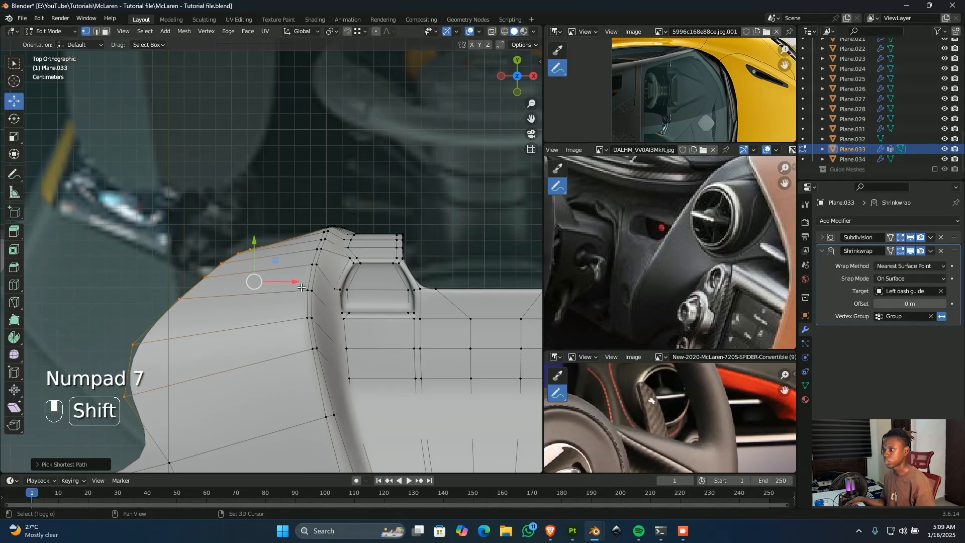
{"action": "key", "text": "shift+z"}
{"action": "left_click_drag", "start_coordinate": [277, 286], "coordinate": [170, 303], "text": "shift"}
{"action": "key", "text": "ctrl+KP_1"}
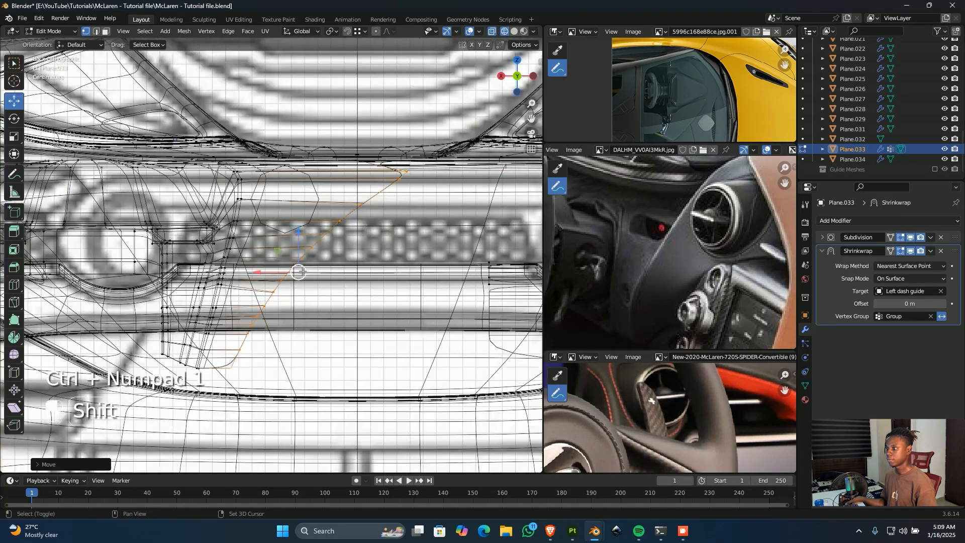
{"action": "key", "text": "shift+z"}
- Return to Object Mode, select the vent ring and nudge it slightly along X between the ridge and the diagonal edge
{"action": "key", "text": "Tab"}
{"action": "left_click", "coordinate": [315, 207]}
{"action": "scroll", "coordinate": [316, 207], "scroll_direction": "up", "scroll_amount": 2}
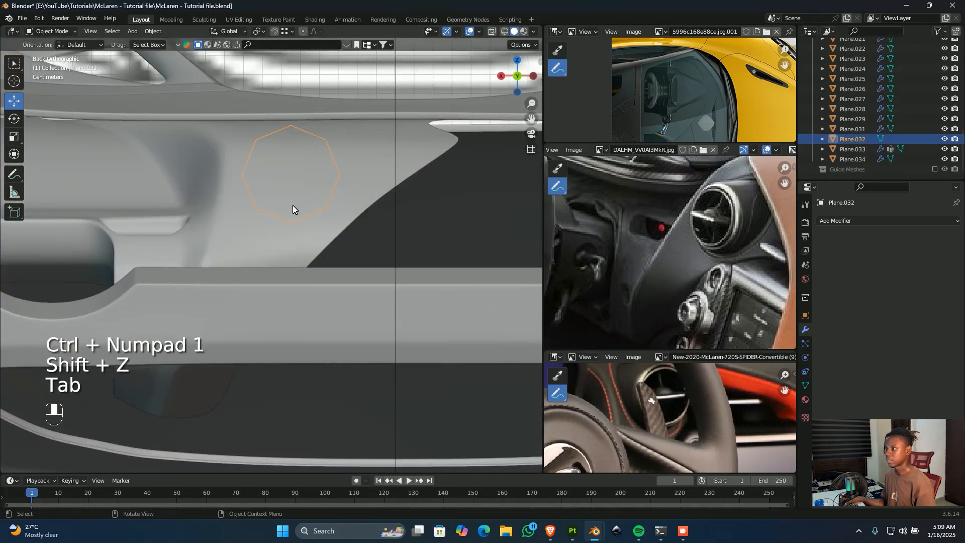
{"action": "key", "text": "g"}
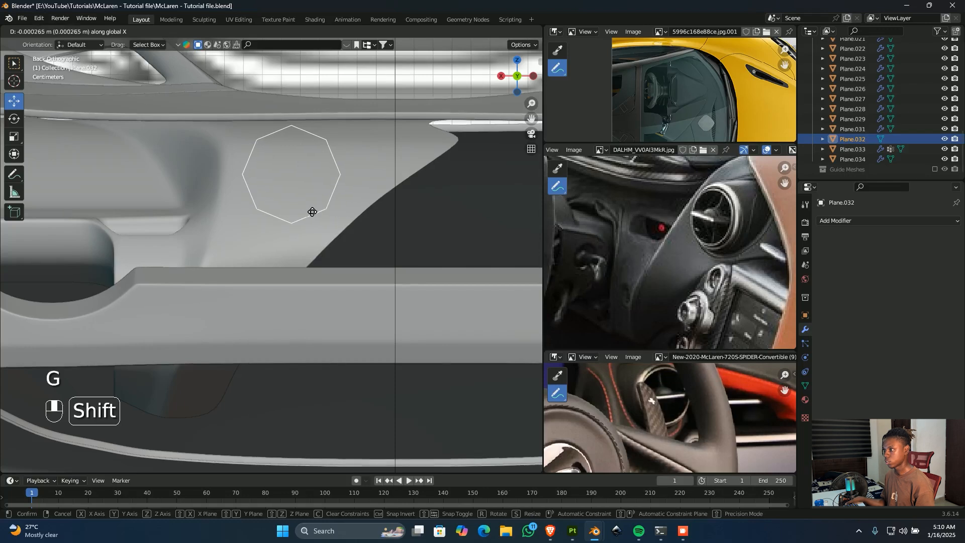
{"action": "left_click", "coordinate": [348, 238]}
- Enter Edit Mode on the dashboard panel and inspect the vent ring's placement against its topology in back view
{"action": "mouse_move", "coordinate": [341, 213]}
{"action": "middle_mouse_down", "text": "shift"}
{"action": "mouse_move", "coordinate": [349, 171]}
{"action": "mouse_move", "coordinate": [349, 196]}
{"action": "mouse_move", "coordinate": [363, 183]}
{"action": "mouse_move", "coordinate": [355, 221]}
{"action": "middle_mouse_up", "text": "shift"}
{"action": "left_click", "coordinate": [355, 222]}
{"action": "key", "text": "Tab"}
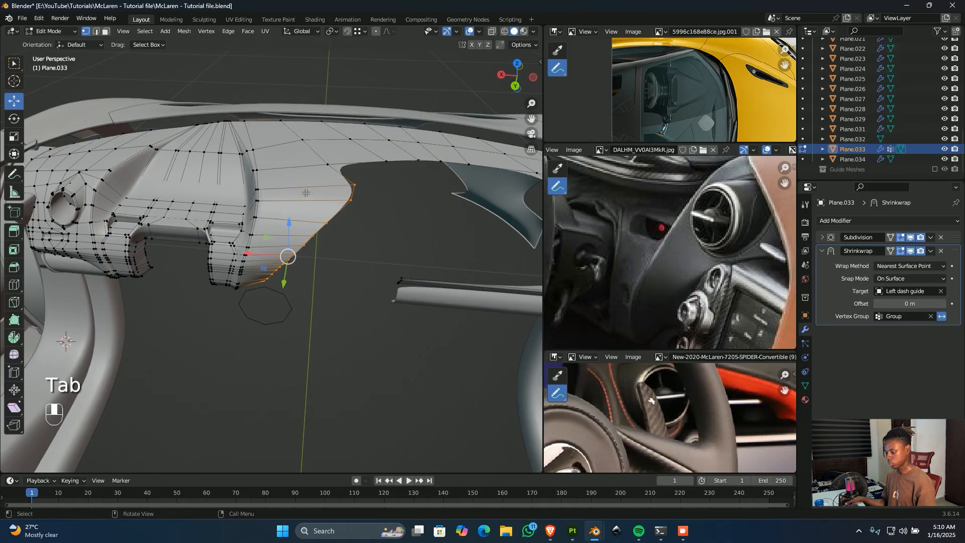
{"action": "key", "text": "ctrl+KP_1"}
{"action": "scroll", "coordinate": [305, 193], "scroll_direction": "up", "scroll_amount": 4}
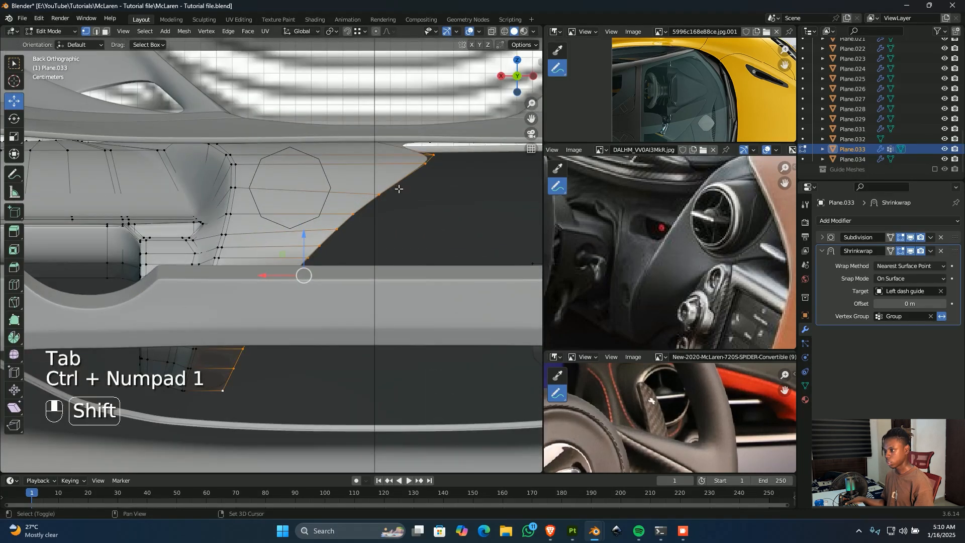
{"action": "middle_click_drag", "start_coordinate": [397, 207], "coordinate": [385, 224], "text": "shift"}
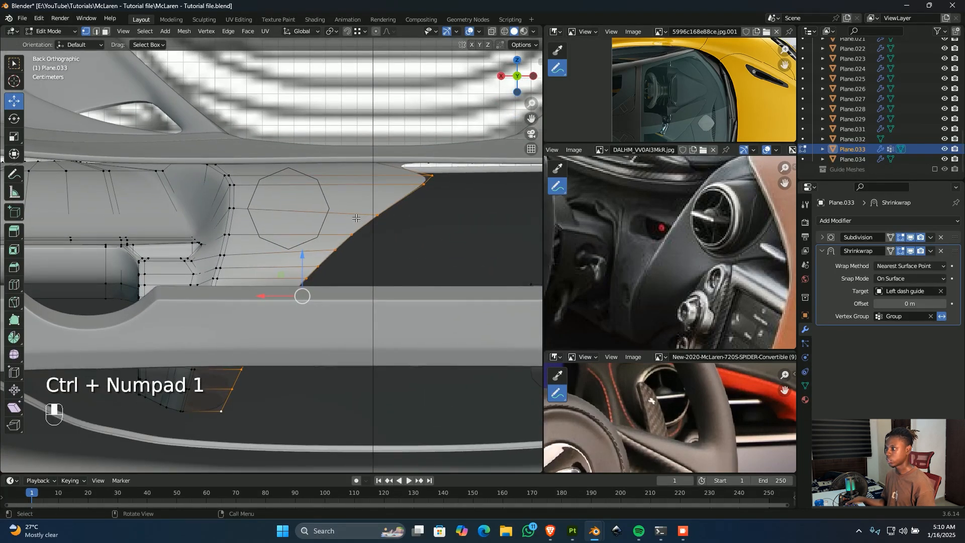
{"action": "scroll", "coordinate": [385, 225], "scroll_direction": "up", "scroll_amount": 1}
{"action": "scroll", "coordinate": [474, 436], "scroll_direction": "down", "scroll_amount": 4}
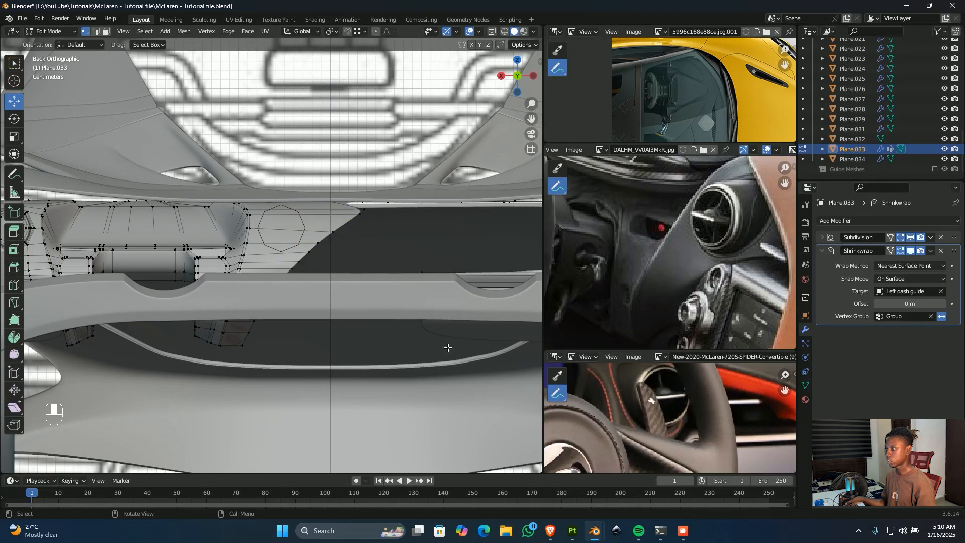
{"action": "scroll", "coordinate": [347, 334], "scroll_direction": "up", "scroll_amount": 3}
{"action": "middle_click_drag", "start_coordinate": [358, 291], "coordinate": [356, 318], "text": "shift"}
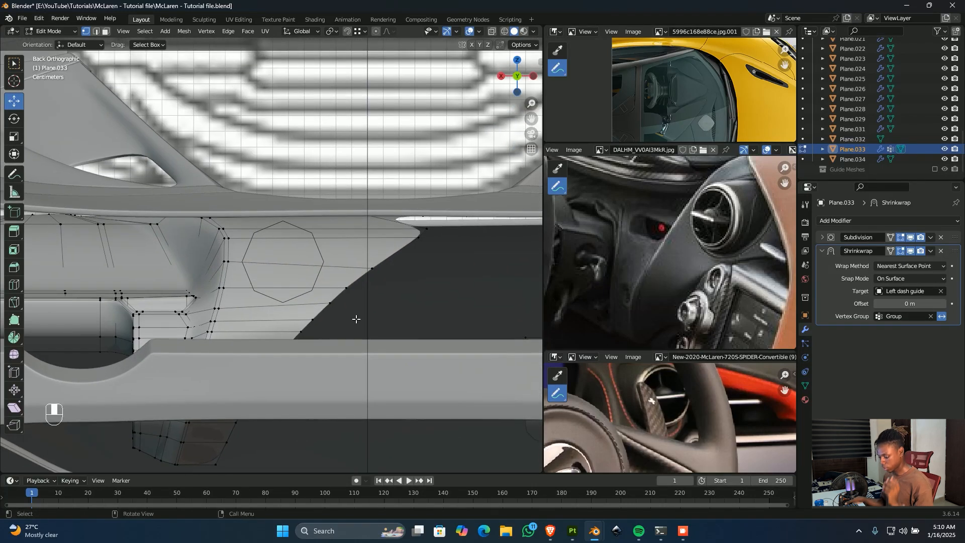
{"action": "scroll", "coordinate": [319, 276], "scroll_direction": "up", "scroll_amount": 2}
{"action": "scroll", "coordinate": [331, 264], "scroll_direction": "up", "scroll_amount": 1}
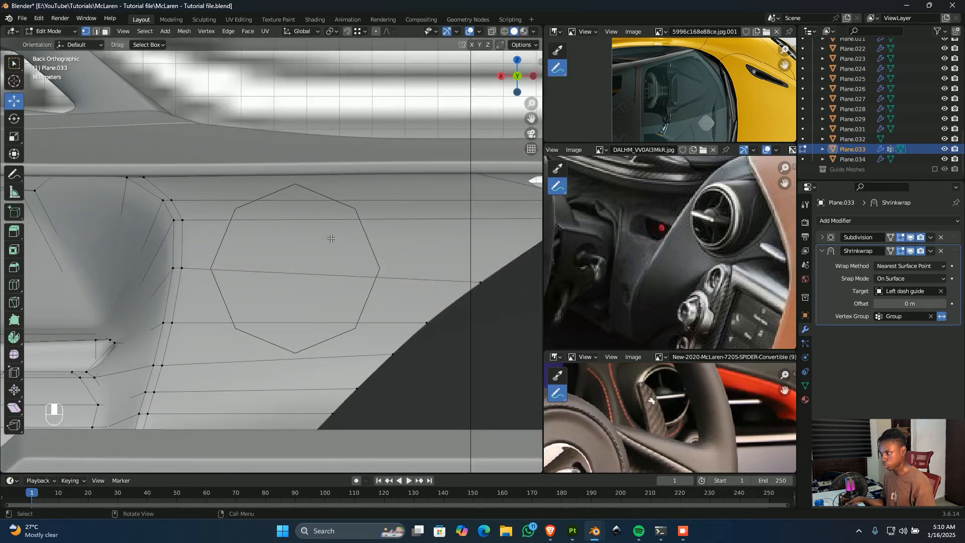
{"action": "key", "text": "ctrl"}
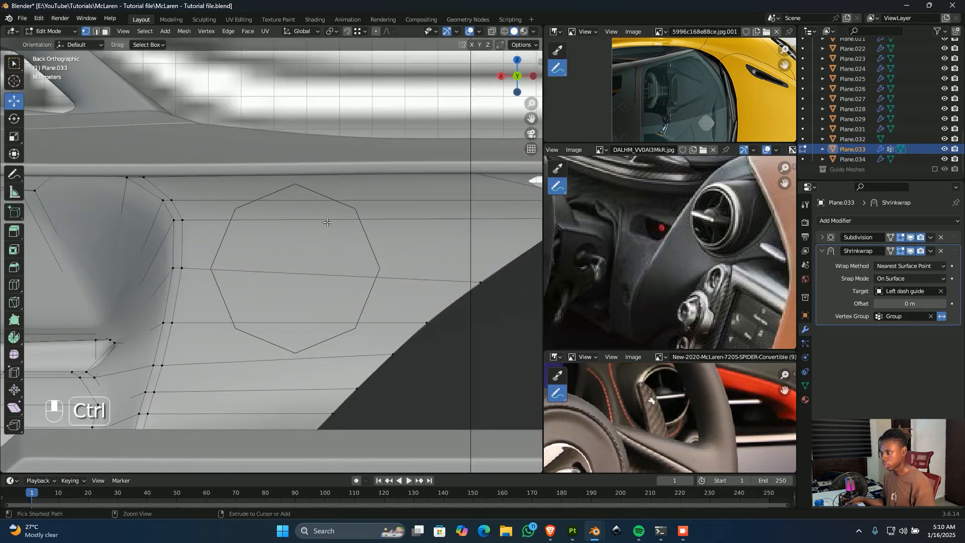
{"action": "left_click", "coordinate": [312, 194], "text": "ctrl"}
{"action": "scroll", "coordinate": [389, 240], "scroll_direction": "down", "scroll_amount": 3}
{"action": "middle_click_drag", "start_coordinate": [386, 268], "coordinate": [339, 345]}
{"action": "key", "text": "ctrl"}
{"action": "key", "text": "ctrl+z"}
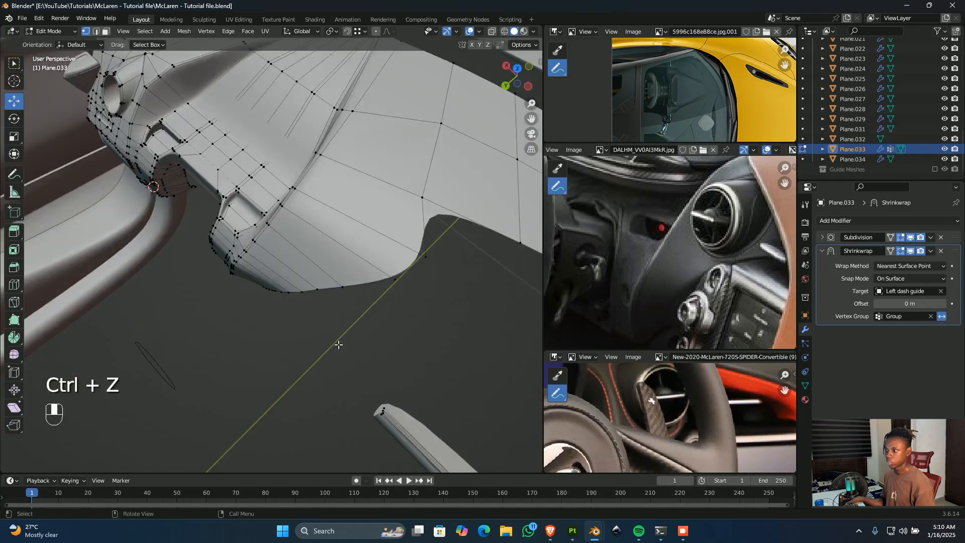
- Add the vent ring to the selection and use Knife Project in back view to cut its outline into the dashboard panel
{"action": "middle_click_drag", "start_coordinate": [191, 385], "coordinate": [273, 341], "text": "shift"}
{"action": "left_click", "coordinate": [238, 371], "text": "ctrl"}
{"action": "key", "text": "ctrl+KP_1"}
{"action": "scroll", "coordinate": [323, 252], "scroll_direction": "up", "scroll_amount": 3}
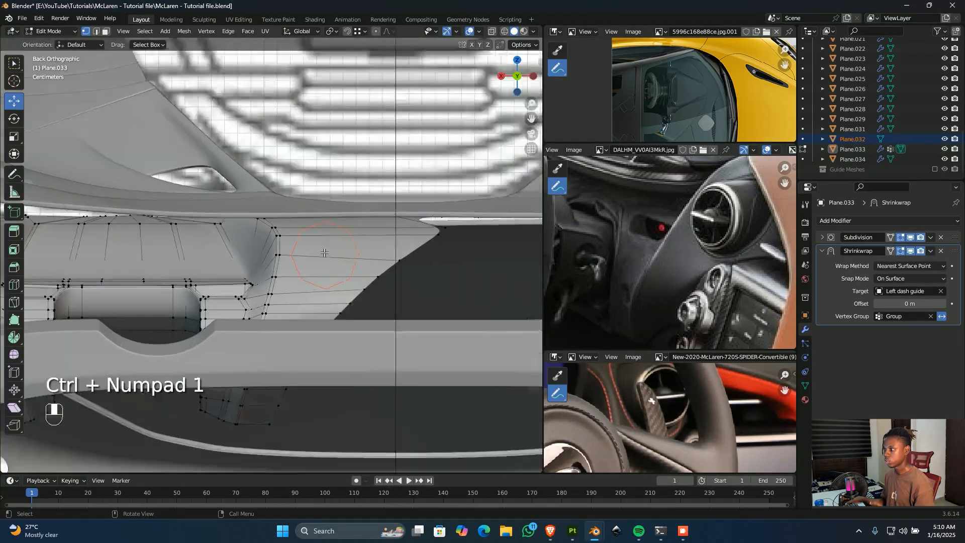
{"action": "middle_click_drag", "start_coordinate": [404, 231], "coordinate": [385, 250], "text": "shift"}
{"action": "key", "text": "F3"}
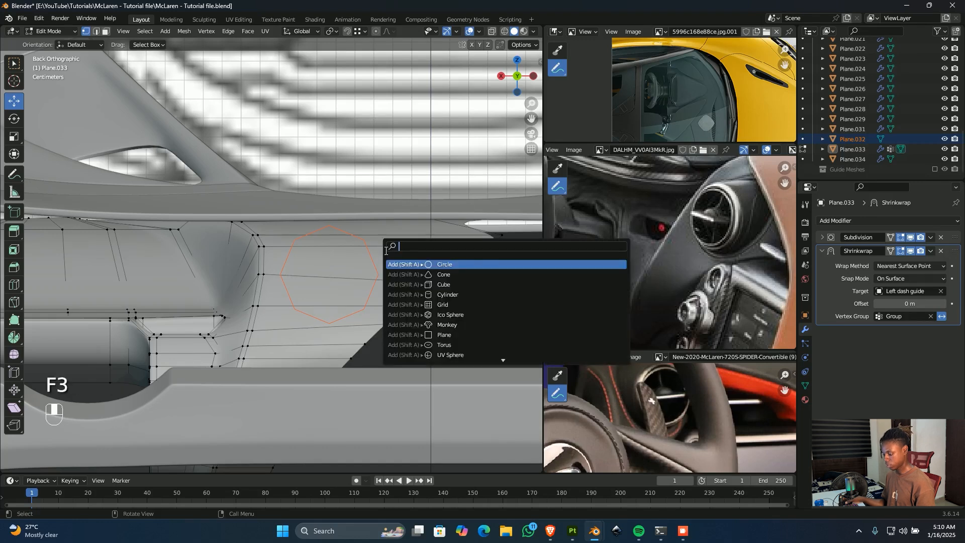
{"action": "type", "text": "knife"}
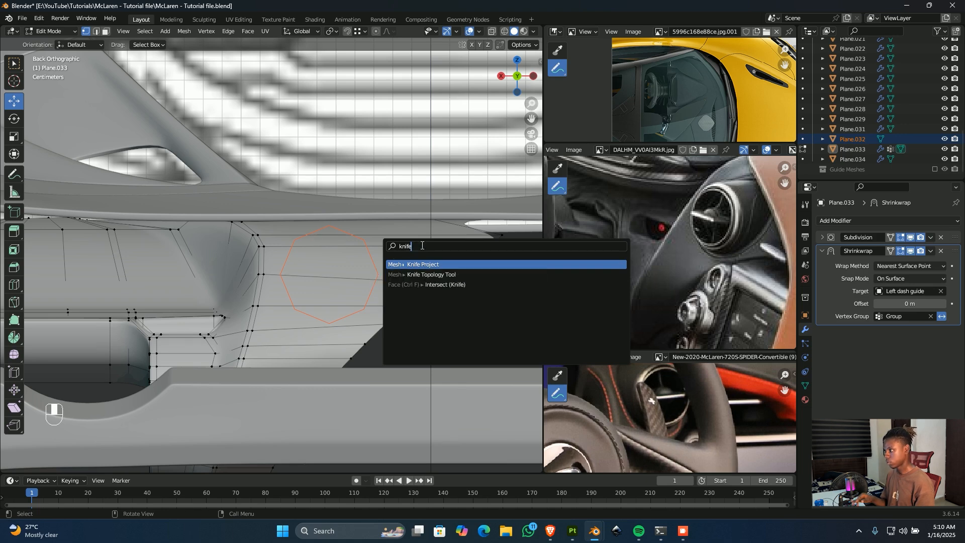
{"action": "left_click", "coordinate": [445, 264]}
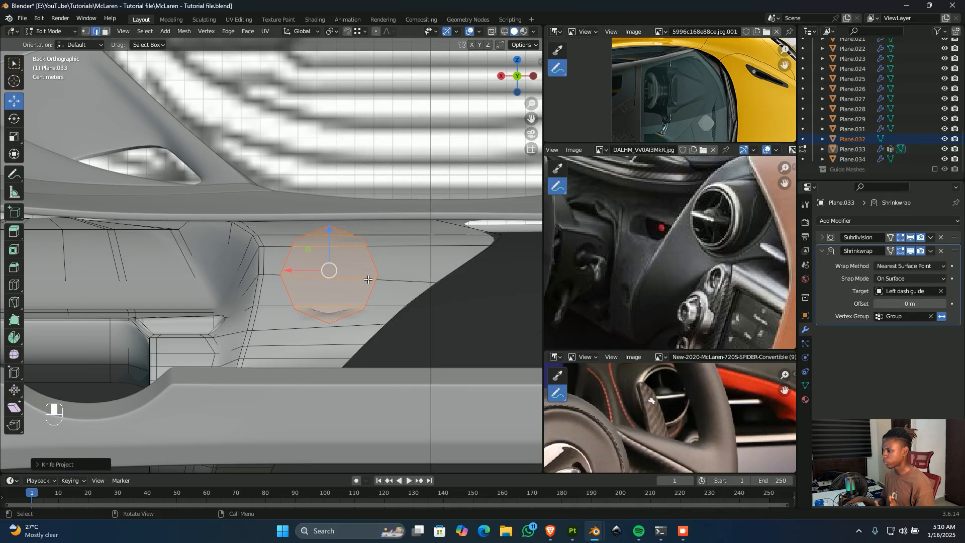
- Inspect the projected cut, exit Edit Mode, hide the vent ring and select the dashboard panel
{"action": "middle_click_drag", "start_coordinate": [382, 310], "coordinate": [469, 244]}
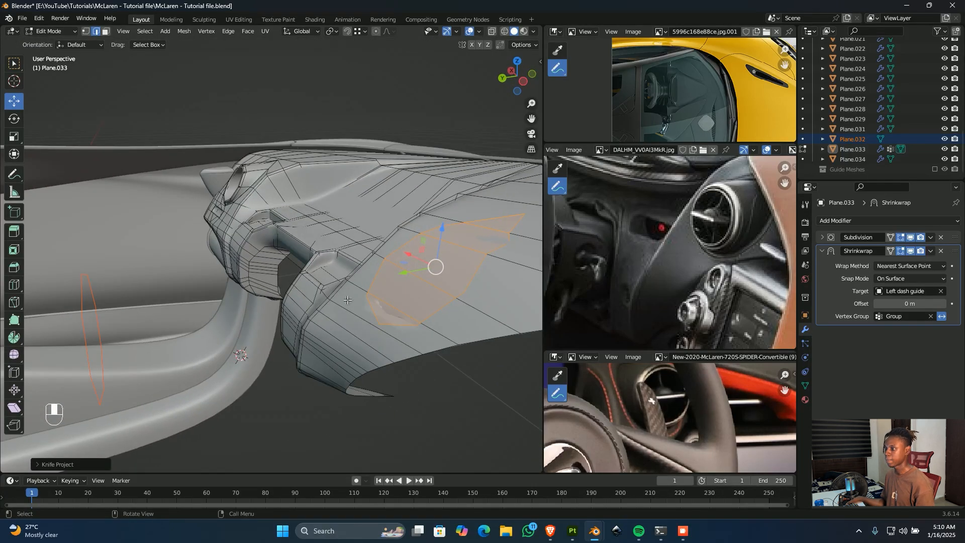
{"action": "middle_click_drag", "start_coordinate": [285, 297], "coordinate": [391, 233]}
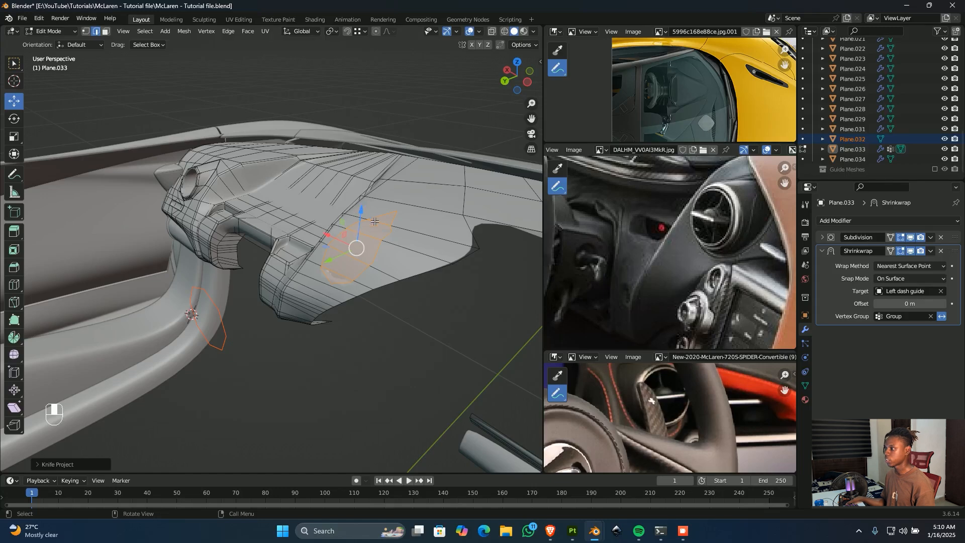
{"action": "scroll", "coordinate": [360, 259], "scroll_direction": "up", "scroll_amount": 3}
{"action": "middle_click_drag", "start_coordinate": [370, 295], "coordinate": [405, 288]}
{"action": "scroll", "coordinate": [364, 331], "scroll_direction": "down", "scroll_amount": 1}
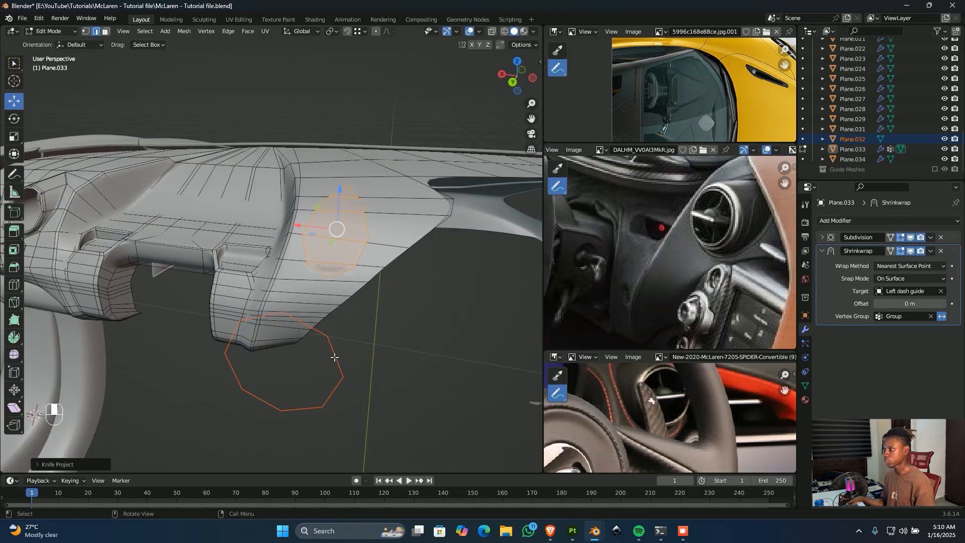
{"action": "key", "text": "Tab"}
{"action": "key", "text": "h"}
{"action": "left_click", "coordinate": [330, 253]}
- Re-enter Edit Mode on the dashboard panel and switch to vertex selection for cleaning up the vent cut
{"action": "scroll", "coordinate": [340, 259], "scroll_direction": "up", "scroll_amount": 2}
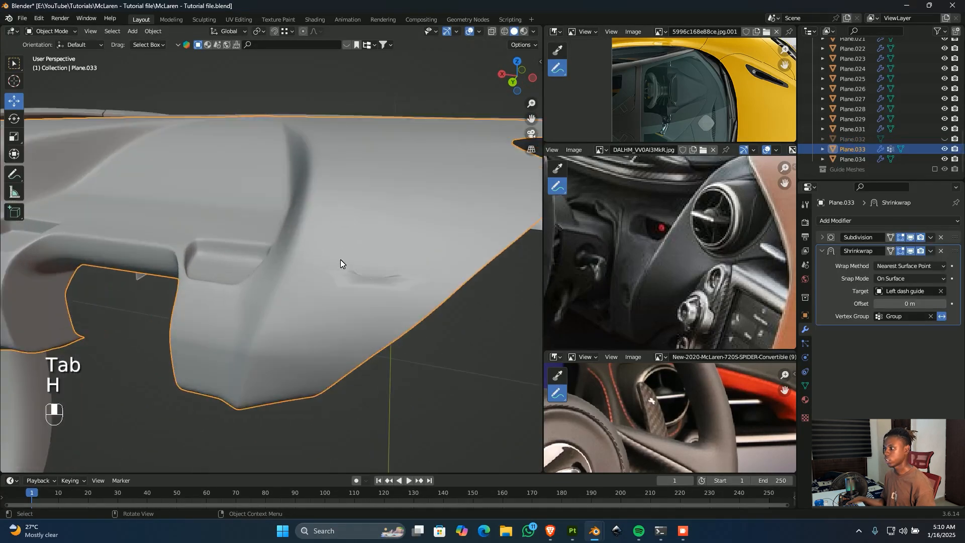
{"action": "middle_click_drag", "start_coordinate": [447, 202], "coordinate": [363, 259], "text": "shift"}
{"action": "key", "text": "Tab"}
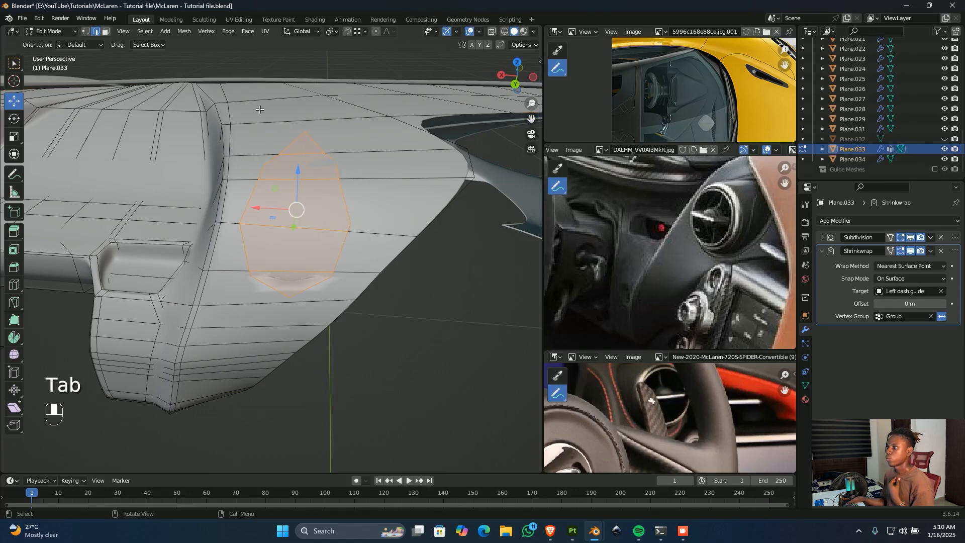
{"action": "left_click", "coordinate": [86, 32]}
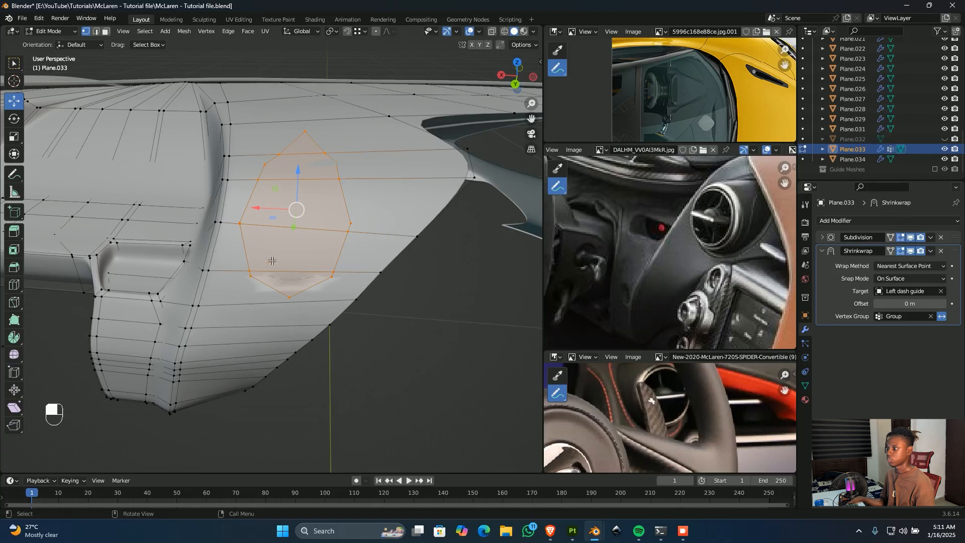
{"action": "scroll", "coordinate": [274, 276], "scroll_direction": "up", "scroll_amount": 2}
{"action": "middle_click_drag", "start_coordinate": [365, 305], "coordinate": [404, 302]}
{"action": "scroll", "coordinate": [362, 284], "scroll_direction": "up", "scroll_amount": 1}
{"action": "middle_click_drag", "start_coordinate": [327, 274], "coordinate": [342, 264], "text": "shift"}
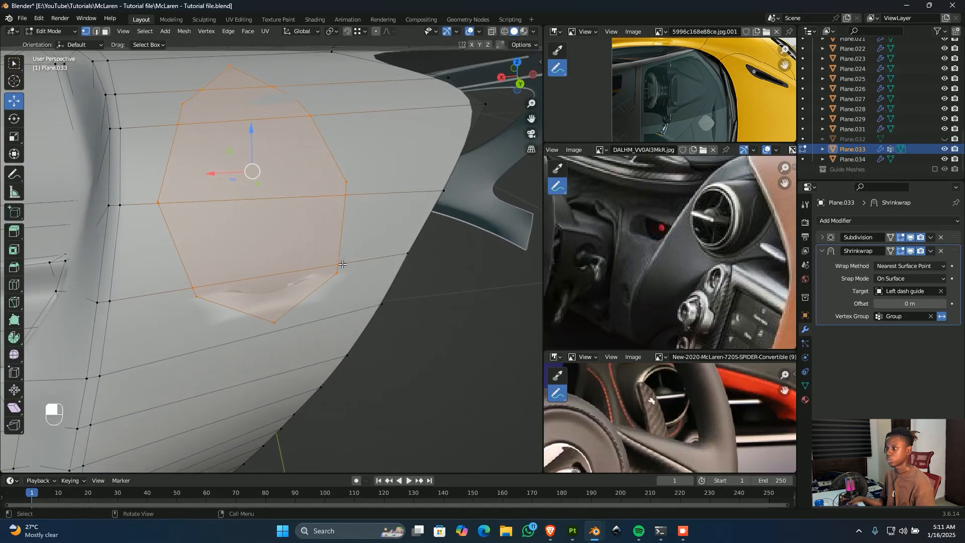
- Select the vertices at the vent cut's lower tip and examine the shading and extra vertices around the outline
{"action": "left_click_drag", "start_coordinate": [369, 231], "coordinate": [176, 342]}
{"action": "key", "text": "d"}
{"action": "left_click", "coordinate": [358, 312]}
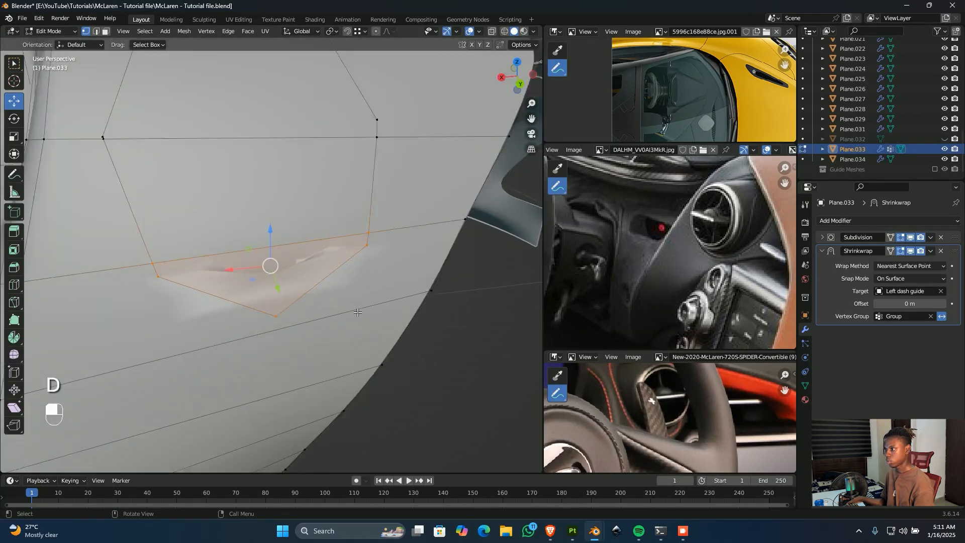
{"action": "middle_click_drag", "start_coordinate": [357, 312], "coordinate": [385, 261]}
{"action": "middle_click_drag", "start_coordinate": [387, 214], "coordinate": [281, 292]}
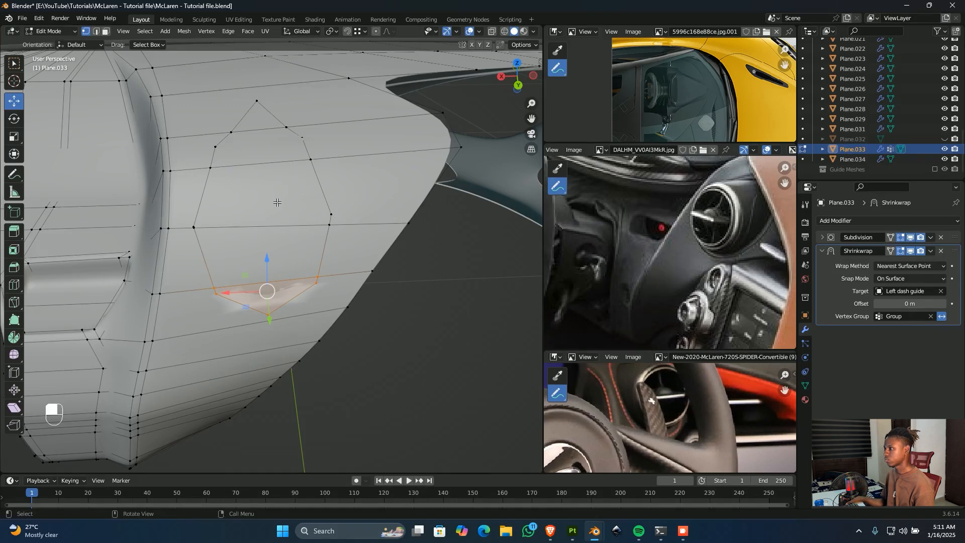
{"action": "middle_click_drag", "start_coordinate": [279, 205], "coordinate": [276, 261]}
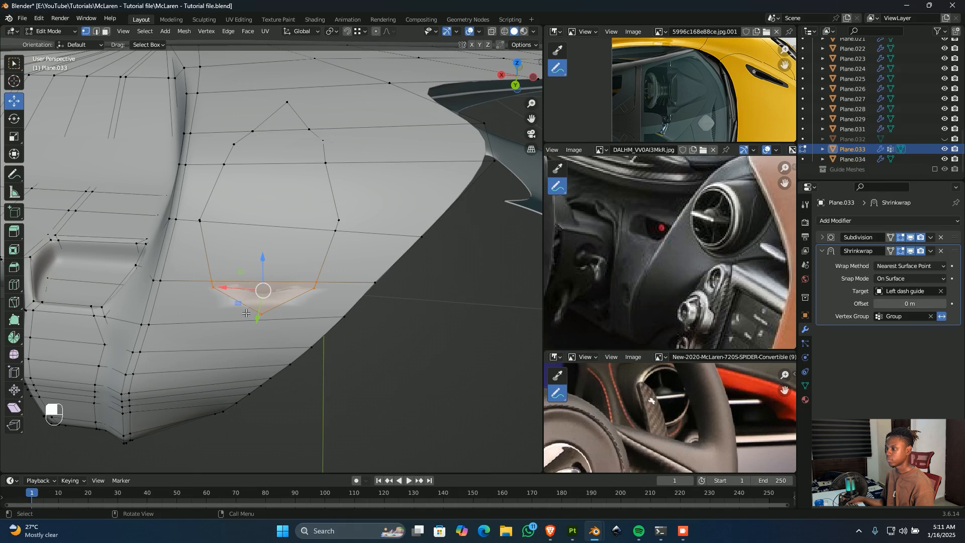
{"action": "scroll", "coordinate": [236, 304], "scroll_direction": "up", "scroll_amount": 2}
- Edge-slide the two extra vertices beside the vent cut's lower corners fully onto the adjacent corner vertices
{"action": "left_click", "coordinate": [201, 285]}
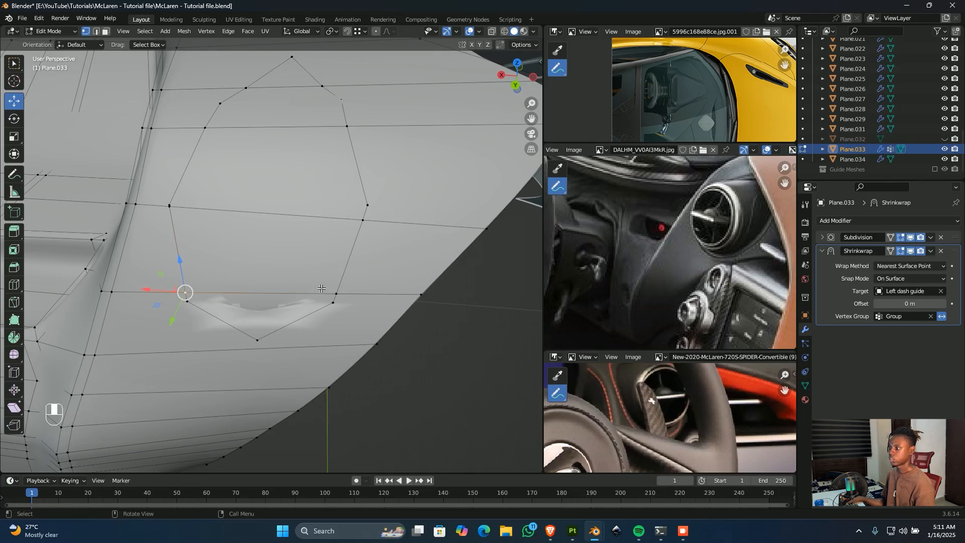
{"action": "left_click", "coordinate": [346, 295], "text": "shift"}
{"action": "key", "text": "g"}
{"action": "key", "text": "g"}
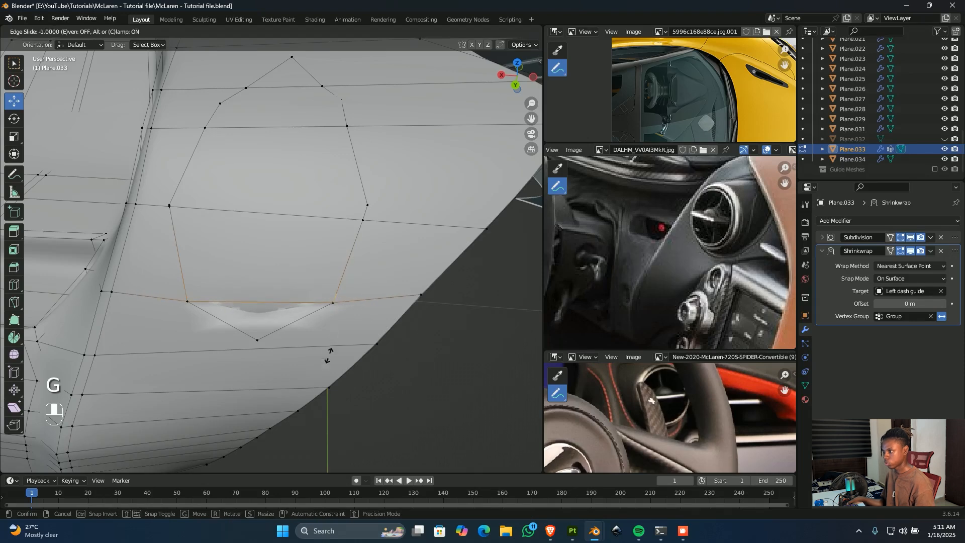
{"action": "left_click", "coordinate": [324, 394]}
- Vertex-slide the extra vertices on both sides of the vent cut's middle edge fully onto the neighbouring corner vertices
{"action": "scroll", "coordinate": [361, 261], "scroll_direction": "up", "scroll_amount": 2}
{"action": "left_click", "coordinate": [402, 204]}
{"action": "key", "text": "g"}
{"action": "key", "text": "g"}
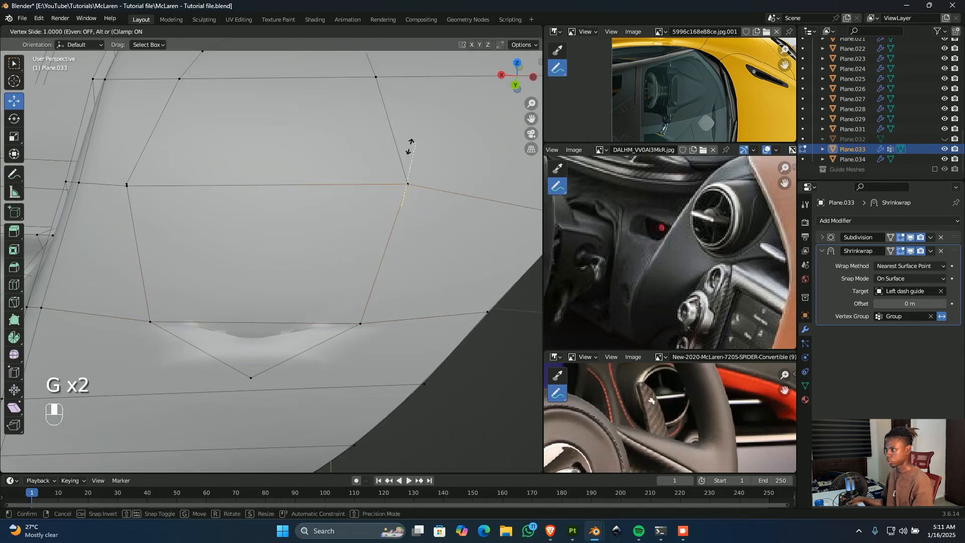
{"action": "left_click", "coordinate": [429, 106]}
{"action": "left_click", "coordinate": [144, 204]}
{"action": "key", "text": "g"}
{"action": "key", "text": "g"}
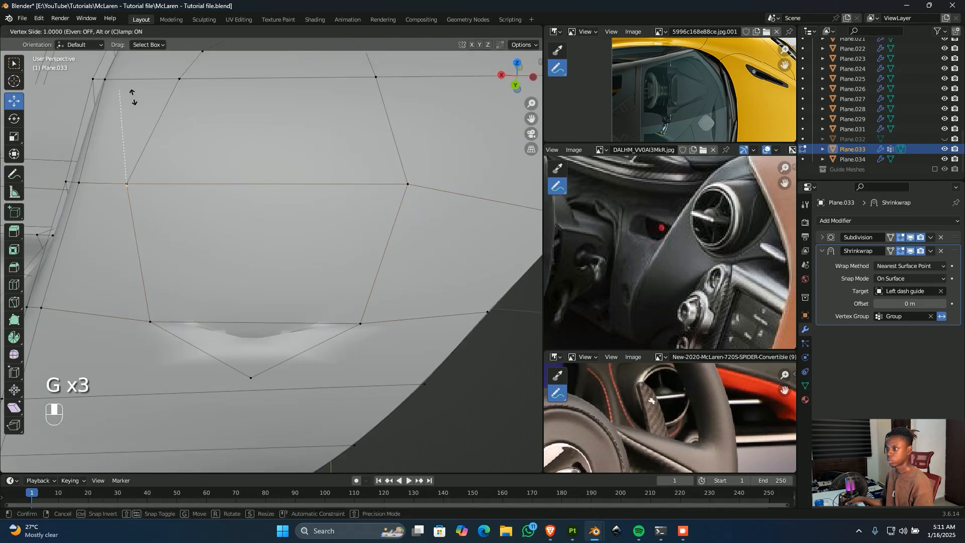
{"action": "left_click", "coordinate": [133, 96]}
- Vertex-slide the two extra vertices below the vent cut's upper corners up onto those corners
{"action": "middle_click_drag", "start_coordinate": [246, 61], "coordinate": [194, 201], "text": "shift"}
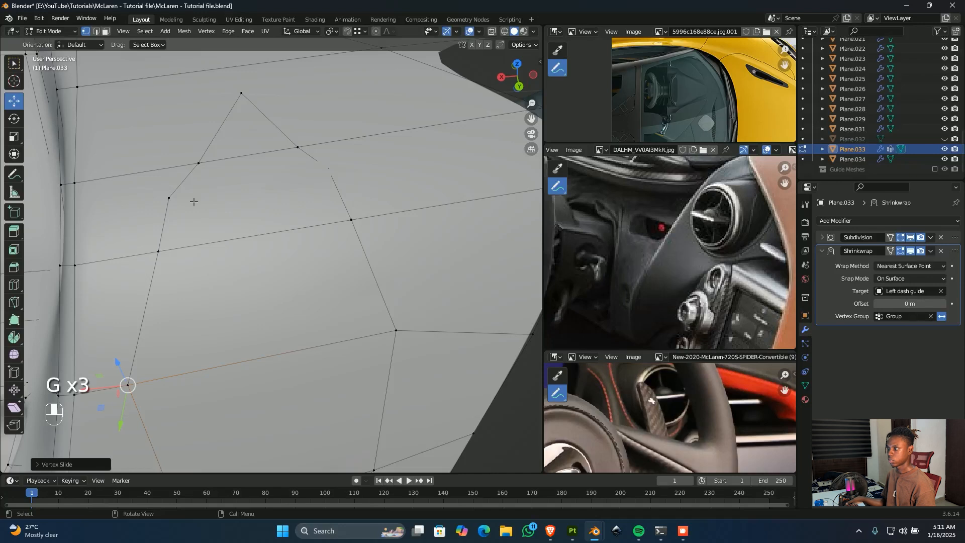
{"action": "left_click", "coordinate": [159, 253]}
{"action": "middle_click_drag", "start_coordinate": [182, 263], "coordinate": [180, 267]}
{"action": "key", "text": "g"}
{"action": "key", "text": "g"}
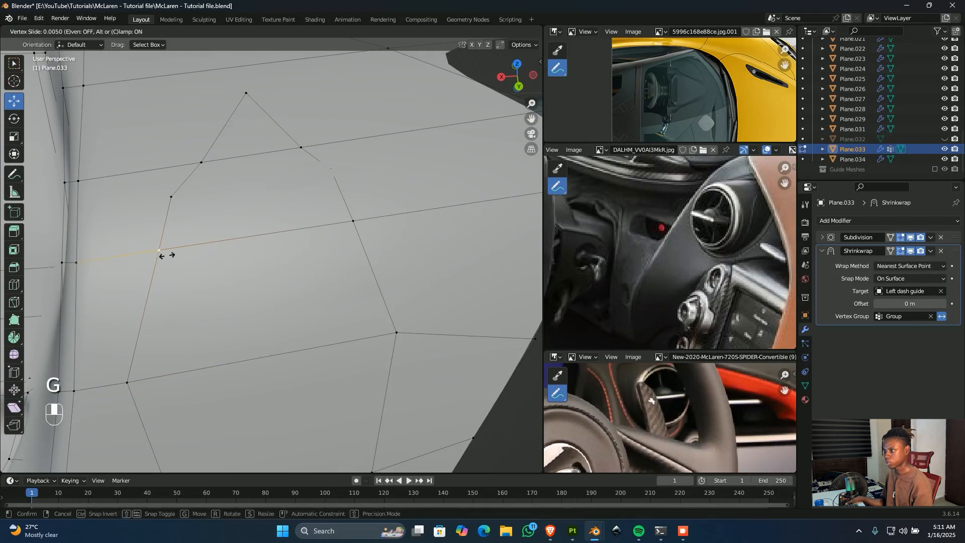
{"action": "left_click", "coordinate": [377, 259]}
{"action": "left_click", "coordinate": [354, 221]}
{"action": "key", "text": "g"}
{"action": "key", "text": "g"}
{"action": "left_click", "coordinate": [340, 126]}
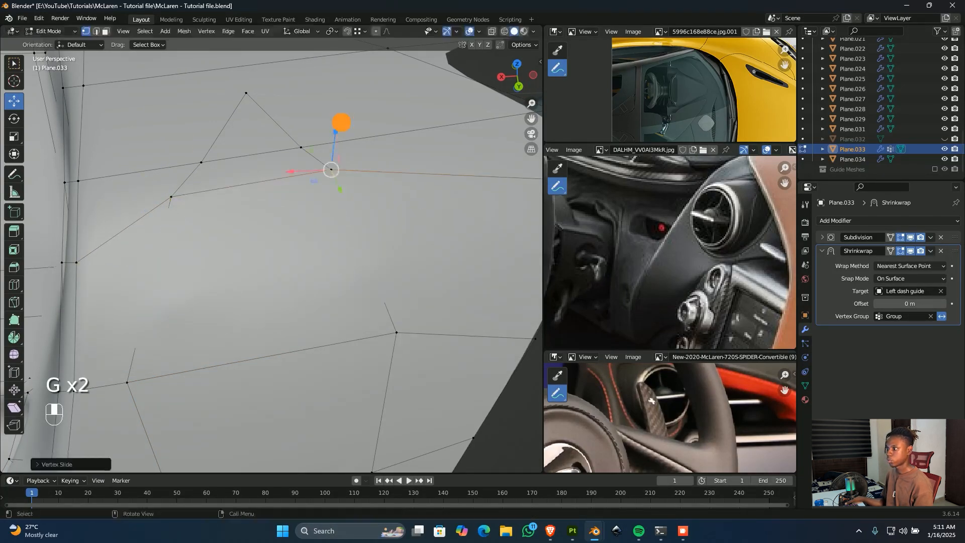
- Vertex-slide the extra vertex on the inboard upper edge of the vent cut onto its top tip vertex
{"action": "left_click", "coordinate": [301, 146]}
{"action": "key", "text": "g"}
{"action": "key", "text": "g"}
{"action": "left_click", "coordinate": [252, 80]}
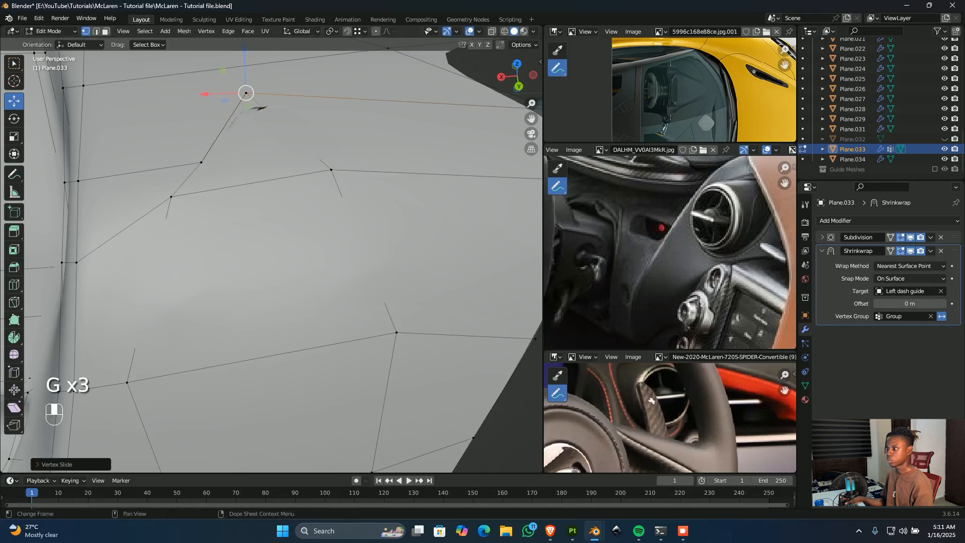
- Vertex-slide the extra vertex on the opposite upper edge of the vent cut onto its top tip vertex
{"action": "left_click", "coordinate": [199, 159]}
{"action": "key", "text": "g"}
{"action": "key", "text": "g"}
{"action": "left_click", "coordinate": [243, 93]}
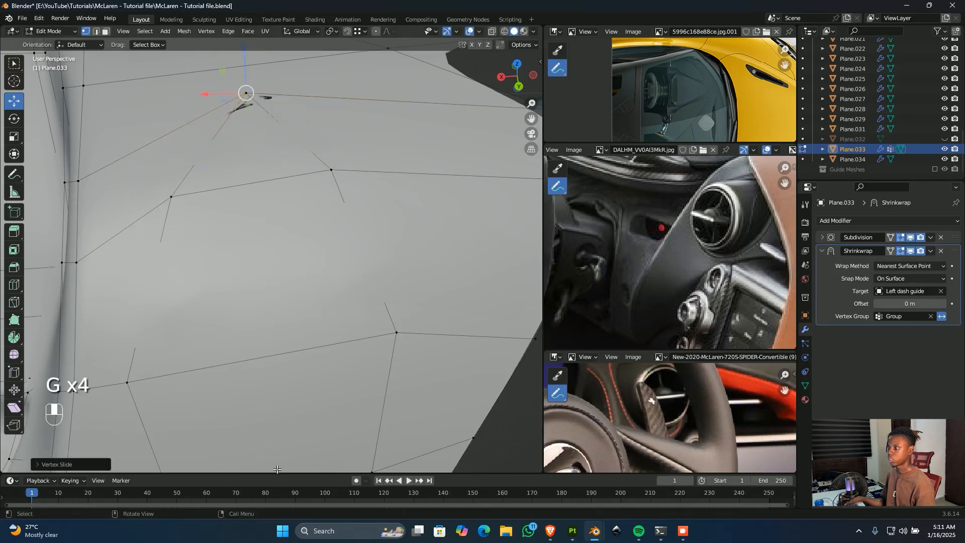
- Merge all of the panel's overlapping vertices by distance
{"action": "scroll", "coordinate": [269, 173], "scroll_direction": "down", "scroll_amount": 3}
{"action": "scroll", "coordinate": [250, 378], "scroll_direction": "up", "scroll_amount": 2}
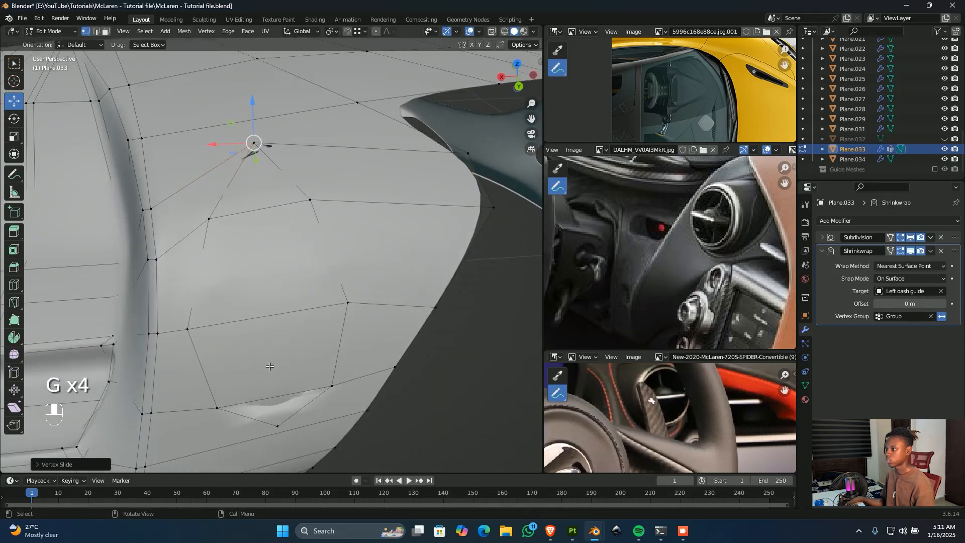
{"action": "middle_click_drag", "start_coordinate": [296, 383], "coordinate": [296, 357], "text": "shift"}
{"action": "scroll", "coordinate": [314, 360], "scroll_direction": "down", "scroll_amount": 1}
{"action": "key", "text": "a"}
{"action": "key", "text": "m"}
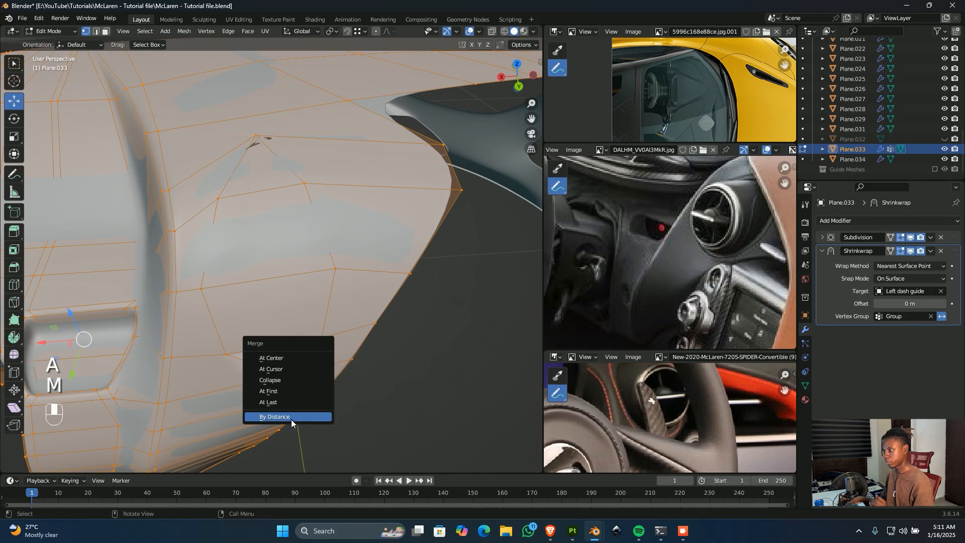
{"action": "left_click", "coordinate": [290, 417]}
{"action": "middle_click_drag", "start_coordinate": [337, 372], "coordinate": [304, 372]}
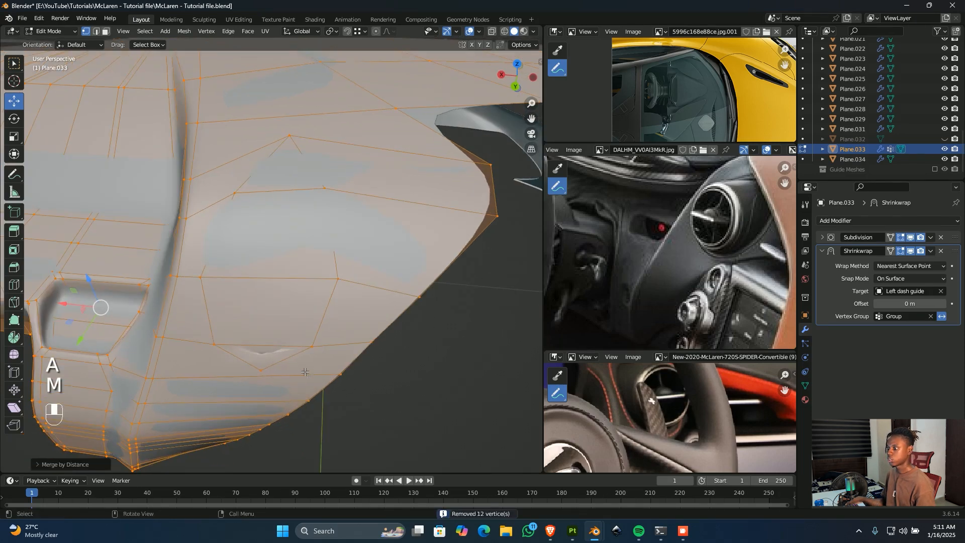
- Add a loop cut across the panel strips below the vent and connect its upper end toward the vent's bottom tip vertex
{"action": "left_click", "coordinate": [264, 371]}
{"action": "middle_click_drag", "start_coordinate": [289, 412], "coordinate": [294, 392]}
{"action": "middle_click_drag", "start_coordinate": [294, 392], "coordinate": [310, 271], "text": "shift"}
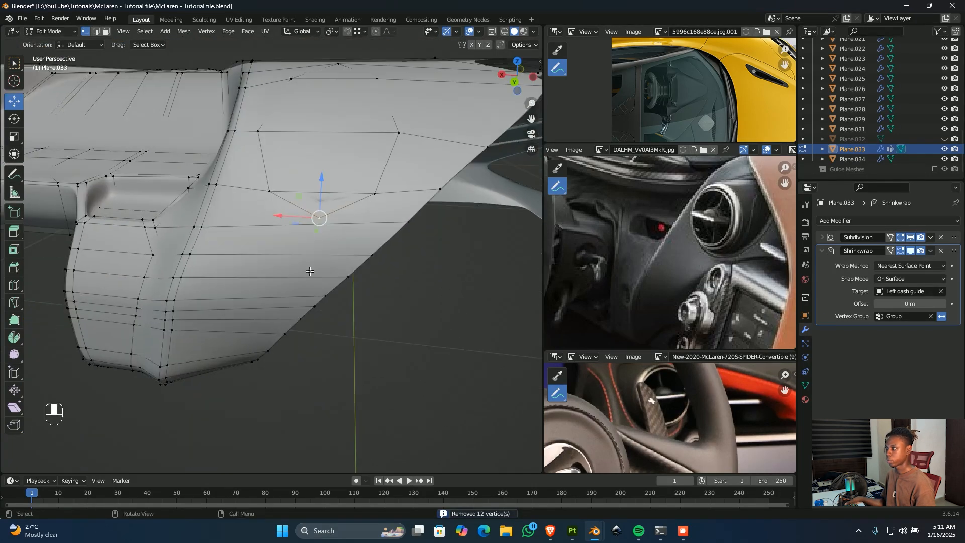
{"action": "key", "text": "ctrl+r"}
{"action": "left_click", "coordinate": [309, 296]}
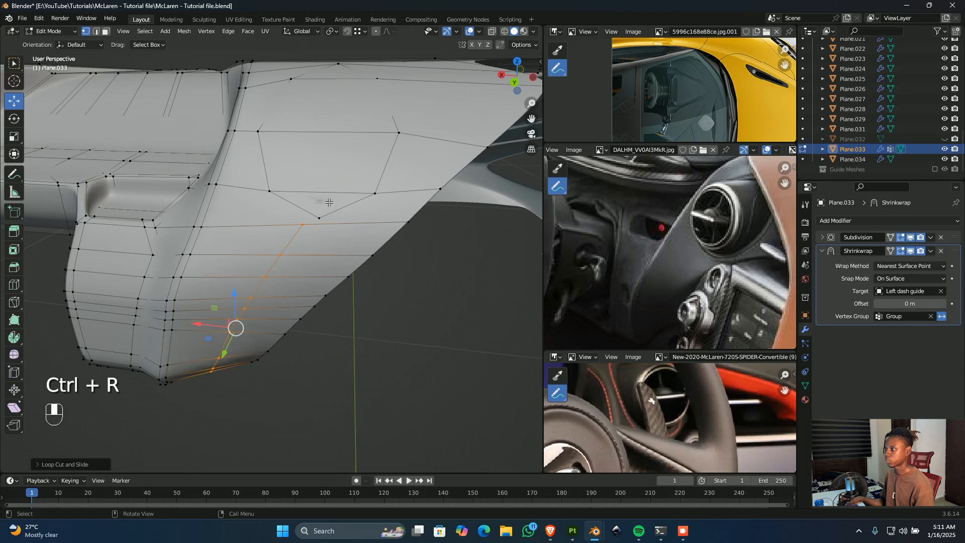
{"action": "left_click_drag", "start_coordinate": [323, 204], "coordinate": [291, 226]}
{"action": "scroll", "coordinate": [352, 211], "scroll_direction": "up", "scroll_amount": 3}
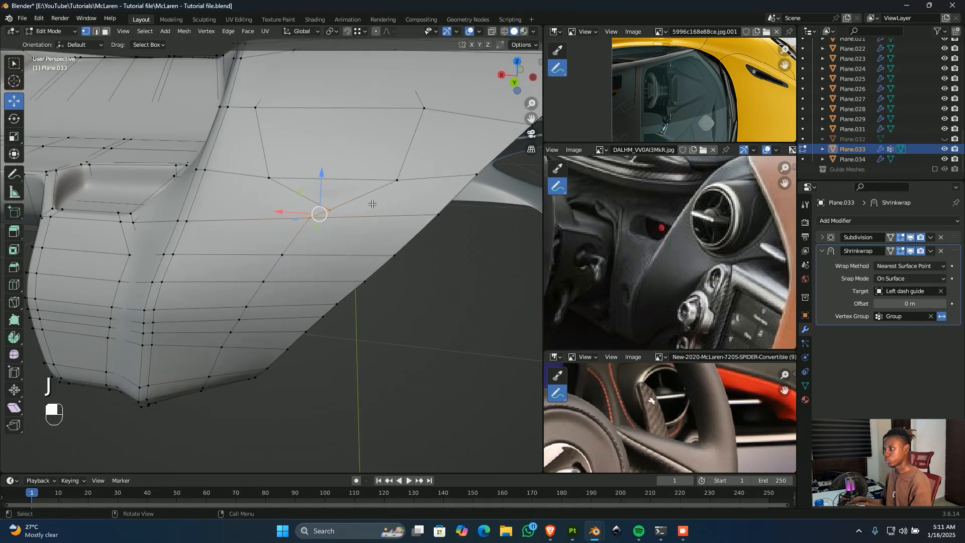
{"action": "key", "text": "j"}
- Vertex-slide the top two vertices of the new lower loop cut slightly toward the panel's outer edge
{"action": "middle_click_drag", "start_coordinate": [406, 197], "coordinate": [370, 270], "text": "shift"}
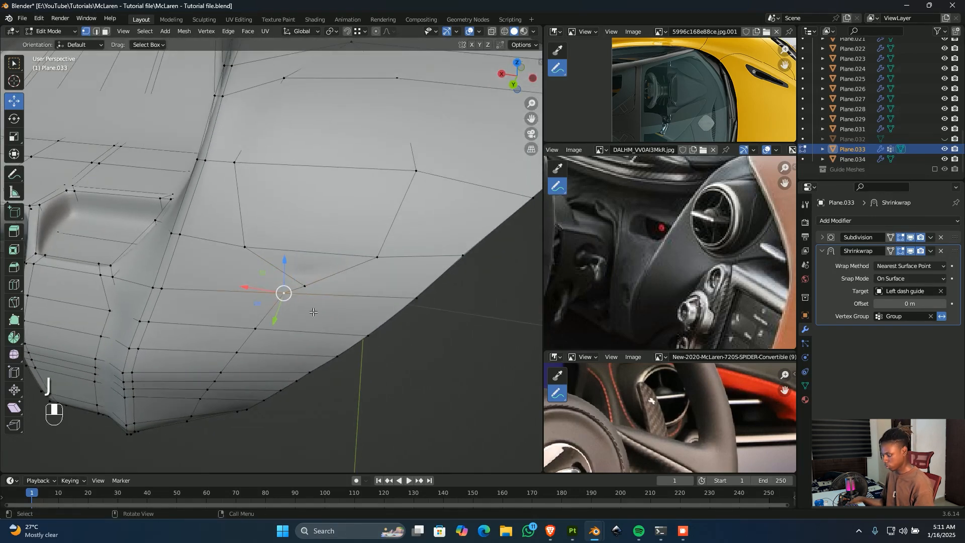
{"action": "key", "text": "g"}
{"action": "key", "text": "g"}
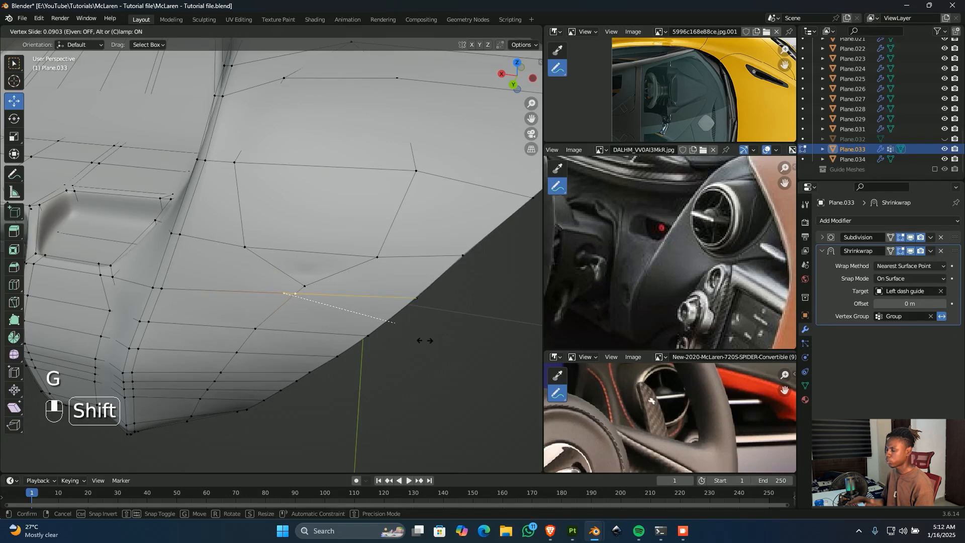
{"action": "left_click", "coordinate": [425, 340]}
{"action": "left_click", "coordinate": [255, 328]}
{"action": "key", "text": "g"}
{"action": "key", "text": "g"}
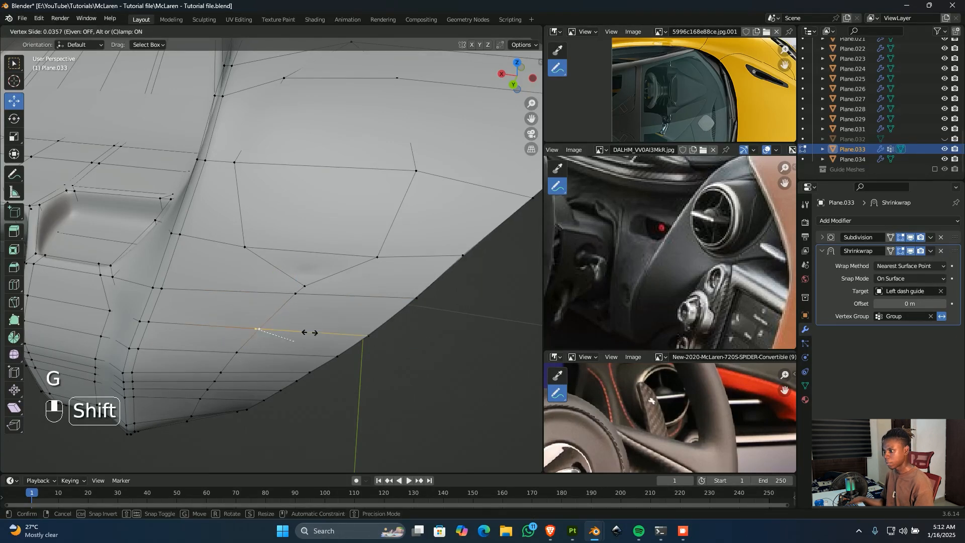
{"action": "left_click", "coordinate": [313, 332]}
- Add a loop cut across the panel above the vent and connect its end vertex to the vent's top tip
{"action": "scroll", "coordinate": [387, 282], "scroll_direction": "down", "scroll_amount": 3}
{"action": "middle_click_drag", "start_coordinate": [415, 140], "coordinate": [338, 288], "text": "shift"}
{"action": "key", "text": "ctrl+r"}
{"action": "left_click_drag", "start_coordinate": [361, 233], "coordinate": [319, 257]}
{"action": "key", "text": "j"}
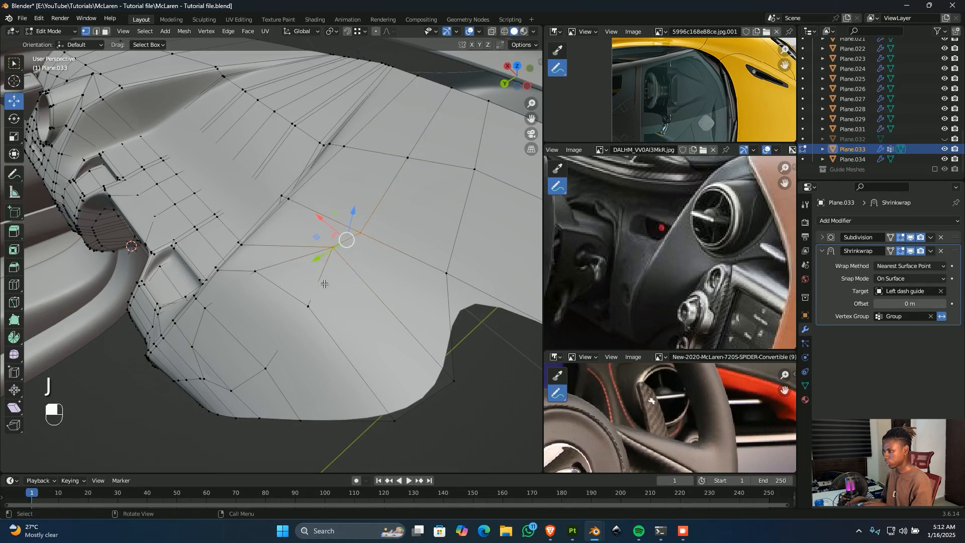
- Try connecting the vent's inboard lower corner to the panel-crease vertex below it, and undo the connection
{"action": "middle_click_drag", "start_coordinate": [335, 304], "coordinate": [394, 298]}
{"action": "middle_click_drag", "start_coordinate": [353, 360], "coordinate": [383, 271], "text": "shift"}
{"action": "scroll", "coordinate": [292, 320], "scroll_direction": "up", "scroll_amount": 2}
{"action": "middle_click_drag", "start_coordinate": [295, 322], "coordinate": [277, 317]}
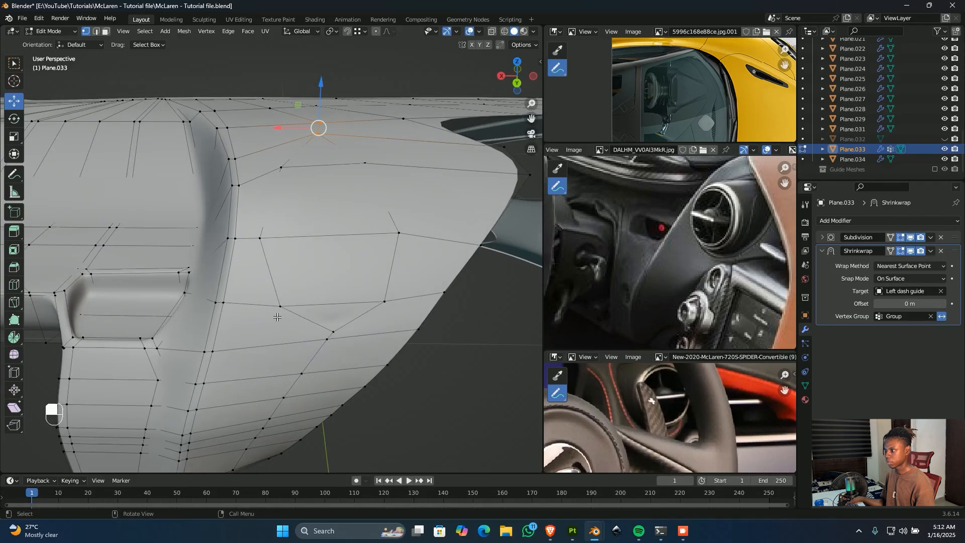
{"action": "scroll", "coordinate": [338, 338], "scroll_direction": "up", "scroll_amount": 1}
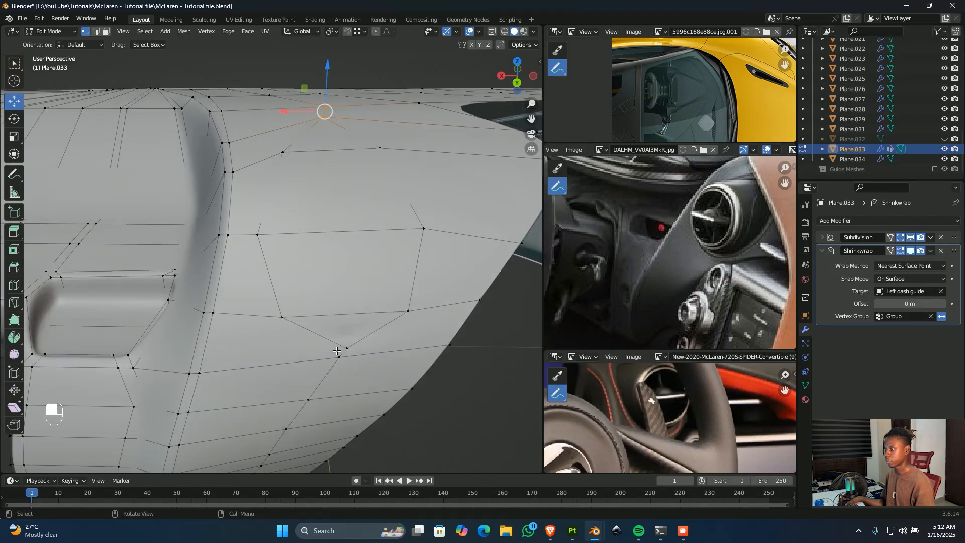
{"action": "middle_click_drag", "start_coordinate": [338, 337], "coordinate": [268, 318], "text": "shift"}
{"action": "left_click", "coordinate": [288, 328]}
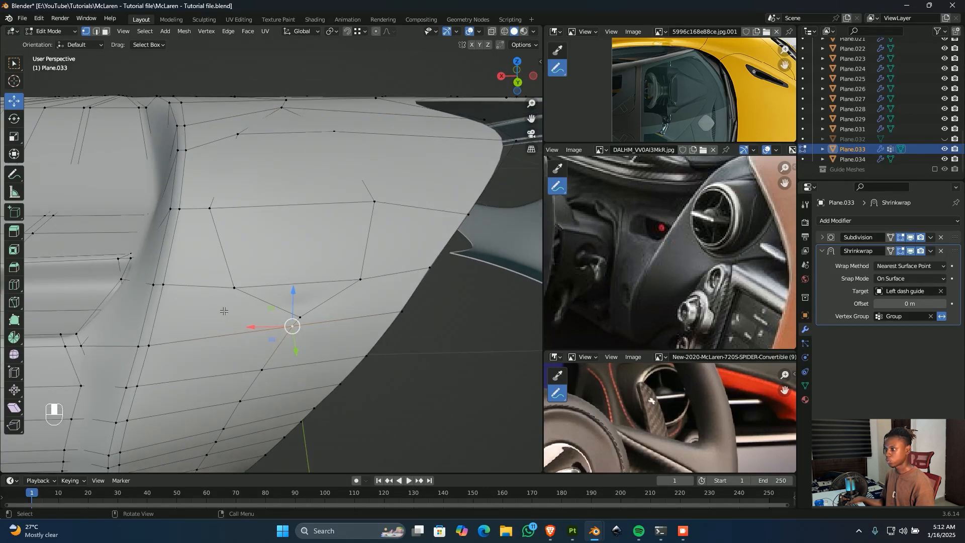
{"action": "left_click", "coordinate": [149, 346]}
{"action": "left_click", "coordinate": [234, 288], "text": "shift"}
{"action": "key", "text": "j"}
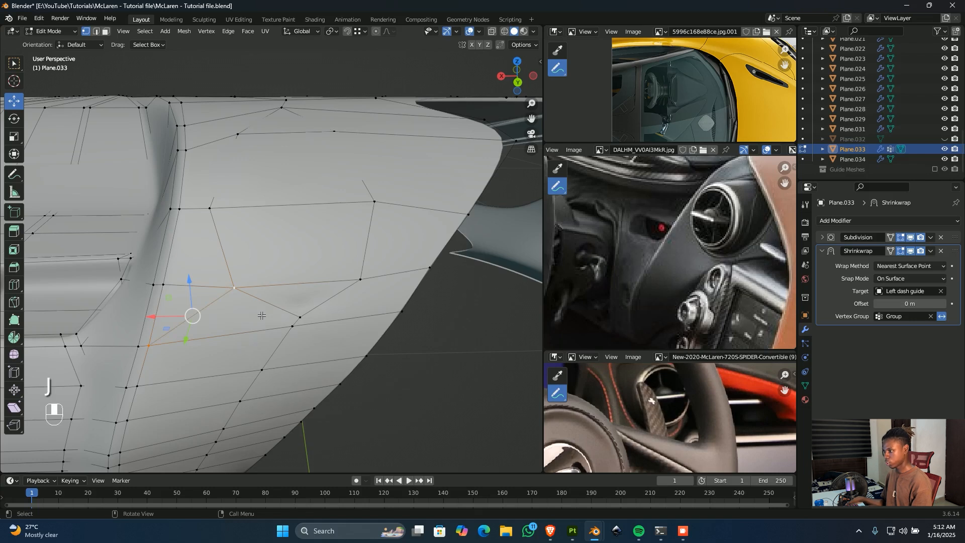
{"action": "middle_click_drag", "start_coordinate": [312, 336], "coordinate": [303, 336]}
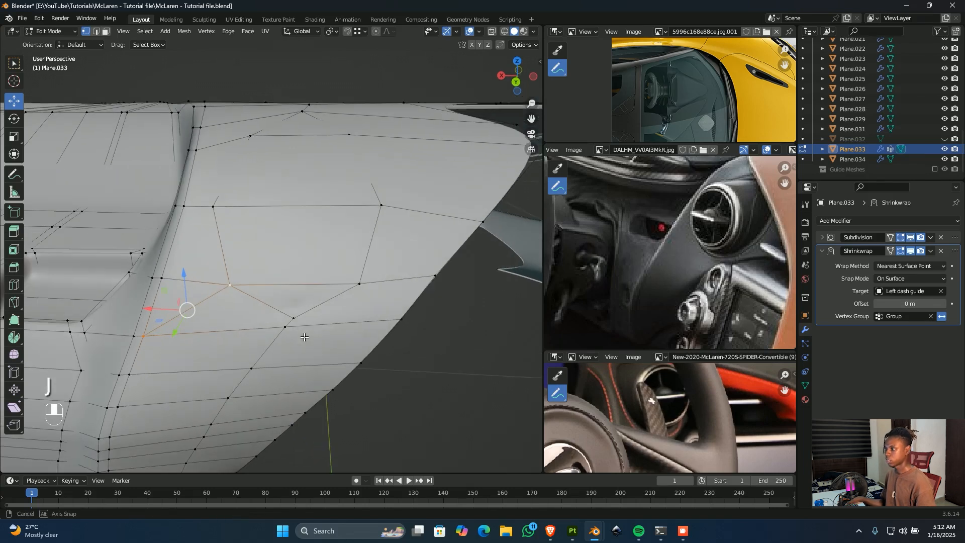
{"action": "key", "text": "ctrl+z"}
- Merge the top vertex of the lower loop cut into the vent's bottom tip vertex
{"action": "left_click", "coordinate": [286, 327]}
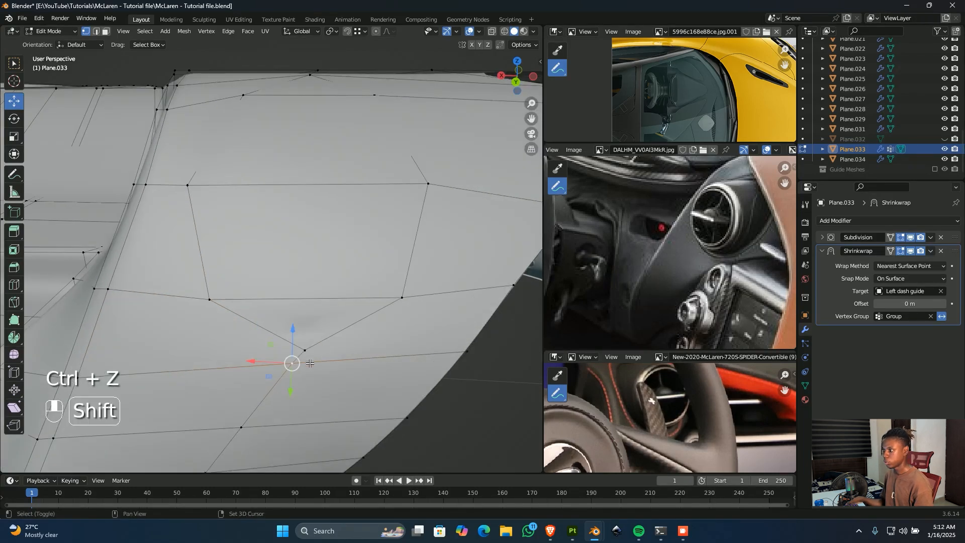
{"action": "key", "text": "m"}
{"action": "left_click", "coordinate": [287, 326]}
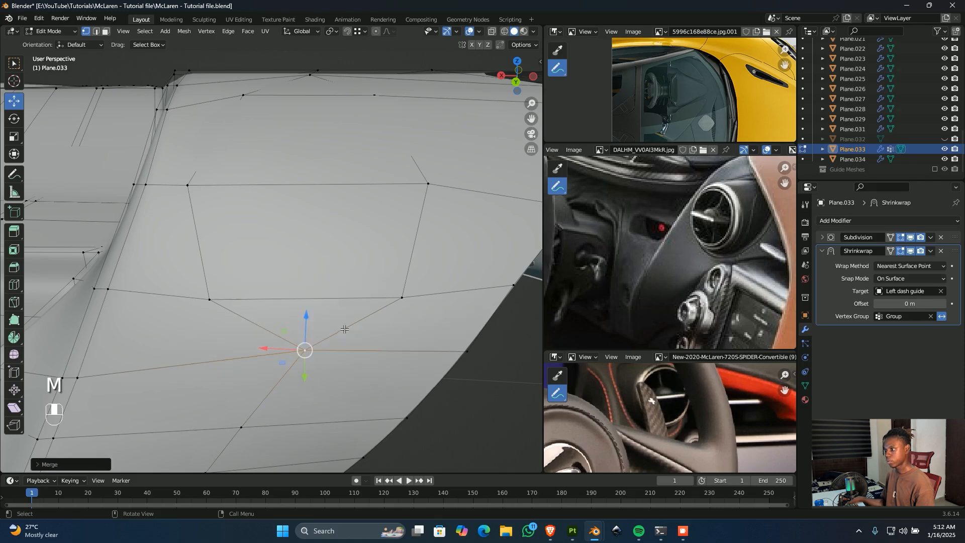
{"action": "middle_click_drag", "start_coordinate": [347, 330], "coordinate": [305, 365]}
{"action": "middle_click_drag", "start_coordinate": [305, 365], "coordinate": [273, 323], "text": "shift"}
{"action": "scroll", "coordinate": [377, 208], "scroll_direction": "down", "scroll_amount": 3}
{"action": "middle_click_drag", "start_coordinate": [377, 207], "coordinate": [281, 377]}
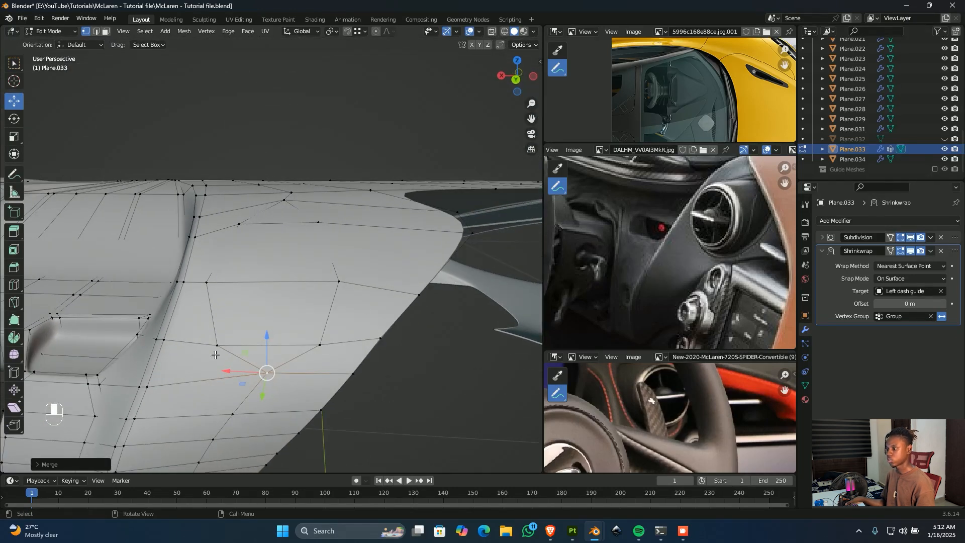
{"action": "middle_click_drag", "start_coordinate": [216, 355], "coordinate": [321, 260]}
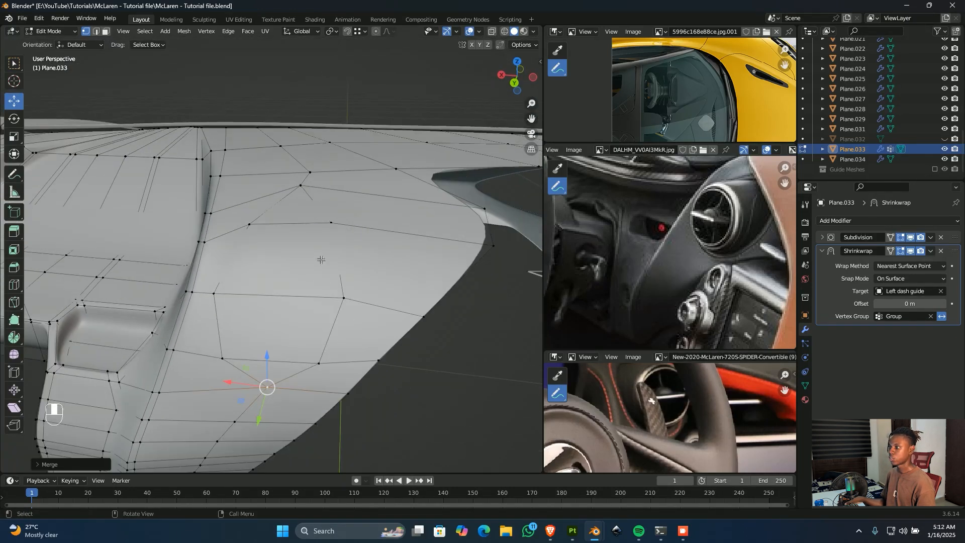
- Select the faces inside the vent outline from bottom tip to top tip and inset them by about 0.0014 m
{"action": "left_click", "coordinate": [301, 185], "text": "ctrl+shift"}
{"action": "key", "text": "KP_Decimal"}
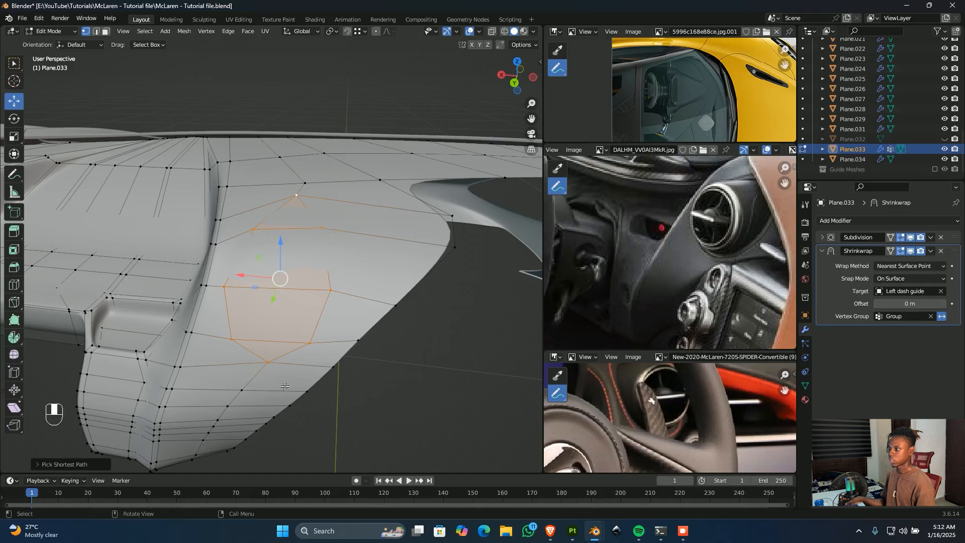
{"action": "left_click", "coordinate": [278, 356]}
{"action": "left_click", "coordinate": [303, 205], "text": "ctrl+shift"}
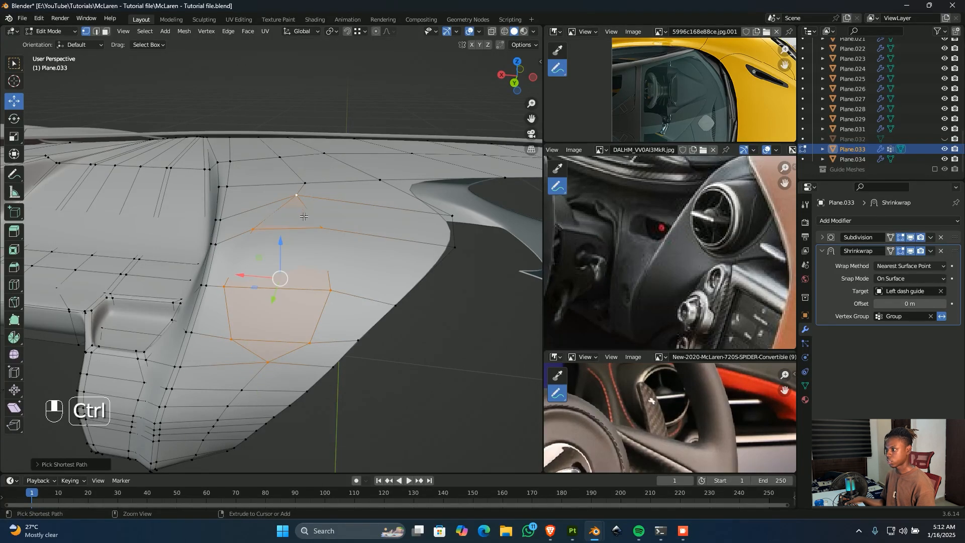
{"action": "middle_click_drag", "start_coordinate": [306, 236], "coordinate": [429, 252]}
{"action": "key", "text": "i"}
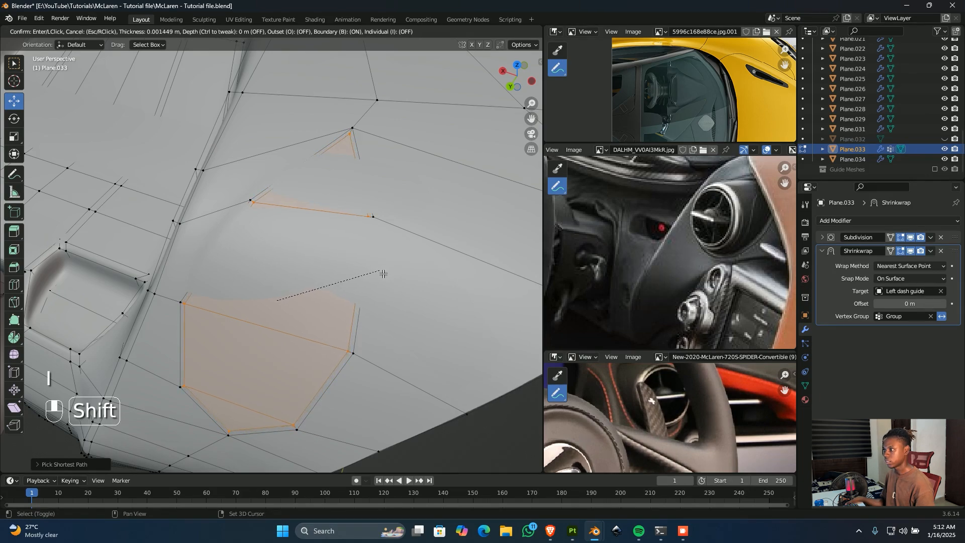
{"action": "left_click", "coordinate": [380, 275]}
- Extrude the inset vent faces about 0.025 m along Y and assign them to the vertex group "Group"
{"action": "middle_click_drag", "start_coordinate": [380, 275], "coordinate": [419, 276]}
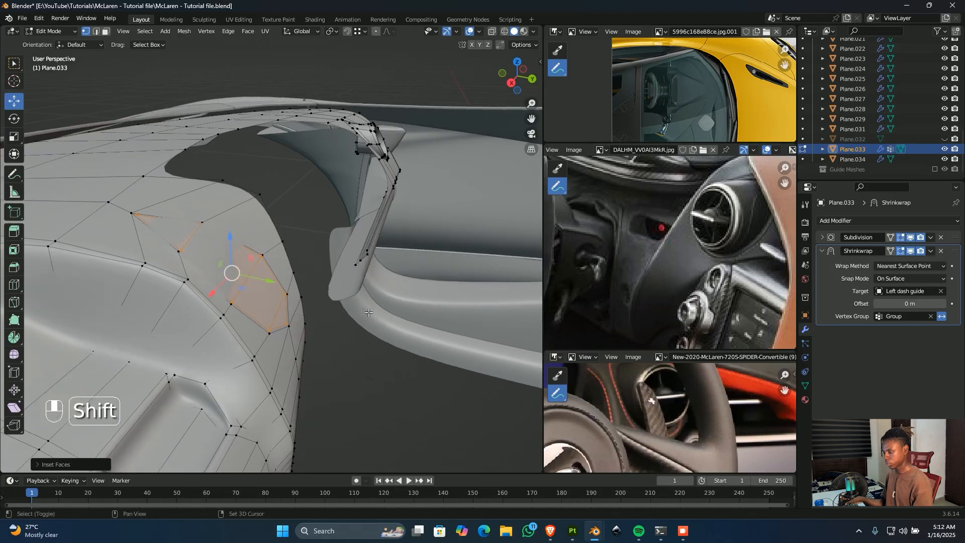
{"action": "key", "text": "e"}
{"action": "key", "text": "y"}
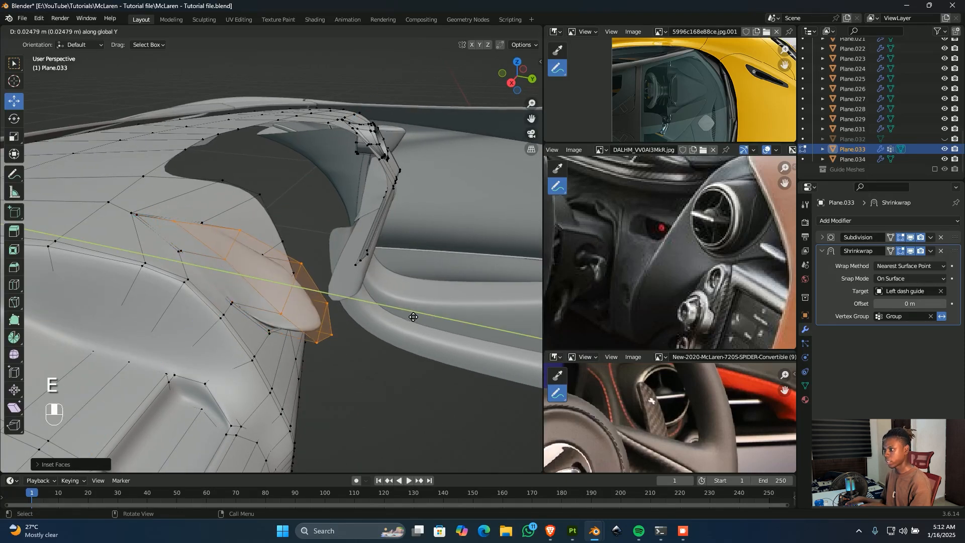
{"action": "left_click", "coordinate": [416, 317]}
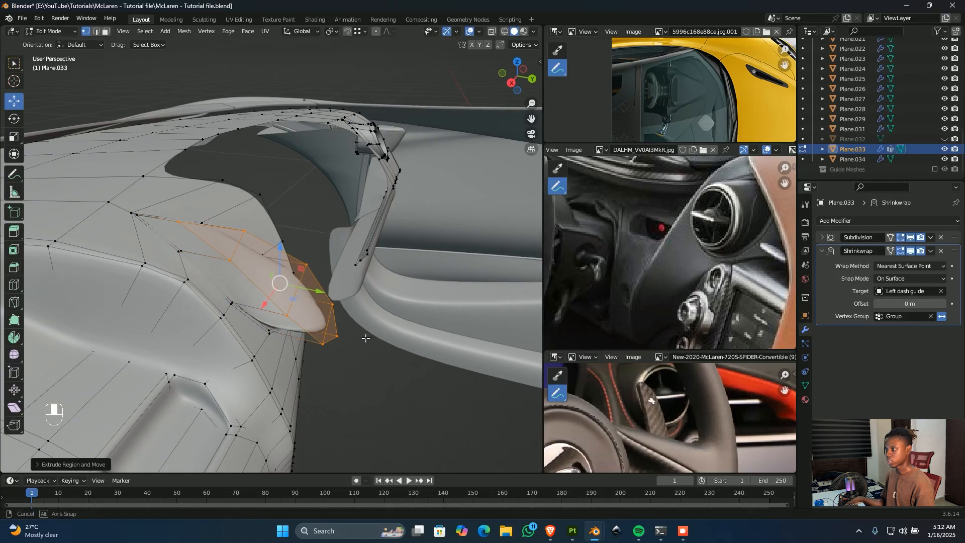
{"action": "middle_click_drag", "start_coordinate": [415, 317], "coordinate": [371, 296]}
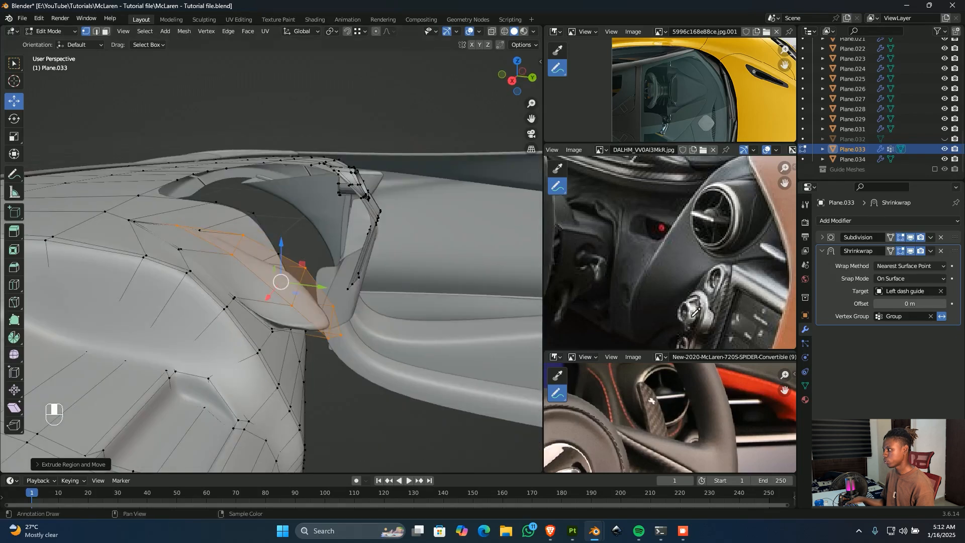
{"action": "left_click", "coordinate": [804, 387]}
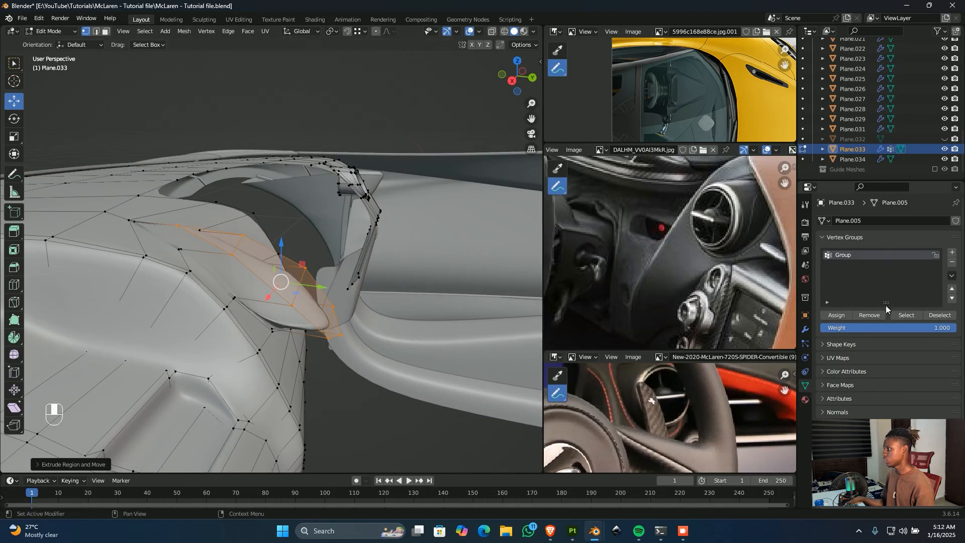
{"action": "left_click", "coordinate": [840, 316]}
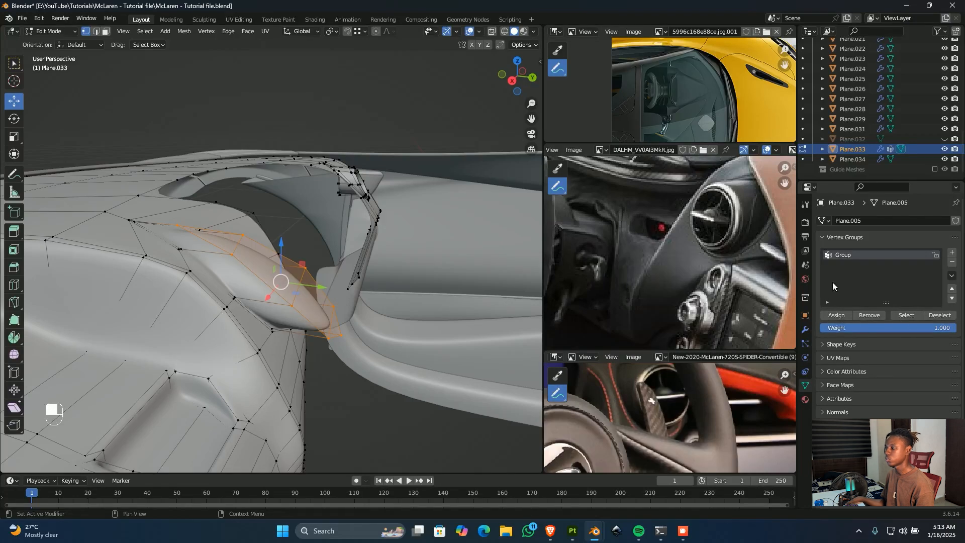
- Flatten the extruded vent face by scaling it to 0 along Y, and move it slightly outward along Y
{"action": "middle_click_drag", "start_coordinate": [96, 325], "coordinate": [281, 314]}
{"action": "key", "text": "s"}
{"action": "key", "text": "y"}
{"action": "key", "text": "0"}
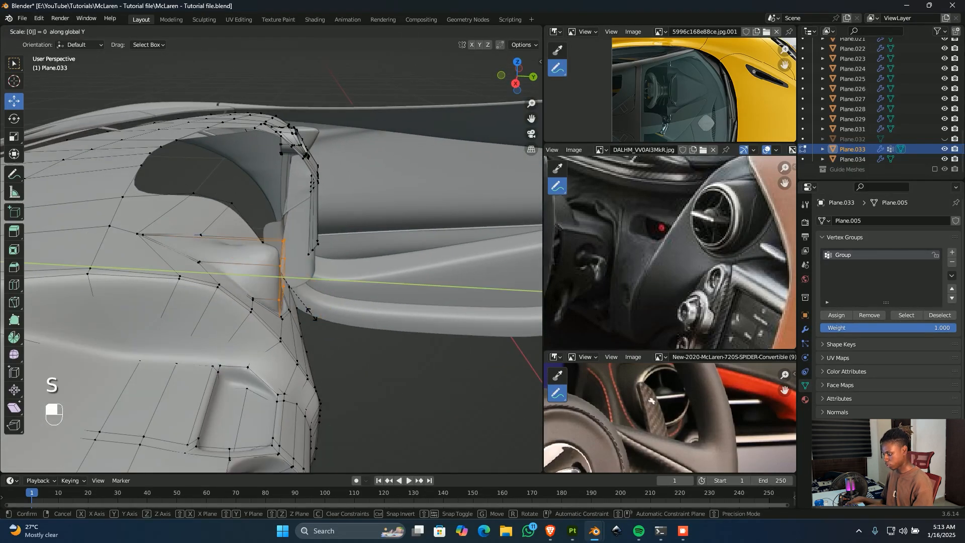
{"action": "left_click", "coordinate": [311, 315]}
{"action": "scroll", "coordinate": [315, 317], "scroll_direction": "up", "scroll_amount": 2}
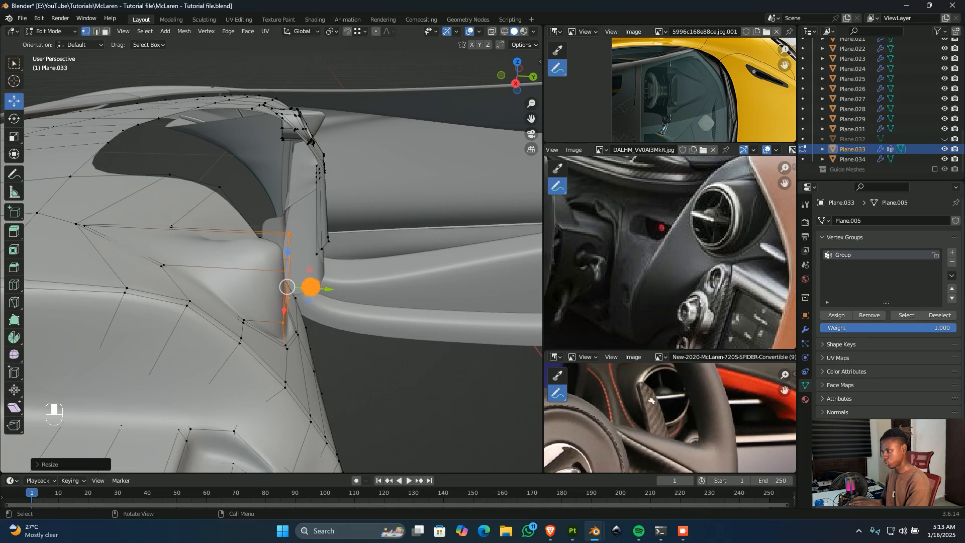
{"action": "left_click_drag", "start_coordinate": [310, 287], "coordinate": [327, 287]}
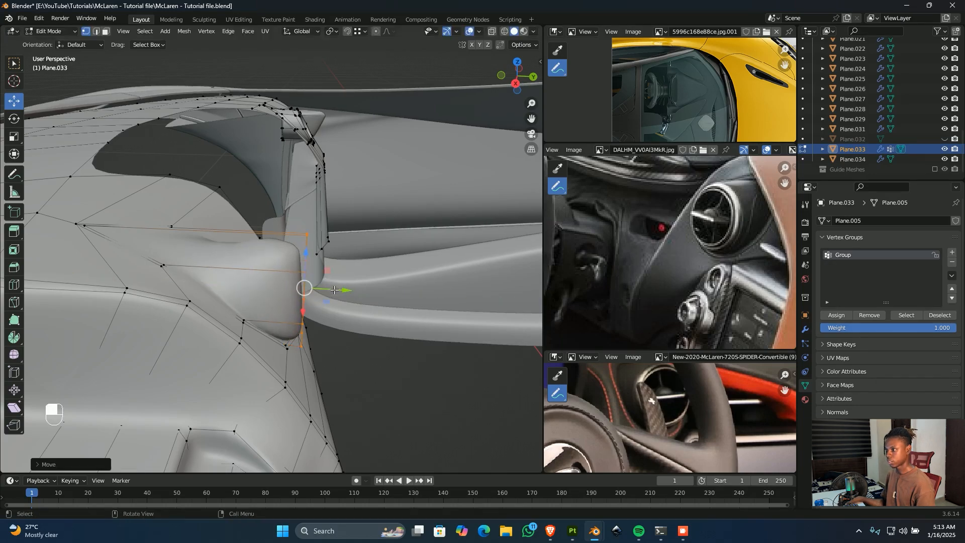
{"action": "middle_click_drag", "start_coordinate": [312, 286], "coordinate": [368, 315]}
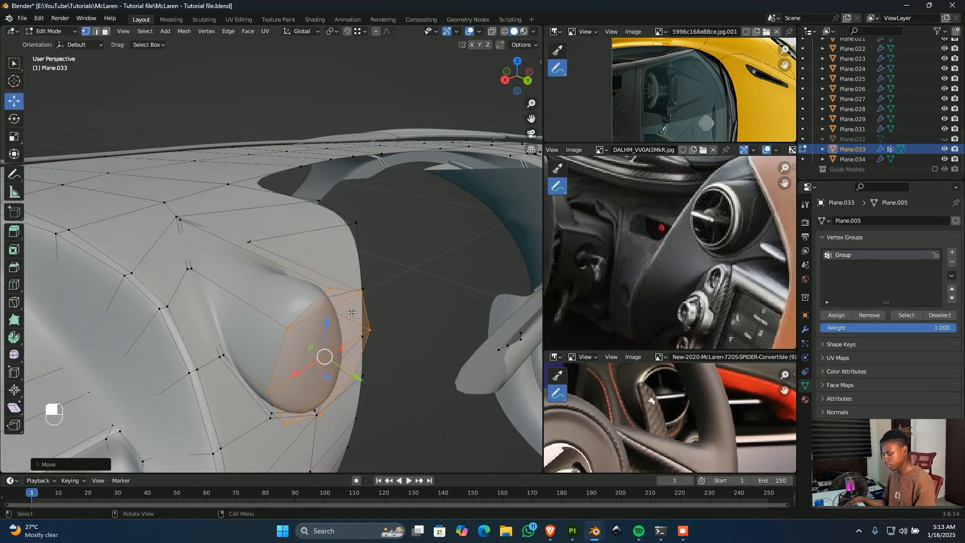
- In the right-side wireframe view, move the flattened vent face slightly back along Y toward the dashboard
{"action": "key", "text": "KP_3"}
{"action": "key", "text": "shift+z"}
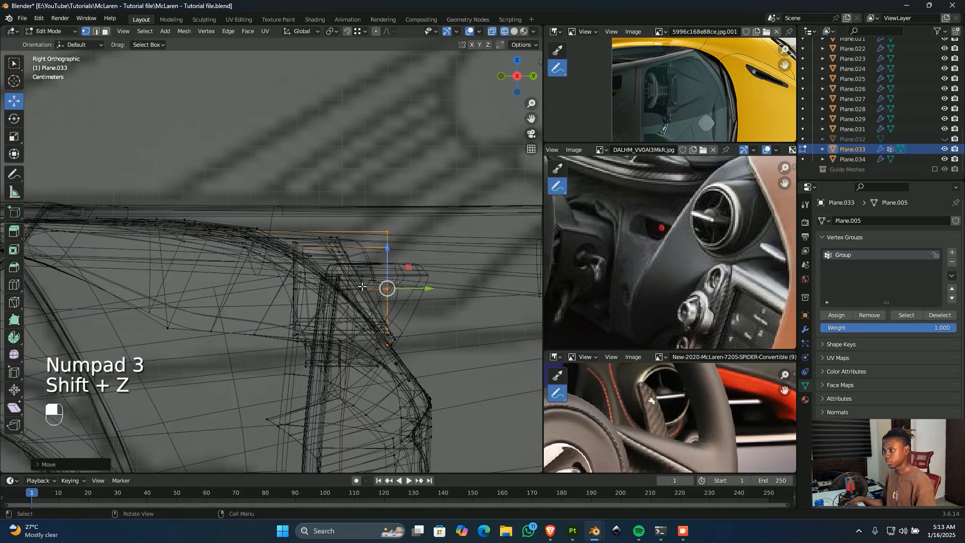
{"action": "middle_click_drag", "start_coordinate": [431, 299], "coordinate": [363, 293], "text": "shift"}
{"action": "scroll", "coordinate": [362, 292], "scroll_direction": "up", "scroll_amount": 4}
{"action": "left_click_drag", "start_coordinate": [342, 281], "coordinate": [293, 280]}
{"action": "scroll", "coordinate": [298, 286], "scroll_direction": "up", "scroll_amount": 1}
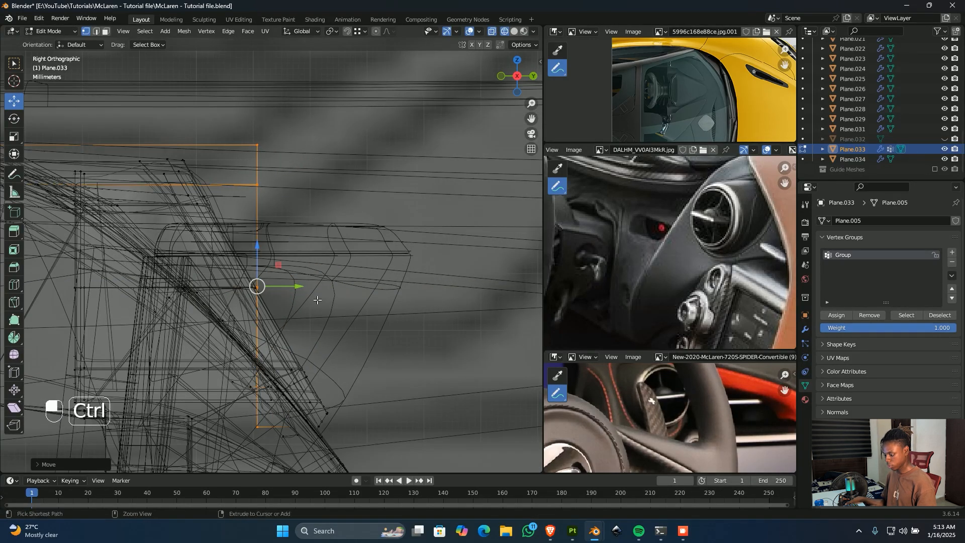
- Shear the flattened vent face by about 0.56 in the right-side view so it slopes with the dashboard surface
{"action": "key", "text": "shift+ctrl+alt+s"}
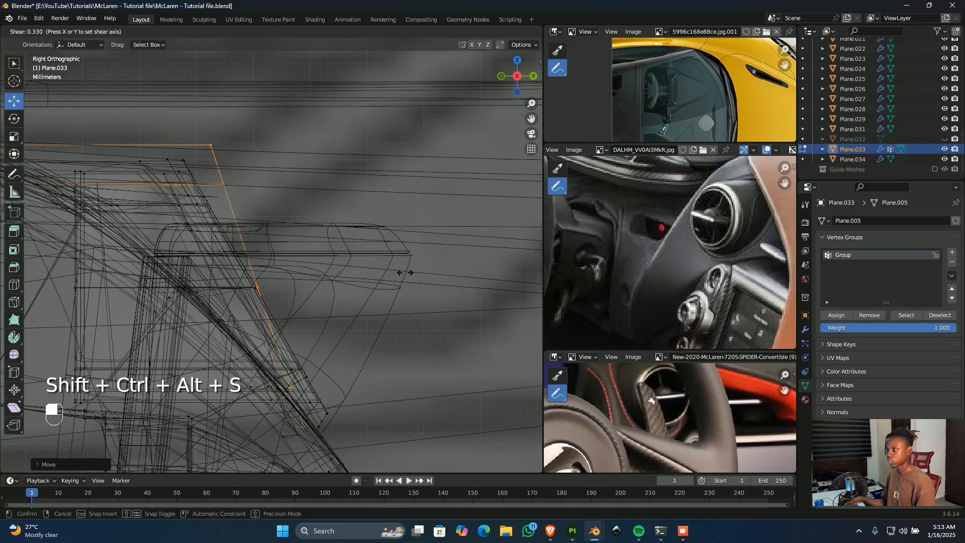
{"action": "key", "text": "shift"}
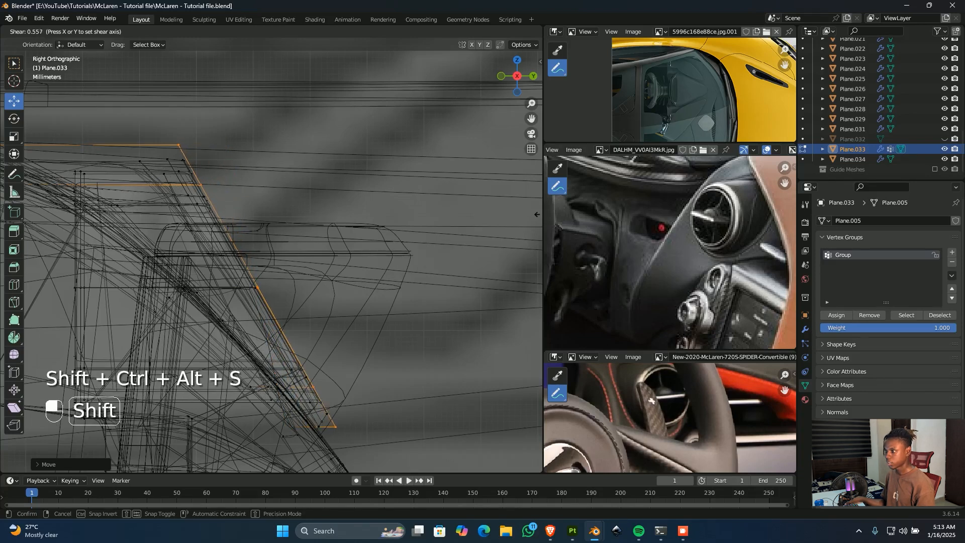
{"action": "left_click", "coordinate": [233, 186]}
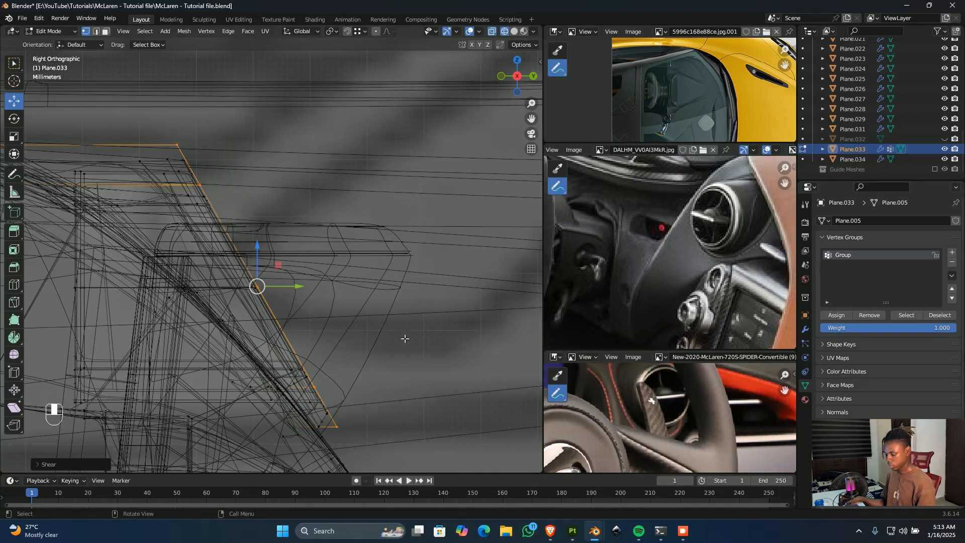
- Scale the sloped vent face down to about 0.86 and move it slightly back along Y toward the dashboard
{"action": "key", "text": "s"}
{"action": "key", "text": "shift"}
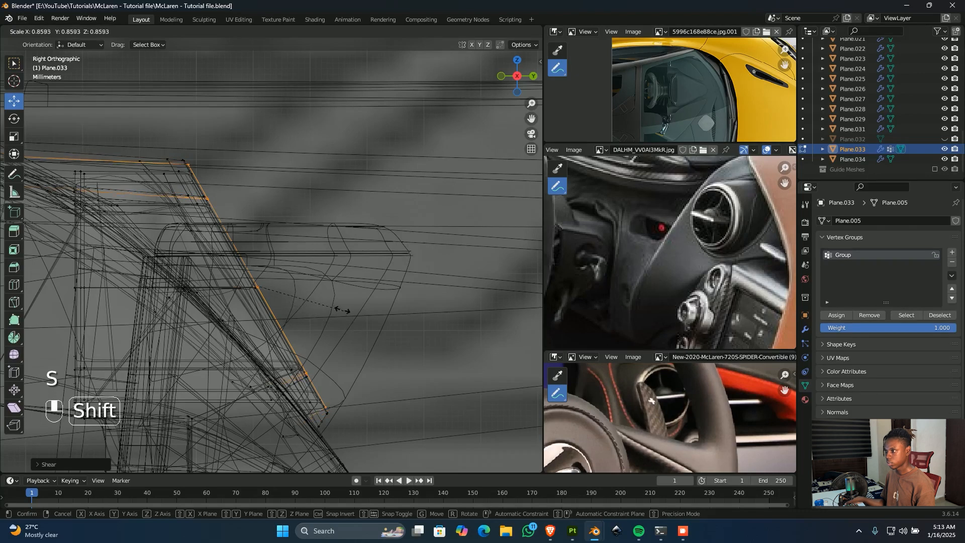
{"action": "left_click", "coordinate": [357, 327]}
{"action": "middle_click_drag", "start_coordinate": [336, 333], "coordinate": [263, 334]}
{"action": "key", "text": "shift+z"}
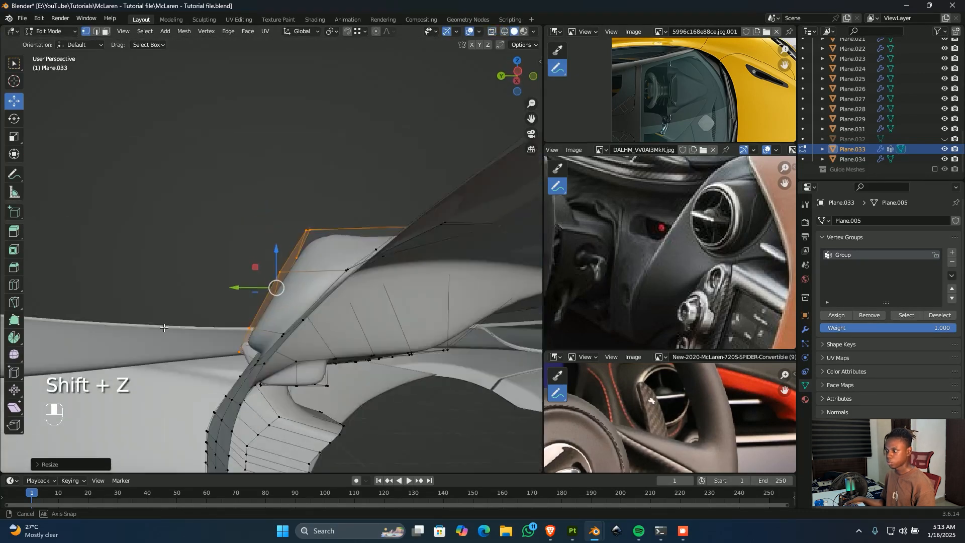
{"action": "scroll", "coordinate": [264, 334], "scroll_direction": "up", "scroll_amount": 3}
{"action": "left_click_drag", "start_coordinate": [248, 308], "coordinate": [255, 309]}
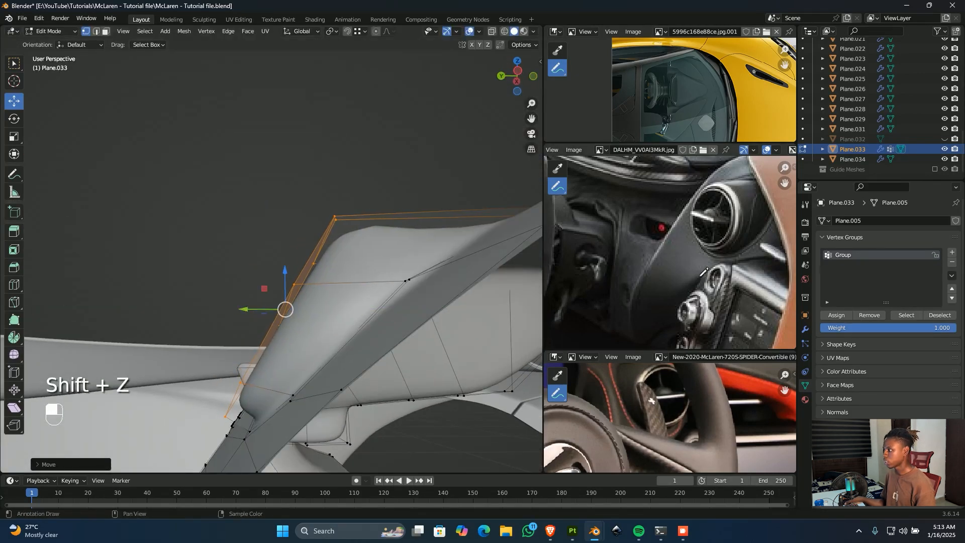
- Examine the shape of the round air vents and their surrounding housings in the dashboard reference photo
{"action": "middle_click_drag", "start_coordinate": [704, 271], "coordinate": [640, 270]}
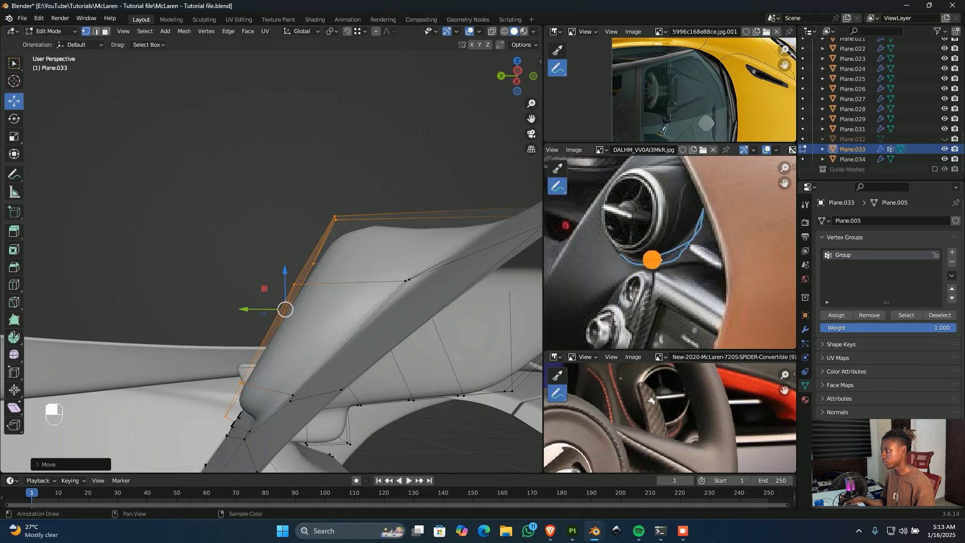
{"action": "scroll", "coordinate": [652, 260], "scroll_direction": "down", "scroll_amount": 4}
{"action": "scroll", "coordinate": [651, 251], "scroll_direction": "up", "scroll_amount": 5}
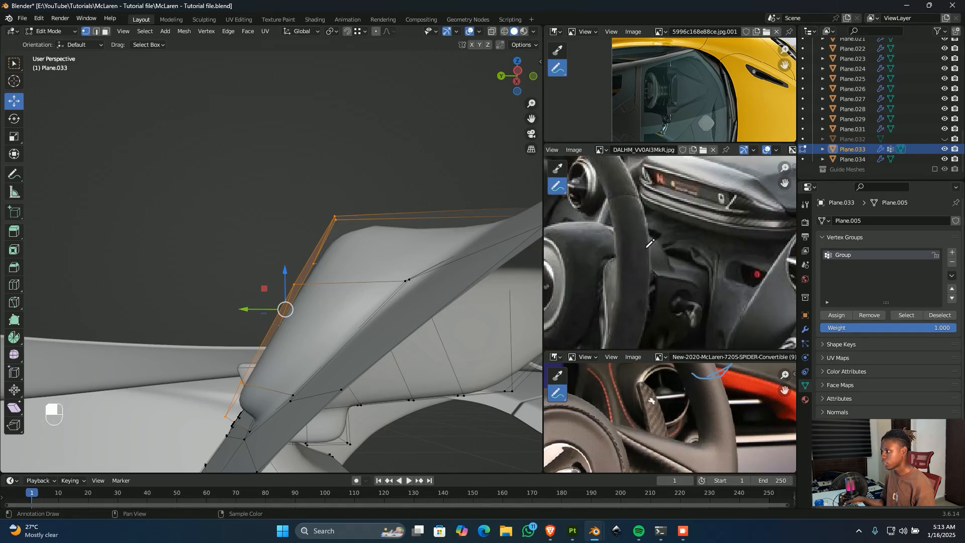
{"action": "scroll", "coordinate": [634, 231], "scroll_direction": "down", "scroll_amount": 4}
{"action": "scroll", "coordinate": [699, 211], "scroll_direction": "up", "scroll_amount": 5}
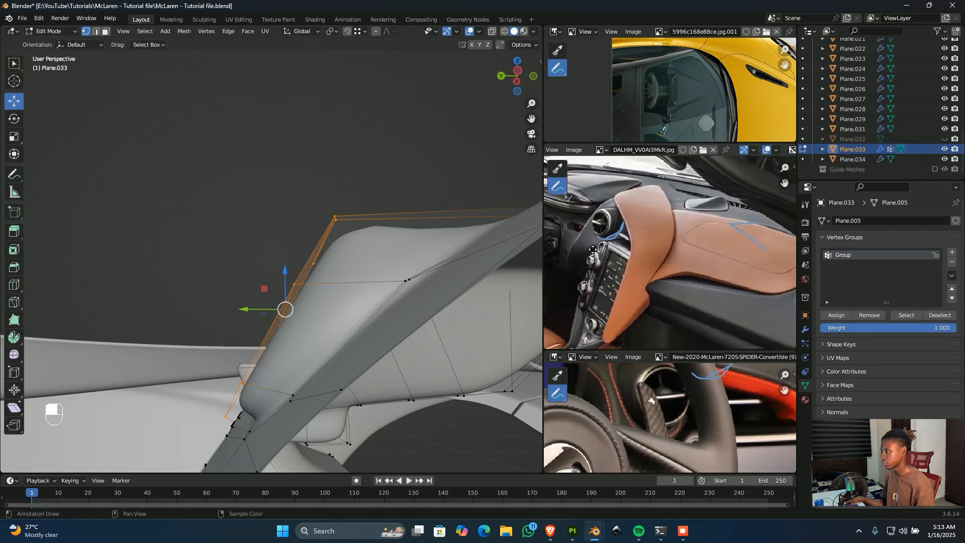
{"action": "middle_click_drag", "start_coordinate": [733, 260], "coordinate": [673, 258]}
{"action": "scroll", "coordinate": [673, 259], "scroll_direction": "up", "scroll_amount": 1}
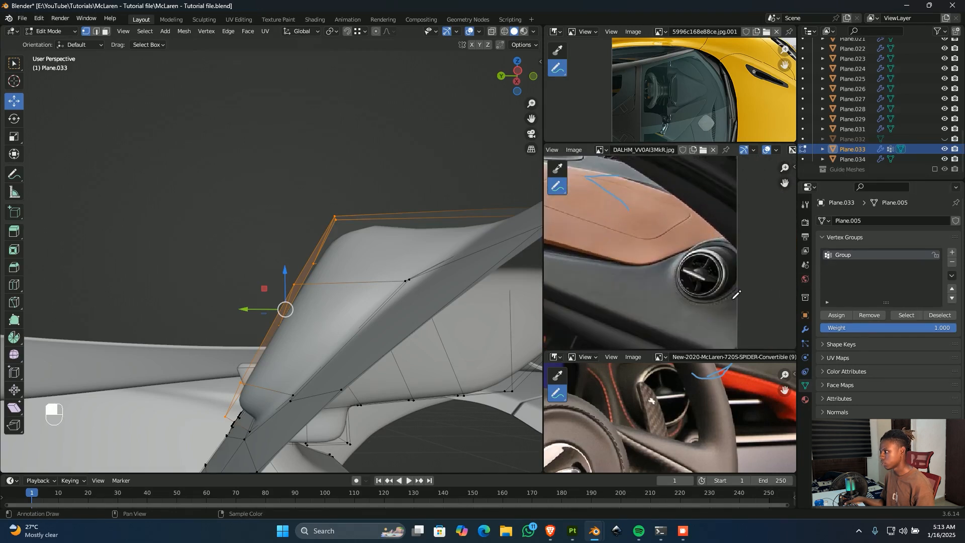
{"action": "scroll", "coordinate": [679, 281], "scroll_direction": "down", "scroll_amount": 4}
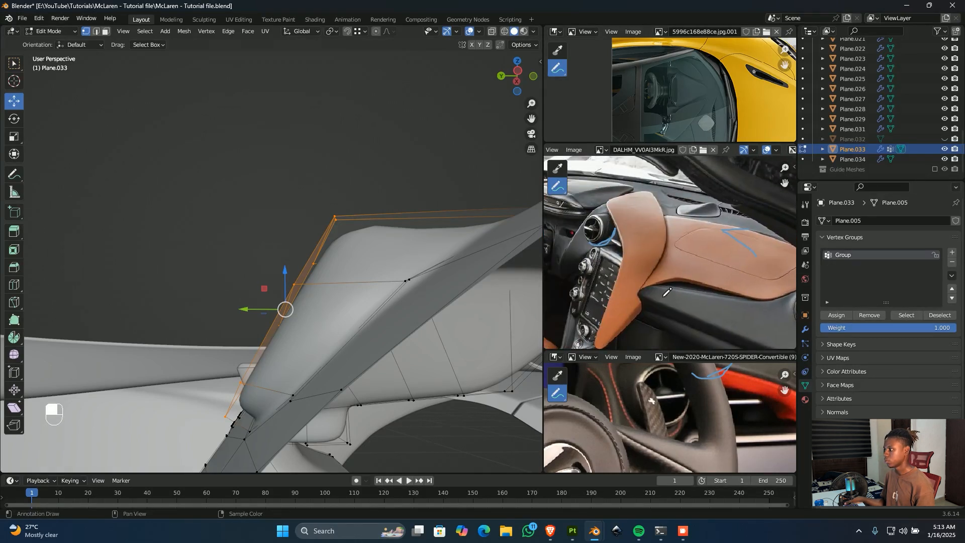
- Select the inset edge loop around the base of the vent housing and assign it to the vertex group "Group"
{"action": "left_click_drag", "start_coordinate": [265, 306], "coordinate": [317, 319]}
{"action": "middle_click_drag", "start_coordinate": [321, 297], "coordinate": [388, 300]}
{"action": "scroll", "coordinate": [388, 300], "scroll_direction": "up", "scroll_amount": 3}
{"action": "left_click", "coordinate": [355, 295], "text": "alt"}
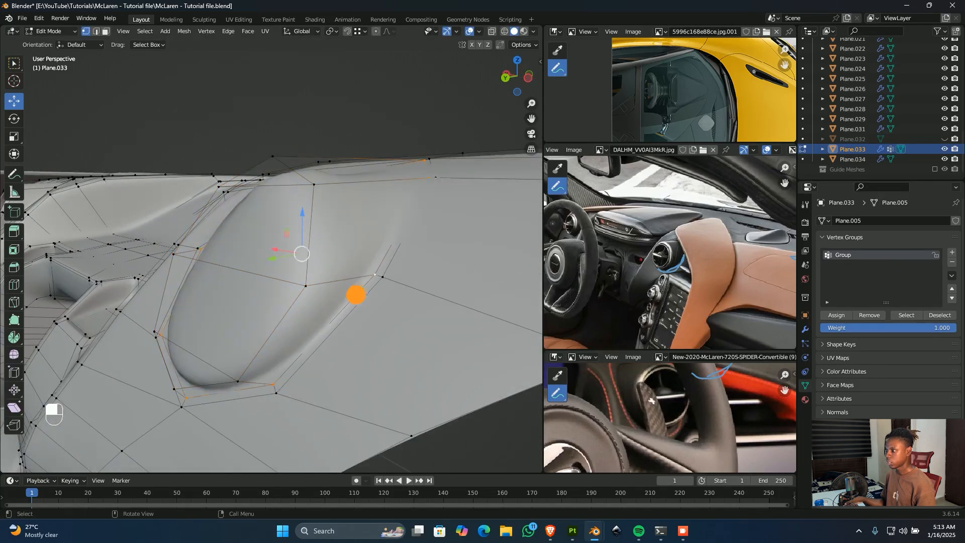
{"action": "scroll", "coordinate": [355, 295], "scroll_direction": "down", "scroll_amount": 3}
{"action": "middle_click_drag", "start_coordinate": [397, 211], "coordinate": [322, 367]}
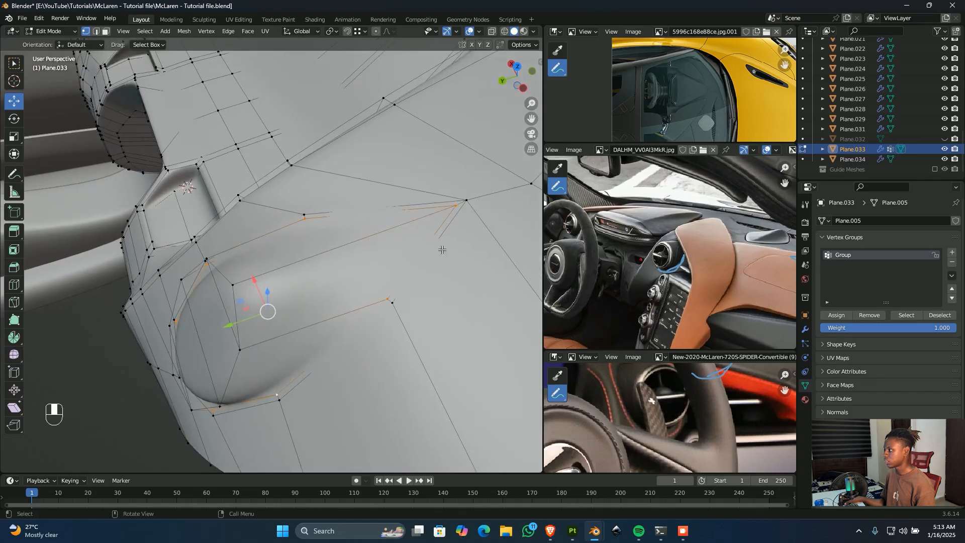
{"action": "left_click", "coordinate": [842, 316]}
- Select the front faces of the vent housing and inset them by about 0.002 m
{"action": "scroll", "coordinate": [442, 357], "scroll_direction": "down", "scroll_amount": 2}
{"action": "middle_click_drag", "start_coordinate": [442, 357], "coordinate": [445, 316]}
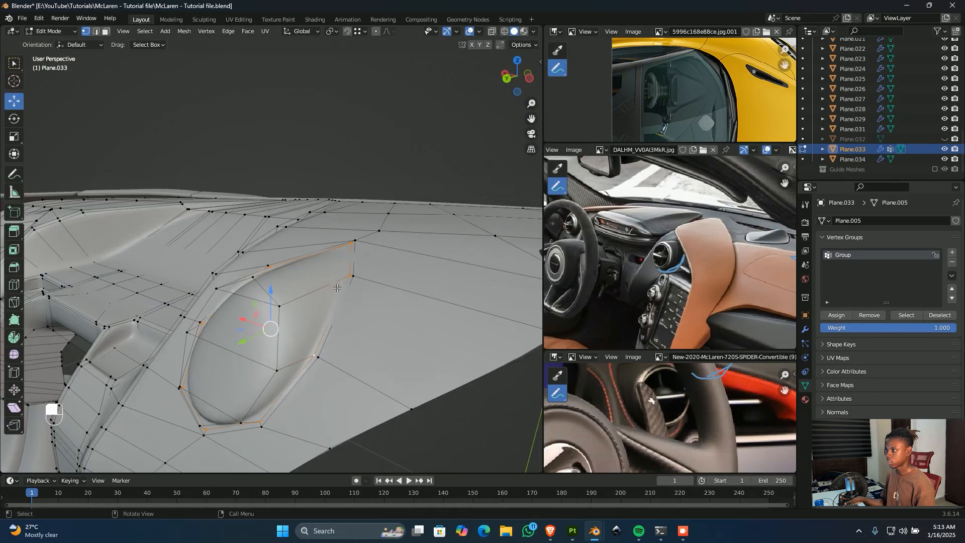
{"action": "scroll", "coordinate": [388, 292], "scroll_direction": "up", "scroll_amount": 3}
{"action": "scroll", "coordinate": [379, 322], "scroll_direction": "down", "scroll_amount": 2}
{"action": "middle_click_drag", "start_coordinate": [377, 323], "coordinate": [306, 359]}
{"action": "middle_click_drag", "start_coordinate": [307, 359], "coordinate": [374, 344], "text": "shift"}
{"action": "left_click", "coordinate": [284, 345], "text": "ctrl+shift"}
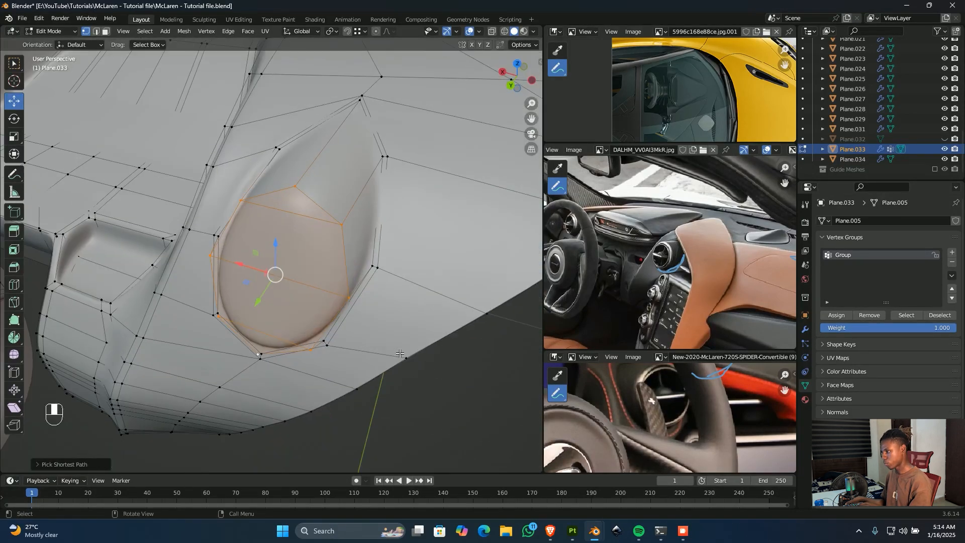
{"action": "key", "text": "i"}
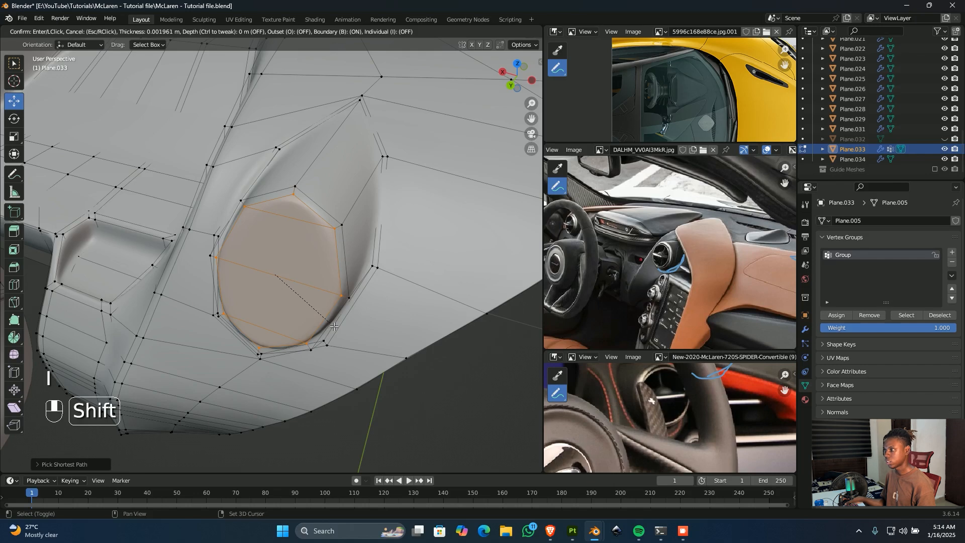
{"action": "left_click", "coordinate": [337, 325]}
- Extrude the inset front faces about 0.017 m inward along Y to recess the vent
{"action": "middle_click_drag", "start_coordinate": [422, 322], "coordinate": [302, 352]}
{"action": "middle_click_drag", "start_coordinate": [302, 352], "coordinate": [332, 339]}
{"action": "key", "text": "e"}
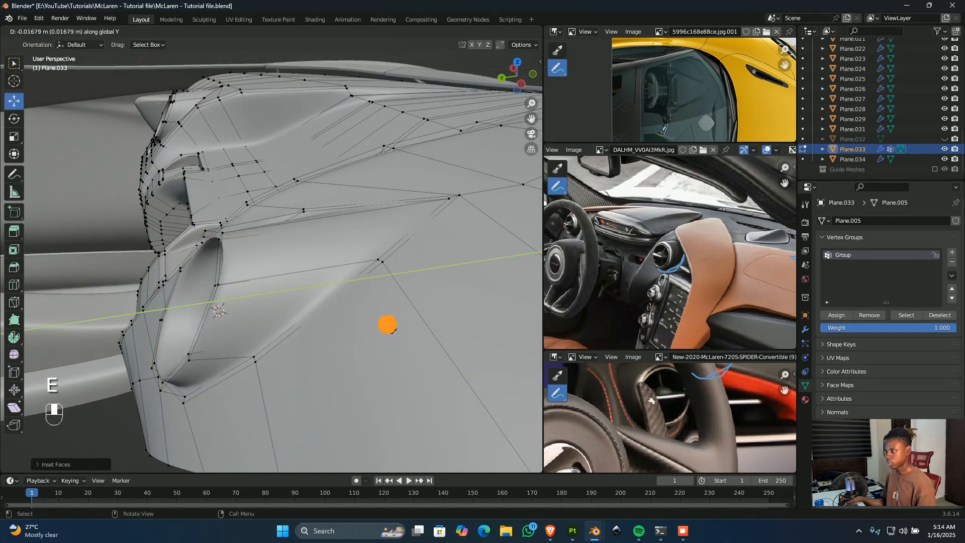
{"action": "left_click", "coordinate": [387, 324]}
- Scale down the recessed vent face and move it deeper into the housing along Y
{"action": "key", "text": "shift+z"}
{"action": "key", "text": "s"}
{"action": "left_click", "coordinate": [356, 332]}
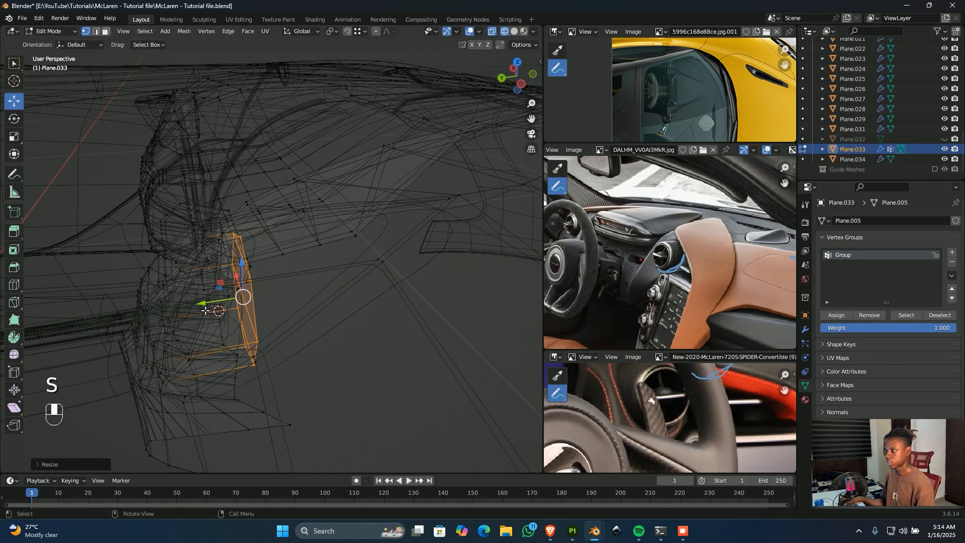
{"action": "left_click_drag", "start_coordinate": [205, 311], "coordinate": [253, 307]}
{"action": "key", "text": "shift+z"}
{"action": "middle_click_drag", "start_coordinate": [253, 322], "coordinate": [216, 391]}
- Add two even loop cuts around the inner wall of the vent recess, one toward its back face and one close to the front rim
{"action": "key", "text": "shift+z"}
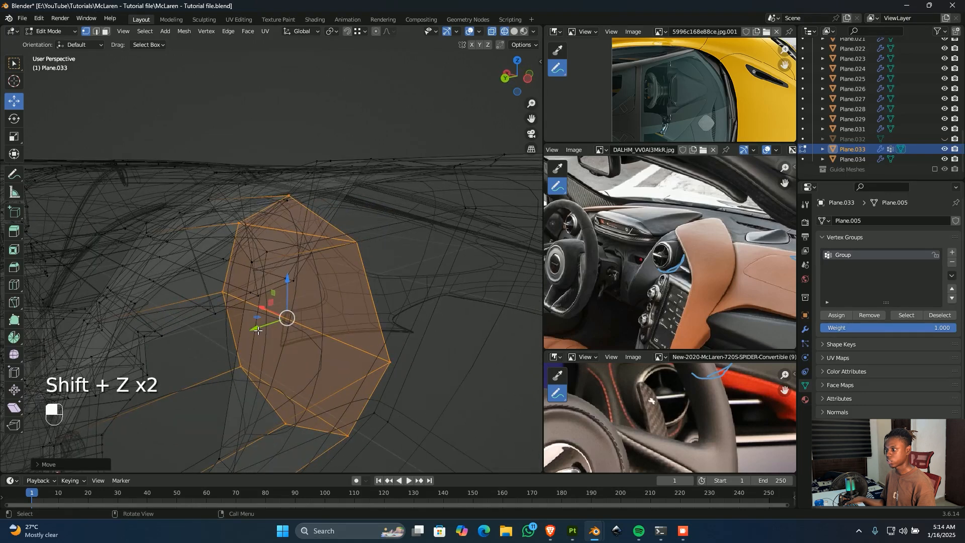
{"action": "key", "text": "ctrl+r"}
{"action": "left_click", "coordinate": [229, 385]}
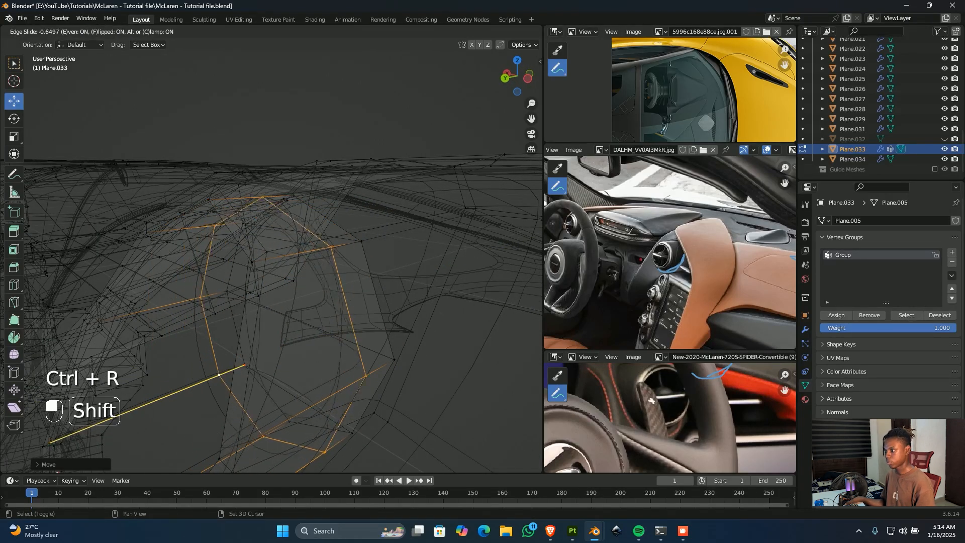
{"action": "left_click", "coordinate": [265, 157]}
{"action": "middle_click_drag", "start_coordinate": [211, 374], "coordinate": [209, 347]}
{"action": "key", "text": "ctrl+r"}
{"action": "left_click", "coordinate": [203, 318]}
{"action": "key", "text": "e"}
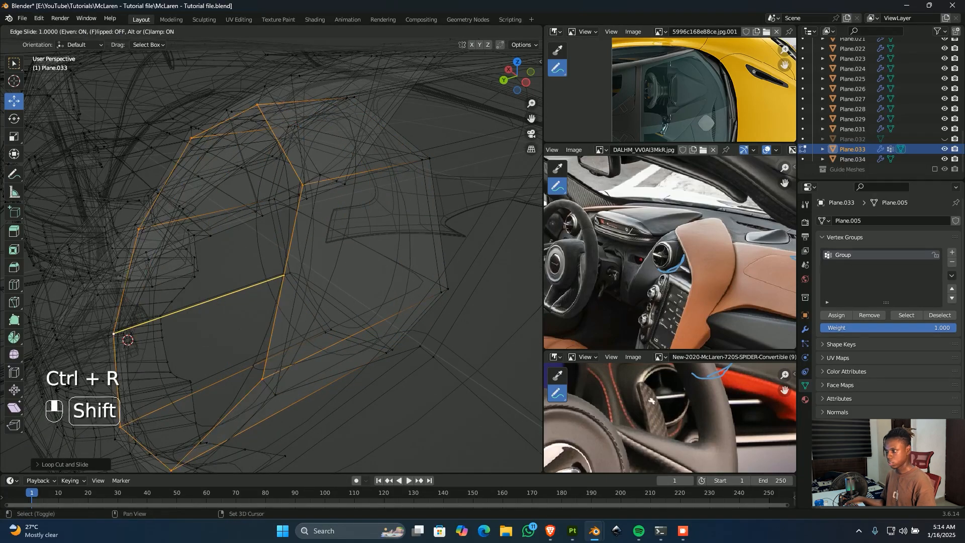
{"action": "left_click", "coordinate": [353, 296], "text": "shift"}
- Add an even loop cut around the outer wall of the vent housing, close to its front rim
{"action": "key", "text": "shift+z"}
{"action": "middle_click_drag", "start_coordinate": [338, 269], "coordinate": [336, 259]}
{"action": "scroll", "coordinate": [336, 260], "scroll_direction": "down", "scroll_amount": 3}
{"action": "key", "text": "ctrl+r"}
{"action": "left_click", "coordinate": [338, 236]}
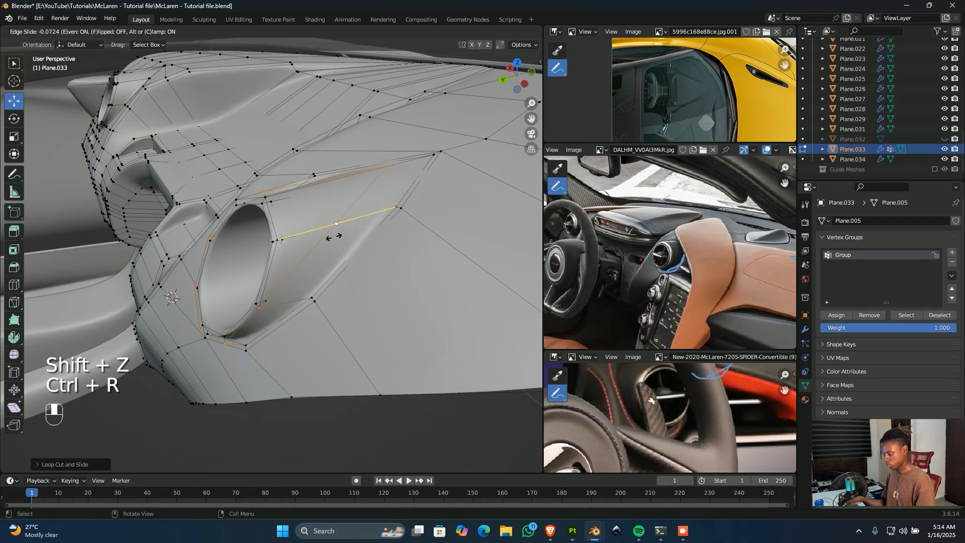
{"action": "key", "text": "f"}
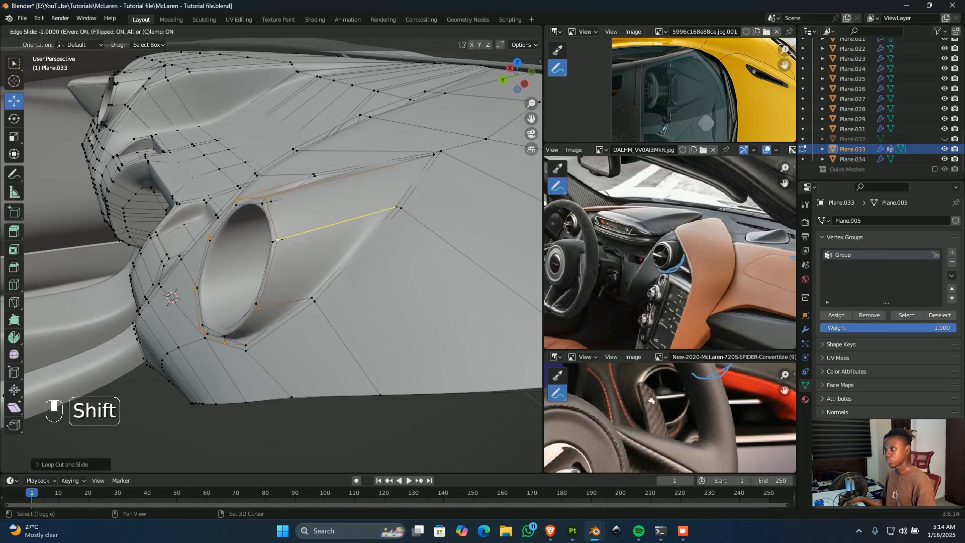
{"action": "left_click", "coordinate": [104, 363], "text": "shift"}
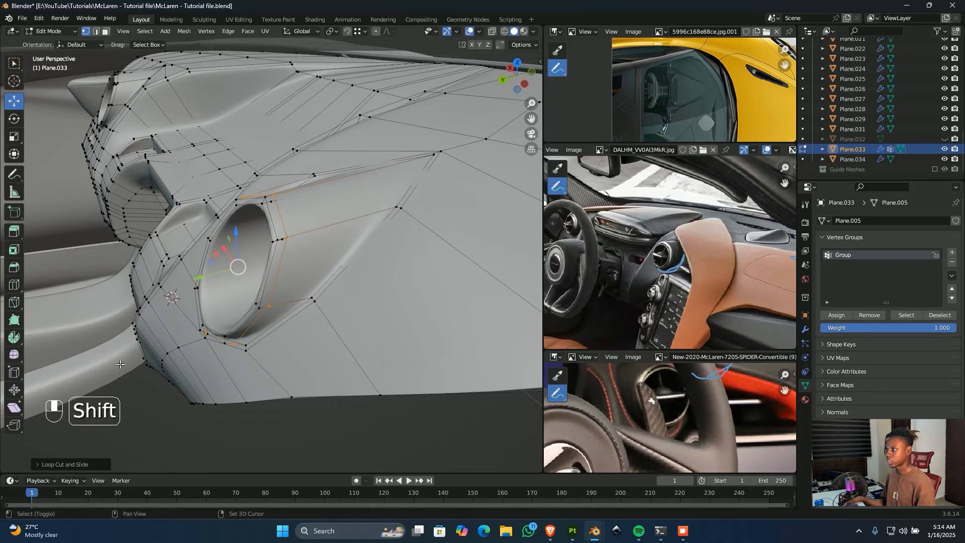
- Try assigning the vertex at the base corner of the vent housing to the vertex group "Group", and undo it
{"action": "mouse_move", "coordinate": [104, 363]}
{"action": "middle_mouse_down"}
{"action": "mouse_move", "coordinate": [387, 224]}
{"action": "mouse_move", "coordinate": [275, 267]}
{"action": "mouse_move", "coordinate": [396, 220]}
{"action": "mouse_move", "coordinate": [403, 233]}
{"action": "mouse_move", "coordinate": [312, 267]}
{"action": "mouse_move", "coordinate": [254, 264]}
{"action": "mouse_move", "coordinate": [422, 284]}
{"action": "mouse_move", "coordinate": [388, 299]}
{"action": "mouse_move", "coordinate": [266, 263]}
{"action": "middle_mouse_up"}
{"action": "key", "text": "Tab"}
{"action": "scroll", "coordinate": [313, 268], "scroll_direction": "up", "scroll_amount": 3}
{"action": "key", "text": "Tab"}
{"action": "left_click", "coordinate": [248, 263]}
{"action": "left_click", "coordinate": [841, 318]}
{"action": "key", "text": "ctrl+z"}
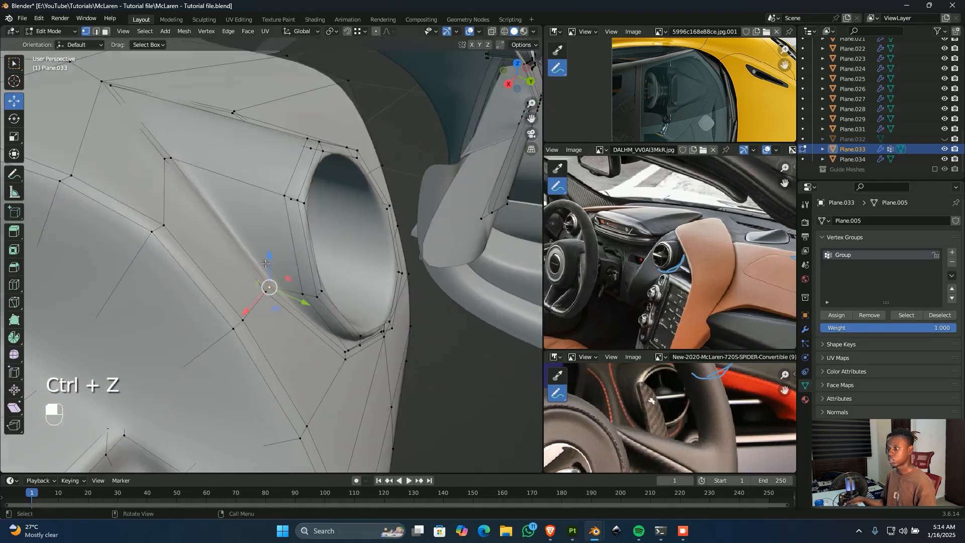
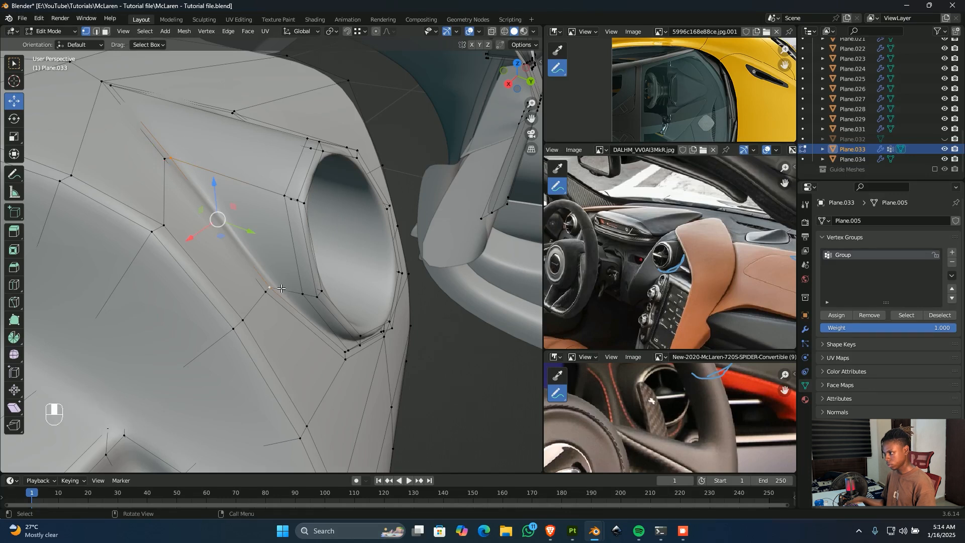
- Try sliding the edge at the vent housing's base about 0.22 toward the rim, and slide its lower vertex further along the wall
{"action": "key", "text": "g"}
{"action": "key", "text": "g"}
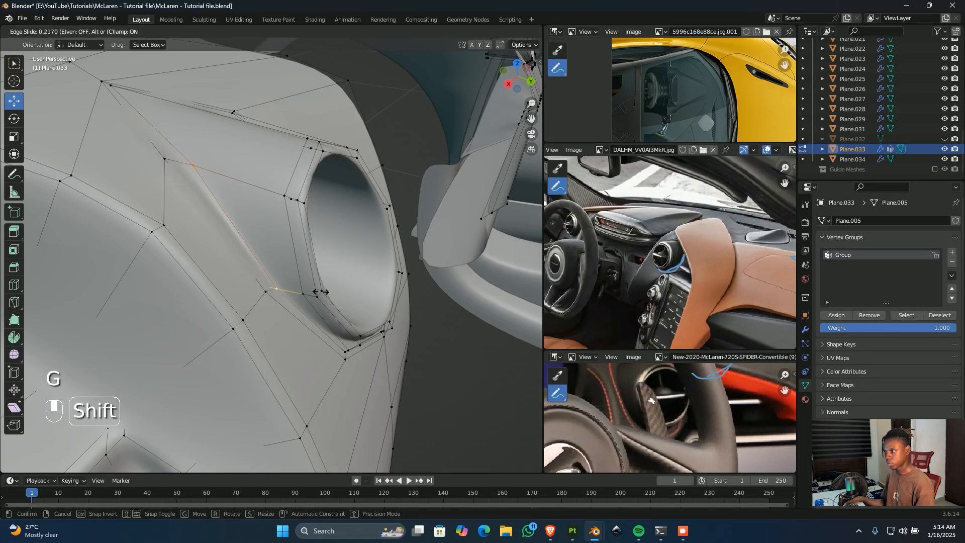
{"action": "left_click", "coordinate": [302, 270]}
{"action": "left_click", "coordinate": [275, 287]}
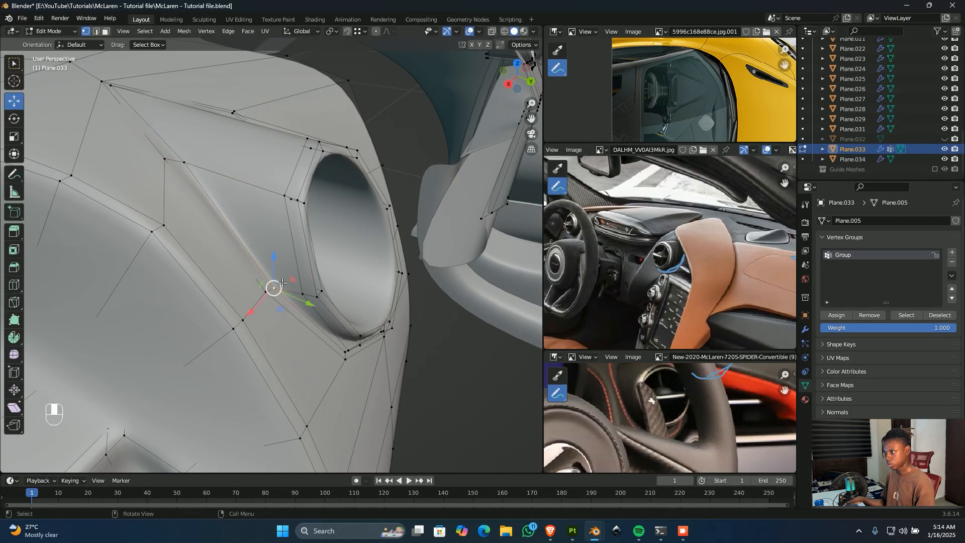
{"action": "key", "text": "g"}
{"action": "key", "text": "g"}
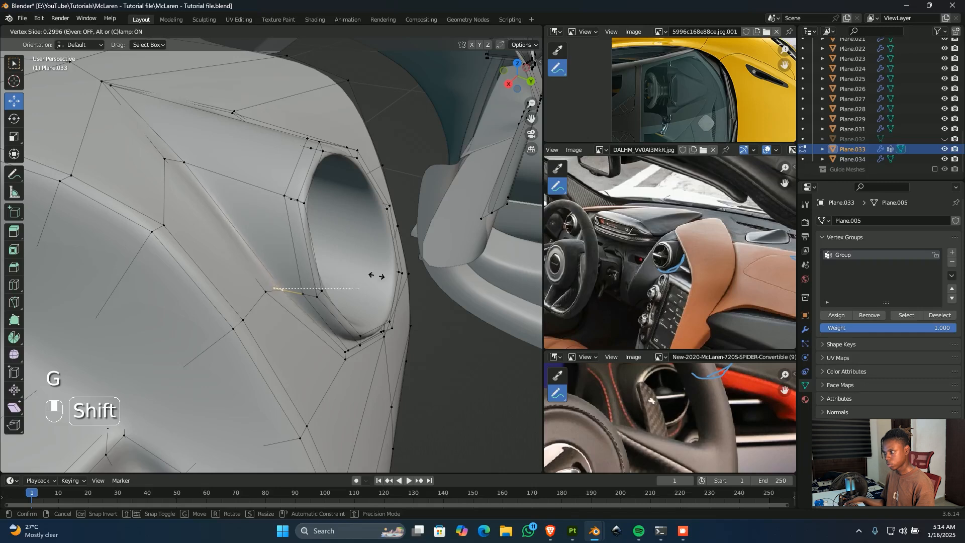
{"action": "left_click", "coordinate": [384, 276]}
- Undo the edge and vertex slides at the base of the vent housing
{"action": "middle_click_drag", "start_coordinate": [351, 278], "coordinate": [359, 183]}
{"action": "key", "text": "Tab"}
{"action": "key", "text": "ctrl+z"}
{"action": "key", "text": "ctrl+z"}
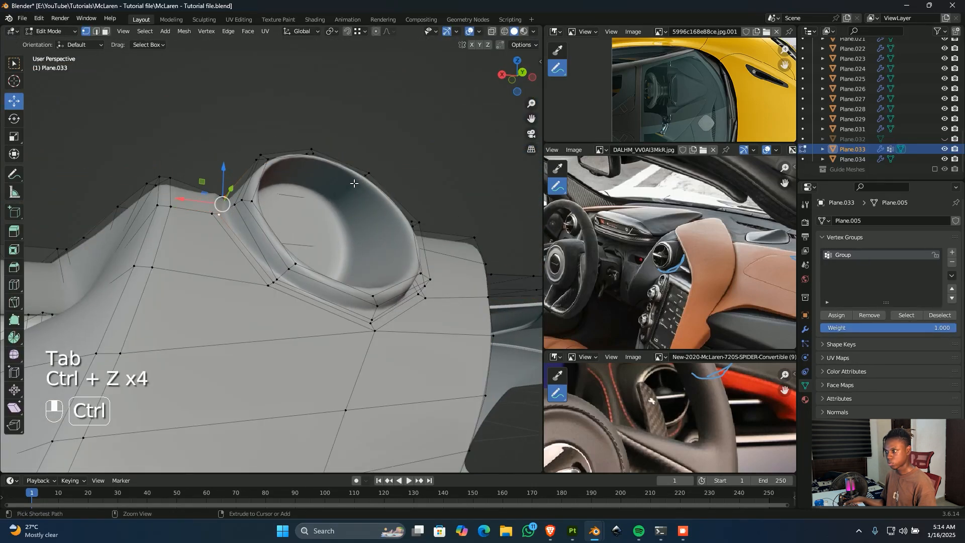
- Assign the outer edge loop around the vent housing's base to the vertex group "Group" and return to Object Mode
{"action": "middle_click_drag", "start_coordinate": [257, 170], "coordinate": [247, 189]}
{"action": "scroll", "coordinate": [251, 200], "scroll_direction": "up", "scroll_amount": 2}
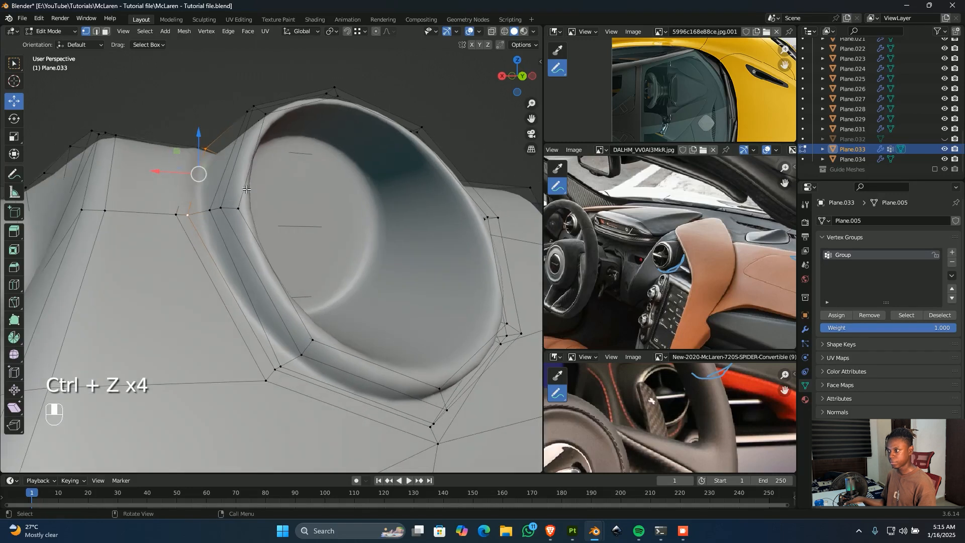
{"action": "left_click", "coordinate": [200, 258], "text": "alt"}
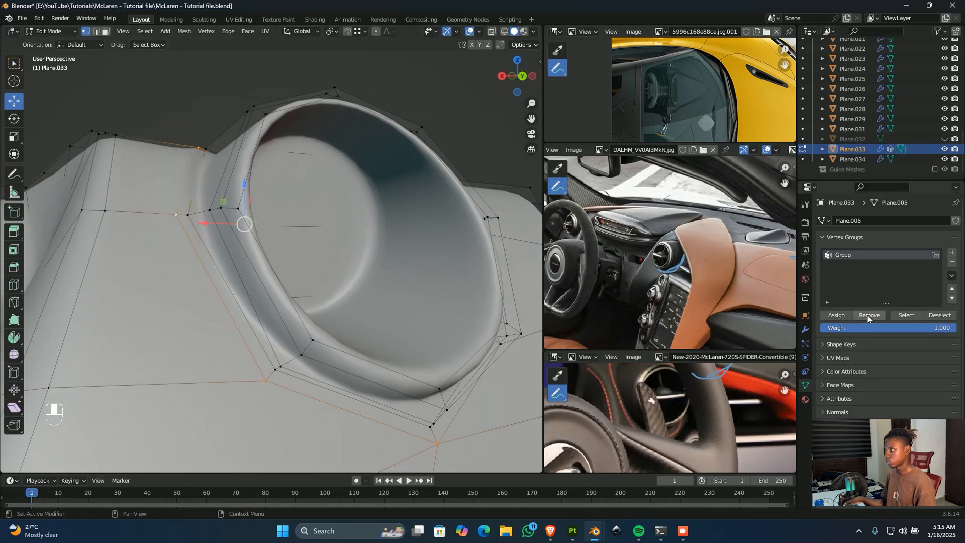
{"action": "left_click", "coordinate": [832, 316]}
{"action": "scroll", "coordinate": [199, 299], "scroll_direction": "down", "scroll_amount": 5}
{"action": "middle_click_drag", "start_coordinate": [199, 299], "coordinate": [315, 274]}
{"action": "key", "text": "Tab"}
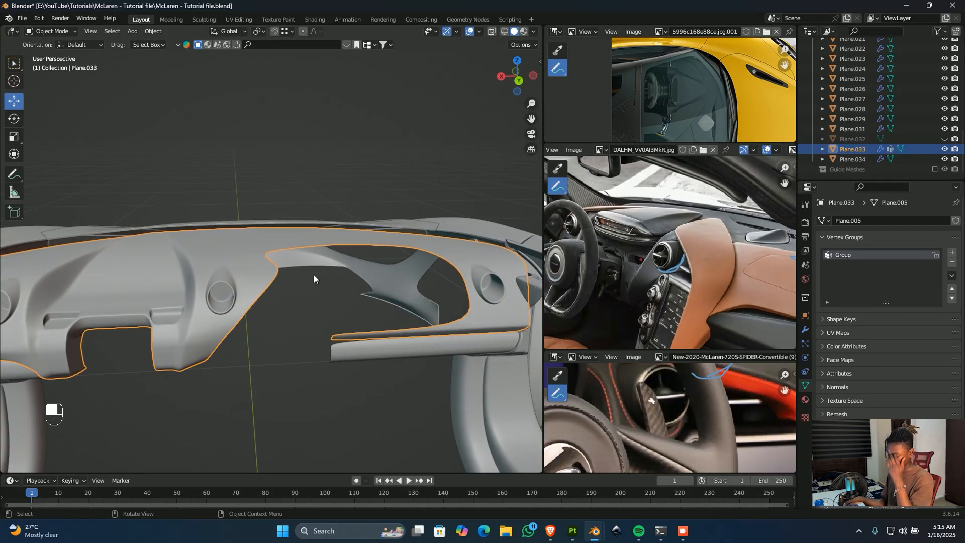
{"action": "scroll", "coordinate": [450, 249], "scroll_direction": "down", "scroll_amount": 2}
{"action": "middle_click_drag", "start_coordinate": [500, 272], "coordinate": [482, 318]}
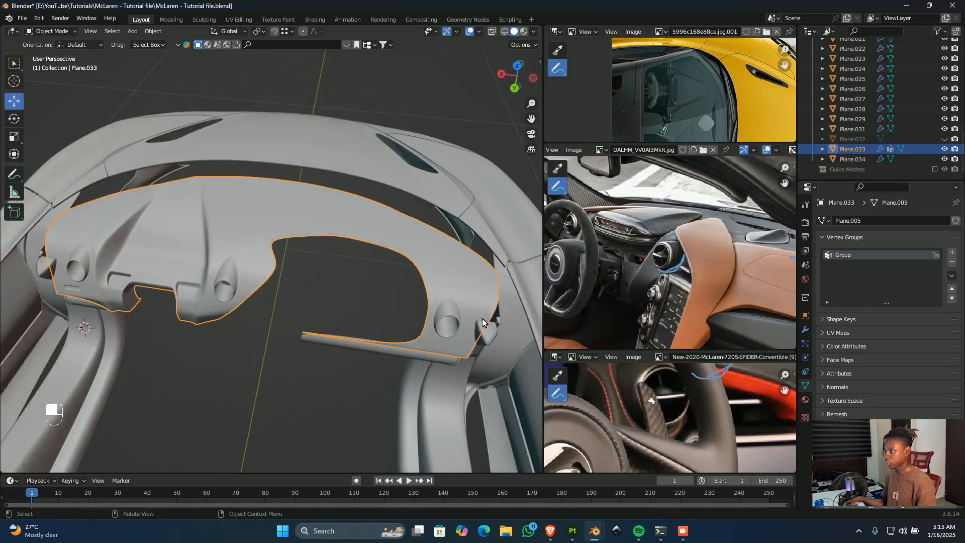
{"action": "scroll", "coordinate": [355, 359], "scroll_direction": "up", "scroll_amount": 3}
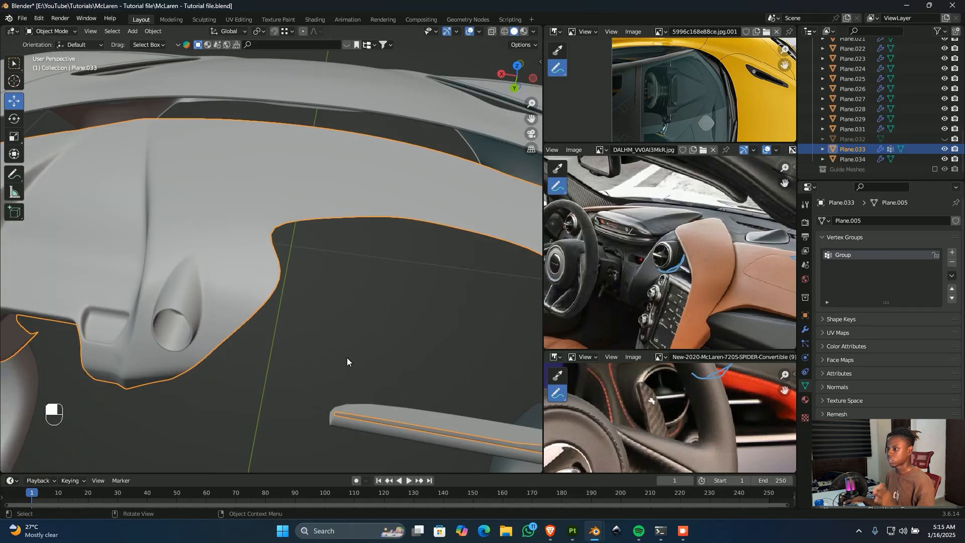
- Examine the vent housings across the dashboard panel, including the rim and outer wall around the round opening
{"action": "scroll", "coordinate": [225, 287], "scroll_direction": "down", "scroll_amount": 2}
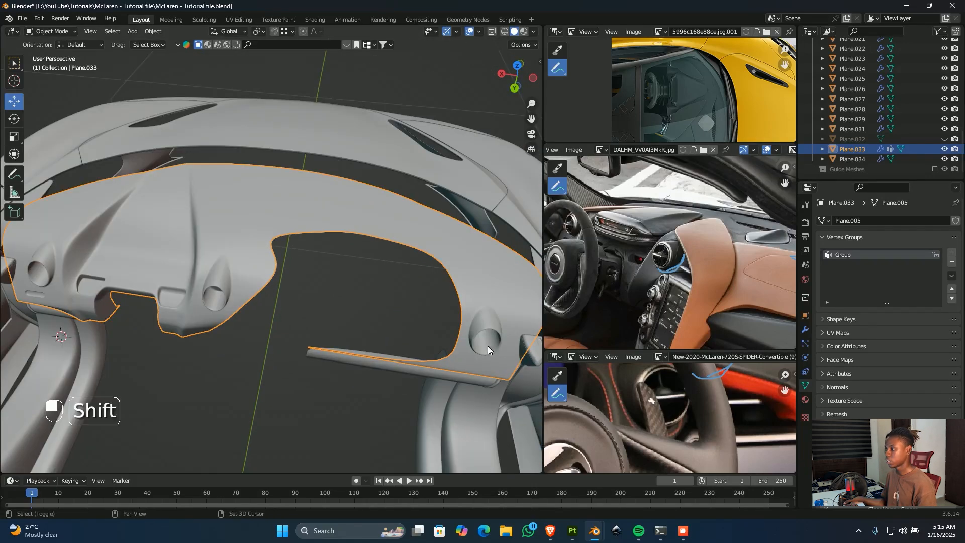
{"action": "middle_click_drag", "start_coordinate": [221, 304], "coordinate": [302, 329], "text": "shift"}
{"action": "scroll", "coordinate": [348, 340], "scroll_direction": "up", "scroll_amount": 3}
{"action": "middle_click_drag", "start_coordinate": [367, 342], "coordinate": [282, 294]}
{"action": "scroll", "coordinate": [302, 302], "scroll_direction": "down", "scroll_amount": 3}
{"action": "middle_click_drag", "start_coordinate": [427, 370], "coordinate": [309, 277], "text": "shift"}
{"action": "scroll", "coordinate": [301, 261], "scroll_direction": "up", "scroll_amount": 5}
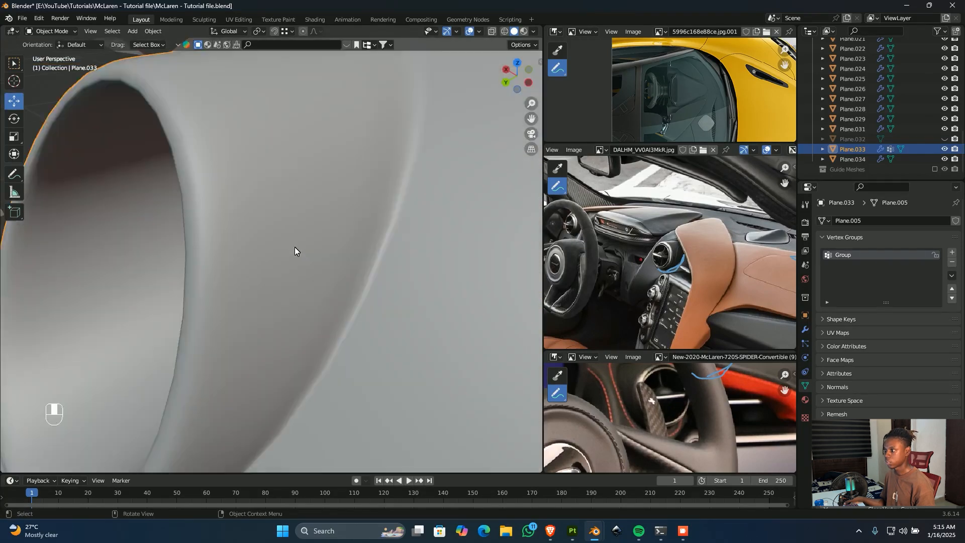
- Extend the selection around the outer edge loop at the base of the vent housing
{"action": "key", "text": "Tab"}
{"action": "scroll", "coordinate": [429, 225], "scroll_direction": "down", "scroll_amount": 5}
{"action": "key", "text": "shift+z"}
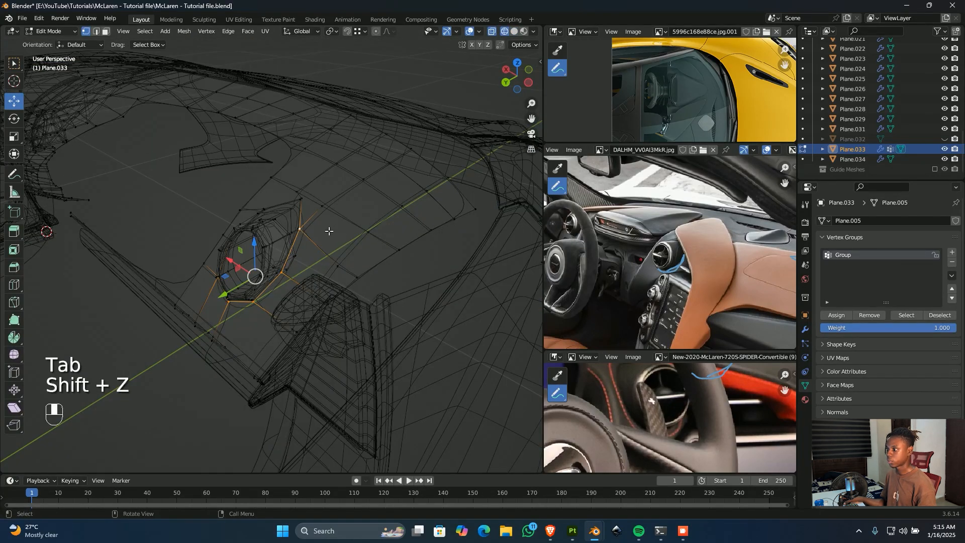
{"action": "scroll", "coordinate": [327, 230], "scroll_direction": "up", "scroll_amount": 2}
{"action": "key", "text": "shift+z"}
{"action": "left_click", "coordinate": [343, 123], "text": "ctrl"}
{"action": "middle_click_drag", "start_coordinate": [355, 211], "coordinate": [110, 255]}
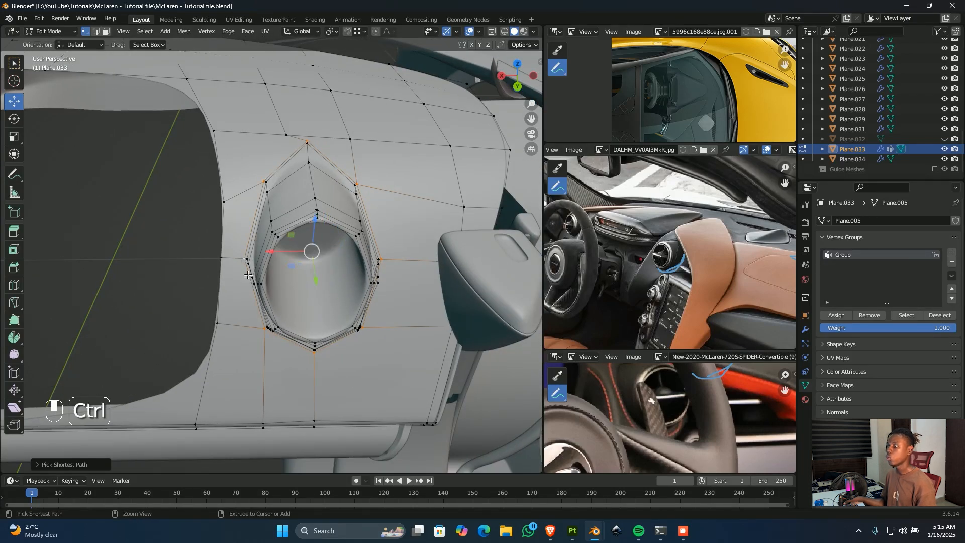
{"action": "middle_click_drag", "start_coordinate": [302, 340], "coordinate": [307, 347]}
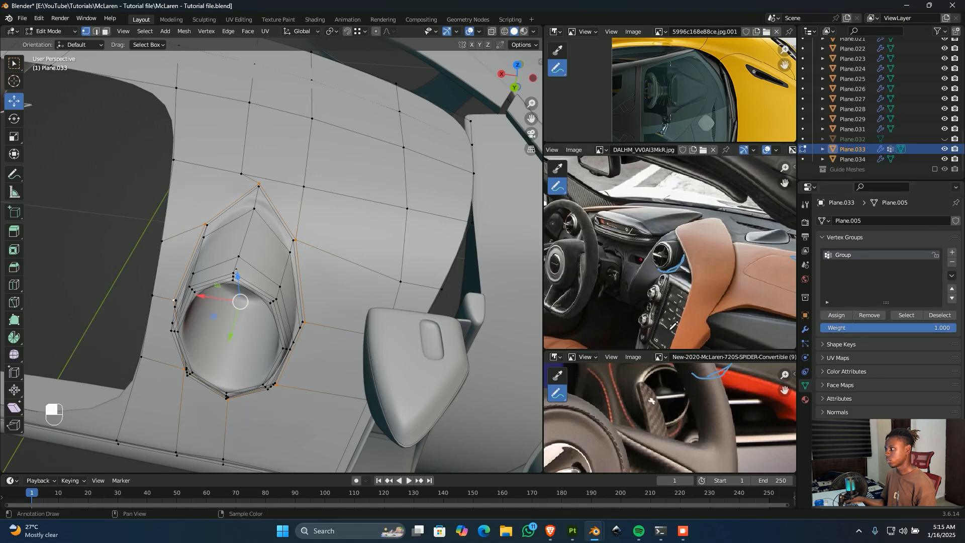
- Try dissolving the support edge loop just inside the vent housing's outer base loop, and undo it
{"action": "middle_click_drag", "start_coordinate": [307, 221], "coordinate": [322, 269]}
{"action": "scroll", "coordinate": [291, 254], "scroll_direction": "up", "scroll_amount": 5}
{"action": "scroll", "coordinate": [334, 291], "scroll_direction": "down", "scroll_amount": 8}
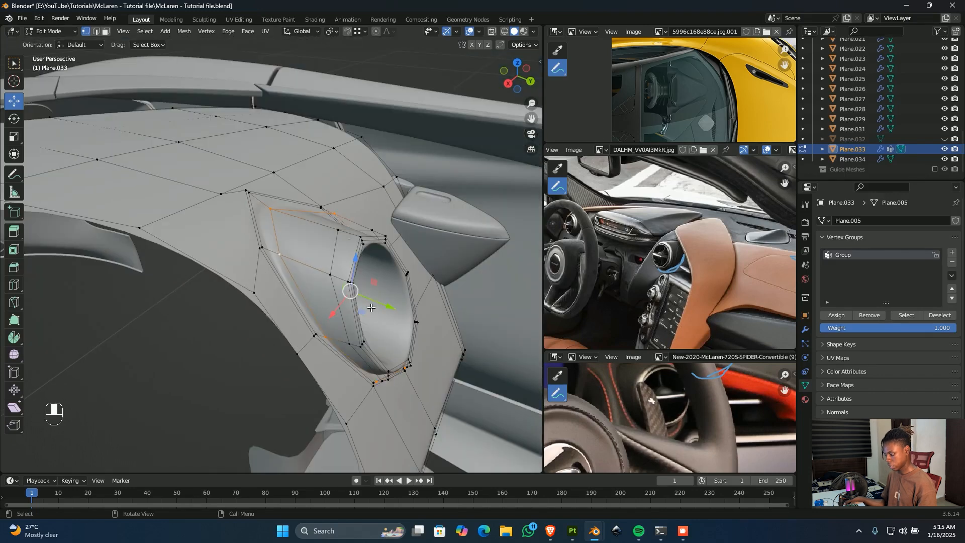
{"action": "key", "text": "x"}
{"action": "left_click", "coordinate": [342, 296]}
{"action": "middle_click_drag", "start_coordinate": [347, 297], "coordinate": [394, 297]}
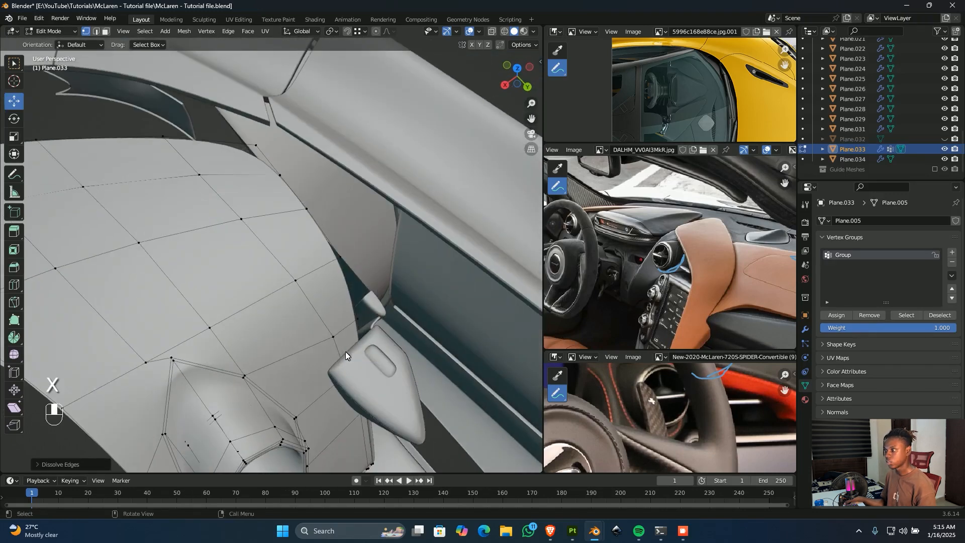
{"action": "key", "text": "Tab"}
{"action": "key", "text": "ctrl+z"}
{"action": "key", "text": "ctrl+z"}
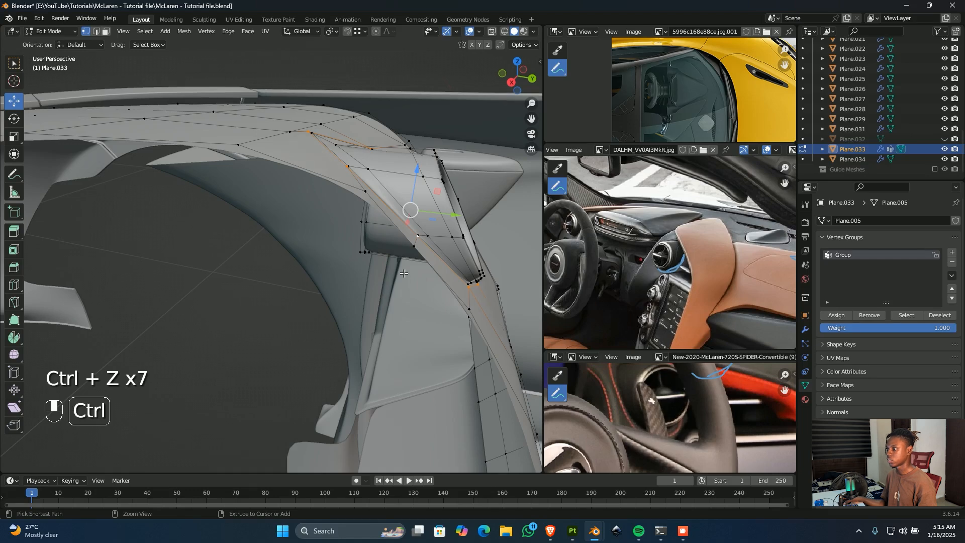
- Dissolve the edge loop running around the vent housing's side wall between the rim and the base
{"action": "middle_click_drag", "start_coordinate": [404, 273], "coordinate": [311, 211]}
{"action": "key", "text": "Tab"}
{"action": "key", "text": "Tab"}
{"action": "left_click", "coordinate": [311, 241], "text": "alt"}
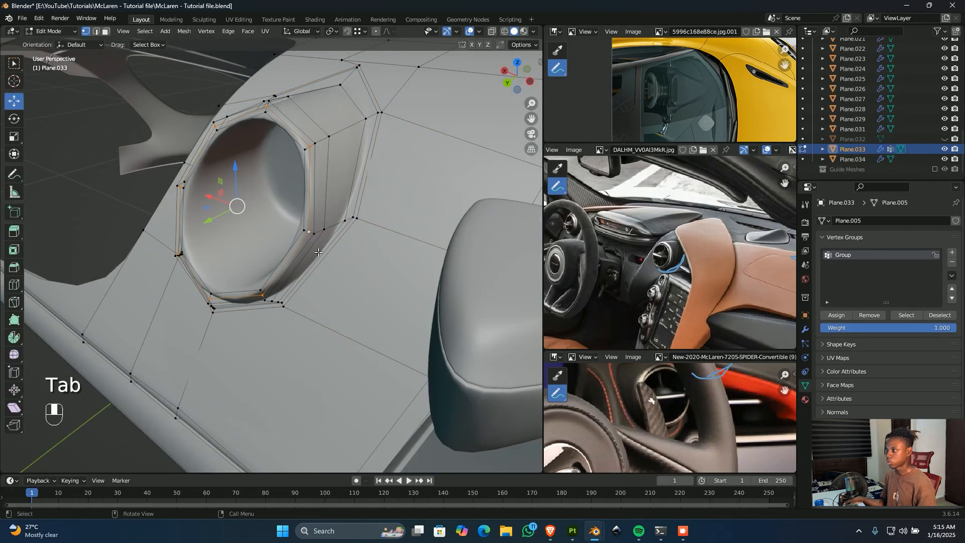
{"action": "key", "text": "ctrl+KP_Add"}
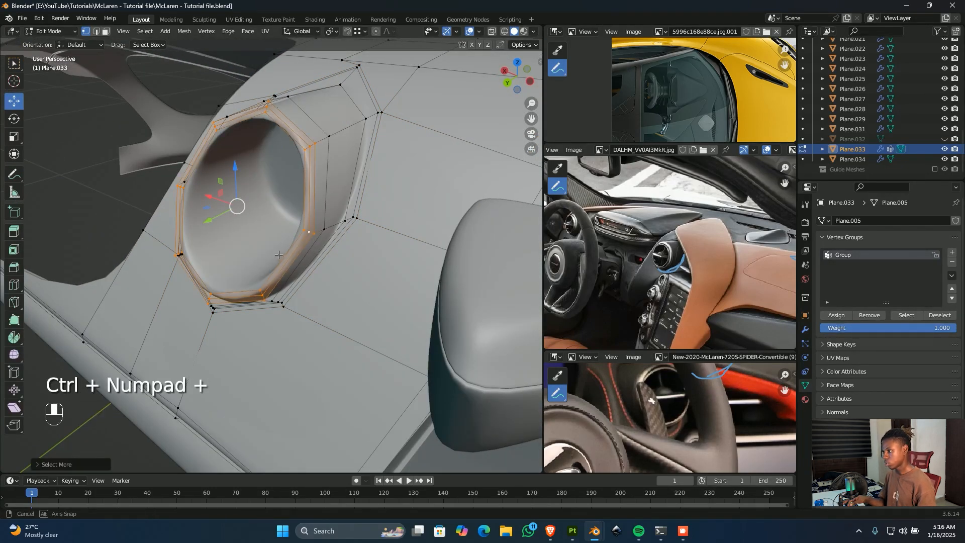
{"action": "middle_click_drag", "start_coordinate": [279, 255], "coordinate": [260, 176]}
{"action": "scroll", "coordinate": [220, 127], "scroll_direction": "up", "scroll_amount": 4}
{"action": "left_click", "coordinate": [261, 176], "text": "alt"}
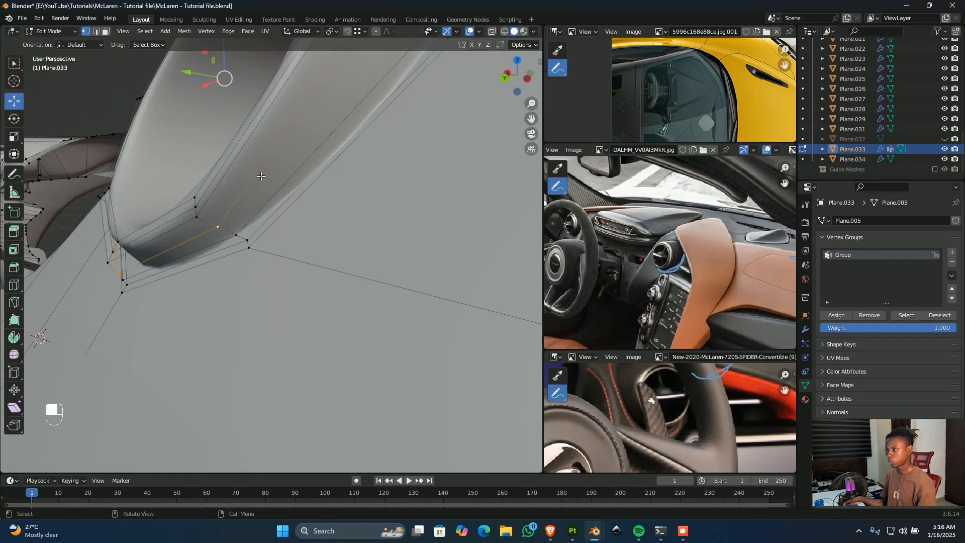
{"action": "key", "text": "x"}
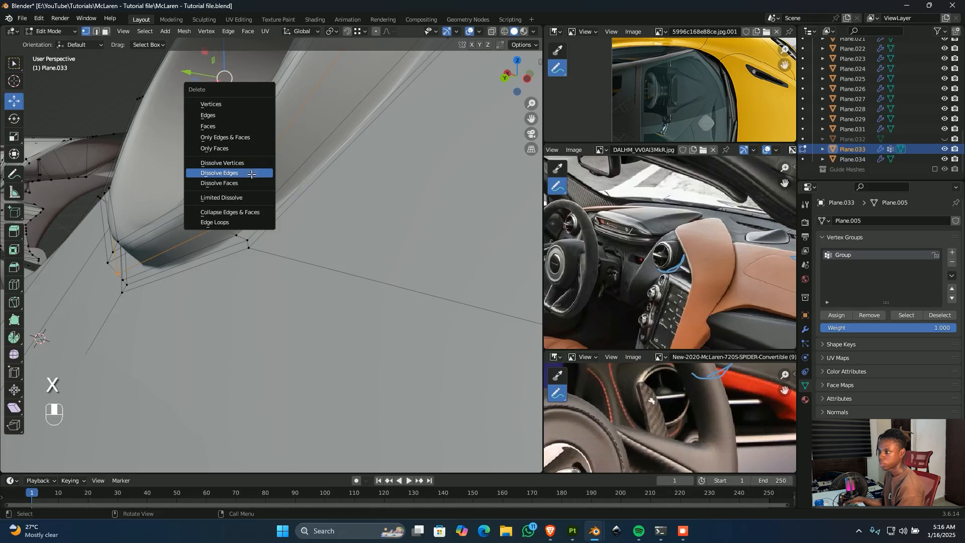
{"action": "left_click", "coordinate": [249, 173]}
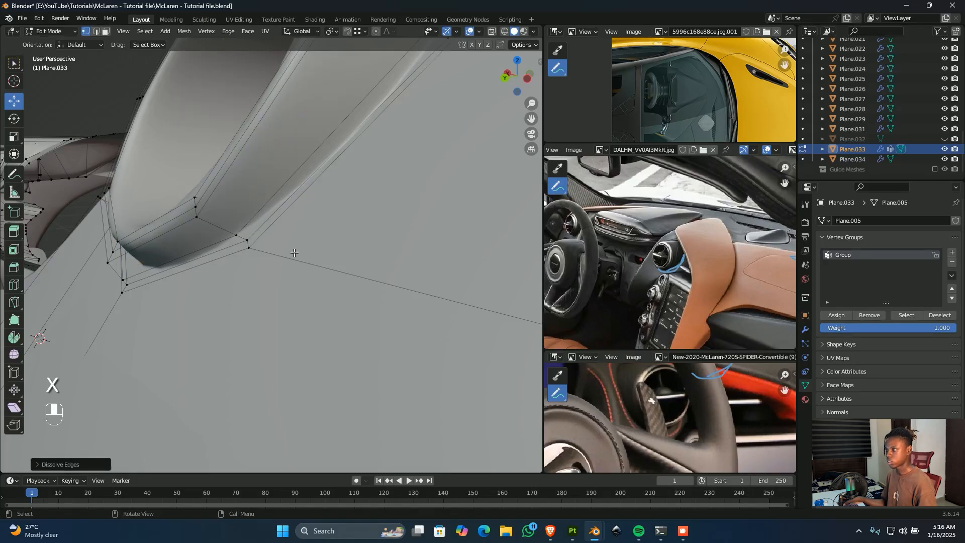
- Dissolve the edge loop inside the recess of the vent opening
{"action": "middle_click_drag", "start_coordinate": [294, 253], "coordinate": [282, 252]}
{"action": "scroll", "coordinate": [282, 252], "scroll_direction": "down", "scroll_amount": 3}
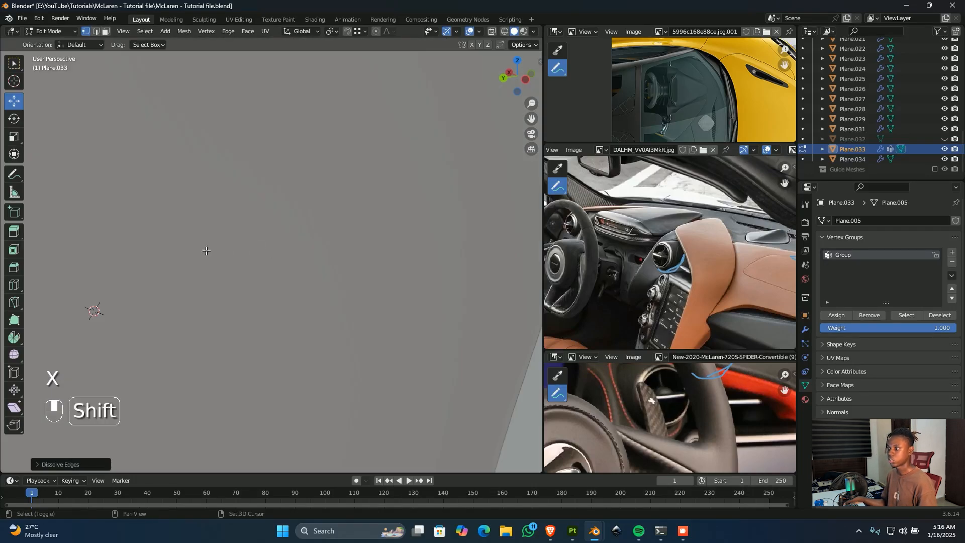
{"action": "mouse_move", "coordinate": [206, 250]}
{"action": "middle_mouse_down", "text": "shift"}
{"action": "mouse_move", "coordinate": [191, 302]}
{"action": "mouse_move", "coordinate": [263, 325]}
{"action": "middle_mouse_up", "text": "shift"}
{"action": "key", "text": "shift+z"}
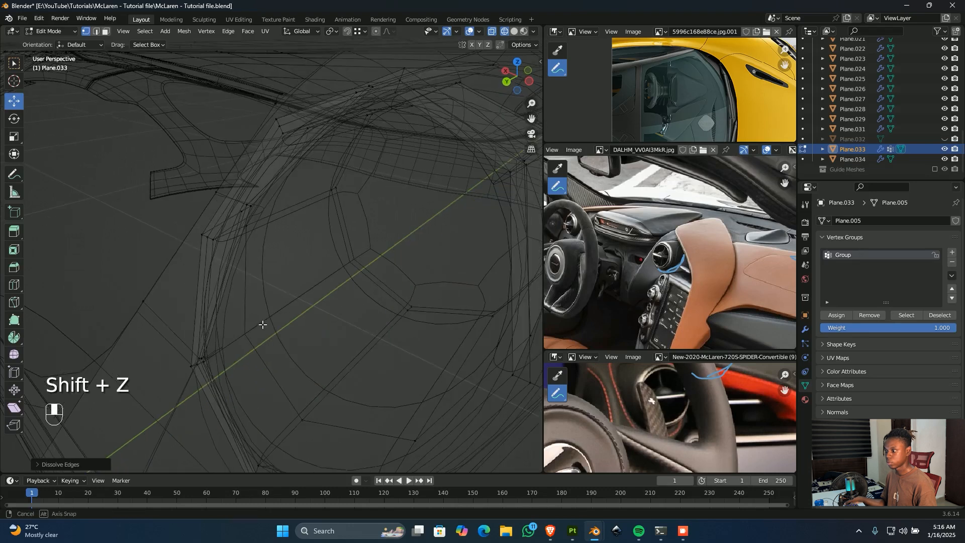
{"action": "left_click", "coordinate": [270, 366], "text": "alt"}
{"action": "key", "text": "shift+z"}
{"action": "middle_click_drag", "start_coordinate": [295, 364], "coordinate": [287, 367]}
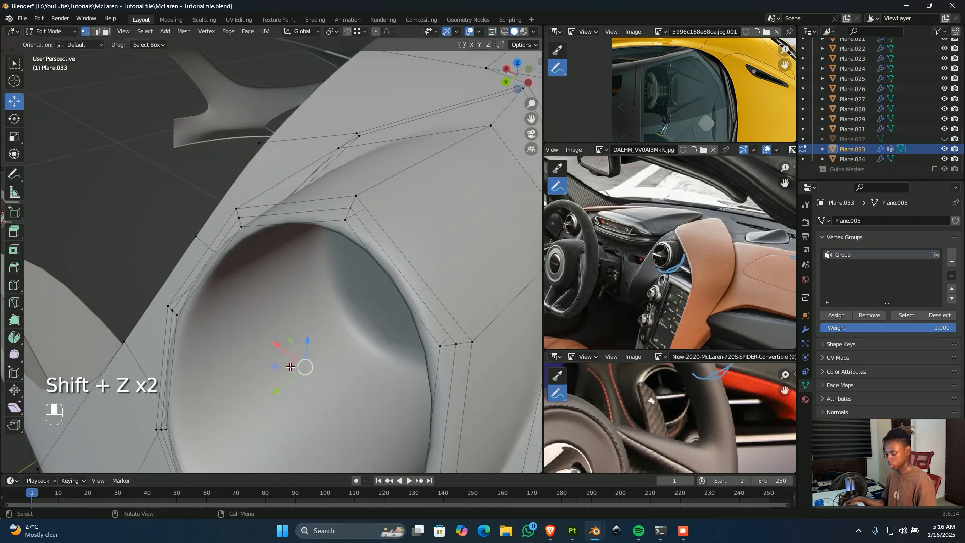
{"action": "key", "text": "x"}
{"action": "left_click", "coordinate": [287, 366]}
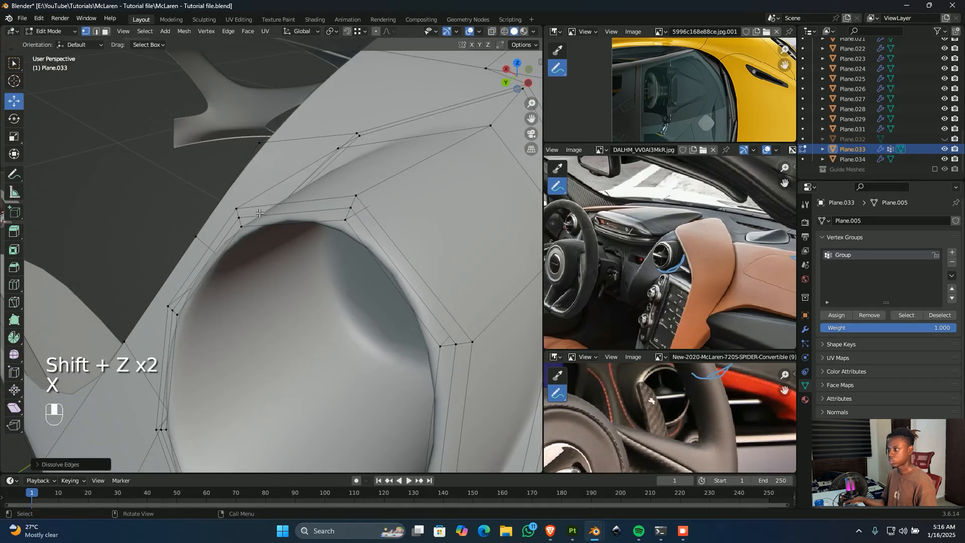
- Move the edge loops around the vent opening's rim slightly back along the Y axis toward the dashboard surface
{"action": "left_click", "coordinate": [271, 215]}
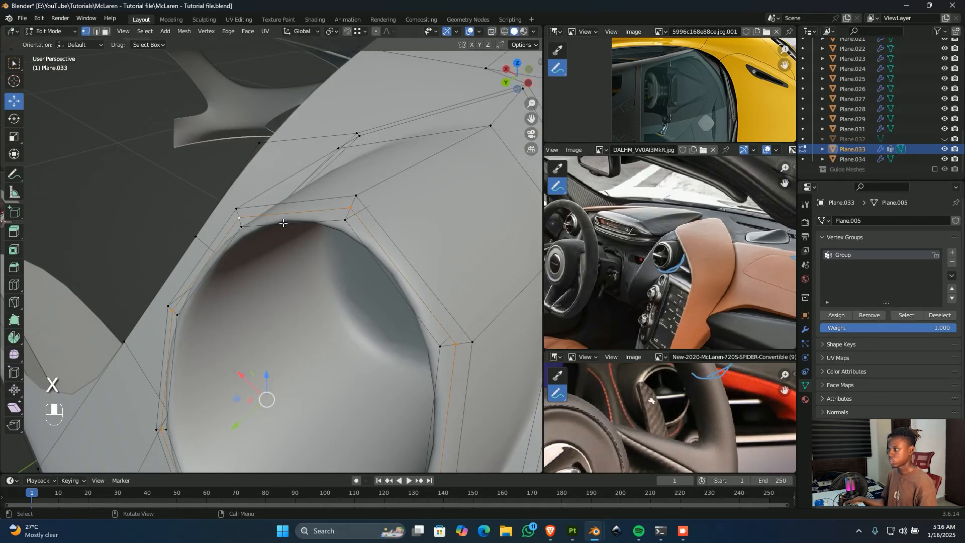
{"action": "key", "text": "ctrl+KP_Add"}
{"action": "scroll", "coordinate": [333, 255], "scroll_direction": "down", "scroll_amount": 3}
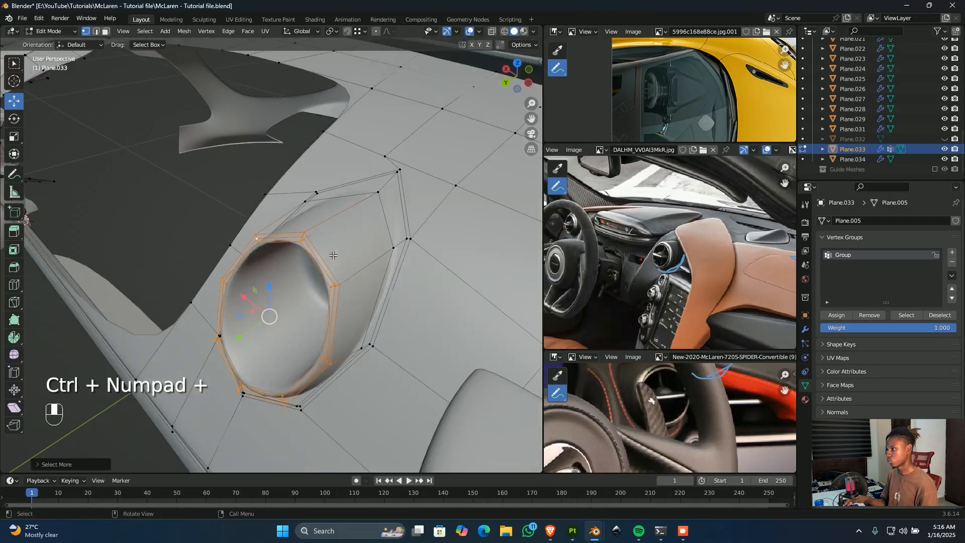
{"action": "middle_click_drag", "start_coordinate": [368, 293], "coordinate": [336, 282], "text": "shift"}
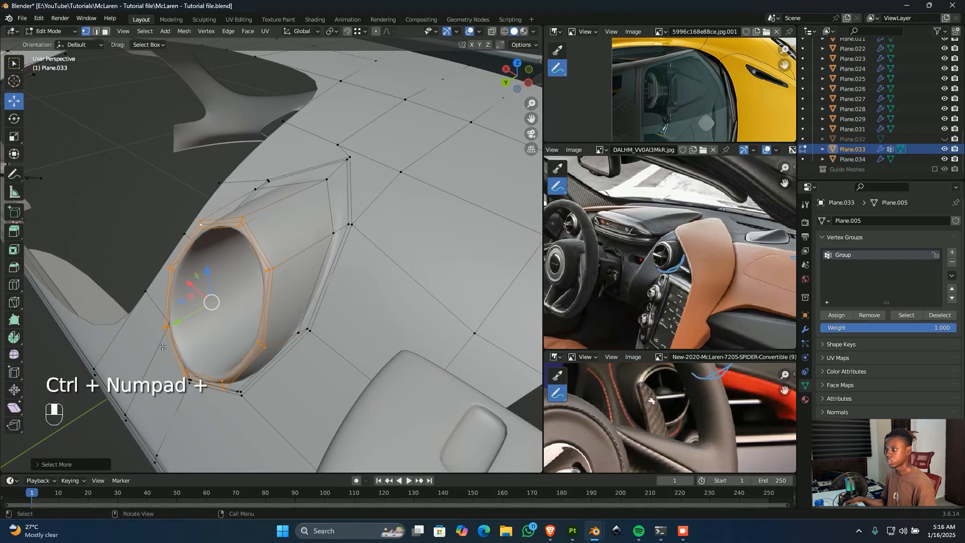
{"action": "left_click_drag", "start_coordinate": [184, 324], "coordinate": [222, 292], "text": "shift"}
{"action": "middle_click_drag", "start_coordinate": [221, 291], "coordinate": [258, 313]}
{"action": "scroll", "coordinate": [254, 307], "scroll_direction": "up", "scroll_amount": 5}
{"action": "middle_click_drag", "start_coordinate": [225, 212], "coordinate": [227, 219], "text": "shift"}
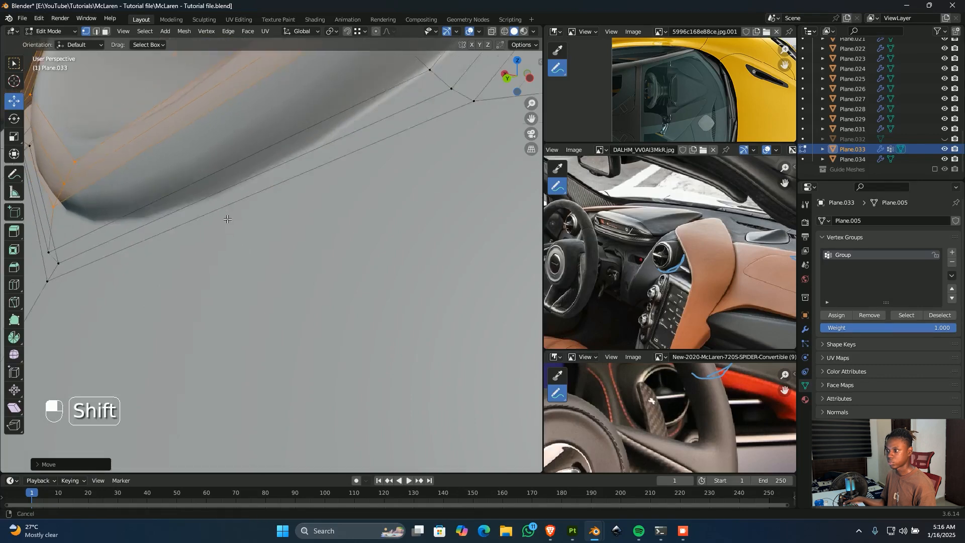
- Move the lower vertices of the vent housing's inner base loop slightly up toward the rim, keeping X locked
{"action": "scroll", "coordinate": [223, 229], "scroll_direction": "down", "scroll_amount": 3}
{"action": "left_click", "coordinate": [222, 256], "text": "alt"}
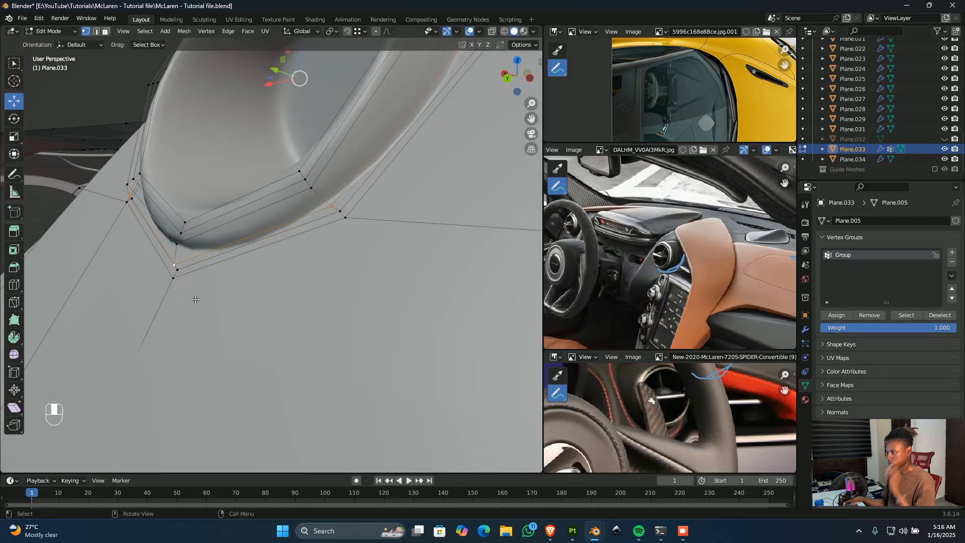
{"action": "scroll", "coordinate": [347, 263], "scroll_direction": "down", "scroll_amount": 3}
{"action": "scroll", "coordinate": [348, 247], "scroll_direction": "down", "scroll_amount": 2}
{"action": "scroll", "coordinate": [333, 239], "scroll_direction": "up", "scroll_amount": 2}
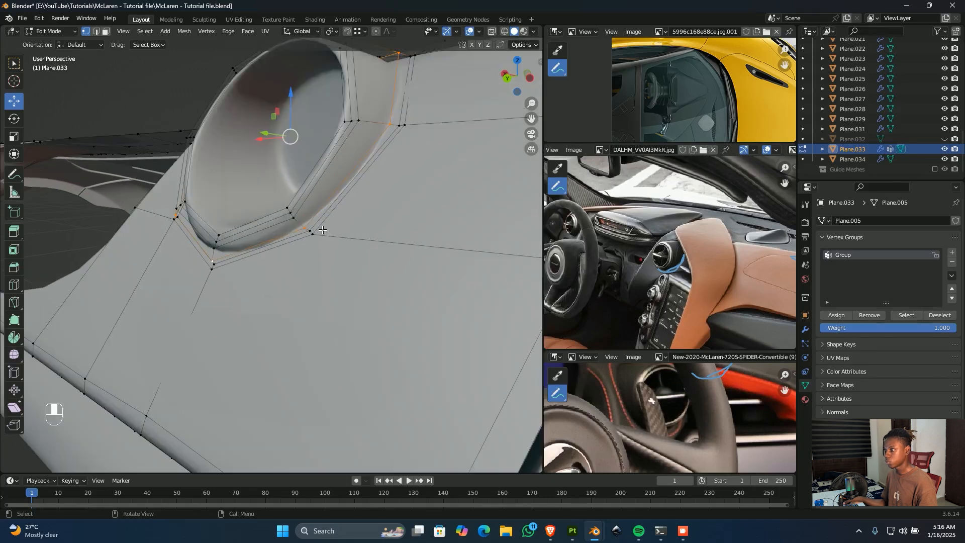
{"action": "key", "text": "shift+z"}
{"action": "middle_click_drag", "start_coordinate": [409, 133], "coordinate": [415, 207], "text": "shift"}
{"action": "left_click_drag", "start_coordinate": [440, 92], "coordinate": [117, 269], "text": "ctrl"}
{"action": "key", "text": "shift+z"}
{"action": "mouse_move", "coordinate": [253, 329]}
{"action": "middle_mouse_down", "text": "shift"}
{"action": "mouse_move", "coordinate": [186, 352]}
{"action": "mouse_move", "coordinate": [151, 269]}
{"action": "middle_mouse_up", "text": "shift"}
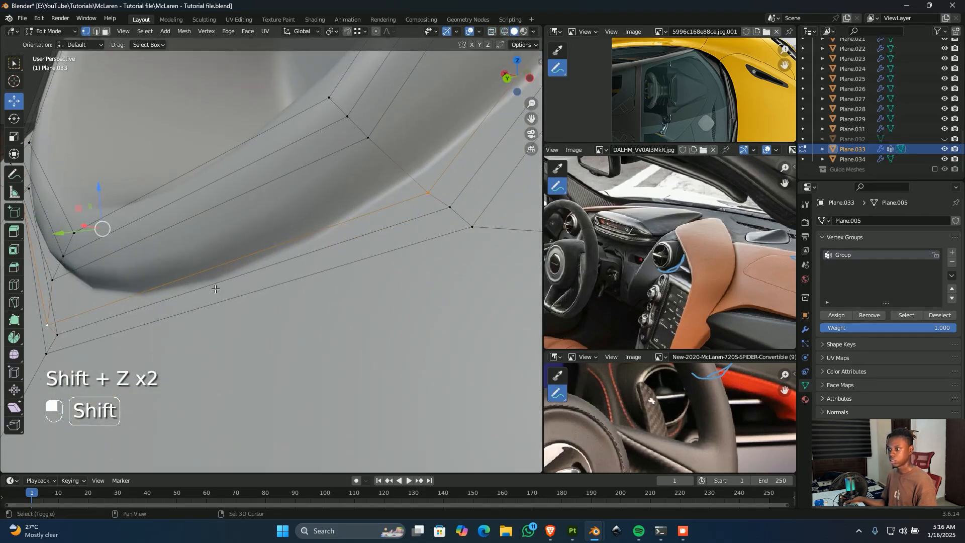
{"action": "key", "text": "g"}
{"action": "key", "text": "shift+x"}
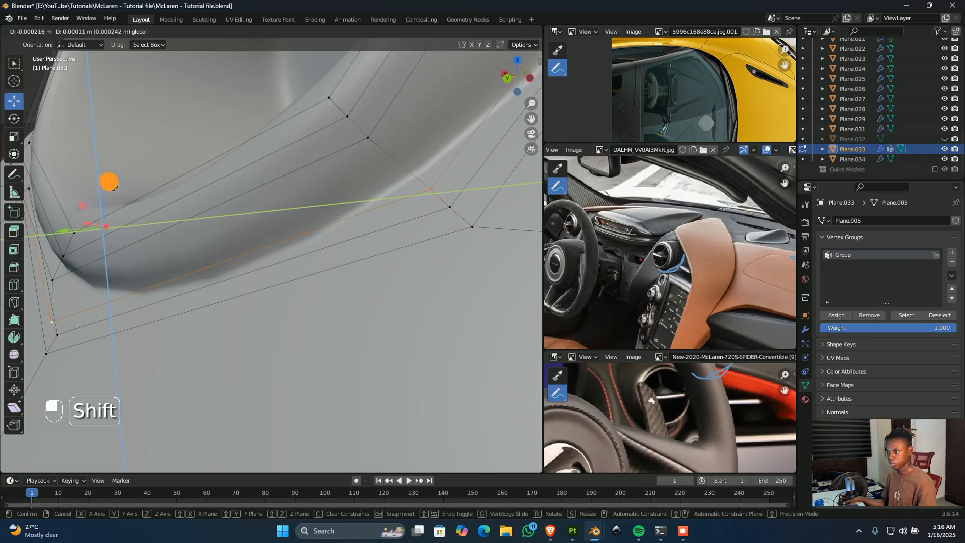
{"action": "left_click_drag", "start_coordinate": [169, 137], "coordinate": [167, 115]}
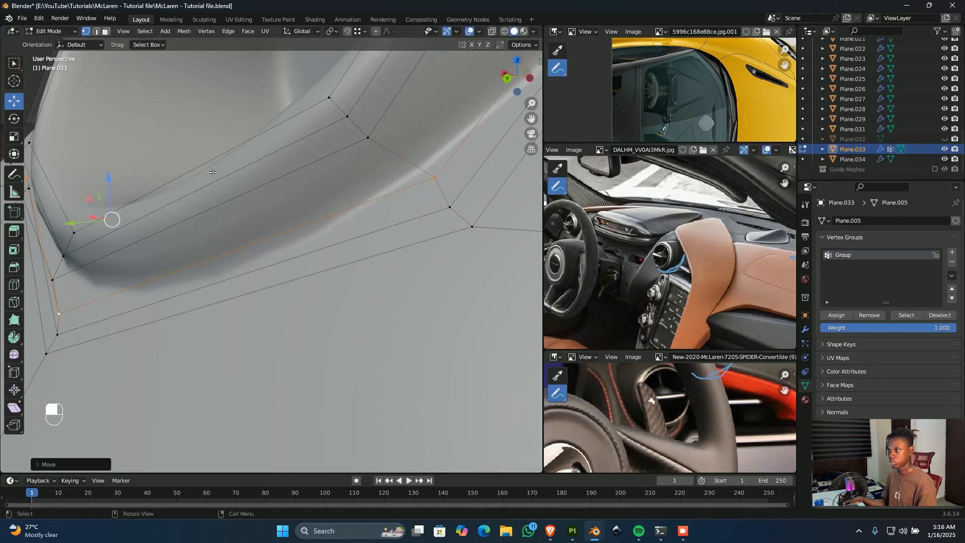
- Examine the smoothed vent housing's rim and base in Object Mode, and return to Edit Mode
{"action": "key", "text": "Tab"}
{"action": "scroll", "coordinate": [347, 258], "scroll_direction": "down", "scroll_amount": 8}
{"action": "middle_click_drag", "start_coordinate": [348, 258], "coordinate": [395, 257]}
{"action": "middle_click_drag", "start_coordinate": [279, 283], "coordinate": [10, 312], "text": "shift"}
{"action": "middle_click_drag", "start_coordinate": [332, 300], "coordinate": [229, 291], "text": "shift"}
{"action": "scroll", "coordinate": [282, 262], "scroll_direction": "up", "scroll_amount": 3}
{"action": "middle_click_drag", "start_coordinate": [370, 238], "coordinate": [335, 265], "text": "shift"}
{"action": "key", "text": "Tab"}
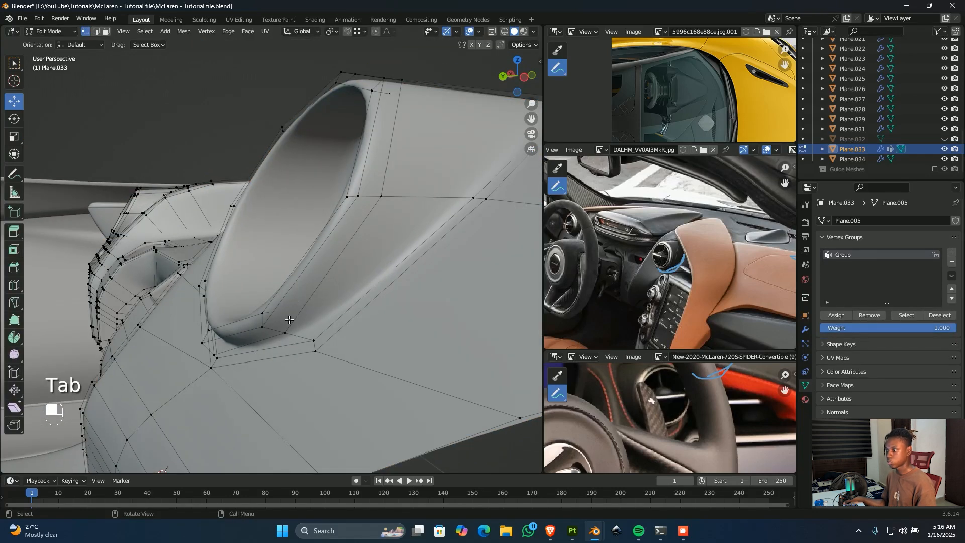
- Dissolve another supporting edge loop just inside the rim of the vent opening
{"action": "middle_click_drag", "start_coordinate": [293, 317], "coordinate": [269, 271]}
{"action": "left_click", "coordinate": [275, 287]}
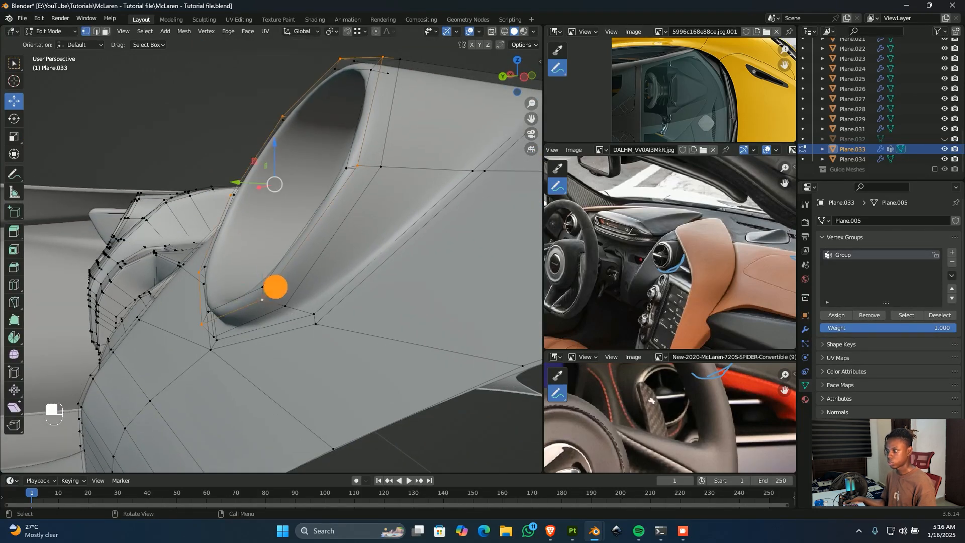
{"action": "left_click", "coordinate": [246, 291], "text": "shift"}
{"action": "key", "text": "shift+z"}
{"action": "middle_click_drag", "start_coordinate": [250, 296], "coordinate": [262, 313]}
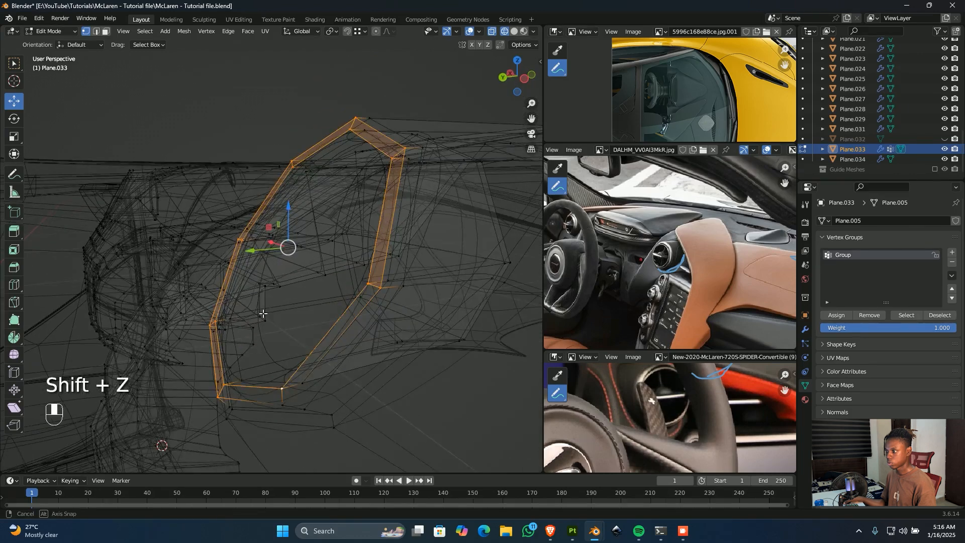
{"action": "left_click", "coordinate": [242, 355]}
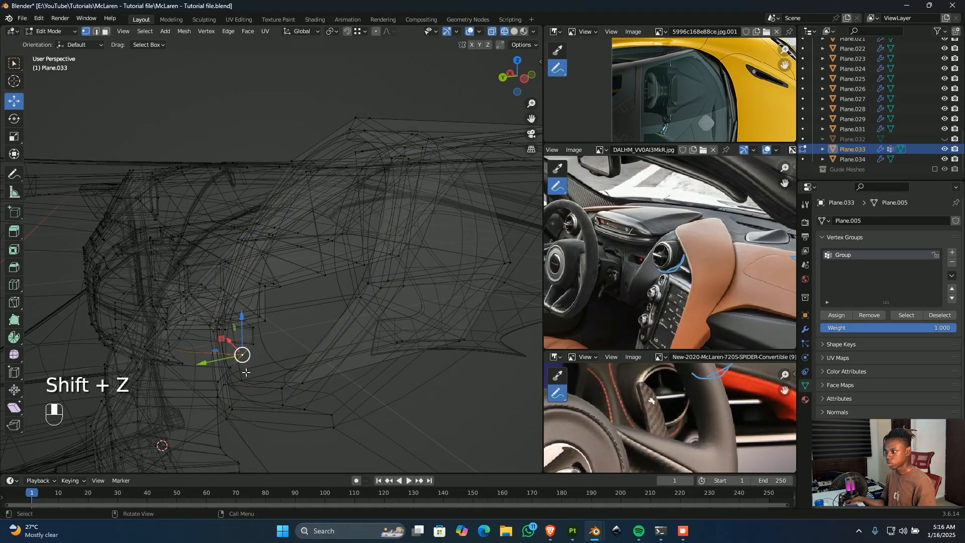
{"action": "left_click", "coordinate": [245, 374], "text": "alt"}
{"action": "key", "text": "x"}
{"action": "left_click", "coordinate": [243, 377]}
{"action": "key", "text": "shift+z"}
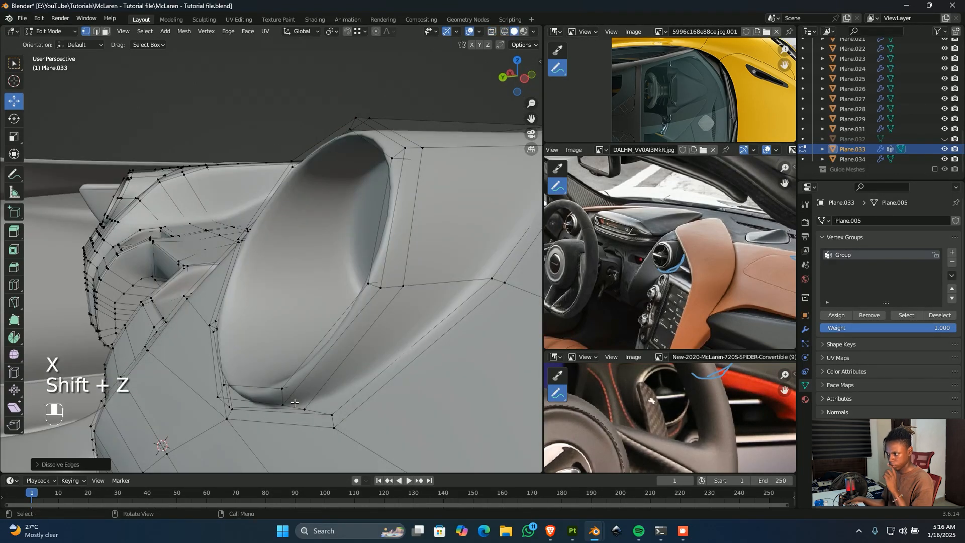
- Move the two remaining edge loops at the vent opening's rim further back along the Y axis
{"action": "double_click", "coordinate": [291, 377]}
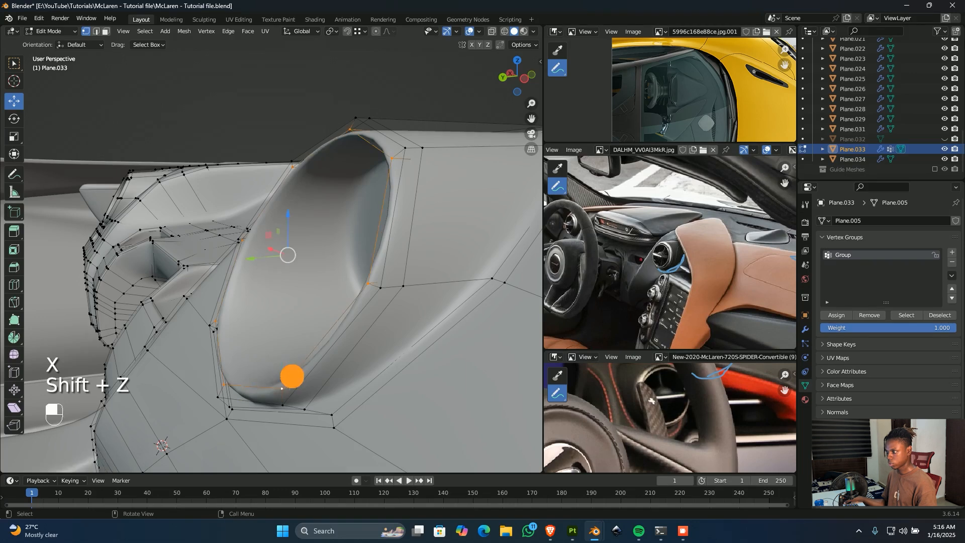
{"action": "double_click", "coordinate": [299, 385], "text": "shift"}
{"action": "middle_click_drag", "start_coordinate": [295, 296], "coordinate": [248, 258]}
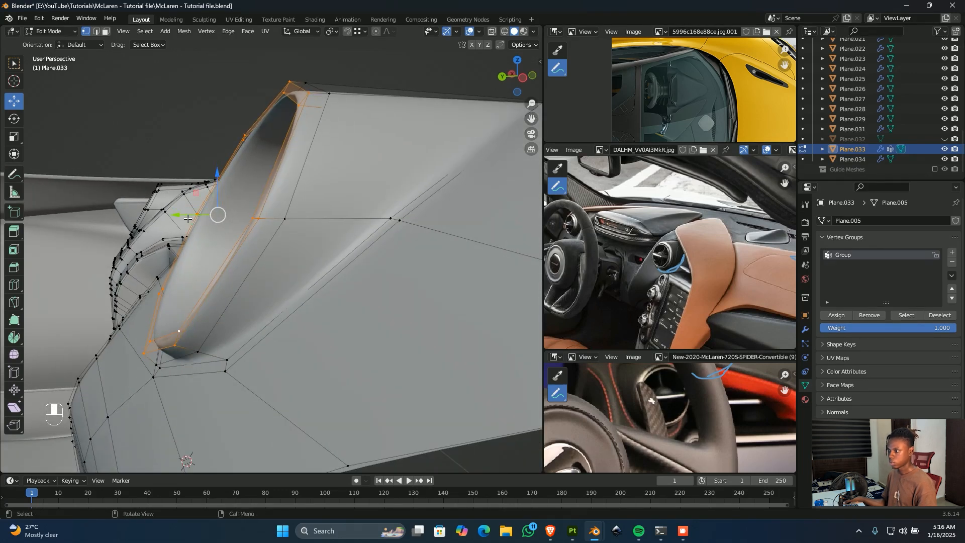
{"action": "left_click_drag", "start_coordinate": [188, 218], "coordinate": [260, 244], "text": "shift"}
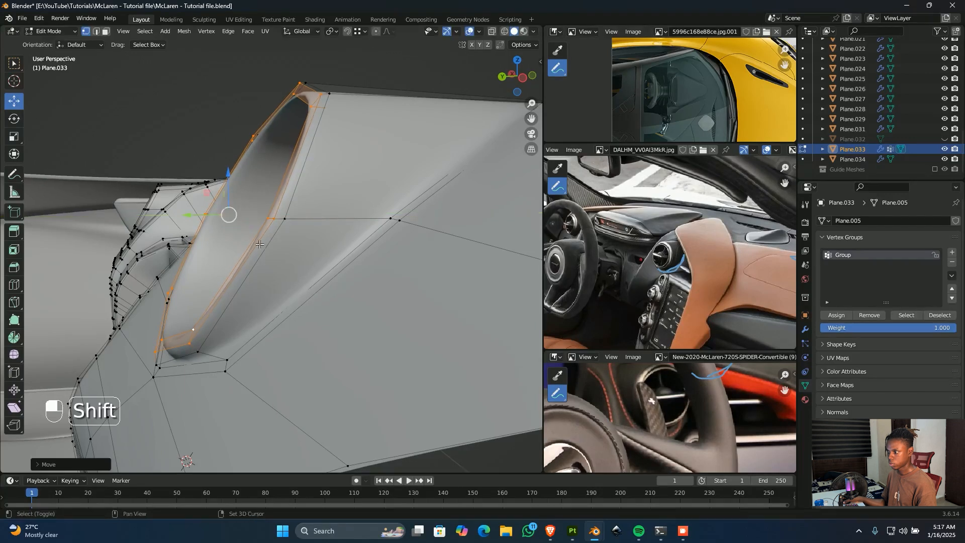
- Slide the supporting edge loop just behind the vent opening's rim further along the housing toward its base, with even spacing and flipped
{"action": "double_click", "coordinate": [253, 266]}
{"action": "key", "text": "g"}
{"action": "key", "text": "g"}
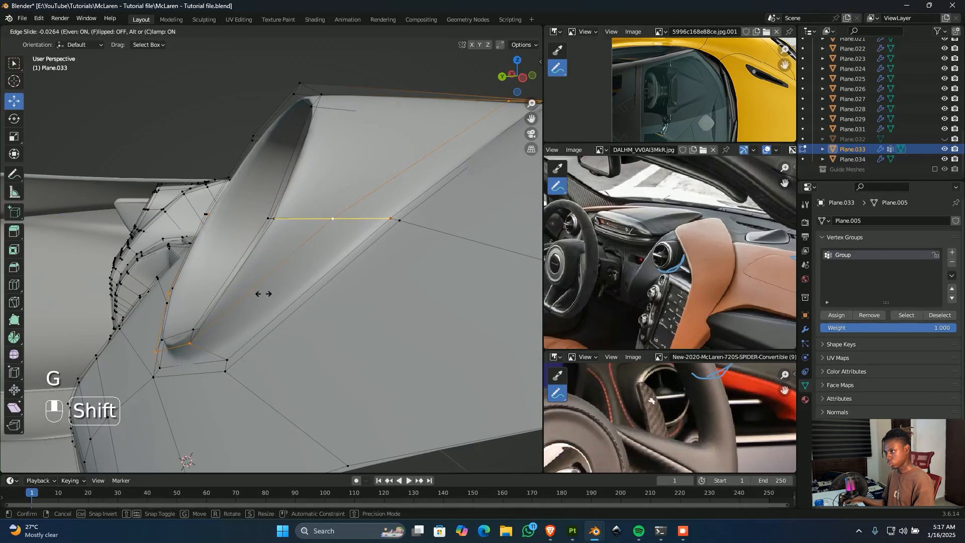
{"action": "key", "text": "f"}
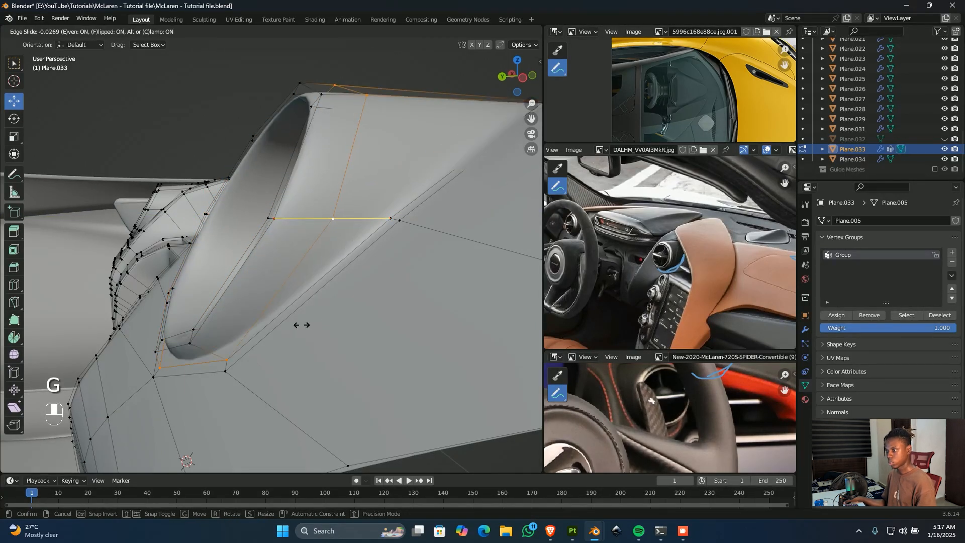
{"action": "key", "text": "shift"}
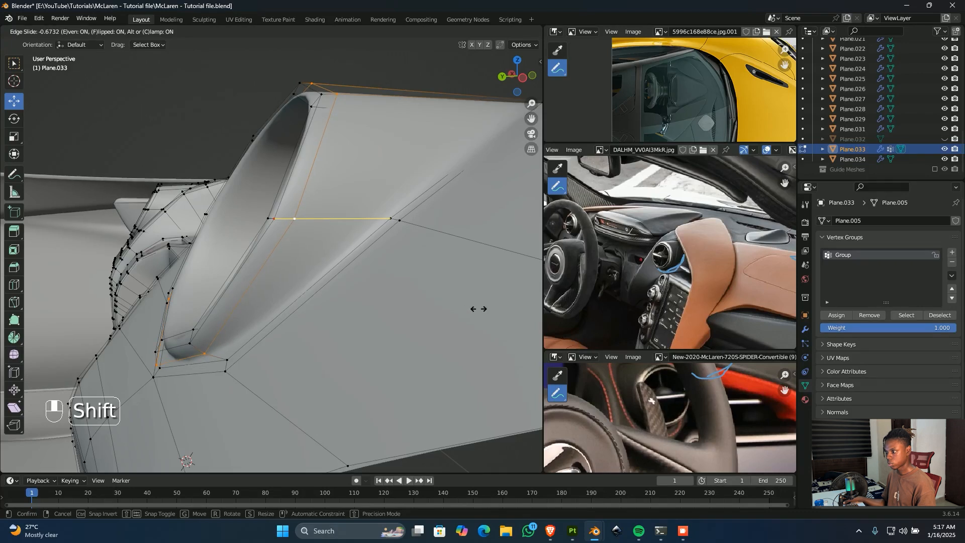
{"action": "left_click", "coordinate": [485, 309]}
- Deselect the lower part of that edge loop and slide its upper vertices further from the rim toward the base
{"action": "key", "text": "shift+z"}
{"action": "left_click_drag", "start_coordinate": [301, 270], "coordinate": [3, 447], "text": "ctrl"}
{"action": "key", "text": "shift+z"}
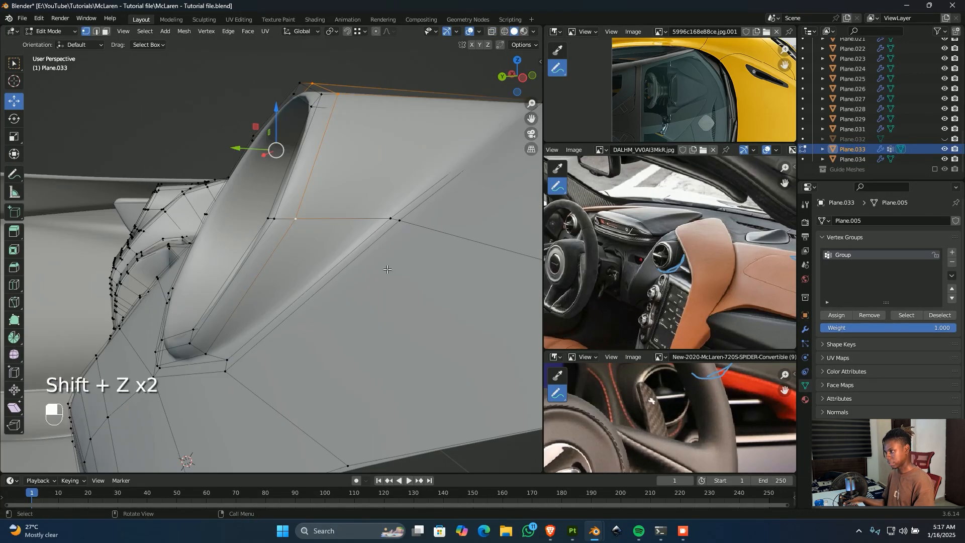
{"action": "key", "text": "g"}
{"action": "key", "text": "g"}
{"action": "left_click", "coordinate": [424, 265]}
- Keep only the uppermost vertices of the loop selected and slide them further back toward the housing's base
{"action": "key", "text": "shift+z"}
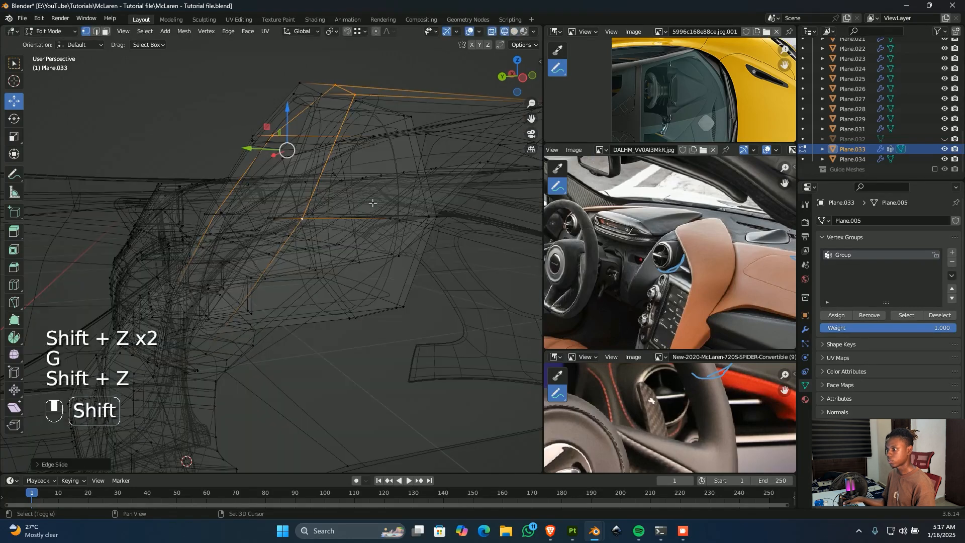
{"action": "mouse_move", "coordinate": [367, 173]}
{"action": "left_mouse_down", "text": "ctrl"}
{"action": "mouse_move", "coordinate": [255, 276]}
{"action": "mouse_move", "coordinate": [218, 287]}
{"action": "left_mouse_up", "text": "ctrl"}
{"action": "mouse_move", "coordinate": [325, 252]}
{"action": "middle_mouse_down", "text": "shift"}
{"action": "mouse_move", "coordinate": [318, 306]}
{"action": "mouse_move", "coordinate": [347, 433]}
{"action": "middle_mouse_up", "text": "shift"}
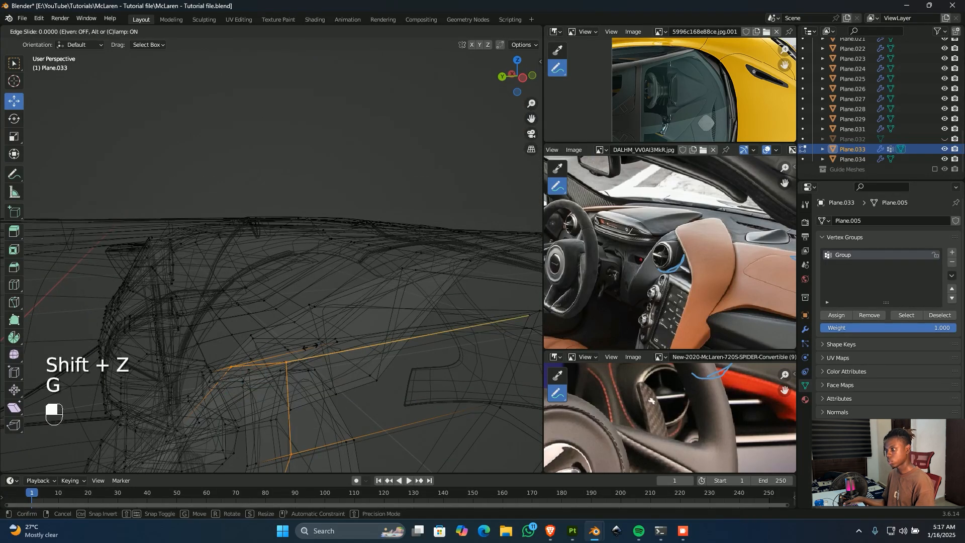
{"action": "key", "text": "g"}
{"action": "key", "text": "g"}
{"action": "left_click", "coordinate": [445, 341]}
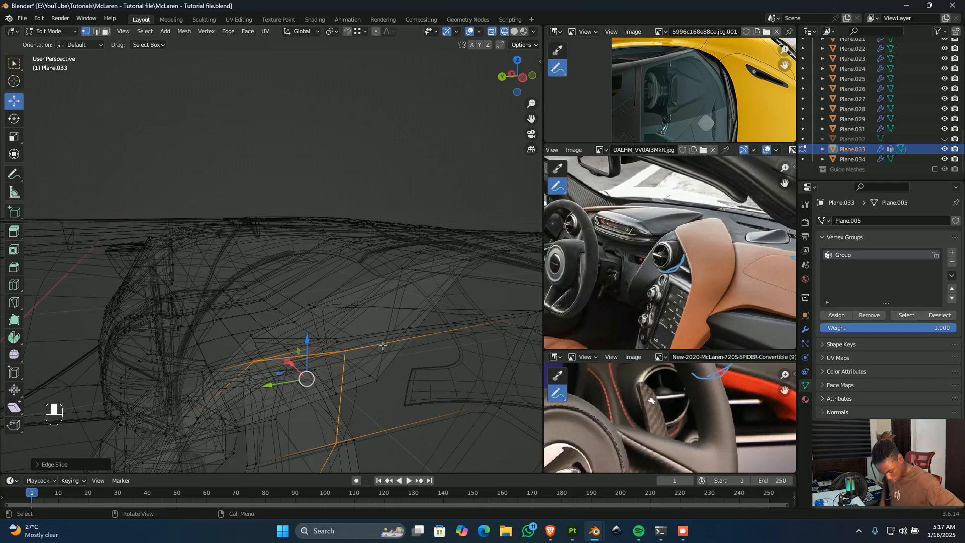
{"action": "scroll", "coordinate": [383, 346], "scroll_direction": "down", "scroll_amount": 2}
{"action": "key", "text": "shift+z"}
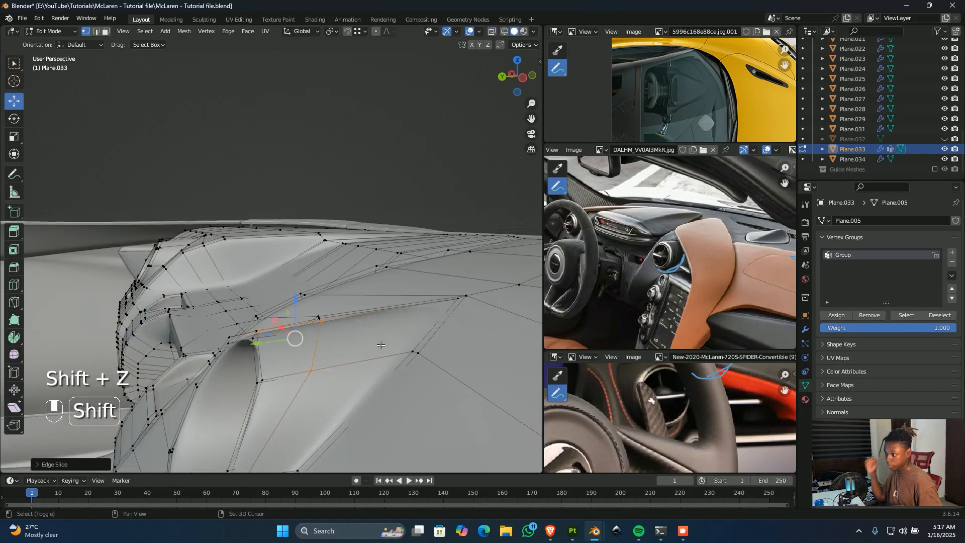
- Check the smoothed housing in Object Mode, and add an edge loop between the two loops at the vent opening's rim
{"action": "scroll", "coordinate": [397, 319], "scroll_direction": "down", "scroll_amount": 5}
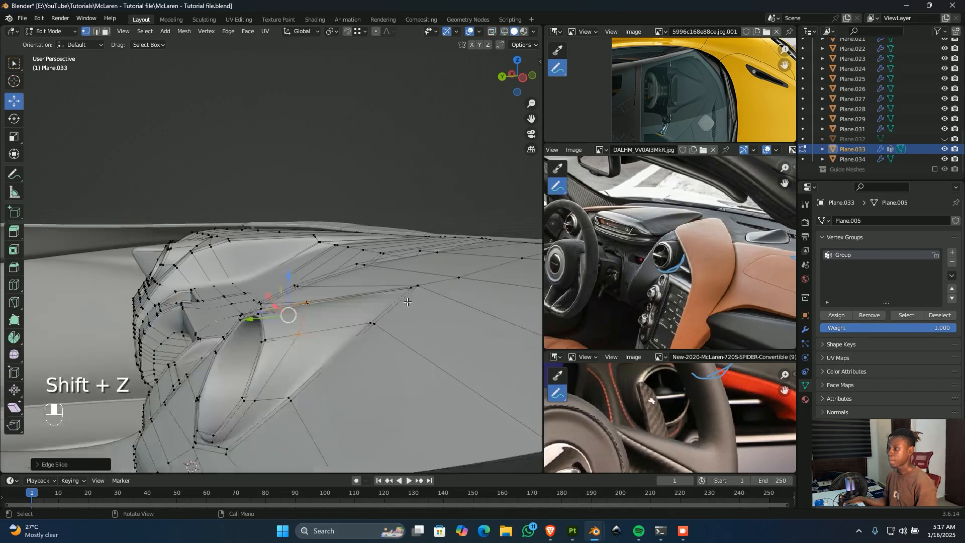
{"action": "key", "text": "Tab"}
{"action": "middle_click_drag", "start_coordinate": [342, 296], "coordinate": [322, 275]}
{"action": "scroll", "coordinate": [427, 325], "scroll_direction": "up", "scroll_amount": 3}
{"action": "key", "text": "Tab"}
{"action": "key", "text": "ctrl+r"}
{"action": "left_click", "coordinate": [297, 232]}
{"action": "left_click", "coordinate": [301, 238]}
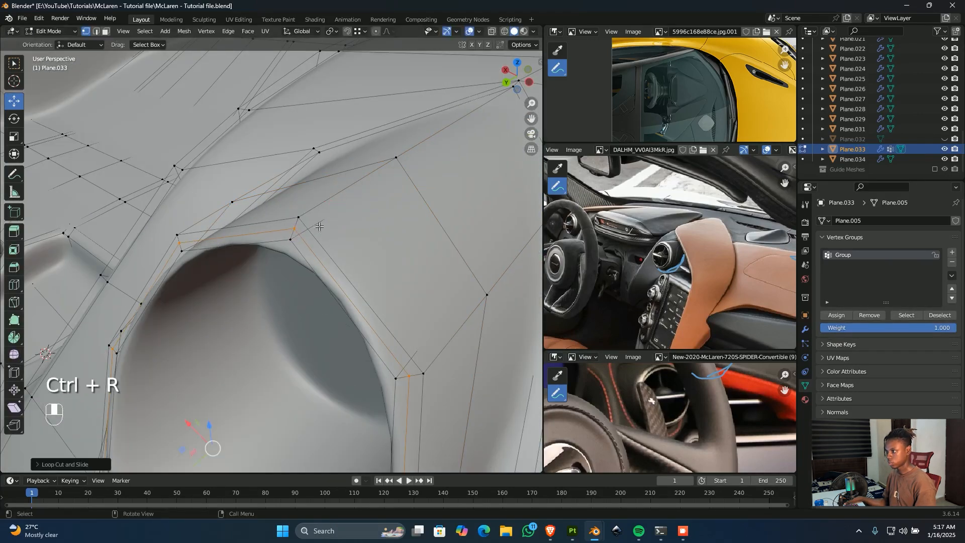
- Select the upper vertices of the loop midway along the vent housing and edge-slide them along the housing
{"action": "scroll", "coordinate": [346, 251], "scroll_direction": "down", "scroll_amount": 4}
{"action": "middle_click_drag", "start_coordinate": [377, 257], "coordinate": [340, 245]}
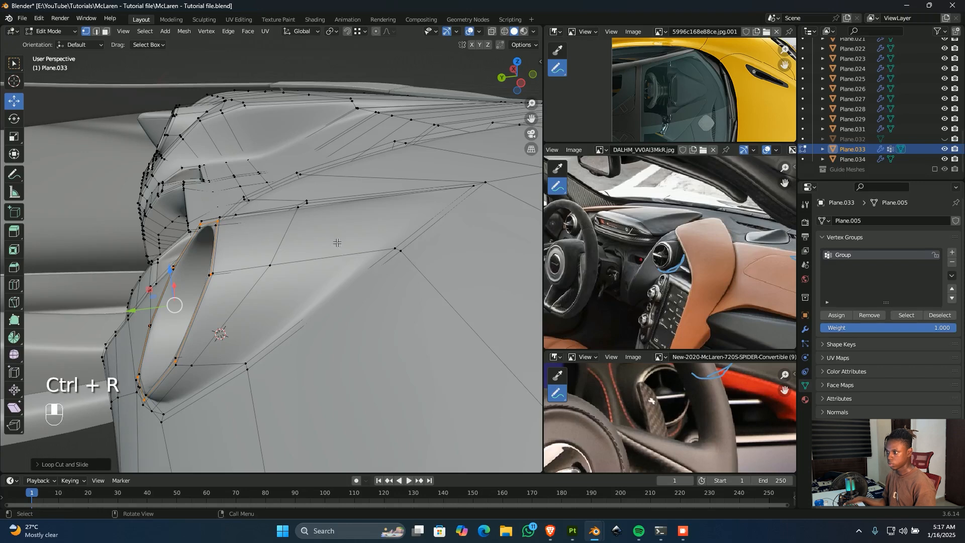
{"action": "key", "text": "Tab"}
{"action": "key", "text": "Tab"}
{"action": "left_click", "coordinate": [273, 267]}
{"action": "middle_click_drag", "start_coordinate": [273, 266], "coordinate": [330, 294]}
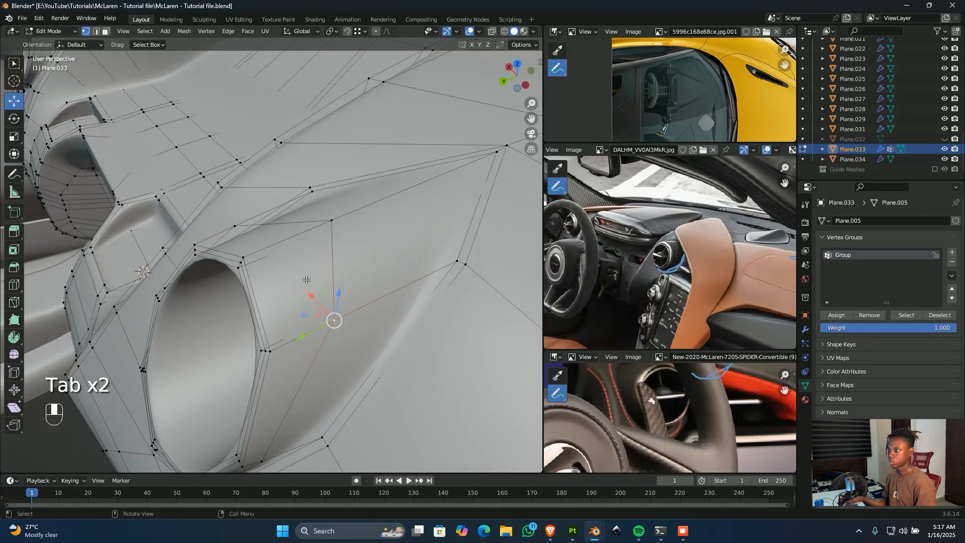
{"action": "left_click", "coordinate": [255, 223], "text": "ctrl"}
{"action": "middle_click_drag", "start_coordinate": [400, 299], "coordinate": [381, 263]}
{"action": "key", "text": "g"}
{"action": "key", "text": "g"}
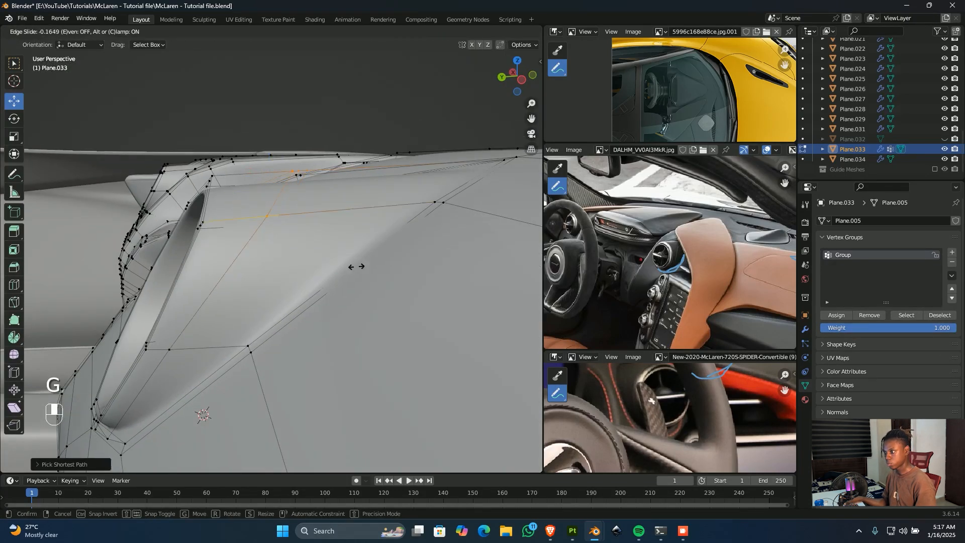
{"action": "key", "text": "shift"}
{"action": "left_click", "coordinate": [51, 352]}
- Examine the smoothed dashboard panel and its vent housings in Object Mode, in perspective and from above
{"action": "key", "text": "Tab"}
{"action": "scroll", "coordinate": [239, 264], "scroll_direction": "down", "scroll_amount": 3}
{"action": "middle_click_drag", "start_coordinate": [239, 264], "coordinate": [462, 325]}
{"action": "scroll", "coordinate": [339, 289], "scroll_direction": "down", "scroll_amount": 2}
{"action": "scroll", "coordinate": [309, 291], "scroll_direction": "up", "scroll_amount": 2}
{"action": "key", "text": "KP_1"}
{"action": "middle_click_drag", "start_coordinate": [388, 319], "coordinate": [369, 310]}
{"action": "key", "text": "KP_7"}
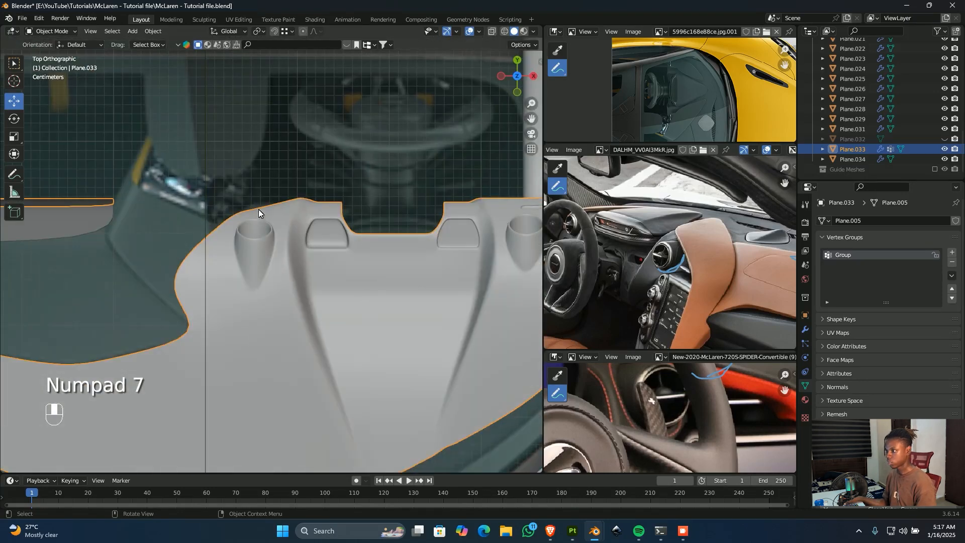
{"action": "scroll", "coordinate": [247, 198], "scroll_direction": "up", "scroll_amount": 1}
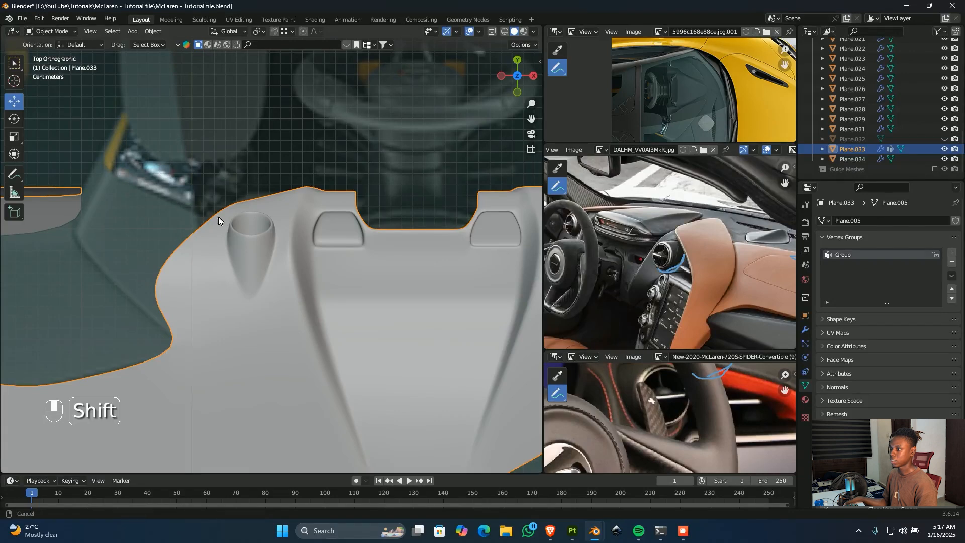
{"action": "middle_click_drag", "start_coordinate": [218, 216], "coordinate": [456, 230], "text": "shift"}
{"action": "mouse_move", "coordinate": [328, 303]}
{"action": "middle_mouse_down", "text": "shift"}
{"action": "mouse_move", "coordinate": [394, 362]}
{"action": "mouse_move", "coordinate": [294, 344]}
{"action": "mouse_move", "coordinate": [211, 297]}
{"action": "mouse_move", "coordinate": [274, 319]}
{"action": "middle_mouse_up", "text": "shift"}
- In the wireframe top view, trace the dashboard cutout between the two vents from the reference image with a freehand annotation
{"action": "key", "text": "KP_7"}
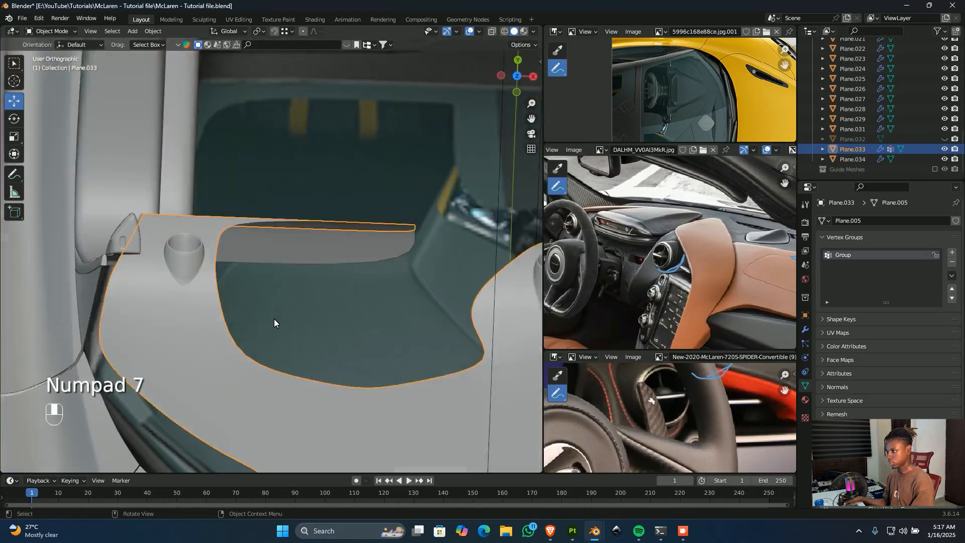
{"action": "key", "text": "shift+z"}
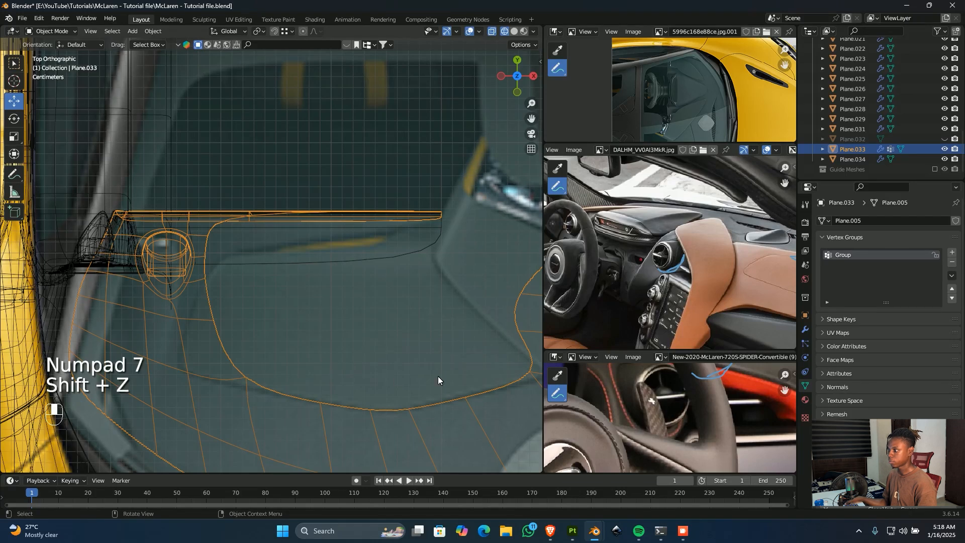
{"action": "middle_click_drag", "start_coordinate": [508, 388], "coordinate": [457, 312], "text": "shift"}
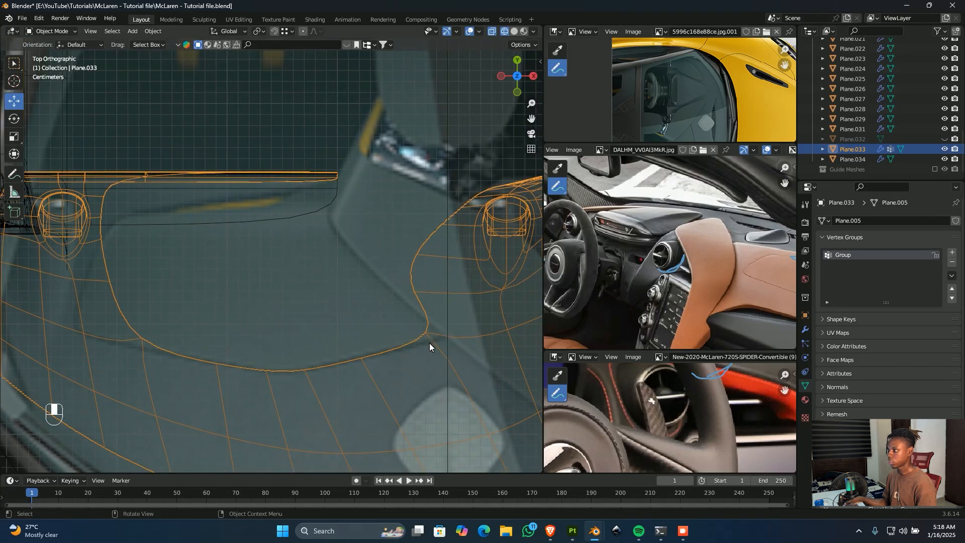
{"action": "left_click", "coordinate": [14, 175]}
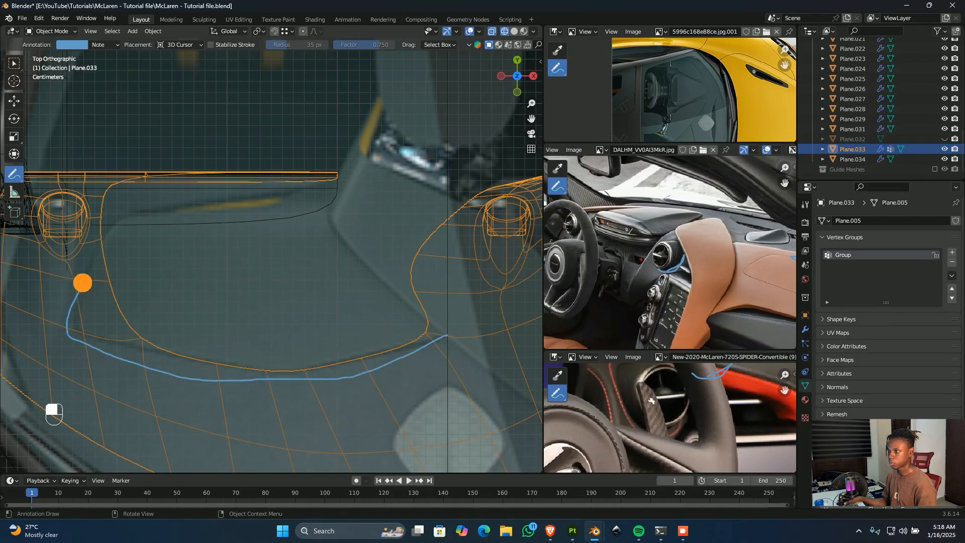
{"action": "left_click_drag", "start_coordinate": [133, 209], "coordinate": [249, 191]}
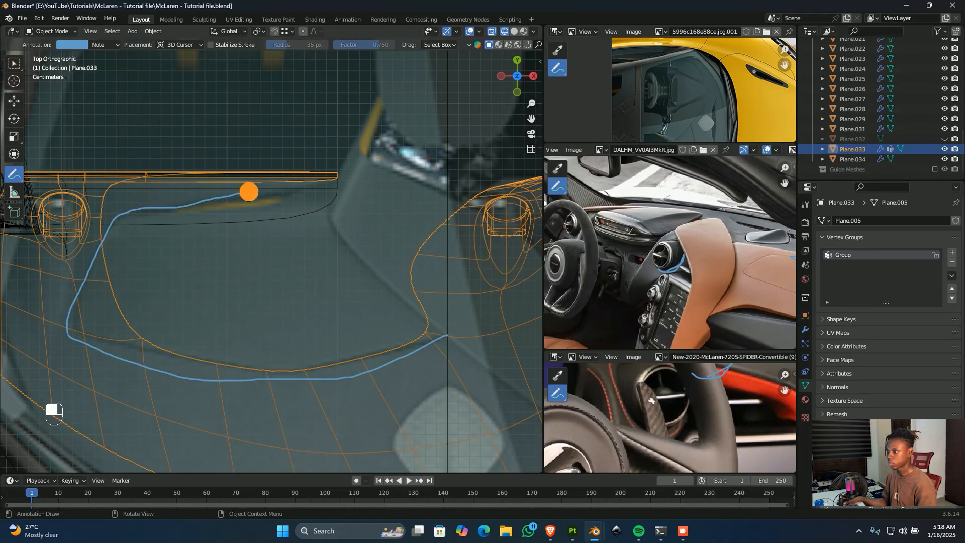
- Compare the annotated outline with the dashboard mesh from above and in perspective, in wireframe and solid shading
{"action": "middle_click_drag", "start_coordinate": [294, 222], "coordinate": [308, 291]}
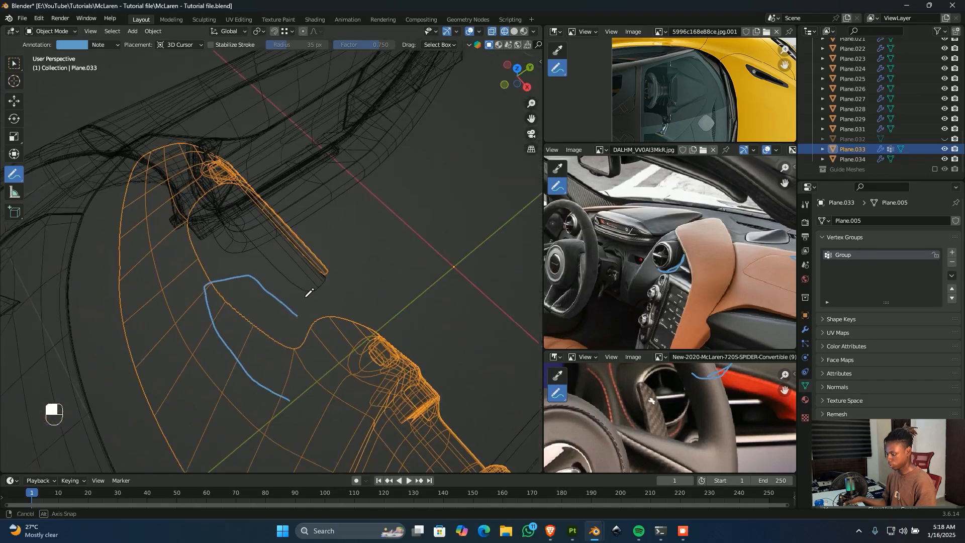
{"action": "key", "text": "KP_7"}
{"action": "scroll", "coordinate": [307, 304], "scroll_direction": "up", "scroll_amount": 2}
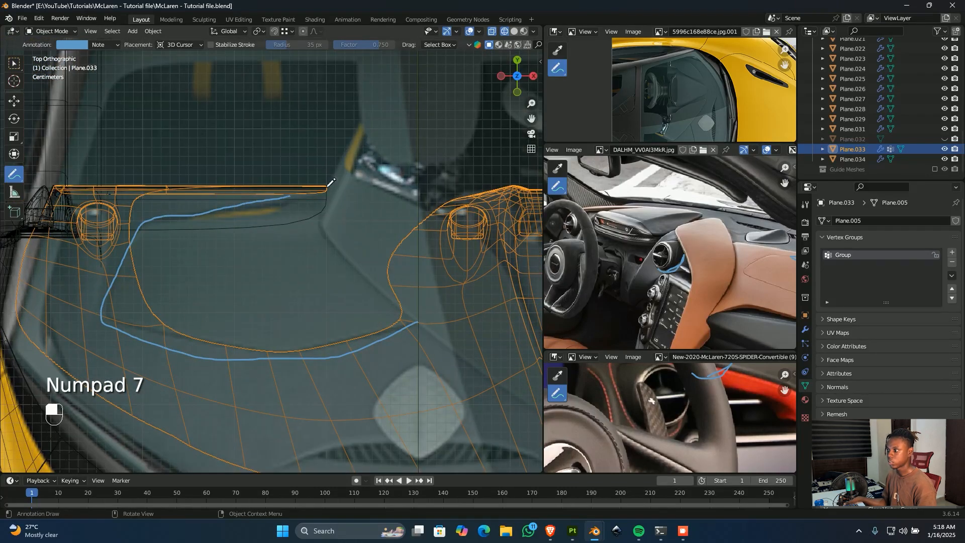
{"action": "mouse_move", "coordinate": [309, 201]}
{"action": "middle_mouse_down"}
{"action": "mouse_move", "coordinate": [357, 276]}
{"action": "mouse_move", "coordinate": [200, 241]}
{"action": "mouse_move", "coordinate": [312, 271]}
{"action": "mouse_move", "coordinate": [340, 311]}
{"action": "mouse_move", "coordinate": [458, 344]}
{"action": "middle_mouse_up"}
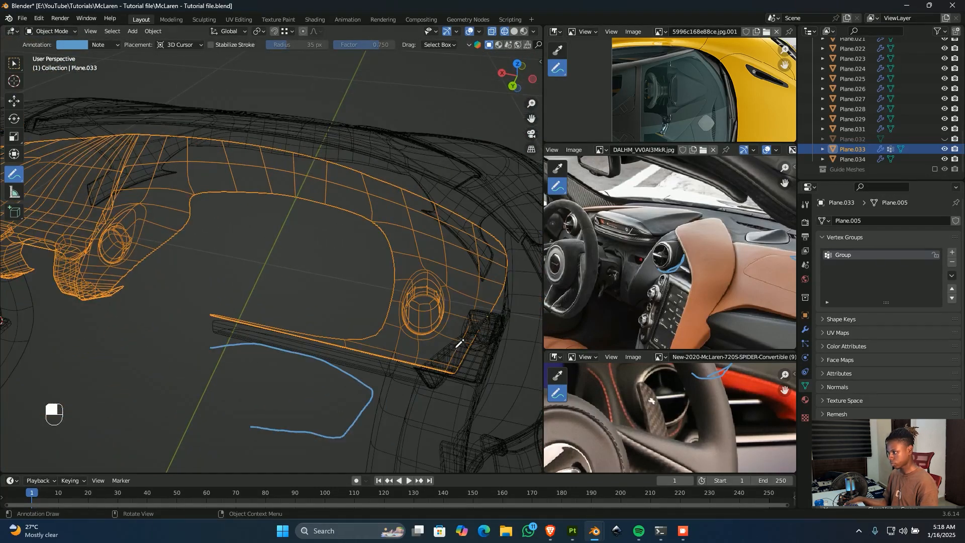
{"action": "left_click", "coordinate": [14, 101]}
{"action": "scroll", "coordinate": [278, 256], "scroll_direction": "up", "scroll_amount": 2}
{"action": "middle_click_drag", "start_coordinate": [279, 256], "coordinate": [264, 235], "text": "shift"}
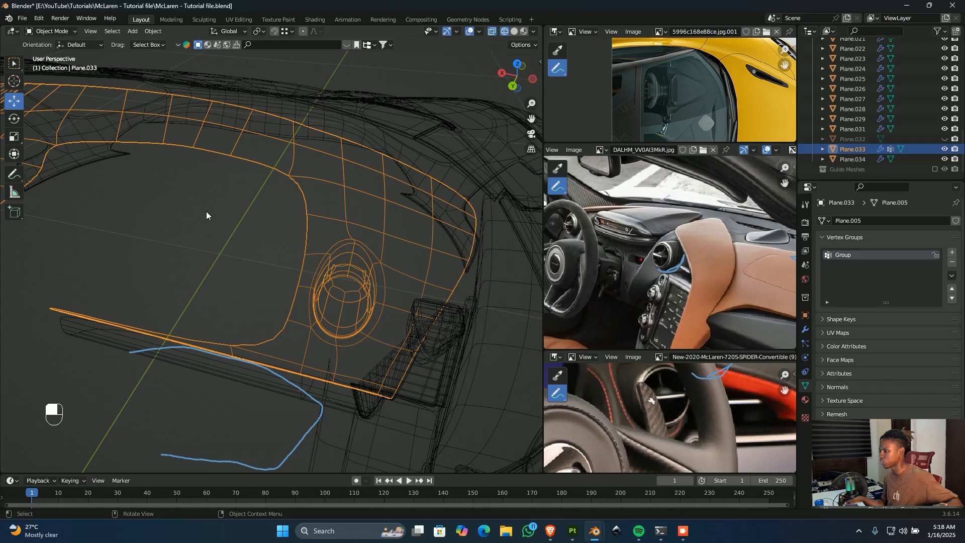
{"action": "mouse_move", "coordinate": [225, 215]}
{"action": "middle_mouse_down"}
{"action": "mouse_move", "coordinate": [298, 235]}
{"action": "mouse_move", "coordinate": [372, 283]}
{"action": "mouse_move", "coordinate": [231, 184]}
{"action": "mouse_move", "coordinate": [255, 212]}
{"action": "mouse_move", "coordinate": [392, 295]}
{"action": "mouse_move", "coordinate": [288, 256]}
{"action": "mouse_move", "coordinate": [342, 300]}
{"action": "mouse_move", "coordinate": [369, 242]}
{"action": "middle_mouse_up"}
{"action": "key", "text": "shift+z"}
{"action": "middle_click_drag", "start_coordinate": [299, 234], "coordinate": [230, 342]}
- In Edit Mode, examine the cutout's inner edge beside the vent housing and the thin front strip against the traced outline
{"action": "key", "text": "KP_7"}
{"action": "key", "text": "shift+z"}
{"action": "key", "text": "Tab"}
{"action": "scroll", "coordinate": [300, 238], "scroll_direction": "up", "scroll_amount": 3}
{"action": "scroll", "coordinate": [309, 286], "scroll_direction": "up", "scroll_amount": 1}
{"action": "scroll", "coordinate": [295, 258], "scroll_direction": "down", "scroll_amount": 2}
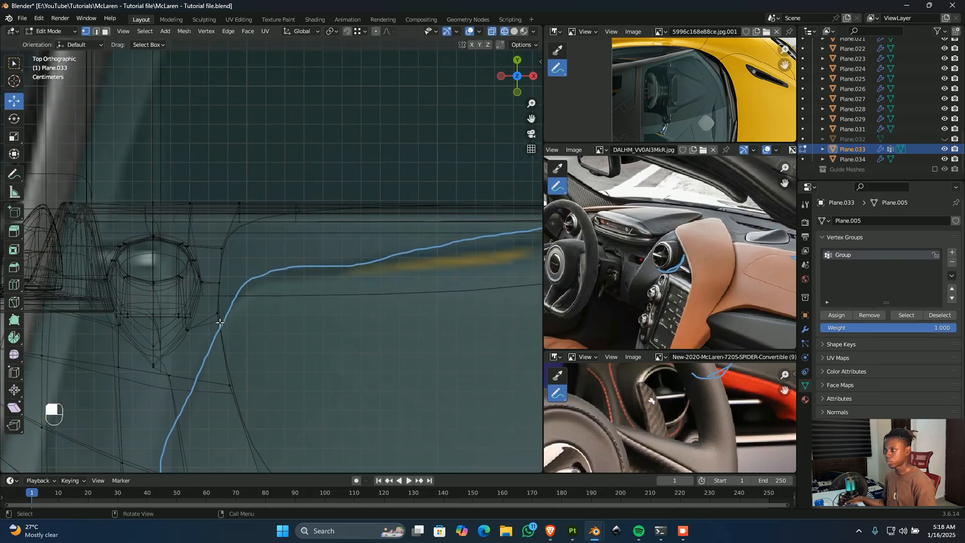
{"action": "scroll", "coordinate": [229, 310], "scroll_direction": "up", "scroll_amount": 1}
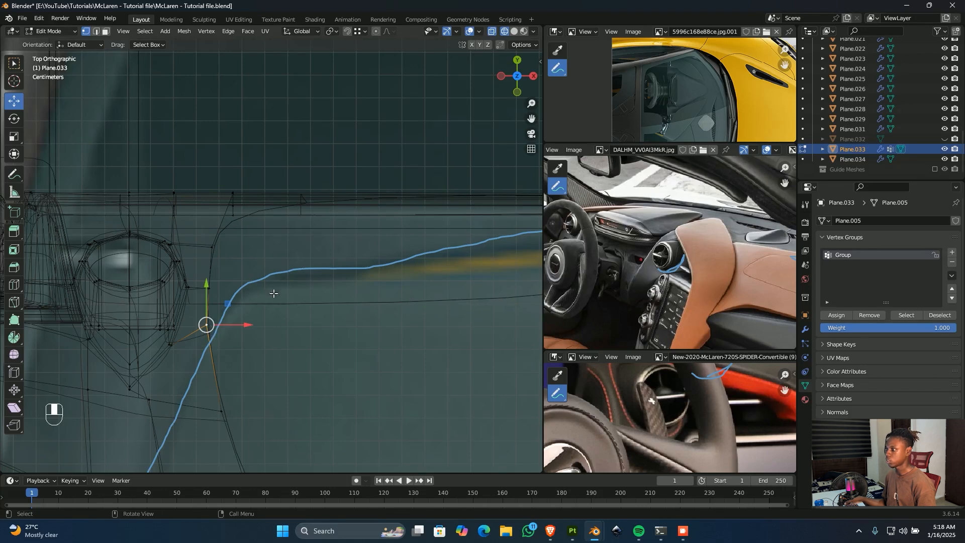
{"action": "mouse_move", "coordinate": [324, 279]}
{"action": "middle_mouse_down", "text": "shift"}
{"action": "mouse_move", "coordinate": [180, 298]}
{"action": "mouse_move", "coordinate": [71, 272]}
{"action": "mouse_move", "coordinate": [173, 241]}
{"action": "mouse_move", "coordinate": [276, 250]}
{"action": "middle_mouse_up", "text": "shift"}
{"action": "key", "text": "shift+z"}
{"action": "mouse_move", "coordinate": [357, 272]}
{"action": "middle_mouse_down"}
{"action": "mouse_move", "coordinate": [330, 213]}
{"action": "mouse_move", "coordinate": [303, 236]}
{"action": "middle_mouse_up"}
{"action": "middle_click_drag", "start_coordinate": [303, 236], "coordinate": [397, 120]}
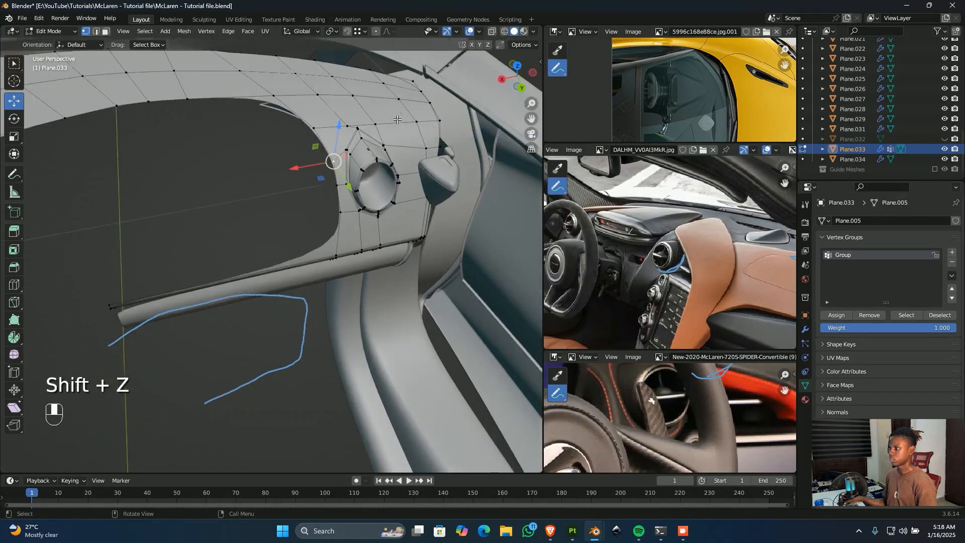
{"action": "middle_click_drag", "start_coordinate": [347, 235], "coordinate": [378, 202]}
{"action": "middle_click_drag", "start_coordinate": [378, 202], "coordinate": [229, 255]}
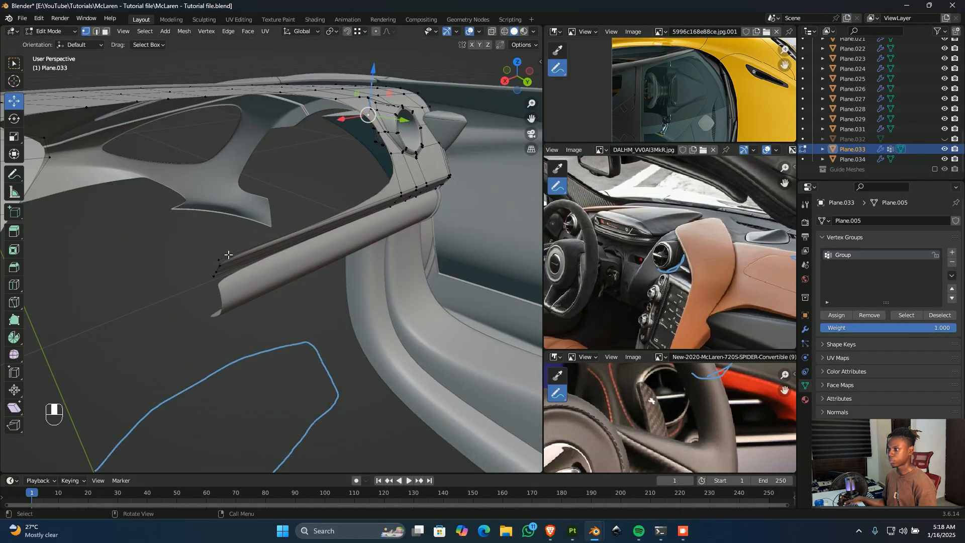
- Extrude a new vertex upward from the free end of the dashboard's thin front strip in the wireframe right view
{"action": "key", "text": "KP_3"}
{"action": "key", "text": "shift+z"}
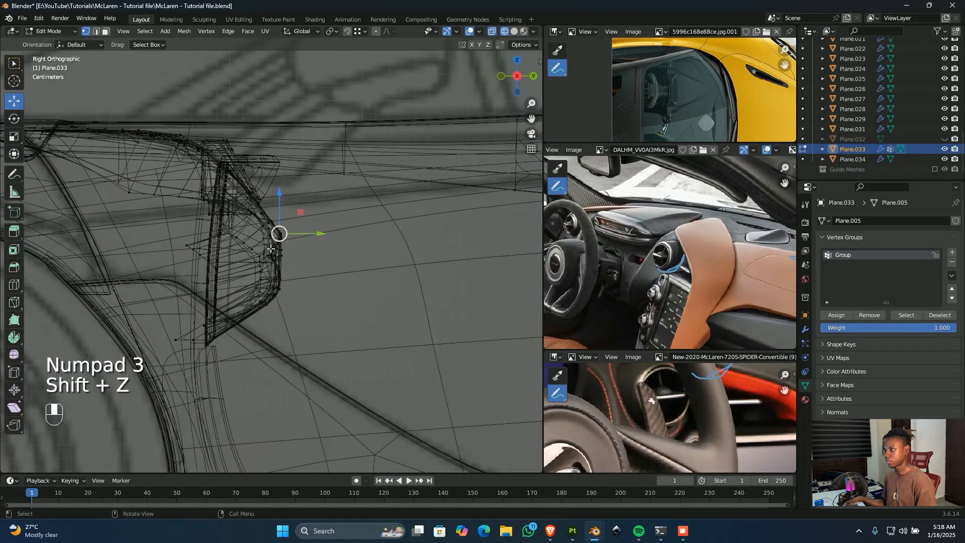
{"action": "middle_click_drag", "start_coordinate": [228, 207], "coordinate": [312, 264], "text": "shift"}
{"action": "scroll", "coordinate": [312, 264], "scroll_direction": "up", "scroll_amount": 4}
{"action": "middle_click_drag", "start_coordinate": [453, 289], "coordinate": [289, 235], "text": "shift"}
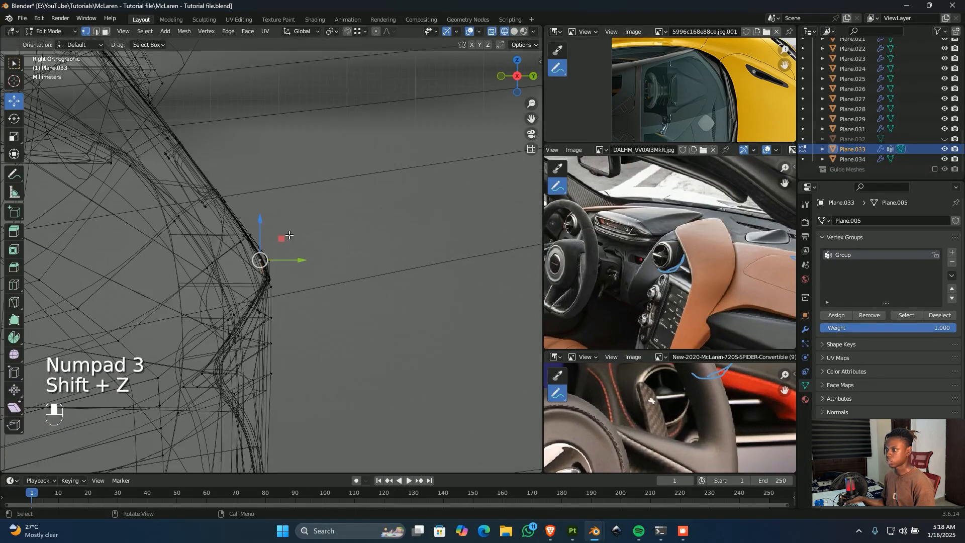
{"action": "middle_click_drag", "start_coordinate": [333, 290], "coordinate": [369, 332], "text": "shift"}
{"action": "key", "text": "e"}
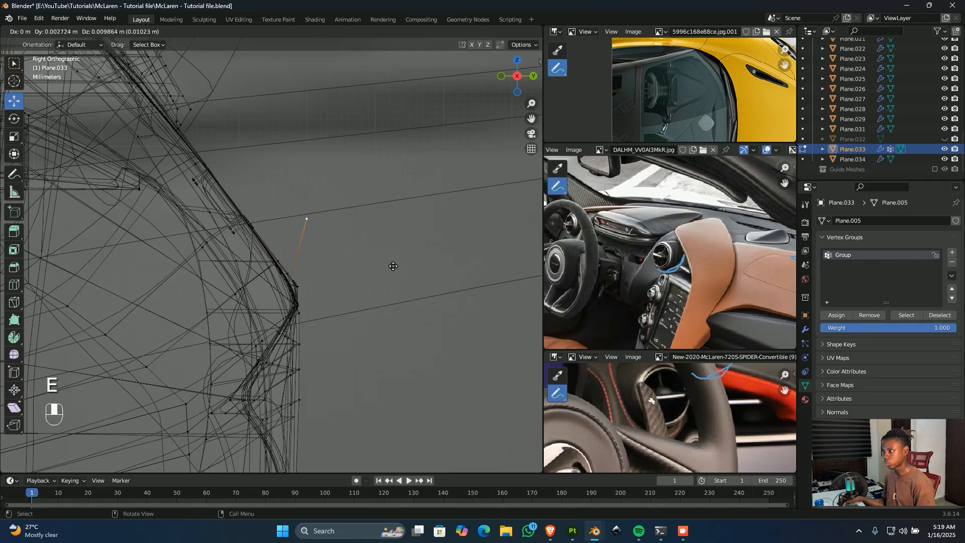
{"action": "left_click", "coordinate": [129, 198]}
{"action": "mouse_move", "coordinate": [193, 276]}
{"action": "middle_mouse_down"}
{"action": "mouse_move", "coordinate": [352, 260]}
{"action": "mouse_move", "coordinate": [173, 256]}
{"action": "mouse_move", "coordinate": [243, 290]}
{"action": "mouse_move", "coordinate": [211, 281]}
{"action": "mouse_move", "coordinate": [151, 301]}
{"action": "mouse_move", "coordinate": [262, 281]}
{"action": "mouse_move", "coordinate": [278, 292]}
{"action": "middle_mouse_up"}
- Slide the extruded vertex along its edge with clamping turned off, in solid shading
{"action": "key", "text": "shift+z"}
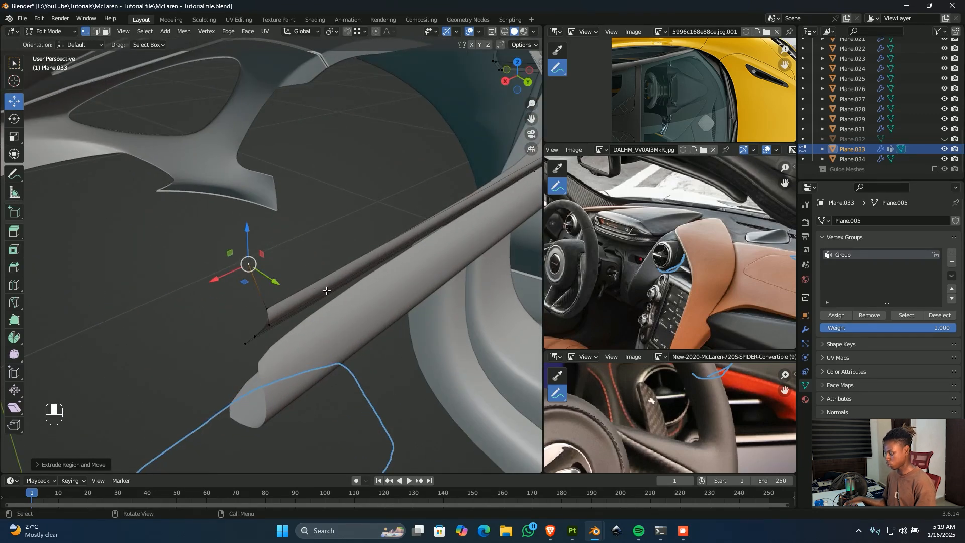
{"action": "key", "text": "g"}
{"action": "key", "text": "g"}
{"action": "key", "text": "c"}
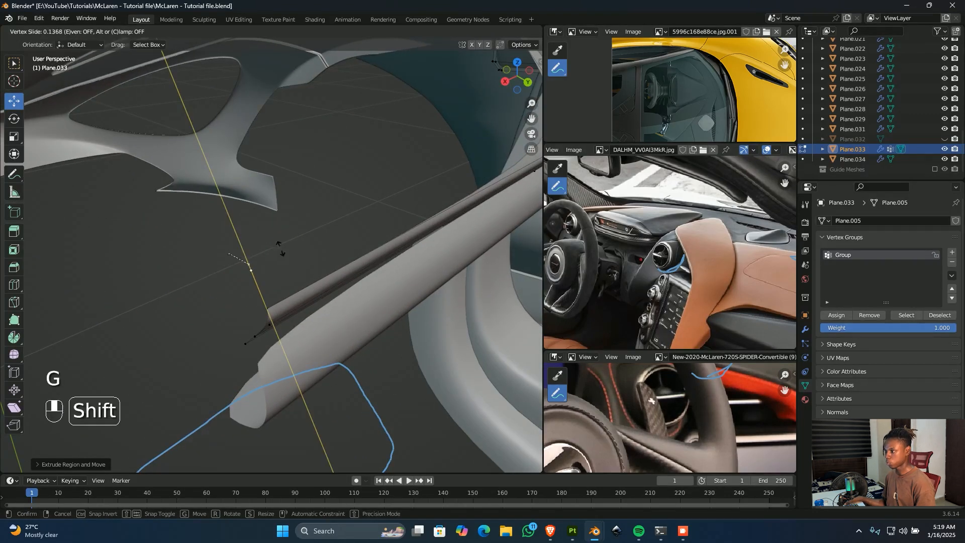
{"action": "left_click", "coordinate": [199, 92]}
{"action": "scroll", "coordinate": [351, 267], "scroll_direction": "down", "scroll_amount": 3}
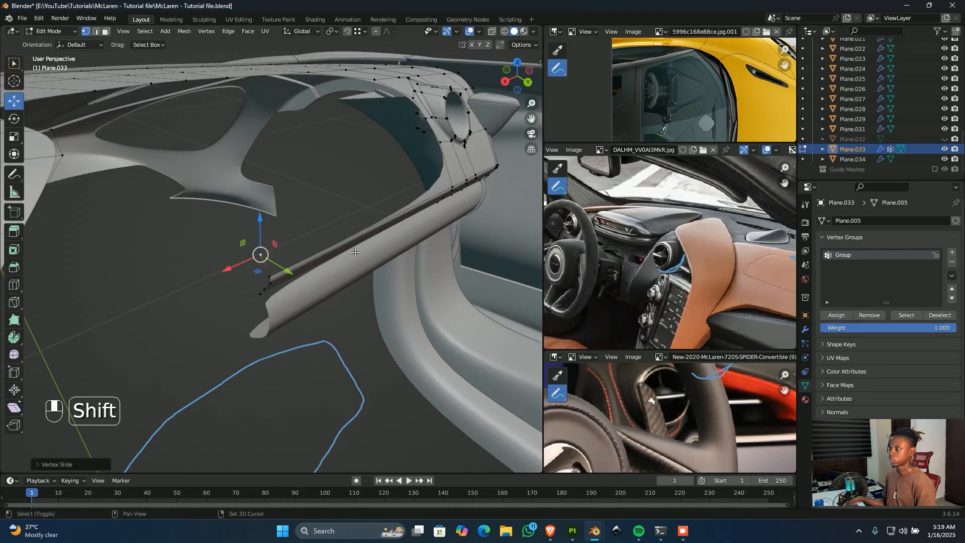
{"action": "middle_click_drag", "start_coordinate": [355, 270], "coordinate": [380, 192], "text": "shift"}
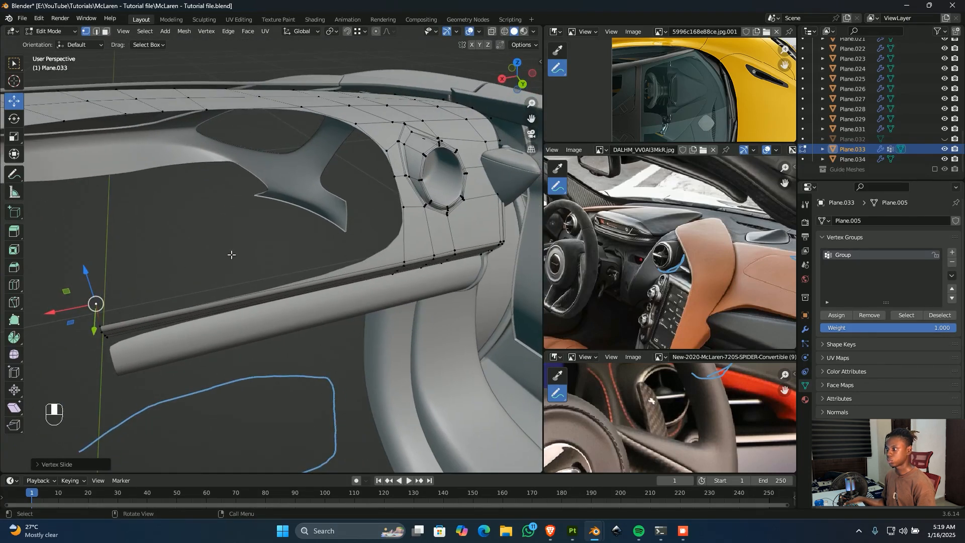
- Select the boundary path from the strip's extruded end vertex to the cutout edge beside the vent and fill it with a face
{"action": "left_click", "coordinate": [401, 195], "text": "ctrl"}
{"action": "scroll", "coordinate": [401, 201], "scroll_direction": "up", "scroll_amount": 3}
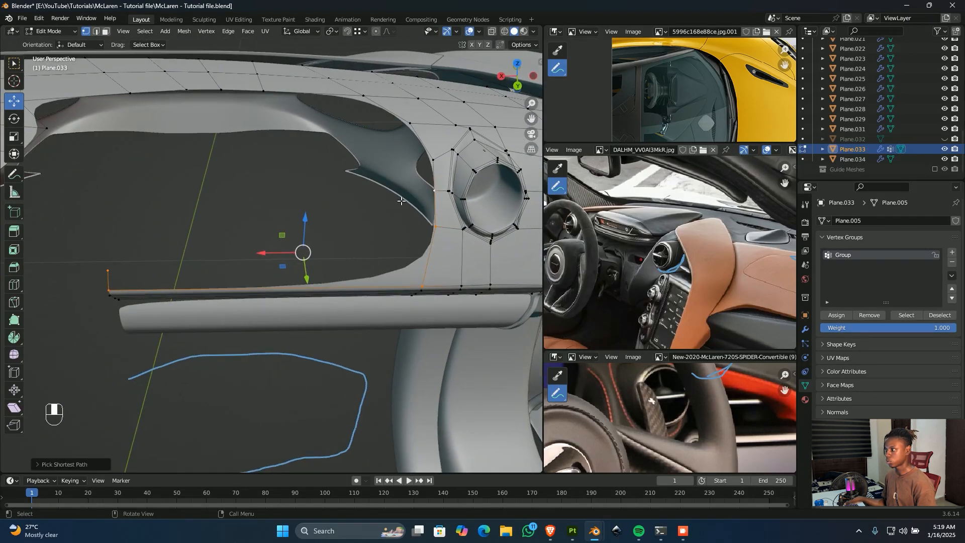
{"action": "key", "text": "KP_7"}
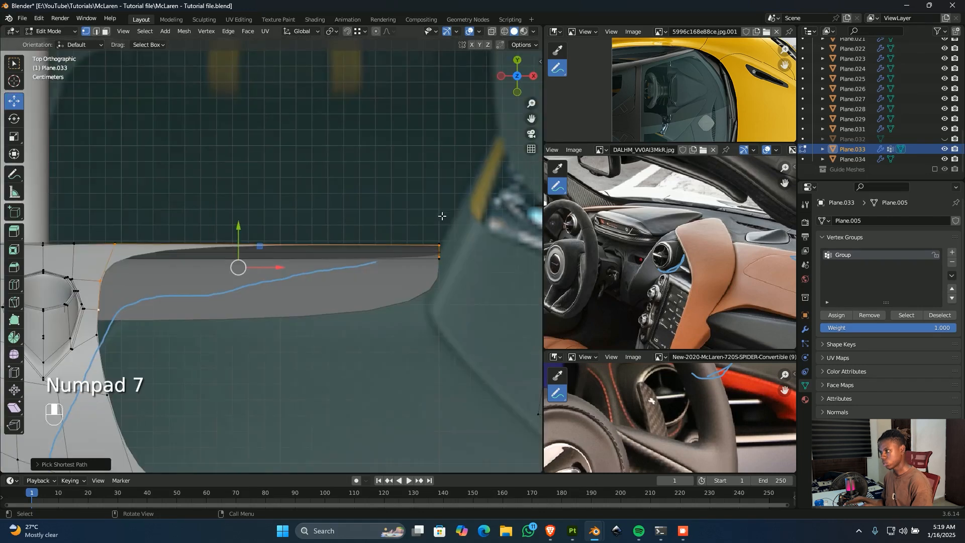
{"action": "scroll", "coordinate": [442, 215], "scroll_direction": "up", "scroll_amount": 3}
{"action": "middle_click_drag", "start_coordinate": [28, 340], "coordinate": [206, 273], "text": "shift"}
{"action": "key", "text": "shift+z"}
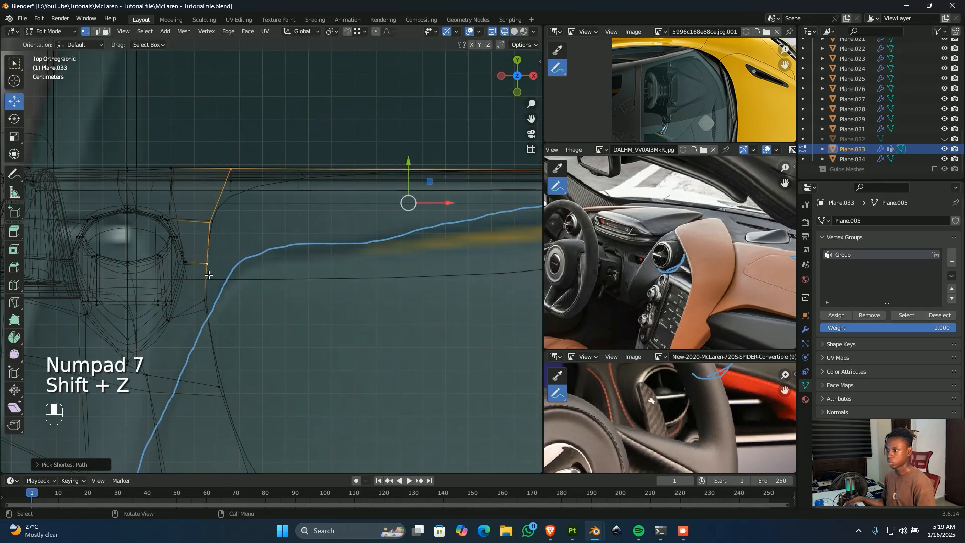
{"action": "scroll", "coordinate": [219, 280], "scroll_direction": "down", "scroll_amount": 2}
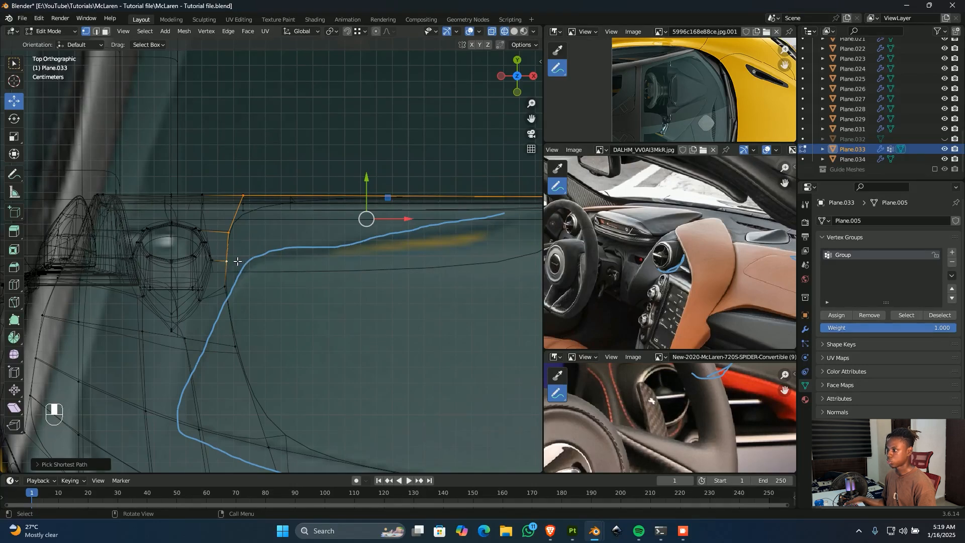
{"action": "scroll", "coordinate": [302, 273], "scroll_direction": "down", "scroll_amount": 2}
{"action": "mouse_move", "coordinate": [301, 274]}
{"action": "middle_mouse_down"}
{"action": "mouse_move", "coordinate": [263, 265]}
{"action": "mouse_move", "coordinate": [308, 265]}
{"action": "mouse_move", "coordinate": [346, 224]}
{"action": "mouse_move", "coordinate": [292, 242]}
{"action": "mouse_move", "coordinate": [357, 231]}
{"action": "mouse_move", "coordinate": [280, 317]}
{"action": "mouse_move", "coordinate": [166, 351]}
{"action": "middle_mouse_up"}
{"action": "key", "text": "shift+z"}
{"action": "key", "text": "f"}
- Add a loop cut at the new face's free end and connect its vertex to the vertex beside the vent housing
{"action": "key", "text": "ctrl+r"}
{"action": "left_click", "coordinate": [152, 360]}
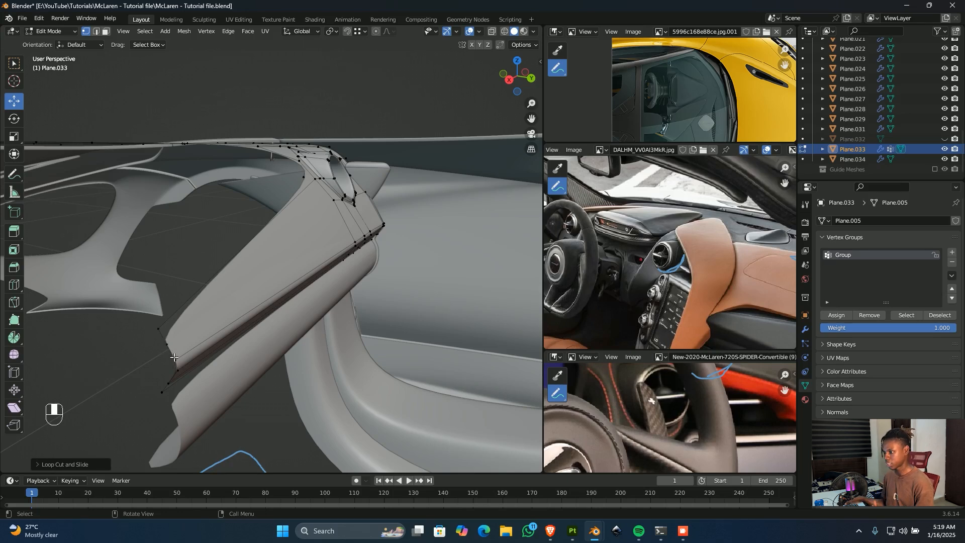
{"action": "left_click", "coordinate": [168, 346]}
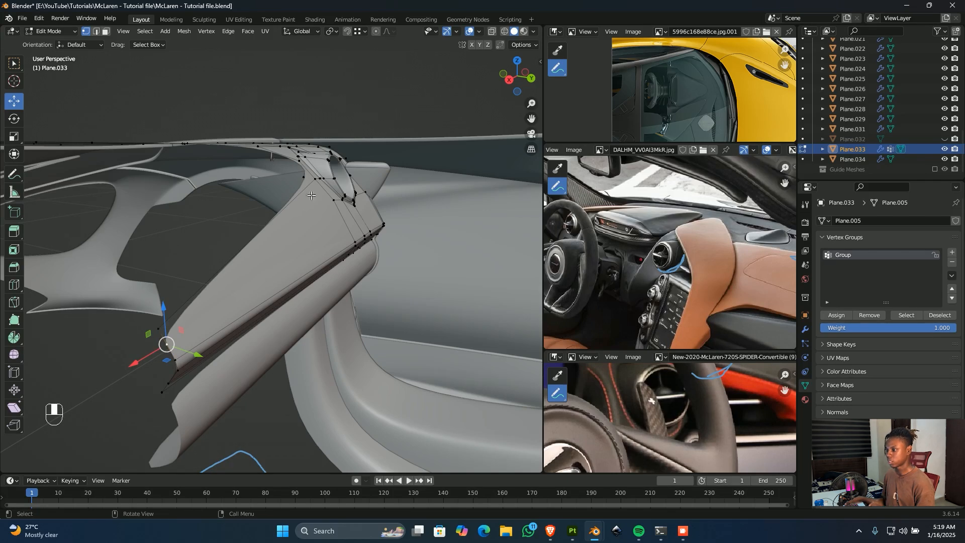
{"action": "left_click", "coordinate": [332, 201], "text": "shift"}
{"action": "key", "text": "ctrl+z"}
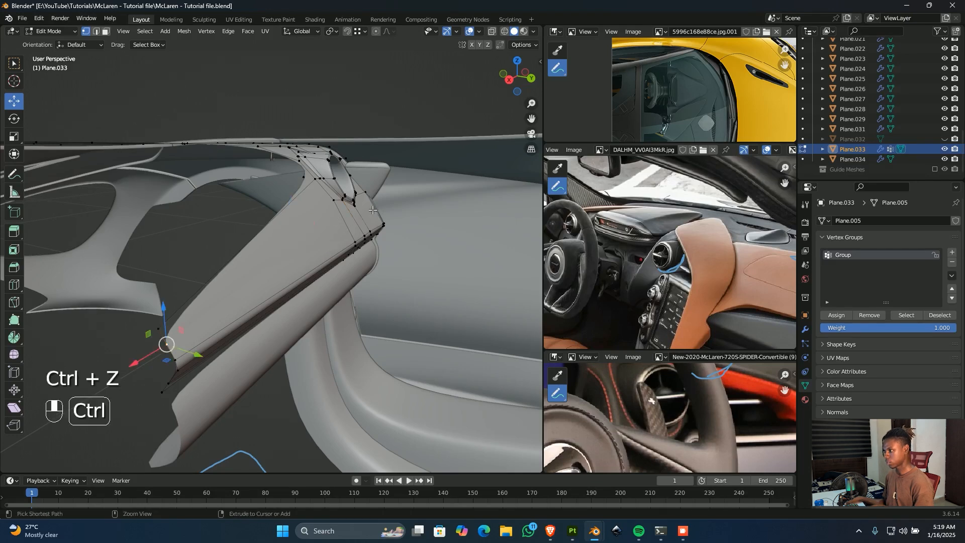
{"action": "key", "text": "j"}
{"action": "middle_click_drag", "start_coordinate": [329, 210], "coordinate": [324, 256]}
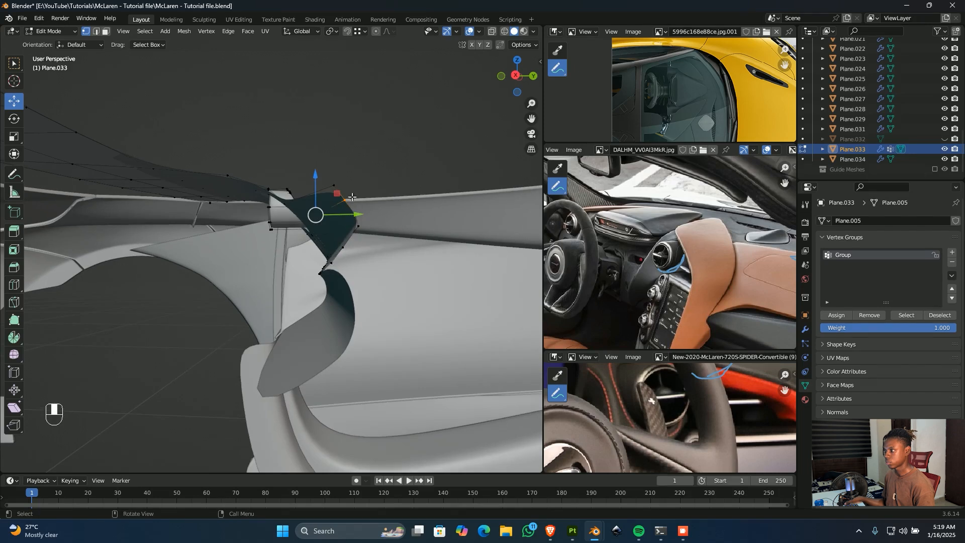
- Move the upper vertex at the new strip's free end along the Y axis
{"action": "middle_click_drag", "start_coordinate": [392, 176], "coordinate": [432, 161]}
{"action": "left_click_drag", "start_coordinate": [447, 154], "coordinate": [383, 241]}
{"action": "key", "text": "d"}
{"action": "left_click", "coordinate": [459, 267]}
{"action": "scroll", "coordinate": [458, 257], "scroll_direction": "down", "scroll_amount": 2}
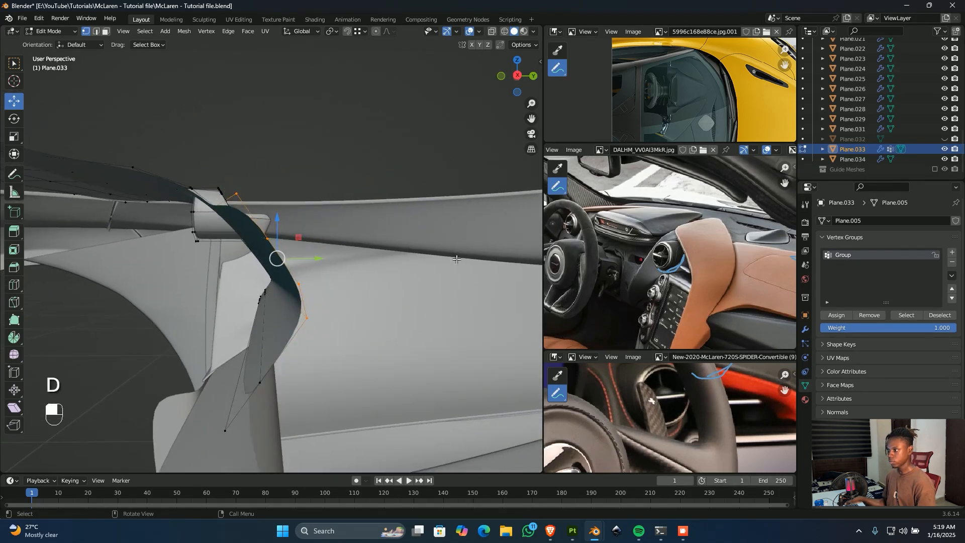
{"action": "scroll", "coordinate": [401, 283], "scroll_direction": "down", "scroll_amount": 2}
{"action": "mouse_move", "coordinate": [402, 283]}
{"action": "middle_mouse_down"}
{"action": "mouse_move", "coordinate": [365, 281]}
{"action": "mouse_move", "coordinate": [395, 282]}
{"action": "middle_mouse_up"}
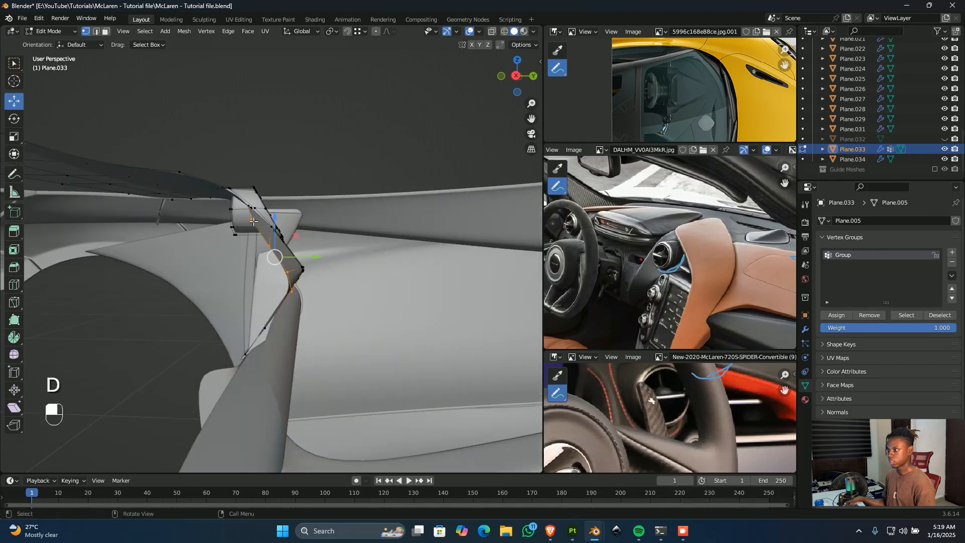
{"action": "left_click_drag", "start_coordinate": [286, 218], "coordinate": [231, 217]}
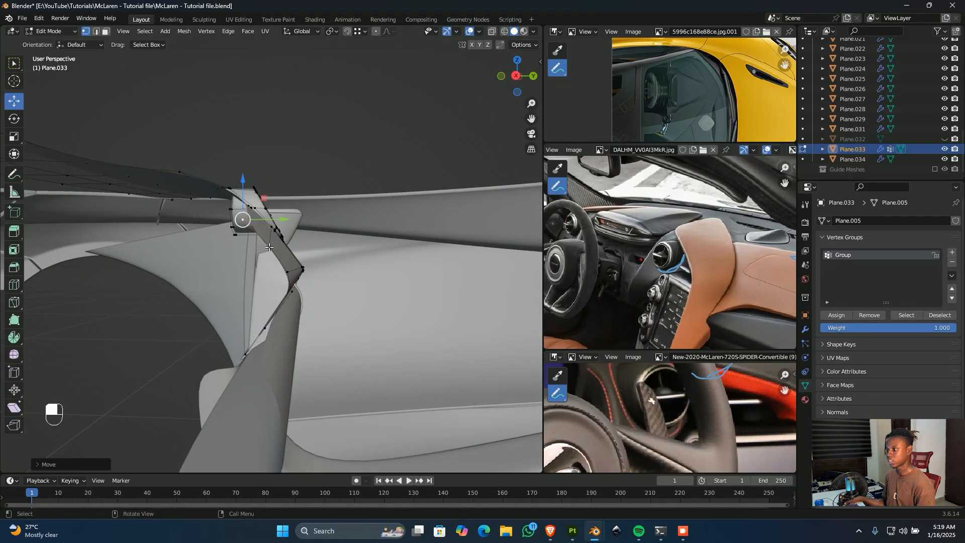
- Add a loop cut across the new strip and slide it close to the vent housing
{"action": "middle_click_drag", "start_coordinate": [309, 244], "coordinate": [289, 269]}
{"action": "middle_click_drag", "start_coordinate": [321, 256], "coordinate": [326, 341]}
{"action": "middle_click_drag", "start_coordinate": [327, 342], "coordinate": [302, 302], "text": "shift"}
{"action": "key", "text": "ctrl+r"}
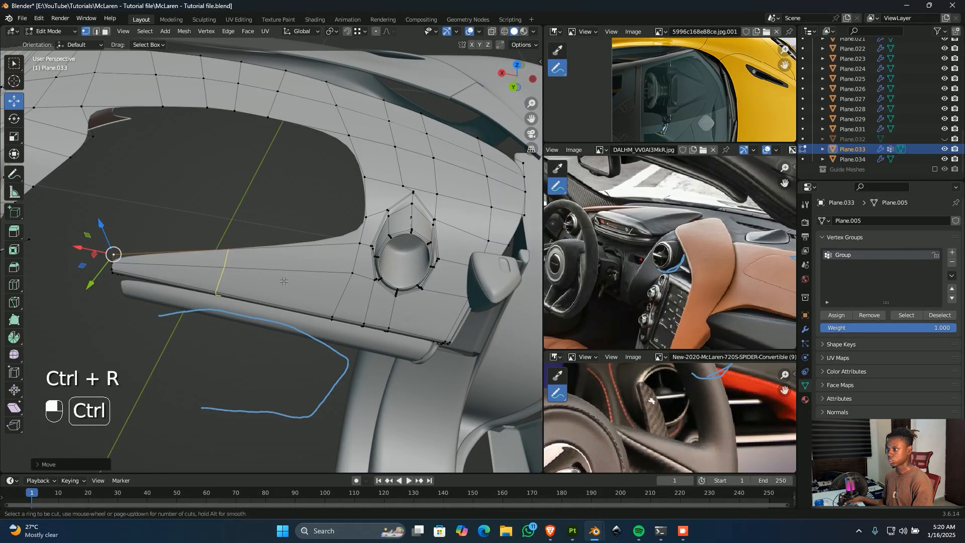
{"action": "left_click", "coordinate": [280, 296]}
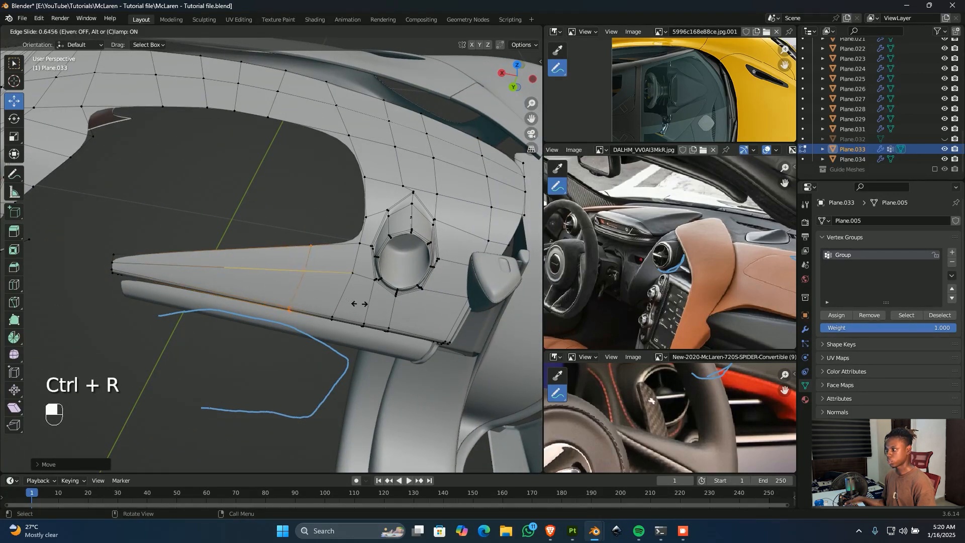
{"action": "key", "text": "shift"}
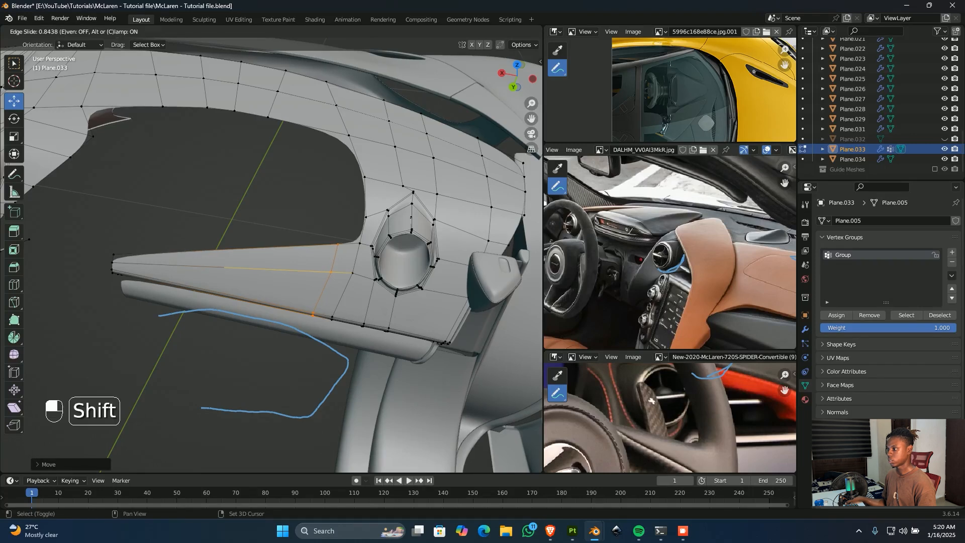
{"action": "left_click", "coordinate": [320, 296]}
- Slide the new loop's middle vertex toward the strip's lower edge and its cutout-edge vertex down along the loop
{"action": "scroll", "coordinate": [339, 310], "scroll_direction": "up", "scroll_amount": 3}
{"action": "left_click", "coordinate": [359, 288]}
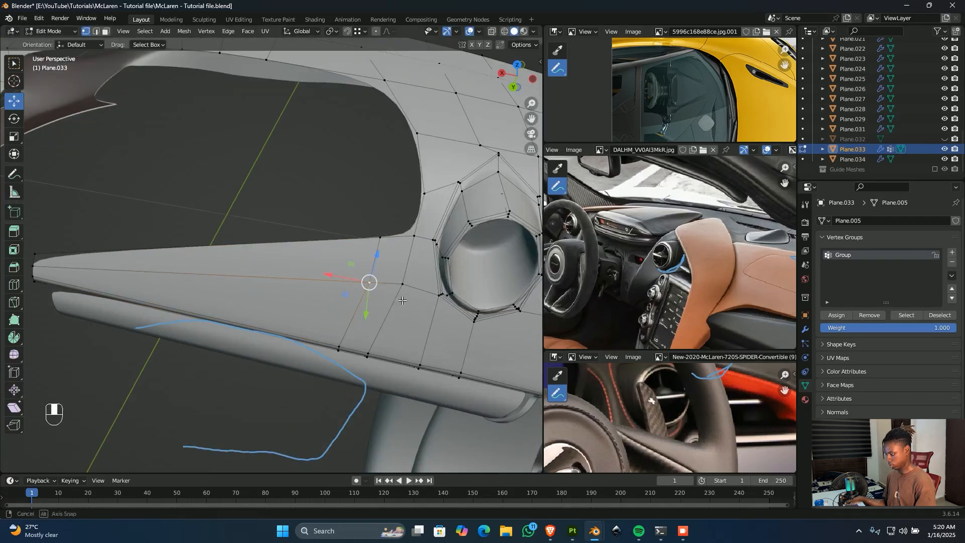
{"action": "middle_click_drag", "start_coordinate": [360, 288], "coordinate": [367, 290]}
{"action": "key", "text": "g"}
{"action": "key", "text": "g"}
{"action": "left_click", "coordinate": [388, 340]}
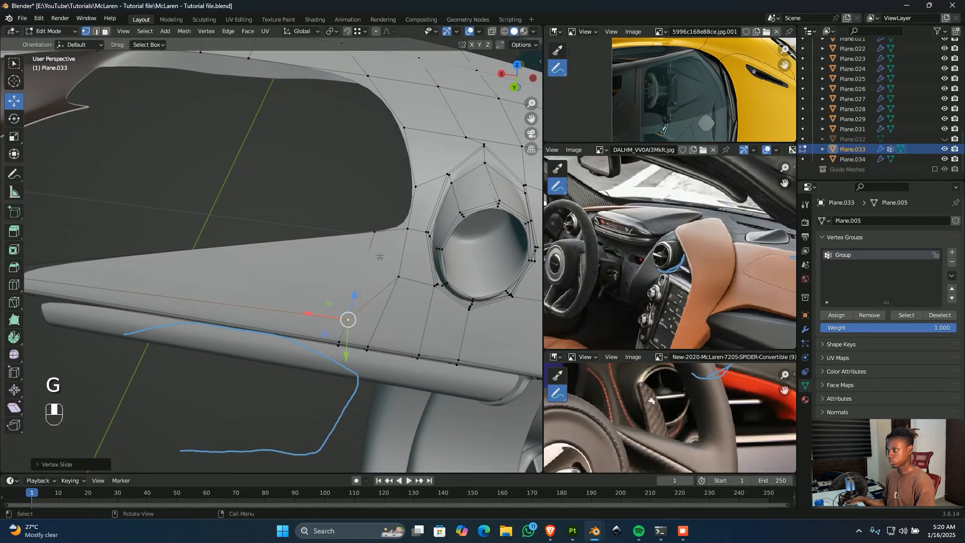
{"action": "left_click", "coordinate": [371, 225]}
{"action": "key", "text": "g"}
{"action": "key", "text": "g"}
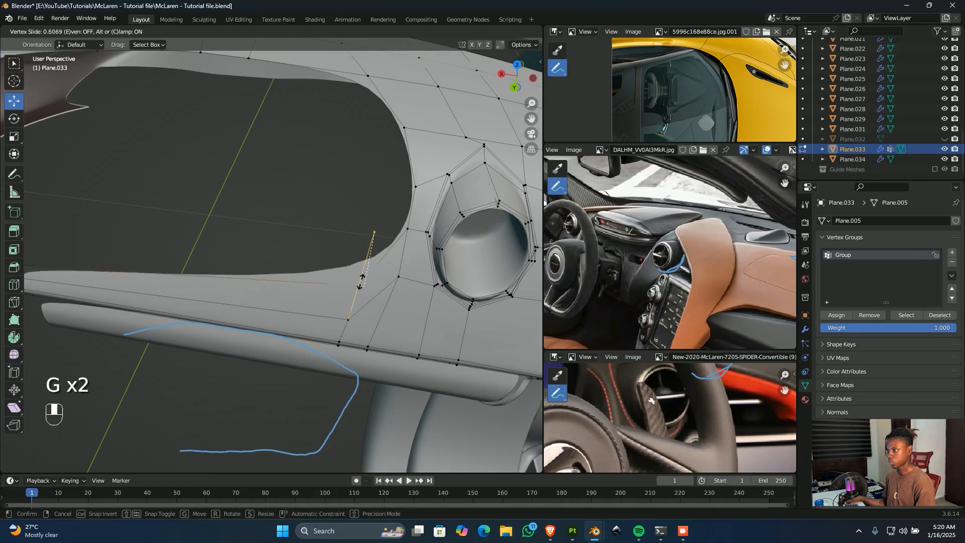
{"action": "left_click", "coordinate": [367, 283]}
{"action": "middle_click_drag", "start_coordinate": [367, 283], "coordinate": [373, 274]}
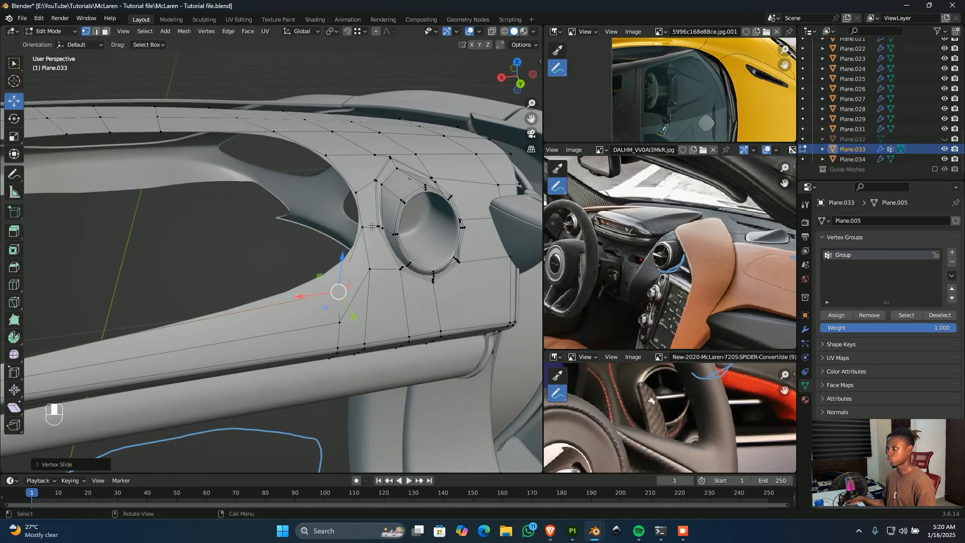
- In the wireframe top view, slide the edge loop running from beside the vent's tip to the panel's outer edge away from the cutout
{"action": "middle_click_drag", "start_coordinate": [372, 227], "coordinate": [384, 237]}
{"action": "key", "text": "KP_7"}
{"action": "middle_click_drag", "start_coordinate": [342, 267], "coordinate": [383, 244], "text": "shift"}
{"action": "key", "text": "shift+z"}
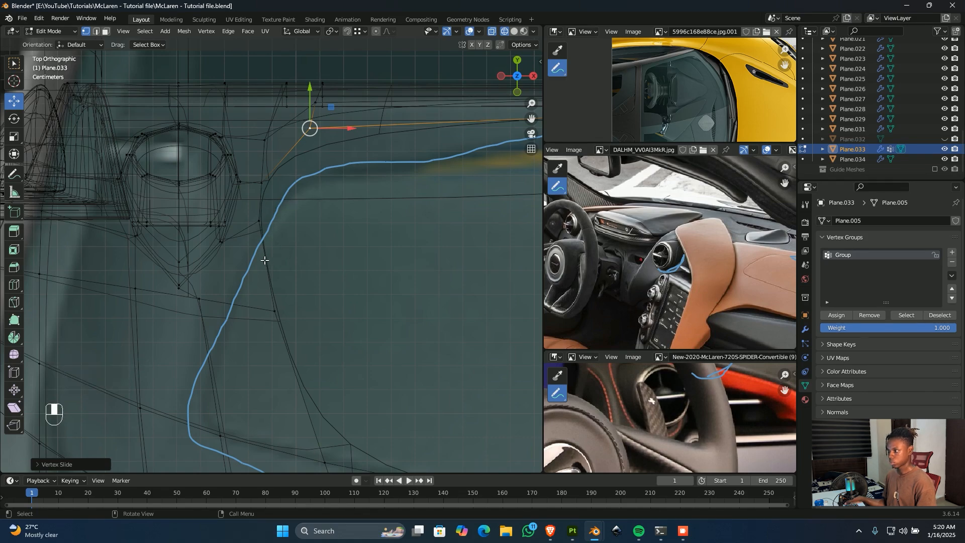
{"action": "left_click", "coordinate": [275, 311]}
{"action": "middle_click_drag", "start_coordinate": [341, 332], "coordinate": [378, 274], "text": "shift"}
{"action": "left_click", "coordinate": [238, 243]}
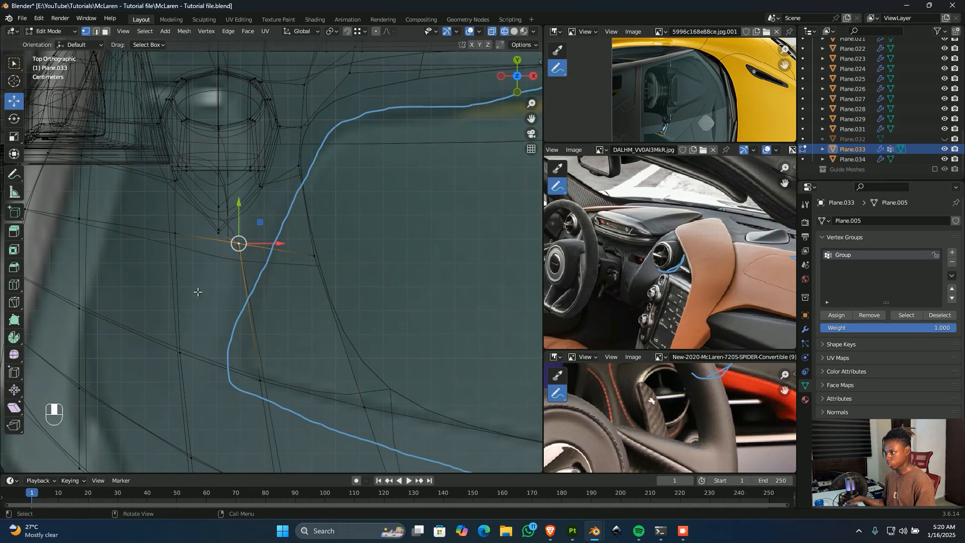
{"action": "left_click", "coordinate": [175, 231]}
{"action": "scroll", "coordinate": [219, 325], "scroll_direction": "down", "scroll_amount": 3}
{"action": "middle_click_drag", "start_coordinate": [214, 379], "coordinate": [220, 338], "text": "shift"}
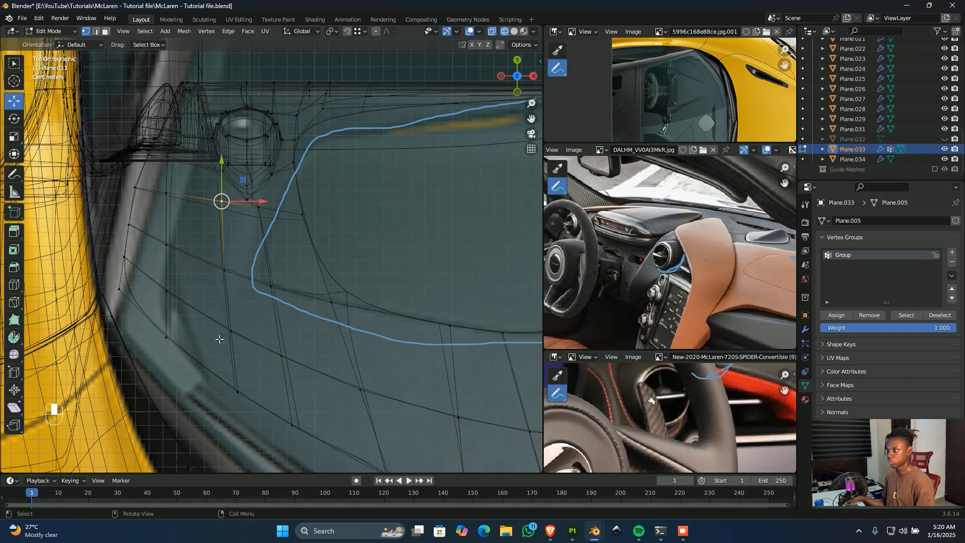
{"action": "left_click", "coordinate": [237, 392], "text": "ctrl"}
{"action": "key", "text": "g"}
{"action": "key", "text": "g"}
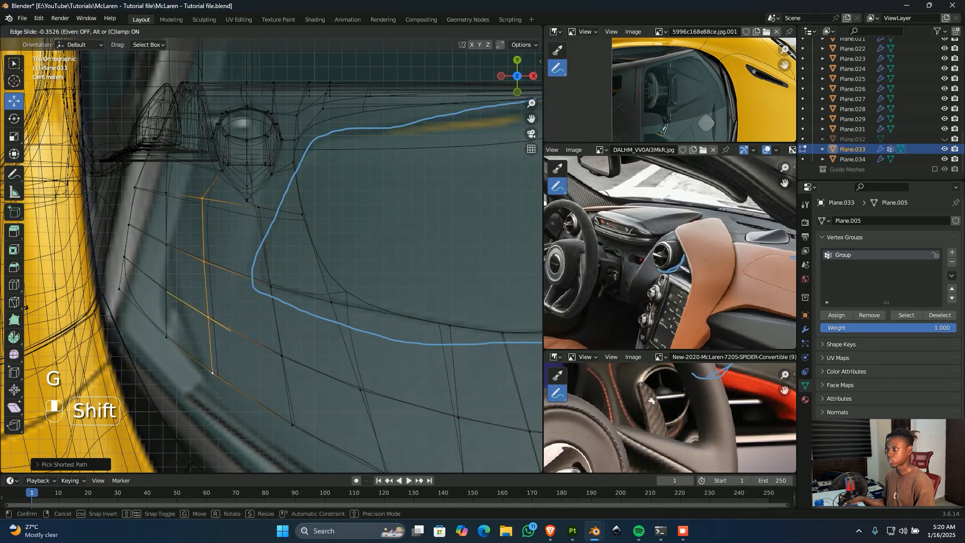
{"action": "left_click", "coordinate": [7, 280], "text": "shift"}
- Slide the next edge loop, between the shifted loop and the cutout, away from the cutout
{"action": "left_click", "coordinate": [258, 206]}
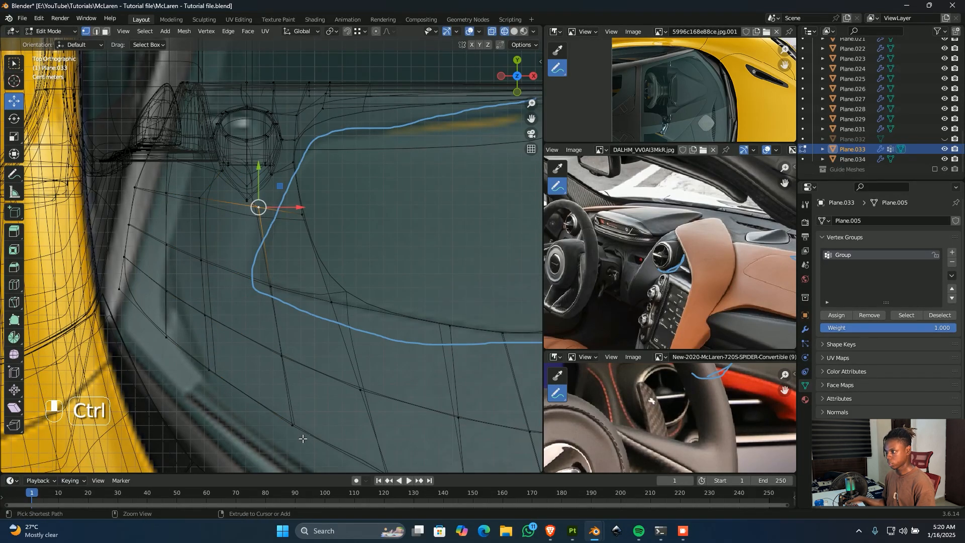
{"action": "left_click", "coordinate": [292, 426], "text": "ctrl"}
{"action": "key", "text": "g"}
{"action": "key", "text": "g"}
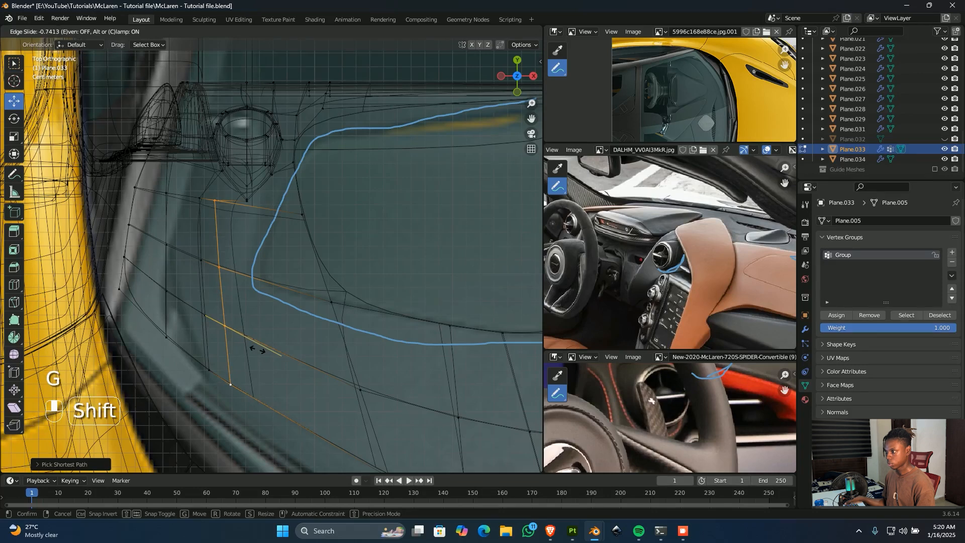
{"action": "left_click", "coordinate": [222, 295]}
- Slide the two cutout-edge vertices below the vent along their edges to the traced outline
{"action": "left_click", "coordinate": [299, 211]}
{"action": "key", "text": "g"}
{"action": "key", "text": "g"}
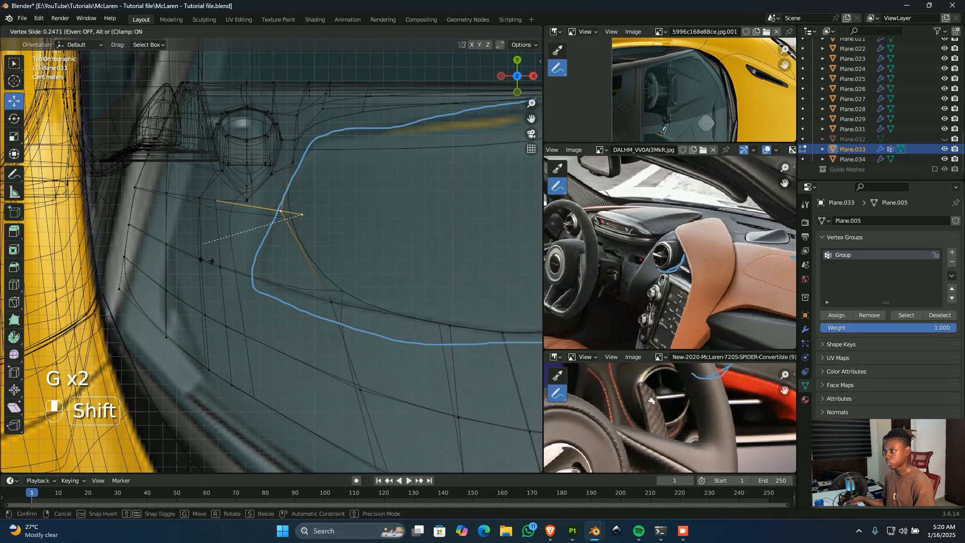
{"action": "left_click", "coordinate": [167, 262]}
{"action": "left_click", "coordinate": [331, 302]}
{"action": "key", "text": "g"}
{"action": "key", "text": "g"}
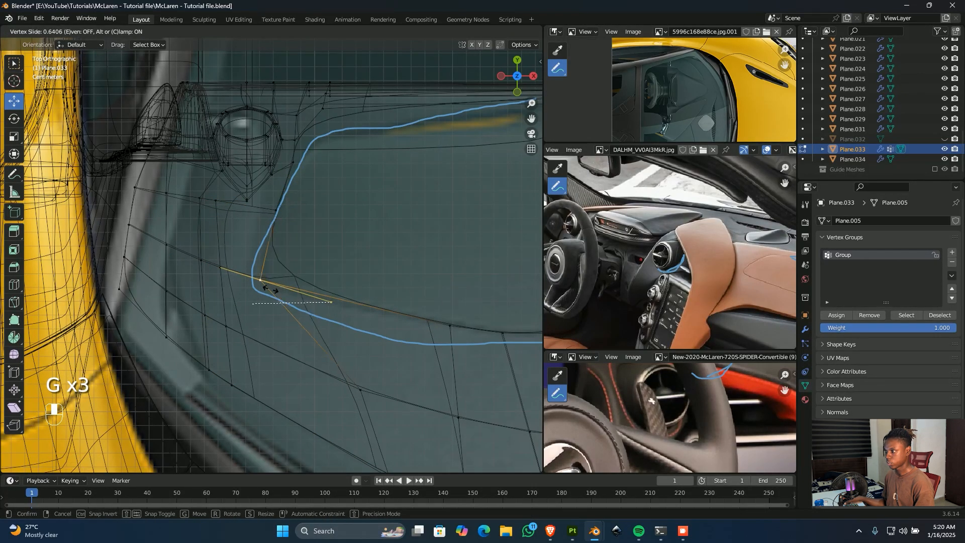
{"action": "left_click", "coordinate": [261, 285]}
- Slide three vertices of the two shifted edge loops below the vent back toward the cutout to even the spacing
{"action": "left_click", "coordinate": [217, 201]}
{"action": "key", "text": "g"}
{"action": "key", "text": "g"}
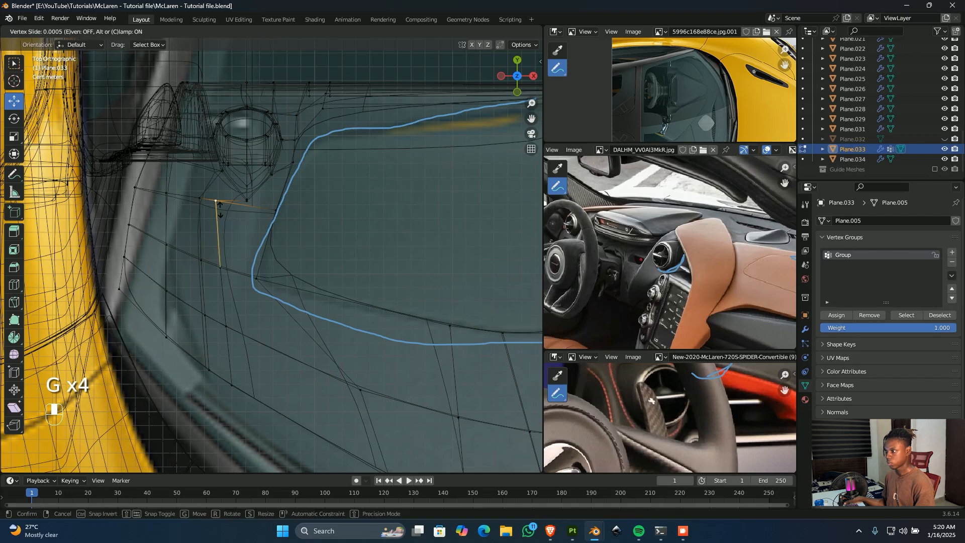
{"action": "left_click", "coordinate": [492, 325]}
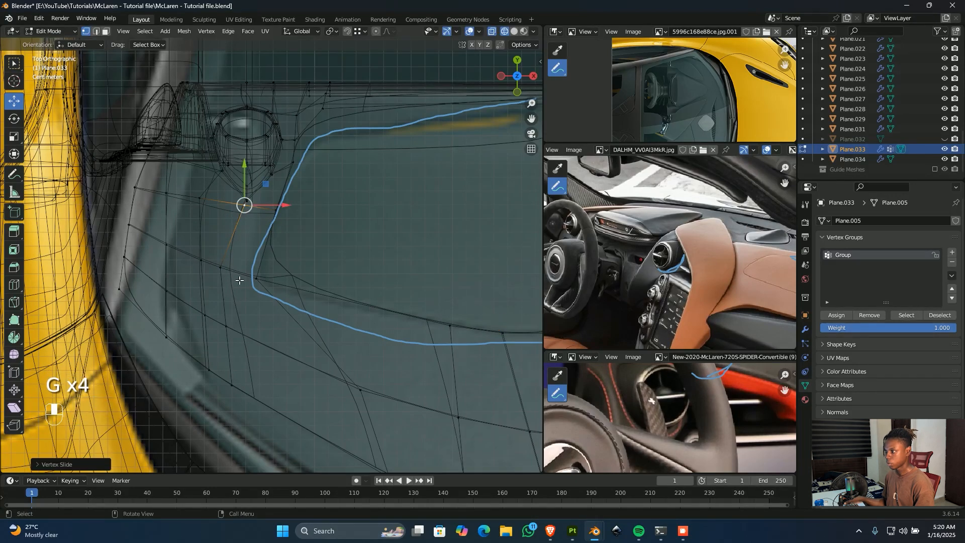
{"action": "left_click", "coordinate": [221, 269]}
{"action": "key", "text": "g"}
{"action": "key", "text": "g"}
{"action": "left_click", "coordinate": [299, 285]}
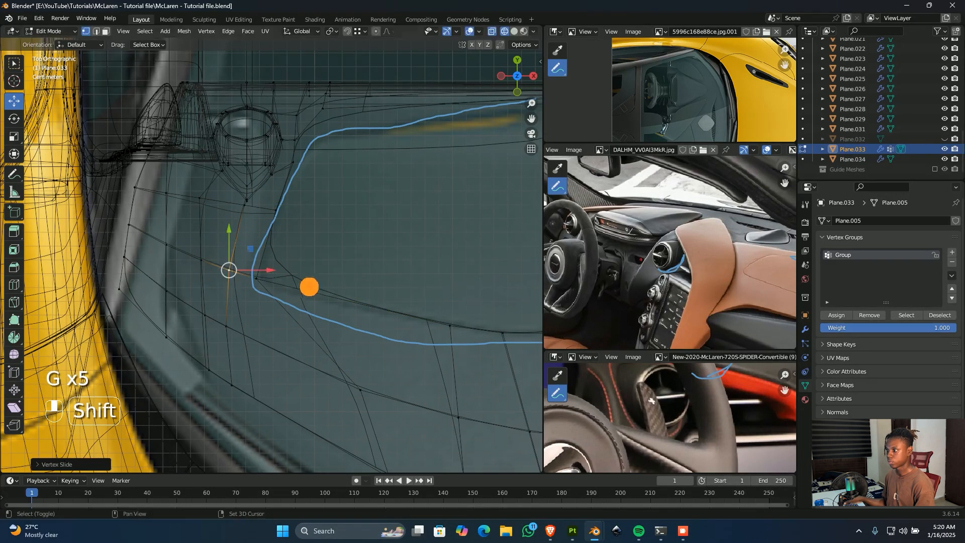
{"action": "left_click", "coordinate": [203, 198]}
{"action": "key", "text": "g"}
{"action": "key", "text": "g"}
{"action": "left_click", "coordinate": [322, 228]}
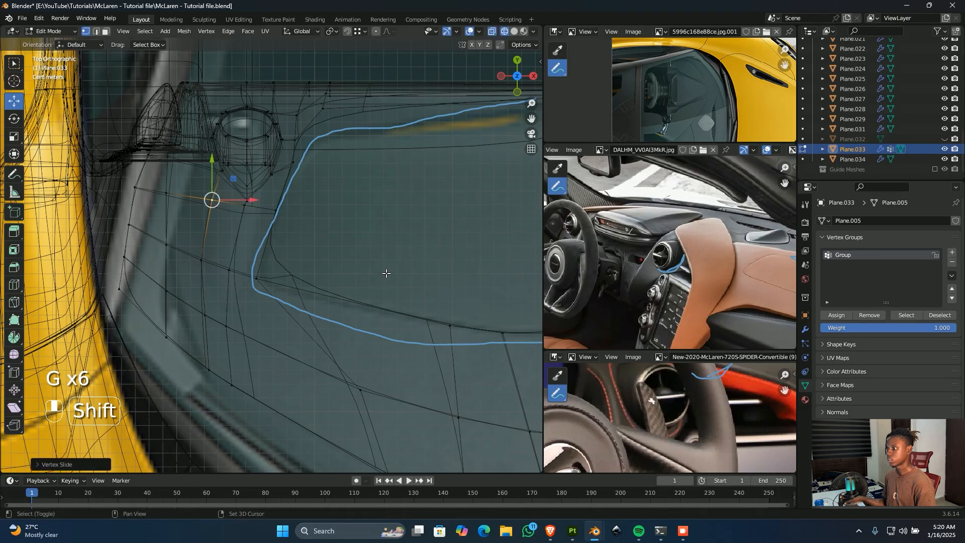
- Move the two cutout-edge vertices beside the vent along the X axis toward the traced outline
{"action": "middle_click_drag", "start_coordinate": [386, 274], "coordinate": [357, 346], "text": "shift"}
{"action": "scroll", "coordinate": [330, 278], "scroll_direction": "up", "scroll_amount": 2}
{"action": "middle_click_drag", "start_coordinate": [312, 272], "coordinate": [286, 347], "text": "shift"}
{"action": "scroll", "coordinate": [255, 280], "scroll_direction": "up", "scroll_amount": 2}
{"action": "middle_click_drag", "start_coordinate": [255, 279], "coordinate": [263, 266], "text": "shift"}
{"action": "left_click", "coordinate": [243, 264]}
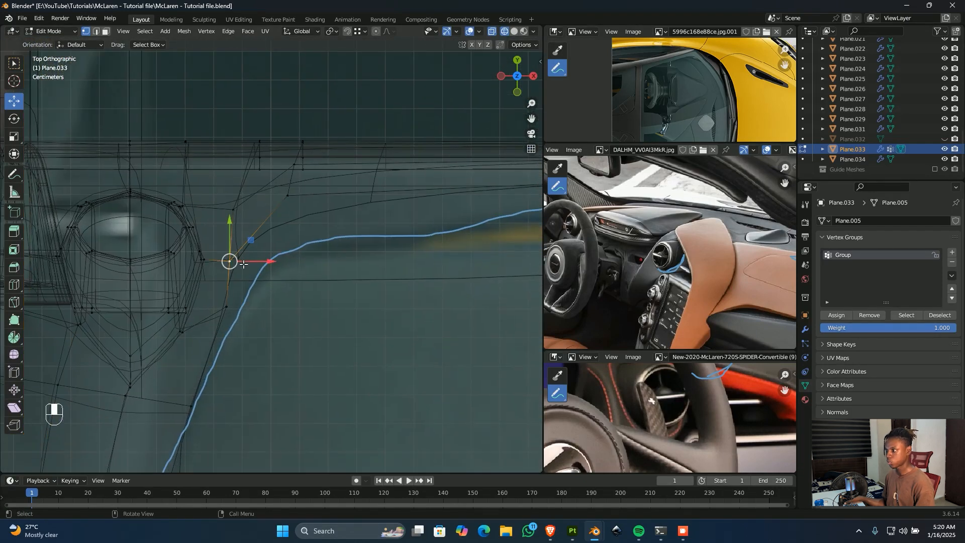
{"action": "left_click_drag", "start_coordinate": [266, 269], "coordinate": [508, 276]}
{"action": "left_click", "coordinate": [234, 307]}
{"action": "left_click_drag", "start_coordinate": [277, 306], "coordinate": [362, 307], "text": "shift"}
- Slide the cutout-edge vertex at the inner end of the narrow strip, with clamping off, toward the traced outline
{"action": "left_click", "coordinate": [287, 194]}
{"action": "middle_click_drag", "start_coordinate": [327, 214], "coordinate": [319, 235], "text": "shift"}
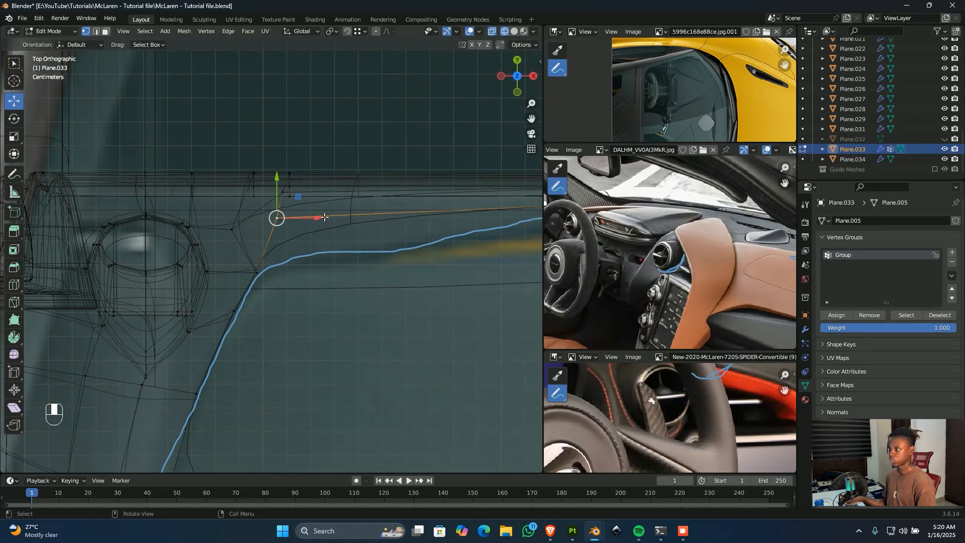
{"action": "scroll", "coordinate": [304, 243], "scroll_direction": "up", "scroll_amount": 1}
{"action": "key", "text": "g"}
{"action": "key", "text": "g"}
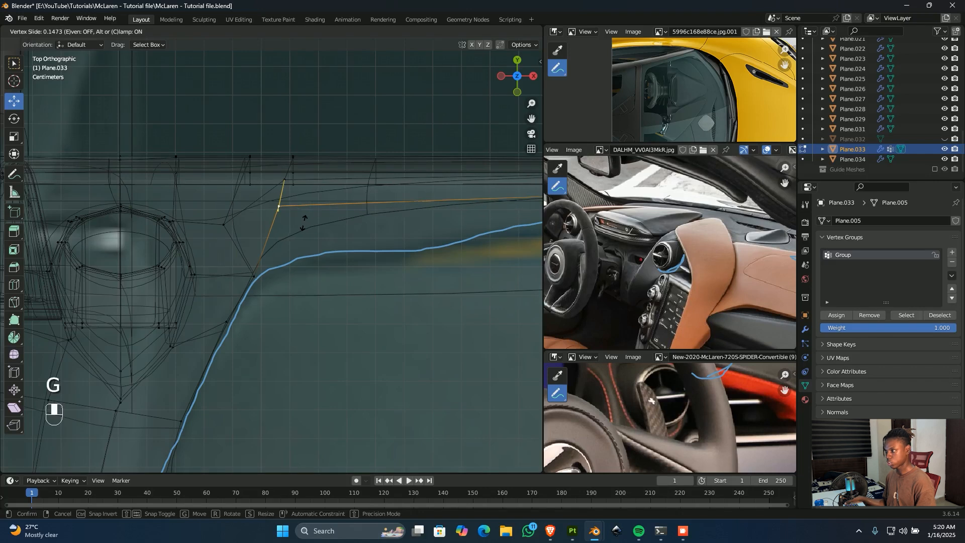
{"action": "key", "text": "c"}
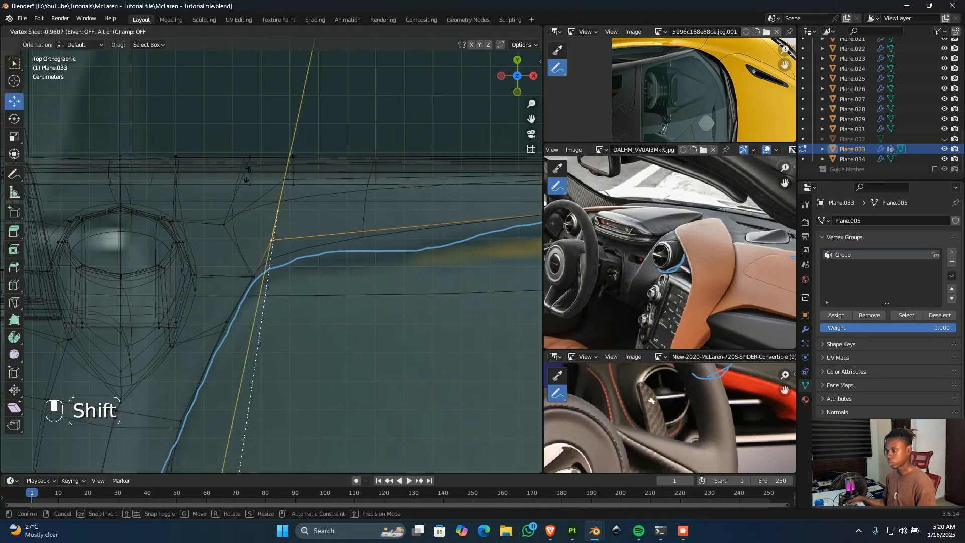
- Slide the cutout-edge vertices beside the vent down along the edge to follow the traced outline with even spacing
{"action": "left_click", "coordinate": [258, 286]}
{"action": "key", "text": "g"}
{"action": "key", "text": "g"}
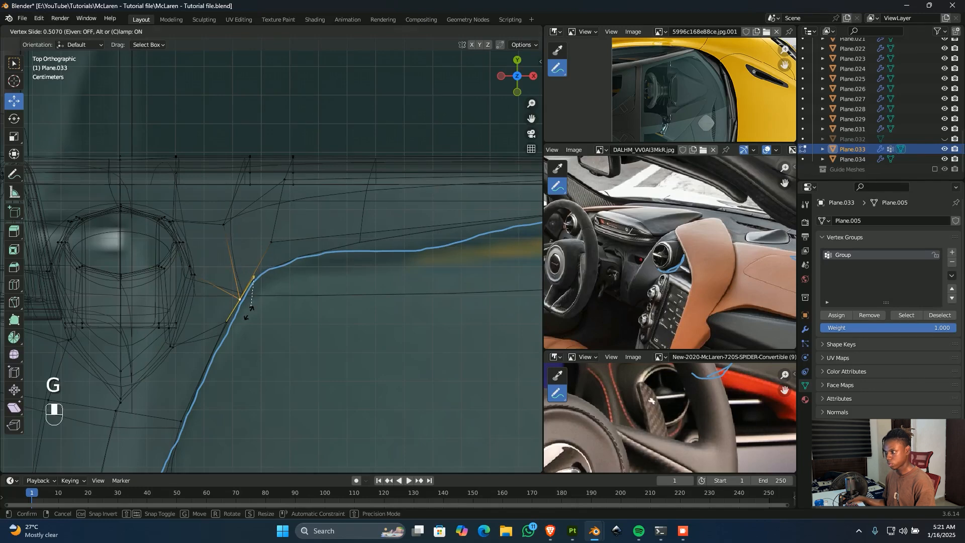
{"action": "left_click", "coordinate": [251, 308]}
{"action": "key", "text": "g"}
{"action": "key", "text": "g"}
{"action": "key", "text": "g"}
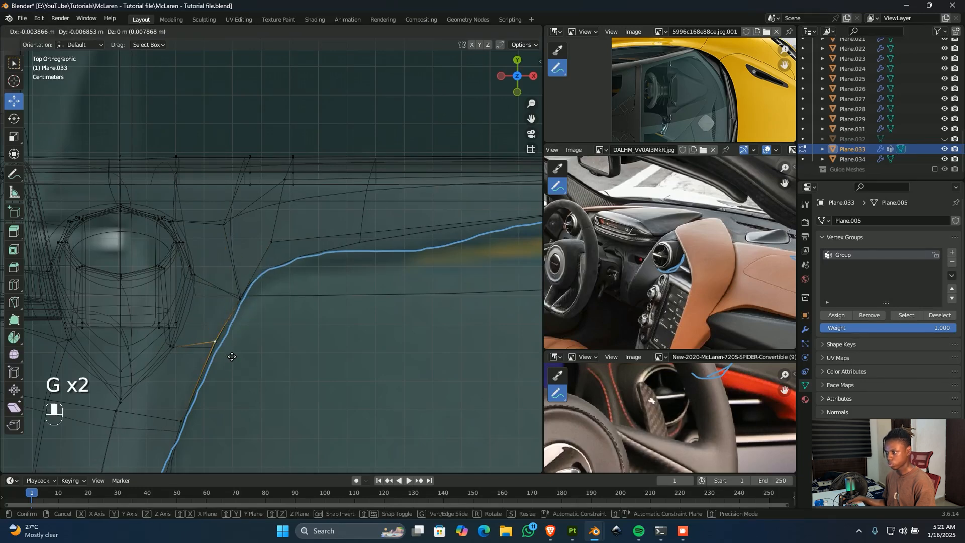
{"action": "key", "text": "g"}
{"action": "left_click", "coordinate": [223, 385]}
{"action": "left_click", "coordinate": [240, 303]}
{"action": "key", "text": "g"}
{"action": "key", "text": "g"}
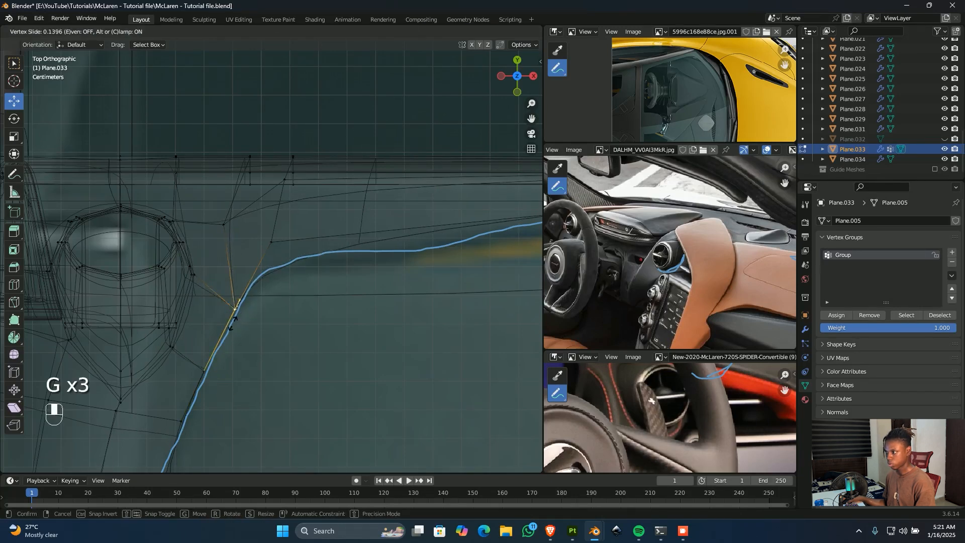
{"action": "left_click", "coordinate": [230, 331]}
- Add a centred loop cut across the narrow dashboard strip beyond the vent
{"action": "scroll", "coordinate": [385, 246], "scroll_direction": "down", "scroll_amount": 2}
{"action": "middle_click_drag", "start_coordinate": [385, 247], "coordinate": [314, 243], "text": "shift"}
{"action": "scroll", "coordinate": [352, 239], "scroll_direction": "down", "scroll_amount": 2}
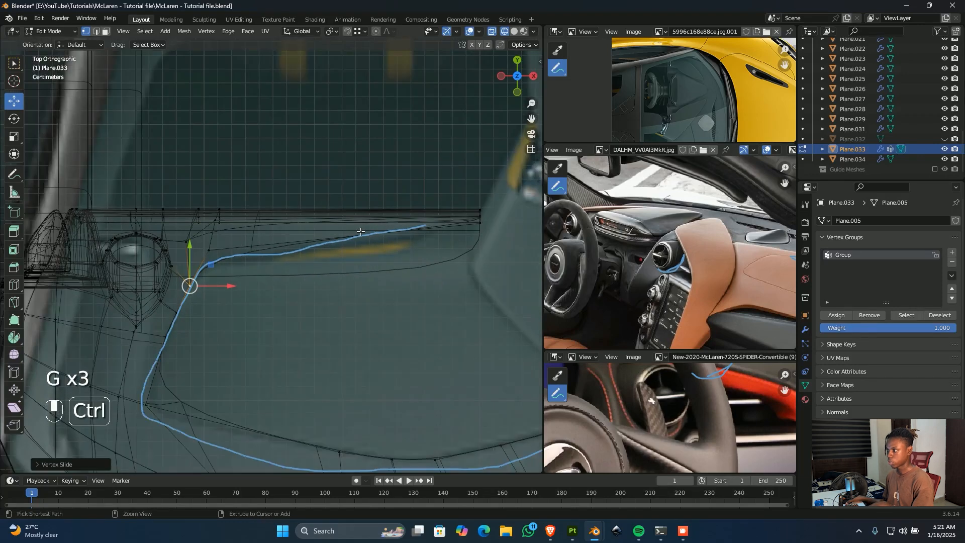
{"action": "middle_click_drag", "start_coordinate": [351, 284], "coordinate": [264, 213]}
{"action": "middle_click_drag", "start_coordinate": [264, 214], "coordinate": [280, 264], "text": "shift"}
{"action": "key", "text": "shift+z"}
{"action": "mouse_move", "coordinate": [338, 332]}
{"action": "middle_mouse_down"}
{"action": "mouse_move", "coordinate": [267, 320]}
{"action": "mouse_move", "coordinate": [316, 237]}
{"action": "mouse_move", "coordinate": [330, 262]}
{"action": "middle_mouse_up"}
{"action": "key", "text": "ctrl+r"}
{"action": "left_click", "coordinate": [341, 254]}
{"action": "left_click", "coordinate": [341, 255]}
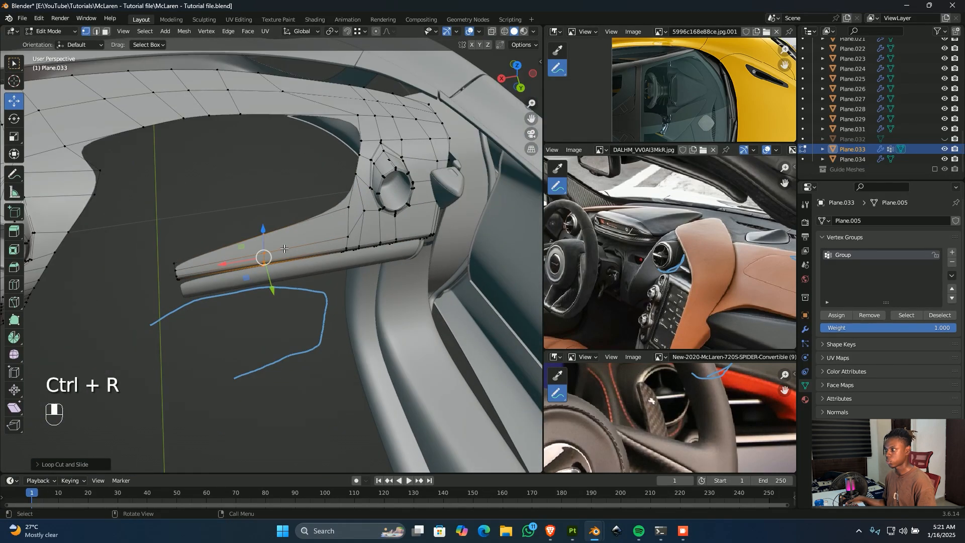
- Slide the corner vertex between the vent and the new loop along its edges, unclamped, onto the traced outline
{"action": "scroll", "coordinate": [282, 247], "scroll_direction": "up", "scroll_amount": 2}
{"action": "key", "text": "KP_7"}
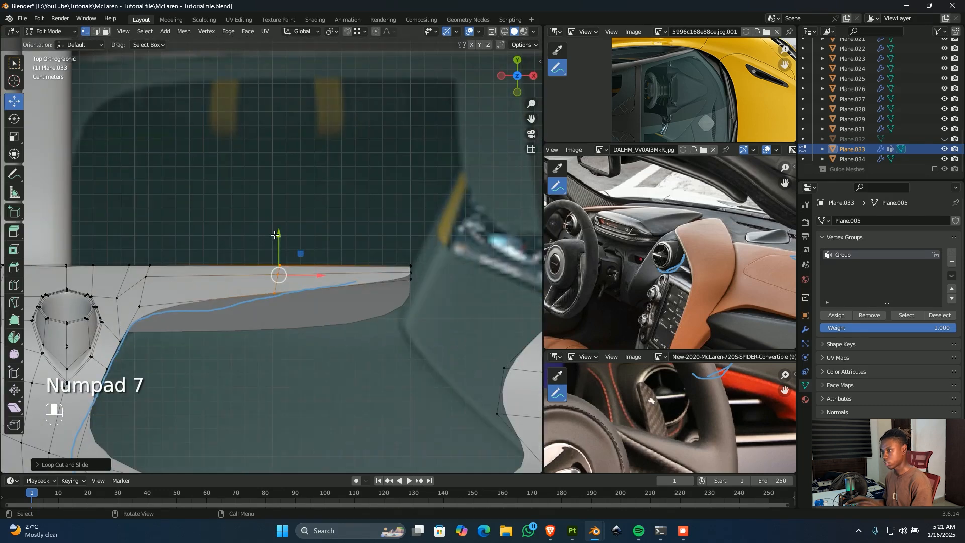
{"action": "middle_click_drag", "start_coordinate": [111, 348], "coordinate": [245, 242], "text": "shift"}
{"action": "key", "text": "shift+z"}
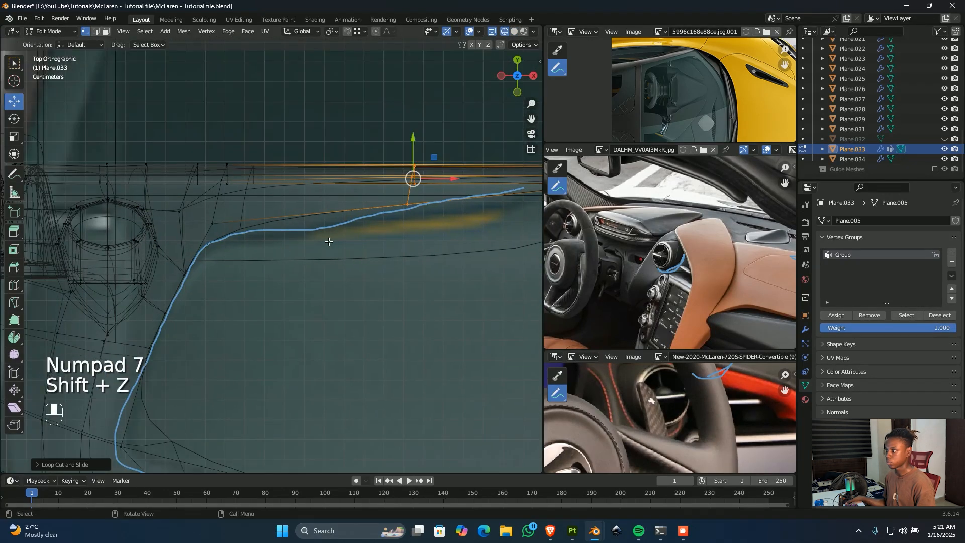
{"action": "middle_click_drag", "start_coordinate": [356, 243], "coordinate": [340, 241], "text": "shift"}
{"action": "left_click", "coordinate": [200, 221]}
{"action": "key", "text": "g"}
{"action": "key", "text": "g"}
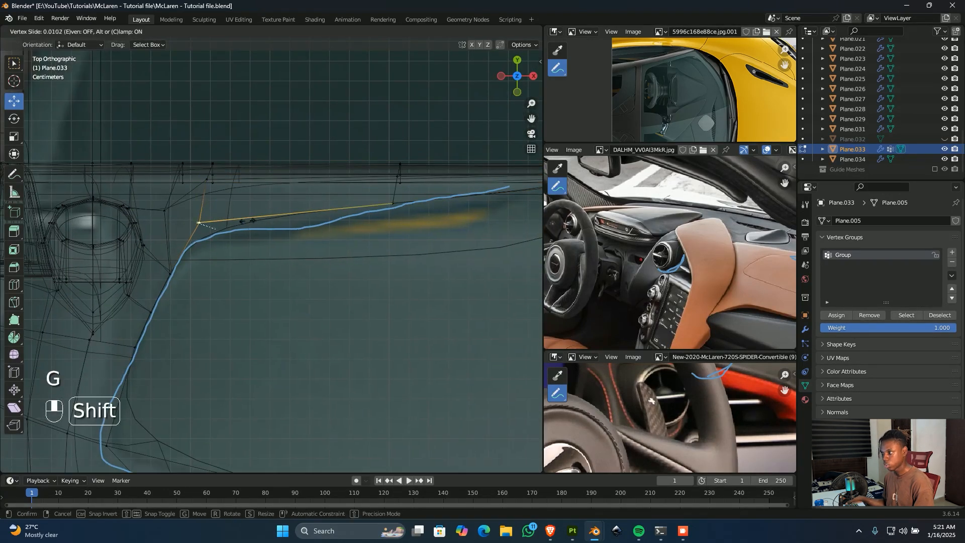
{"action": "left_click", "coordinate": [306, 231]}
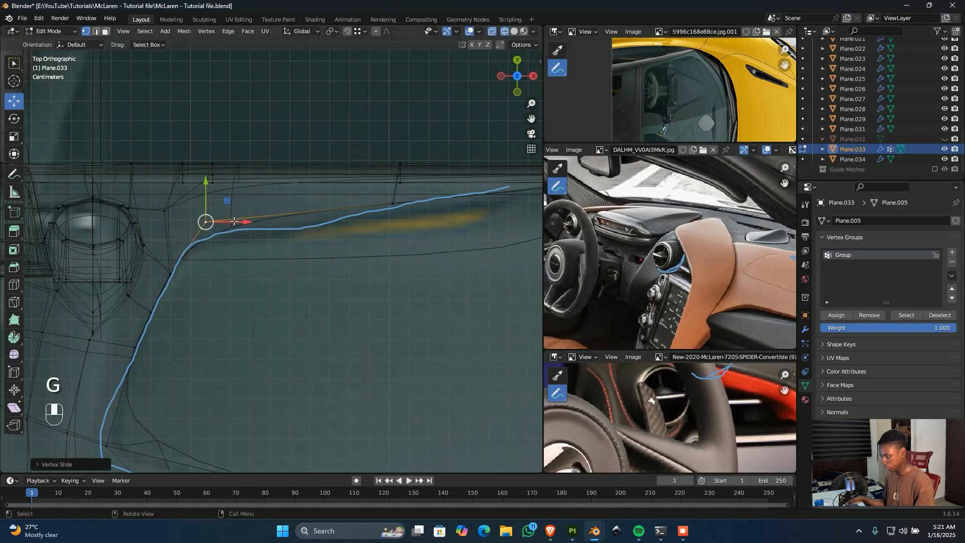
{"action": "key", "text": "g"}
{"action": "key", "text": "g"}
{"action": "key", "text": "c"}
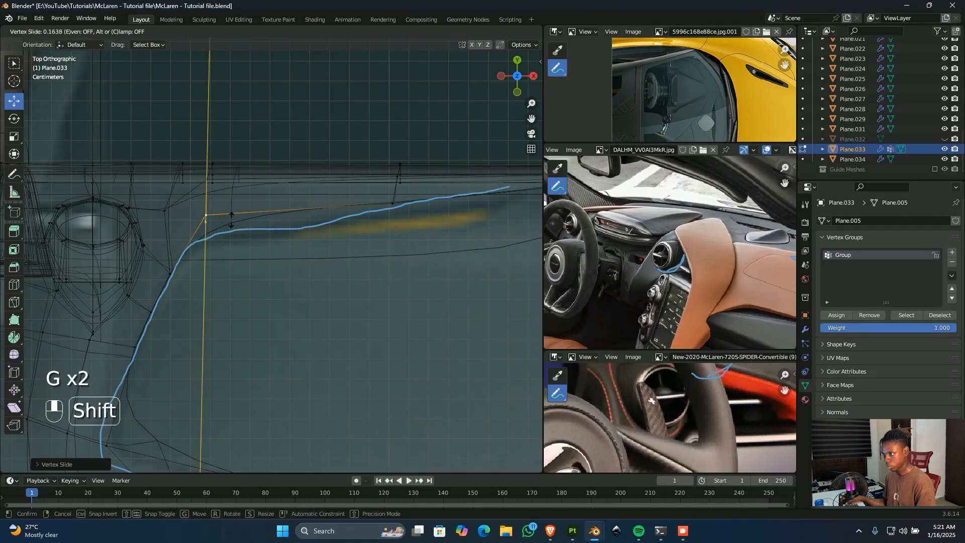
{"action": "left_click", "coordinate": [249, 328]}
- Slide the new loop's cutout-edge vertex, unclamped, to fit the traced outline, and return to Object Mode in solid shading
{"action": "middle_click_drag", "start_coordinate": [340, 243], "coordinate": [274, 268], "text": "shift"}
{"action": "left_click", "coordinate": [329, 229]}
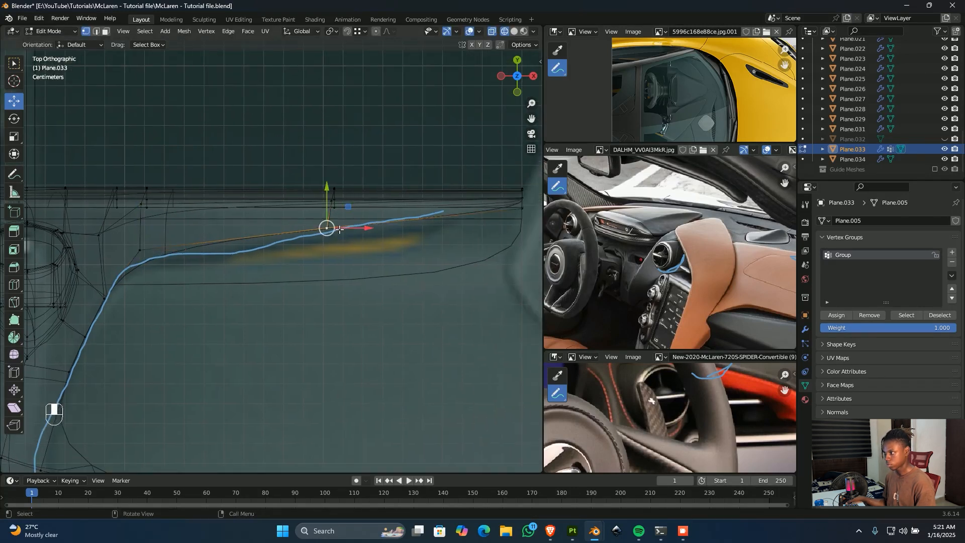
{"action": "key", "text": "g"}
{"action": "key", "text": "g"}
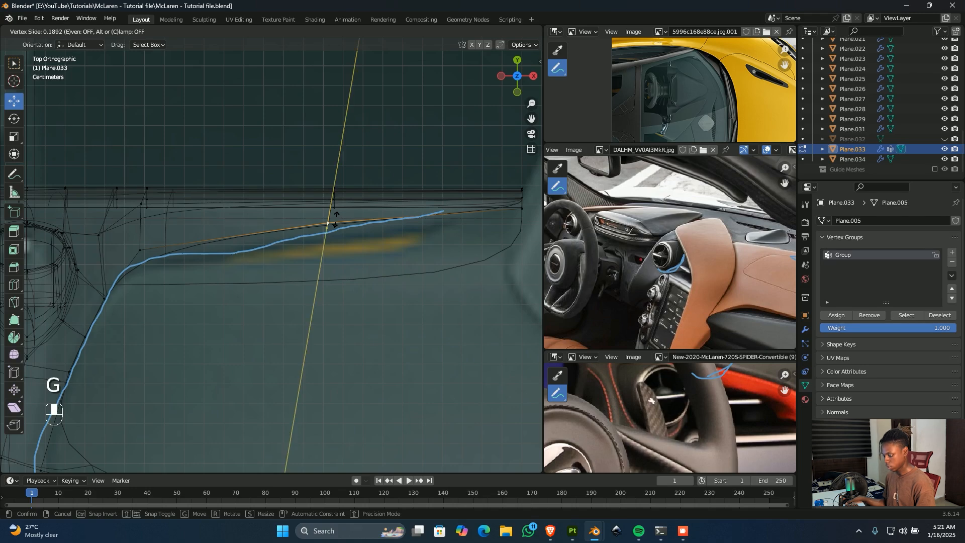
{"action": "left_click", "coordinate": [340, 309]}
{"action": "mouse_move", "coordinate": [340, 336]}
{"action": "middle_mouse_down"}
{"action": "mouse_move", "coordinate": [338, 303]}
{"action": "mouse_move", "coordinate": [390, 318]}
{"action": "mouse_move", "coordinate": [296, 267]}
{"action": "mouse_move", "coordinate": [342, 268]}
{"action": "mouse_move", "coordinate": [324, 270]}
{"action": "middle_mouse_up"}
{"action": "key", "text": "shift+z"}
{"action": "key", "text": "Tab"}
- Undo the trial strokes on the interior reference photo and erase the older annotation marks over the photos
{"action": "middle_click_drag", "start_coordinate": [759, 327], "coordinate": [681, 252]}
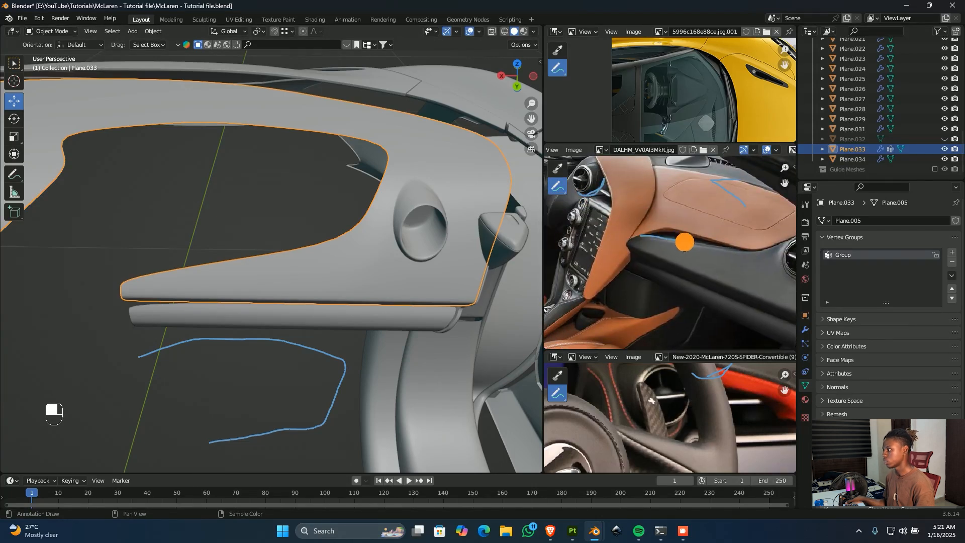
{"action": "scroll", "coordinate": [751, 249], "scroll_direction": "down", "scroll_amount": 2}
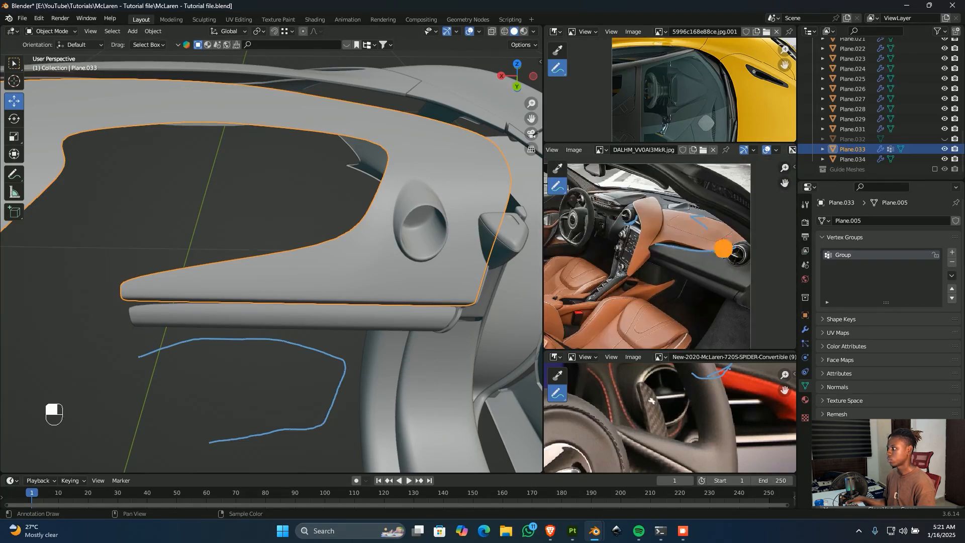
{"action": "key", "text": "ctrl"}
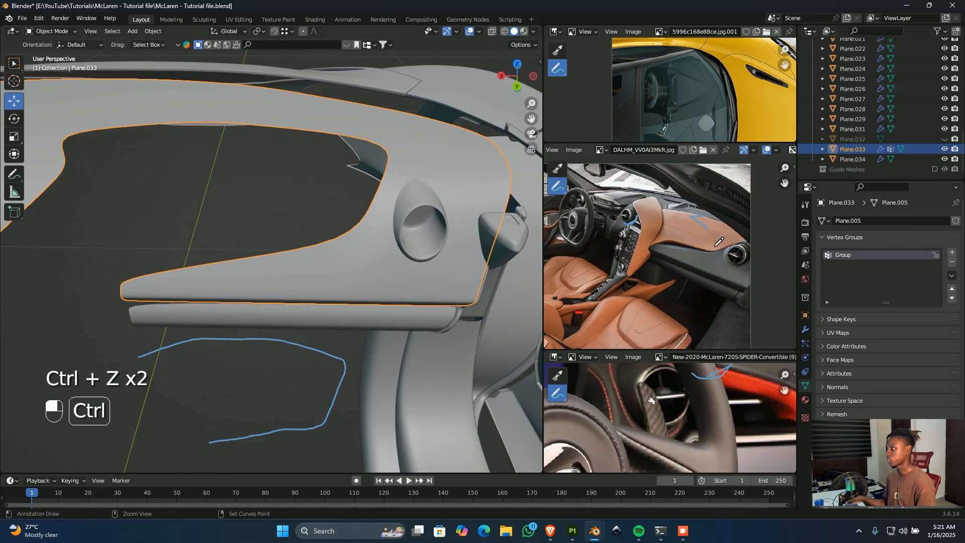
{"action": "left_click_drag", "start_coordinate": [718, 241], "coordinate": [716, 244], "text": "ctrl"}
{"action": "mouse_move", "coordinate": [717, 377]}
{"action": "left_mouse_down", "text": "ctrl"}
{"action": "mouse_move", "coordinate": [736, 362]}
{"action": "mouse_move", "coordinate": [696, 391]}
{"action": "left_mouse_up", "text": "ctrl"}
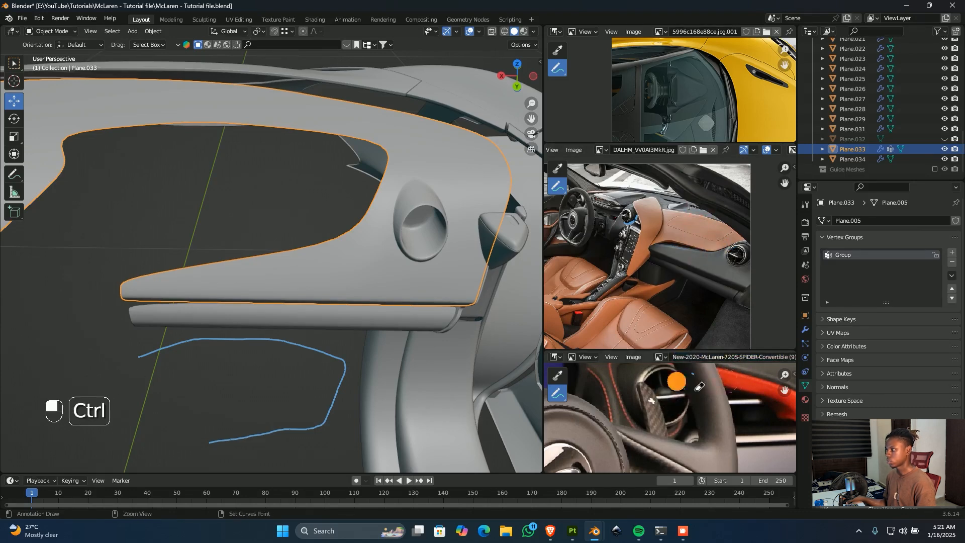
- Compare the dashboard cutout with the traced outline from the top in wireframe and solid shading, undoing the trial strokes on the photo
{"action": "middle_click_drag", "start_coordinate": [382, 262], "coordinate": [333, 278]}
{"action": "key", "text": "KP_7"}
{"action": "scroll", "coordinate": [332, 230], "scroll_direction": "up", "scroll_amount": 2}
{"action": "key", "text": "shift+z"}
{"action": "scroll", "coordinate": [322, 250], "scroll_direction": "up", "scroll_amount": 2}
{"action": "key", "text": "shift+z"}
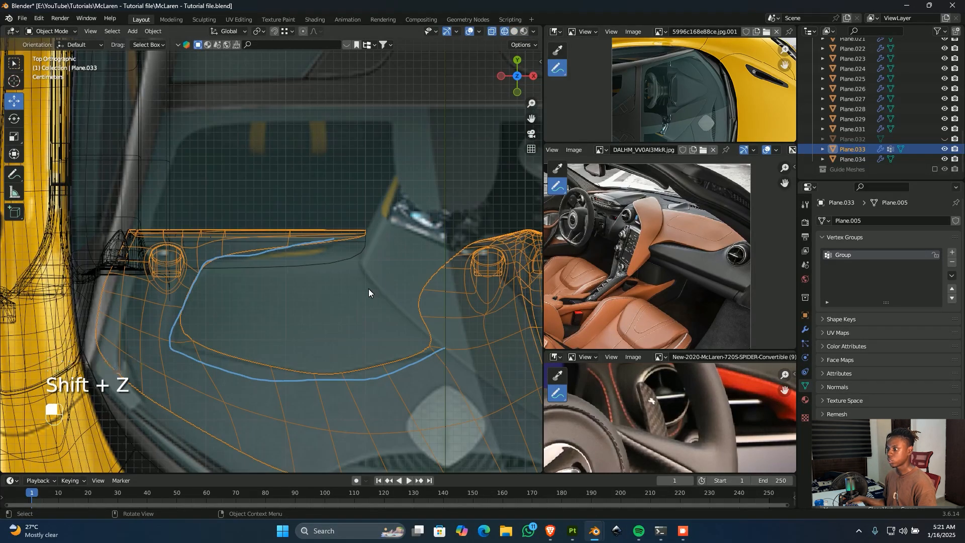
{"action": "key", "text": "shift+z"}
{"action": "scroll", "coordinate": [696, 193], "scroll_direction": "up", "scroll_amount": 3}
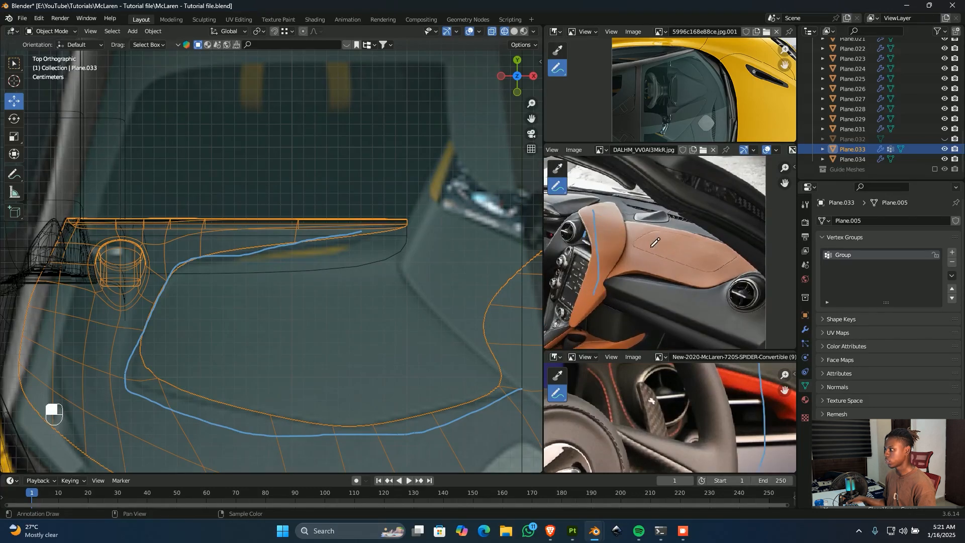
{"action": "key", "text": "ctrl+z"}
{"action": "key", "text": "ctrl+z"}
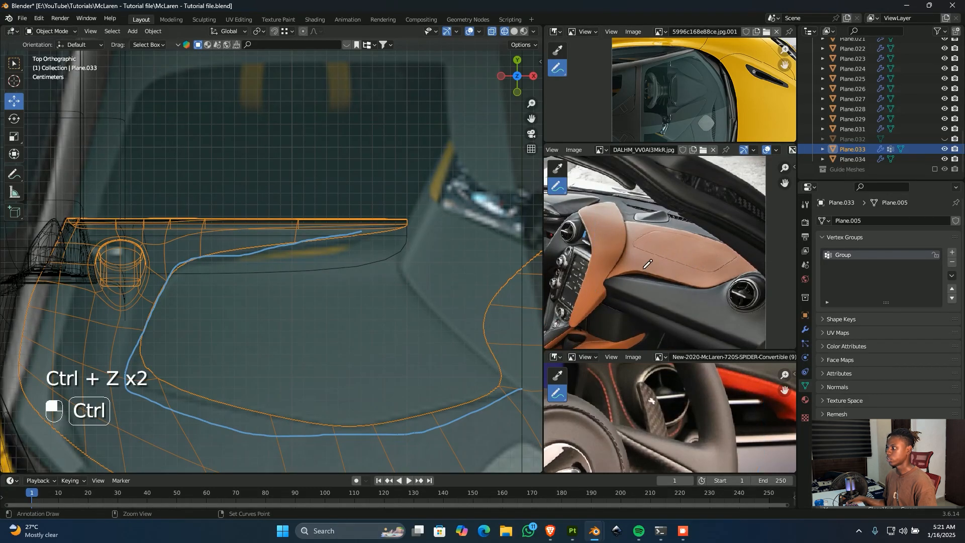
{"action": "scroll", "coordinate": [273, 286], "scroll_direction": "down", "scroll_amount": 2}
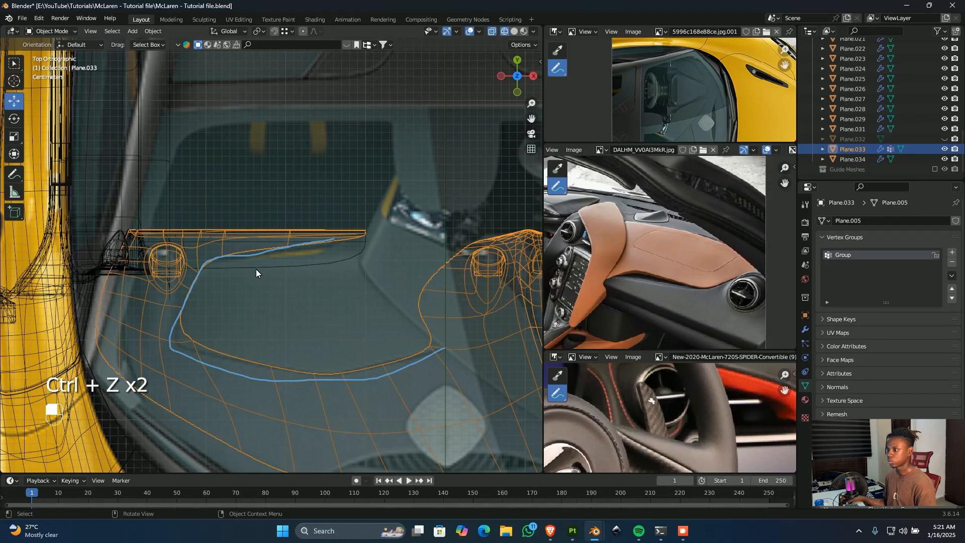
{"action": "key", "text": "shift+z"}
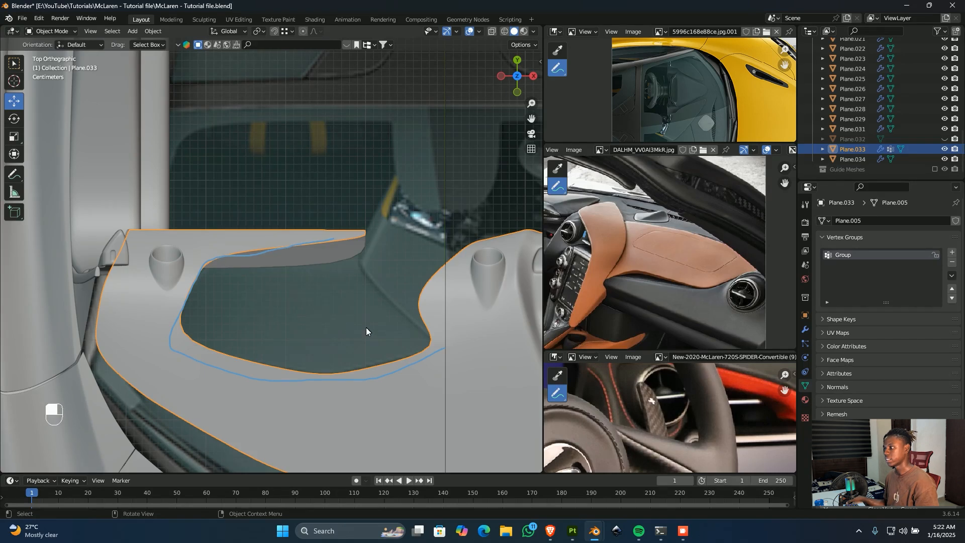
- Examine the dashboard's vents and cutout shape from the top and from the driver's side in perspective
{"action": "middle_click_drag", "start_coordinate": [141, 303], "coordinate": [291, 286], "text": "shift"}
{"action": "scroll", "coordinate": [320, 304], "scroll_direction": "up", "scroll_amount": 3}
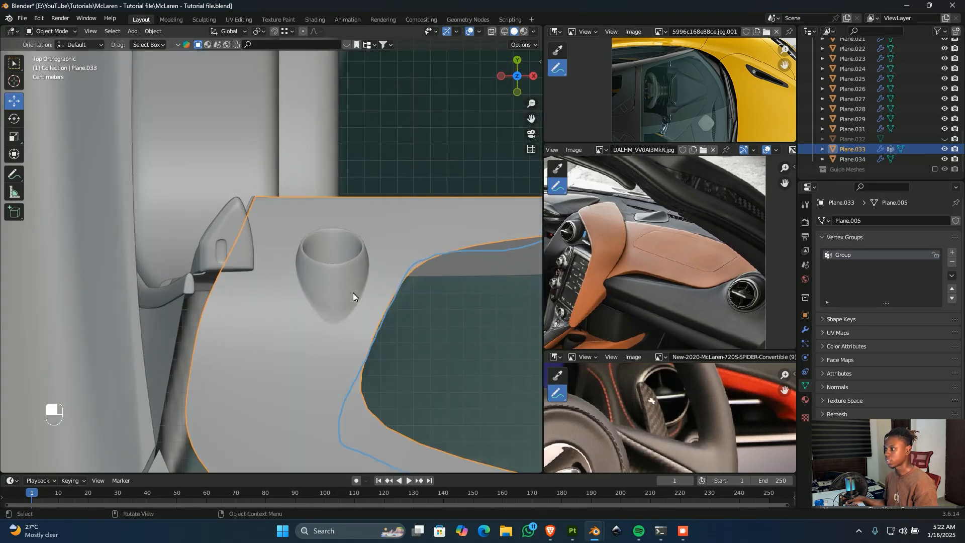
{"action": "middle_click_drag", "start_coordinate": [352, 297], "coordinate": [375, 312], "text": "shift"}
{"action": "scroll", "coordinate": [296, 274], "scroll_direction": "up", "scroll_amount": 2}
{"action": "scroll", "coordinate": [352, 312], "scroll_direction": "down", "scroll_amount": 3}
{"action": "scroll", "coordinate": [397, 273], "scroll_direction": "up", "scroll_amount": 2}
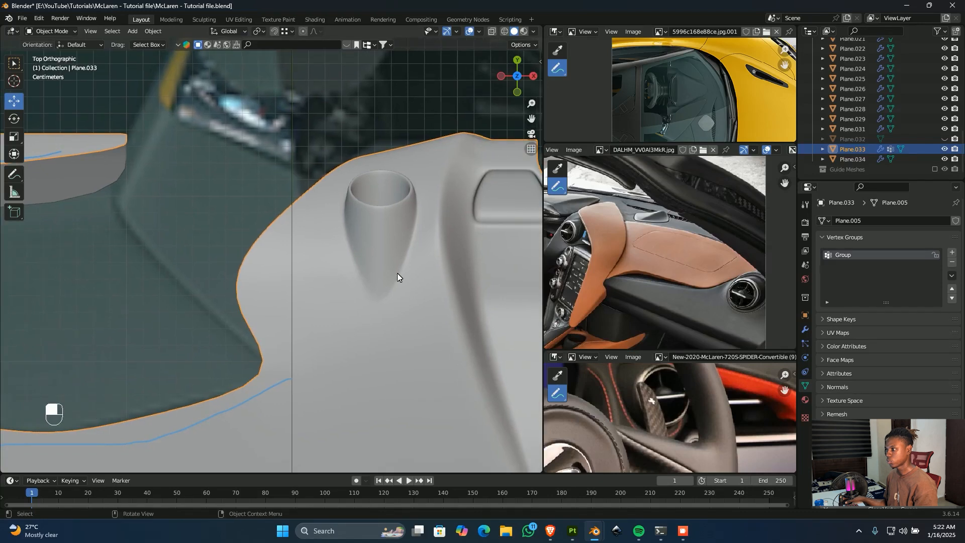
{"action": "scroll", "coordinate": [397, 273], "scroll_direction": "down", "scroll_amount": 3}
{"action": "middle_click_drag", "start_coordinate": [439, 283], "coordinate": [238, 304], "text": "shift"}
{"action": "scroll", "coordinate": [370, 261], "scroll_direction": "up", "scroll_amount": 2}
{"action": "scroll", "coordinate": [372, 264], "scroll_direction": "down", "scroll_amount": 2}
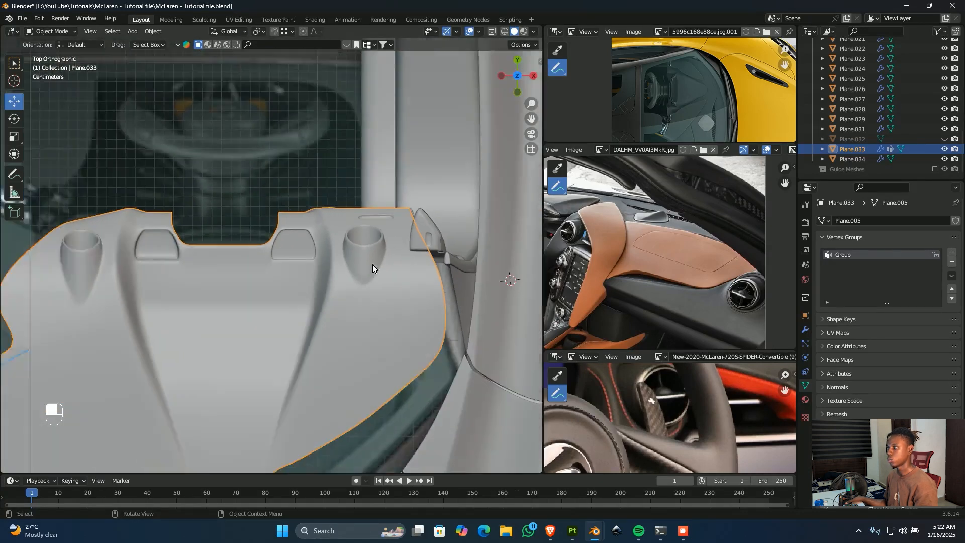
{"action": "middle_click_drag", "start_coordinate": [373, 264], "coordinate": [90, 301], "text": "shift"}
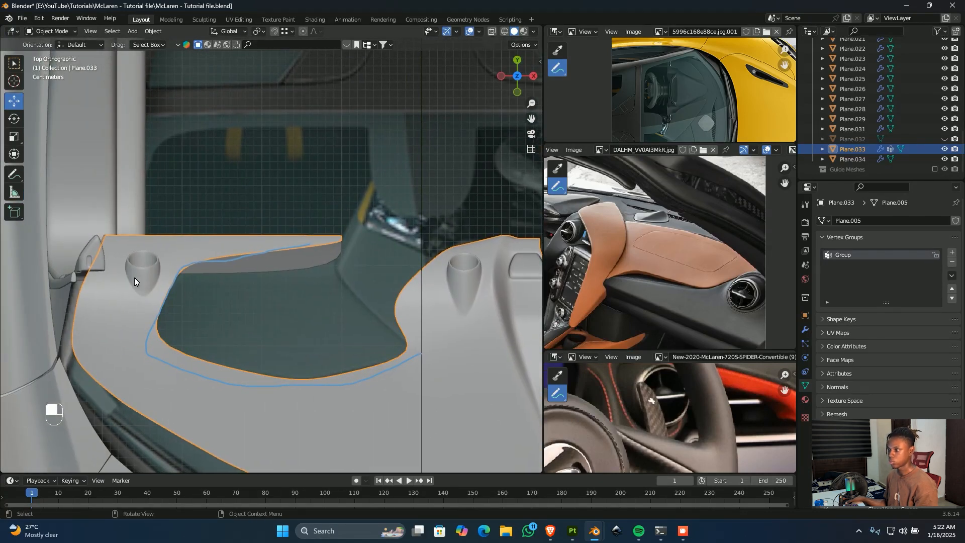
{"action": "scroll", "coordinate": [134, 278], "scroll_direction": "up", "scroll_amount": 1}
{"action": "middle_click_drag", "start_coordinate": [242, 305], "coordinate": [386, 290], "text": "shift"}
{"action": "scroll", "coordinate": [293, 301], "scroll_direction": "down", "scroll_amount": 3}
{"action": "middle_click_drag", "start_coordinate": [503, 282], "coordinate": [392, 237], "text": "shift"}
{"action": "middle_click_drag", "start_coordinate": [352, 281], "coordinate": [35, 351]}
{"action": "middle_click_drag", "start_coordinate": [243, 231], "coordinate": [331, 285], "text": "shift"}
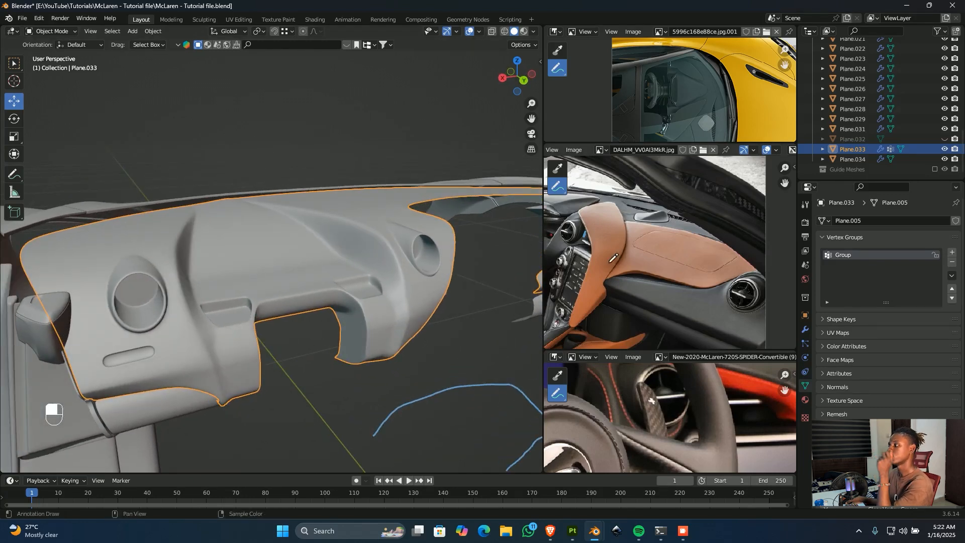
- Examine the area around the steering column and central vent in the reference photo and compare it with the modelled dashboard
{"action": "scroll", "coordinate": [613, 259], "scroll_direction": "up", "scroll_amount": 2}
{"action": "scroll", "coordinate": [597, 230], "scroll_direction": "down", "scroll_amount": 3}
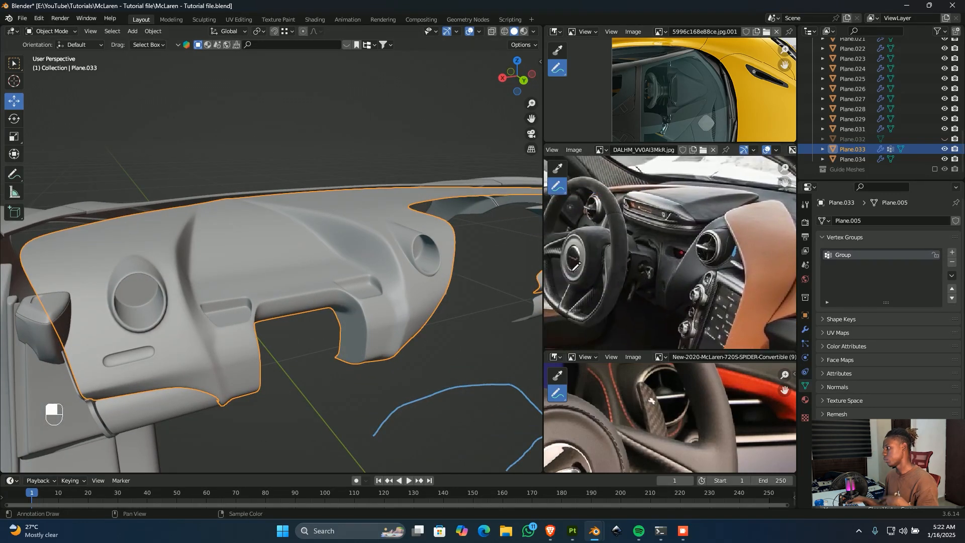
{"action": "scroll", "coordinate": [724, 249], "scroll_direction": "up", "scroll_amount": 3}
{"action": "scroll", "coordinate": [724, 254], "scroll_direction": "down", "scroll_amount": 1}
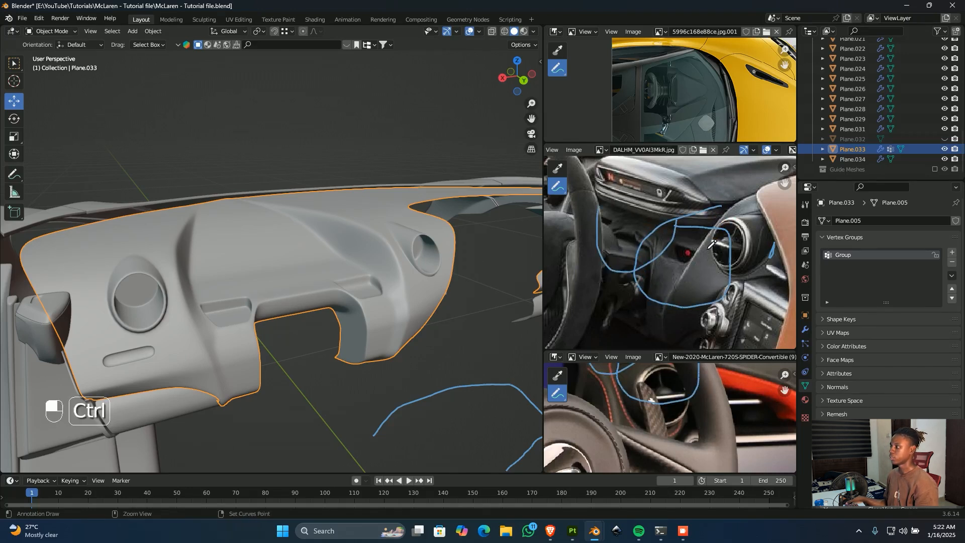
{"action": "mouse_move", "coordinate": [713, 243]}
{"action": "left_mouse_down", "text": "ctrl"}
{"action": "mouse_move", "coordinate": [702, 194]}
{"action": "mouse_move", "coordinate": [669, 269]}
{"action": "mouse_move", "coordinate": [627, 287]}
{"action": "mouse_move", "coordinate": [593, 211]}
{"action": "mouse_move", "coordinate": [695, 307]}
{"action": "mouse_move", "coordinate": [729, 243]}
{"action": "left_mouse_up", "text": "ctrl"}
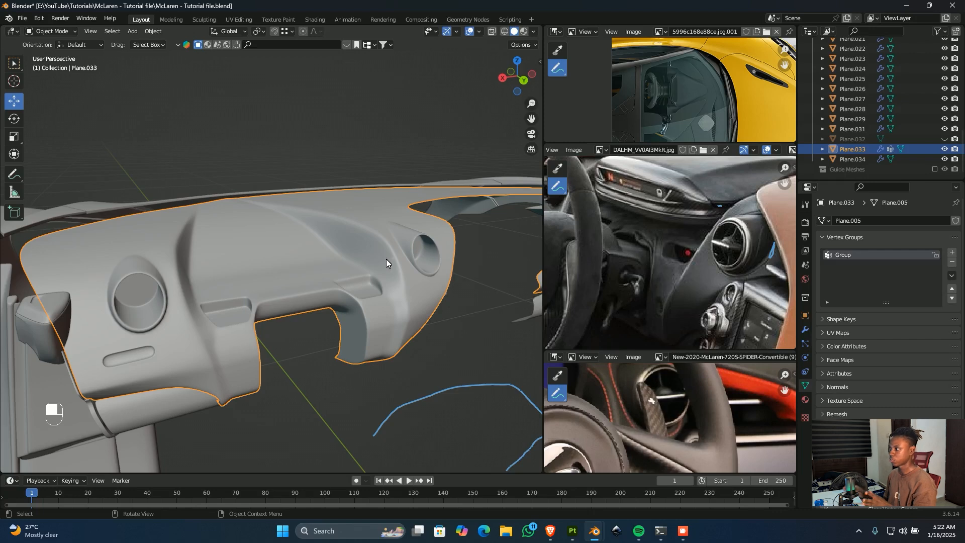
{"action": "scroll", "coordinate": [375, 268], "scroll_direction": "up", "scroll_amount": 3}
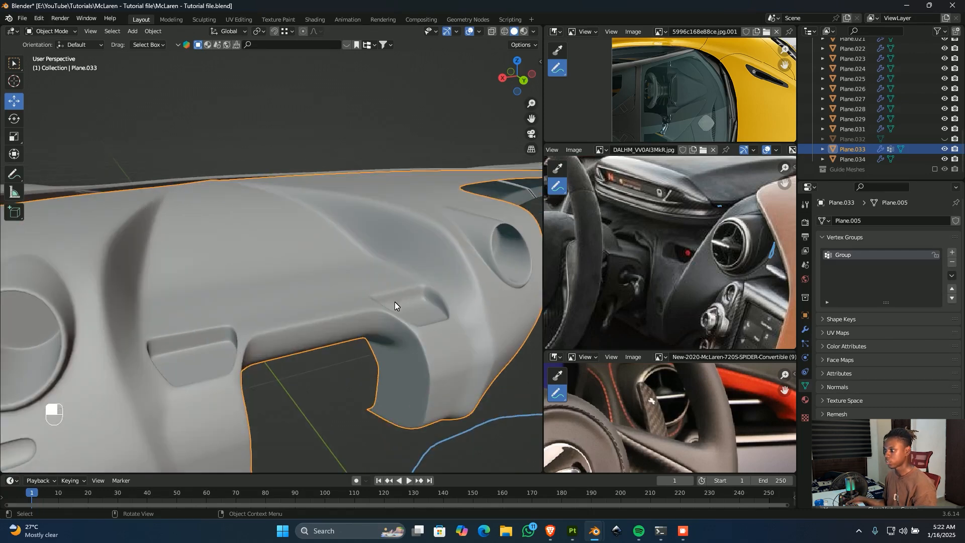
{"action": "middle_click_drag", "start_coordinate": [395, 304], "coordinate": [334, 392]}
{"action": "scroll", "coordinate": [408, 385], "scroll_direction": "down", "scroll_amount": 3}
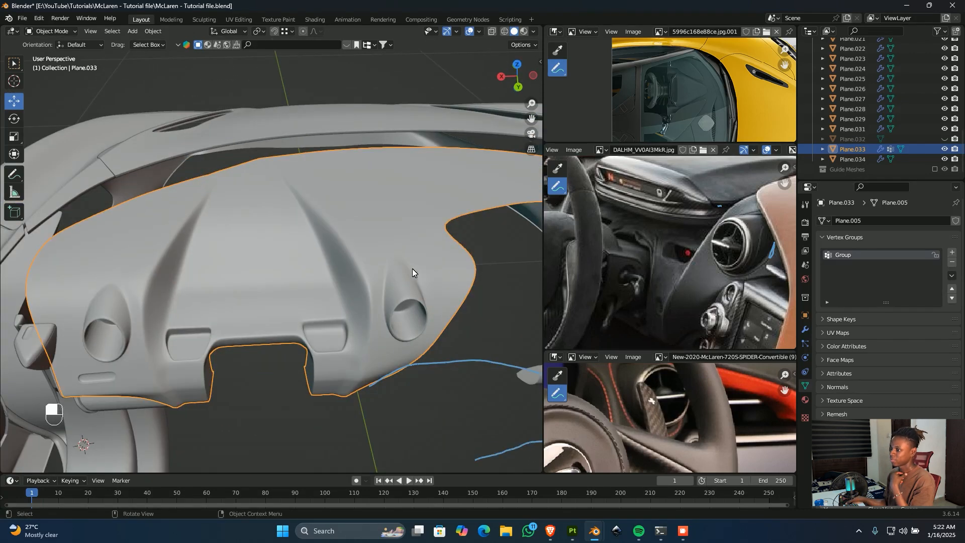